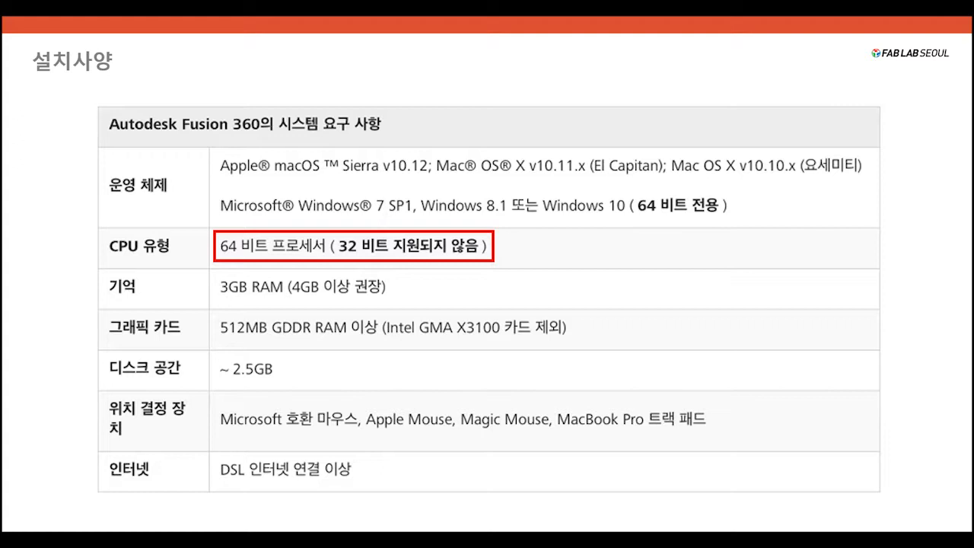
pyautogui.press('Right')
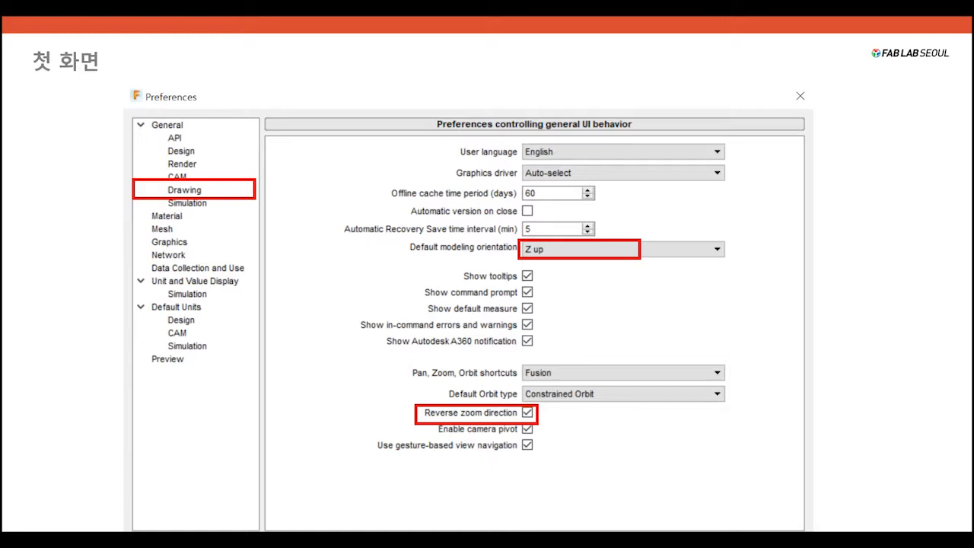
pyautogui.press('Right')
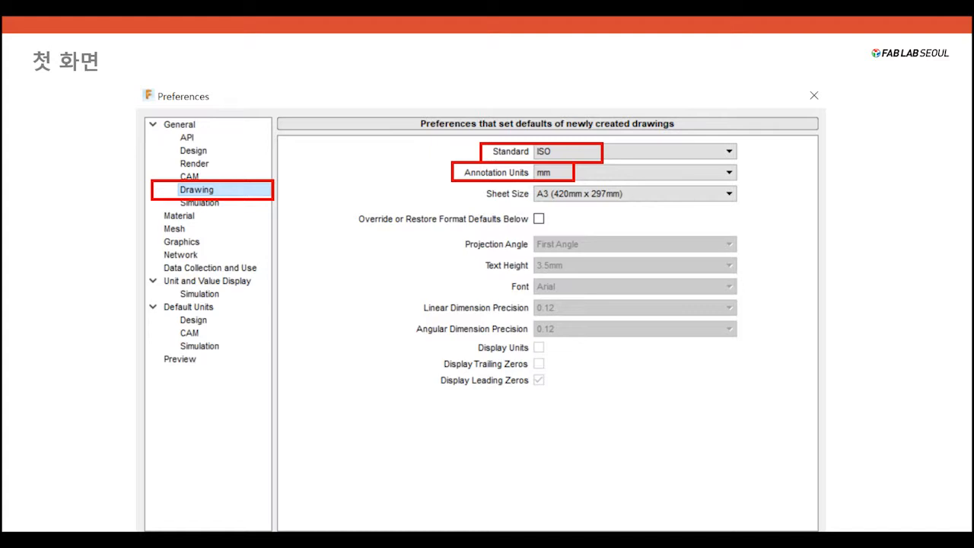
pyautogui.press('Right')
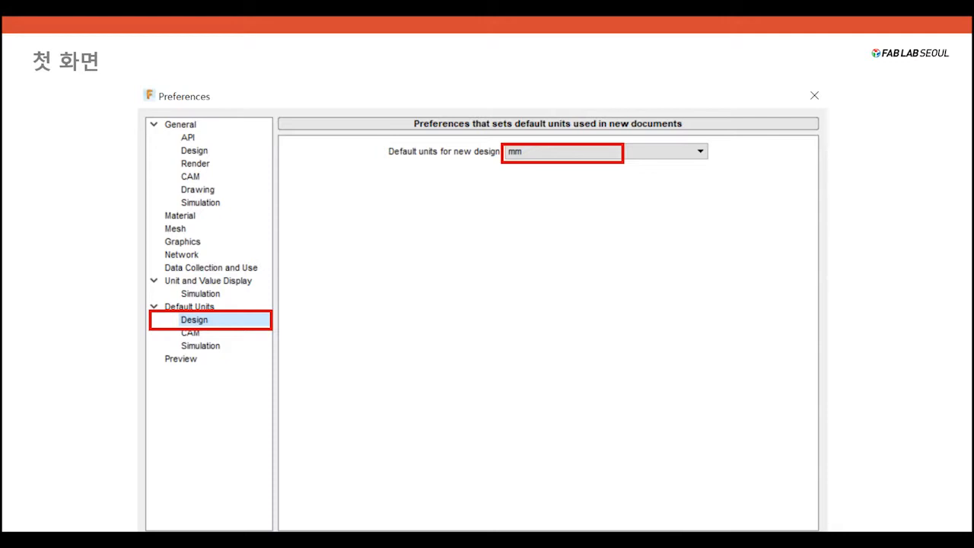
pyautogui.press('Right')
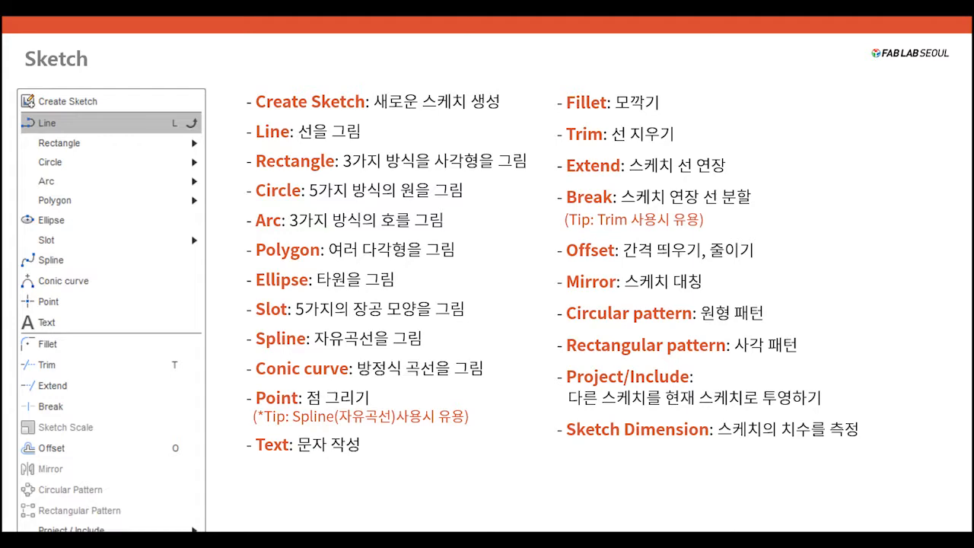
pyautogui.press('Right')
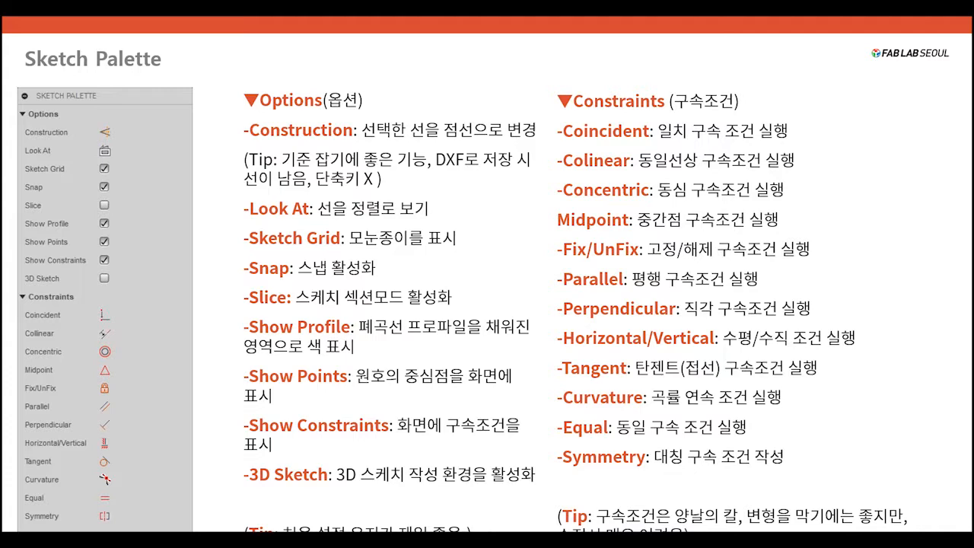
pyautogui.press('Right')
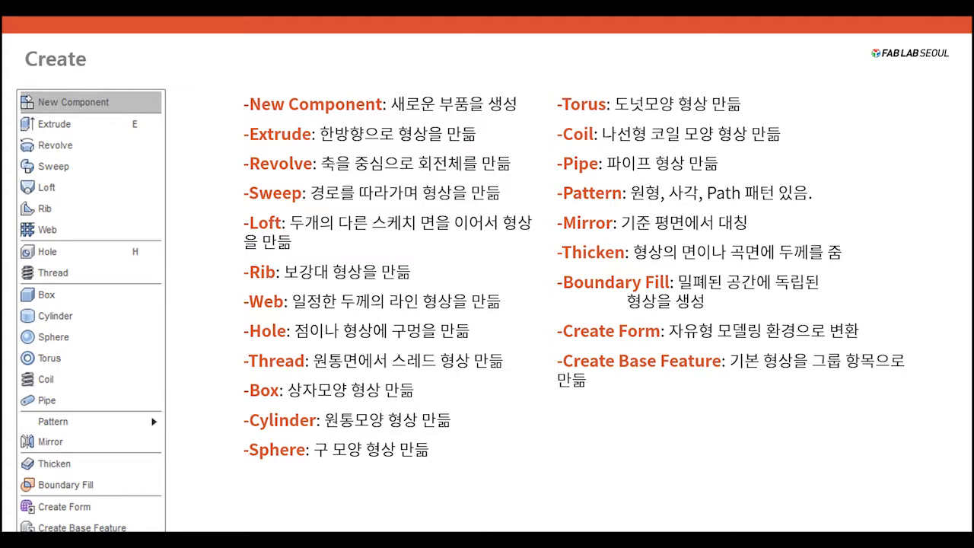
pyautogui.press('Right')
pyautogui.press('Right')
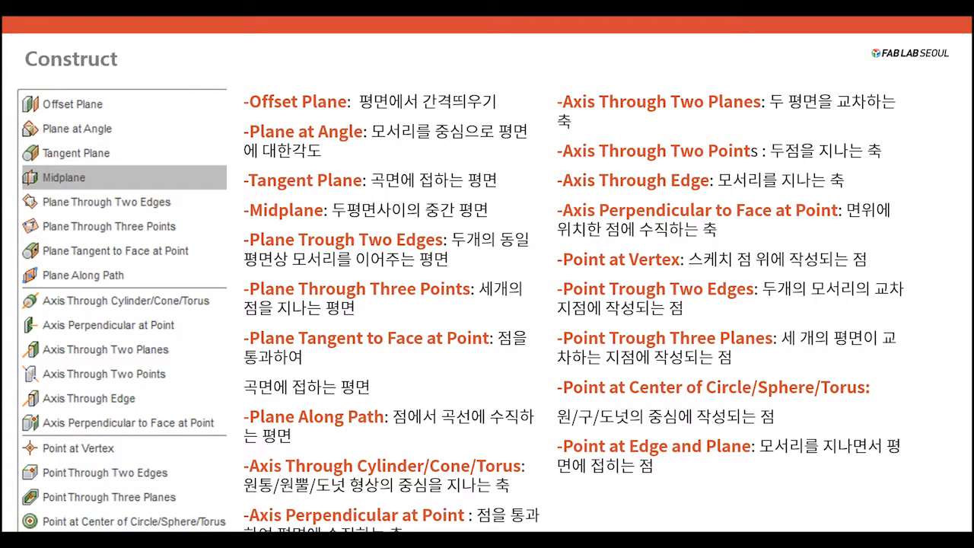
pyautogui.press('Right')
pyautogui.press('Right')
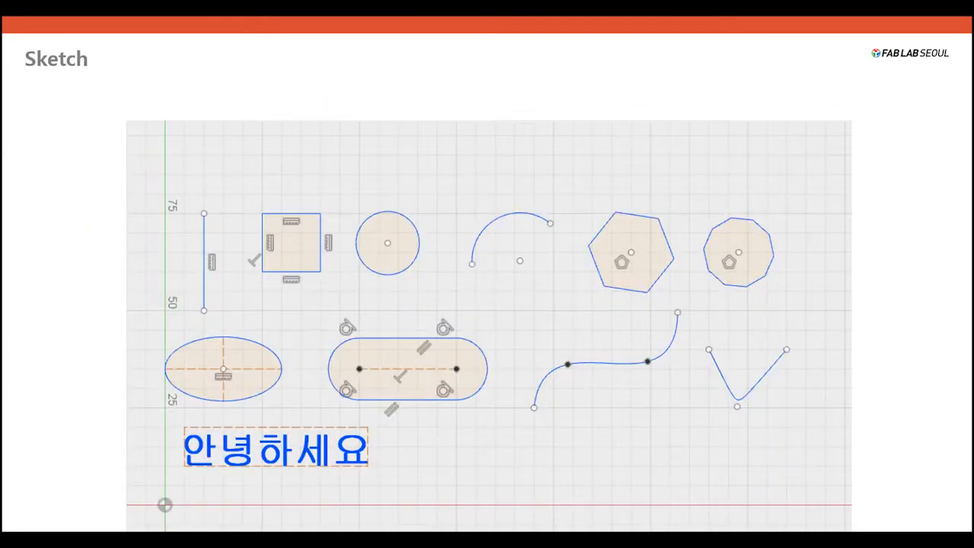
# End the slide show and search the computer for fusion360.
pyautogui.press('Escape')
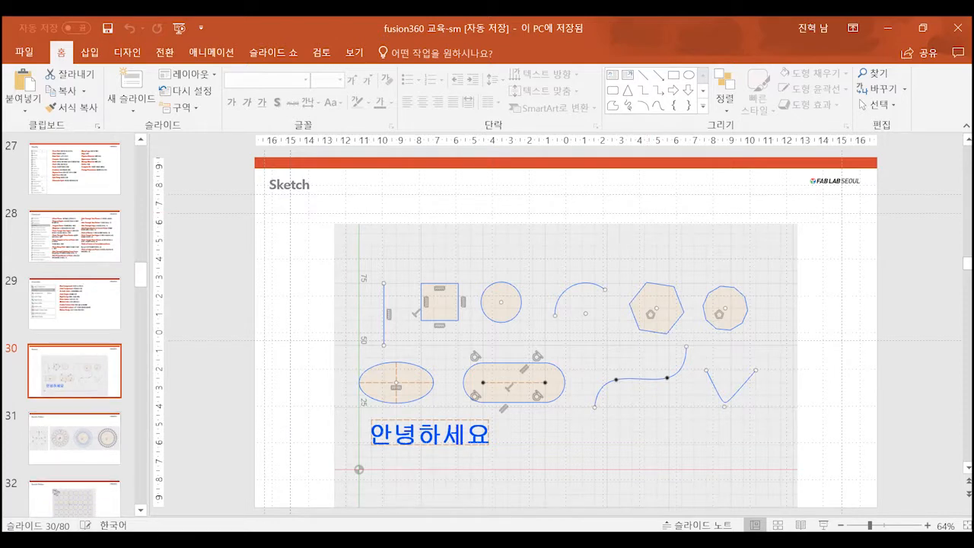
pyautogui.press('super')
pyautogui.write('fusio')
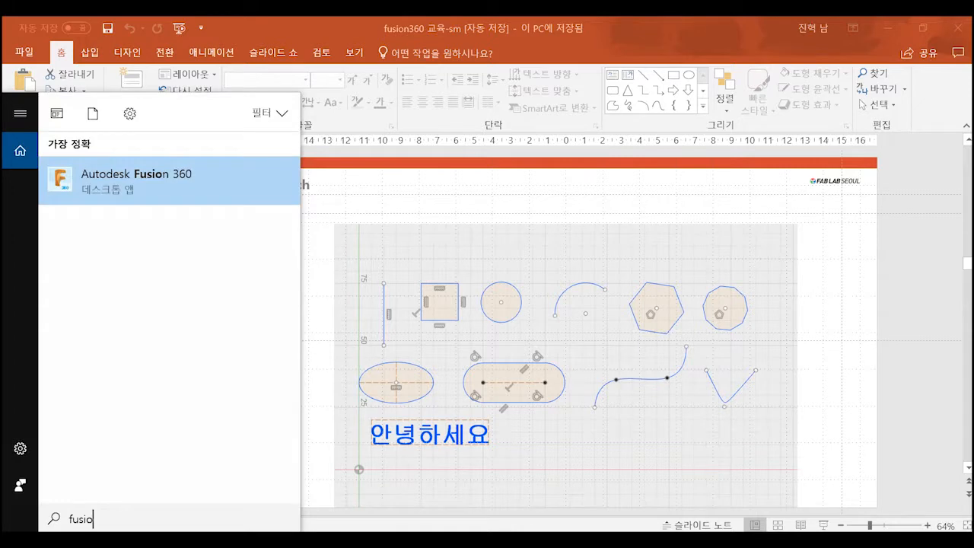
pyautogui.write('n360')
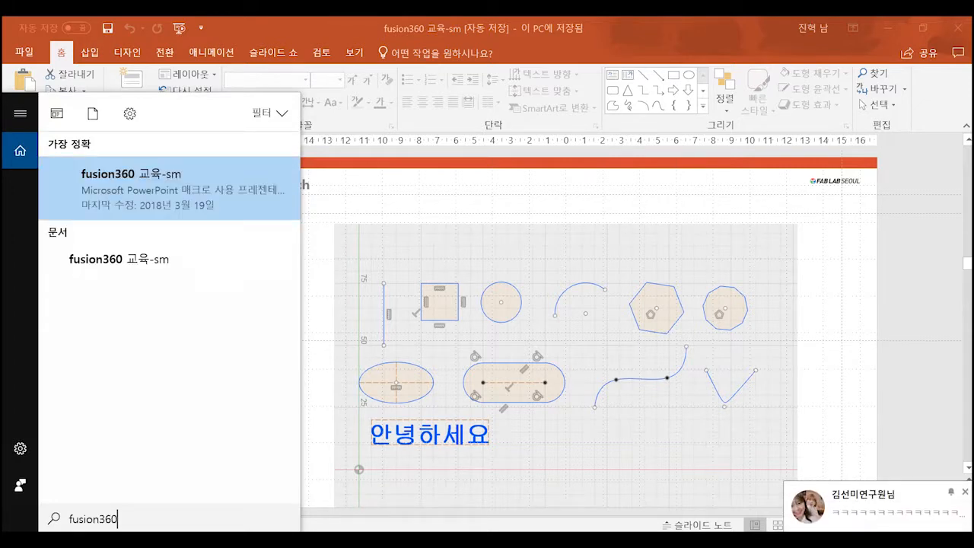
pyautogui.press('XF86AudioMute')
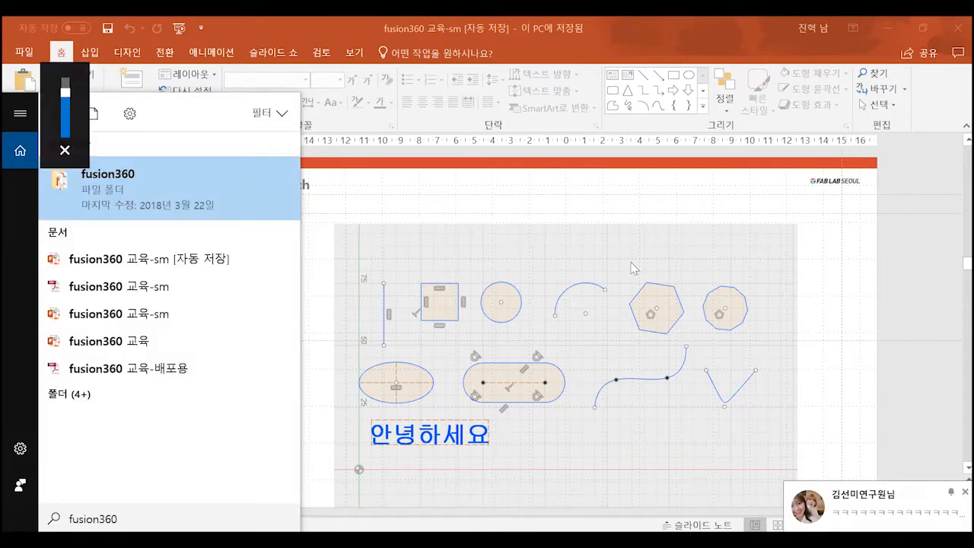
pyautogui.click(797, 540)
pyautogui.rightClick(810, 491)
pyautogui.click(833, 482)
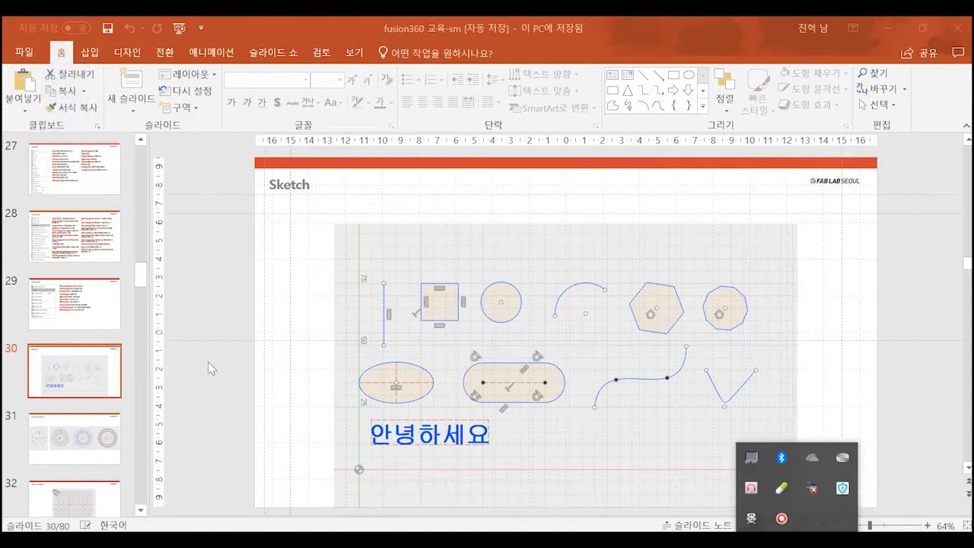
pyautogui.click(221, 416)
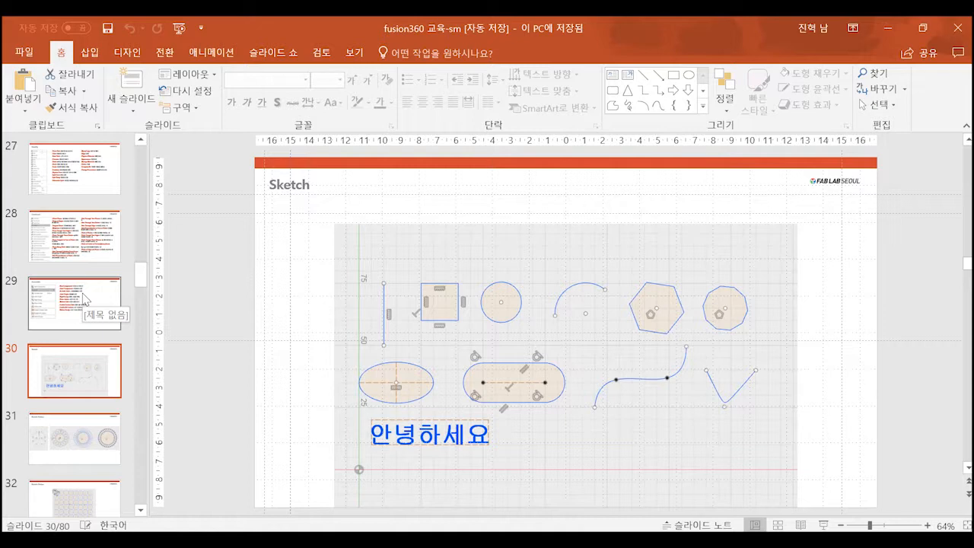
# Go back through the Modify and Create slides to the Sketch Palette slide listing the options and constraints.
pyautogui.scroll(1, 80, 240)
pyautogui.click(76, 237)
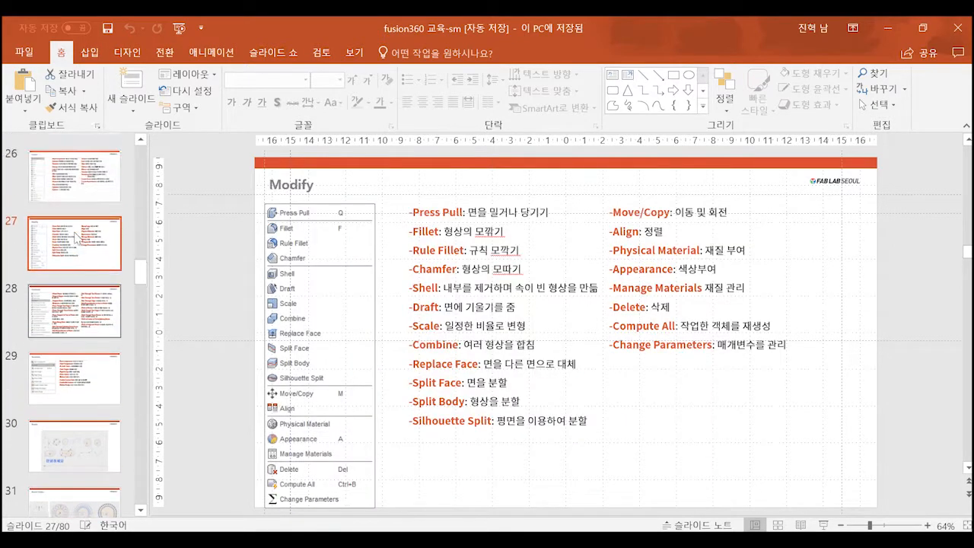
pyautogui.scroll(1, 76, 237)
pyautogui.click(77, 238)
pyautogui.scroll(-2, 77, 238)
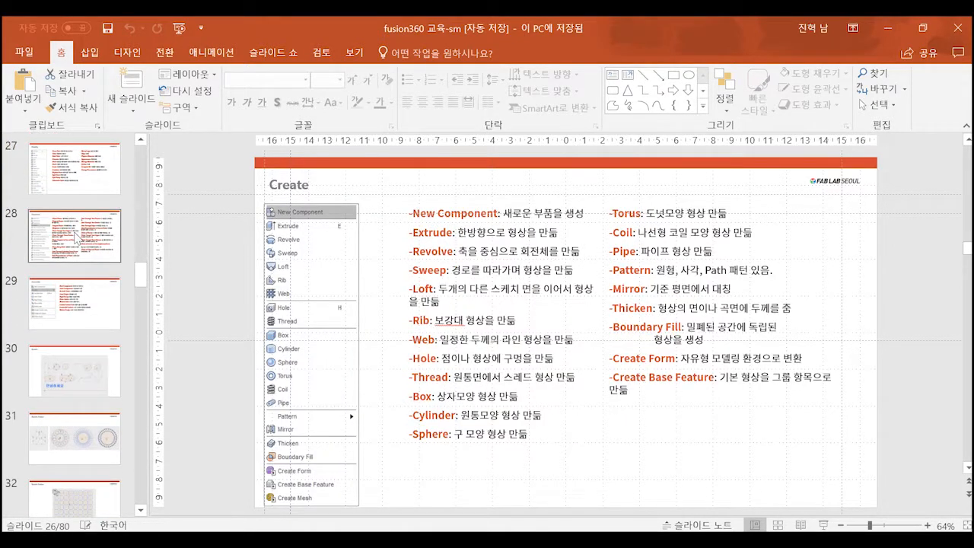
pyautogui.scroll(1, 77, 237)
pyautogui.scroll(1, 79, 326)
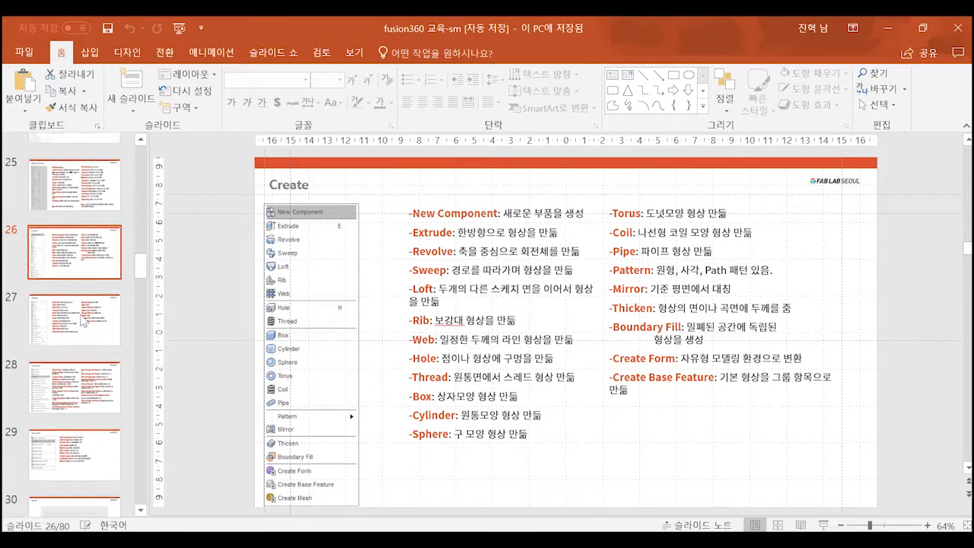
pyautogui.scroll(1, 84, 320)
pyautogui.click(93, 207)
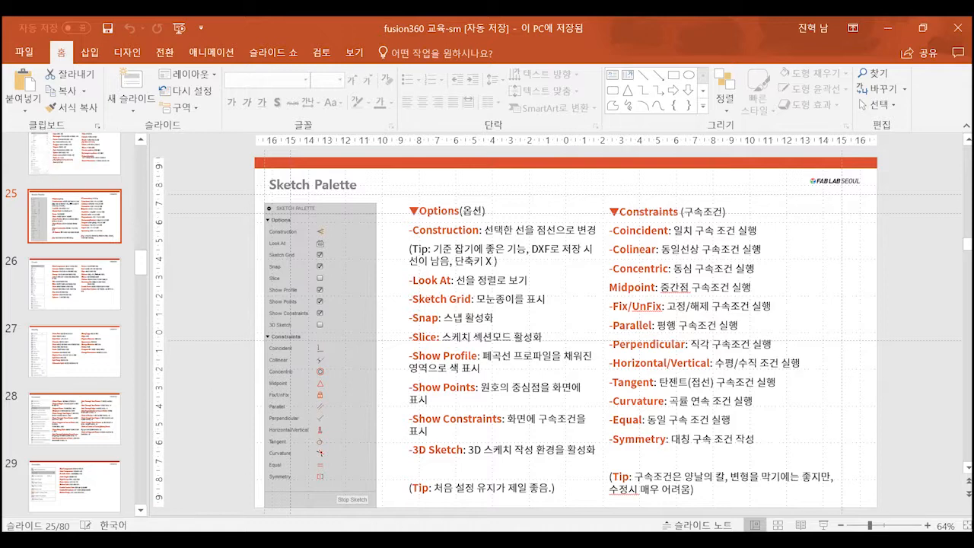
# Search the computer for fusion and launch Autodesk Fusion 360.
pyautogui.press('super')
pyautogui.write('fusin')
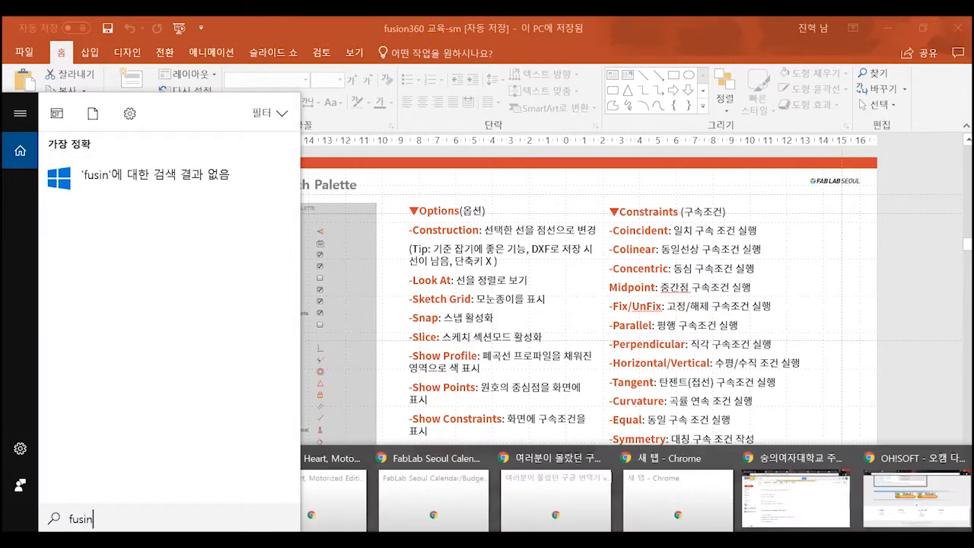
pyautogui.press('Escape')
pyautogui.write('fusion')
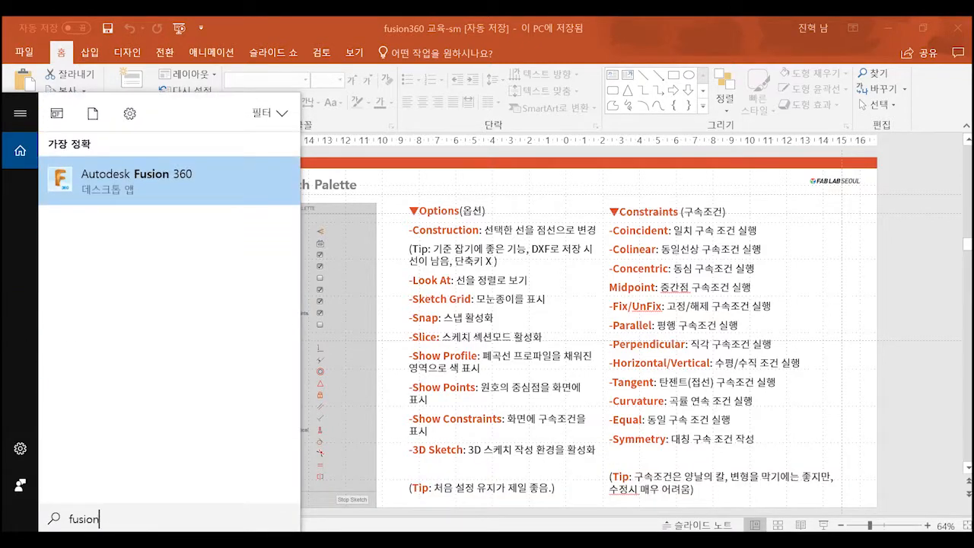
pyautogui.click(148, 179)
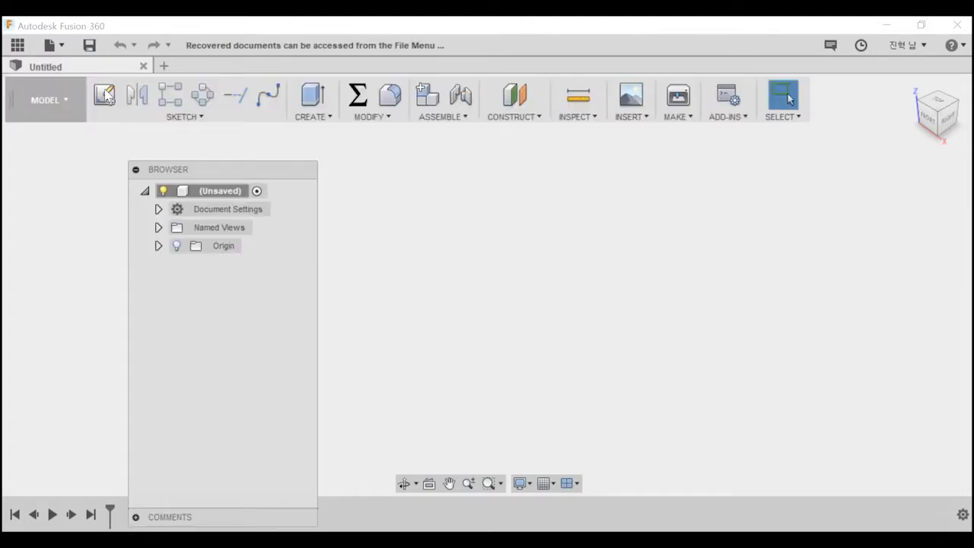
# Move the Browser to the edge of the canvas beneath the workspace selector and turn on the Layout Grid.
pyautogui.moveTo(236, 161); pyautogui.dragTo(117, 135)
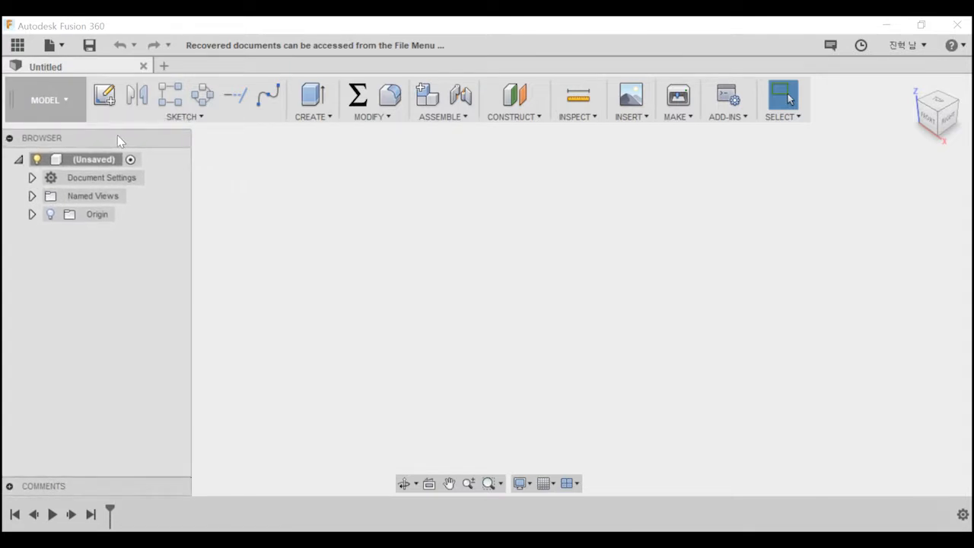
pyautogui.click(520, 484)
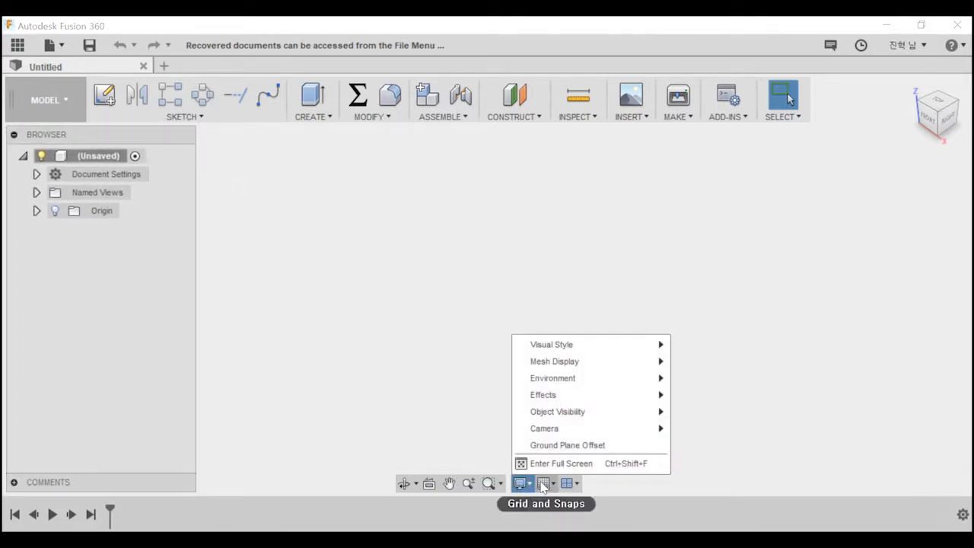
pyautogui.click(543, 485)
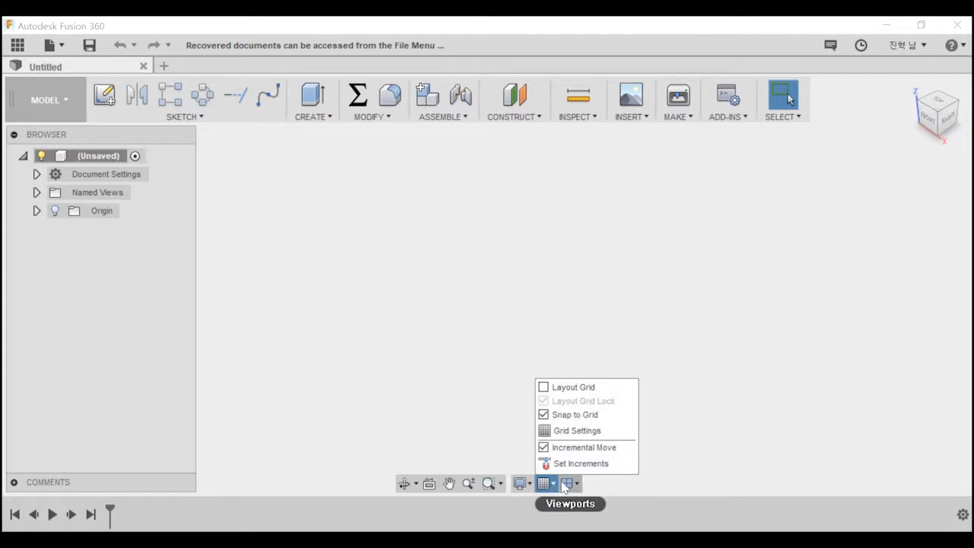
pyautogui.click(566, 485)
pyautogui.click(544, 484)
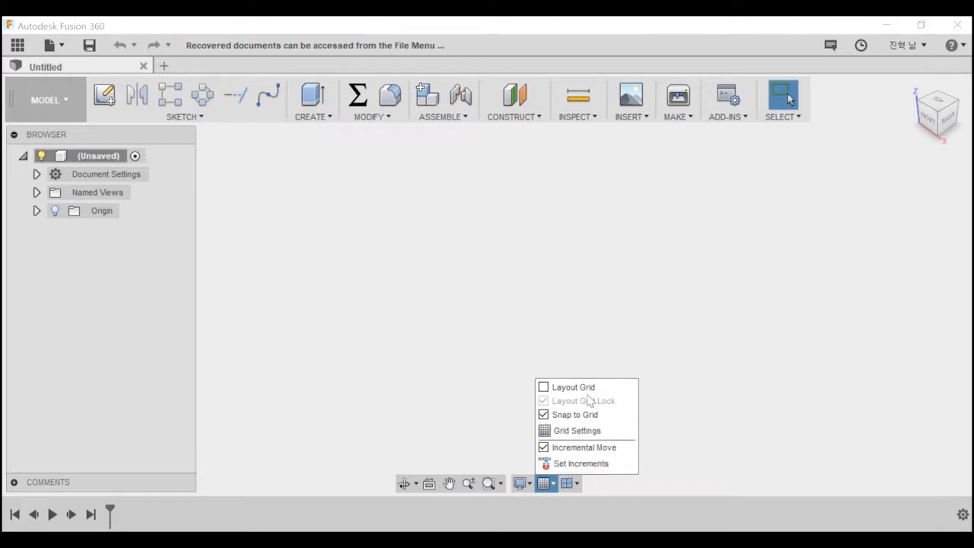
pyautogui.click(571, 388)
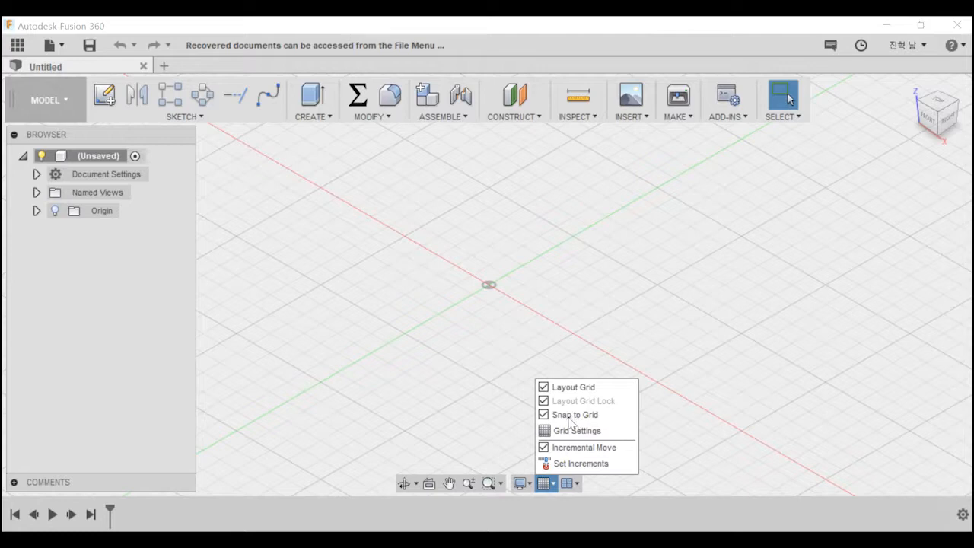
pyautogui.click(571, 415)
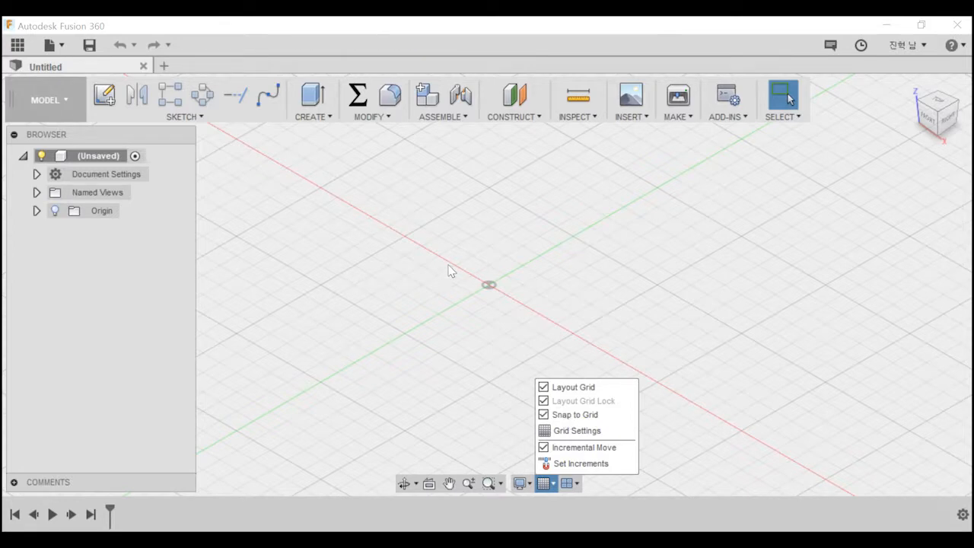
pyautogui.click(489, 282)
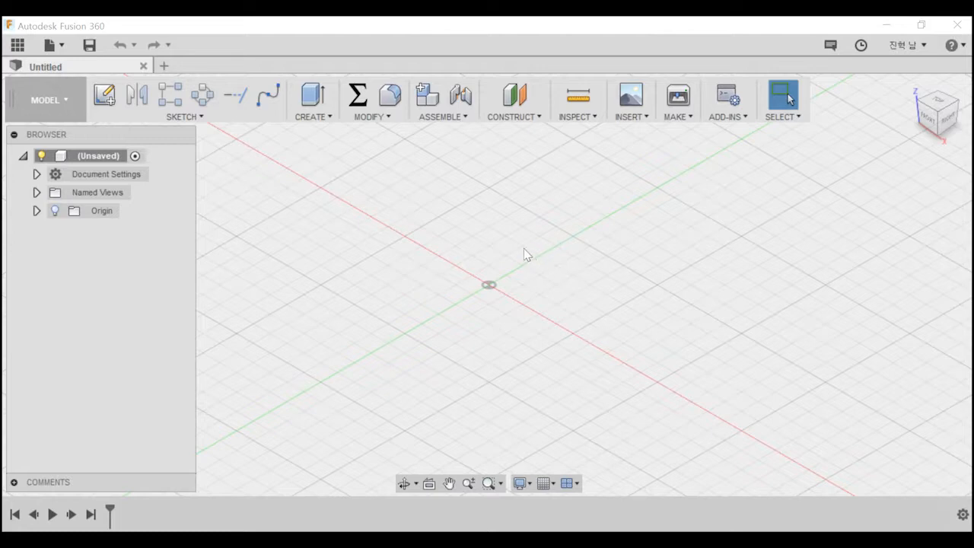
# Examine the layout grid around the origin by zooming, orbiting and panning the view.
pyautogui.scroll(2, 494, 234)
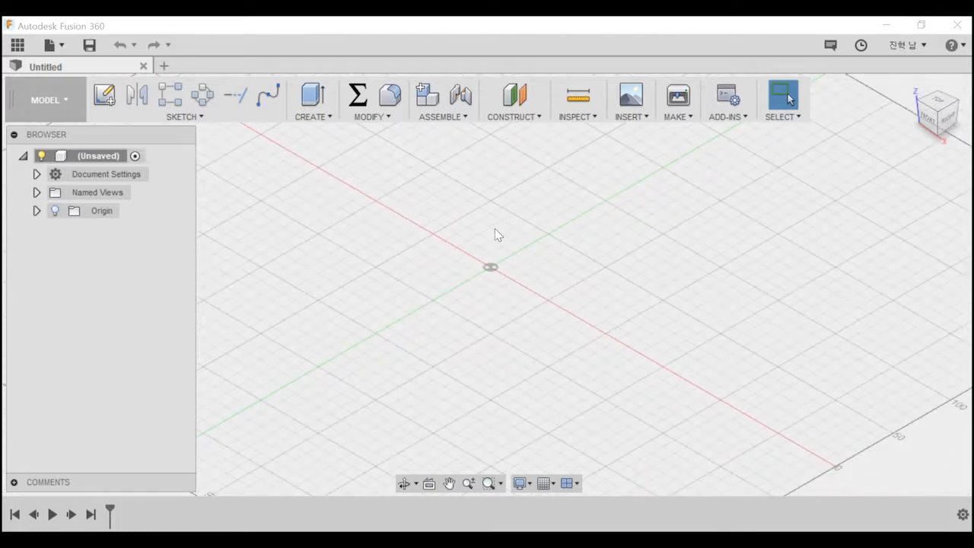
pyautogui.scroll(3, 495, 234)
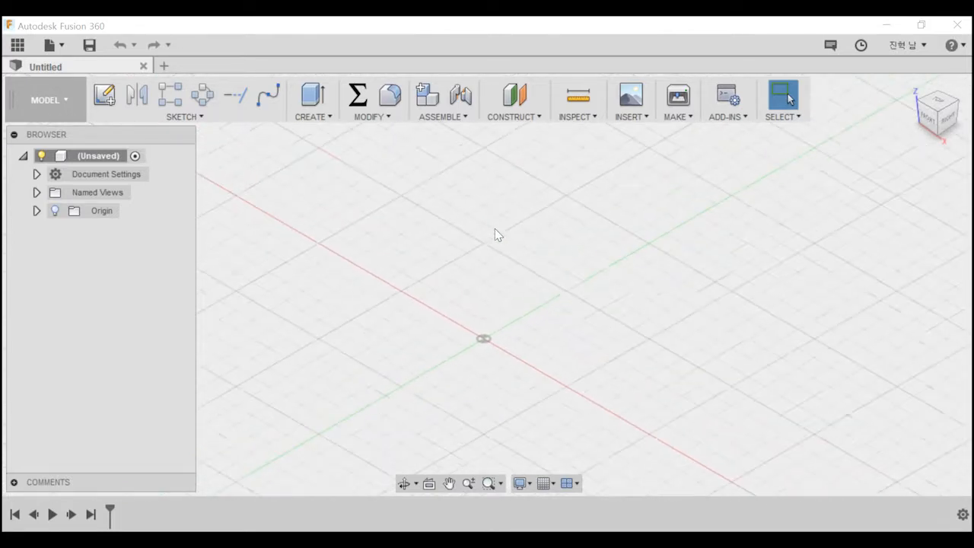
pyautogui.scroll(-4, 515, 298)
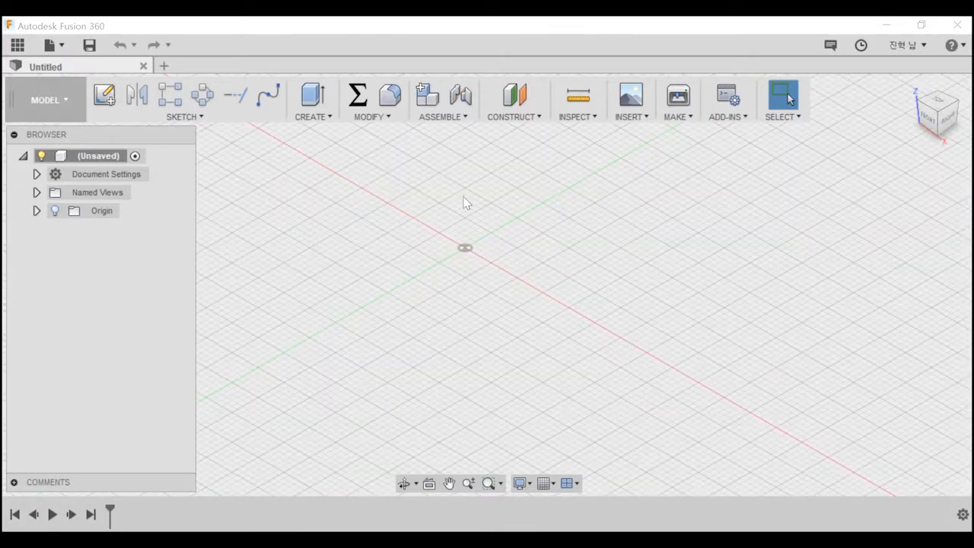
pyautogui.scroll(3, 449, 214)
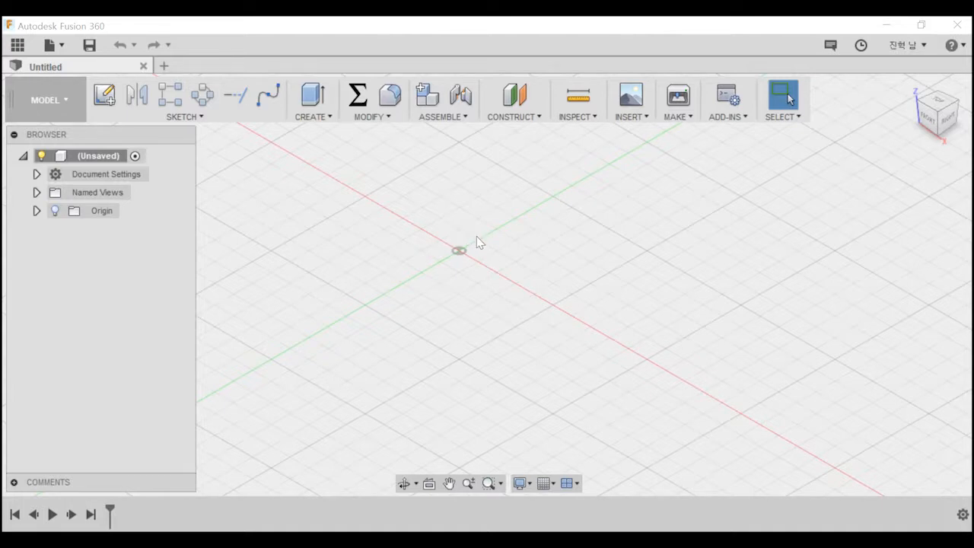
pyautogui.keyDown('shift'); pyautogui.moveTo(476, 236); pyautogui.dragTo(504, 274, button='middle'); pyautogui.keyUp('shift')
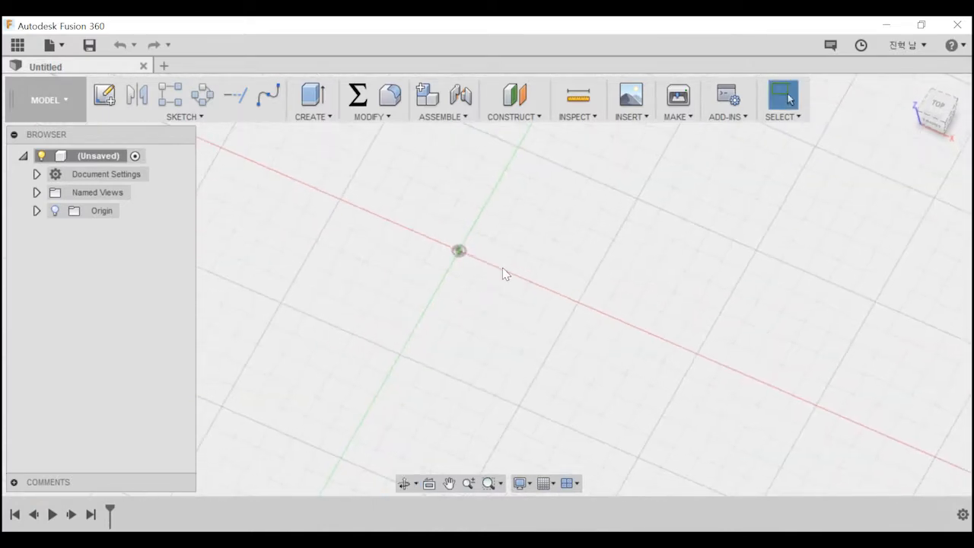
pyautogui.moveTo(422, 225); pyautogui.dragTo(473, 273, button='middle')
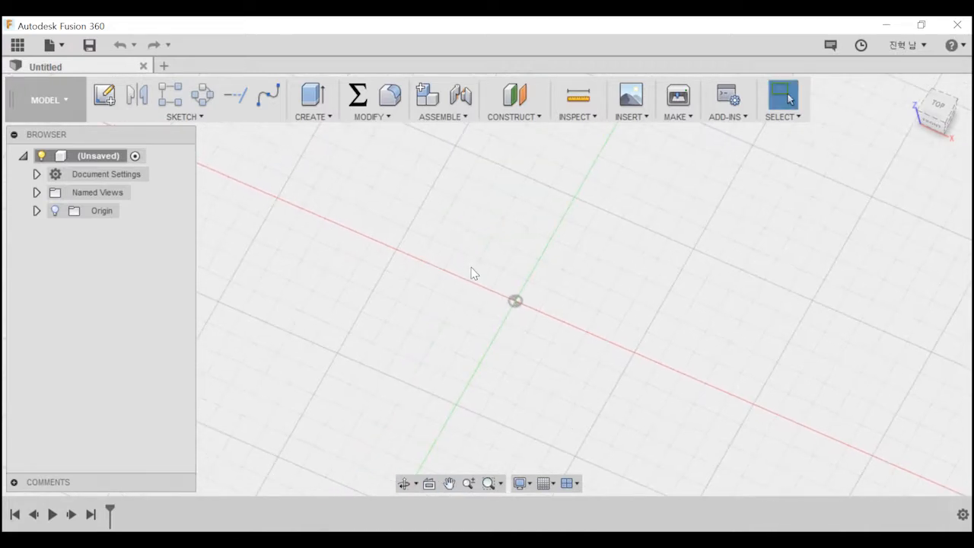
pyautogui.moveTo(555, 270); pyautogui.dragTo(478, 228, button='middle')
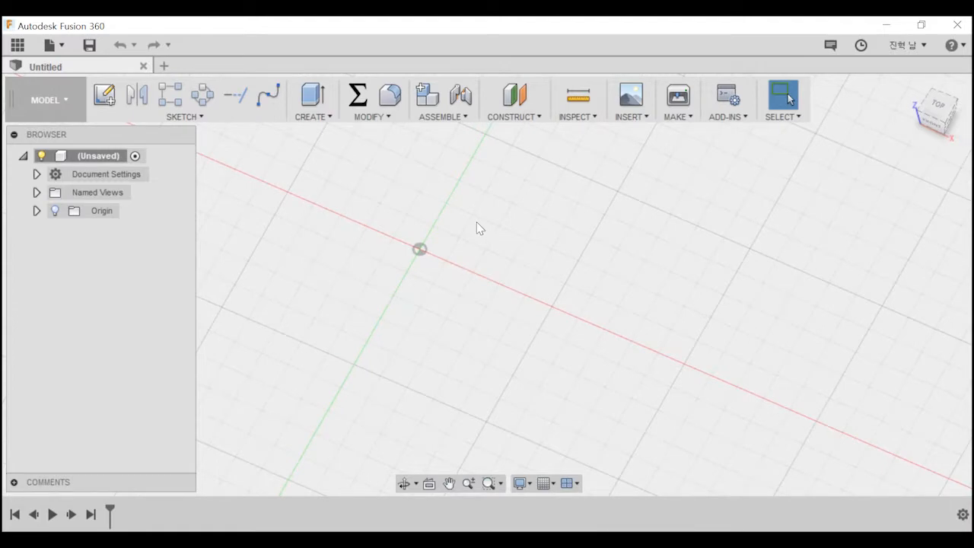
# Examine the layout grid from different angles by panning and orbiting, including the Free Orbit mode.
pyautogui.moveTo(420, 219); pyautogui.dragTo(535, 262, button='middle')
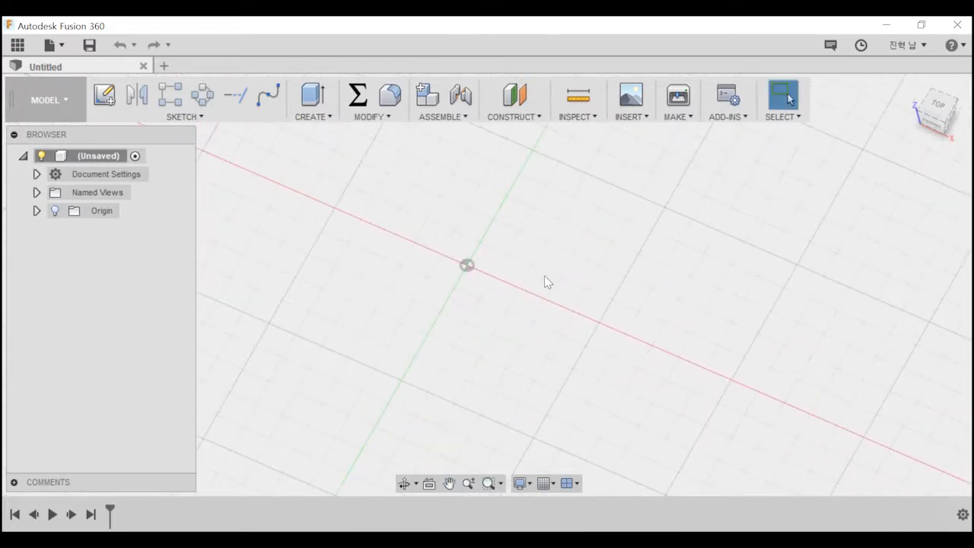
pyautogui.keyDown('shift'); pyautogui.moveTo(550, 294); pyautogui.dragTo(539, 264, button='middle'); pyautogui.keyUp('shift')
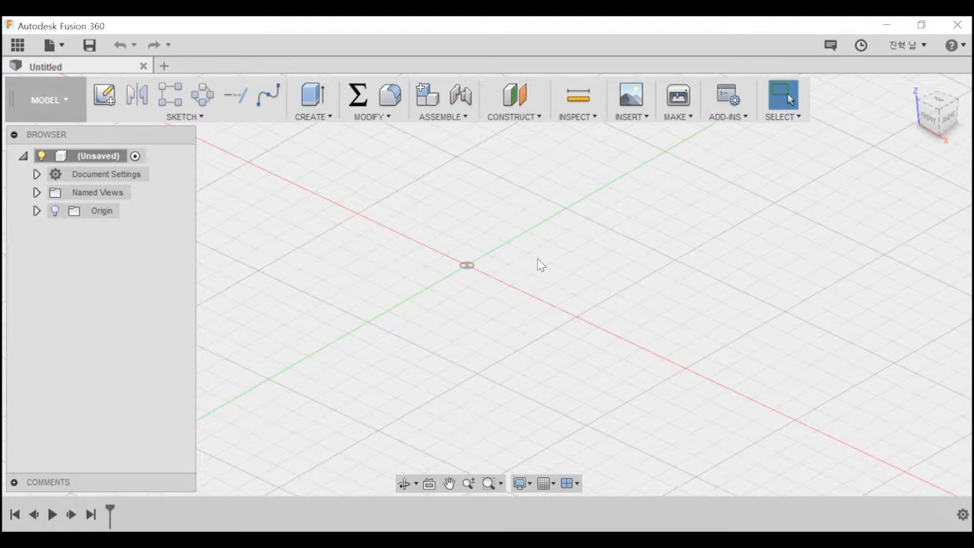
pyautogui.moveTo(502, 237); pyautogui.dragTo(551, 275, button='middle')
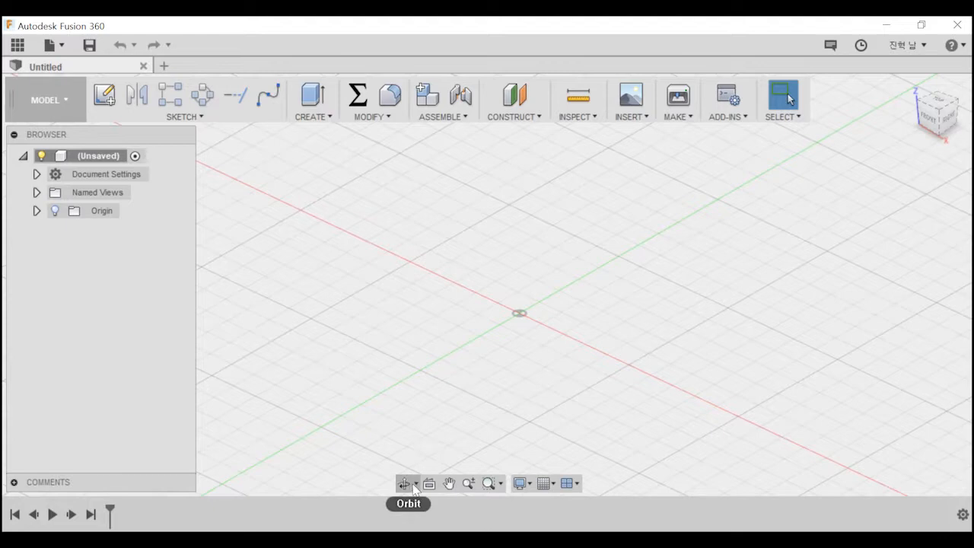
pyautogui.click(413, 486)
pyautogui.moveTo(494, 355); pyautogui.dragTo(444, 384)
pyautogui.click(416, 487)
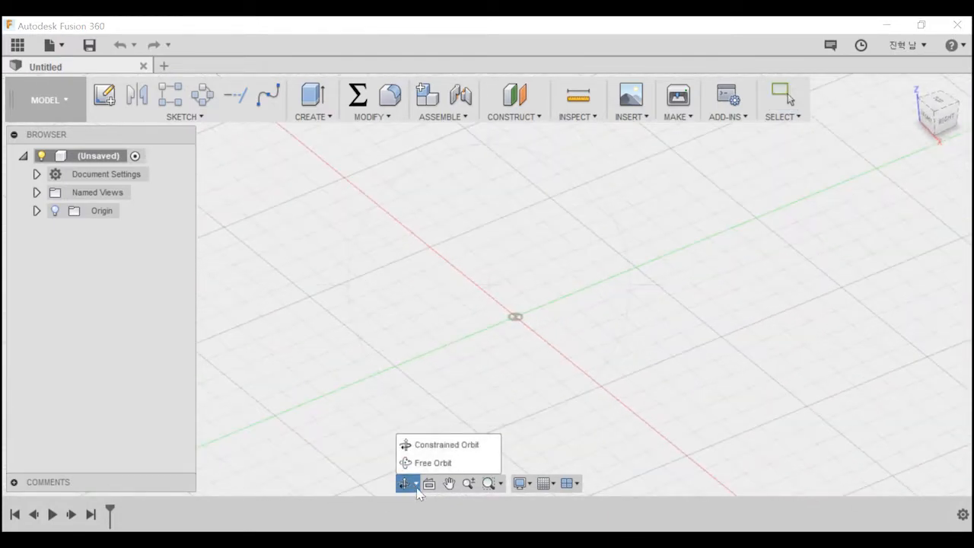
pyautogui.click(433, 463)
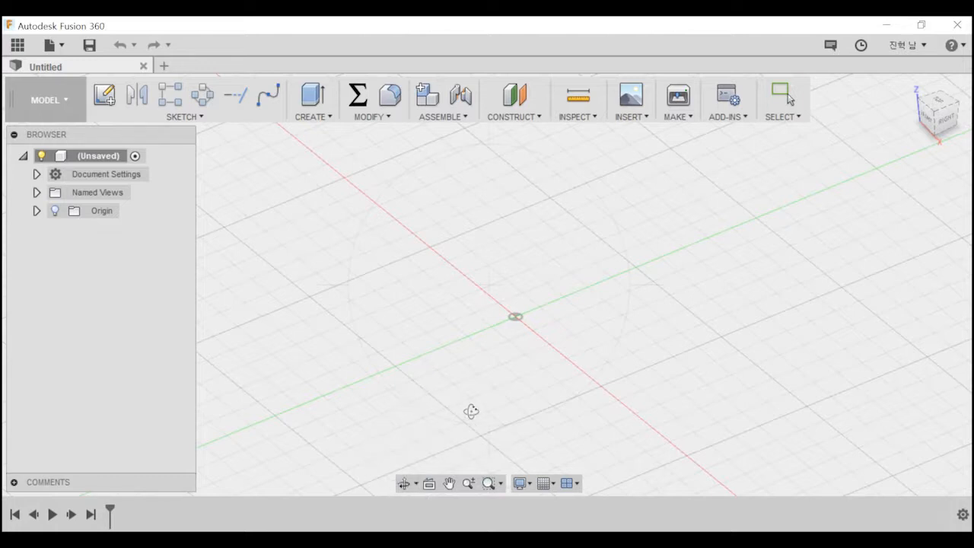
pyautogui.press('Escape')
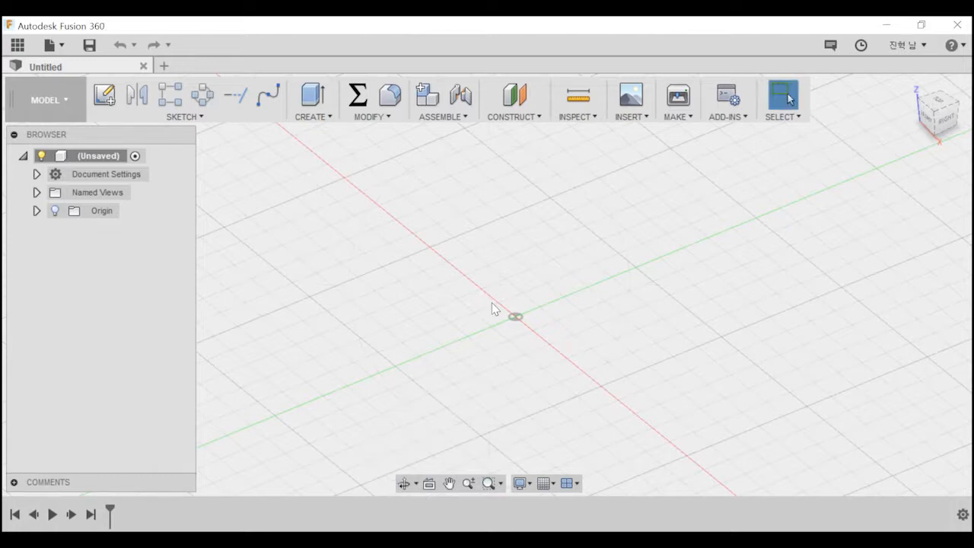
pyautogui.moveTo(552, 233)
pyautogui.mouseDown(button='middle')
pyautogui.moveTo(524, 256)
pyautogui.moveTo(554, 221)
pyautogui.mouseUp(button='middle')
pyautogui.keyDown('shift'); pyautogui.moveTo(533, 286); pyautogui.dragTo(567, 299, button='middle'); pyautogui.keyUp('shift')
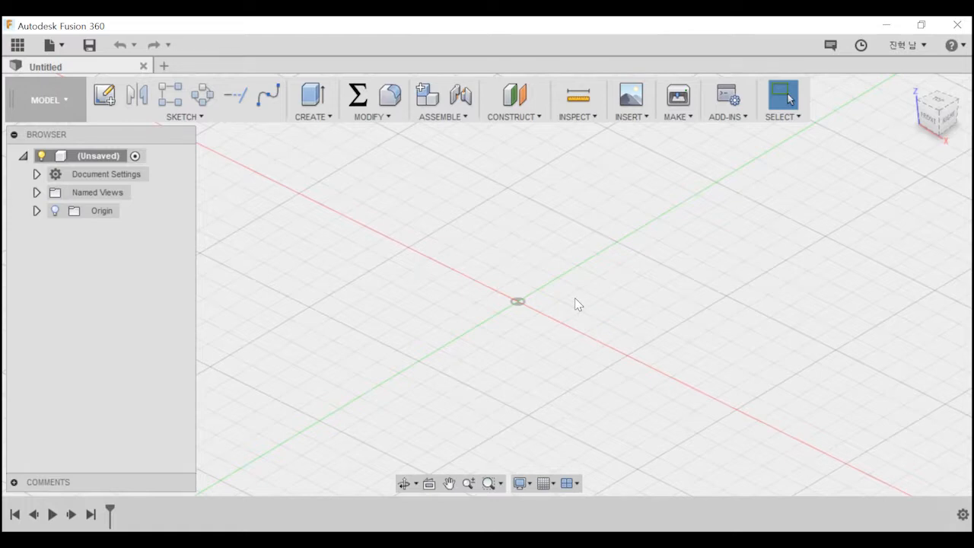
# Shift the view of the grid around the origin with the Pan tool.
pyautogui.click(450, 487)
pyautogui.moveTo(441, 277); pyautogui.dragTo(529, 293)
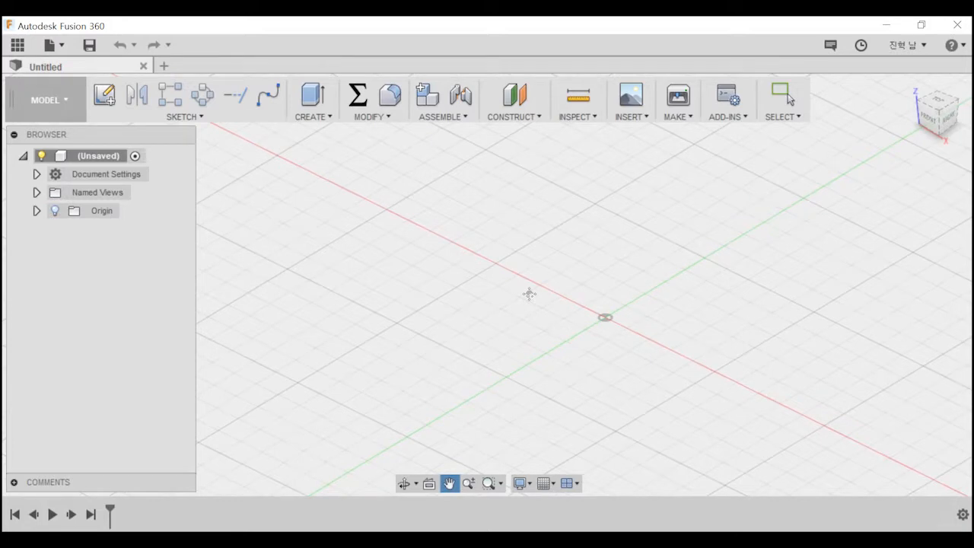
pyautogui.moveTo(551, 300); pyautogui.dragTo(454, 294)
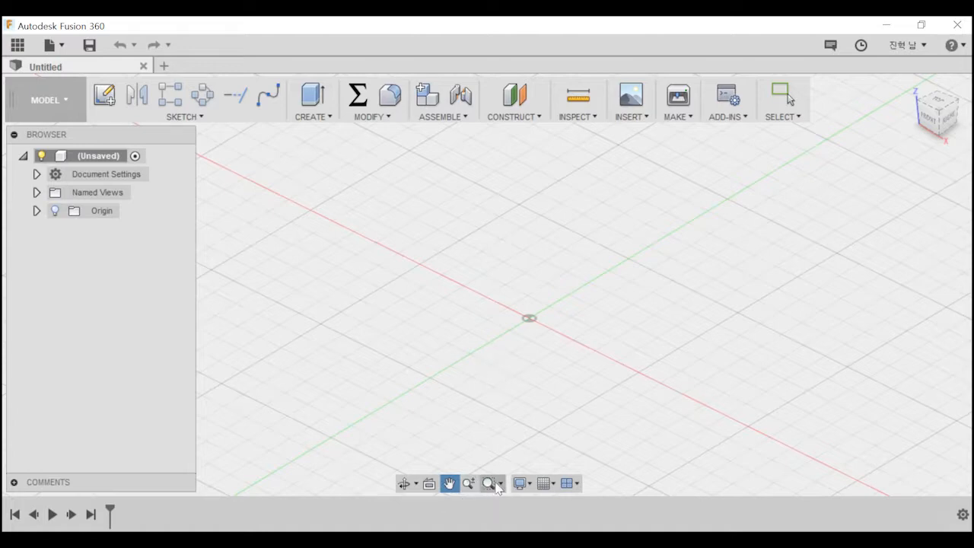
pyautogui.press('Escape')
pyautogui.moveTo(594, 269); pyautogui.dragTo(572, 282, button='middle')
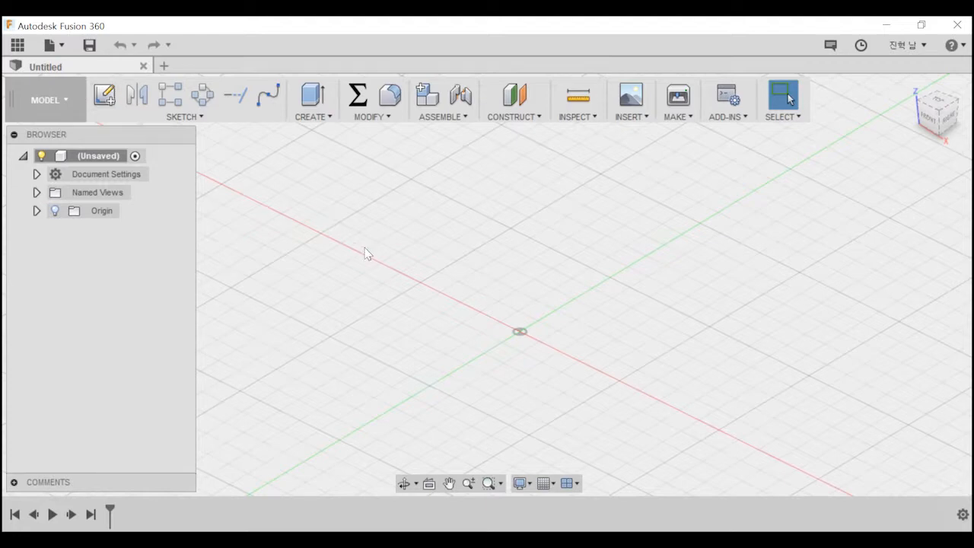
# Create a sketch on the horizontal origin plane.
pyautogui.click(107, 95)
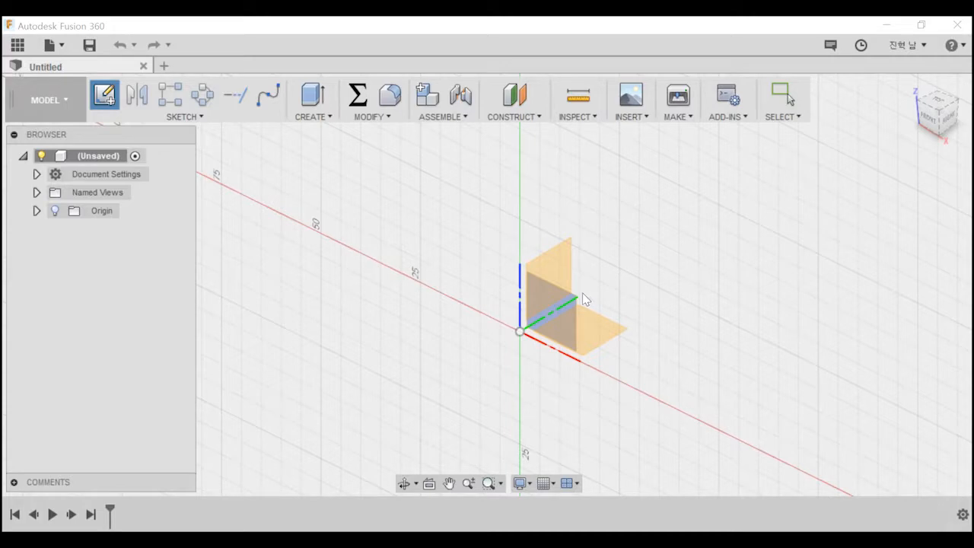
pyautogui.click(603, 332)
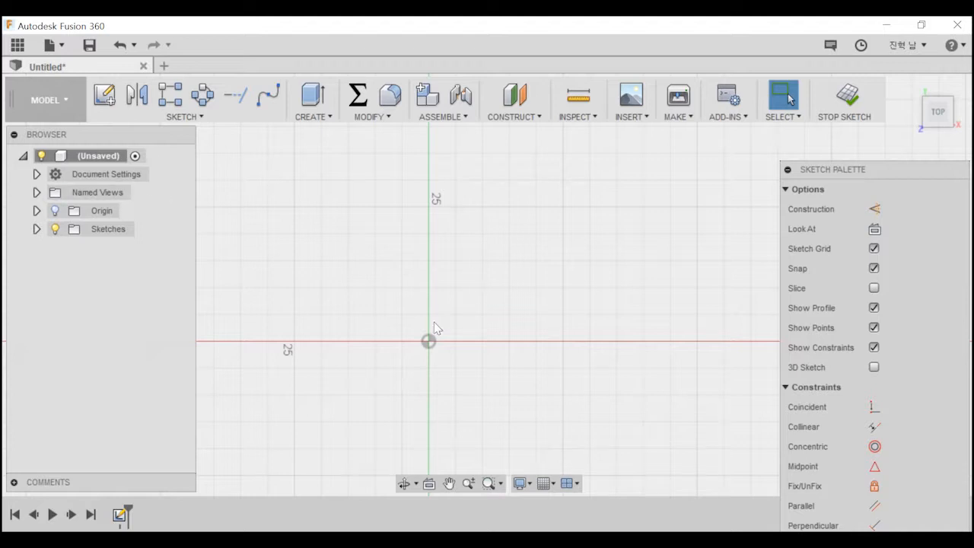
# Look through the sketch drawing commands, including Line, Rectangle, Circle, Arc, Polygon and Slot.
pyautogui.click(182, 118)
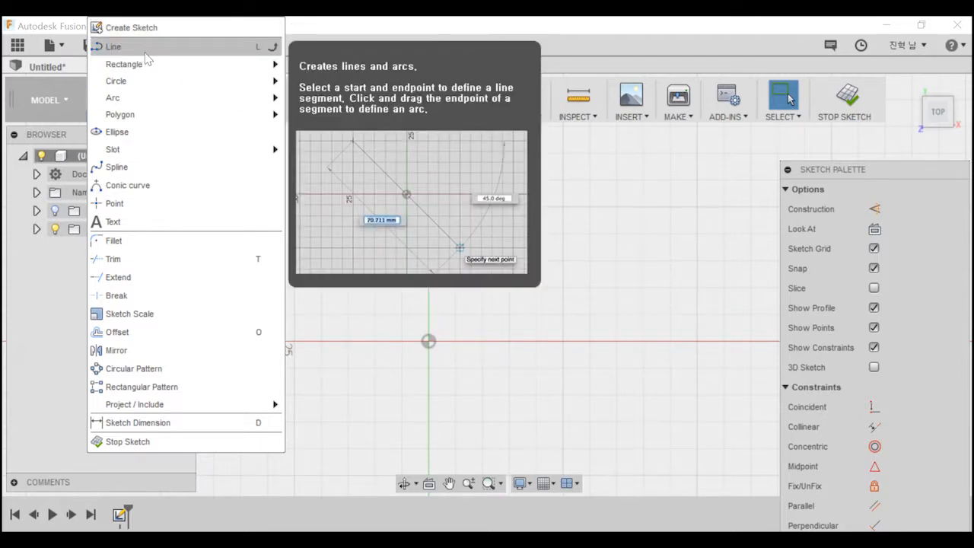
pyautogui.moveTo(152, 69)
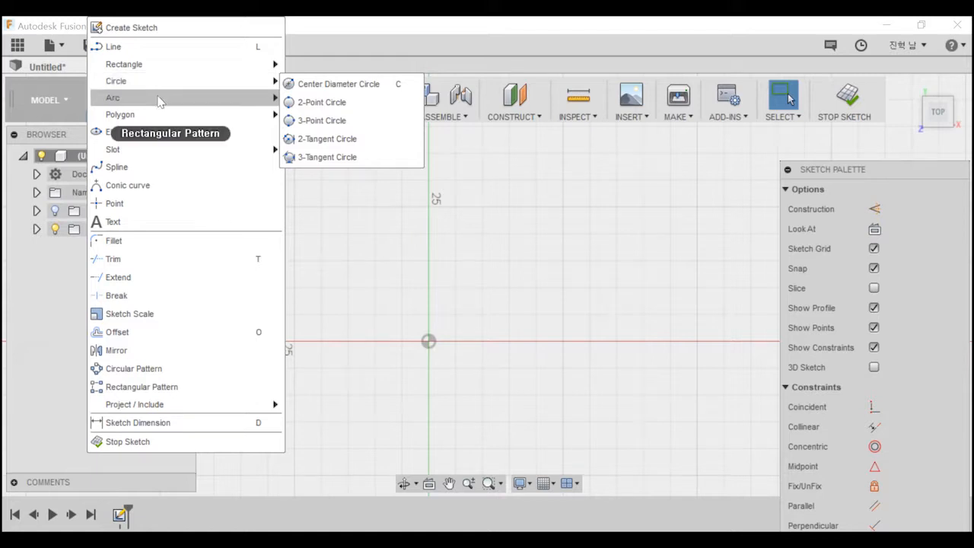
pyautogui.moveTo(159, 104)
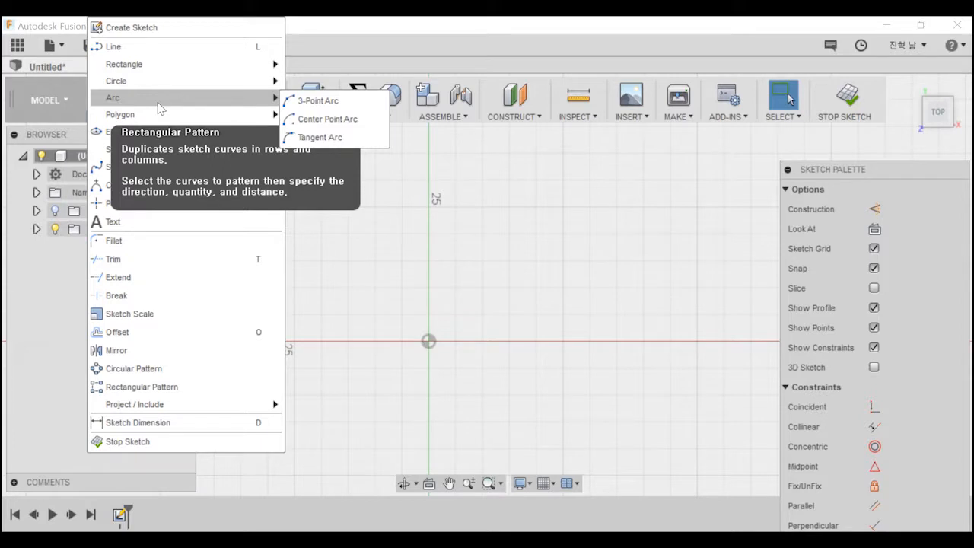
pyautogui.moveTo(125, 122)
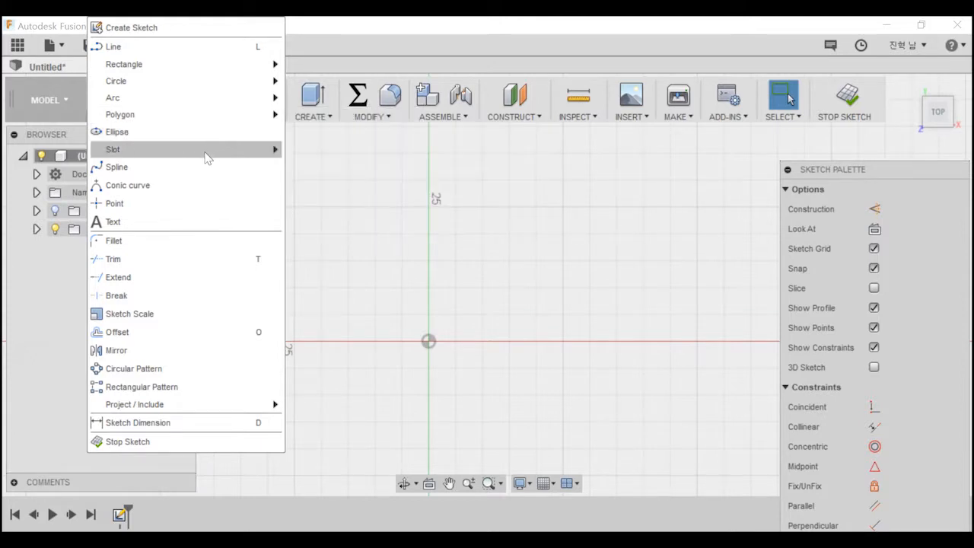
pyautogui.moveTo(208, 157)
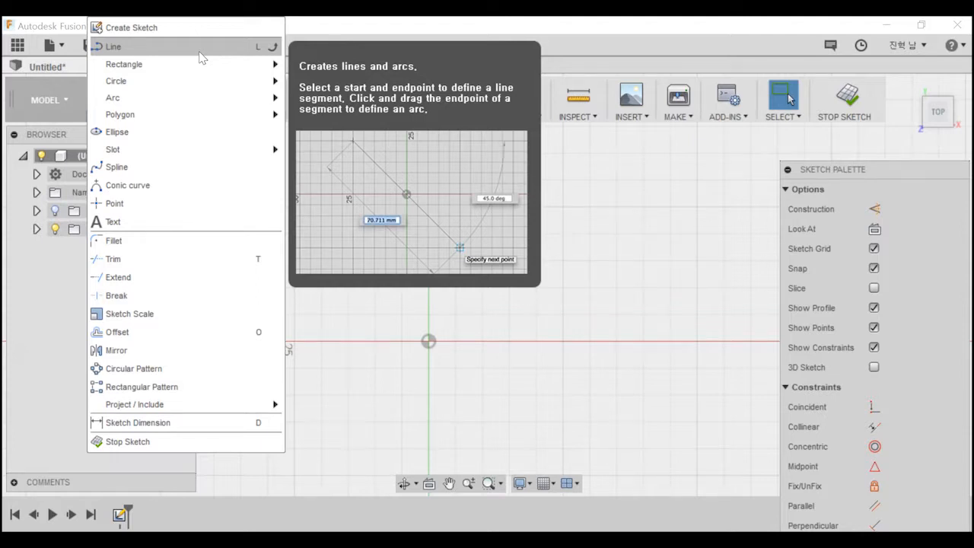
# Try starting a line at the sketch origin with grid snapping on.
pyautogui.click(201, 47)
pyautogui.moveTo(389, 305); pyautogui.dragTo(343, 405, button='middle')
pyautogui.click(384, 443)
pyautogui.press('Escape')
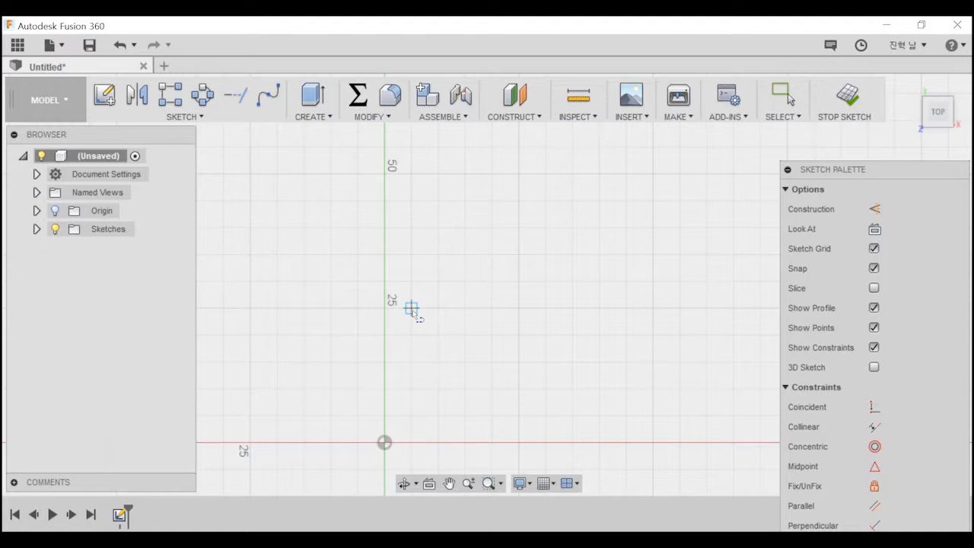
# Turn off Snap to Grid and try placing a line's start point freely above the origin.
pyautogui.click(544, 486)
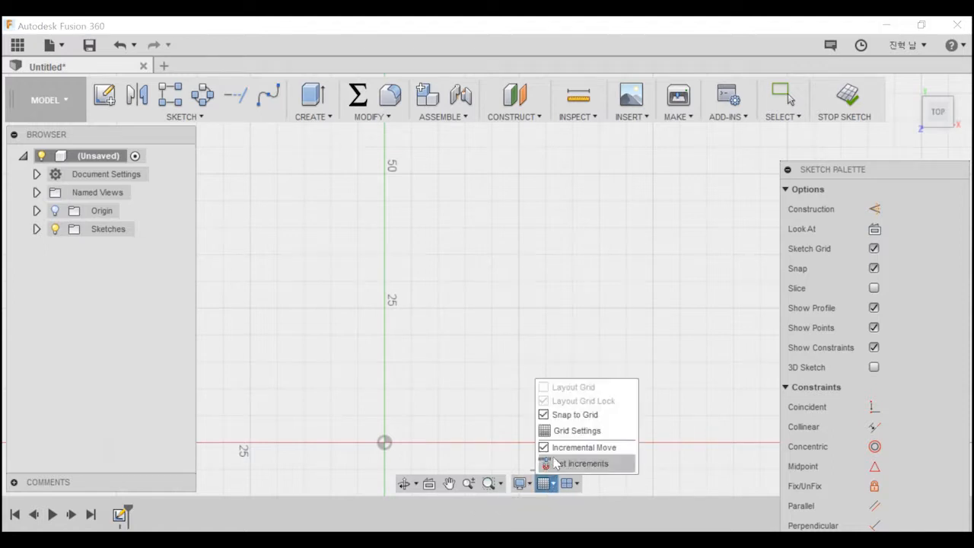
pyautogui.click(548, 416)
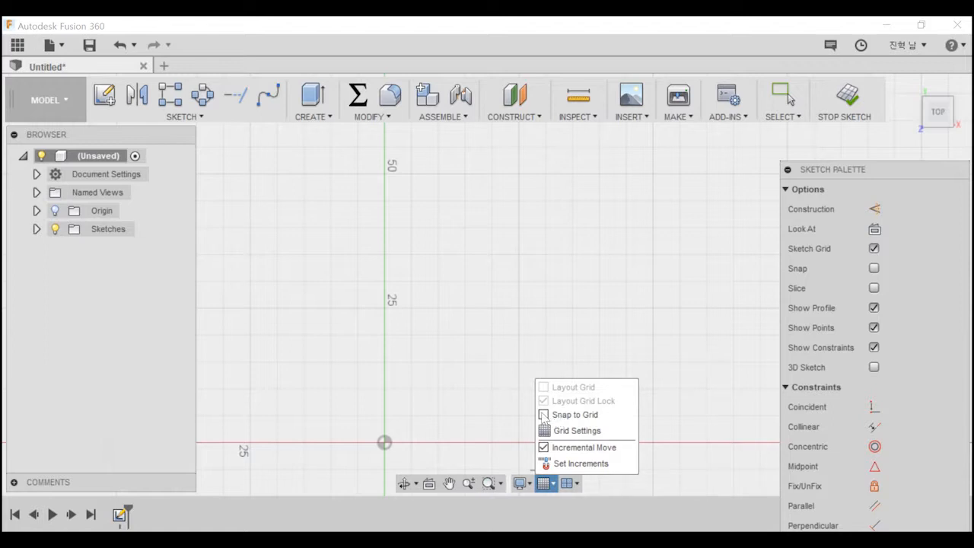
pyautogui.click(444, 313)
pyautogui.press('Escape')
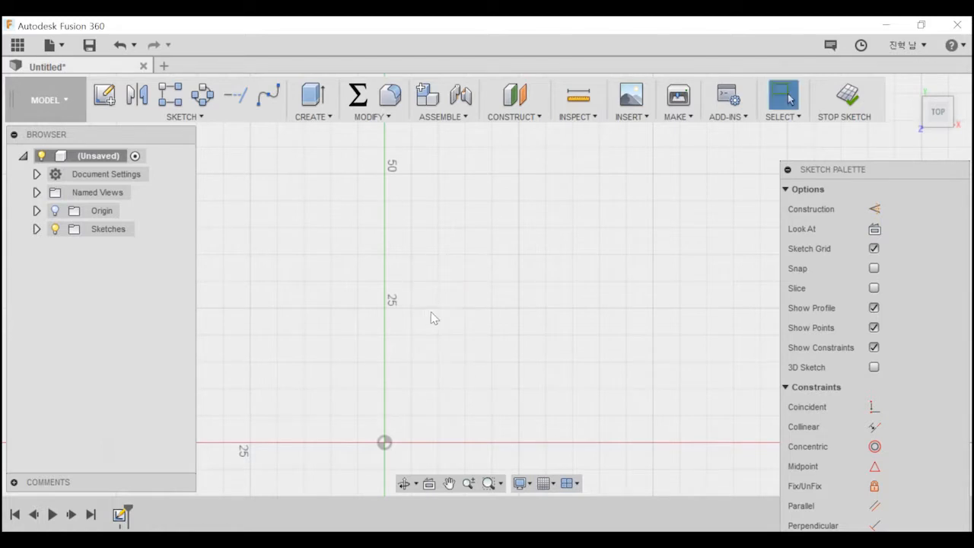
# Turn Snap to Grid back on and try placing a line's start point.
pyautogui.press('l')
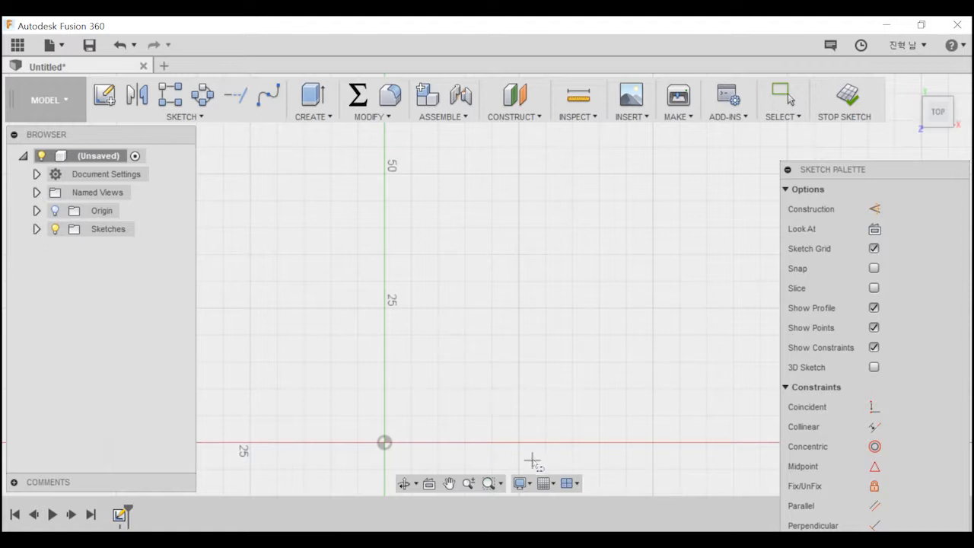
pyautogui.click(543, 482)
pyautogui.click(564, 417)
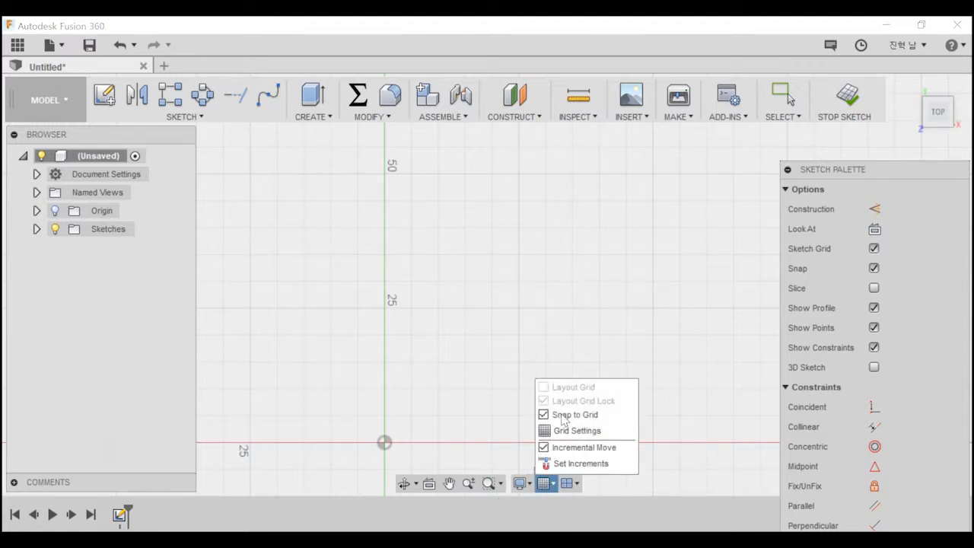
pyautogui.click(496, 311)
pyautogui.press('Escape')
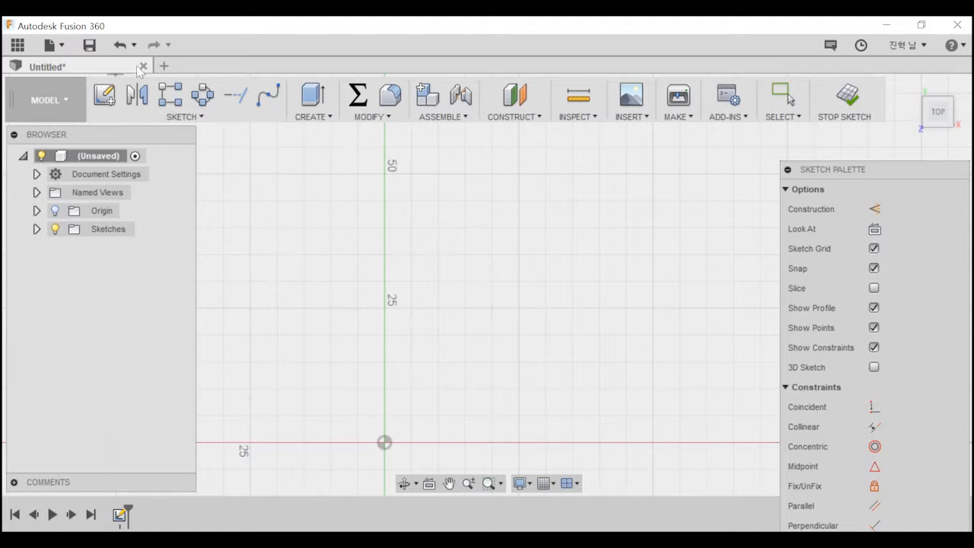
# Start a spline about 10 mm right of and 25 mm above the origin and loop it clockwise through four more fit points.
pyautogui.click(185, 118)
pyautogui.click(219, 168)
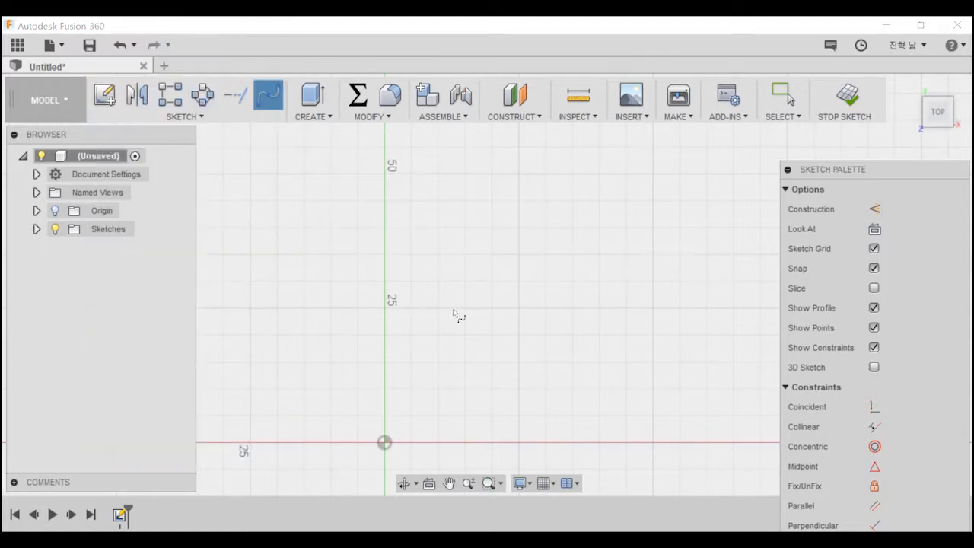
pyautogui.click(439, 307)
pyautogui.click(531, 211)
pyautogui.click(630, 298)
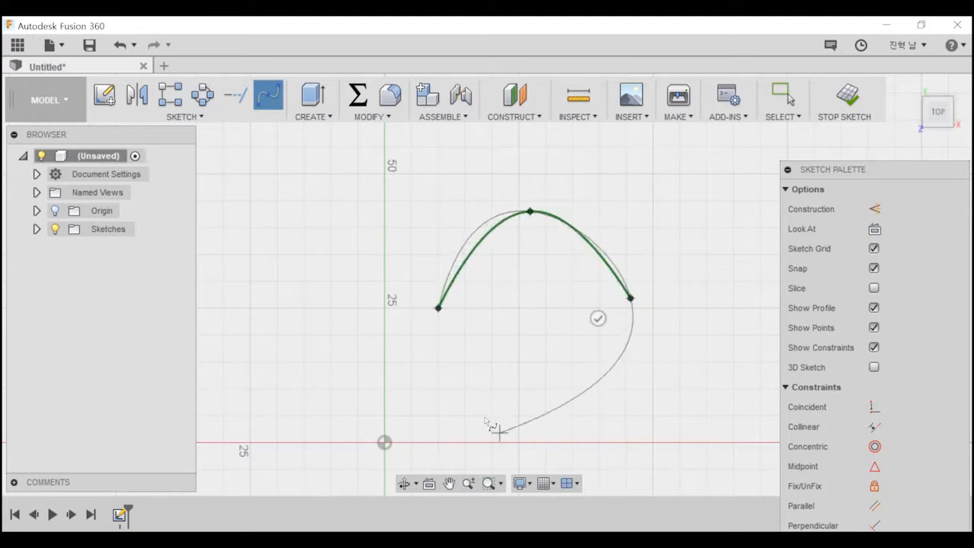
pyautogui.click(480, 413)
pyautogui.click(275, 372)
# Try extending the spline with two fit points near 25 mm left of the origin and toggling Snap to Grid, and undo both points.
pyautogui.click(250, 443)
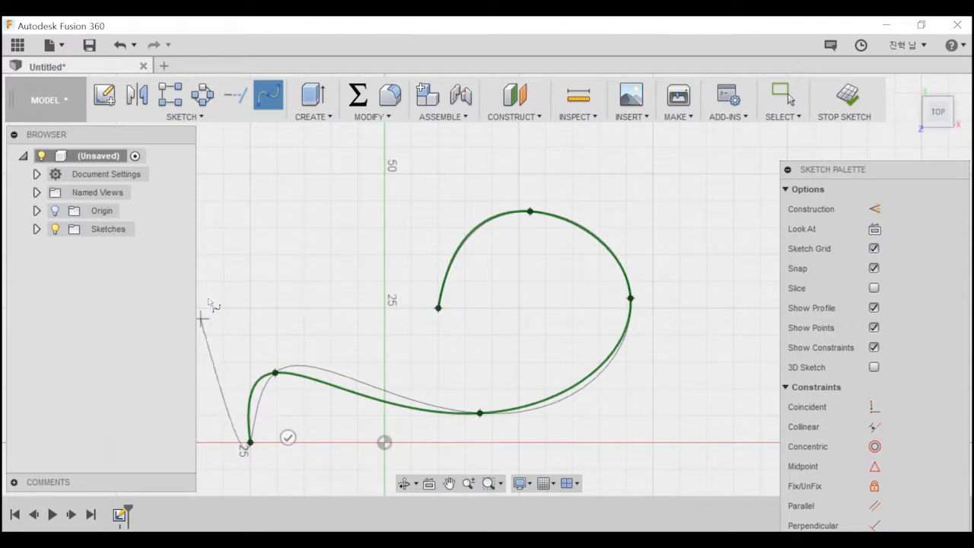
pyautogui.scroll(2, 392, 296)
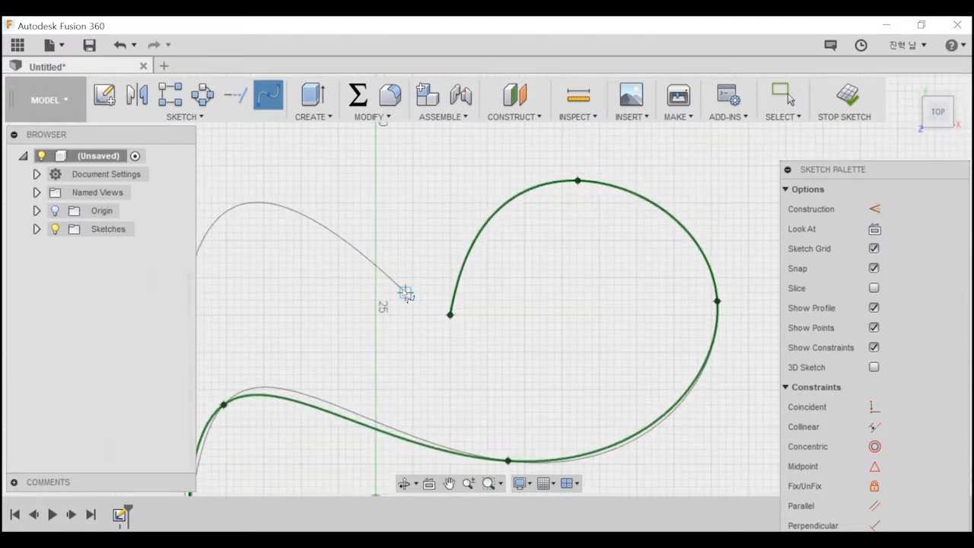
pyautogui.scroll(-2, 398, 278)
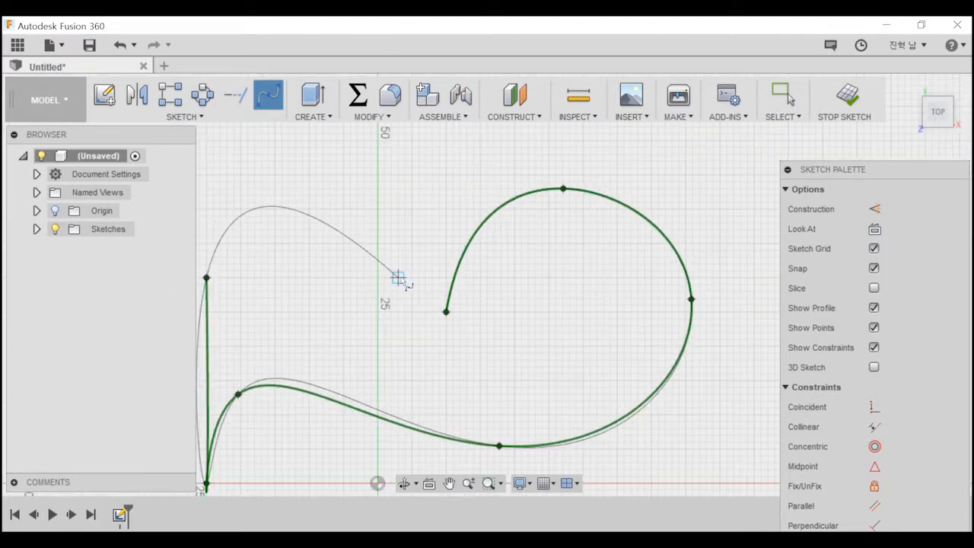
pyautogui.scroll(-1, 404, 277)
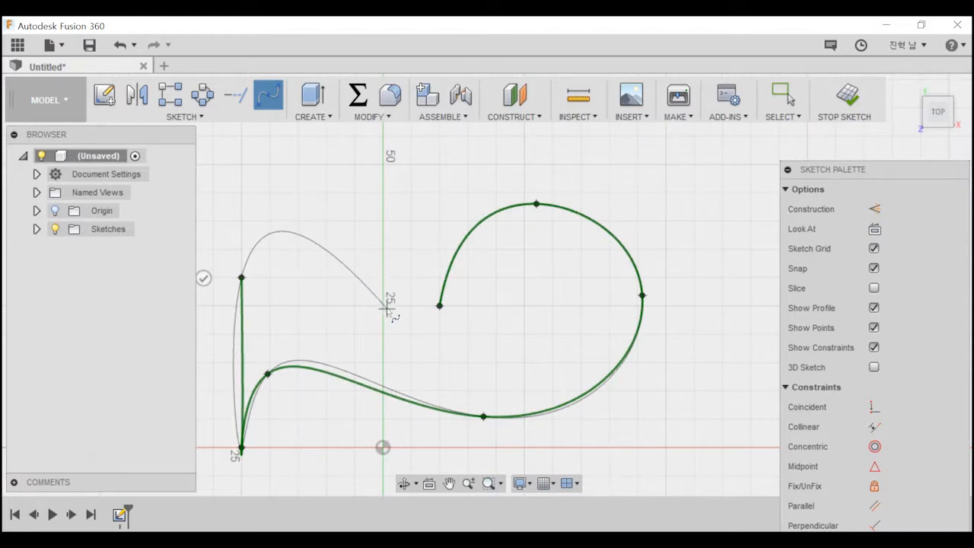
pyautogui.click(547, 483)
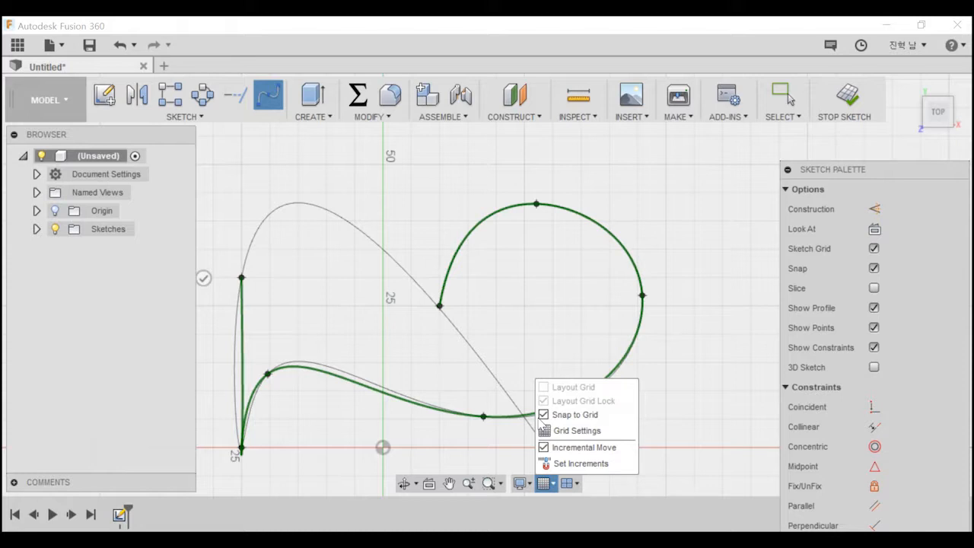
pyautogui.click(540, 415)
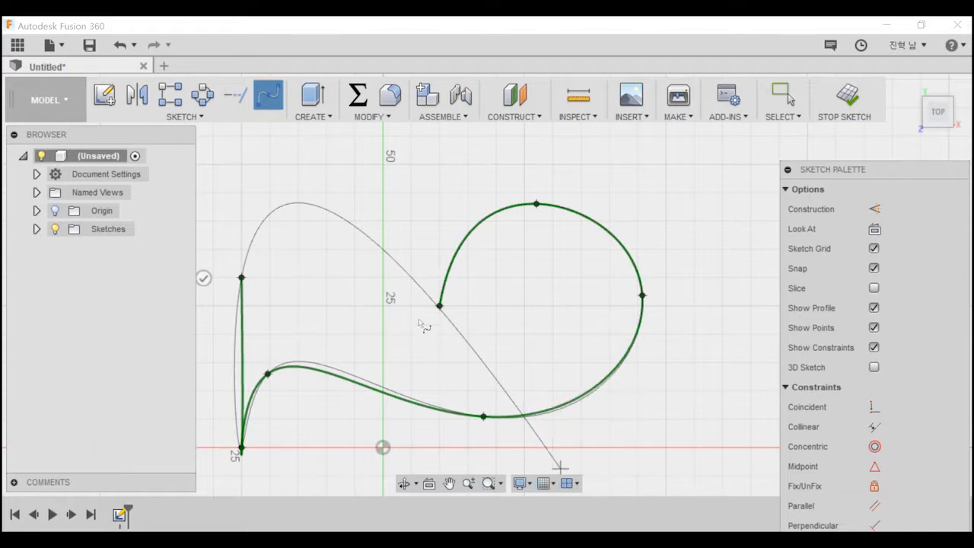
pyautogui.hotkey('ctrl', 'z')
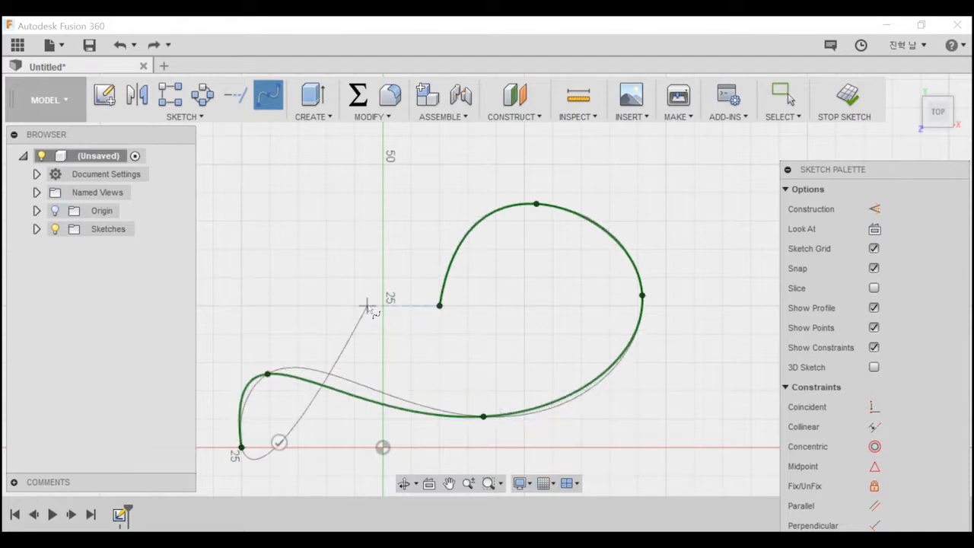
pyautogui.hotkey('ctrl', 'z')
# Try extending the spline with fit points about 38 mm and 25 mm above the origin near the vertical axis, and undo the last three points.
pyautogui.click(380, 230)
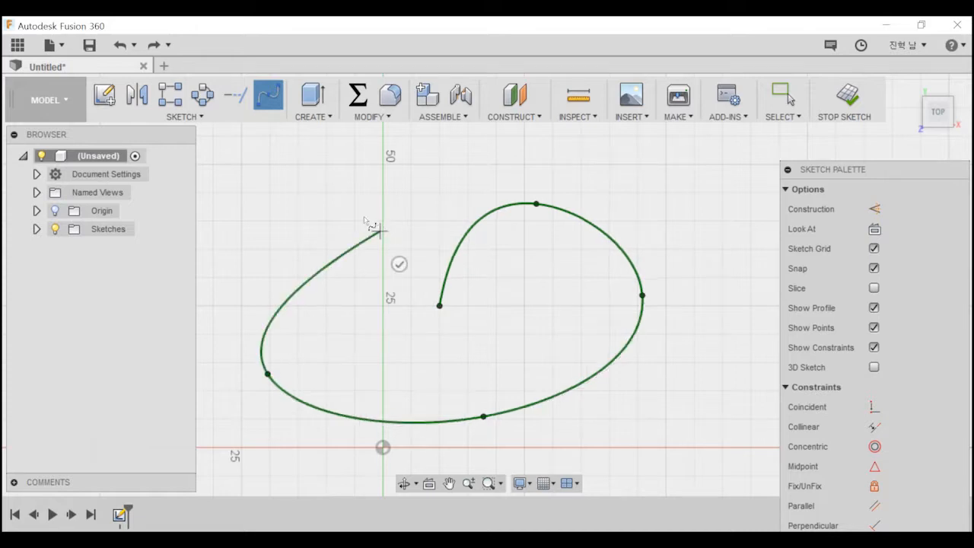
pyautogui.click(392, 305)
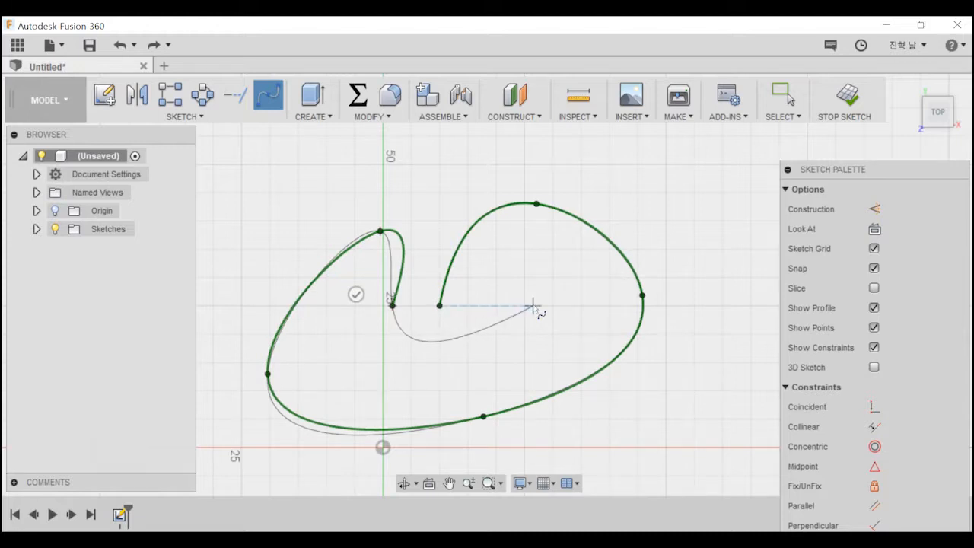
pyautogui.hotkey('ctrl', 'z')
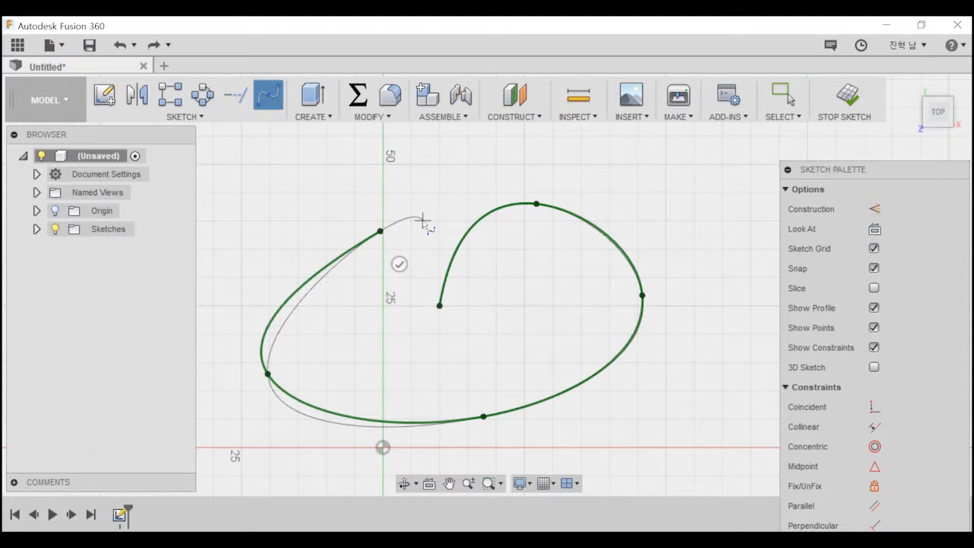
pyautogui.hotkey('ctrl', 'z')
pyautogui.hotkey('ctrl', 'z')
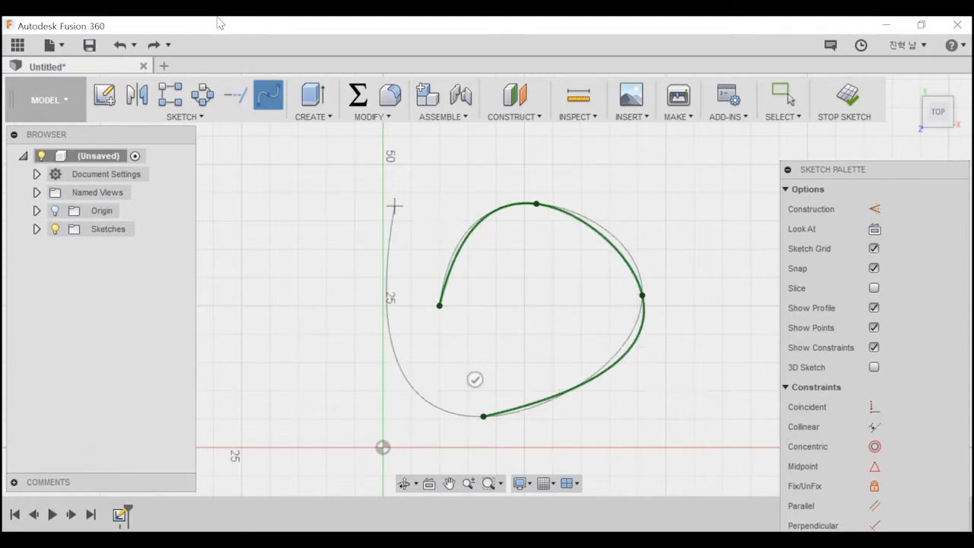
# Redo the removed spline fit points, and undo the entire spline.
pyautogui.click(158, 45)
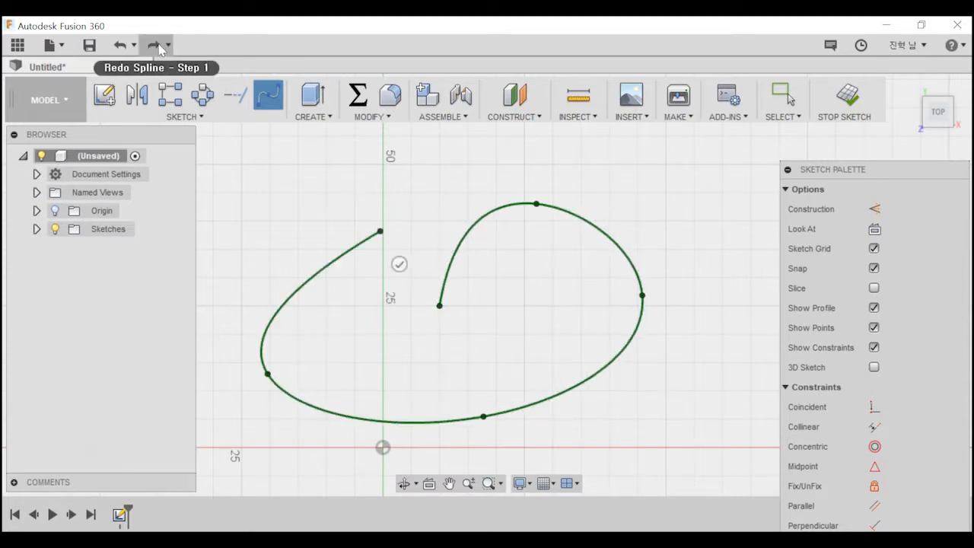
pyautogui.hotkey('ctrl', 'z')
pyautogui.hotkey('ctrl', 'z')
pyautogui.hotkey('ctrl', 'z')
pyautogui.hotkey('ctrl', 'z')
pyautogui.hotkey('ctrl', 'z')
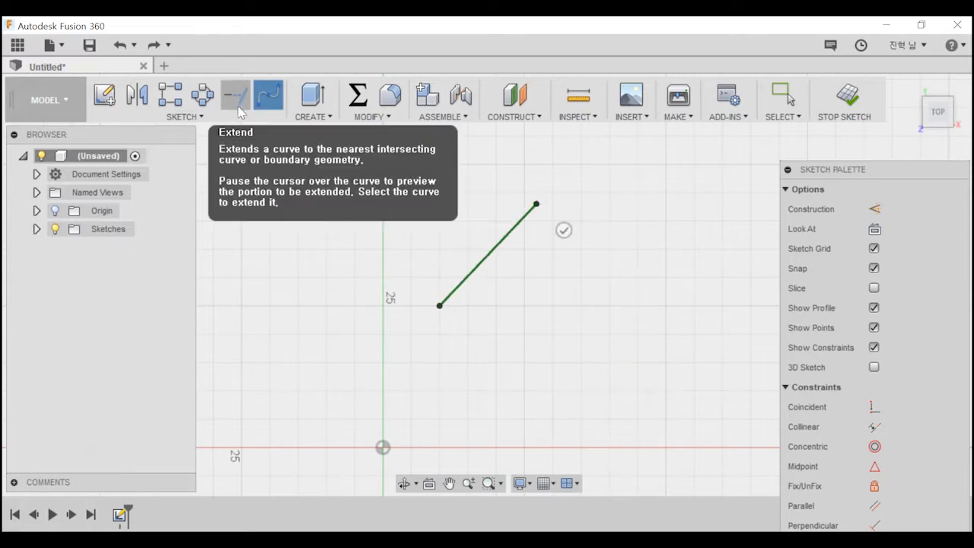
# Draw a closed four-sided line profile from 35 mm above the origin: top about 35 mm, slanted side about 21 mm, parallel base about 33.7 mm.
pyautogui.click(122, 114)
pyautogui.click(137, 47)
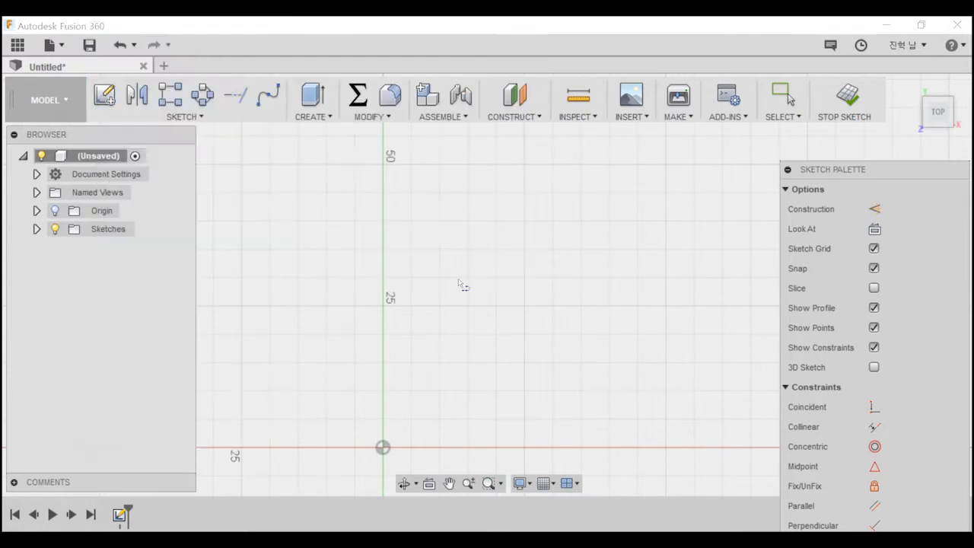
pyautogui.click(383, 249)
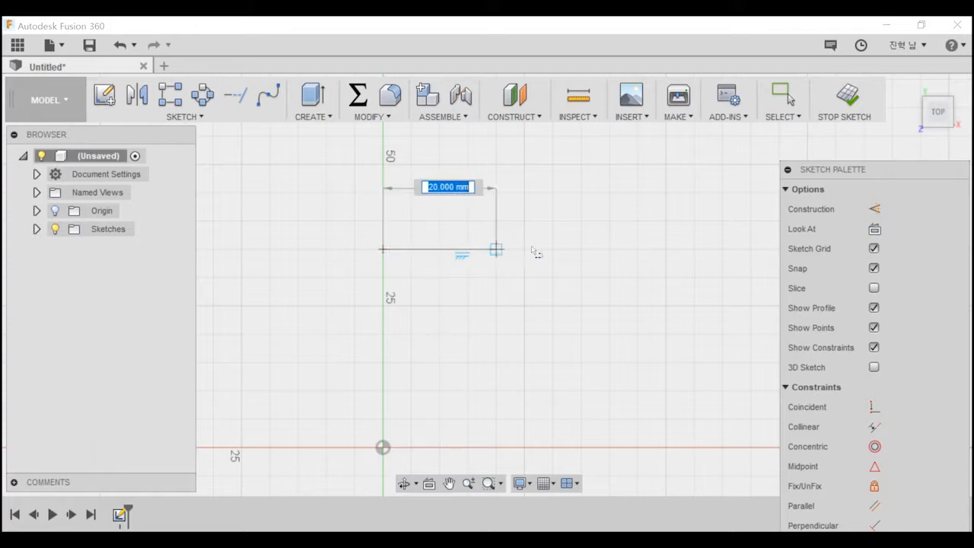
pyautogui.click(581, 249)
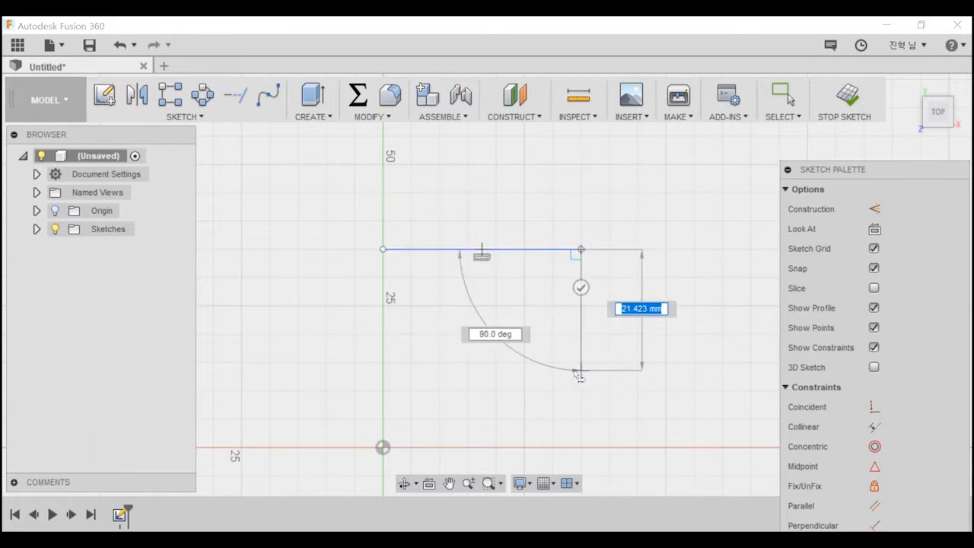
pyautogui.click(574, 370)
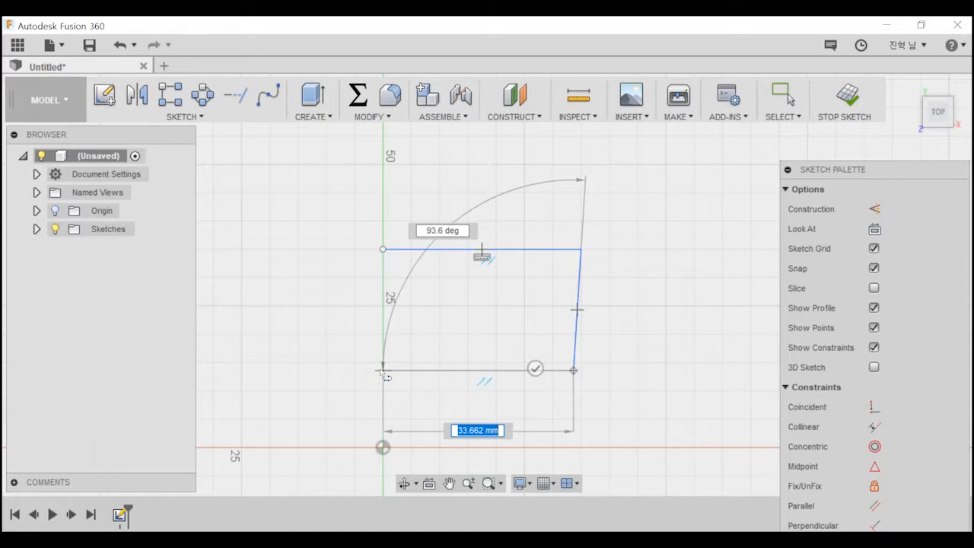
pyautogui.click(383, 371)
pyautogui.click(383, 249)
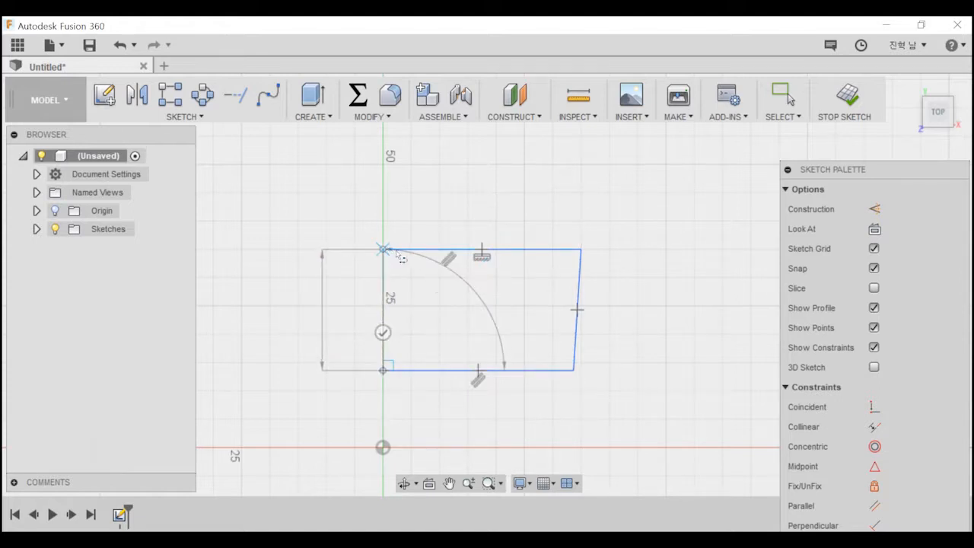
pyautogui.press('Escape')
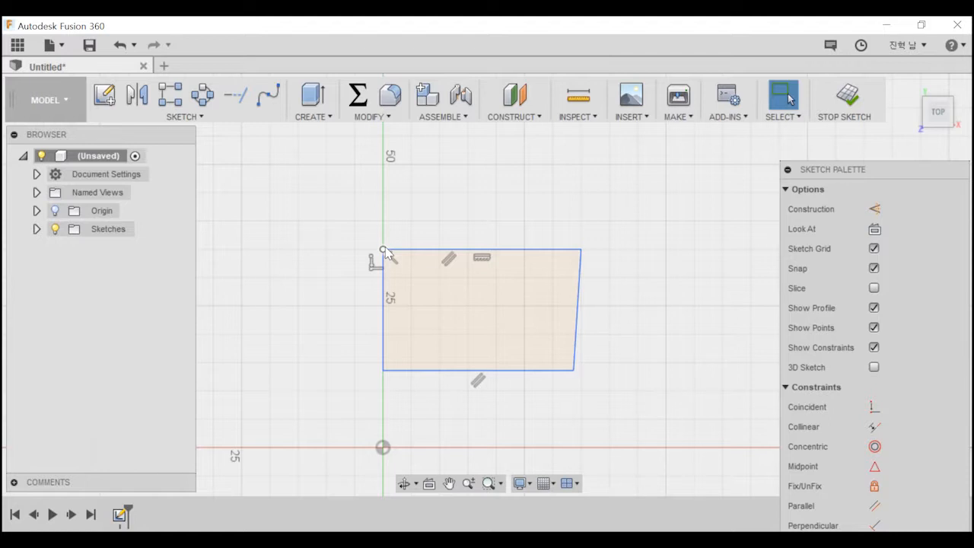
pyautogui.scroll(3, 472, 282)
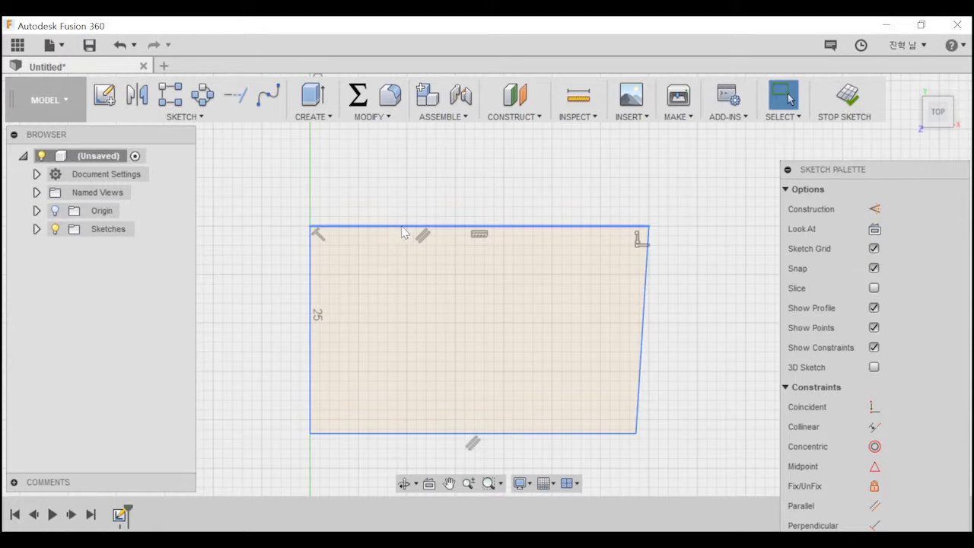
# Undo the whole four-sided line profile.
pyautogui.hotkey('ctrl', 'z')
pyautogui.hotkey('ctrl', 'z')
pyautogui.hotkey('ctrl', 'z')
pyautogui.hotkey('ctrl', 'z')
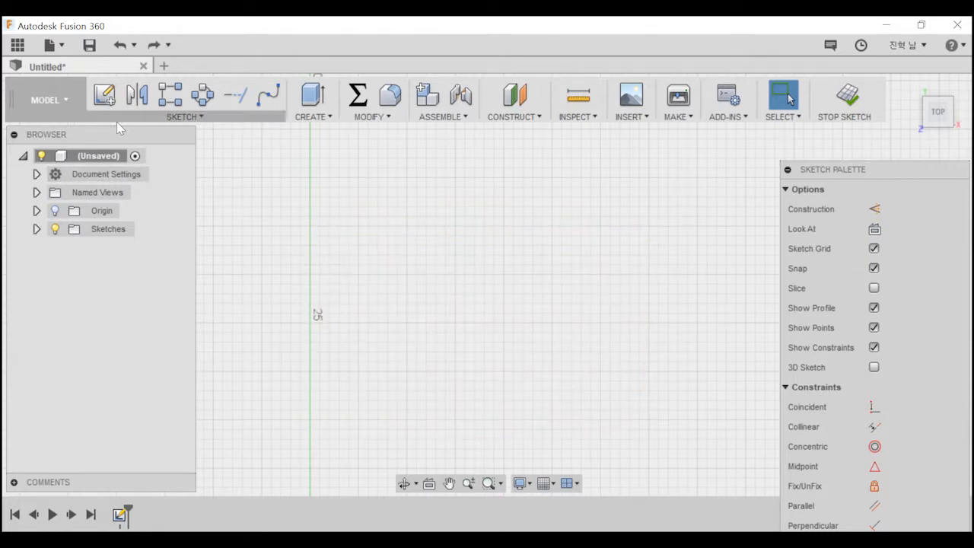
# Draw a two-point rectangle about 30 mm wide and 16 mm high, starting slightly left of the vertical axis.
pyautogui.click(161, 118)
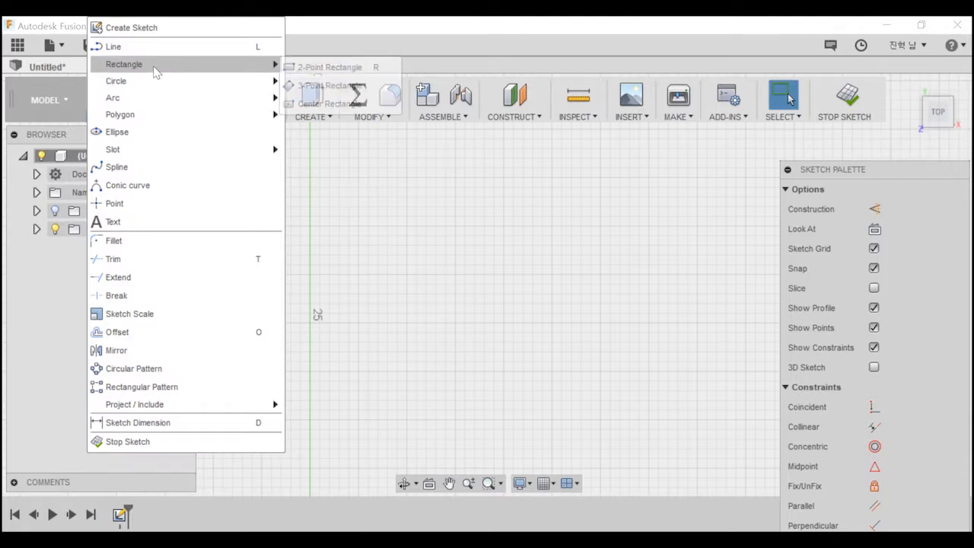
pyautogui.click(320, 64)
pyautogui.click(291, 216)
pyautogui.click(581, 372)
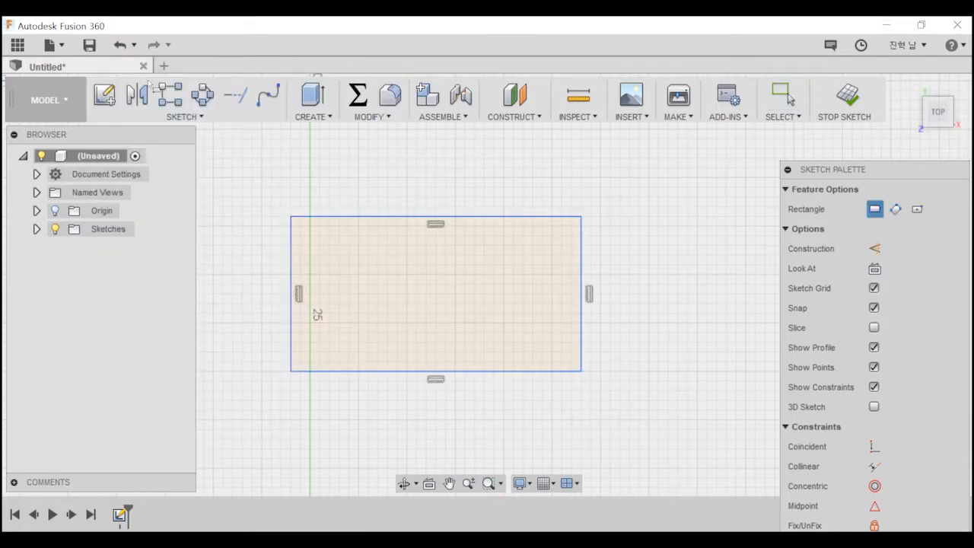
# Draw a large tilted ellipse centred above the rectangle so that it overlaps most of it.
pyautogui.click(133, 117)
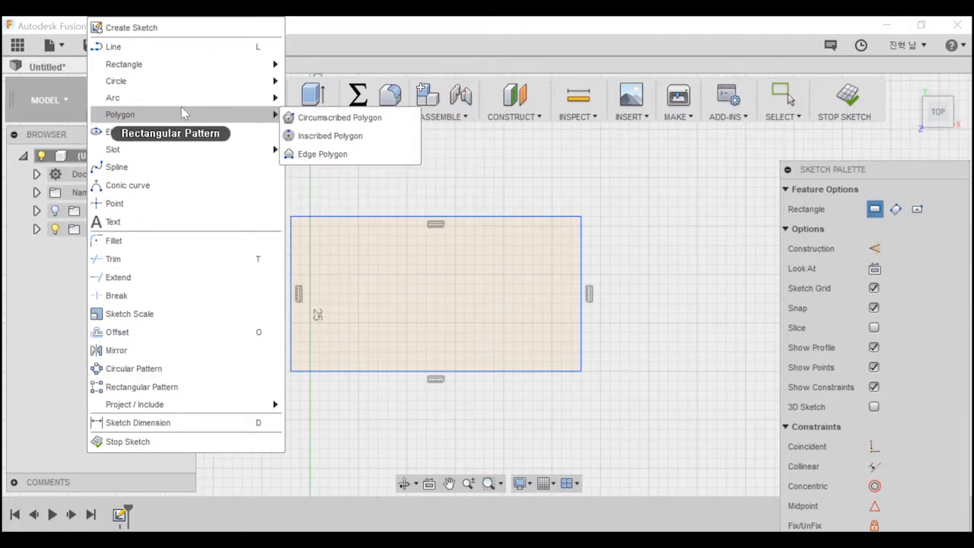
pyautogui.moveTo(185, 105)
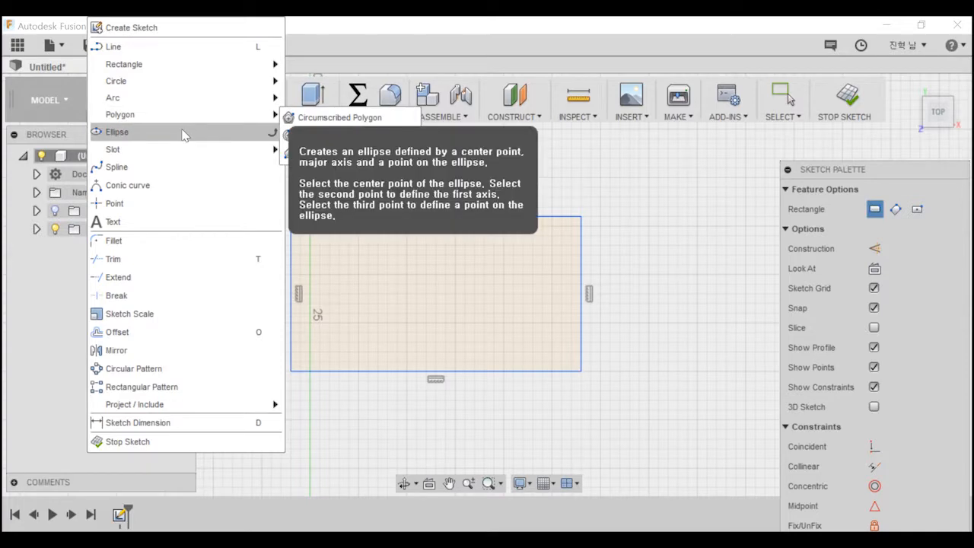
pyautogui.click(182, 135)
pyautogui.click(406, 167)
pyautogui.click(659, 304)
pyautogui.click(316, 319)
# Select the rectangle and the ellipse together and delete them.
pyautogui.moveTo(473, 181); pyautogui.dragTo(508, 306, button='middle')
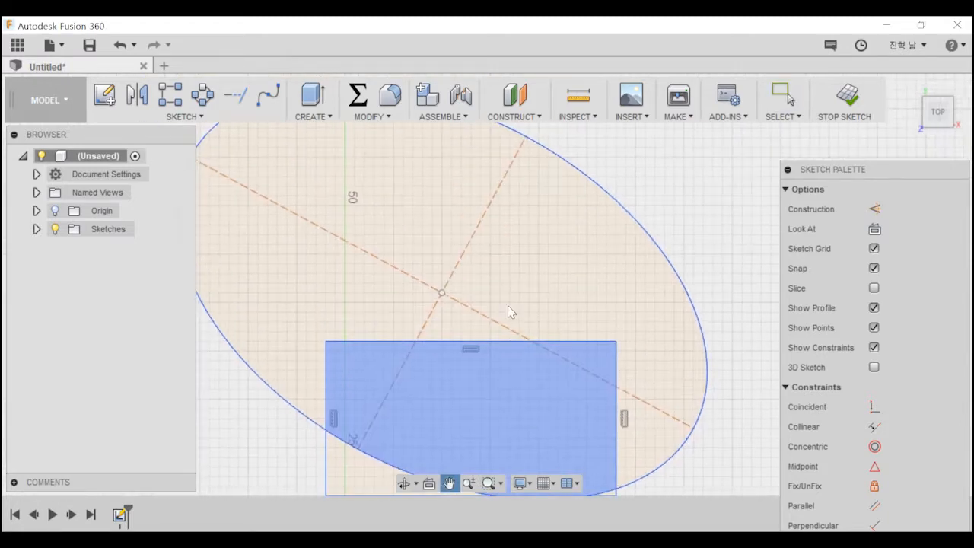
pyautogui.scroll(-3, 503, 306)
pyautogui.moveTo(267, 134)
pyautogui.mouseDown()
pyautogui.moveTo(840, 504)
pyautogui.moveTo(863, 503)
pyautogui.mouseUp()
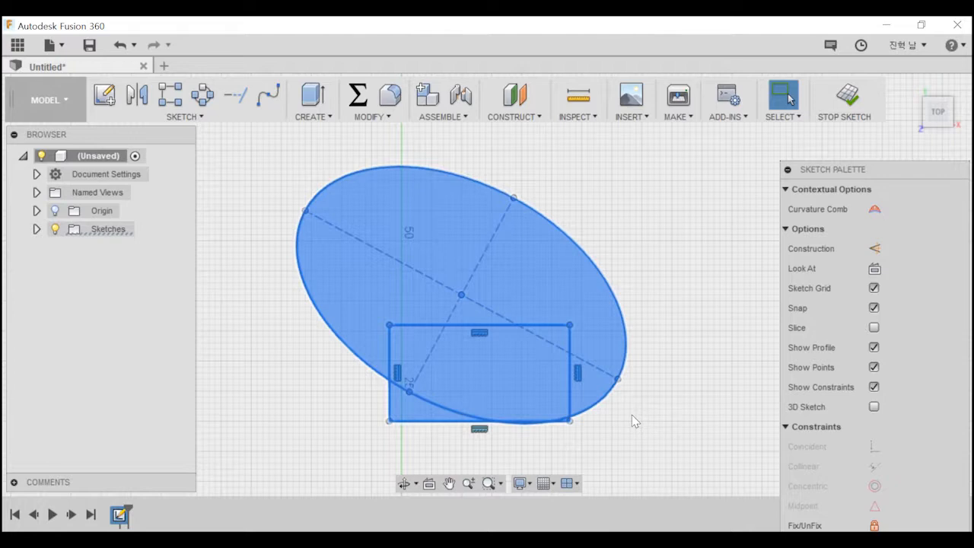
pyautogui.press('Delete')
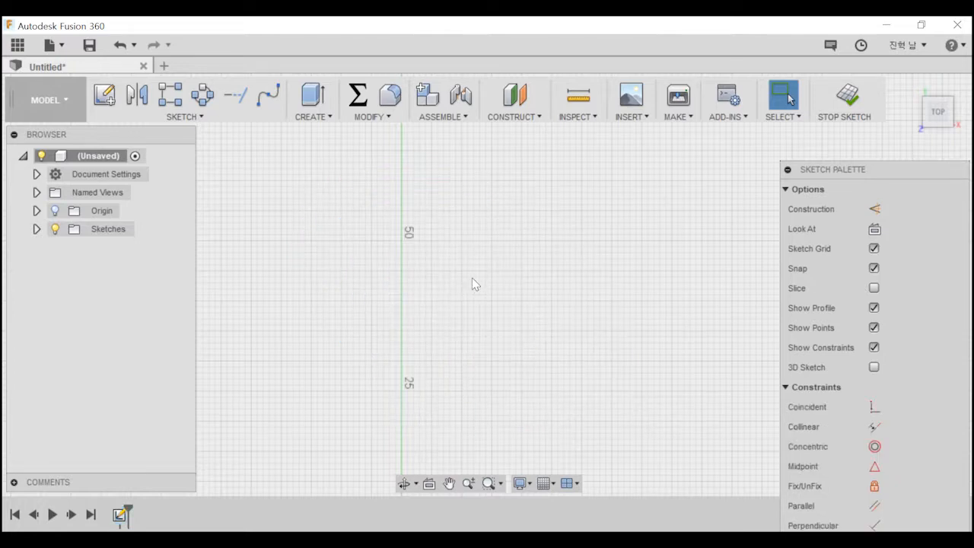
pyautogui.click(196, 117)
pyautogui.moveTo(287, 192); pyautogui.dragTo(545, 408)
pyautogui.moveTo(291, 190); pyautogui.dragTo(549, 398)
pyautogui.click(198, 117)
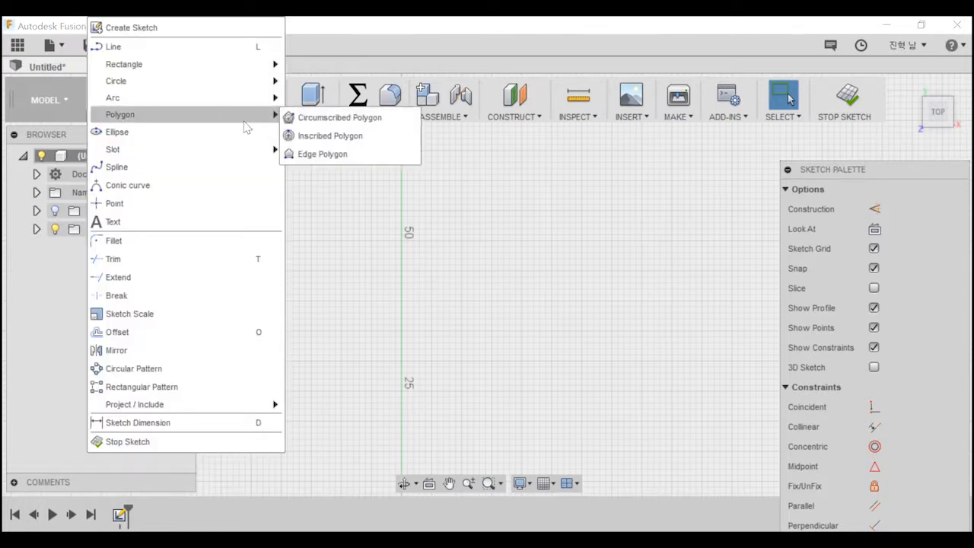
pyautogui.click(244, 121)
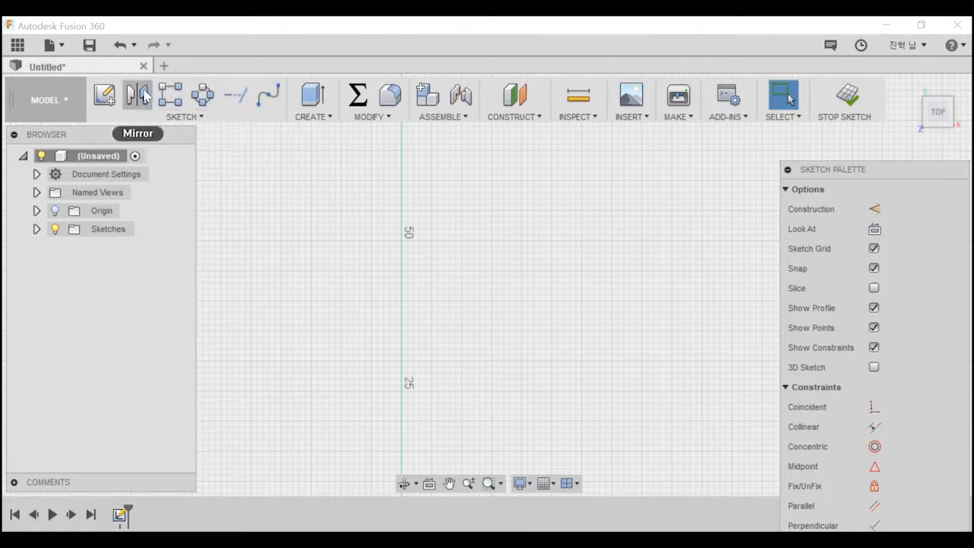
# Pin the 2-Point Rectangle command to the toolbar and remove it, twice in a row.
pyautogui.click(183, 112)
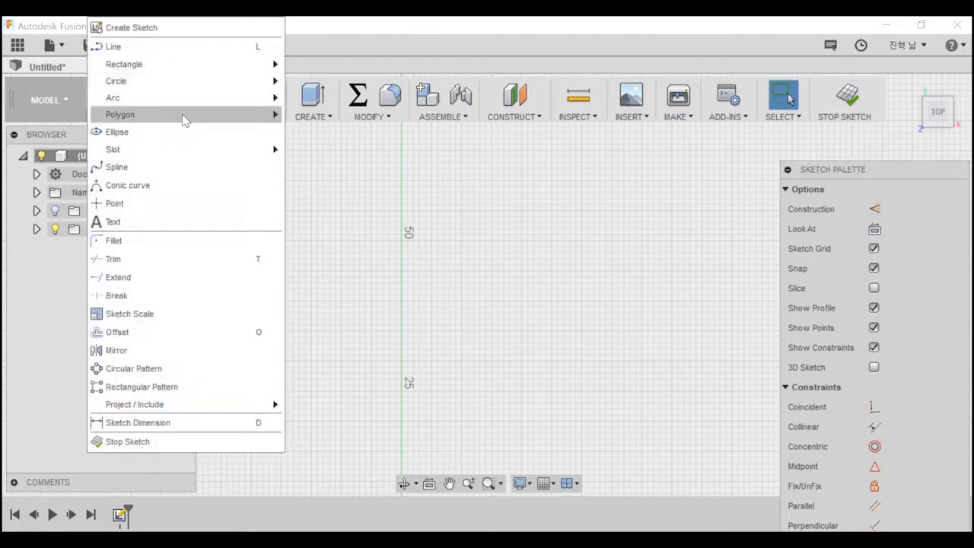
pyautogui.moveTo(186, 65)
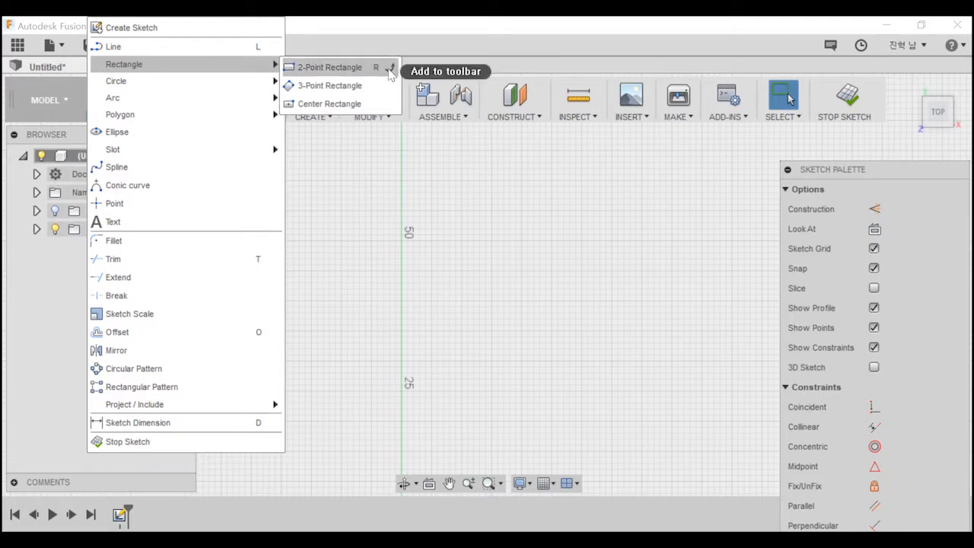
pyautogui.click(390, 69)
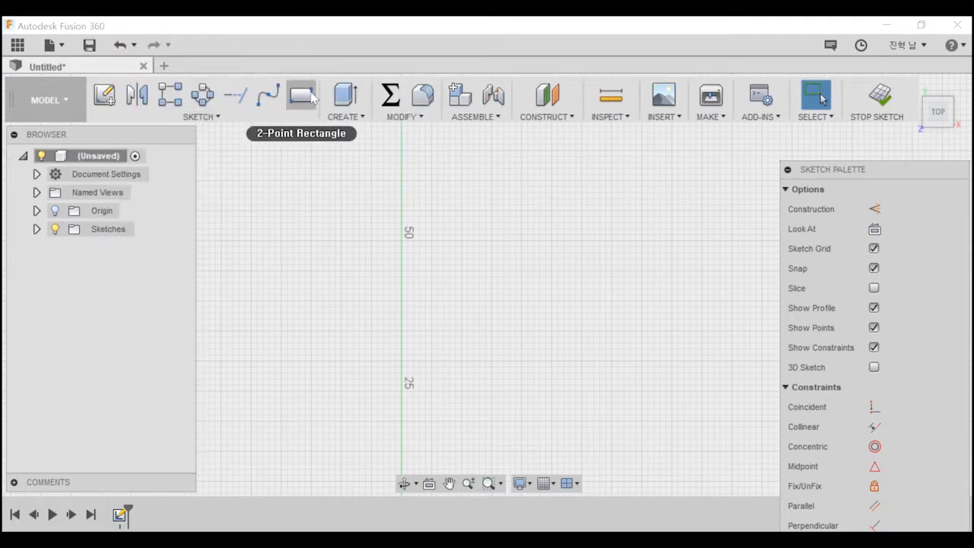
pyautogui.moveTo(302, 96); pyautogui.dragTo(319, 169)
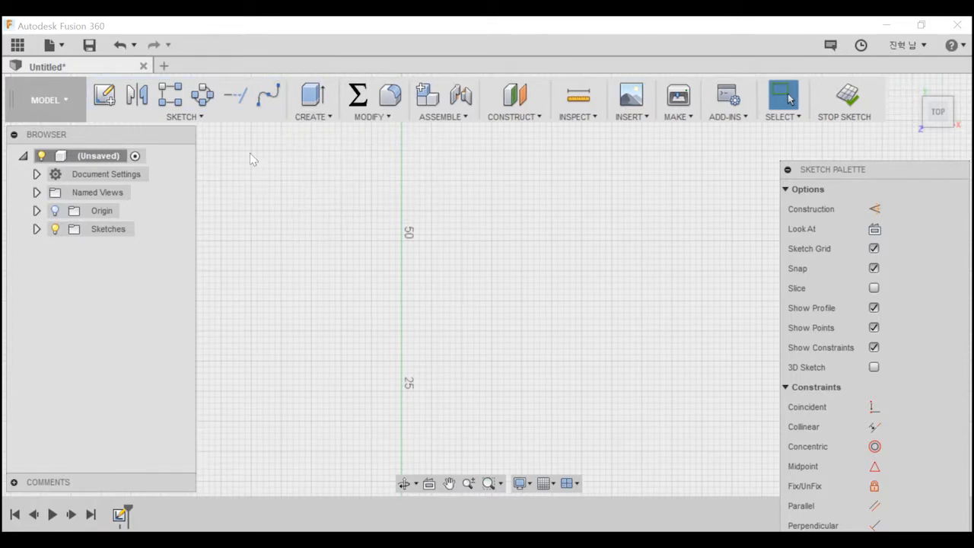
pyautogui.click(183, 117)
pyautogui.moveTo(259, 65)
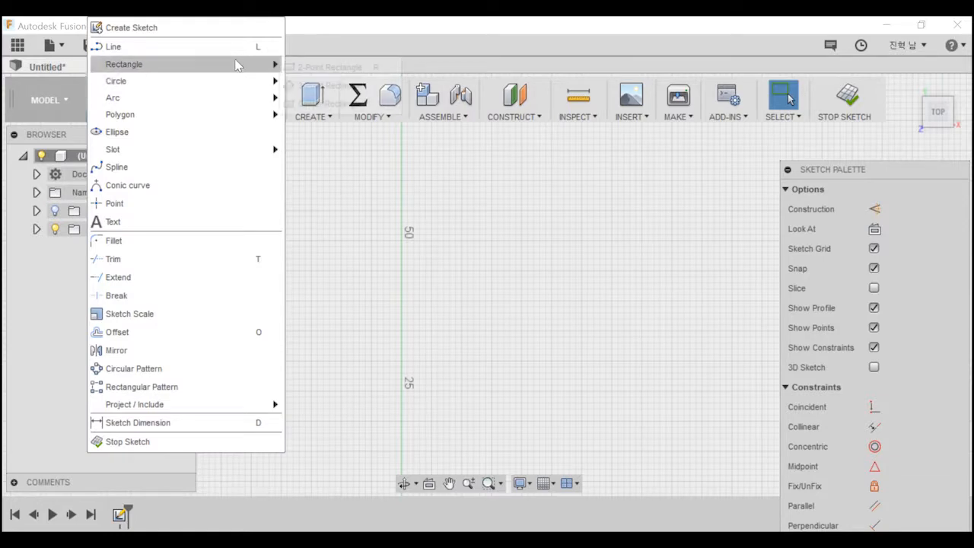
pyautogui.click(389, 67)
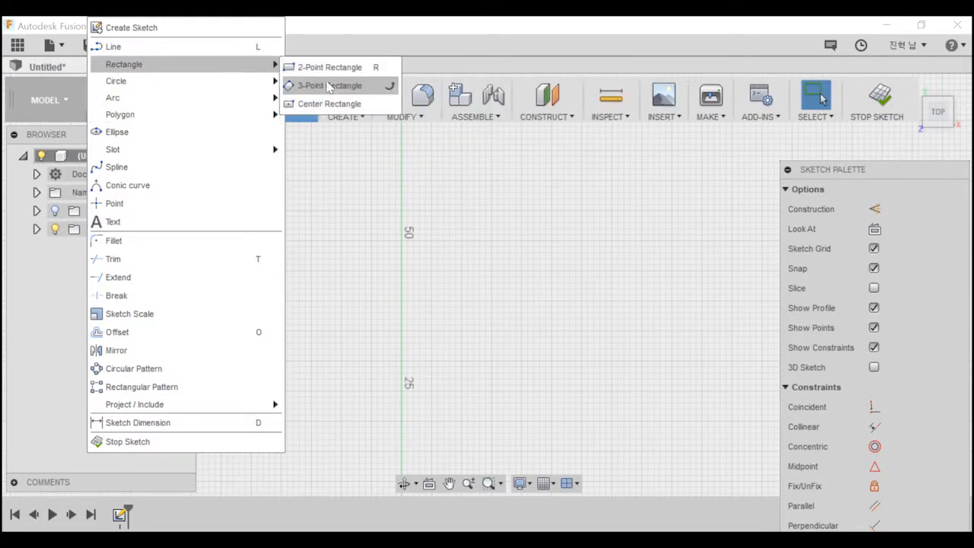
pyautogui.click(390, 67)
pyautogui.click(389, 146)
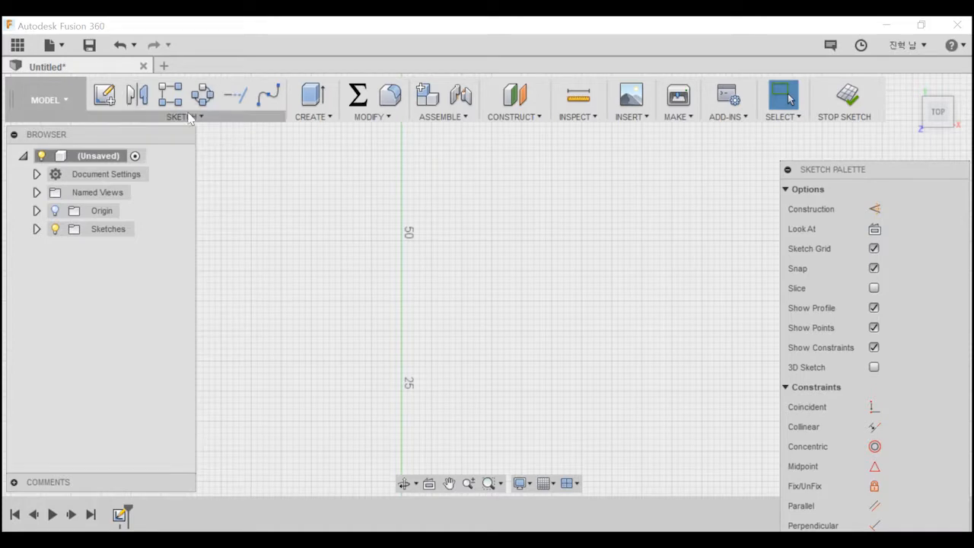
pyautogui.click(163, 116)
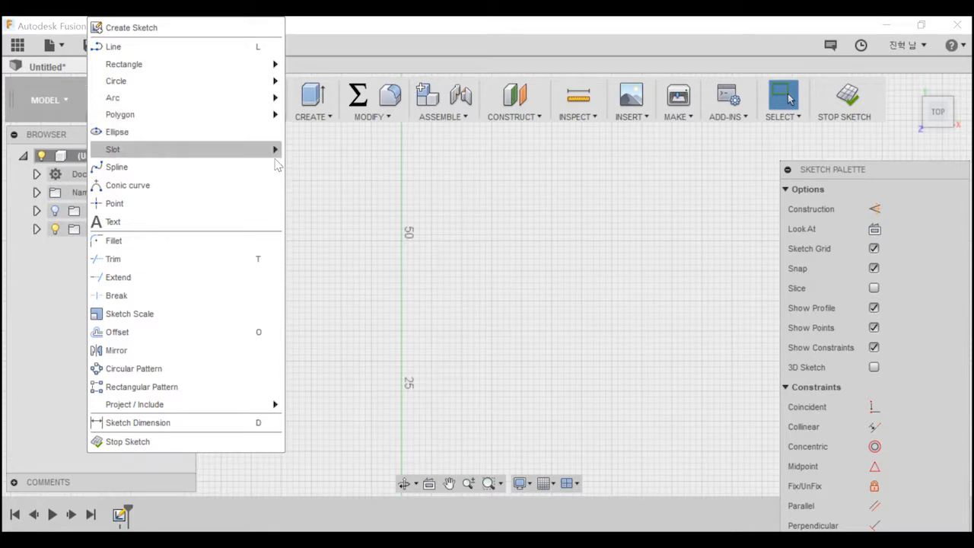
pyautogui.click(233, 313)
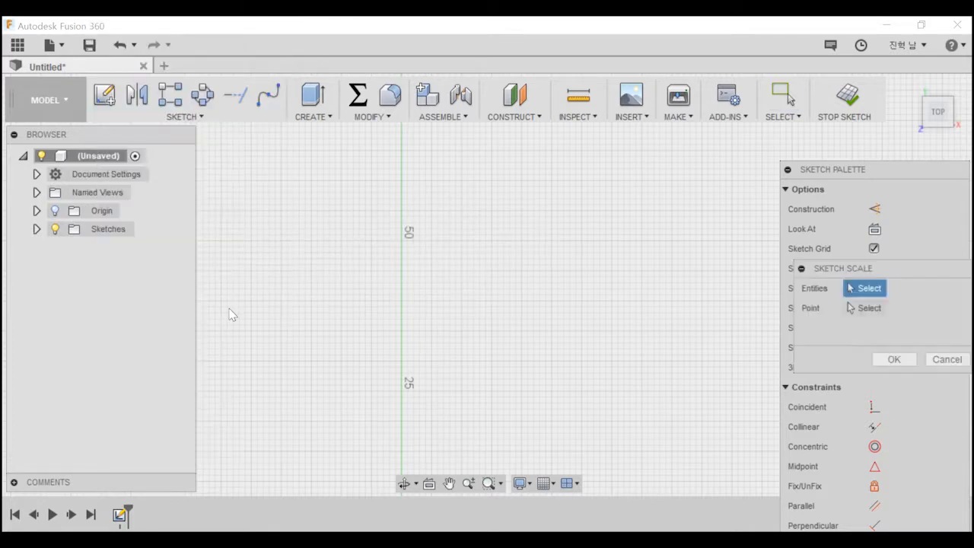
pyautogui.click(183, 117)
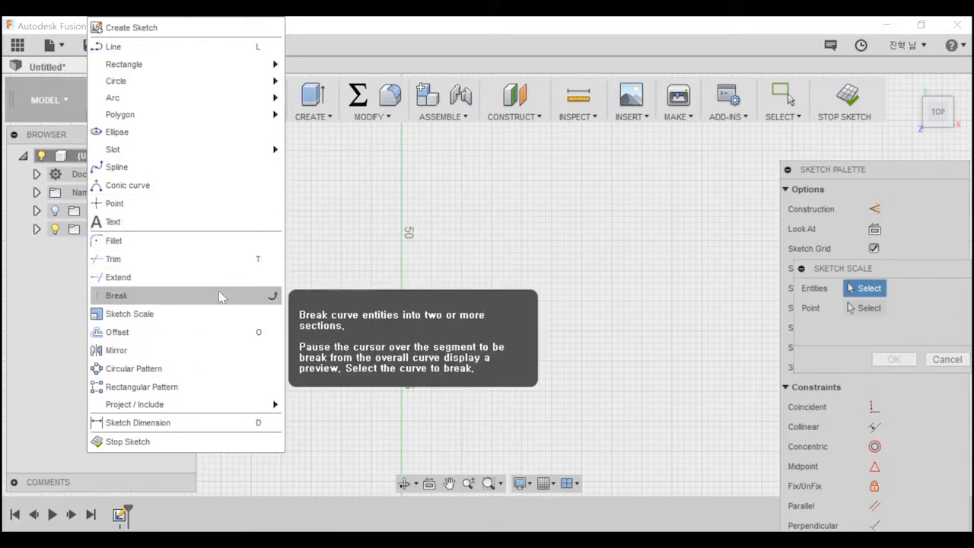
pyautogui.click(296, 284)
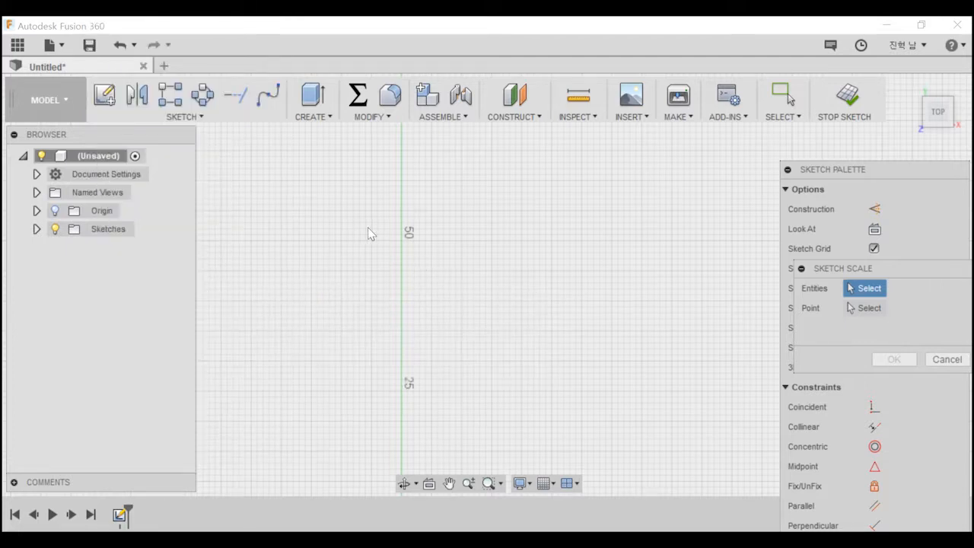
pyautogui.press('Escape')
# Draw a two-point rectangle about 39 mm wide and 24 mm high, just beside the vertical axis and above the horizontal axis.
pyautogui.press('r')
pyautogui.click(340, 233)
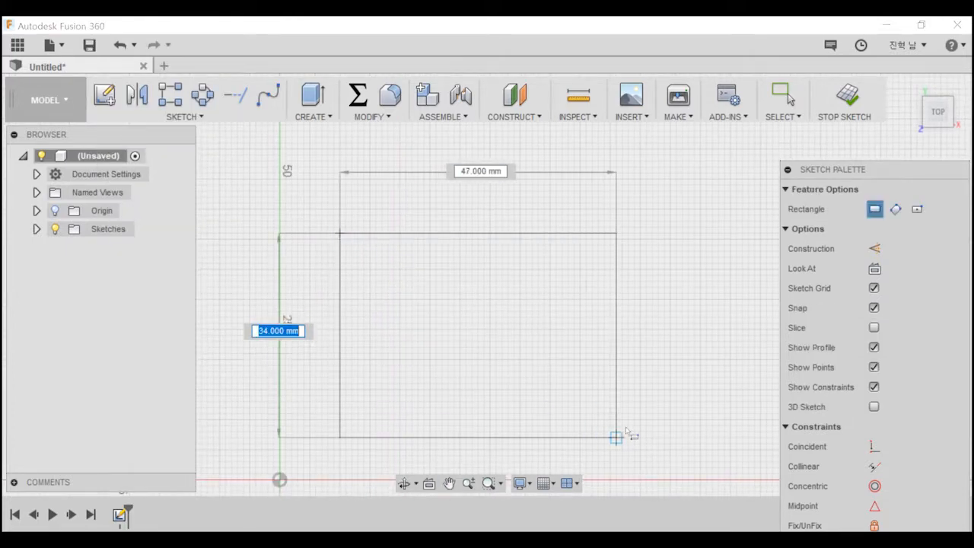
pyautogui.click(574, 377)
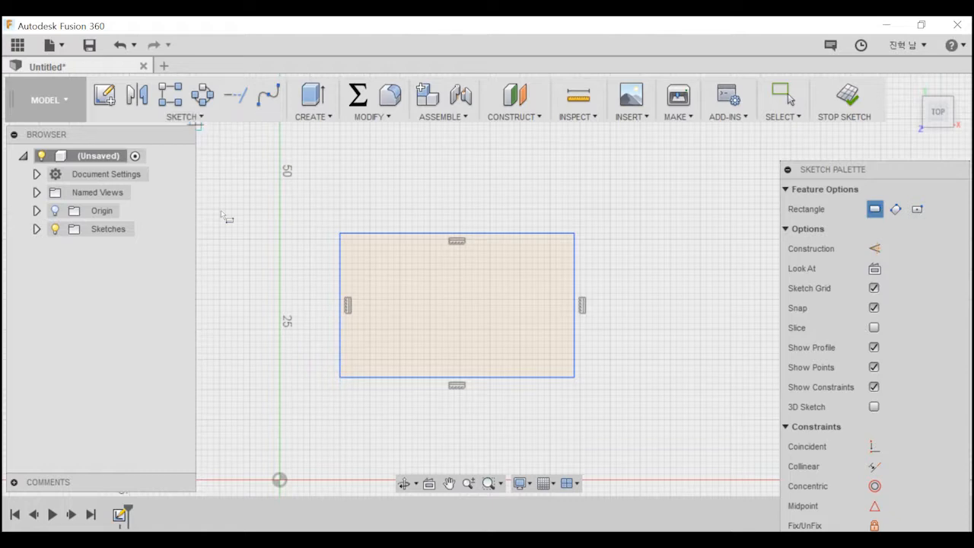
pyautogui.press('Escape')
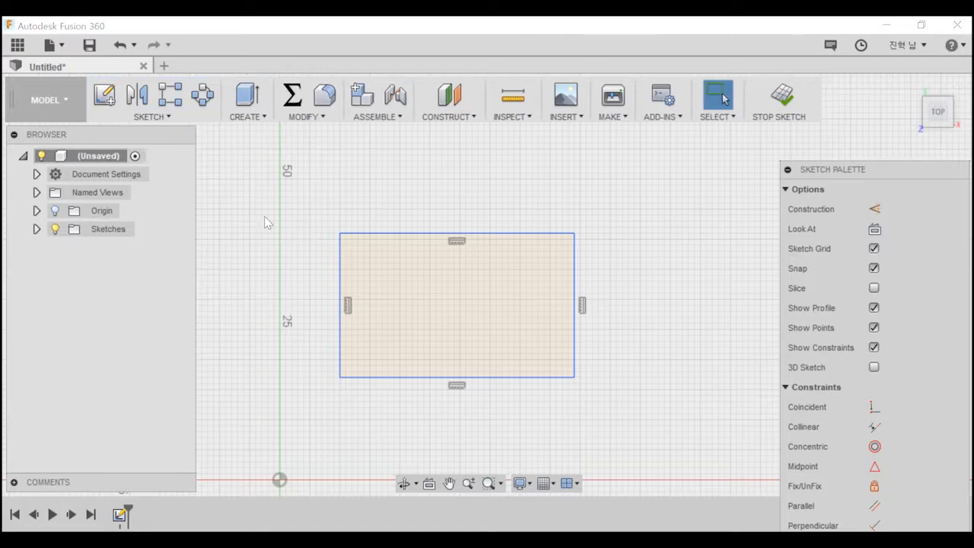
pyautogui.click(256, 117)
pyautogui.click(246, 117)
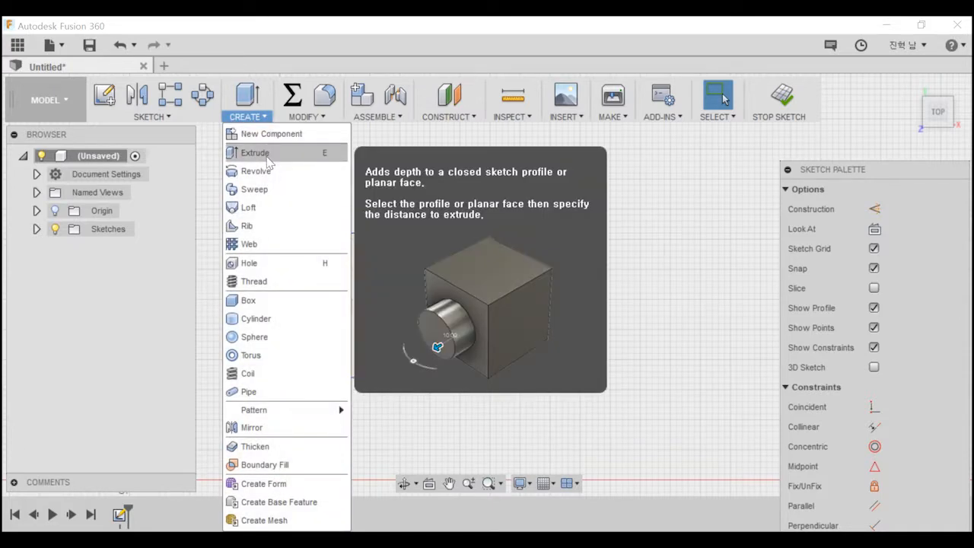
pyautogui.click(268, 161)
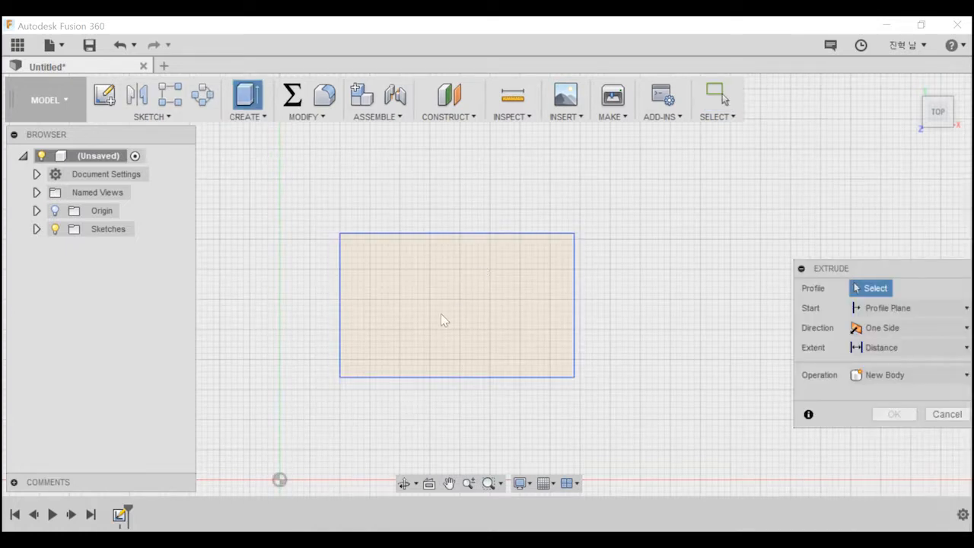
pyautogui.moveTo(448, 343); pyautogui.dragTo(445, 286, button='middle')
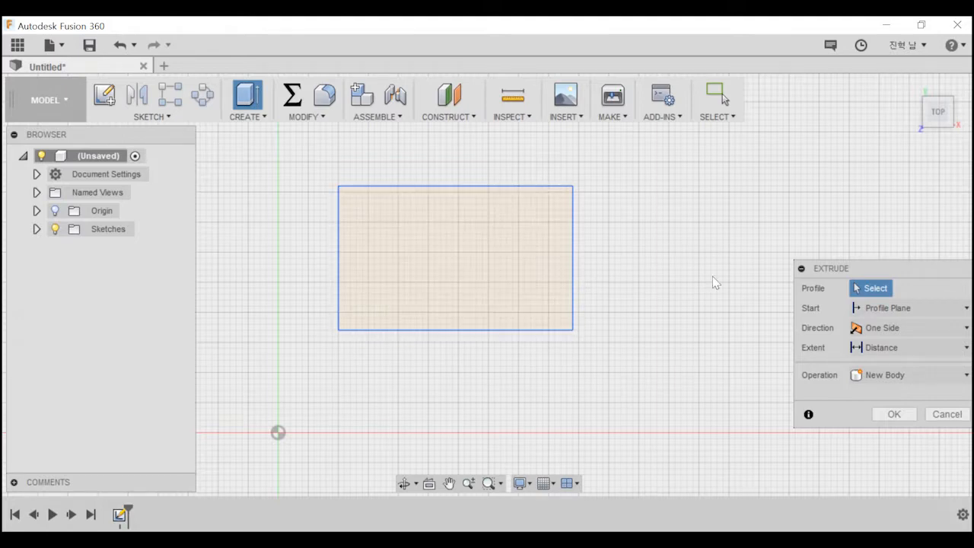
pyautogui.moveTo(804, 269); pyautogui.dragTo(707, 216)
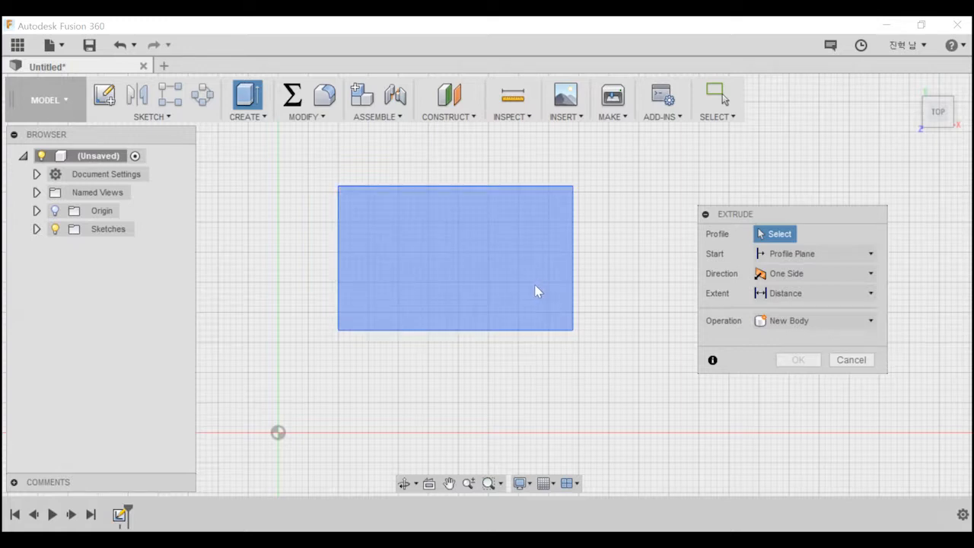
pyautogui.click(521, 269)
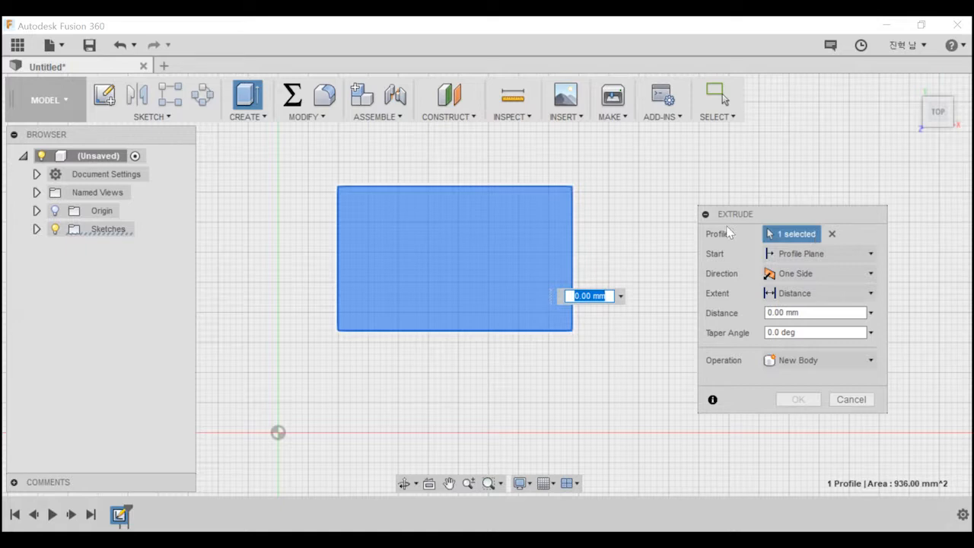
pyautogui.press('Escape')
# Draw two smaller two-point rectangles, one to the right of the first rectangle and one below the gap between them.
pyautogui.moveTo(609, 239); pyautogui.dragTo(484, 248, button='middle')
pyautogui.press('r')
pyautogui.click(501, 212)
pyautogui.click(635, 322)
pyautogui.moveTo(348, 449); pyautogui.dragTo(448, 312, button='middle')
pyautogui.click(480, 250)
pyautogui.click(655, 342)
pyautogui.moveTo(593, 208); pyautogui.dragTo(542, 413, button='middle')
pyautogui.moveTo(553, 358); pyautogui.dragTo(539, 236, button='middle')
# Start an Extrude with all three rectangles as profiles and pull them upward to 23 mm.
pyautogui.press('e')
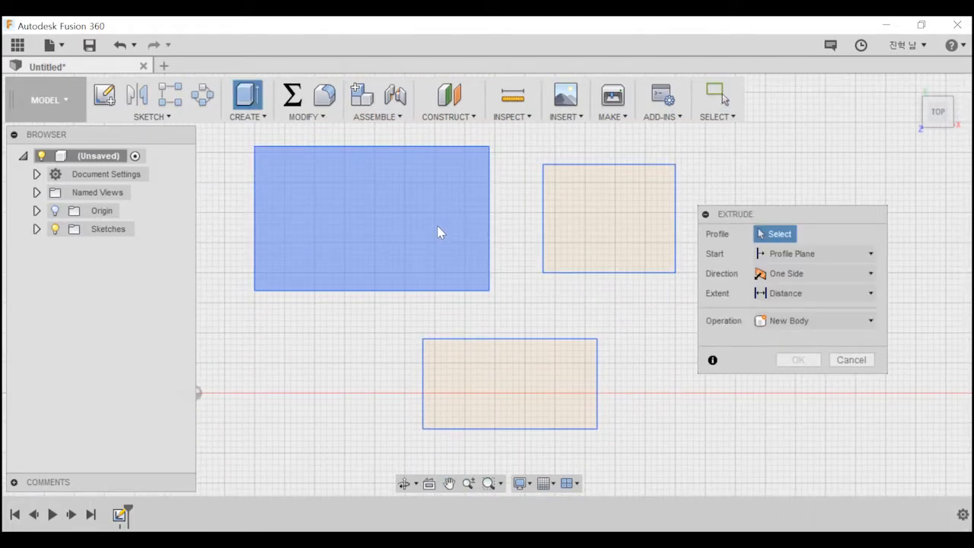
pyautogui.click(439, 233)
pyautogui.click(626, 195)
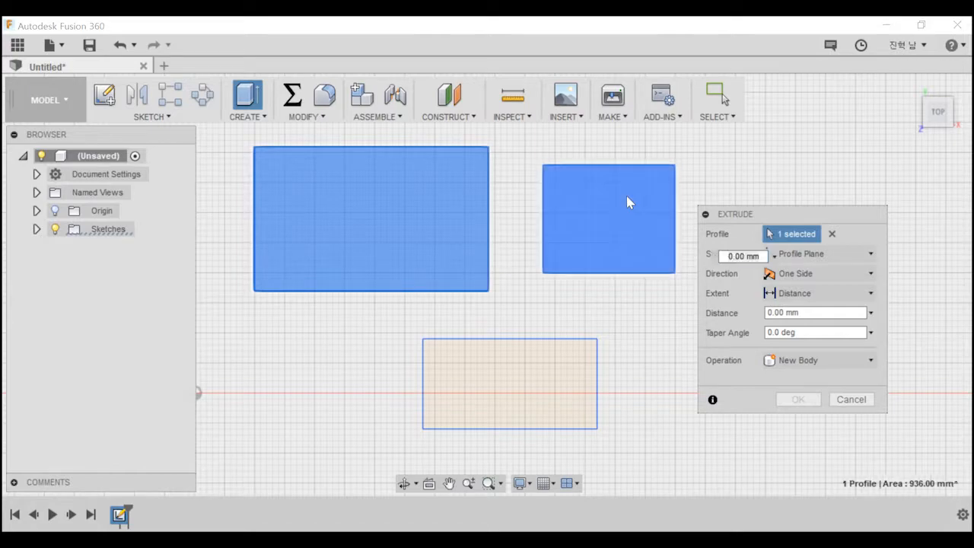
pyautogui.click(509, 393)
pyautogui.keyDown('shift'); pyautogui.moveTo(532, 327); pyautogui.dragTo(516, 275, button='middle'); pyautogui.keyUp('shift')
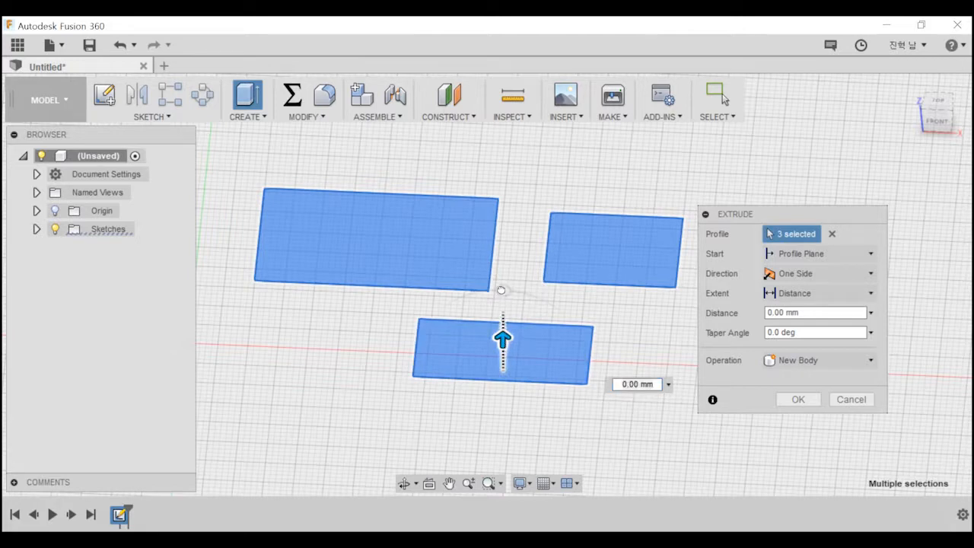
pyautogui.moveTo(503, 340); pyautogui.dragTo(502, 233)
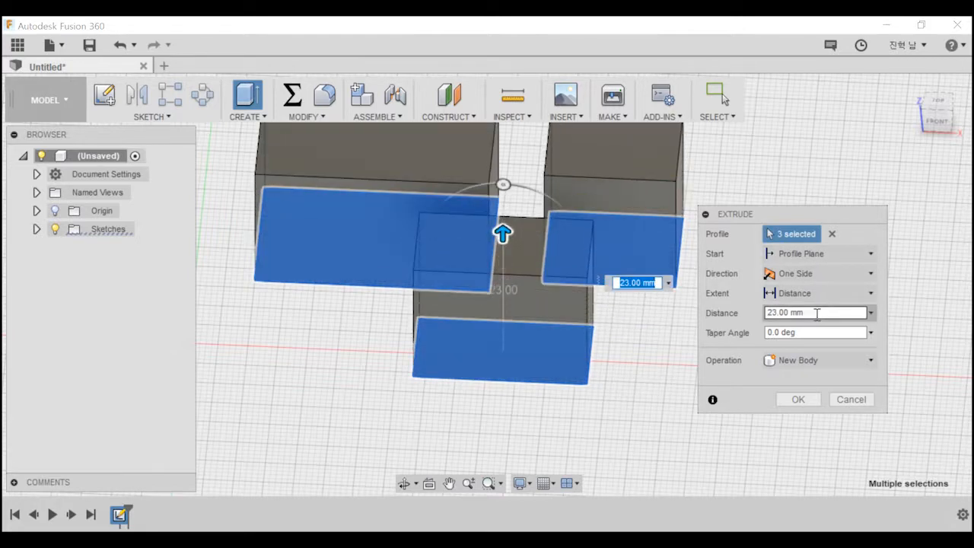
# Set the extrusion distance of the three rectangles to 50 mm.
pyautogui.write('50')
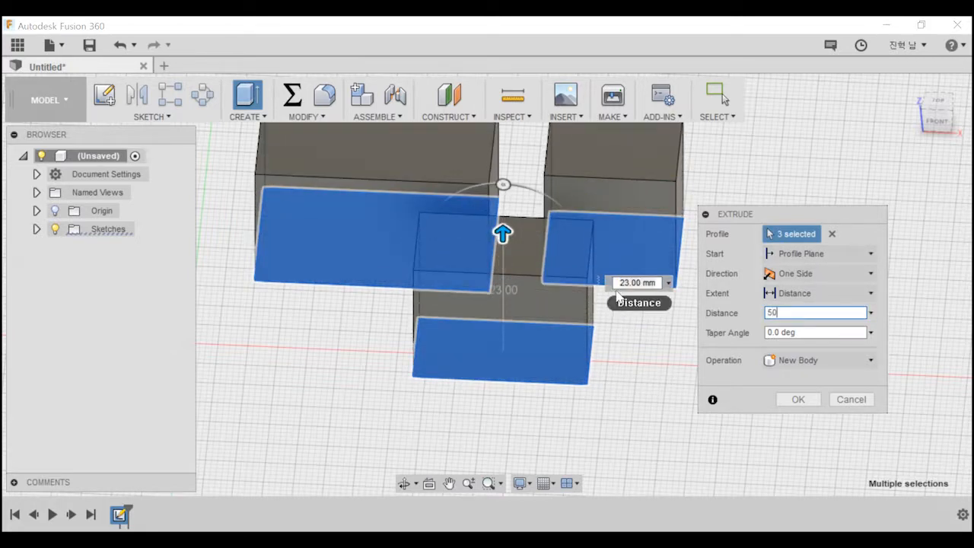
pyautogui.scroll(-3, 614, 294)
pyautogui.scroll(1, 633, 282)
pyautogui.moveTo(571, 280); pyautogui.dragTo(574, 373, button='middle')
pyautogui.scroll(1, 574, 358)
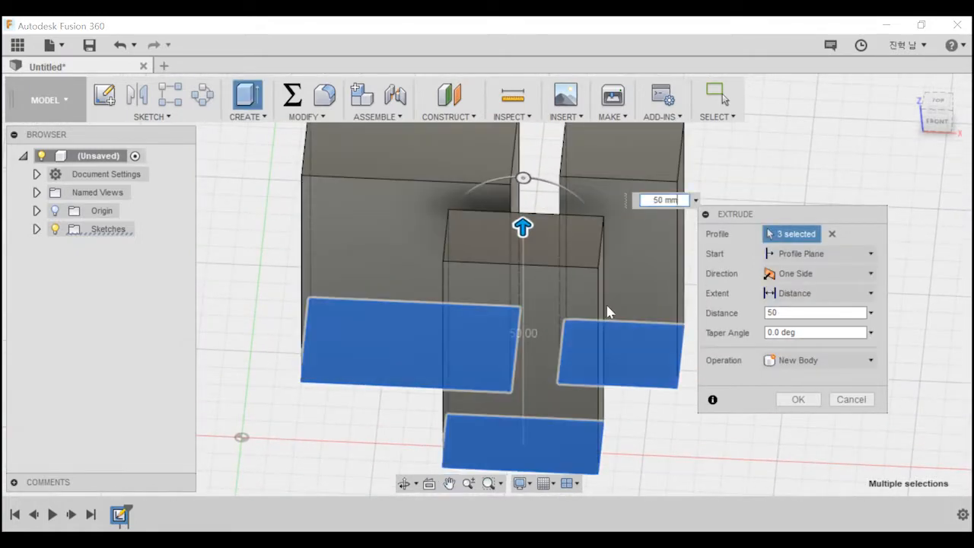
pyautogui.moveTo(640, 288); pyautogui.dragTo(581, 321, button='middle')
pyautogui.scroll(-3, 581, 323)
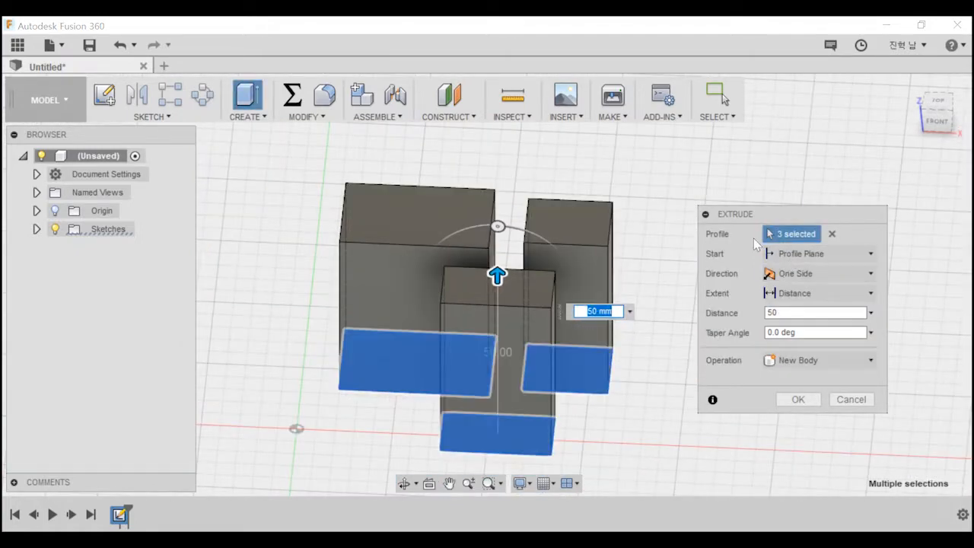
# Clear the extrusion's profile selection and reselect only the large rectangle and the smaller one to its right.
pyautogui.click(832, 235)
pyautogui.click(466, 357)
pyautogui.click(567, 359)
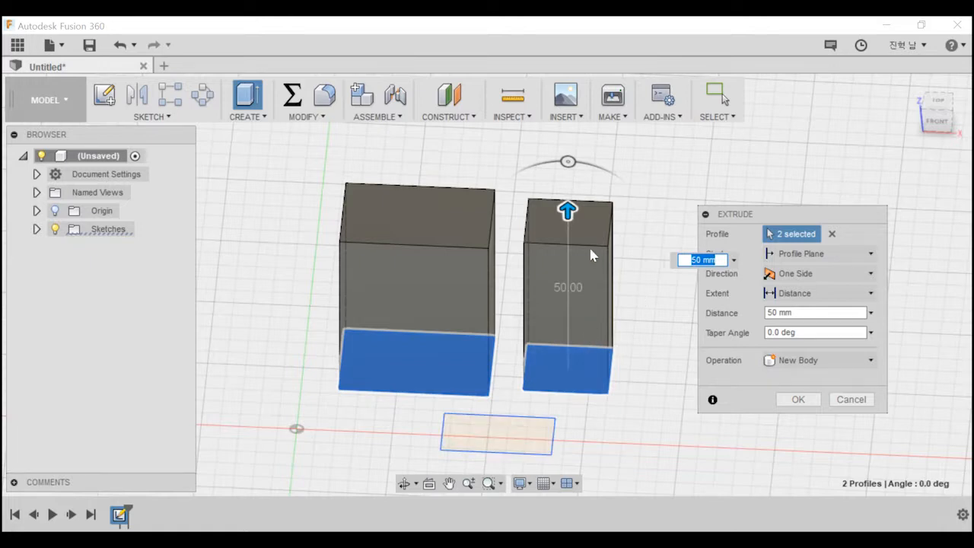
# Switch the extrusion's start to Offset Plane and set it back to Profile Plane.
pyautogui.moveTo(850, 221); pyautogui.dragTo(853, 131)
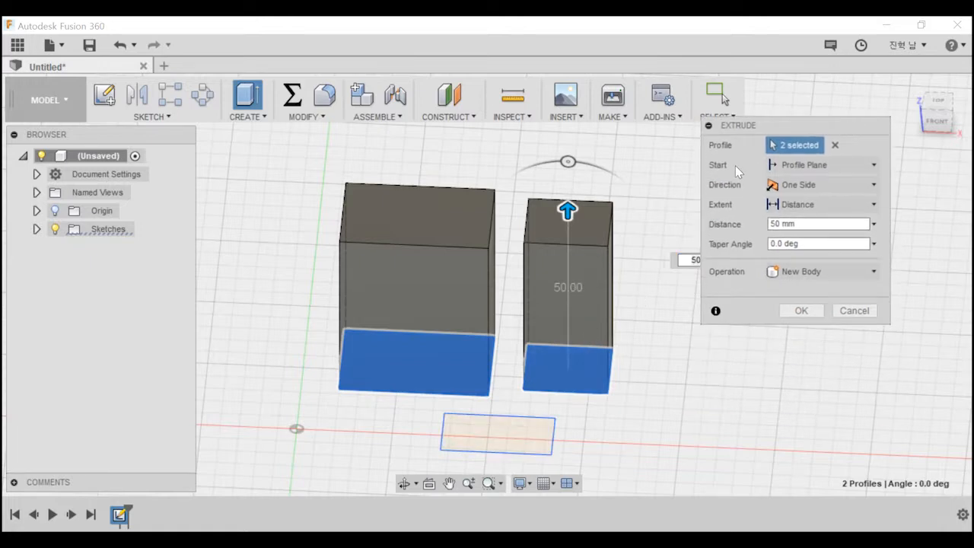
pyautogui.click(814, 165)
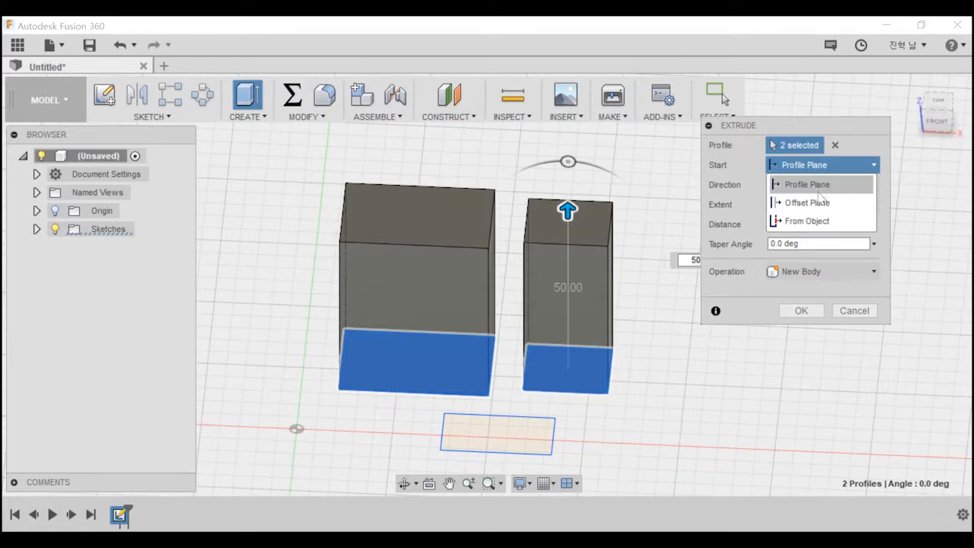
pyautogui.click(817, 204)
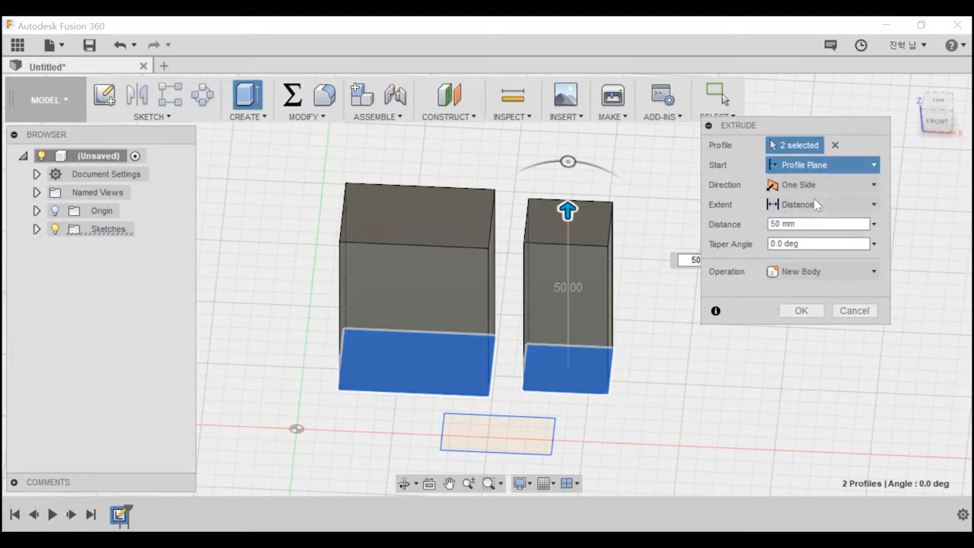
pyautogui.click(808, 169)
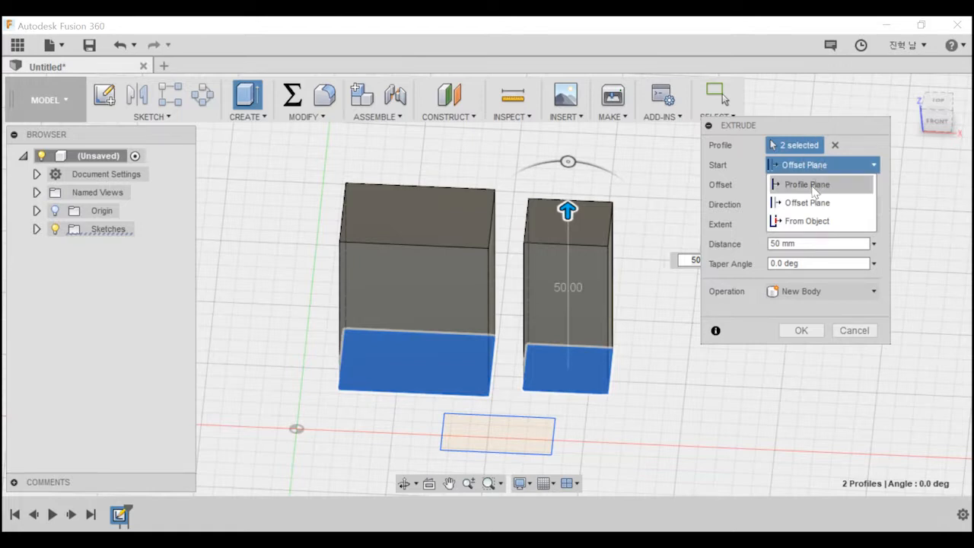
pyautogui.click(815, 187)
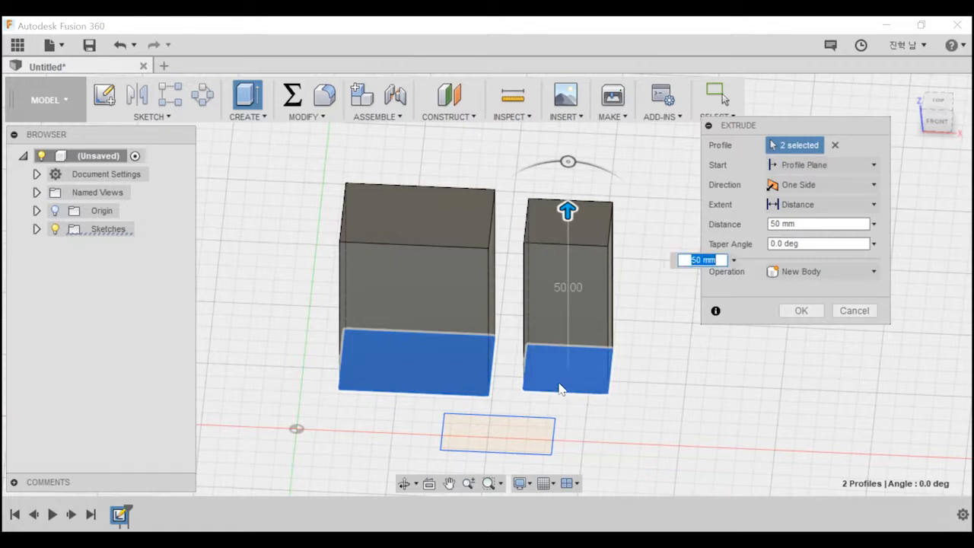
pyautogui.keyDown('shift'); pyautogui.moveTo(599, 368); pyautogui.dragTo(611, 325, button='middle'); pyautogui.keyUp('shift')
pyautogui.moveTo(627, 381); pyautogui.dragTo(625, 391, button='middle')
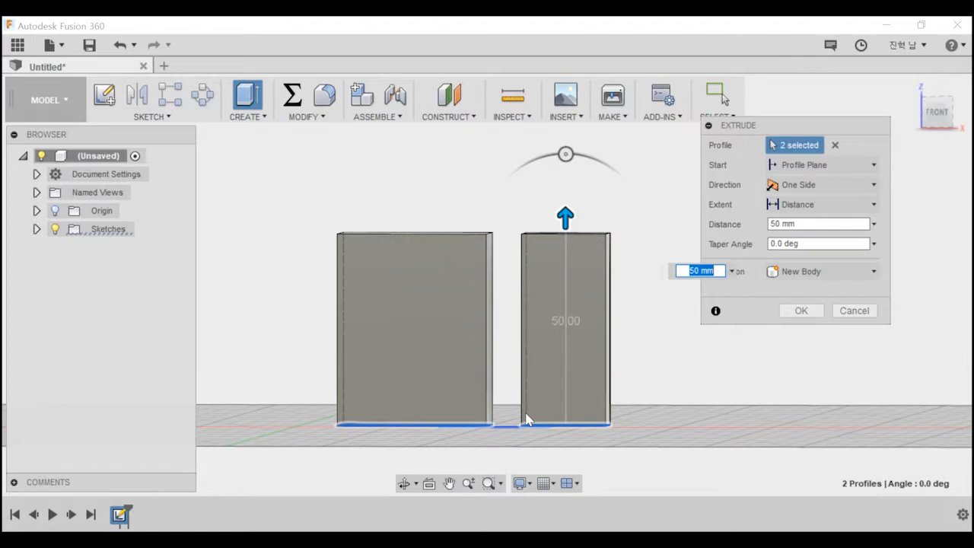
pyautogui.click(847, 166)
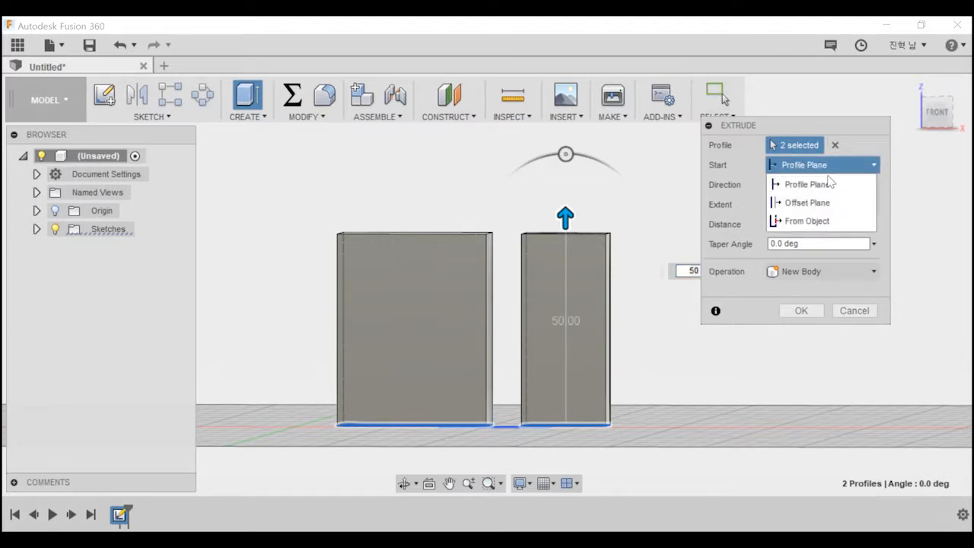
pyautogui.click(831, 184)
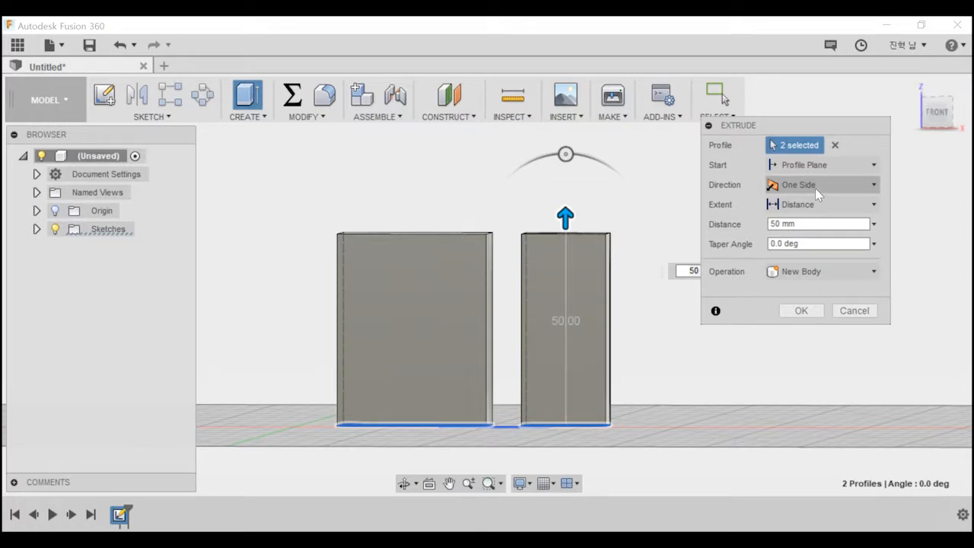
# Set the extrusion direction to Two Sides and pull the second side to a distance of -10 mm.
pyautogui.click(816, 188)
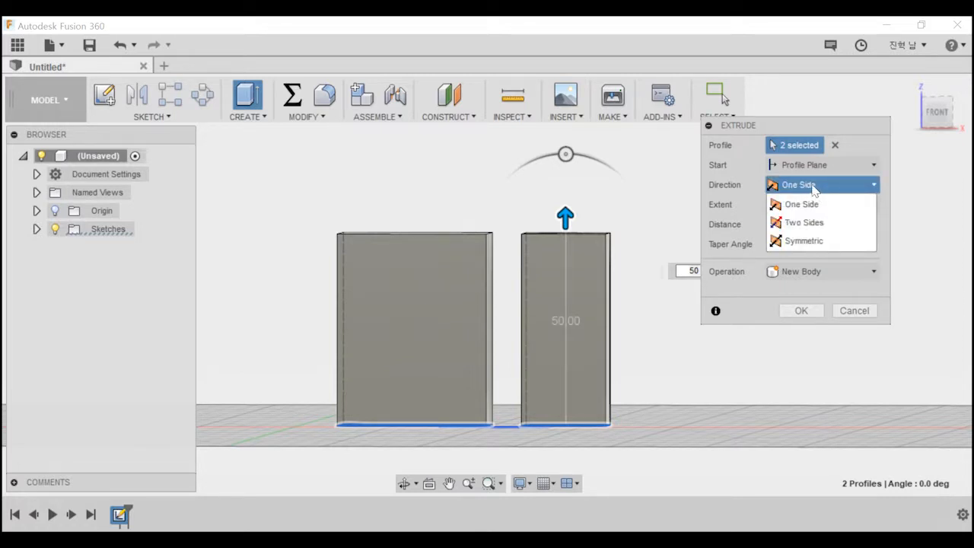
pyautogui.click(813, 226)
pyautogui.scroll(-3, 631, 382)
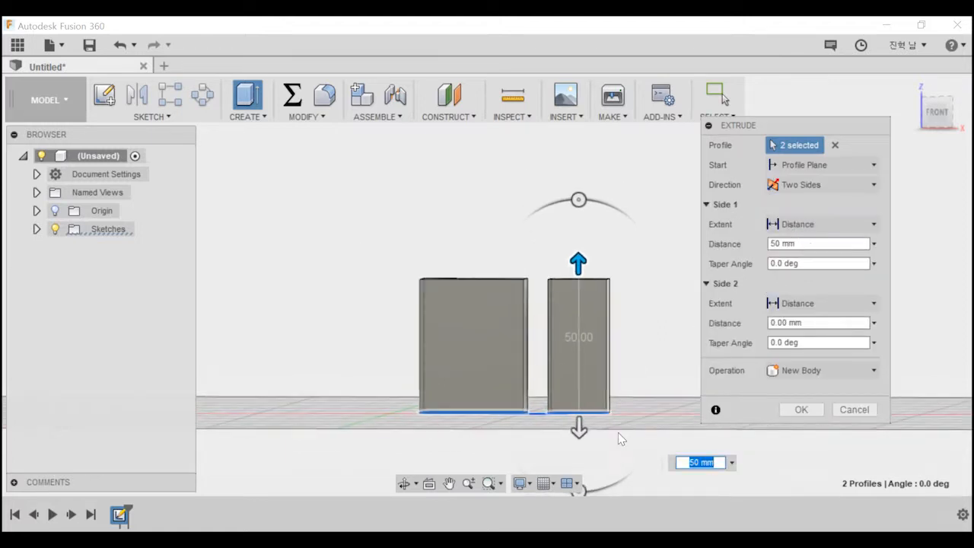
pyautogui.moveTo(618, 438); pyautogui.dragTo(612, 338, button='middle')
pyautogui.moveTo(574, 327); pyautogui.dragTo(570, 271)
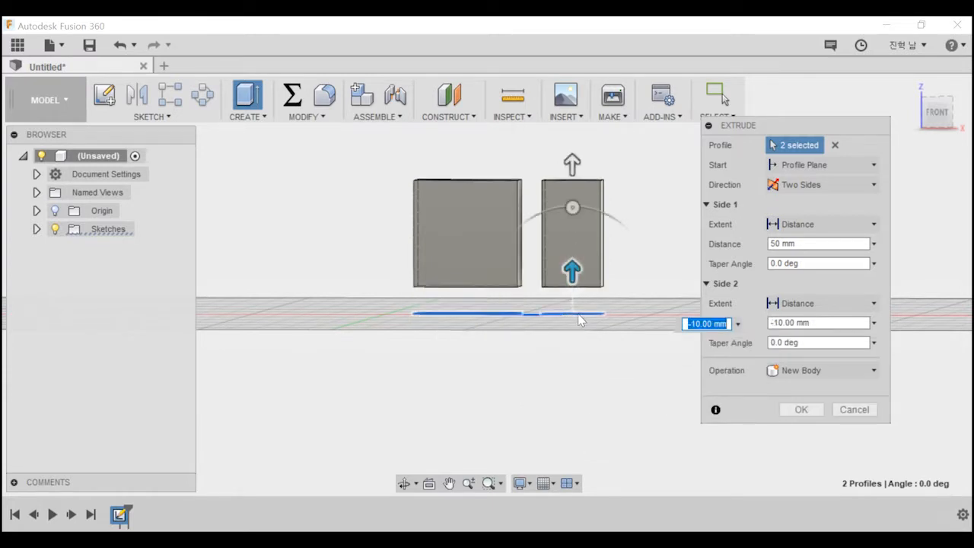
# Set the extrusion direction to Symmetric and reduce its distance to 40 mm.
pyautogui.click(805, 184)
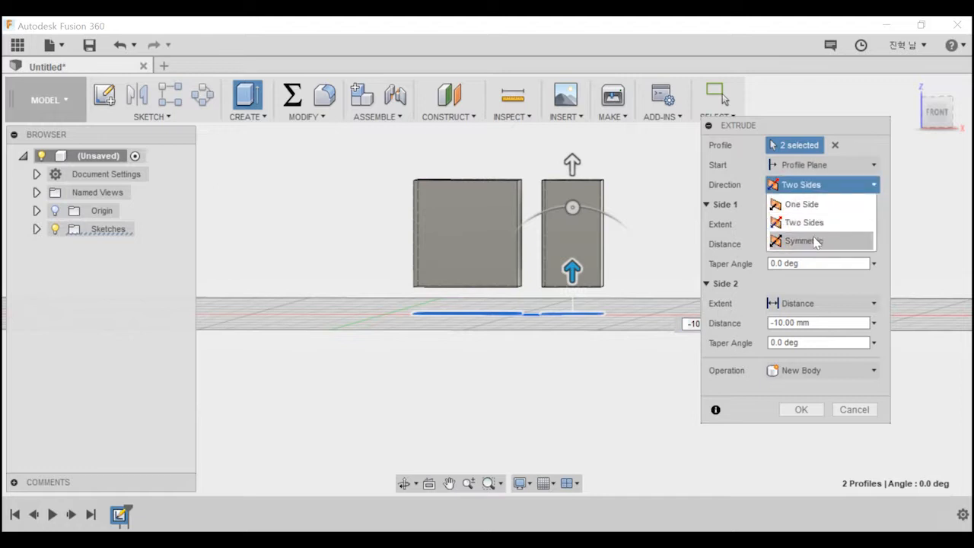
pyautogui.click(806, 241)
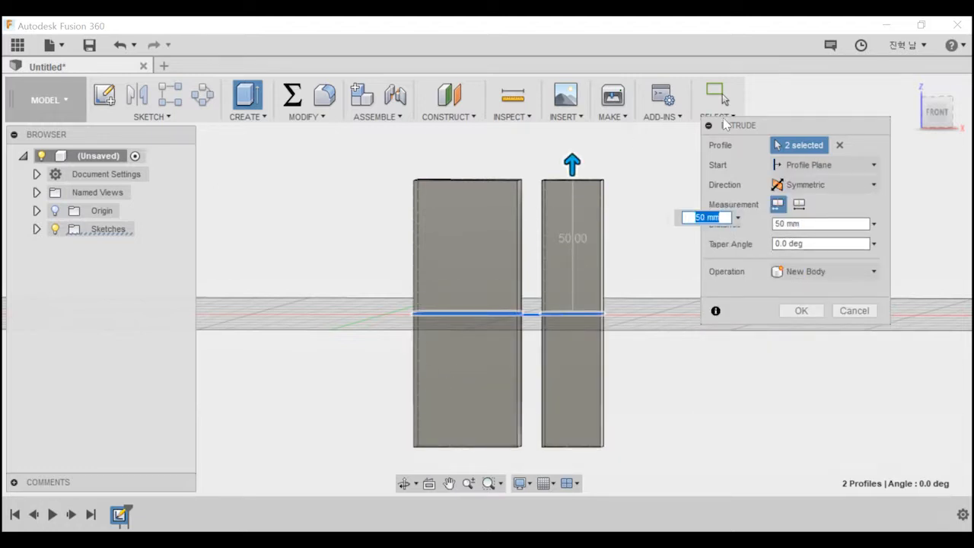
pyautogui.moveTo(571, 166); pyautogui.dragTo(570, 207)
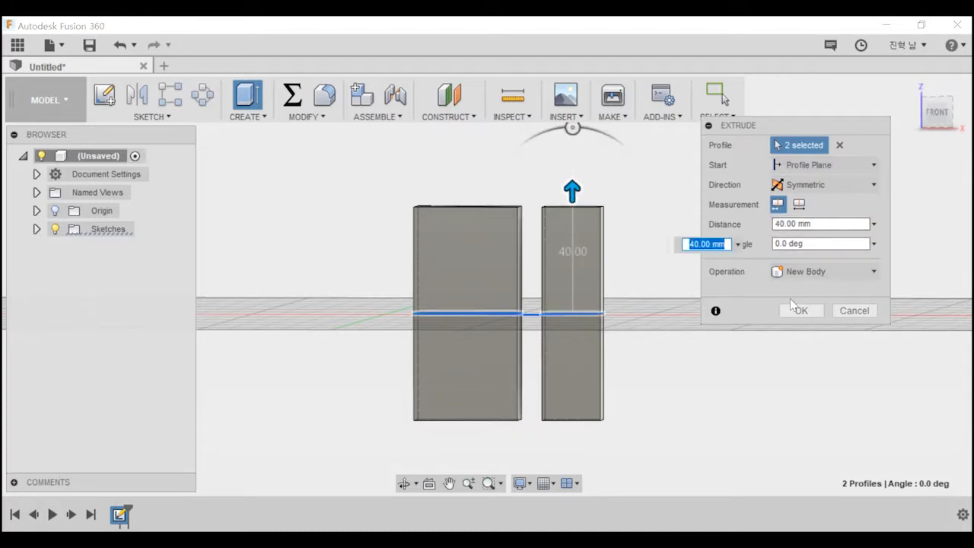
# Give the symmetric extrusion a taper angle of 15 degrees.
pyautogui.moveTo(825, 125); pyautogui.dragTo(853, 151)
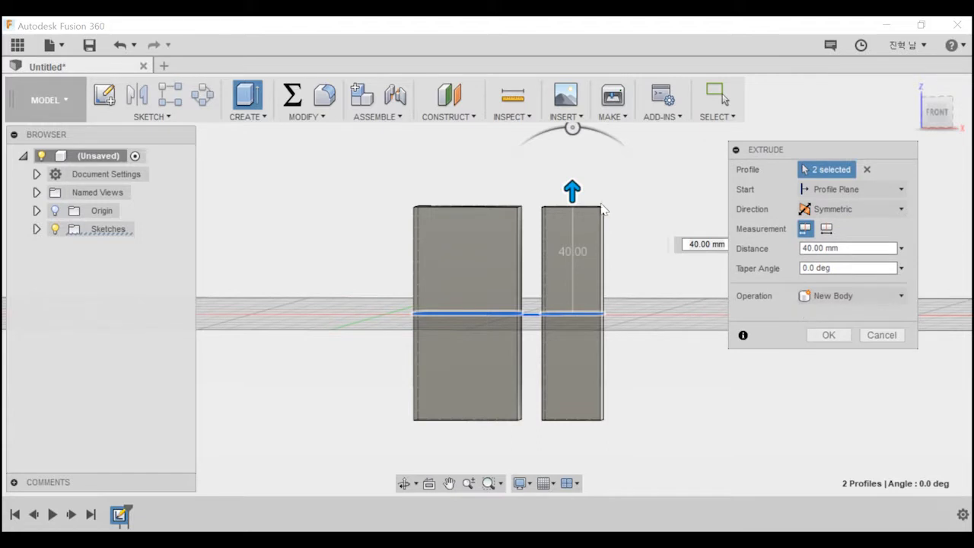
pyautogui.moveTo(573, 128); pyautogui.dragTo(552, 130)
pyautogui.keyDown('shift'); pyautogui.moveTo(641, 328); pyautogui.dragTo(651, 374, button='middle'); pyautogui.keyUp('shift')
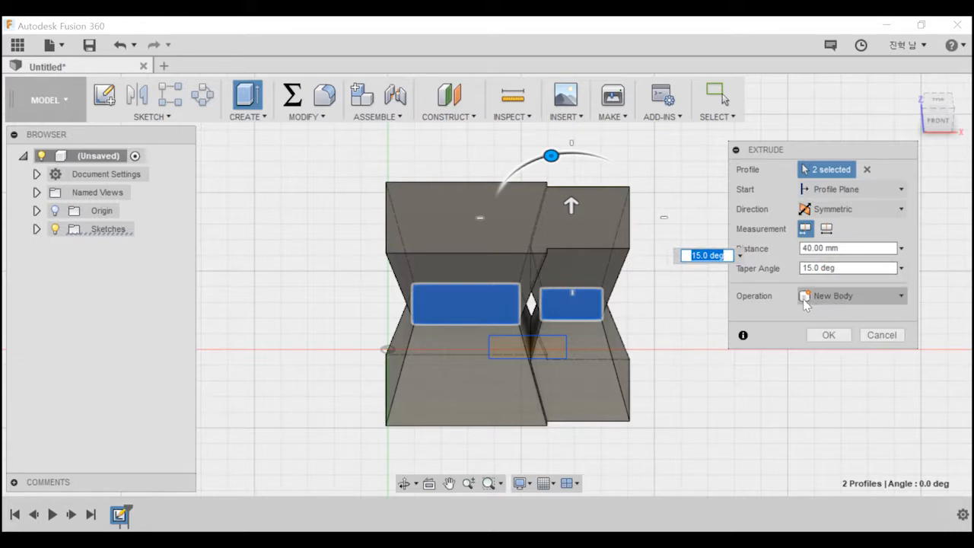
# Set the extrusion's operation to Join and view the tapered bodies from an angled viewpoint.
pyautogui.click(849, 303)
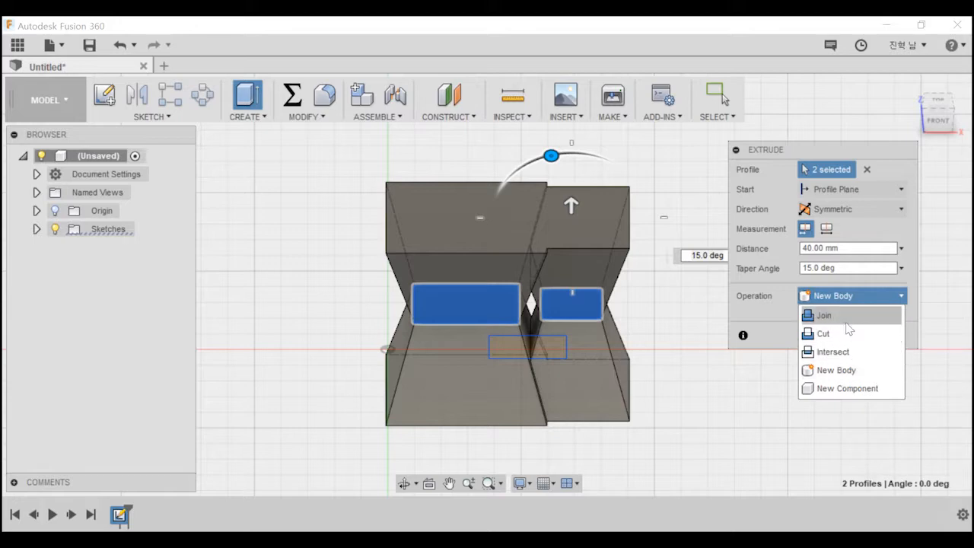
pyautogui.click(843, 318)
pyautogui.keyDown('shift'); pyautogui.moveTo(689, 305); pyautogui.dragTo(609, 334, button='middle'); pyautogui.keyUp('shift')
pyautogui.keyDown('shift'); pyautogui.moveTo(596, 292); pyautogui.dragTo(614, 299, button='middle'); pyautogui.keyUp('shift')
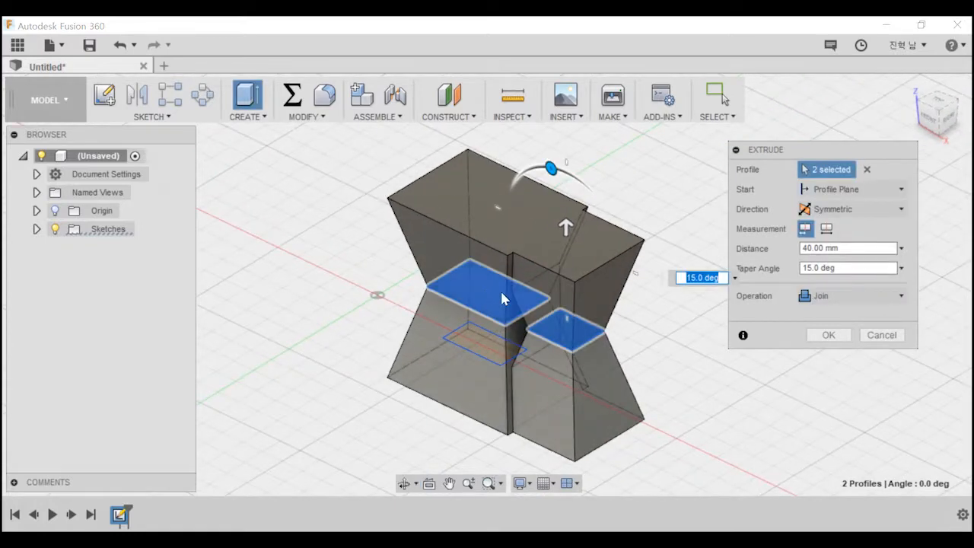
# Try the Join and Cut operations on the symmetric tapered extrusion, and cancel the Extrude command.
pyautogui.click(845, 295)
pyautogui.click(825, 315)
pyautogui.click(837, 295)
pyautogui.click(826, 330)
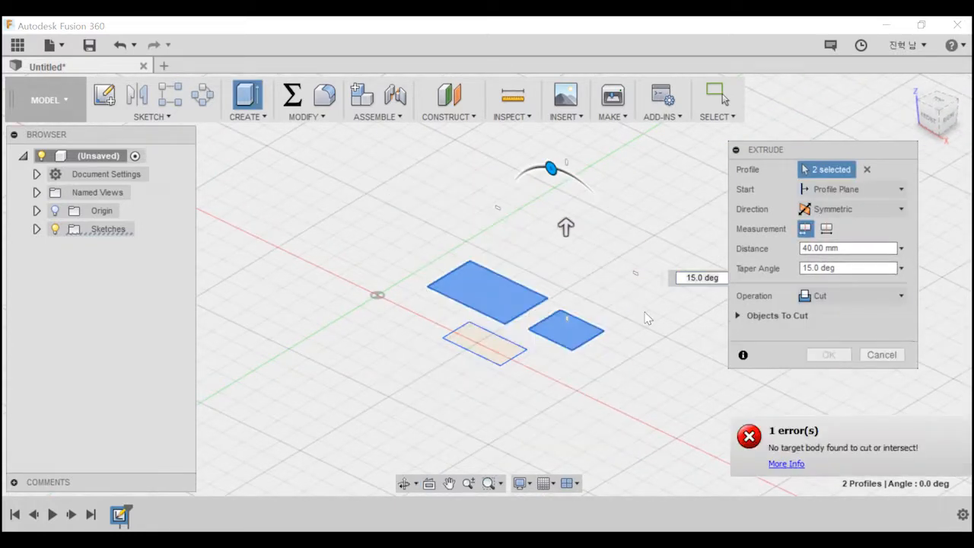
pyautogui.click(864, 355)
# Extrude the largest rectangle 50 mm as a new body with a 30-degree taper, and show Sketch1 again.
pyautogui.press('e')
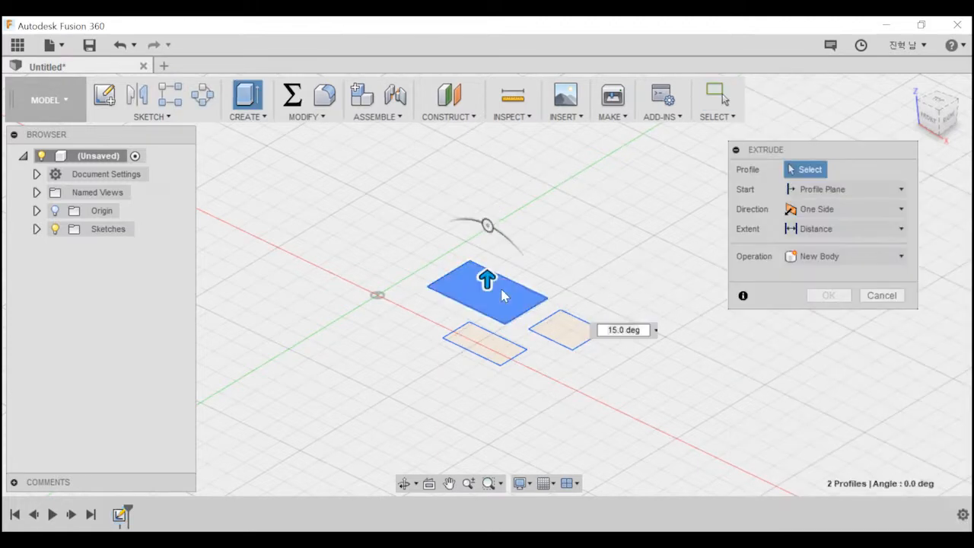
pyautogui.click(503, 295)
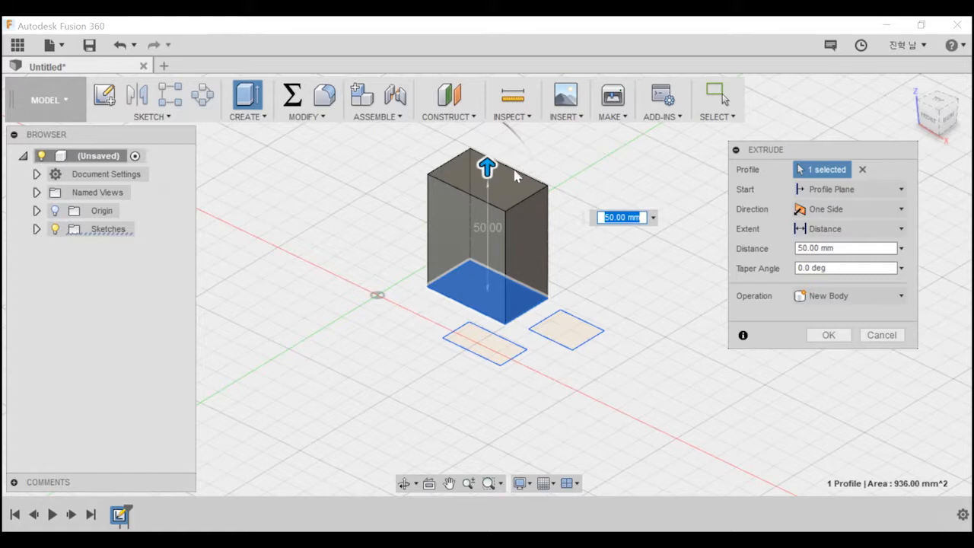
pyautogui.moveTo(495, 154); pyautogui.dragTo(466, 141)
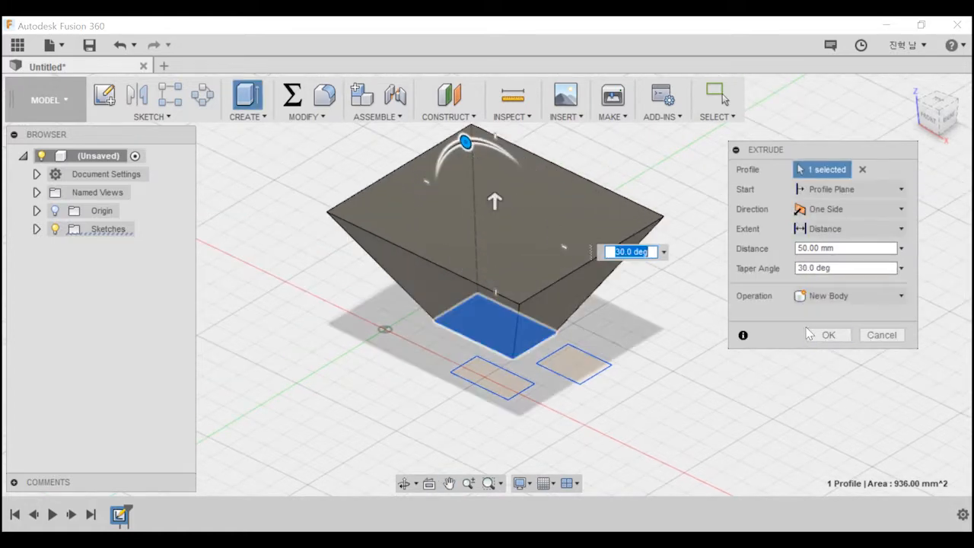
pyautogui.click(812, 334)
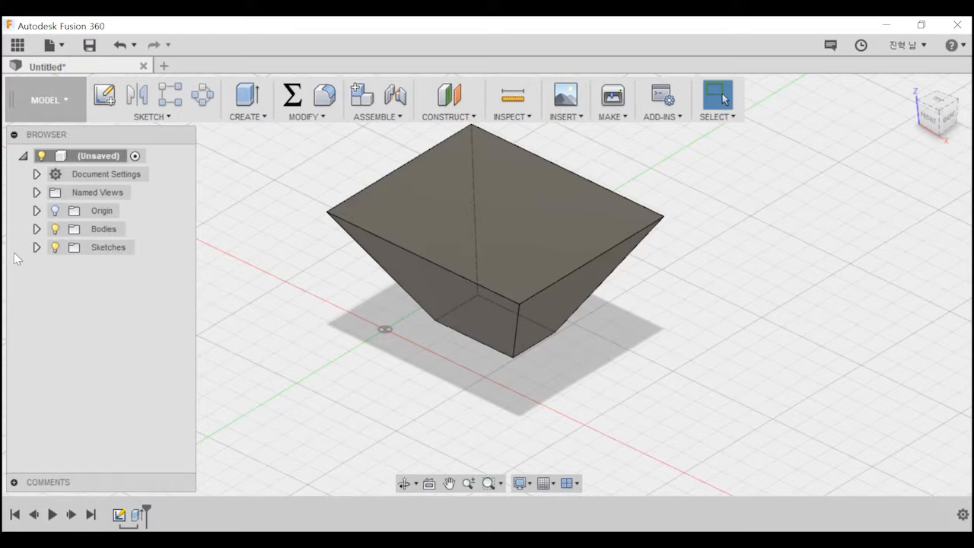
pyautogui.click(36, 246)
# Extrude the rectangle beside the tapered body 40 mm as a Cut, inspect the cut body, and undo the cut.
pyautogui.click(582, 367)
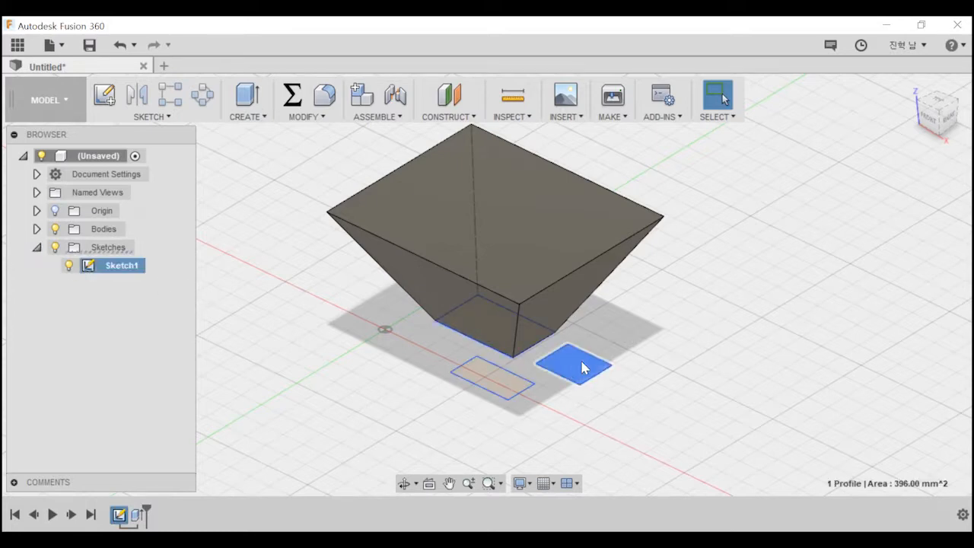
pyautogui.press('e')
pyautogui.moveTo(571, 348); pyautogui.dragTo(571, 252)
pyautogui.keyDown('shift'); pyautogui.moveTo(570, 259); pyautogui.dragTo(624, 386, button='middle'); pyautogui.keyUp('shift')
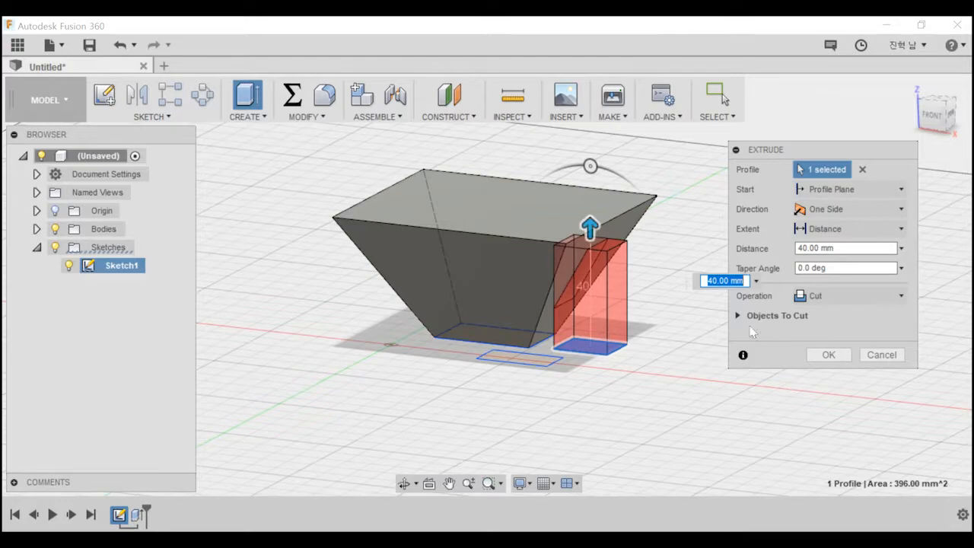
pyautogui.click(828, 355)
pyautogui.keyDown('shift'); pyautogui.moveTo(727, 304); pyautogui.dragTo(576, 250, button='middle'); pyautogui.keyUp('shift')
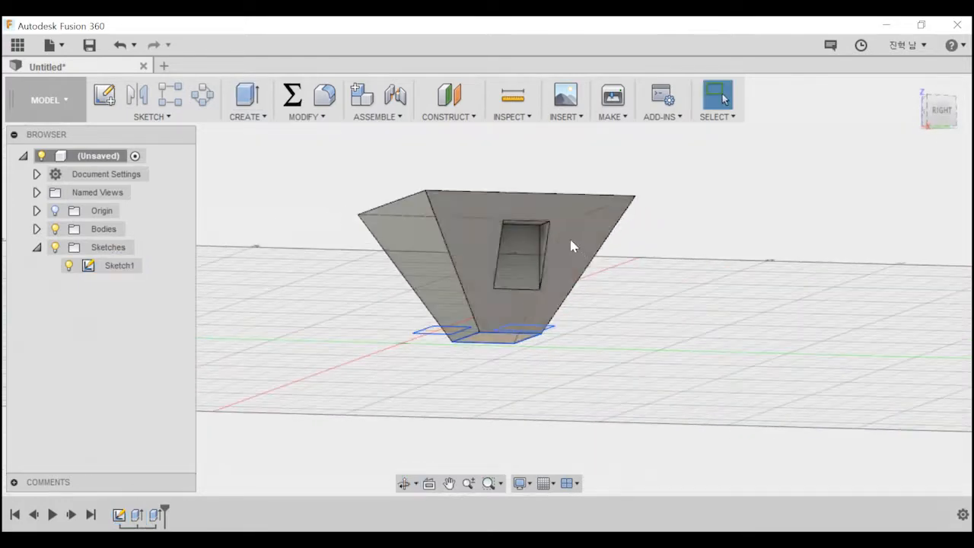
pyautogui.keyDown('shift'); pyautogui.moveTo(586, 374); pyautogui.dragTo(622, 400, button='middle'); pyautogui.keyUp('shift')
pyautogui.hotkey('ctrl', 'z')
# Extrude the rectangle beside the tapered body 40 mm with the operation set to Join.
pyautogui.click(588, 367)
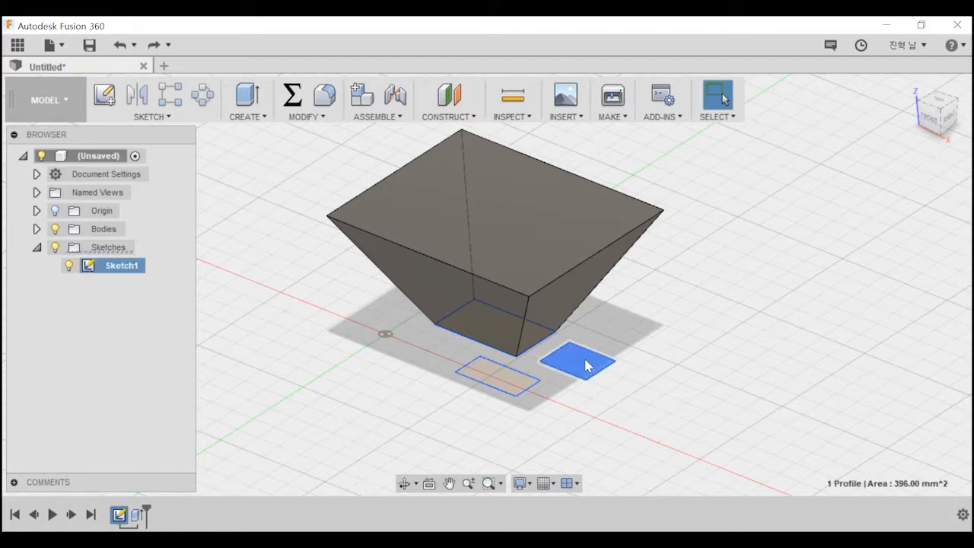
pyautogui.press('e')
pyautogui.moveTo(577, 352); pyautogui.dragTo(569, 261)
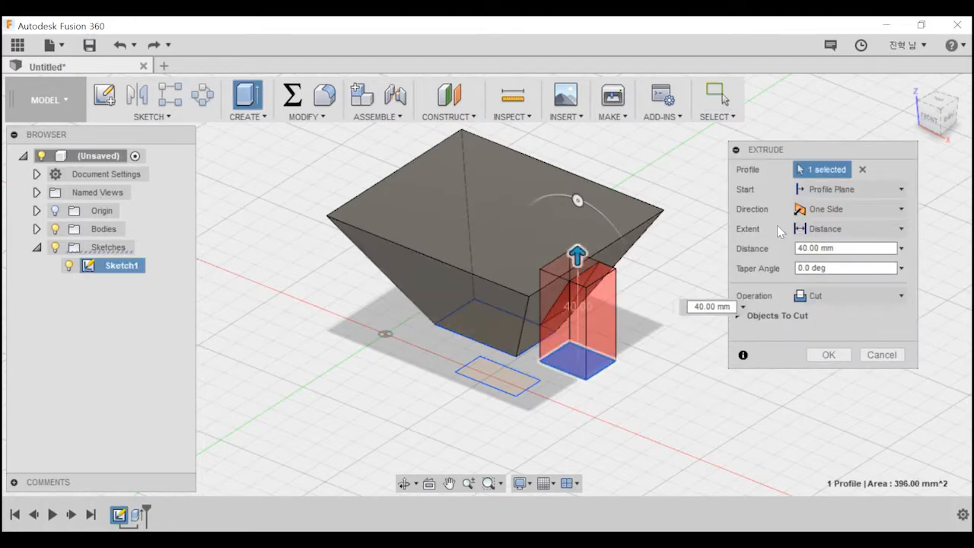
pyautogui.click(851, 296)
pyautogui.click(843, 320)
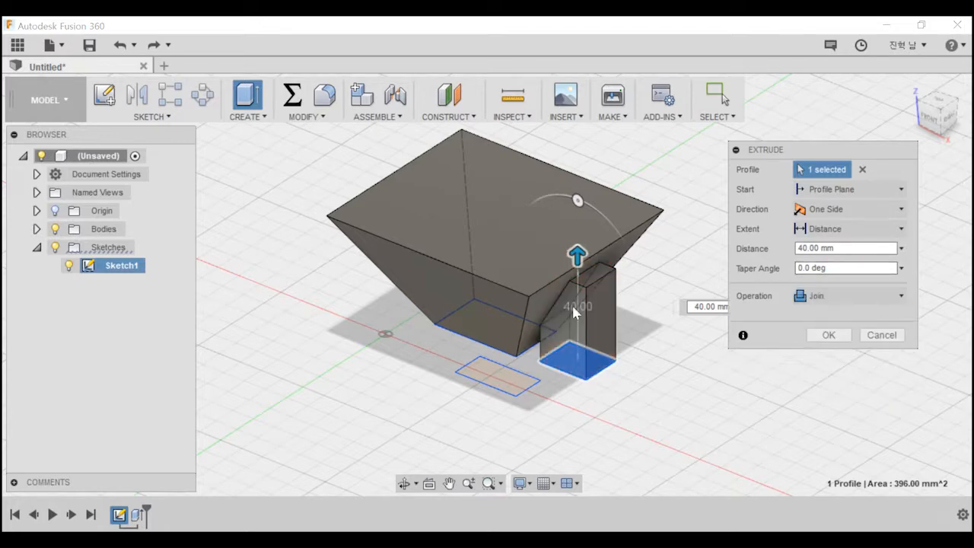
pyautogui.press('capslock')
pyautogui.press('capslock')
pyautogui.moveTo(646, 297); pyautogui.dragTo(672, 227, button='middle')
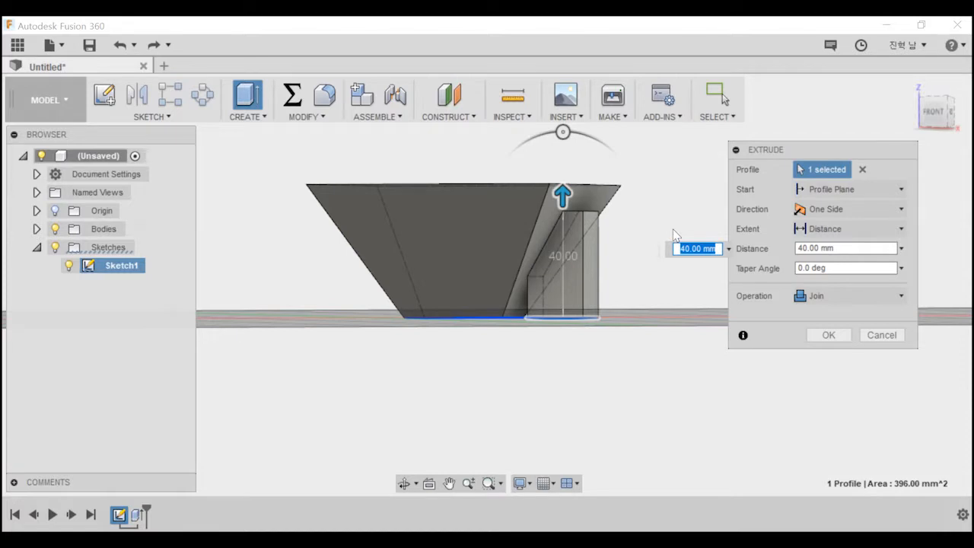
pyautogui.click(826, 335)
pyautogui.keyDown('shift'); pyautogui.moveTo(794, 339); pyautogui.dragTo(670, 387, button='middle'); pyautogui.keyUp('shift')
# Select Body1 in the expanded Bodies folder to check what it includes, and undo the joined extrusion.
pyautogui.click(450, 192)
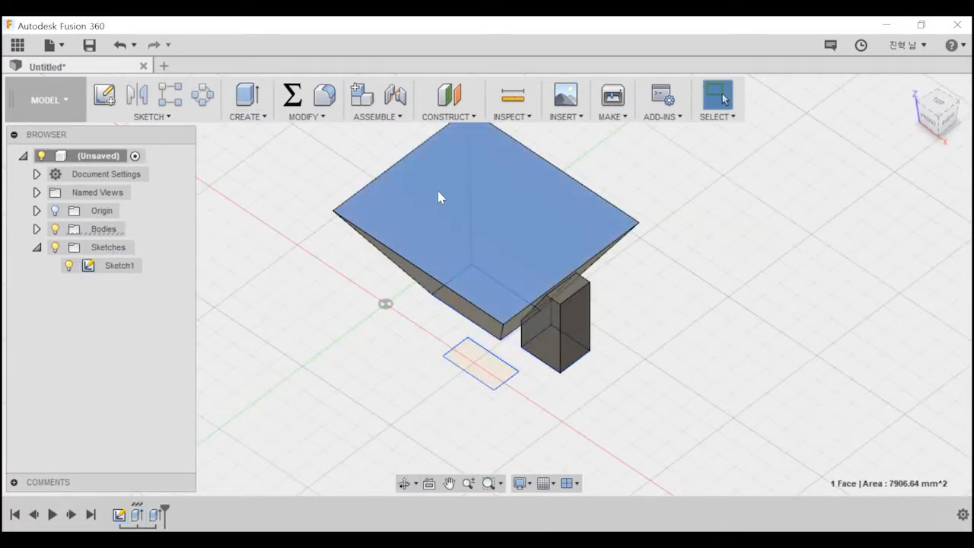
pyautogui.click(37, 228)
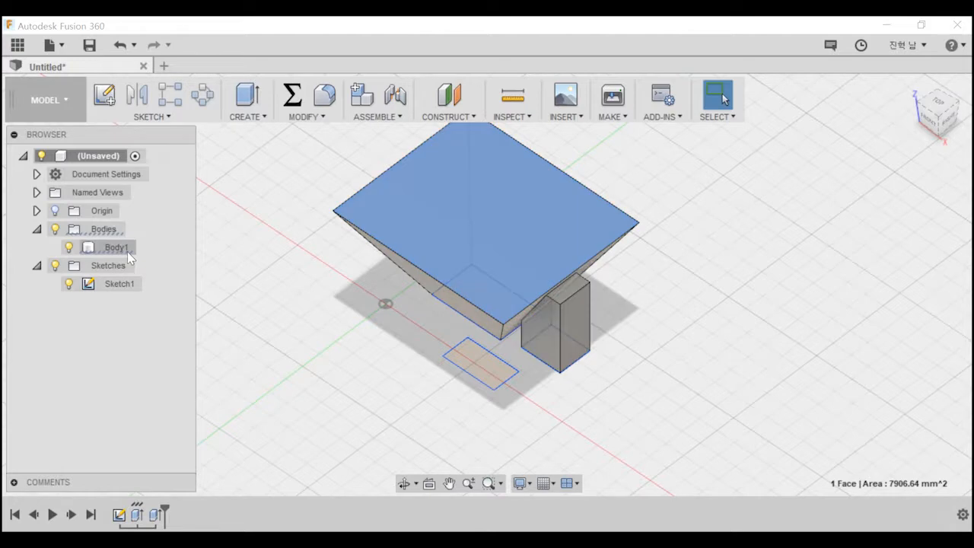
pyautogui.click(121, 250)
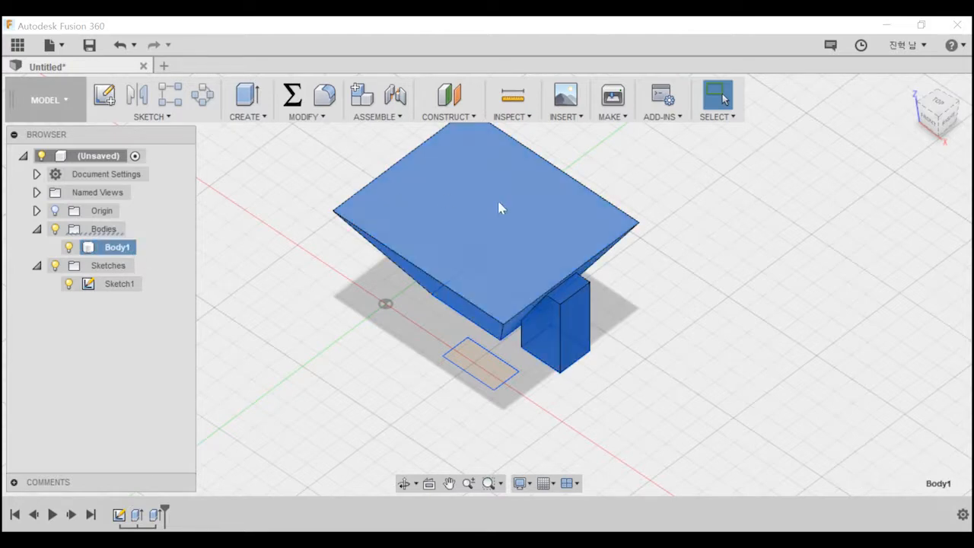
pyautogui.hotkey('ctrl', 'z')
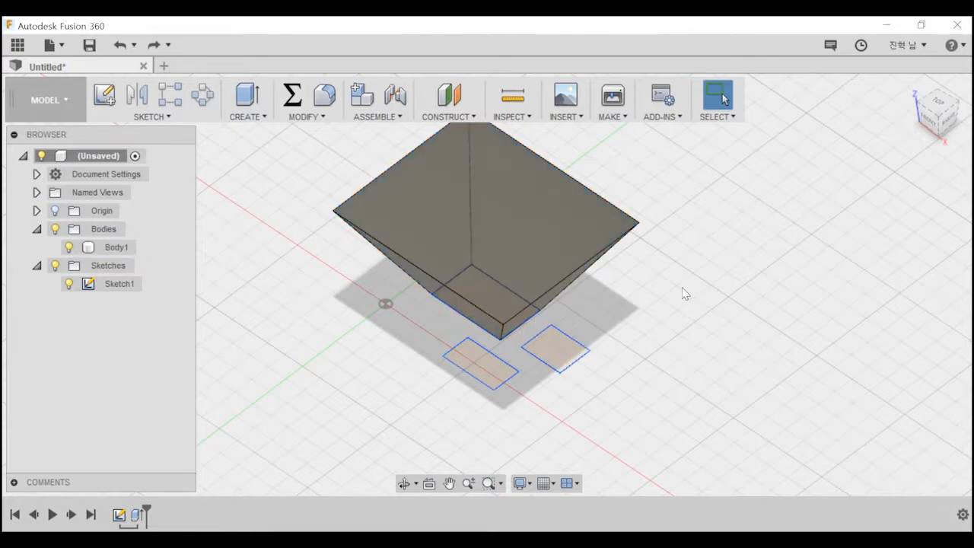
# Extrude the rectangle beside the tapered body 60 mm with the operation set to New Body.
pyautogui.press('e')
pyautogui.click(556, 338)
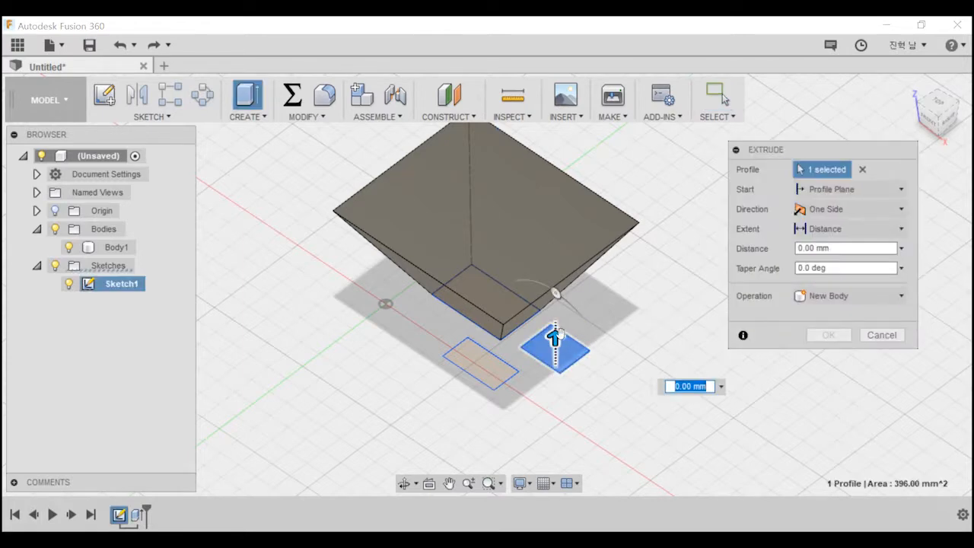
pyautogui.click(846, 295)
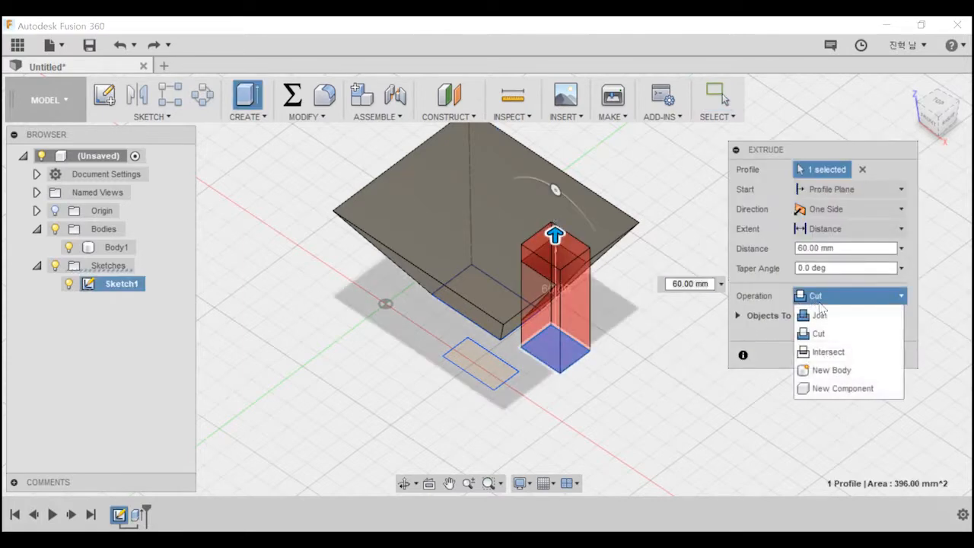
pyautogui.click(833, 370)
pyautogui.moveTo(651, 363); pyautogui.dragTo(803, 321, button='middle')
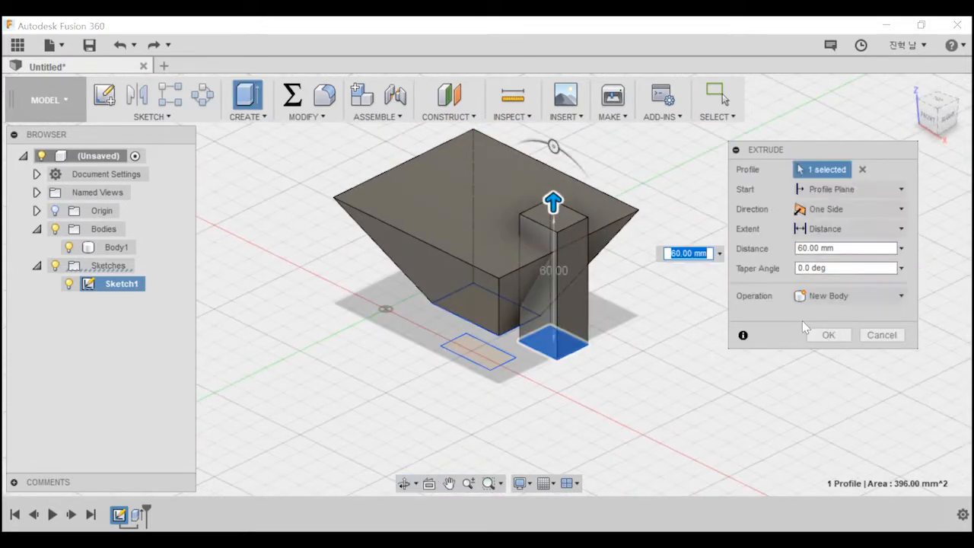
pyautogui.click(829, 335)
pyautogui.keyDown('shift'); pyautogui.moveTo(627, 337); pyautogui.dragTo(466, 297, button='middle'); pyautogui.keyUp('shift')
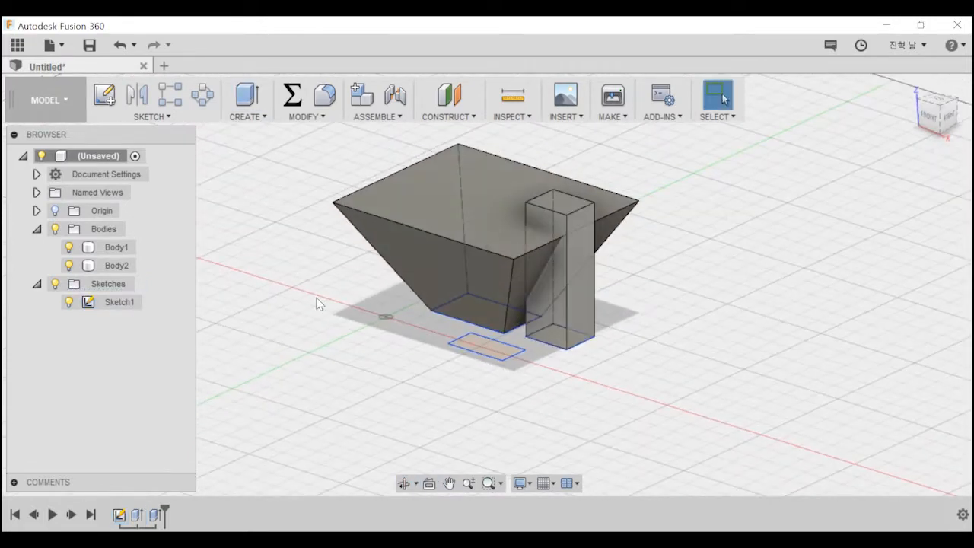
# Start Move/Copy on the tapered body's top face and shift that face -10 mm along X.
pyautogui.click(118, 265)
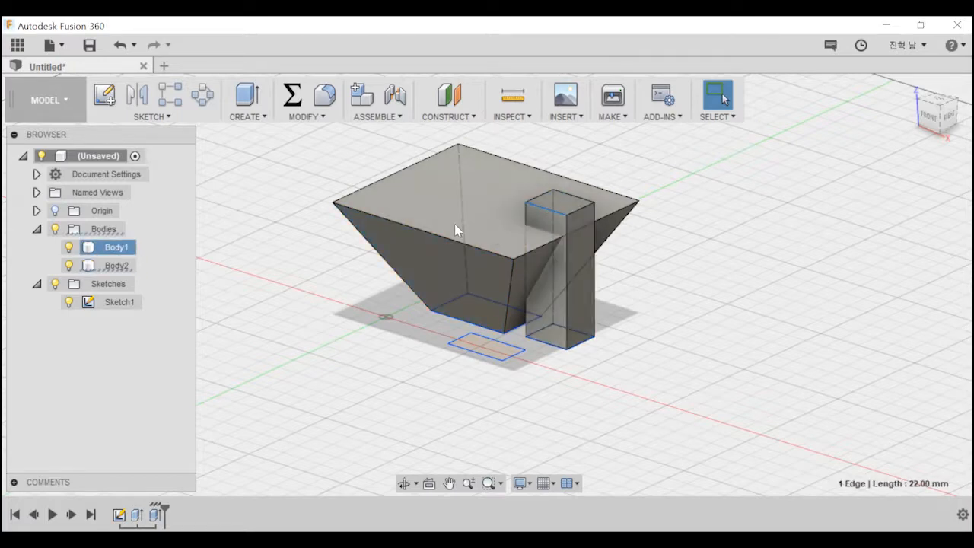
pyautogui.rightClick(450, 198)
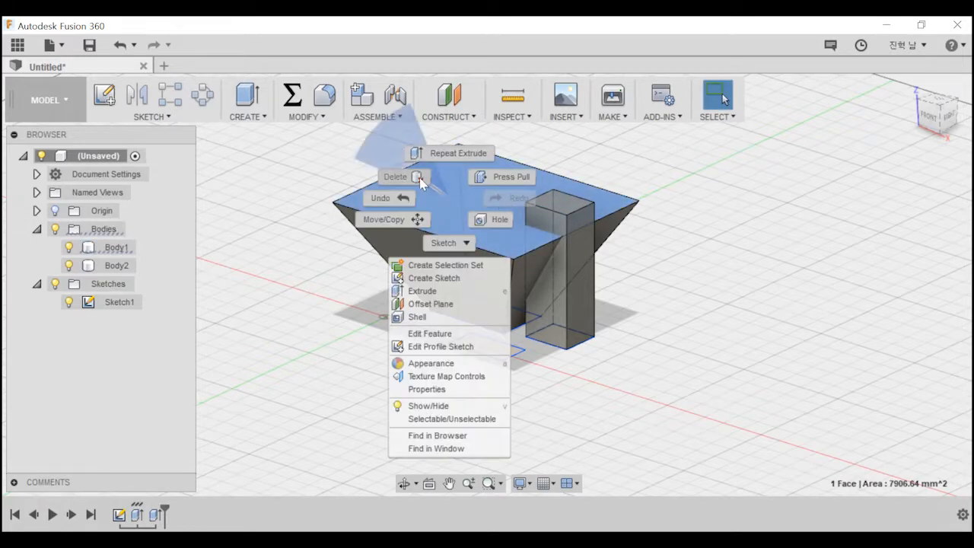
pyautogui.click(384, 219)
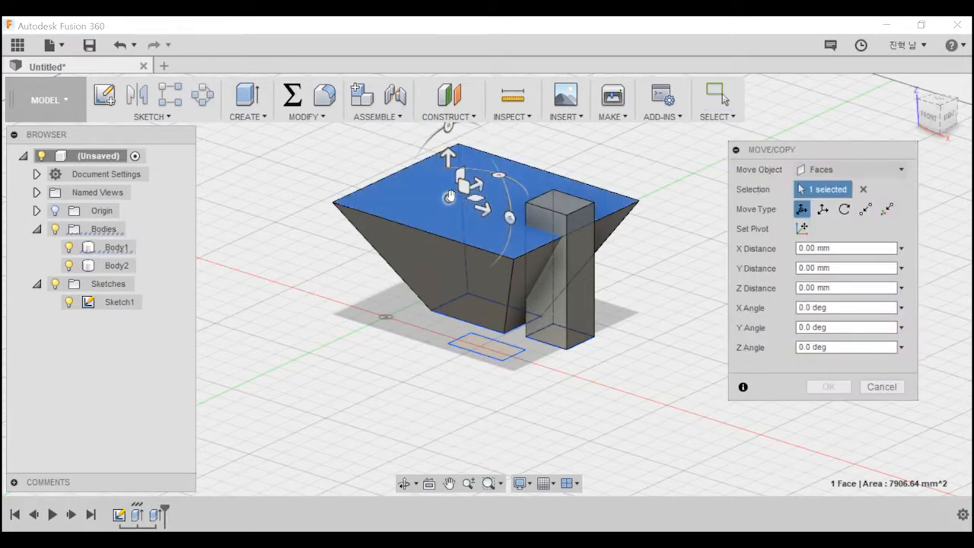
pyautogui.moveTo(449, 198)
pyautogui.mouseDown()
pyautogui.moveTo(376, 167)
pyautogui.moveTo(430, 196)
pyautogui.moveTo(372, 179)
pyautogui.moveTo(430, 194)
pyautogui.mouseUp()
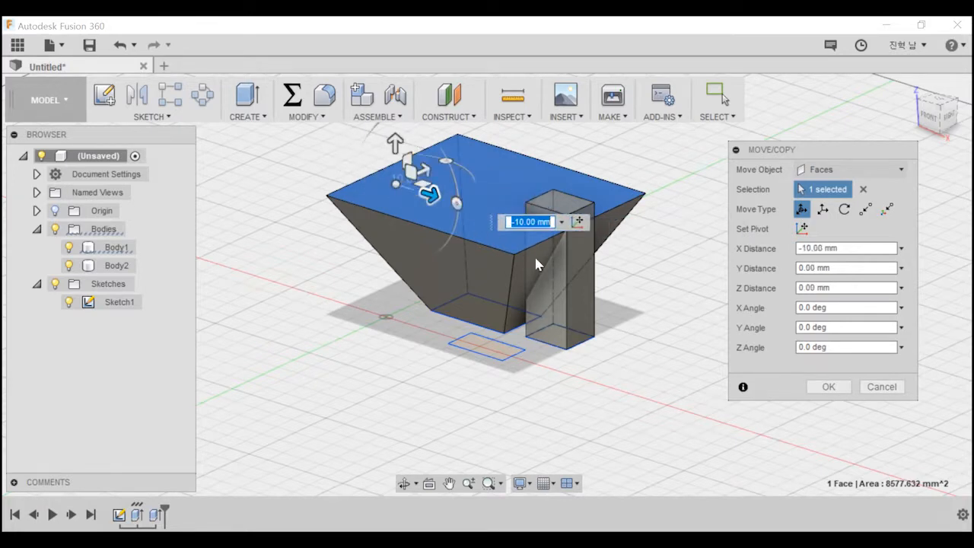
# Switch the move object to Bodies and move the tapered body -50 mm along X.
pyautogui.click(845, 169)
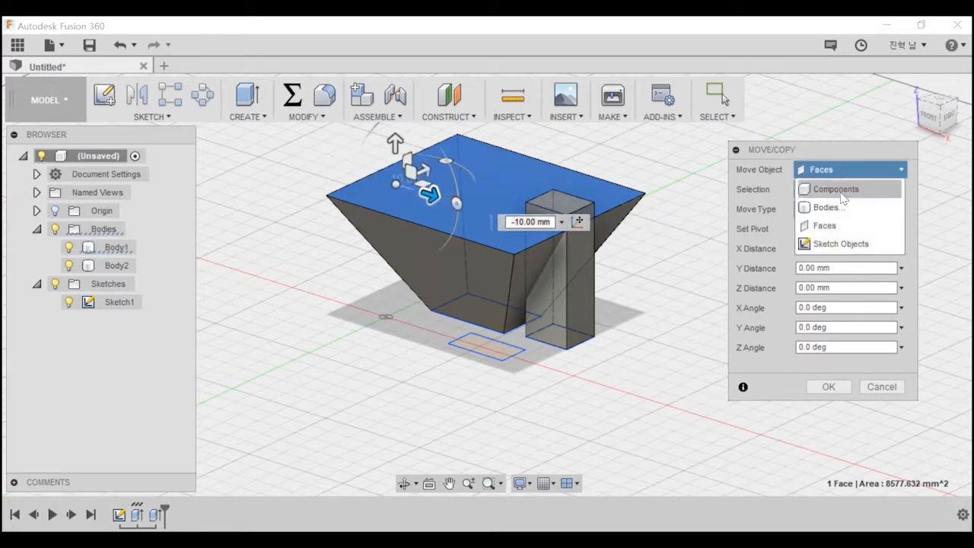
pyautogui.click(834, 190)
pyautogui.click(856, 169)
pyautogui.click(795, 209)
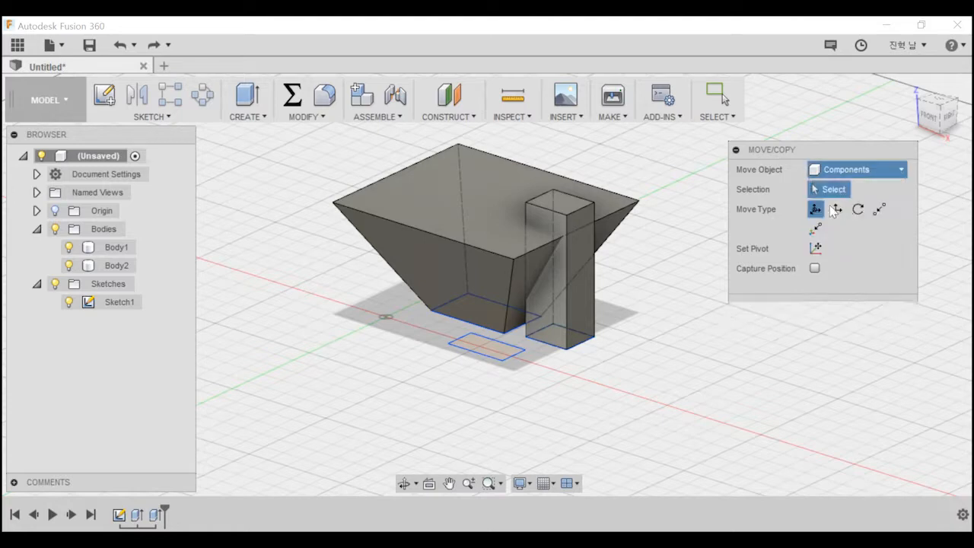
pyautogui.click(464, 213)
pyautogui.click(451, 224)
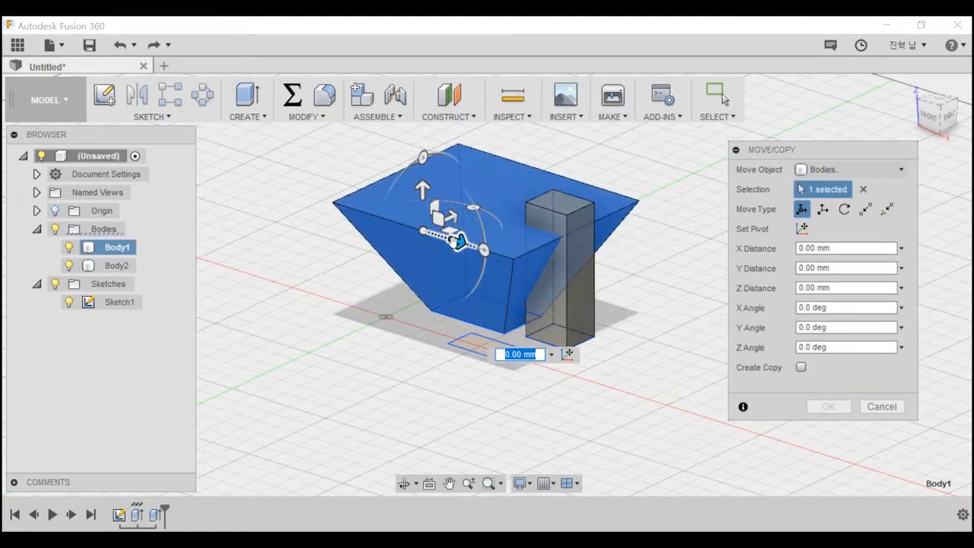
pyautogui.write('-50')
pyautogui.press('Return')
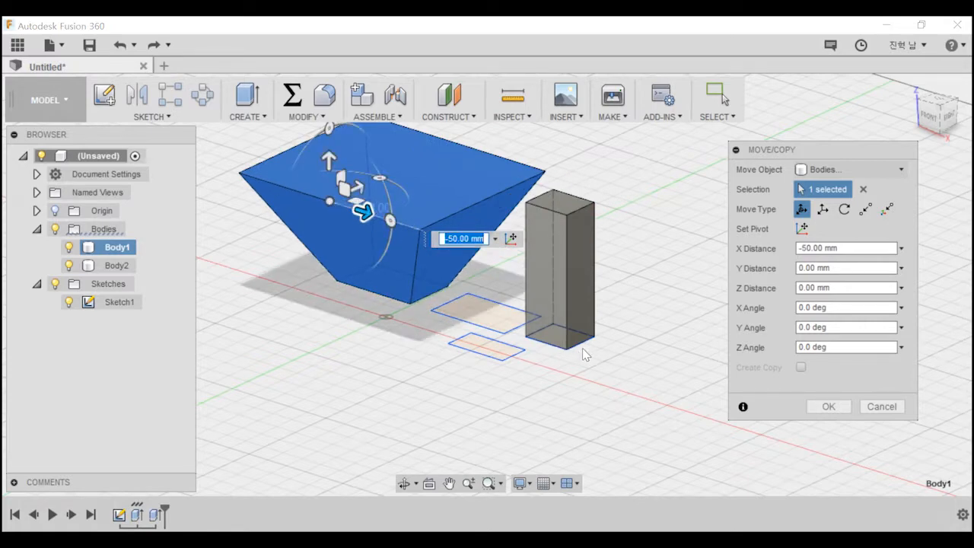
pyautogui.press('Return')
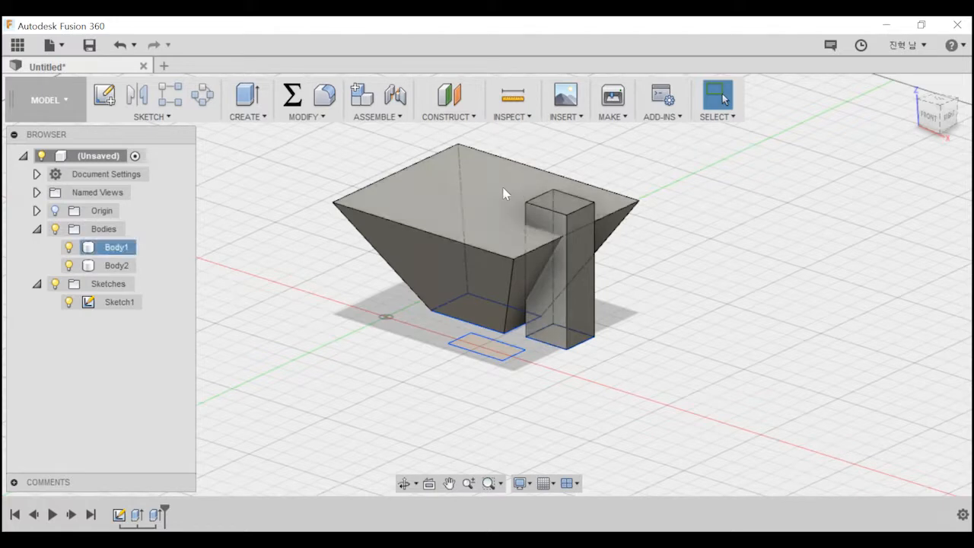
# Select faces on the tapered body and the column to compare their bodies, and inspect the commands available for Body1.
pyautogui.click(475, 200)
pyautogui.click(579, 277)
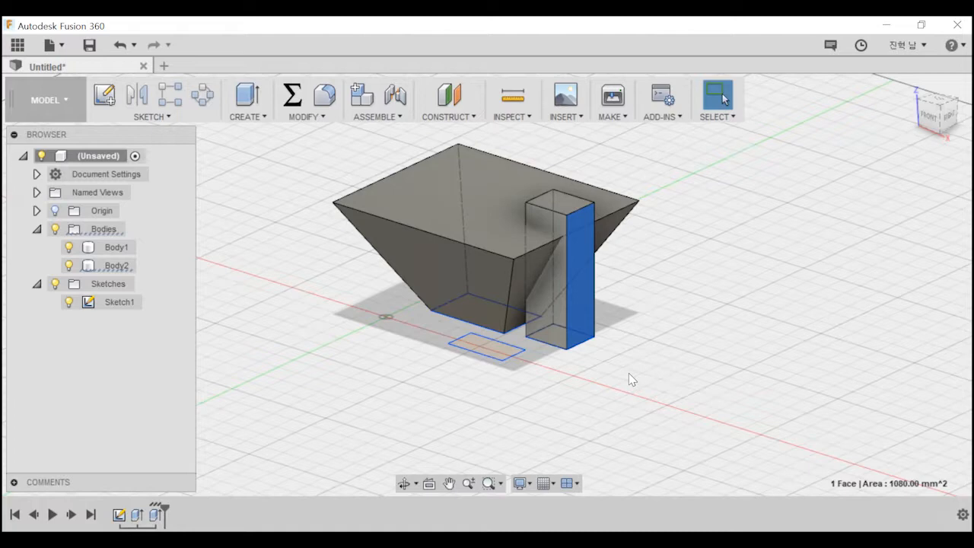
pyautogui.click(431, 216)
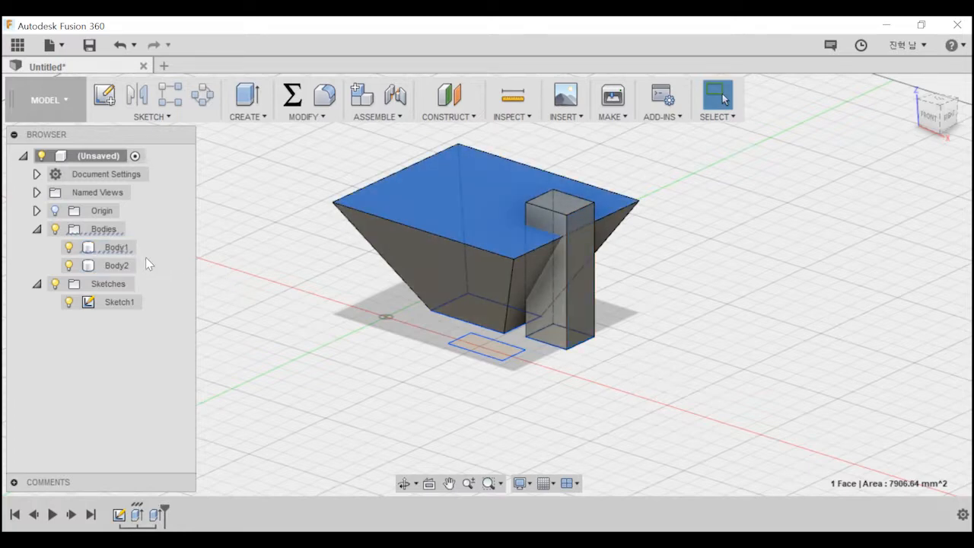
pyautogui.rightClick(114, 247)
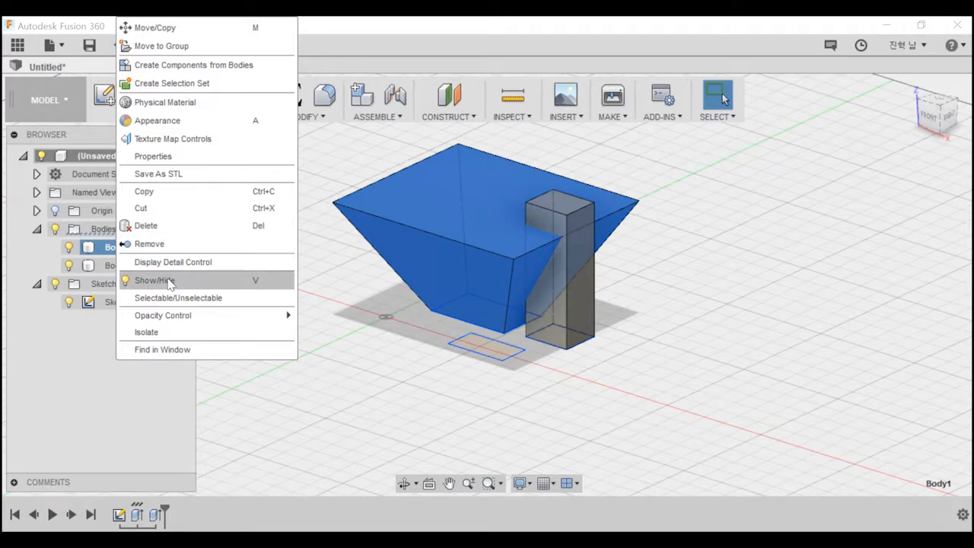
pyautogui.click(702, 205)
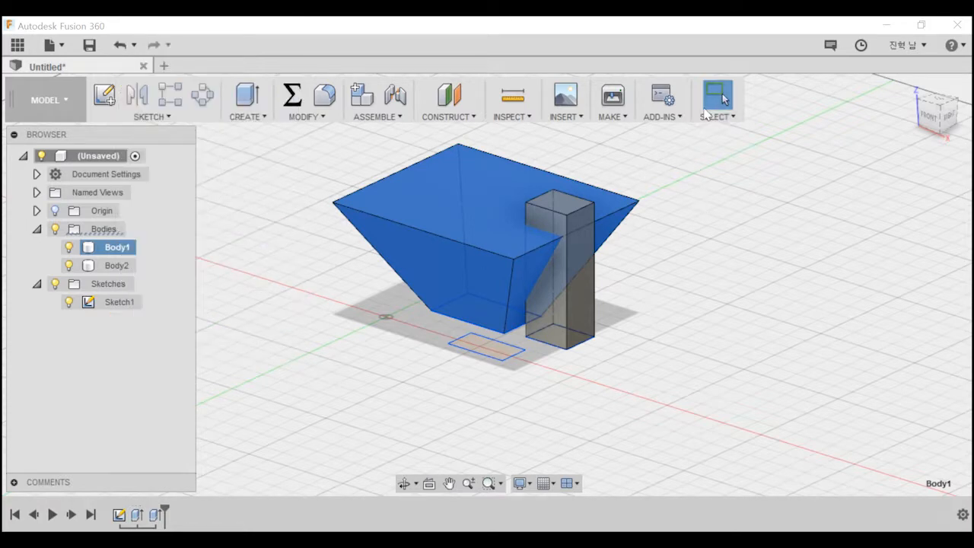
# Compare the commands offered for a whole body and a single face, and review the column's Extrude settings through Edit Feature.
pyautogui.rightClick(112, 254)
pyautogui.rightClick(375, 206)
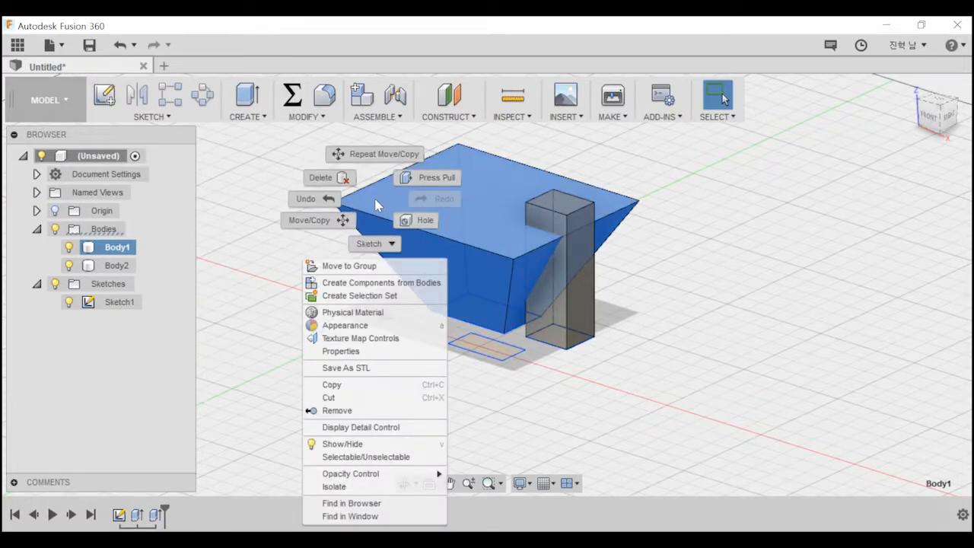
pyautogui.press('Escape')
pyautogui.click(525, 404)
pyautogui.rightClick(564, 319)
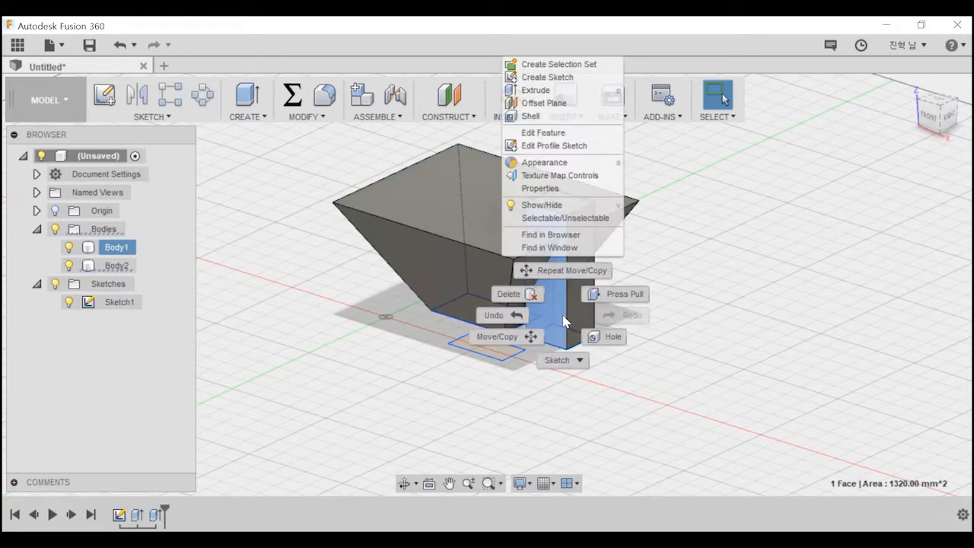
pyautogui.press('Escape')
pyautogui.rightClick(472, 255)
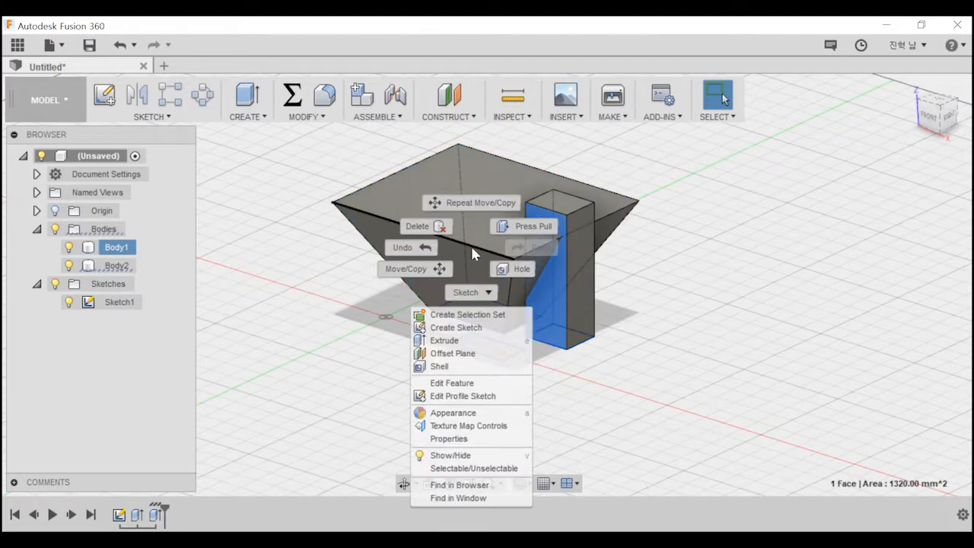
pyautogui.press('Escape')
pyautogui.rightClick(446, 274)
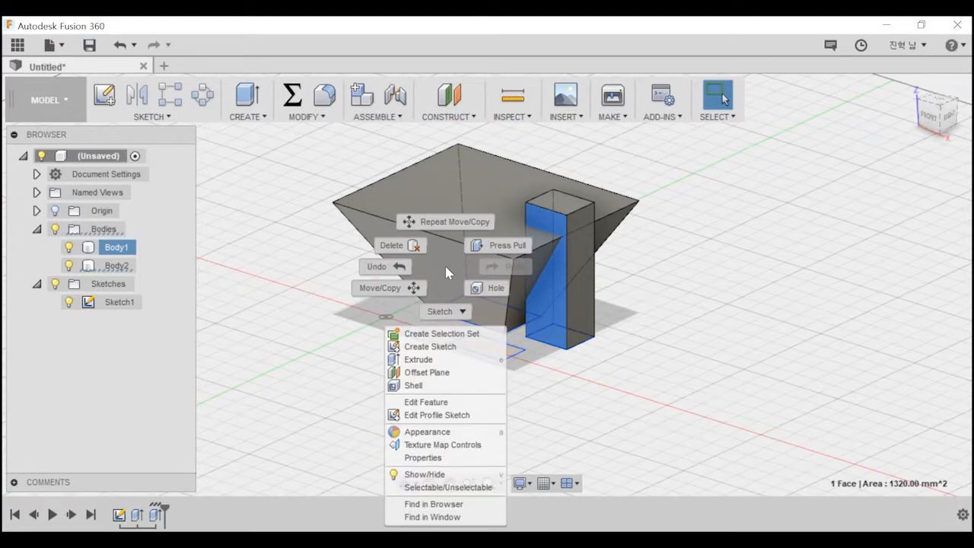
pyautogui.click(443, 402)
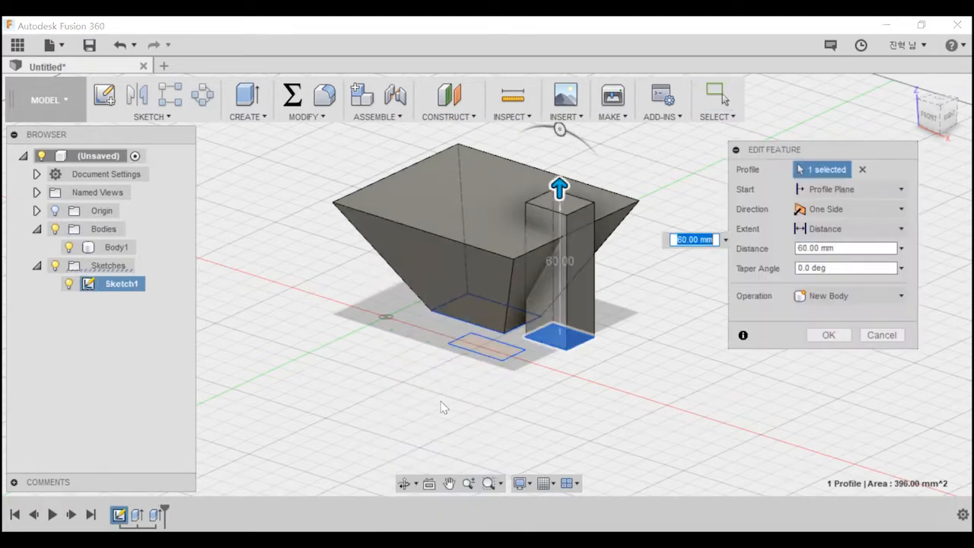
pyautogui.press('Escape')
# Review the tapered body's Extrude settings through Edit Feature, close them, and inspect the commands for its top face.
pyautogui.click(472, 197)
pyautogui.rightClick(472, 197)
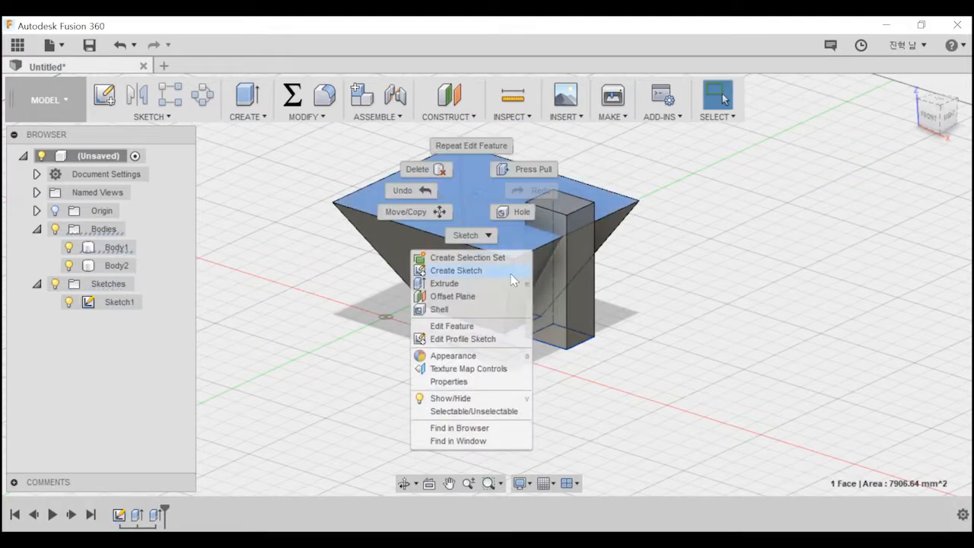
pyautogui.click(479, 325)
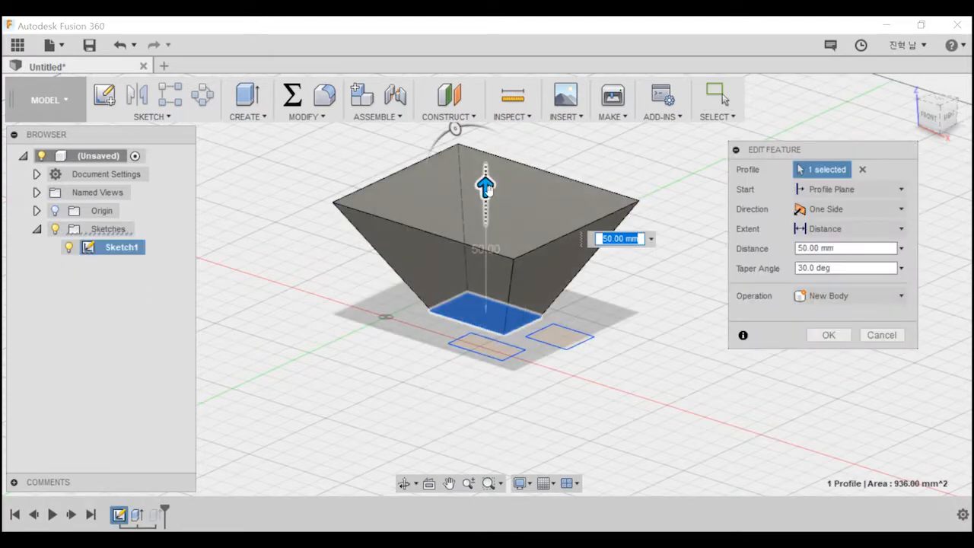
pyautogui.press('Return')
pyautogui.rightClick(464, 200)
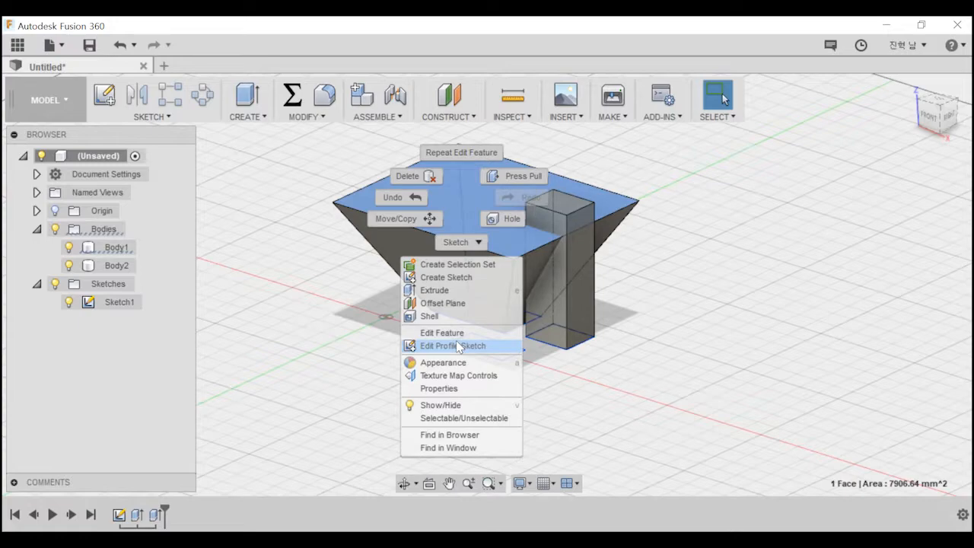
pyautogui.click(461, 19)
pyautogui.keyDown('shift'); pyautogui.moveTo(583, 294); pyautogui.dragTo(562, 343, button='middle'); pyautogui.keyUp('shift')
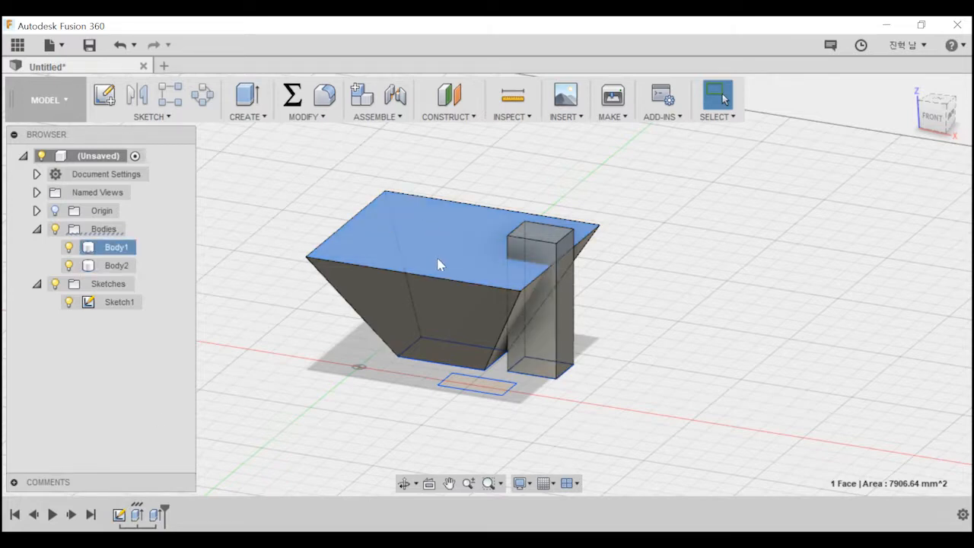
# Undo the column's New Body extrusion, and extrude its rectangle 40 mm with the operation set to Join.
pyautogui.click(556, 309)
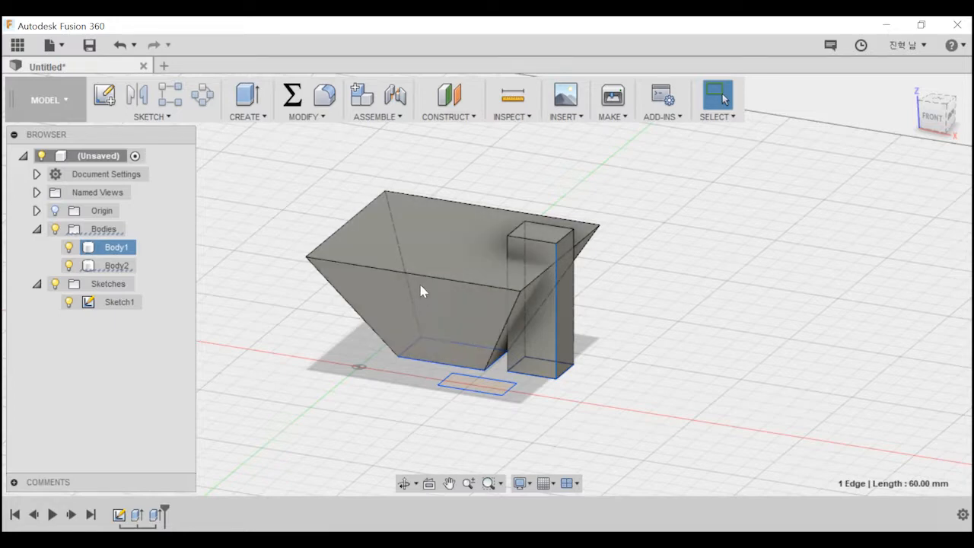
pyautogui.press('Delete')
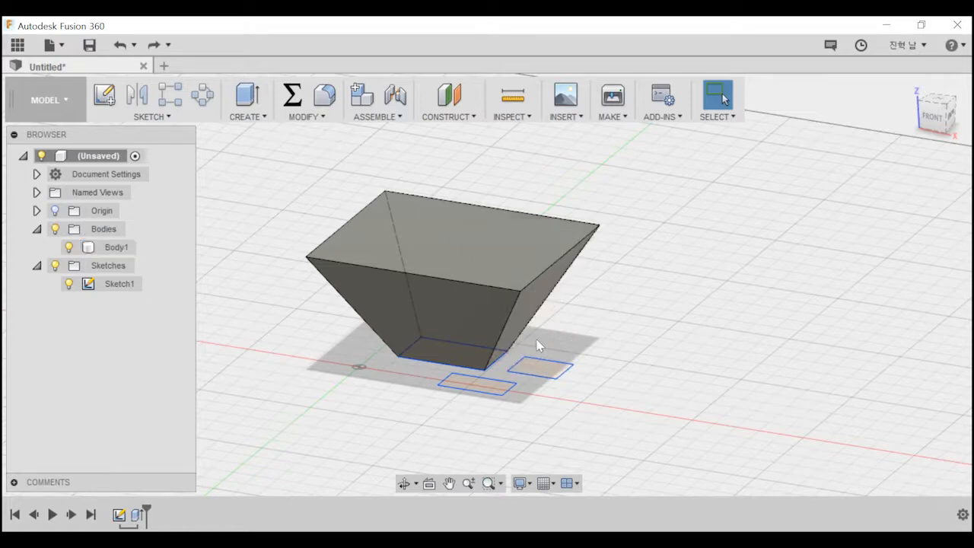
pyautogui.press('e')
pyautogui.click(539, 369)
pyautogui.moveTo(541, 351); pyautogui.dragTo(541, 259)
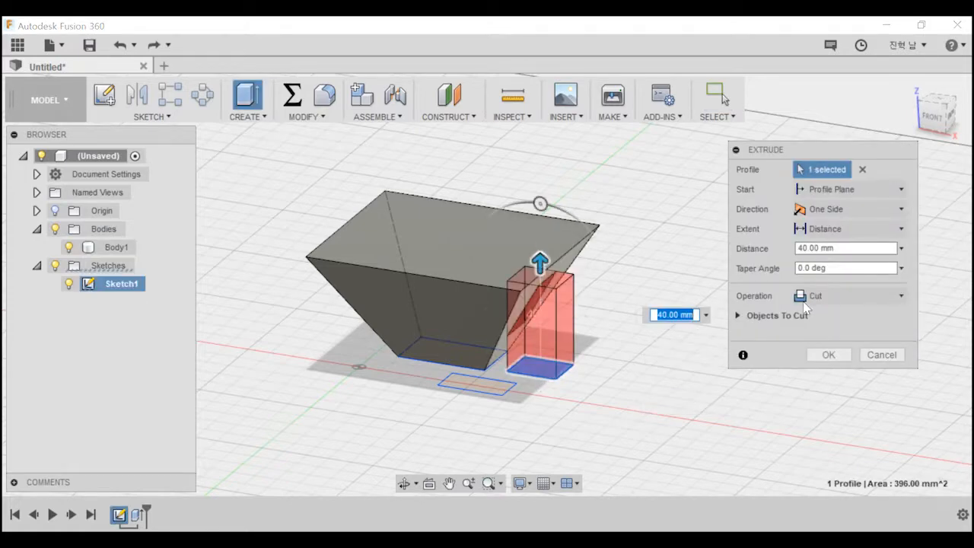
pyautogui.click(822, 297)
pyautogui.click(822, 318)
pyautogui.click(828, 340)
pyautogui.keyDown('shift'); pyautogui.moveTo(600, 276); pyautogui.dragTo(630, 304, button='middle'); pyautogui.keyUp('shift')
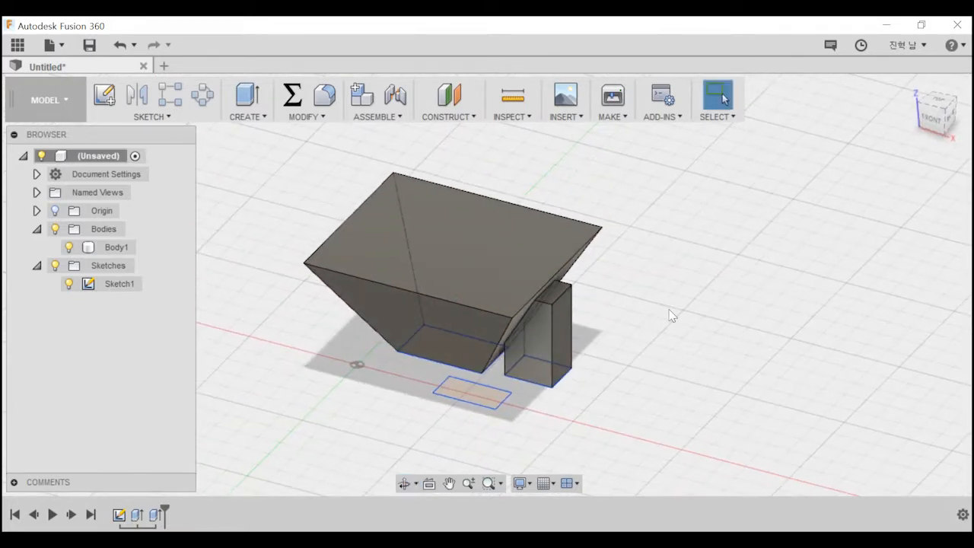
pyautogui.moveTo(487, 228); pyautogui.dragTo(394, 238, button='middle')
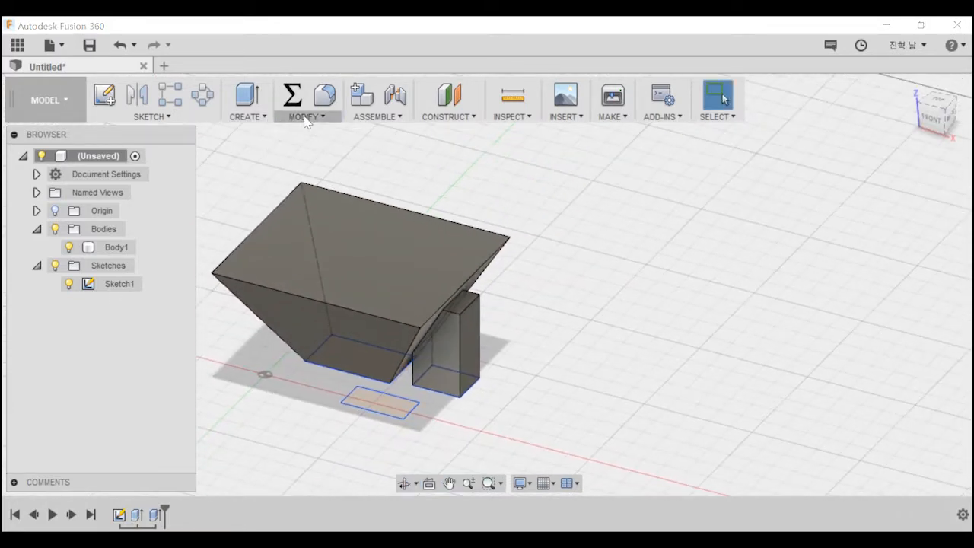
pyautogui.click(303, 117)
pyautogui.click(264, 120)
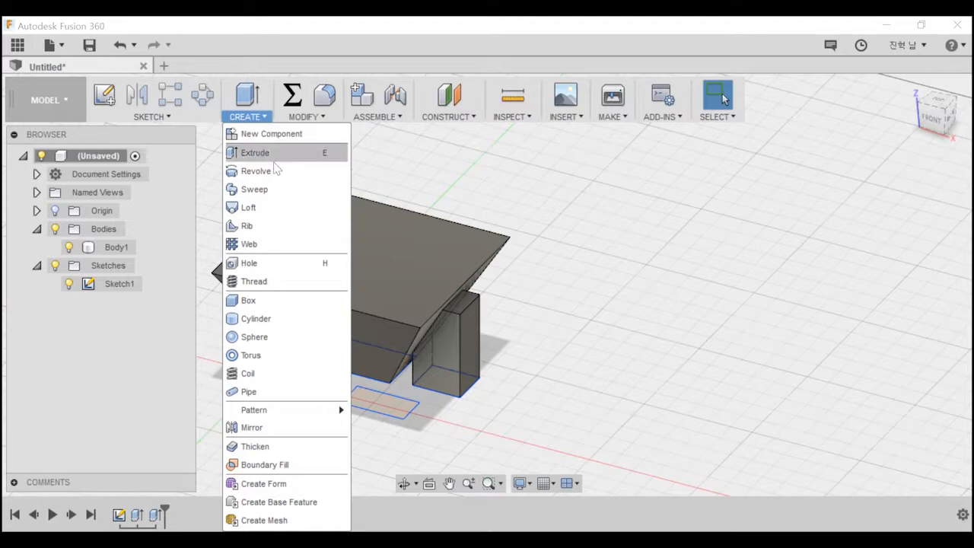
pyautogui.click(469, 235)
pyautogui.keyDown('shift'); pyautogui.moveTo(469, 234); pyautogui.dragTo(567, 247, button='middle'); pyautogui.keyUp('shift')
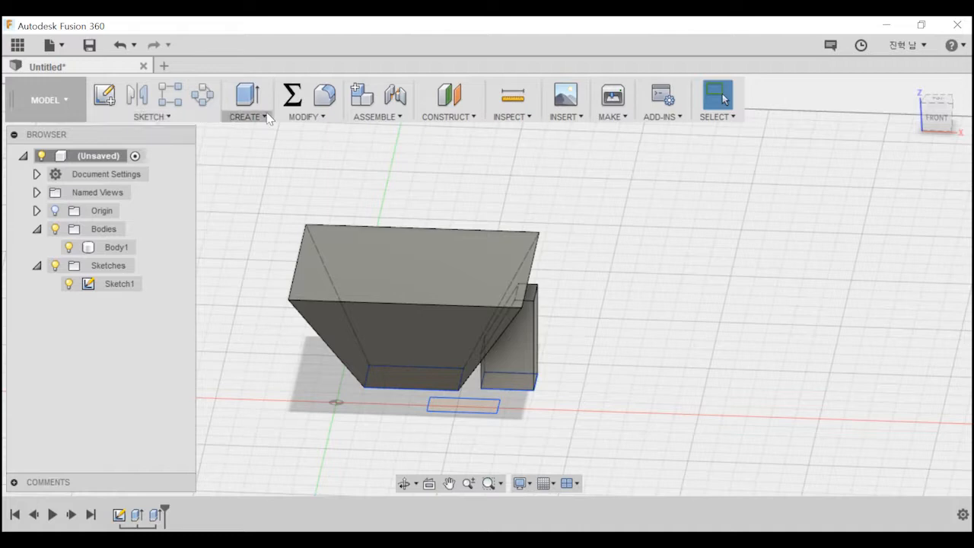
pyautogui.moveTo(665, 247); pyautogui.dragTo(513, 198, button='middle')
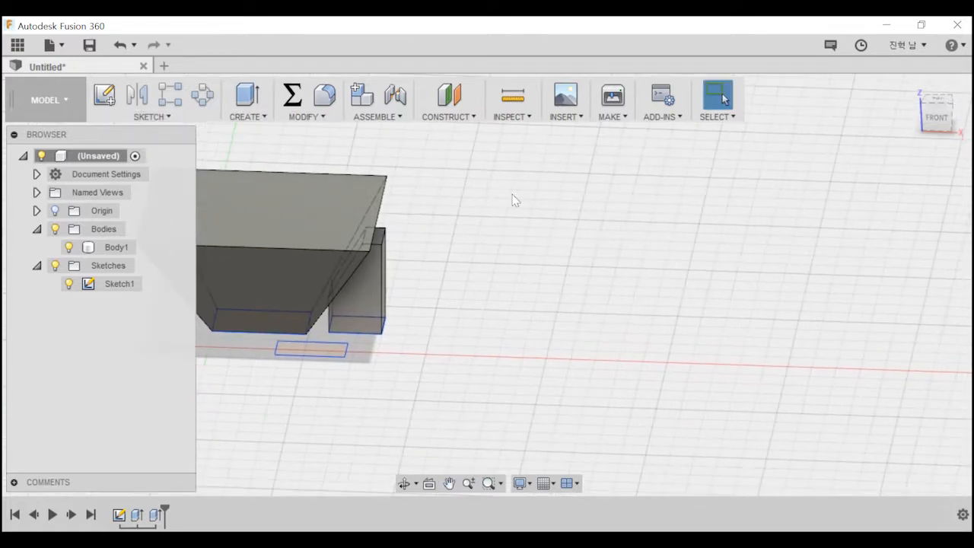
# Start a new sketch on the ground plane with the Bodies folder hidden and the Sketch Palette moved up to show its constraints.
pyautogui.click(118, 99)
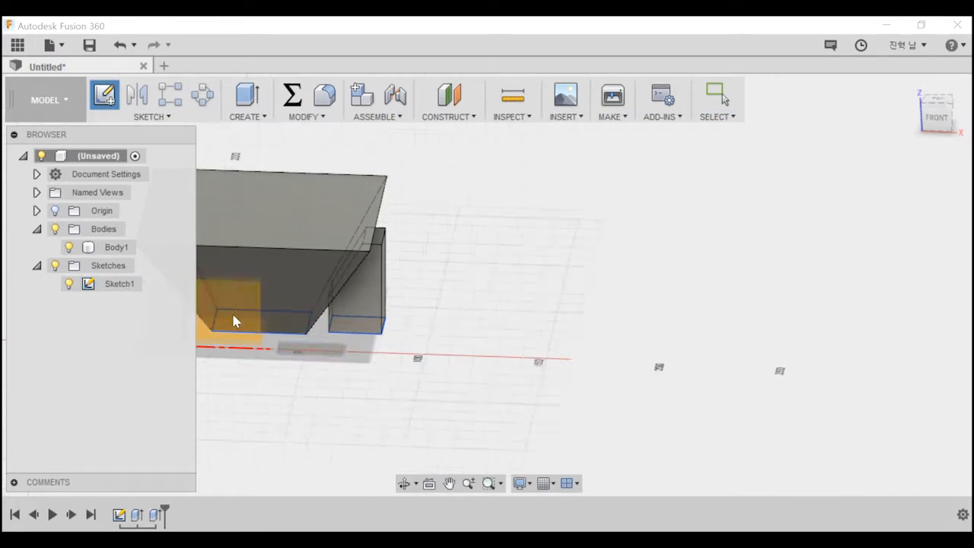
pyautogui.keyDown('shift'); pyautogui.moveTo(277, 332); pyautogui.dragTo(244, 327, button='middle'); pyautogui.keyUp('shift')
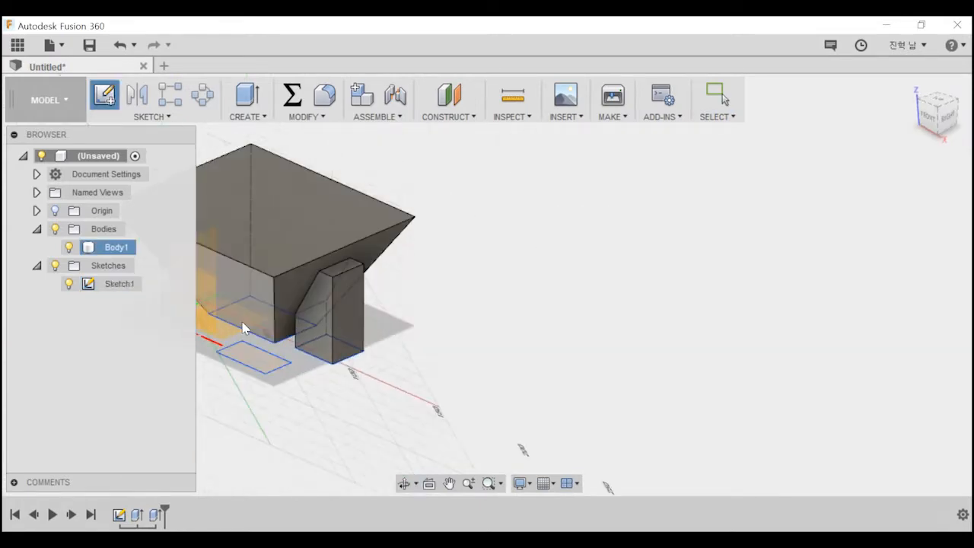
pyautogui.click(239, 333)
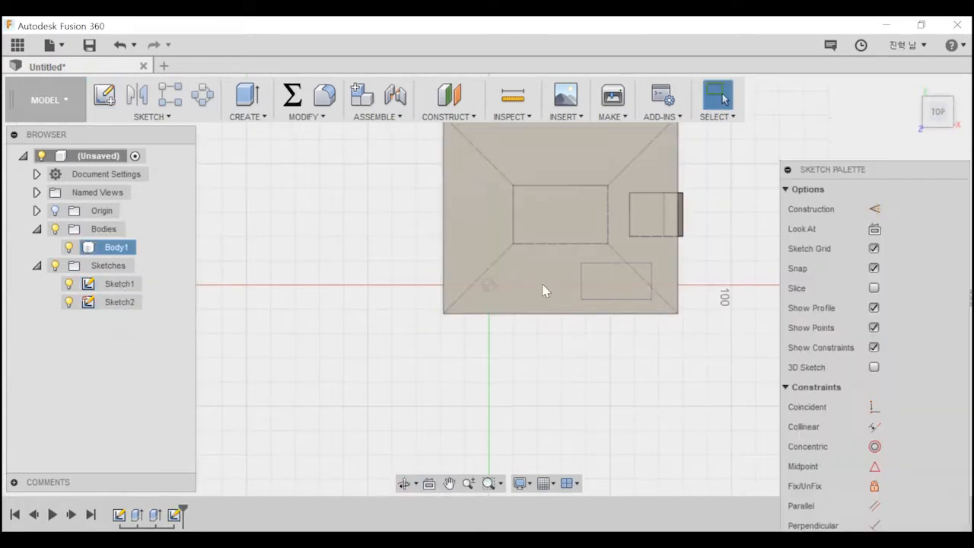
pyautogui.click(55, 229)
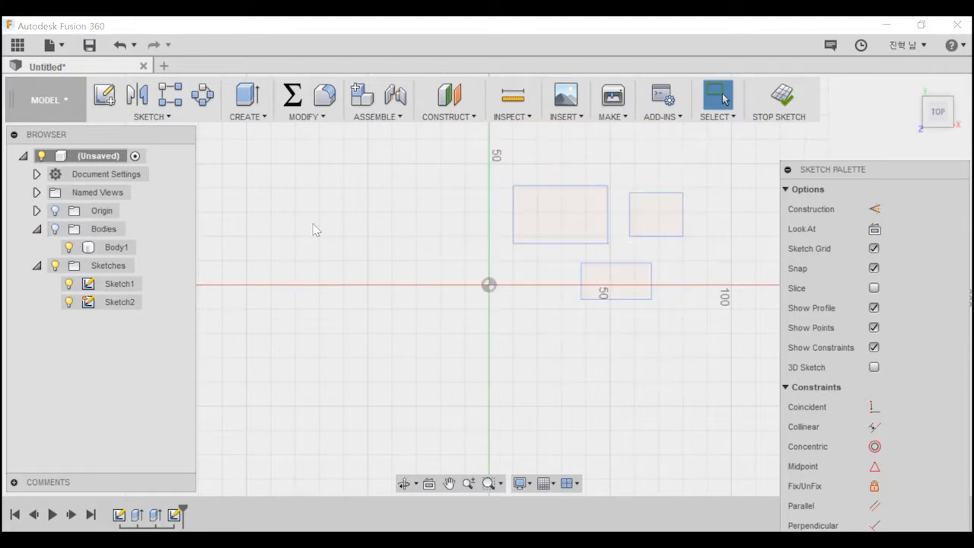
pyautogui.moveTo(364, 216); pyautogui.dragTo(466, 244, button='middle')
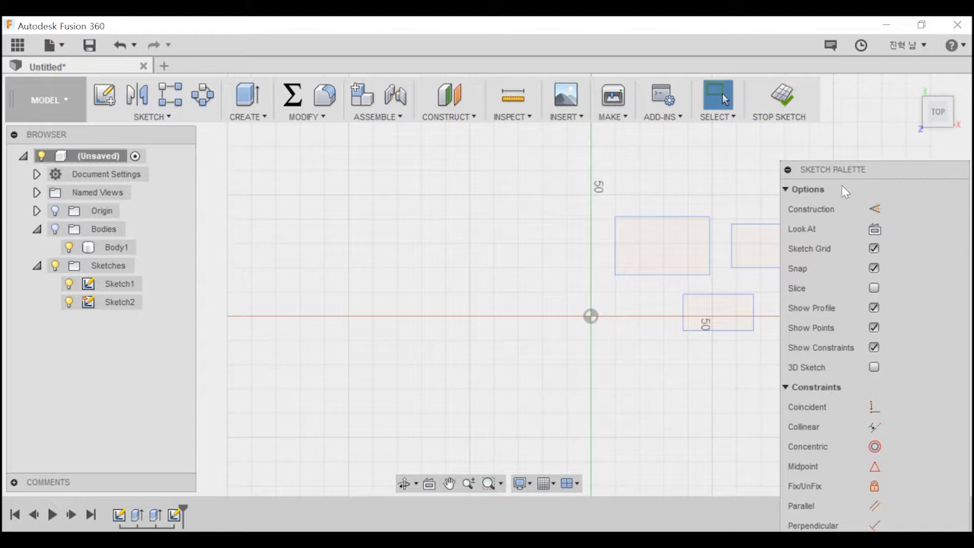
pyautogui.moveTo(866, 169)
pyautogui.mouseDown()
pyautogui.moveTo(849, 104)
pyautogui.moveTo(868, 64)
pyautogui.moveTo(732, 38)
pyautogui.mouseUp()
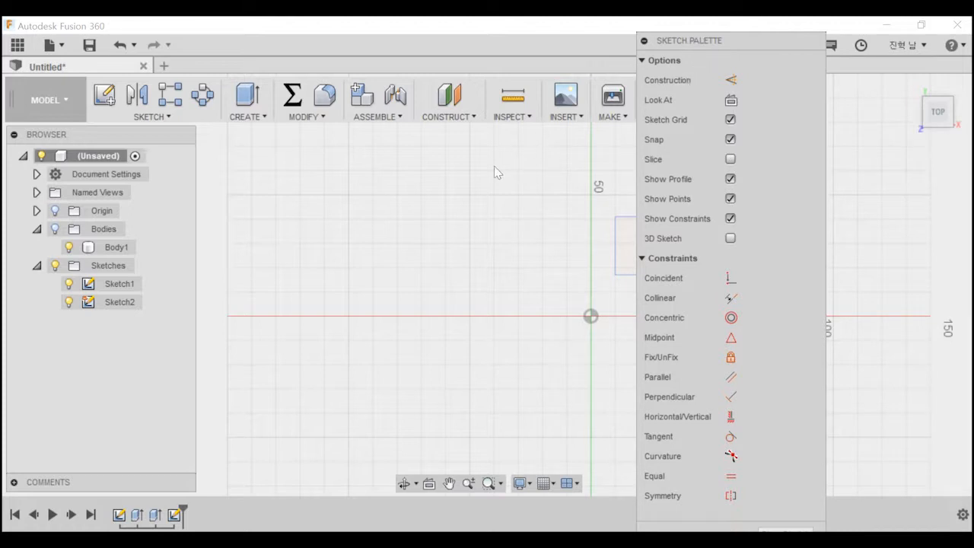
# Draw a two-point rectangle above the X axis on the negative X side of the origin, and select the whole rectangle.
pyautogui.press('r')
pyautogui.click(271, 201)
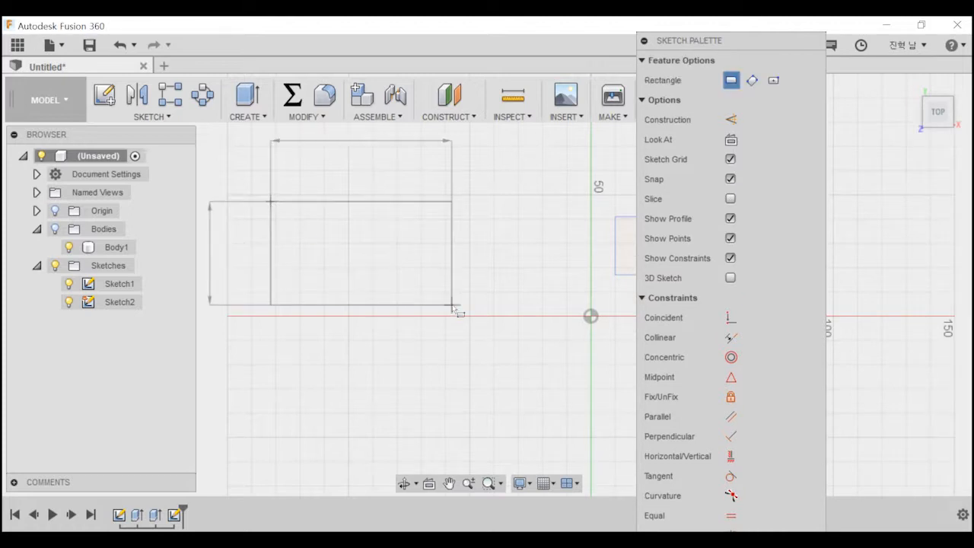
pyautogui.click(452, 305)
pyautogui.press('Escape')
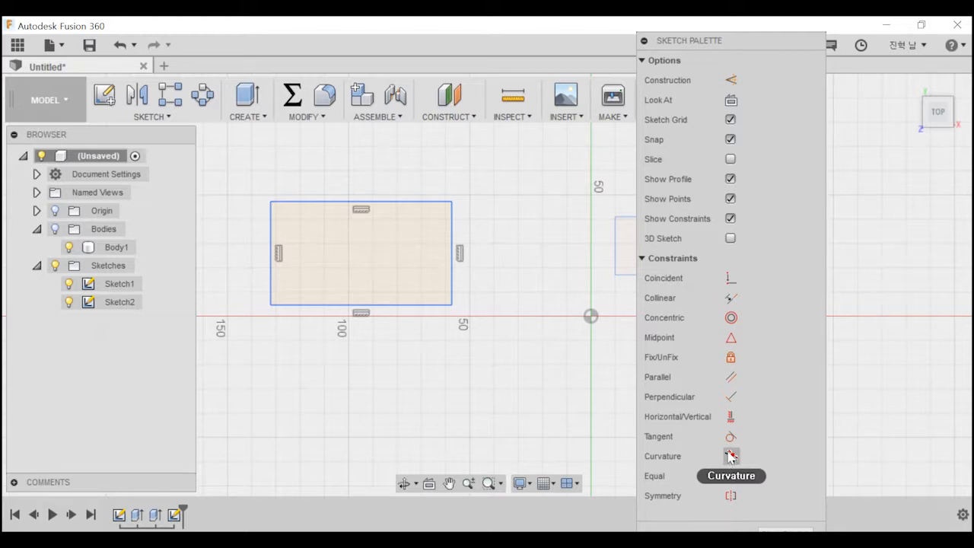
pyautogui.moveTo(252, 180)
pyautogui.mouseDown()
pyautogui.moveTo(438, 320)
pyautogui.moveTo(458, 320)
pyautogui.mouseUp()
pyautogui.click(493, 337)
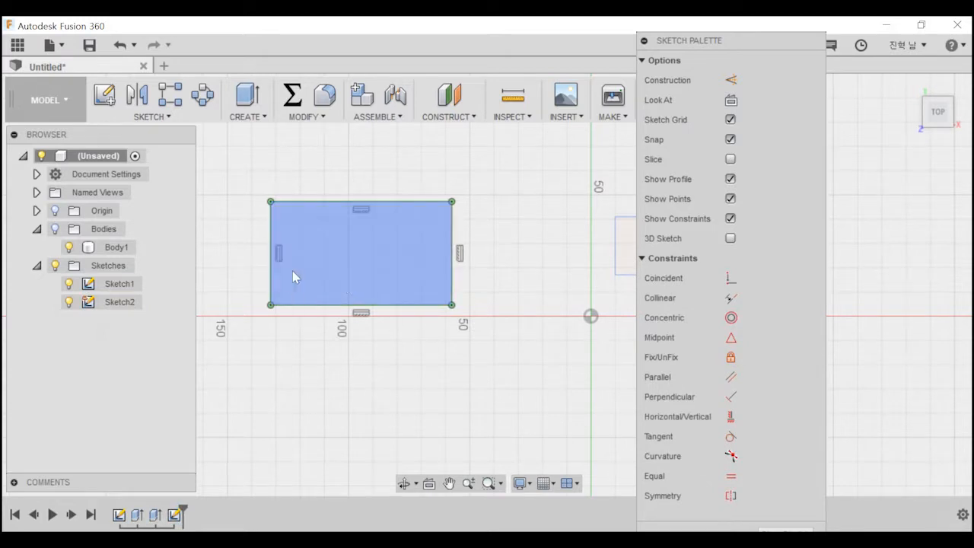
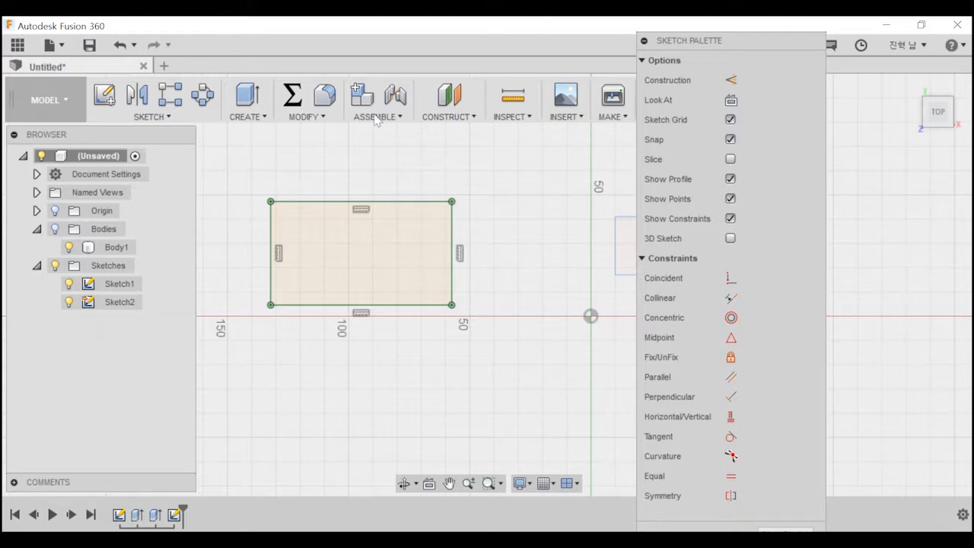
pyautogui.click(303, 117)
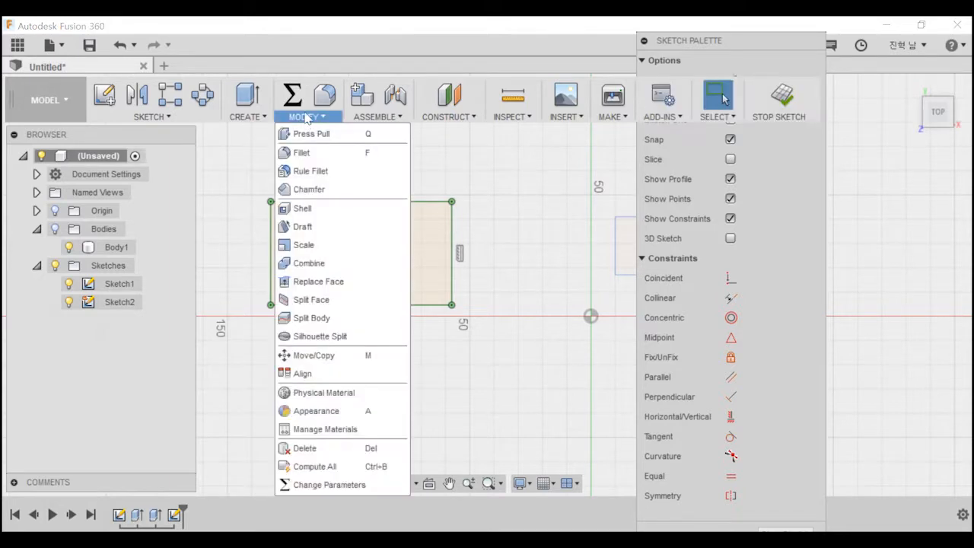
pyautogui.click(292, 95)
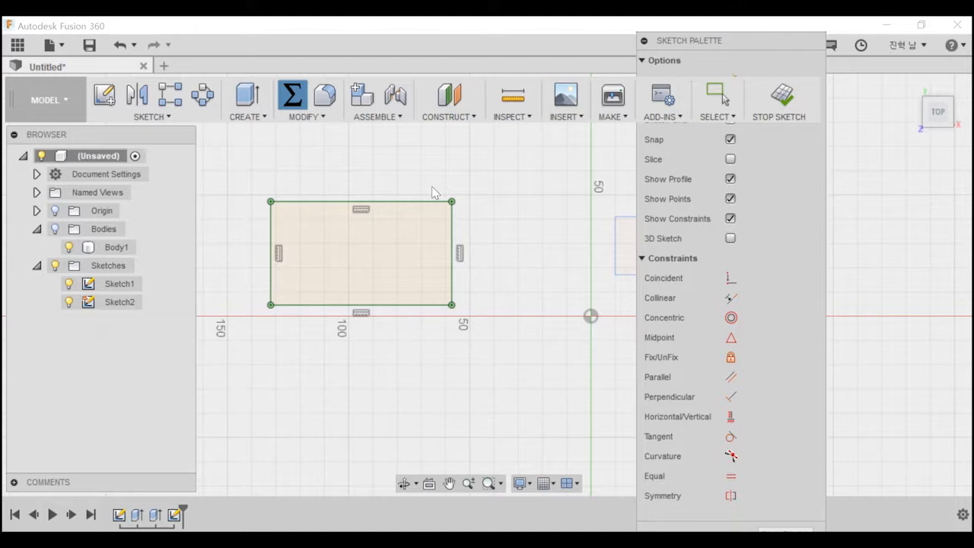
pyautogui.click(733, 358)
pyautogui.scroll(-2, 227, 229)
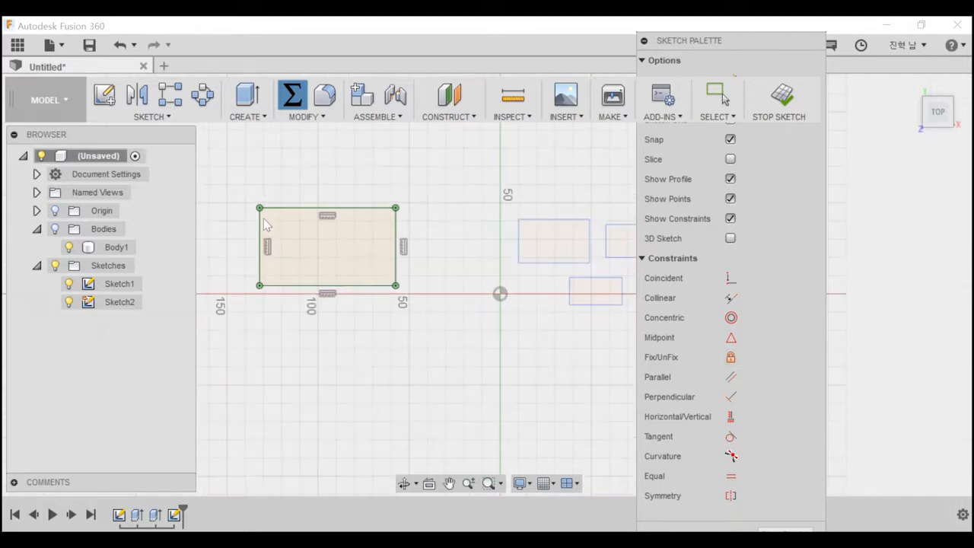
pyautogui.scroll(2, 256, 226)
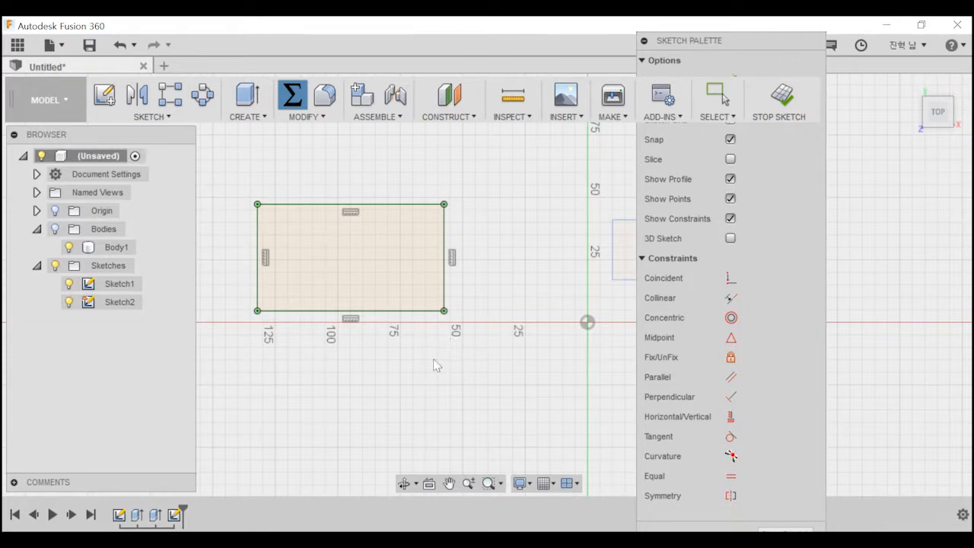
pyautogui.press('Escape')
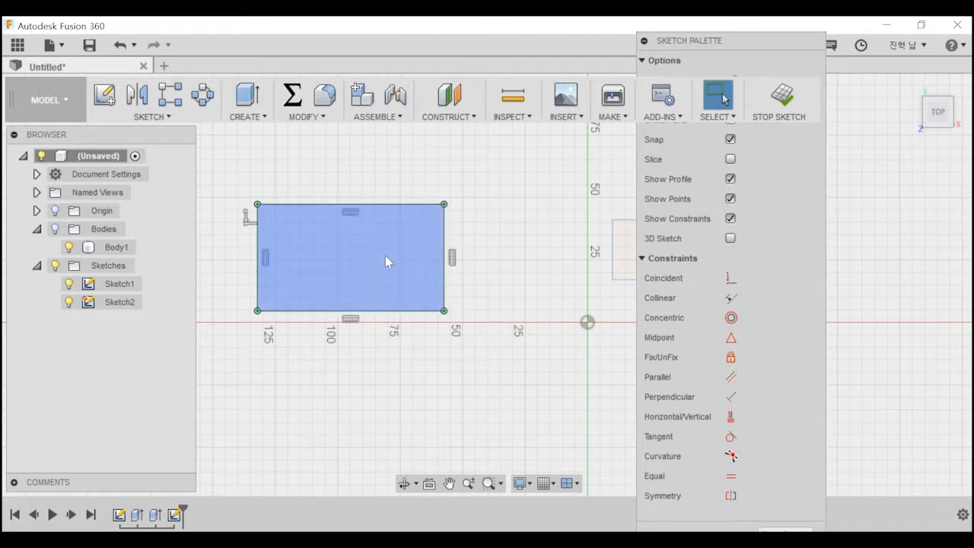
pyautogui.click(334, 263)
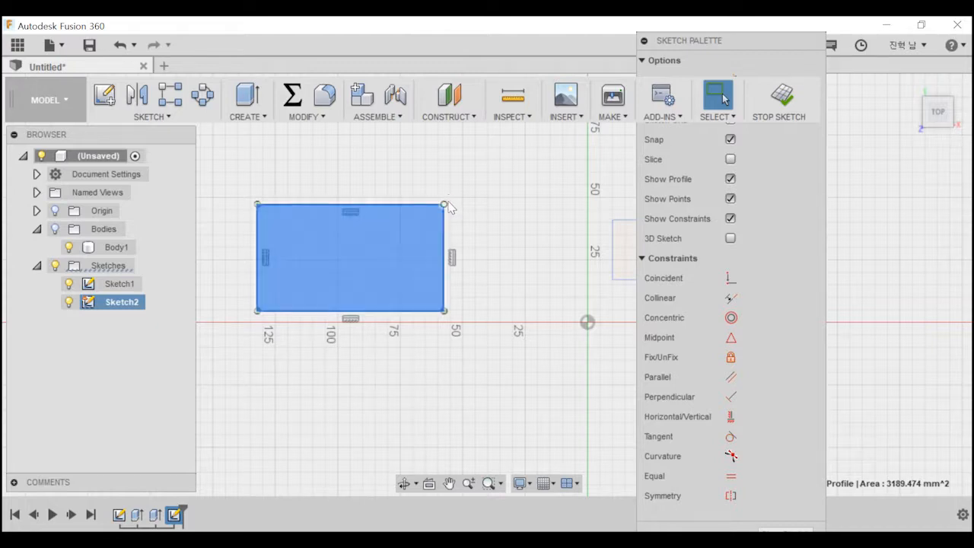
# Move the rectangle's upper corner nearest the Y axis to X -70 mm, Y 50 mm.
pyautogui.doubleClick(387, 204)
pyautogui.click(430, 182)
pyautogui.hotkey('ctrl', 'z')
pyautogui.click(442, 203)
pyautogui.moveTo(442, 204); pyautogui.dragTo(413, 199)
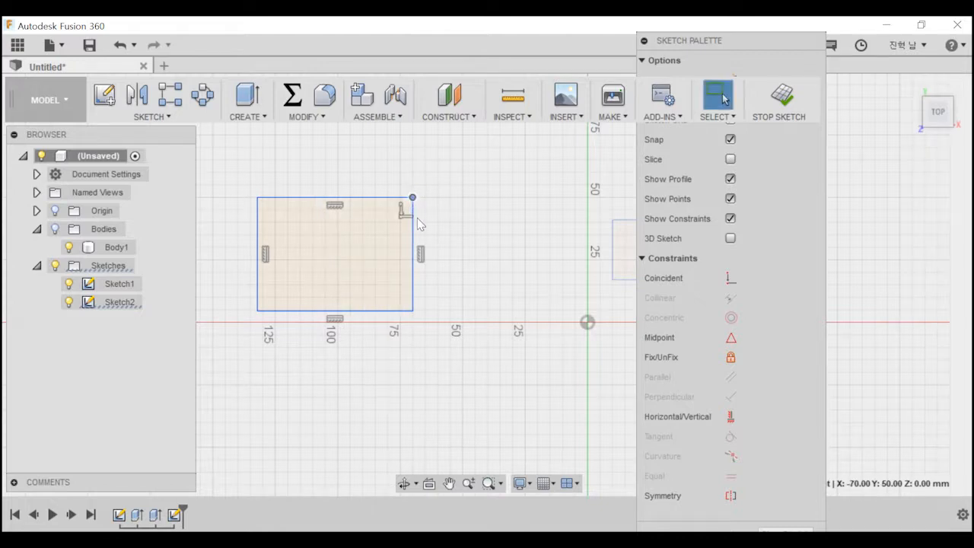
# Draw a diagonal line from the rectangle's upper-left corner to its lower-right corner and convert it to a construction line.
pyautogui.click(258, 198)
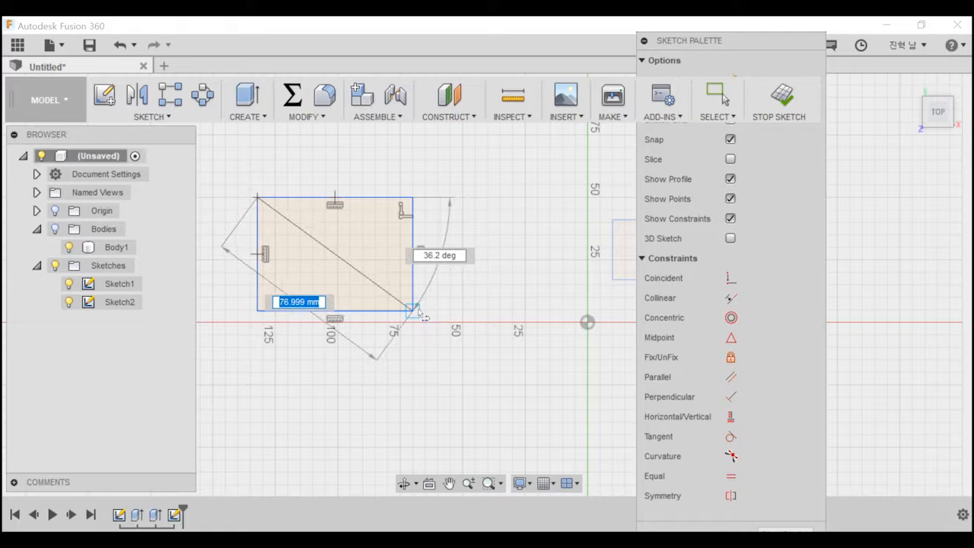
pyautogui.click(412, 310)
pyautogui.press('Escape')
pyautogui.click(361, 275)
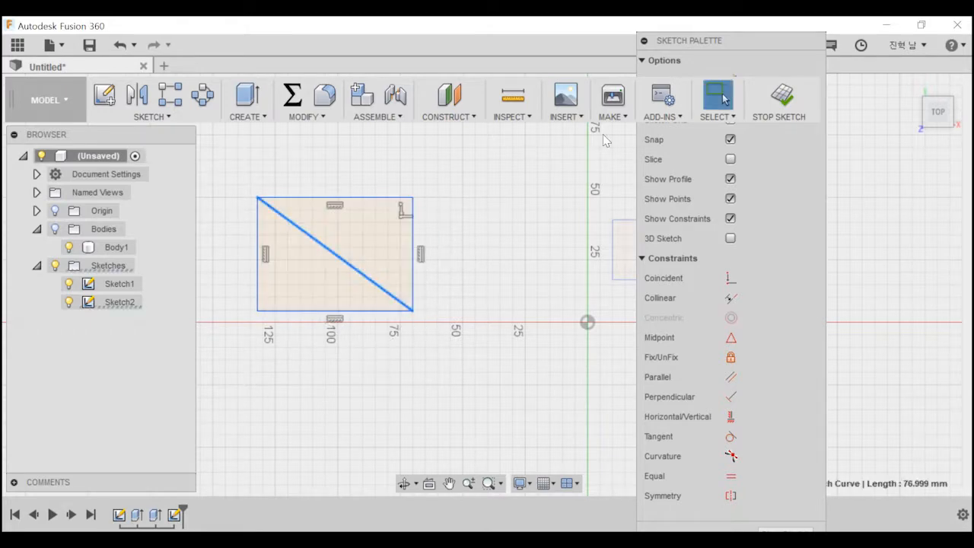
pyautogui.moveTo(710, 39); pyautogui.dragTo(765, 66)
pyautogui.click(787, 106)
pyautogui.click(502, 214)
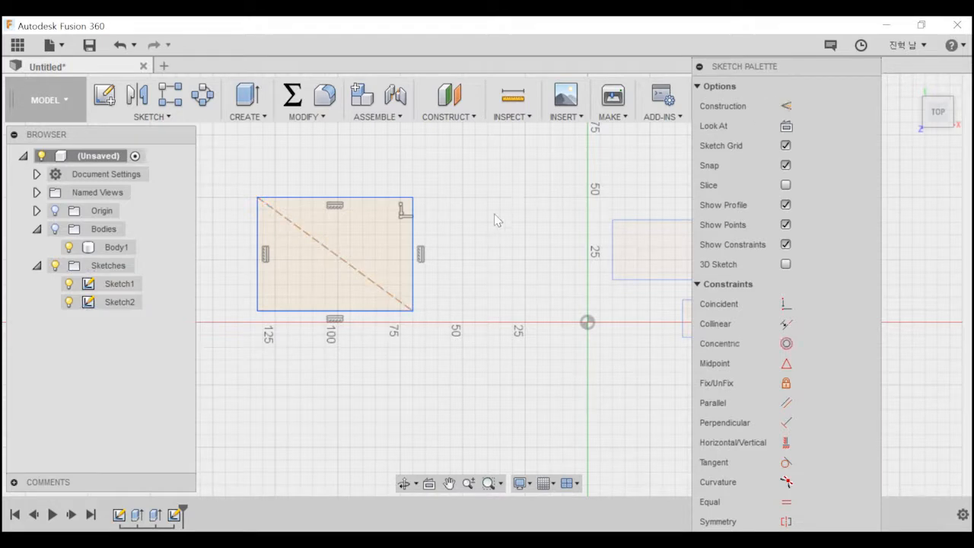
# Add the rectangle's other diagonal, from its upper-right to its lower-left corner, and convert it to a construction line.
pyautogui.press('l')
pyautogui.click(414, 198)
pyautogui.click(258, 311)
pyautogui.press('Escape')
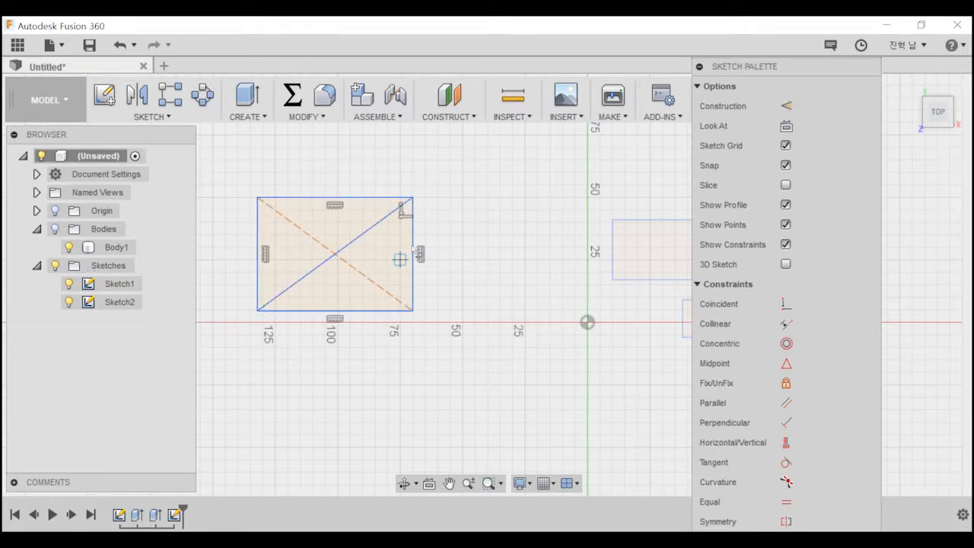
pyautogui.click(377, 225)
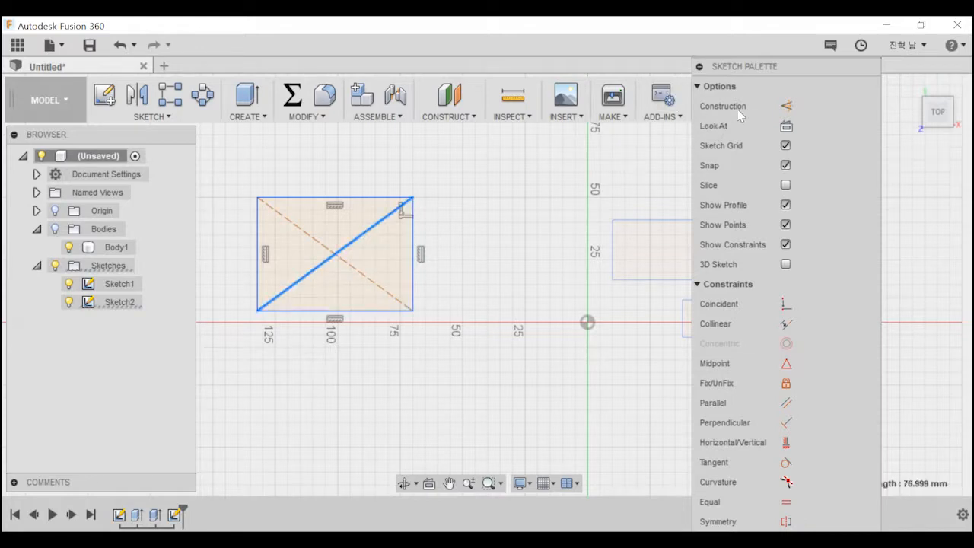
pyautogui.click(786, 106)
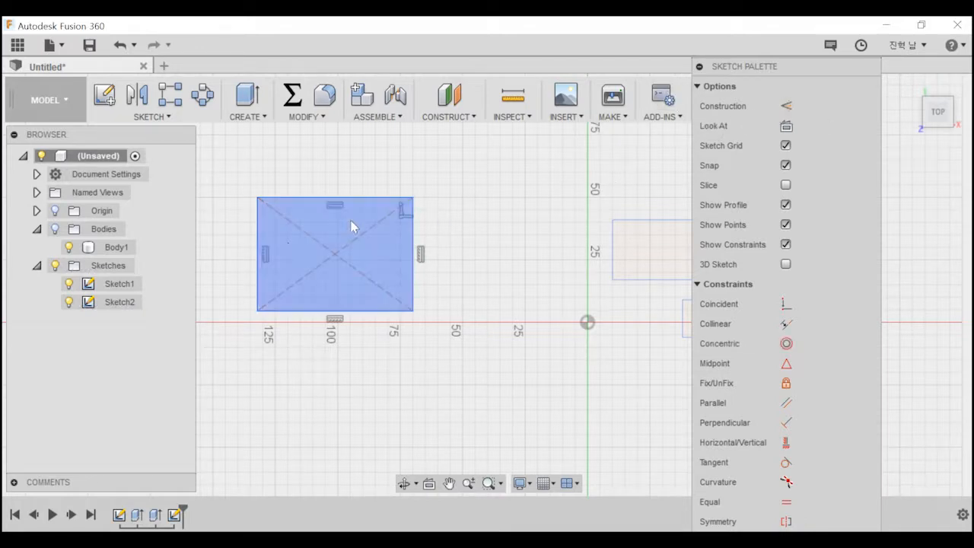
# Delete the horizontal and vertical constraints from the rectangle's four sides.
pyautogui.click(358, 268)
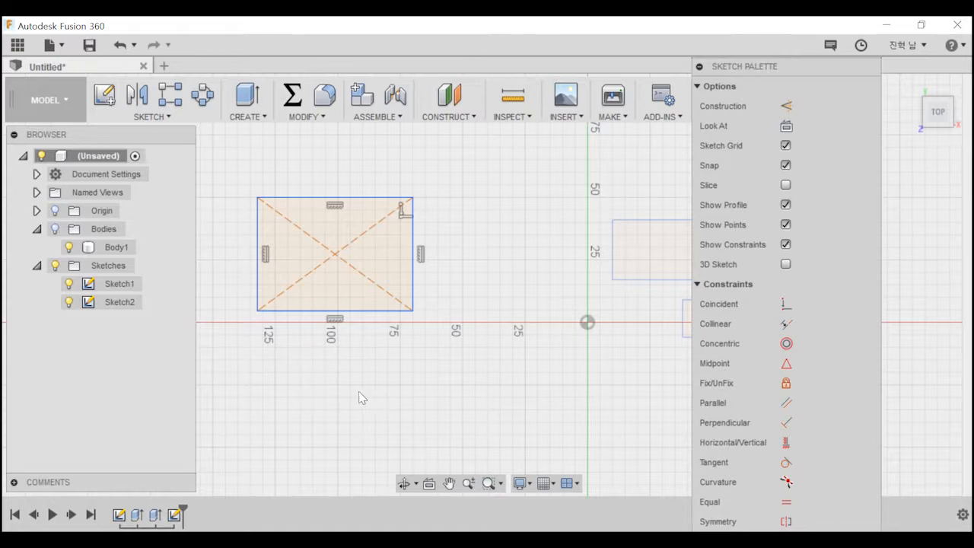
pyautogui.scroll(-5, 429, 384)
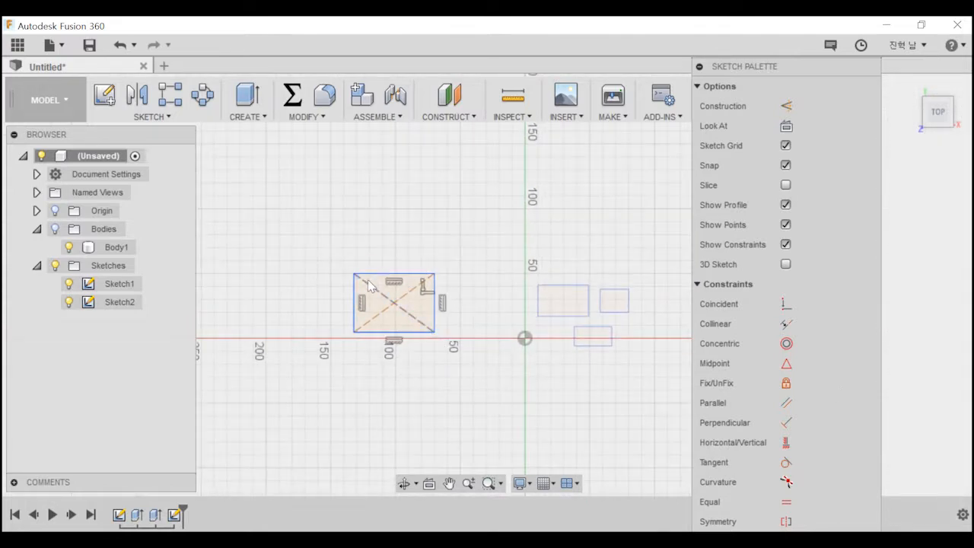
pyautogui.scroll(2, 381, 278)
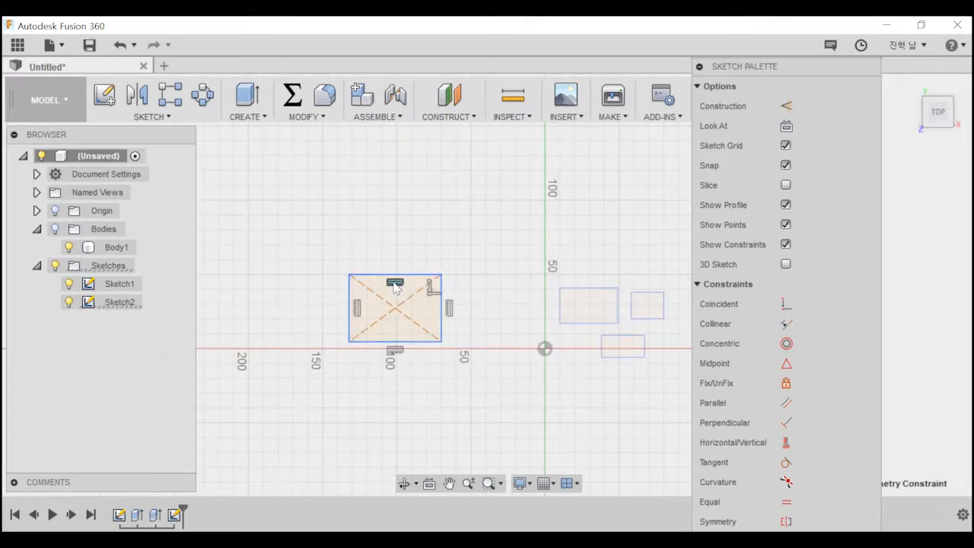
pyautogui.click(431, 309)
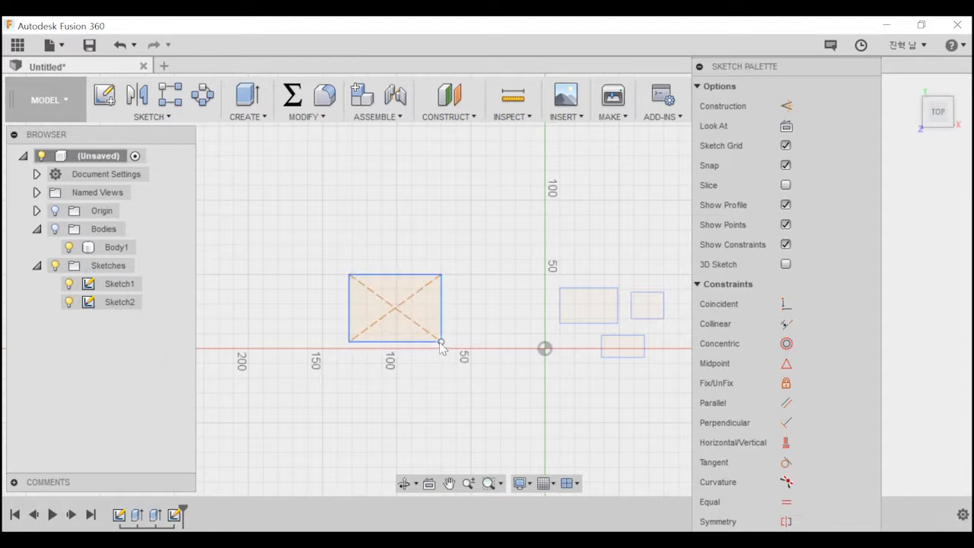
# Pull the rectangle's lower-right corner inward to distort the unconstrained shape, and undo the moves.
pyautogui.moveTo(441, 344); pyautogui.dragTo(416, 318)
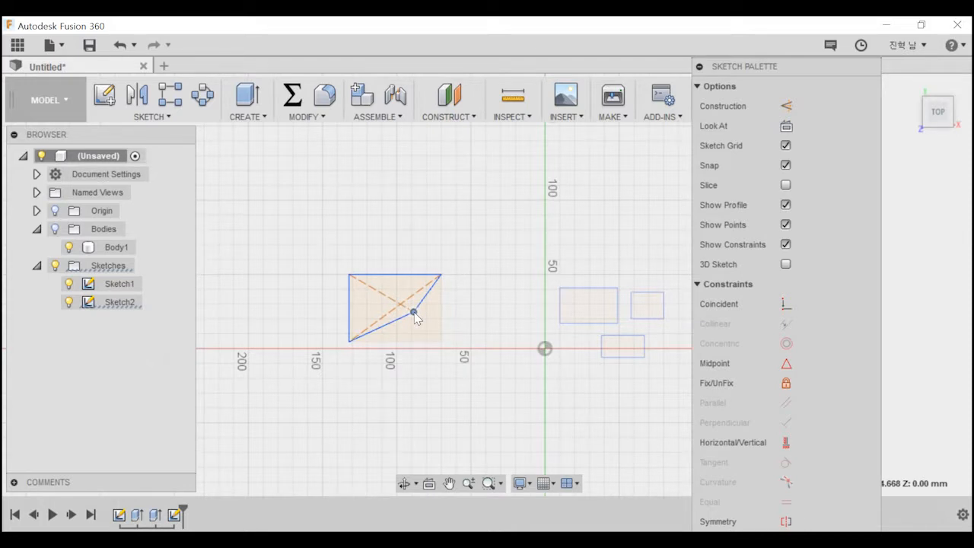
pyautogui.moveTo(416, 318); pyautogui.dragTo(416, 320)
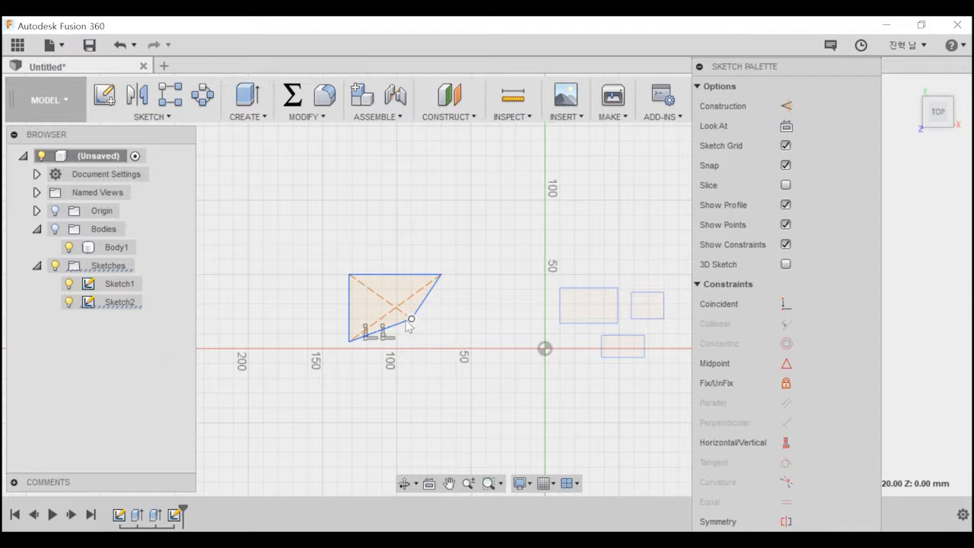
pyautogui.click(406, 321)
pyautogui.moveTo(411, 318); pyautogui.dragTo(441, 341)
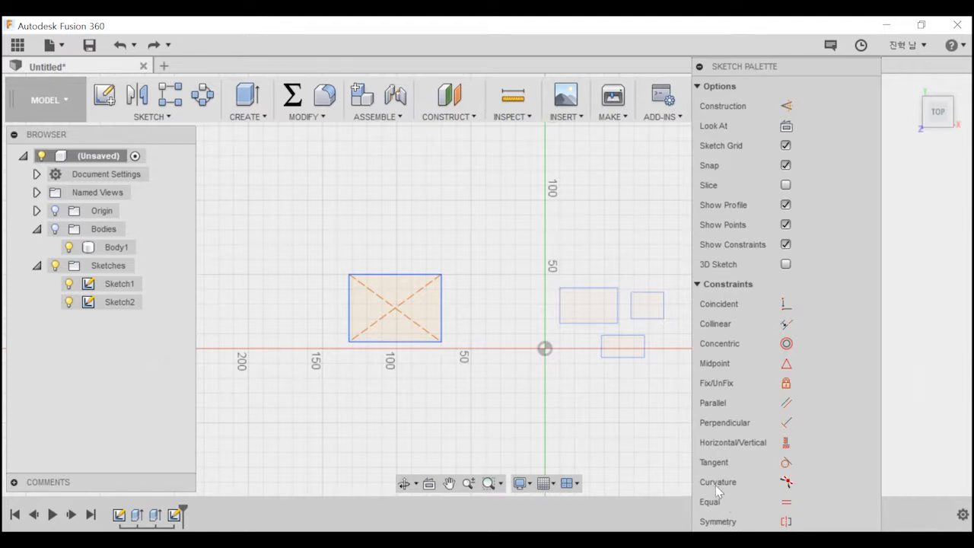
pyautogui.click(595, 323)
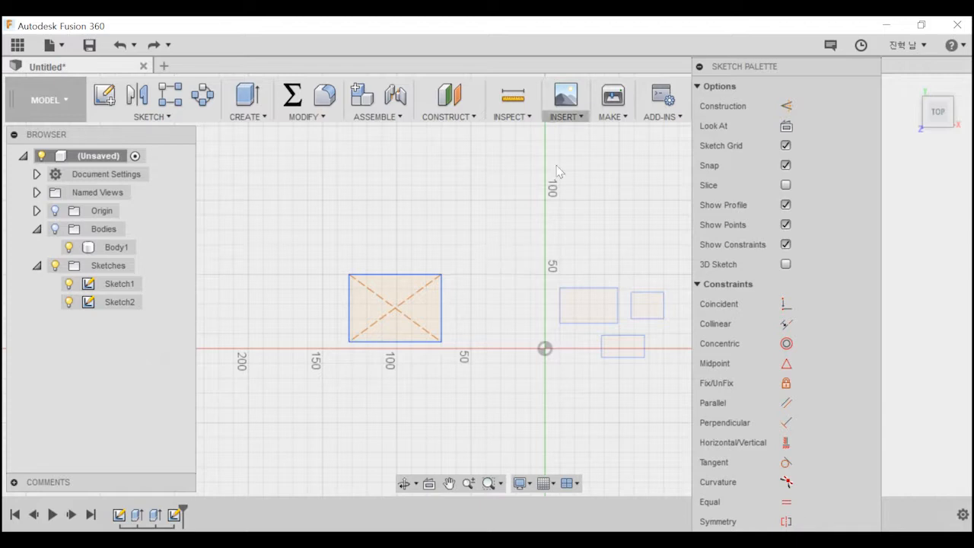
# Draw a large center diameter circle above the rectangle, farther out on the negative X side, without touching the rectangle.
pyautogui.click(160, 118)
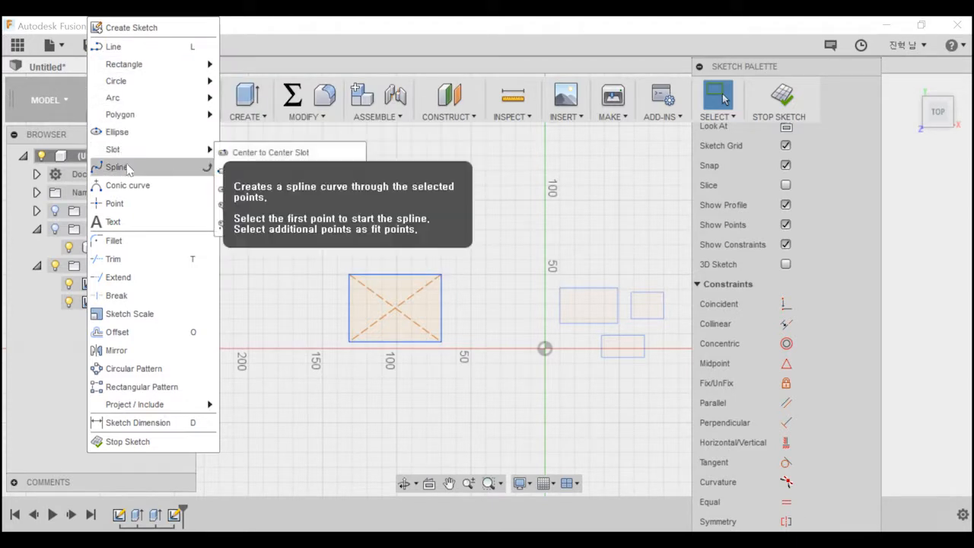
pyautogui.moveTo(142, 87)
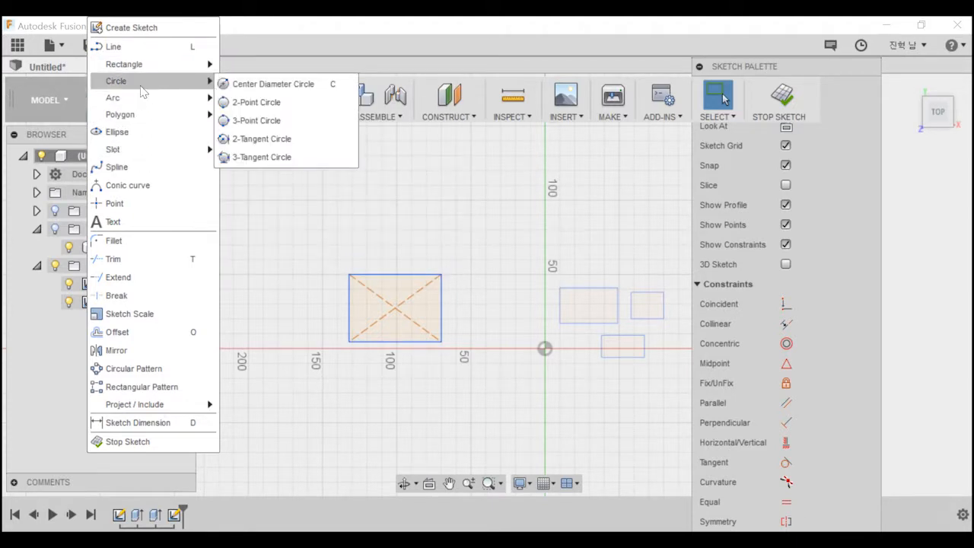
pyautogui.click(289, 84)
pyautogui.click(263, 156)
pyautogui.click(358, 211)
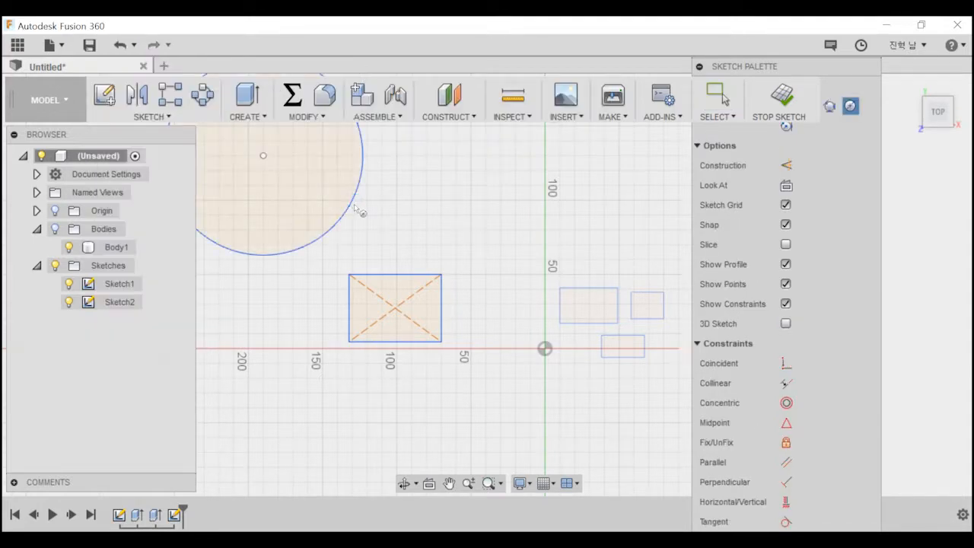
pyautogui.moveTo(362, 183); pyautogui.dragTo(457, 279, button='middle')
pyautogui.scroll(-2, 444, 248)
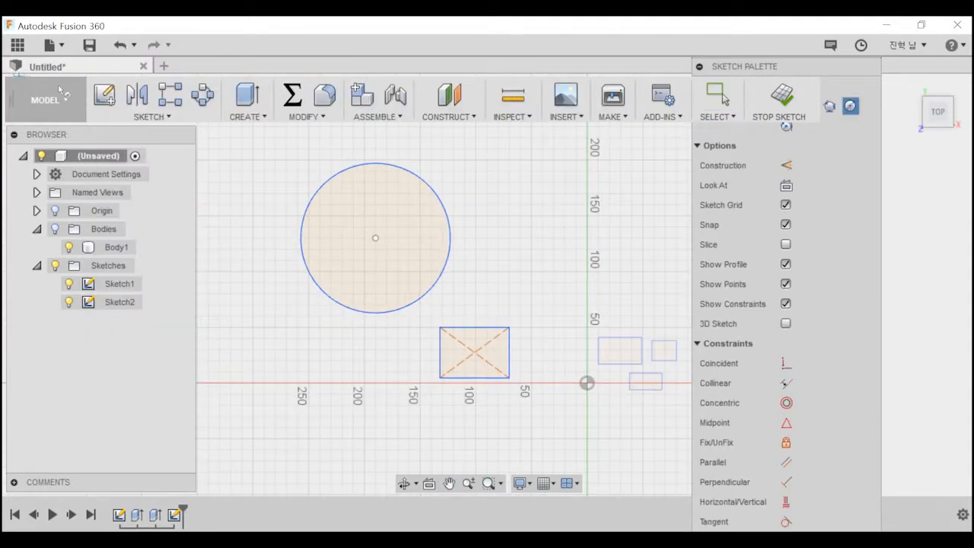
pyautogui.scroll(4, 522, 405)
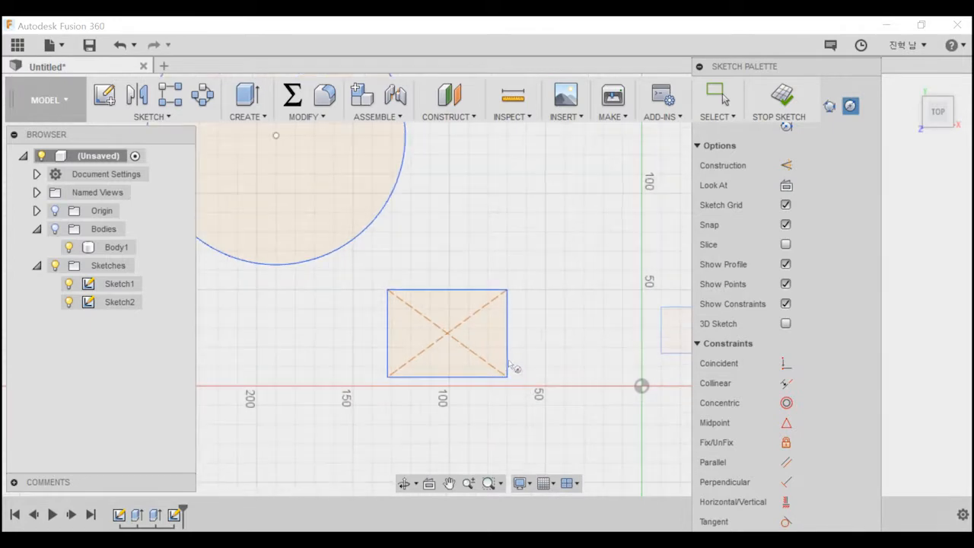
# Apply a 10 mm sketch fillet to the rectangle's upper-left corner.
pyautogui.click(149, 117)
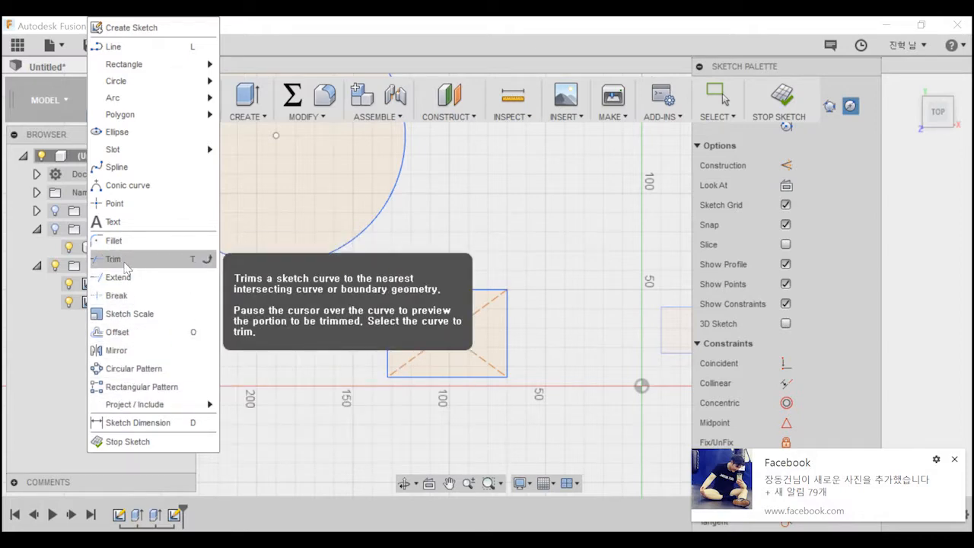
pyautogui.click(114, 240)
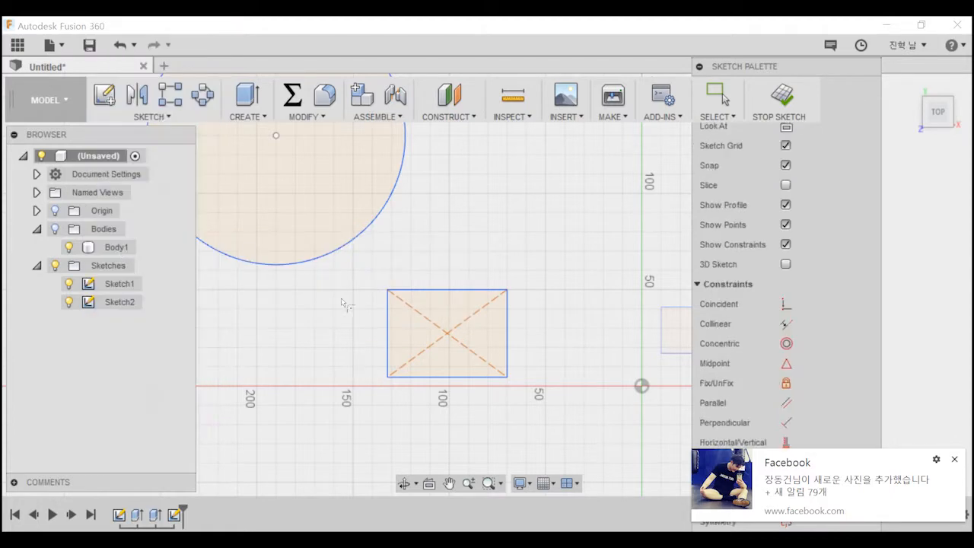
pyautogui.click(391, 293)
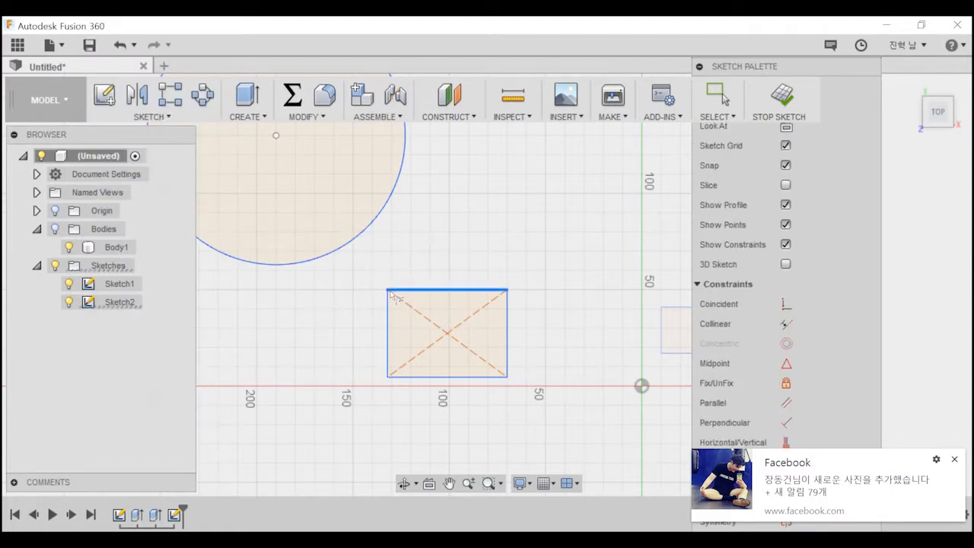
pyautogui.click(388, 300)
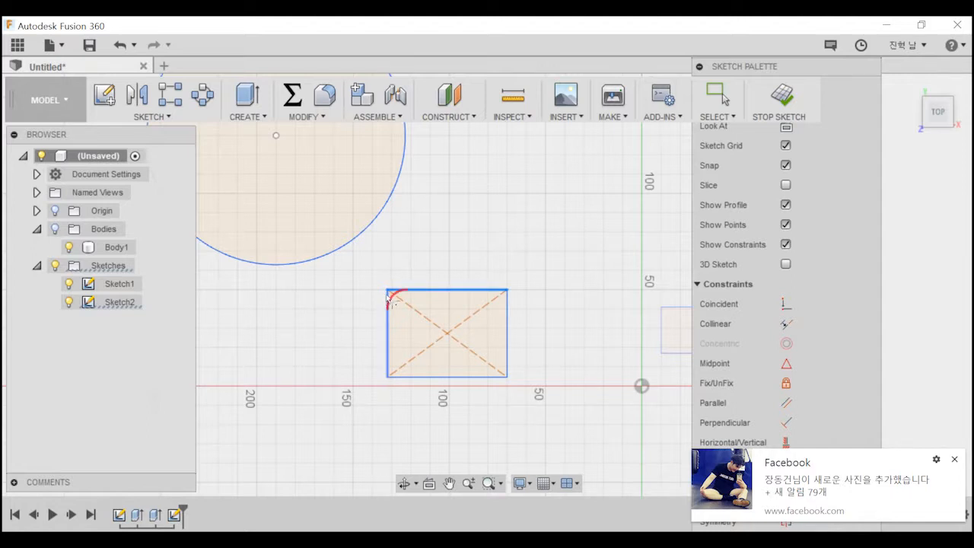
pyautogui.click(389, 300)
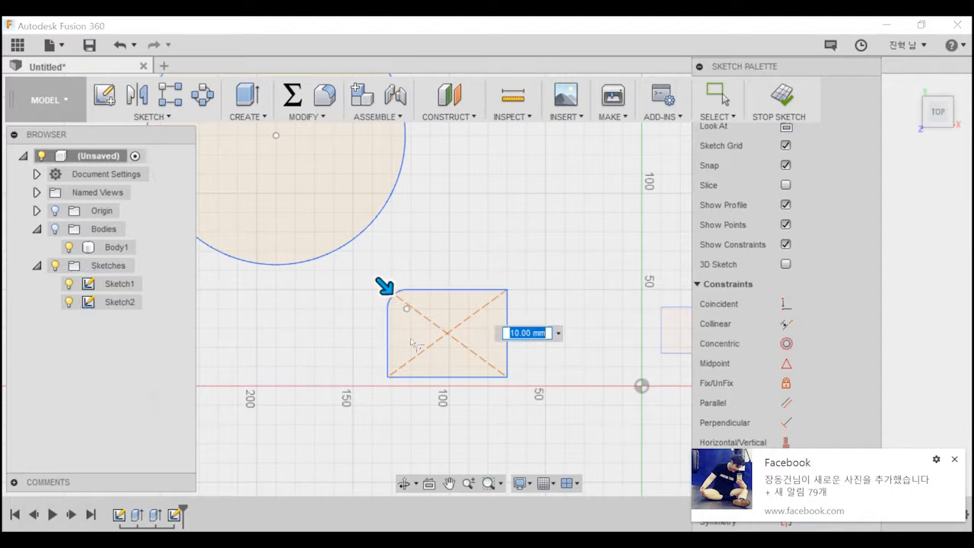
pyautogui.click(496, 290)
pyautogui.click(506, 307)
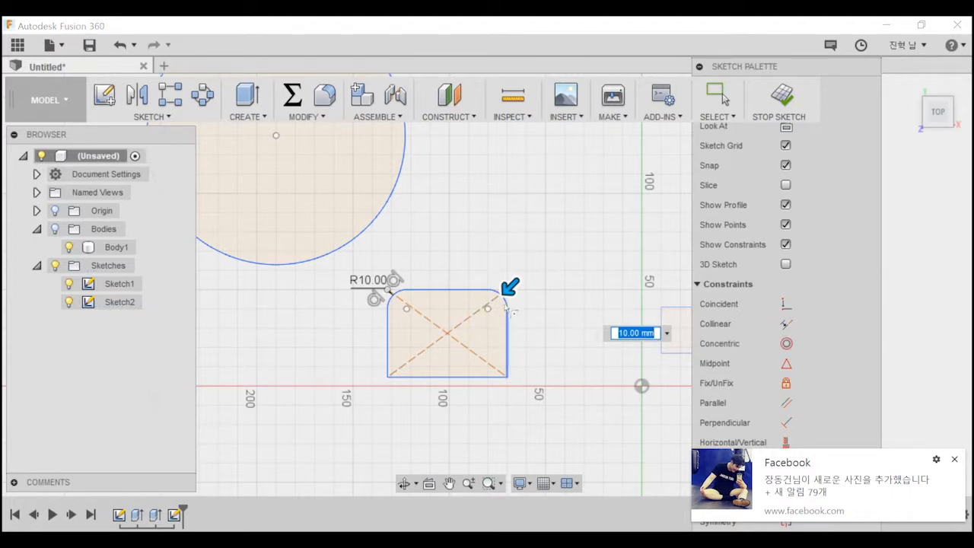
pyautogui.press('Escape')
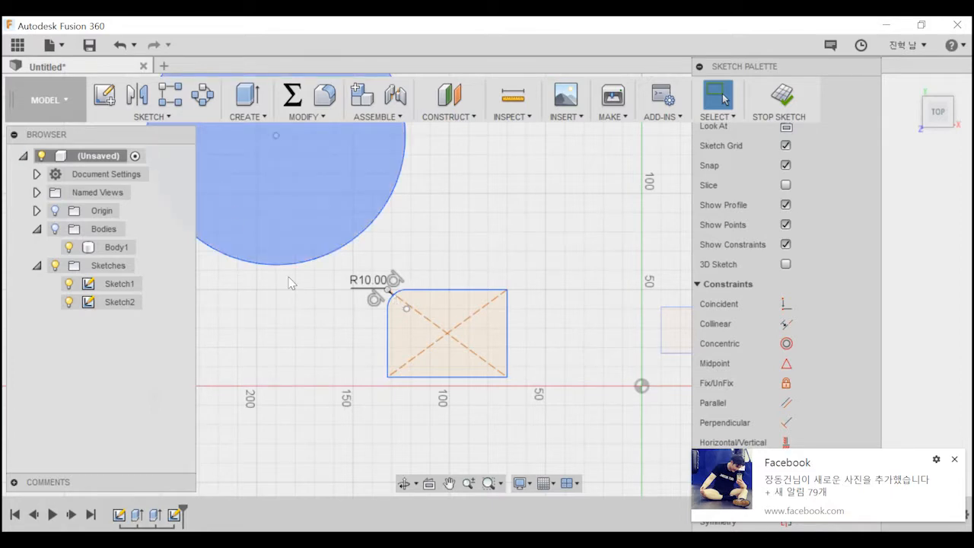
pyautogui.rightClick(395, 298)
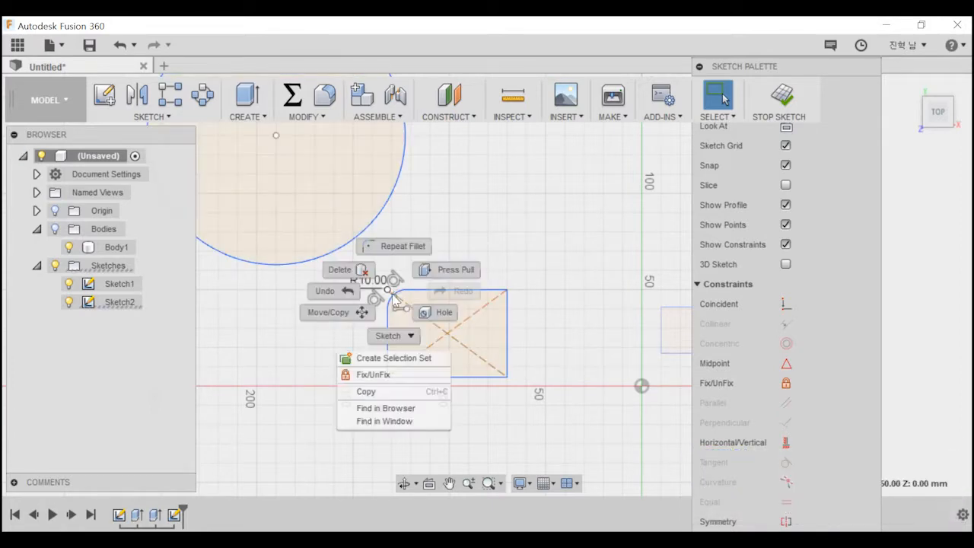
pyautogui.click(392, 297)
pyautogui.click(392, 295)
pyautogui.rightClick(393, 295)
pyautogui.click(480, 225)
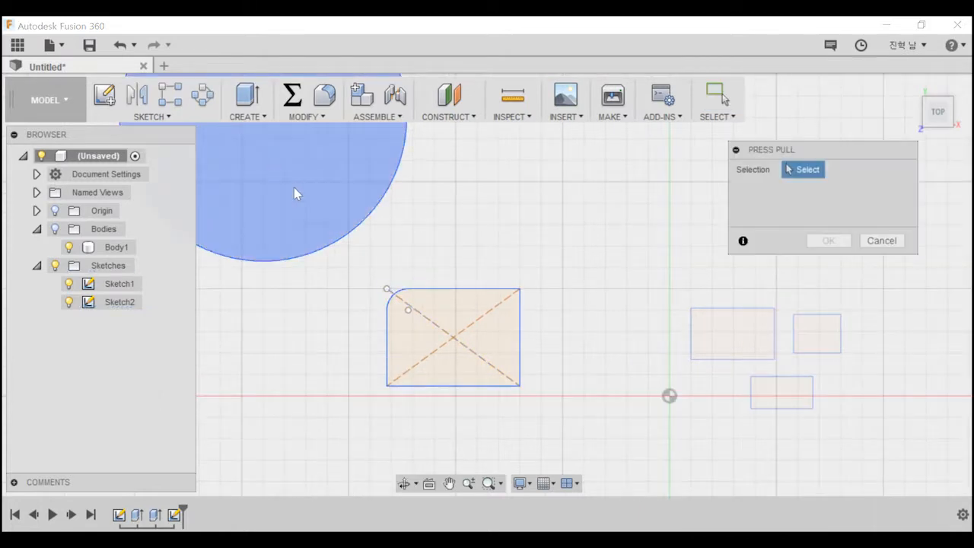
pyautogui.click(882, 240)
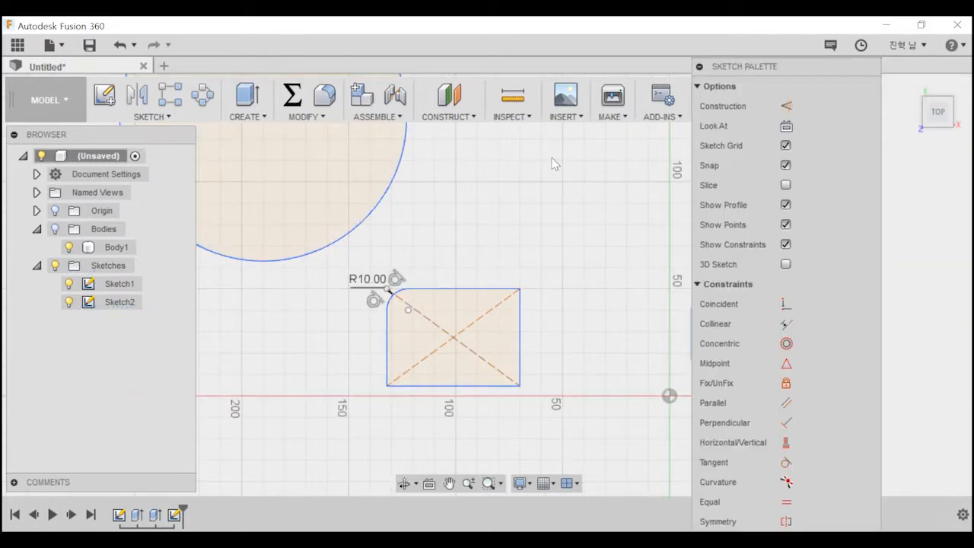
# Try 10 mm sketch fillets on the upper corners of the rectangle with dashed diagonals, and undo them.
pyautogui.click(162, 117)
pyautogui.click(139, 242)
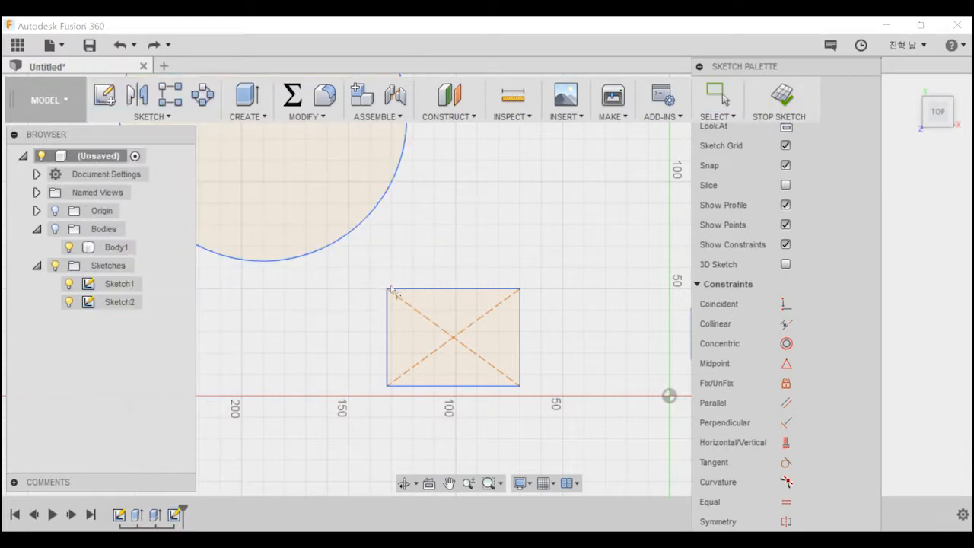
pyautogui.click(388, 303)
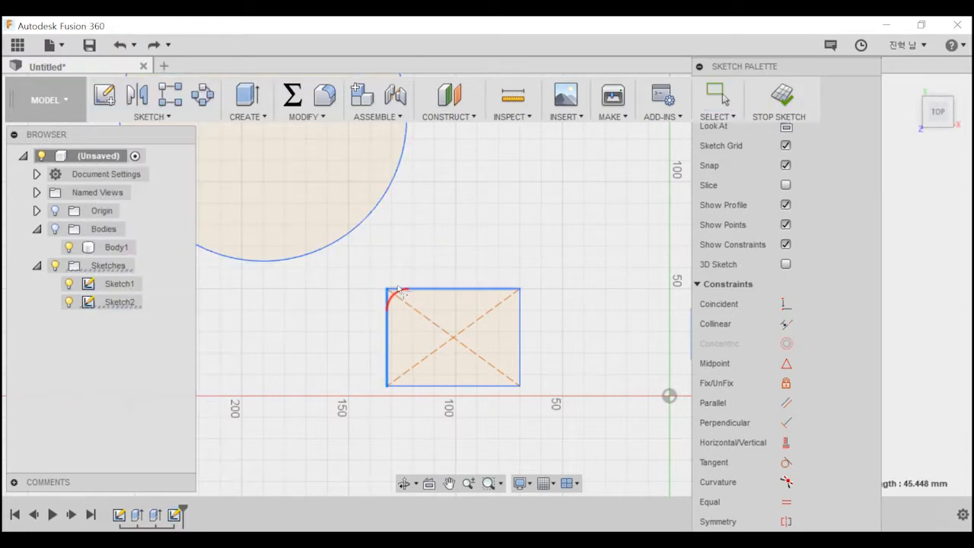
pyautogui.click(398, 289)
pyautogui.press('Return')
pyautogui.click(509, 290)
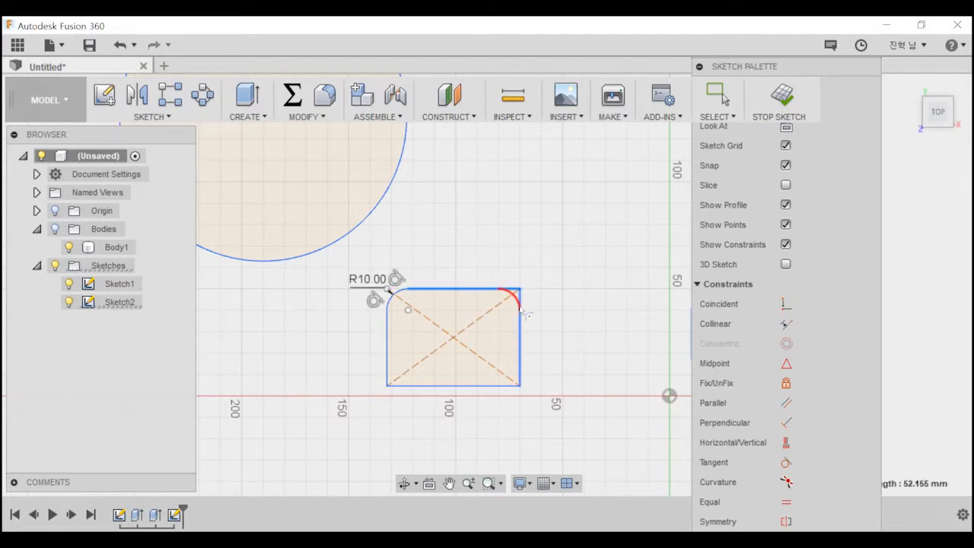
pyautogui.click(521, 311)
pyautogui.moveTo(523, 285); pyautogui.dragTo(474, 344)
pyautogui.press('Escape')
pyautogui.hotkey('ctrl', 'z')
# Open Sketch1, which holds the three small rectangles, for editing.
pyautogui.moveTo(541, 279)
pyautogui.mouseDown(button='middle')
pyautogui.moveTo(466, 281)
pyautogui.moveTo(365, 318)
pyautogui.mouseUp(button='middle')
pyautogui.scroll(1, 710, 220)
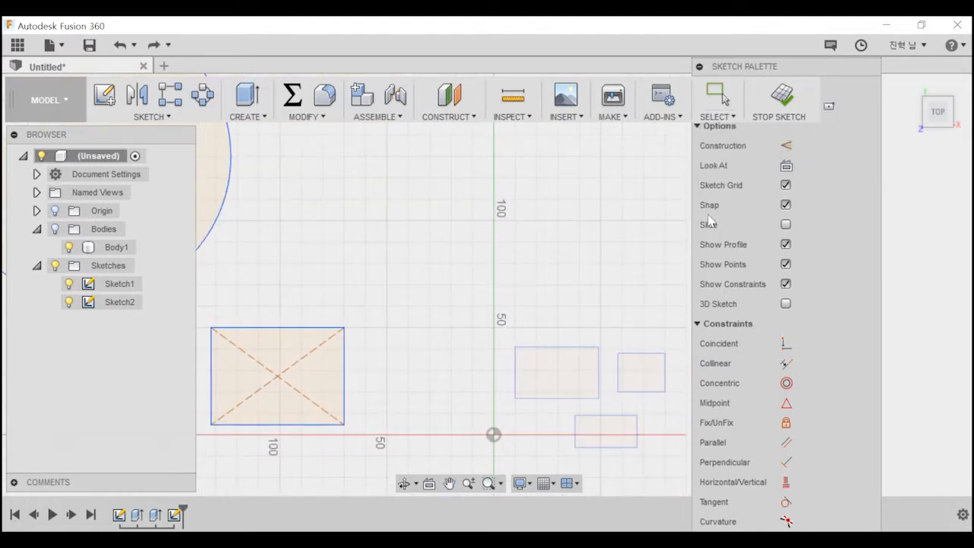
pyautogui.click(325, 240)
pyautogui.press('Escape')
pyautogui.moveTo(545, 259)
pyautogui.mouseDown(button='middle')
pyautogui.moveTo(428, 209)
pyautogui.moveTo(372, 142)
pyautogui.mouseUp(button='middle')
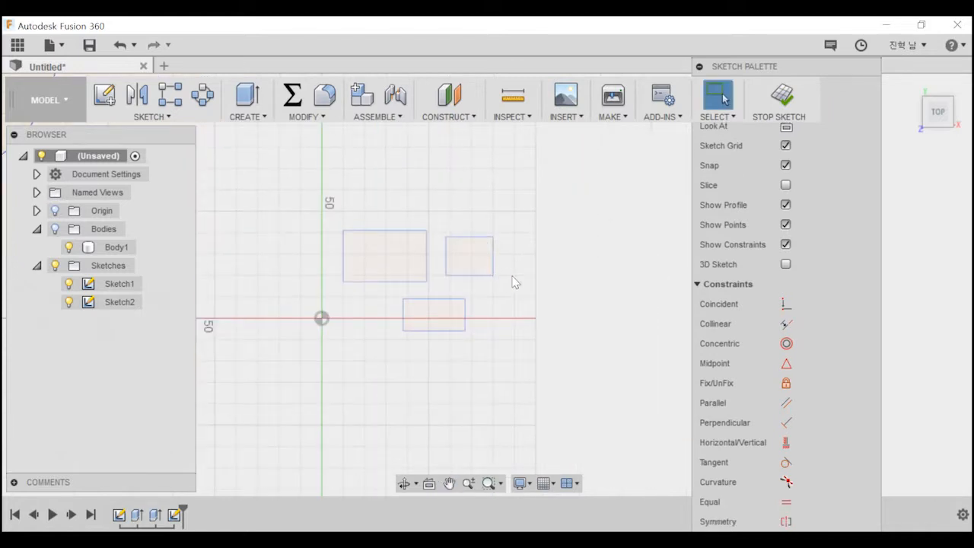
pyautogui.rightClick(119, 289)
pyautogui.click(192, 329)
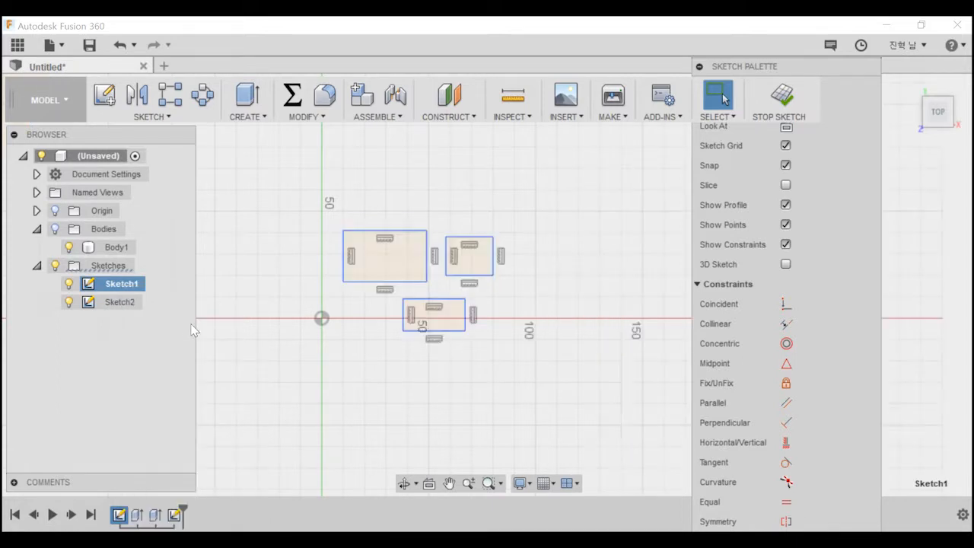
# Apply 10 mm sketch fillets to both upper corners of the largest rectangle.
pyautogui.click(156, 119)
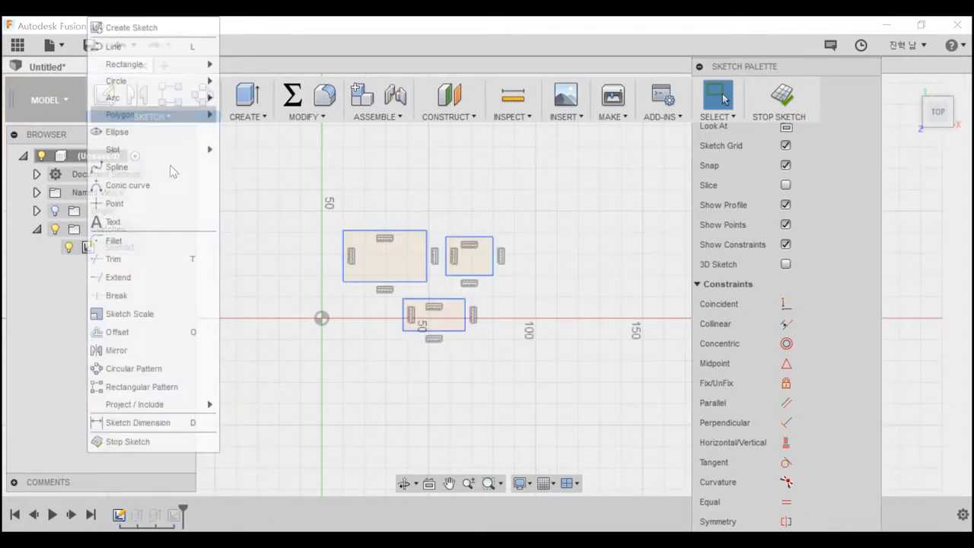
pyautogui.click(175, 241)
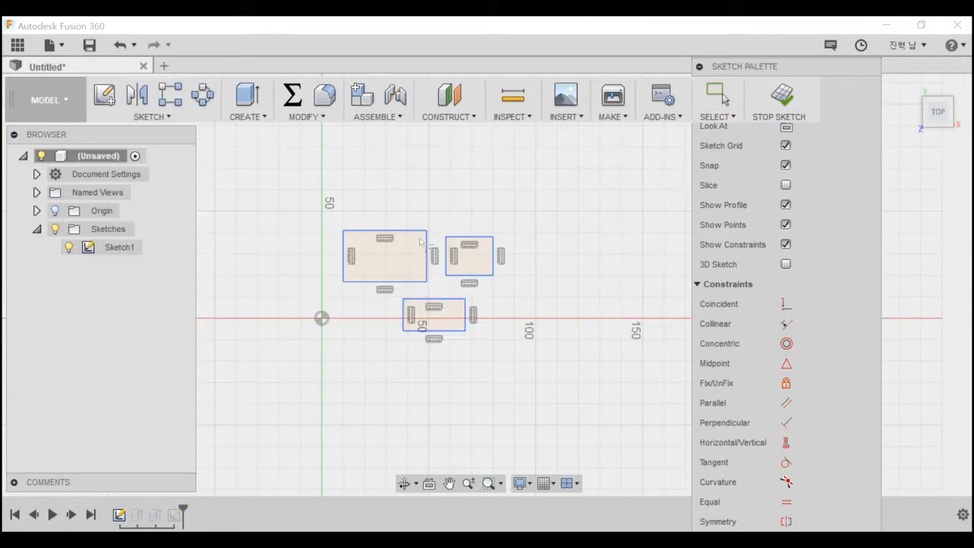
pyautogui.click(346, 242)
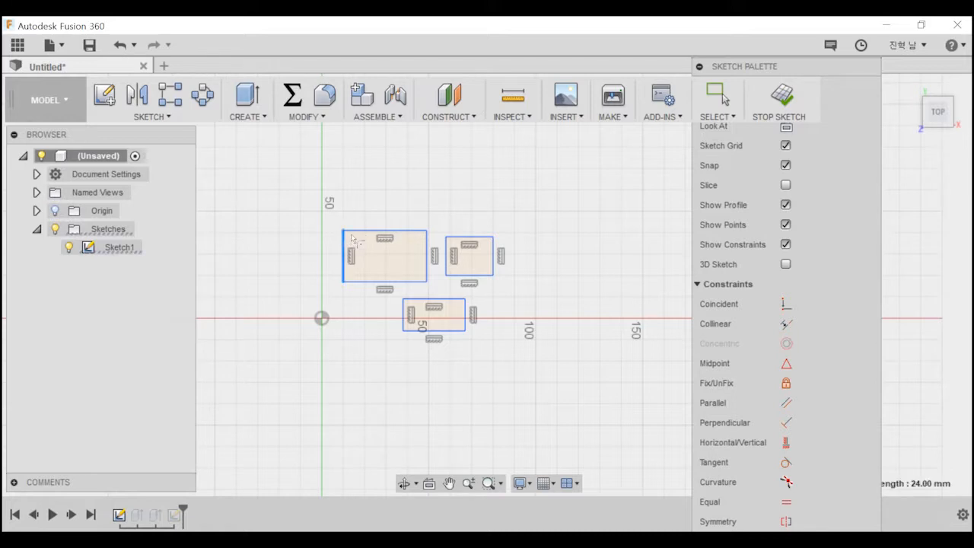
pyautogui.click(367, 231)
pyautogui.click(403, 230)
pyautogui.click(427, 245)
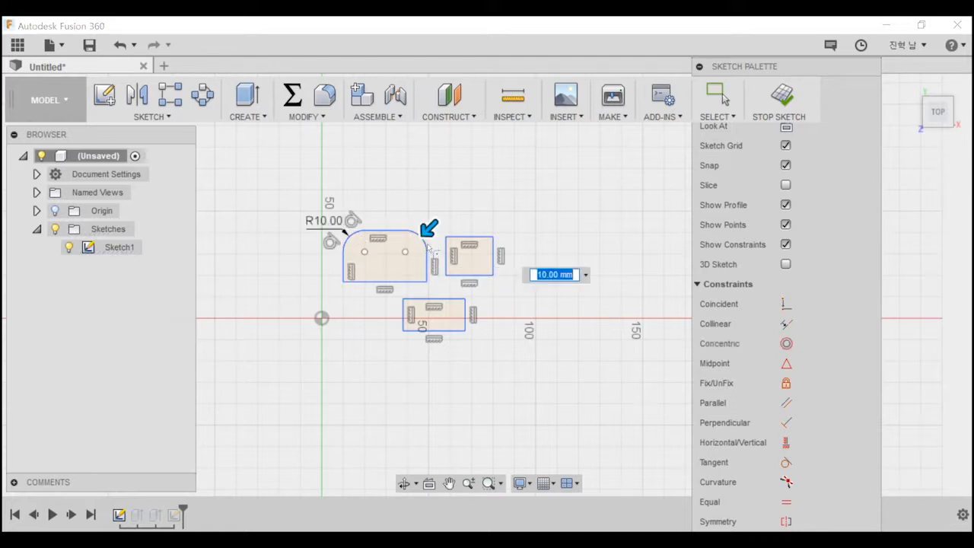
# Try enlarging the two corner fillets to a 20 mm and a 105 mm radius, and cancel the fillets.
pyautogui.moveTo(415, 236)
pyautogui.mouseDown()
pyautogui.moveTo(423, 231)
pyautogui.moveTo(397, 263)
pyautogui.moveTo(426, 248)
pyautogui.moveTo(402, 241)
pyautogui.moveTo(424, 233)
pyautogui.mouseUp()
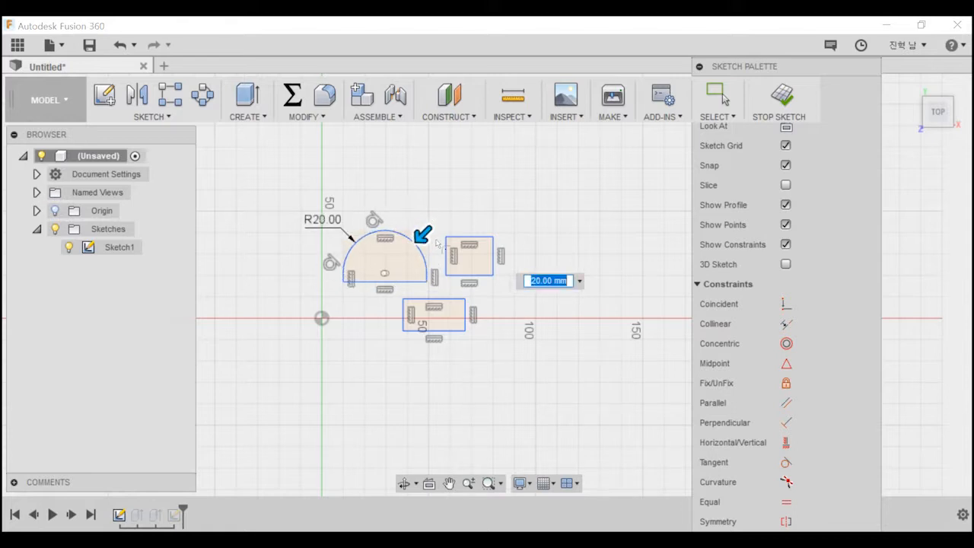
pyautogui.scroll(4, 437, 242)
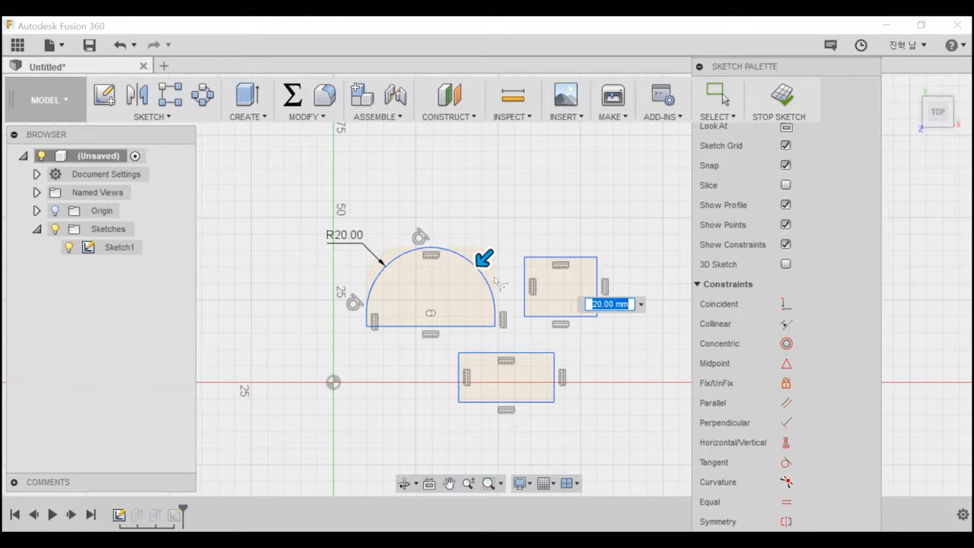
pyautogui.moveTo(491, 263); pyautogui.dragTo(412, 351)
pyautogui.scroll(-3, 412, 351)
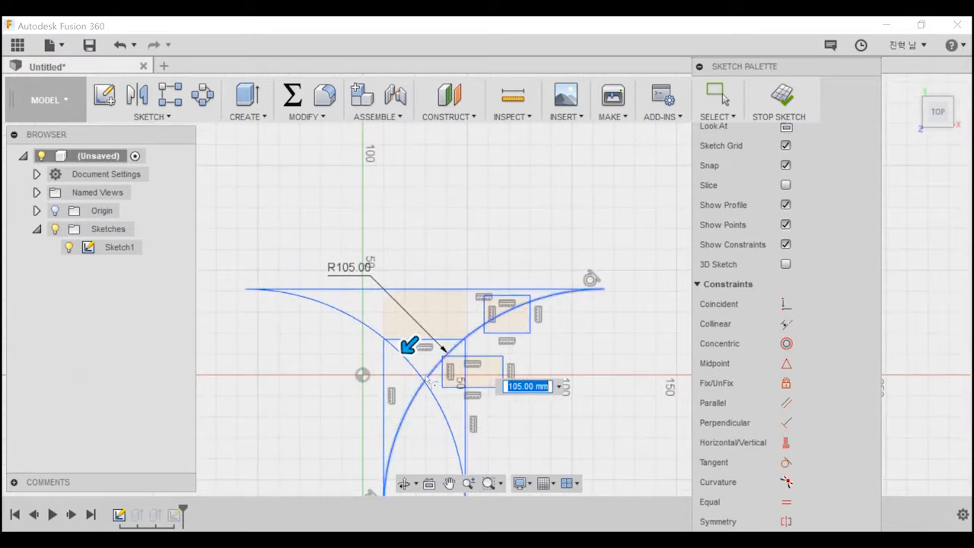
pyautogui.press('Escape')
pyautogui.press('Escape')
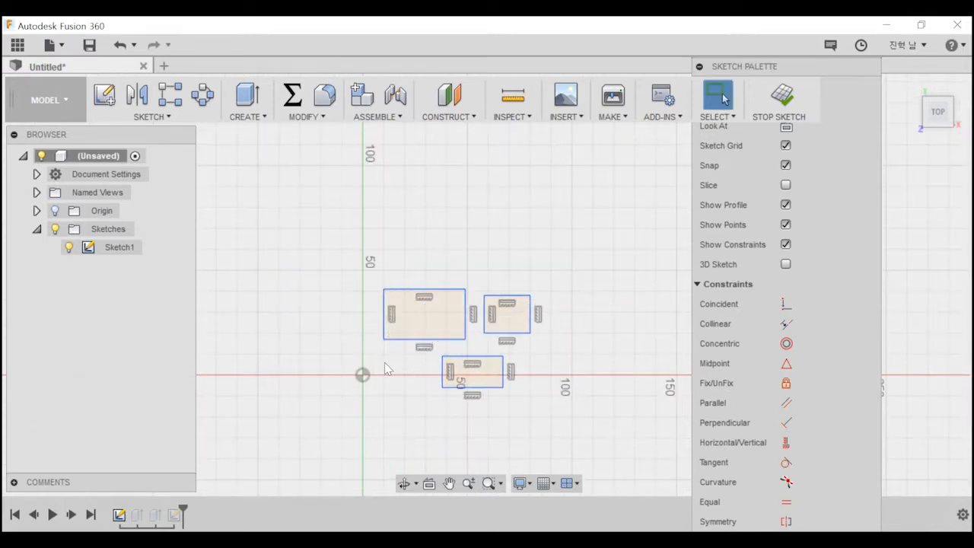
# Delete the largest of the three rectangles from the sketch.
pyautogui.moveTo(354, 271)
pyautogui.mouseDown()
pyautogui.moveTo(446, 319)
pyautogui.moveTo(474, 342)
pyautogui.moveTo(466, 352)
pyautogui.mouseUp()
pyautogui.press('Delete')
pyautogui.moveTo(396, 274); pyautogui.dragTo(496, 301, button='middle')
# Trim away the top edge of the smaller rectangle above the X axis.
pyautogui.scroll(3, 415, 285)
pyautogui.scroll(-1, 624, 353)
pyautogui.scroll(-1, 623, 348)
pyautogui.moveTo(549, 332); pyautogui.dragTo(396, 285, button='middle')
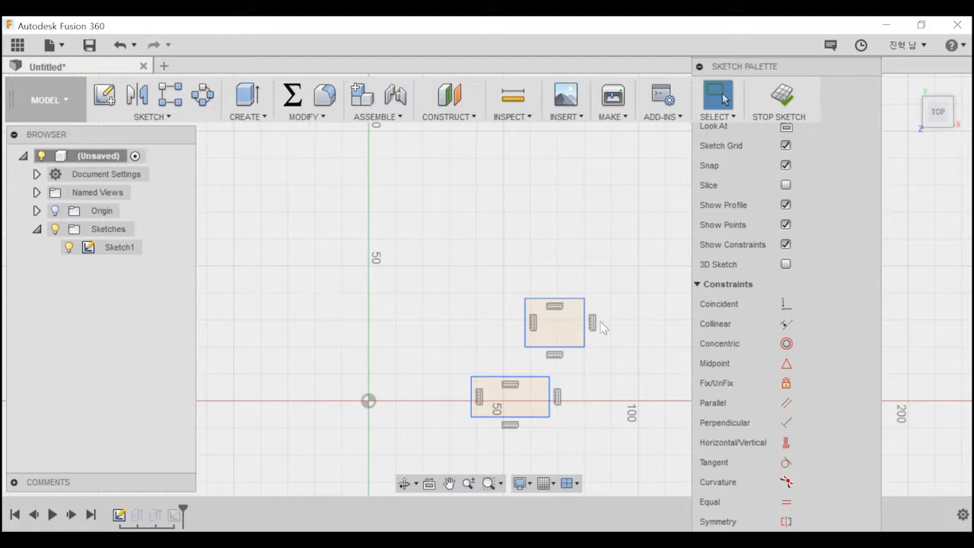
pyautogui.click(151, 116)
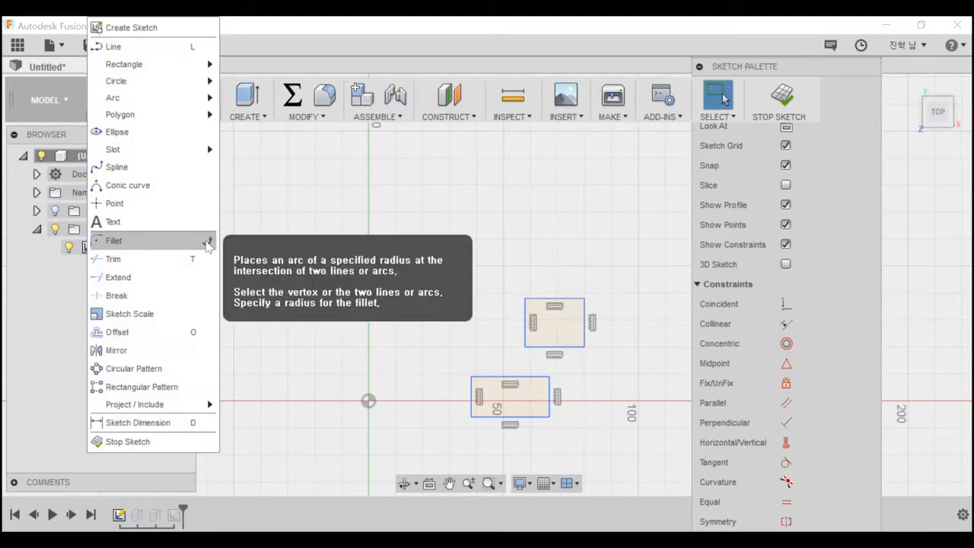
pyautogui.click(136, 259)
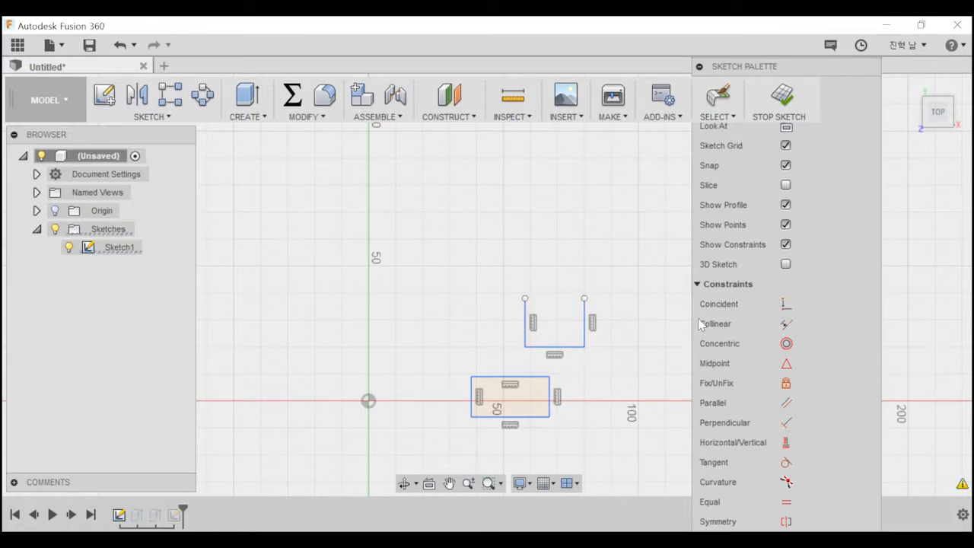
# Close the trimmed rectangle's open top with an outward-bulging 3-Point Arc between its two free endpoints.
pyautogui.click(151, 116)
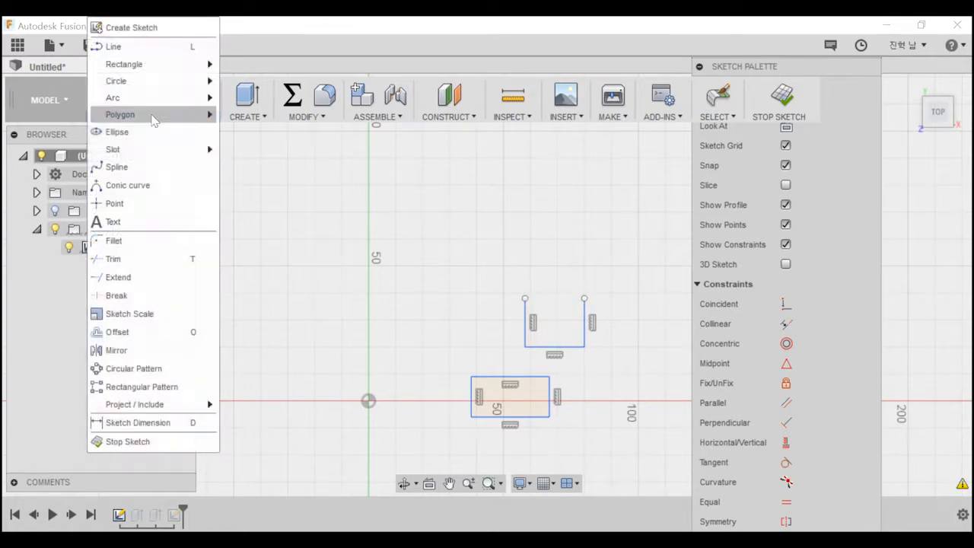
pyautogui.moveTo(148, 90)
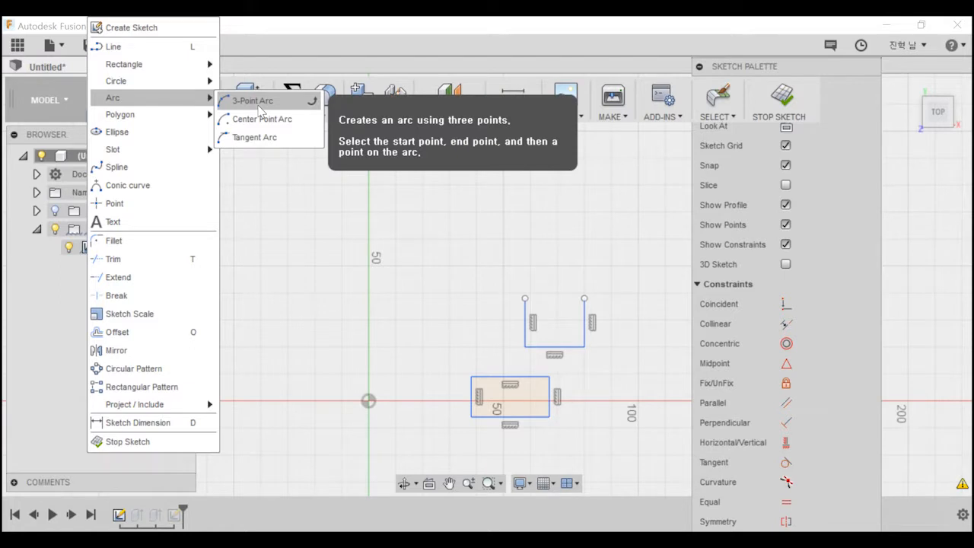
pyautogui.click(259, 106)
pyautogui.click(525, 298)
pyautogui.click(585, 298)
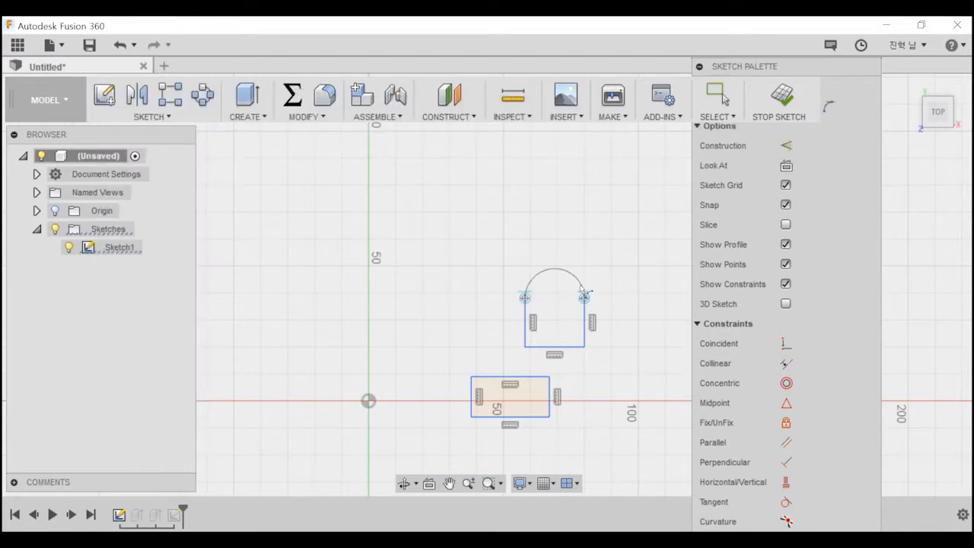
pyautogui.click(582, 292)
pyautogui.moveTo(611, 371); pyautogui.dragTo(560, 371, button='middle')
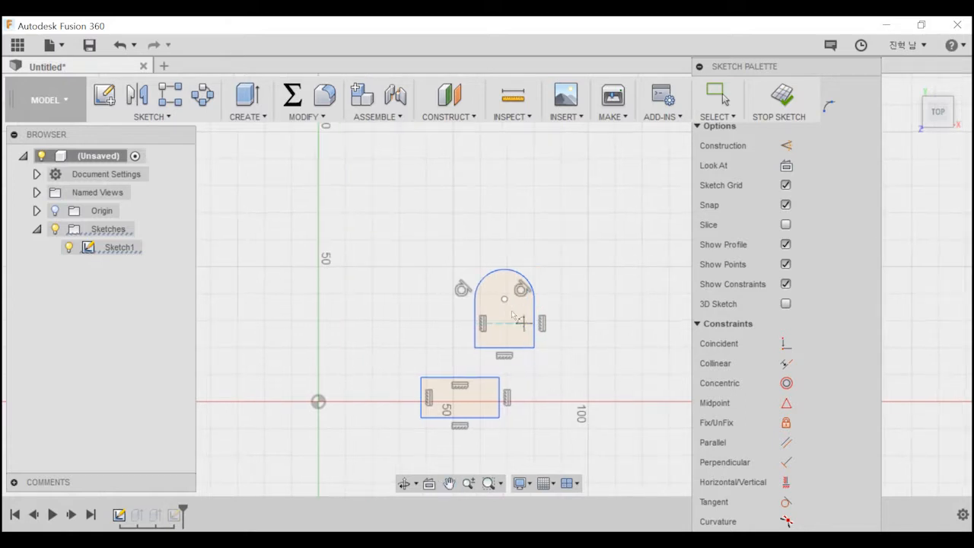
pyautogui.press('Escape')
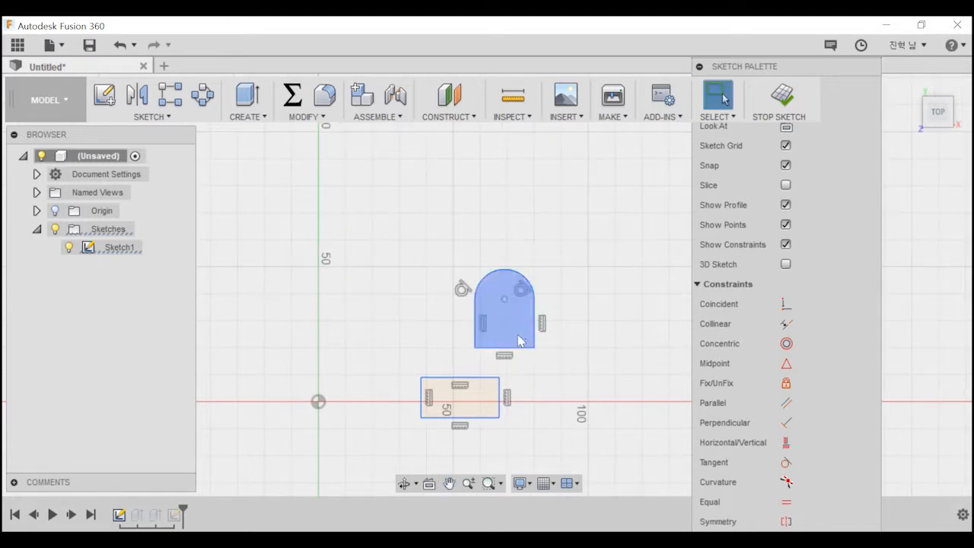
# Try extruding the arched profile 100 mm as a new body with an outward taper of about 30 degrees, and cancel.
pyautogui.click(495, 320)
pyautogui.press('e')
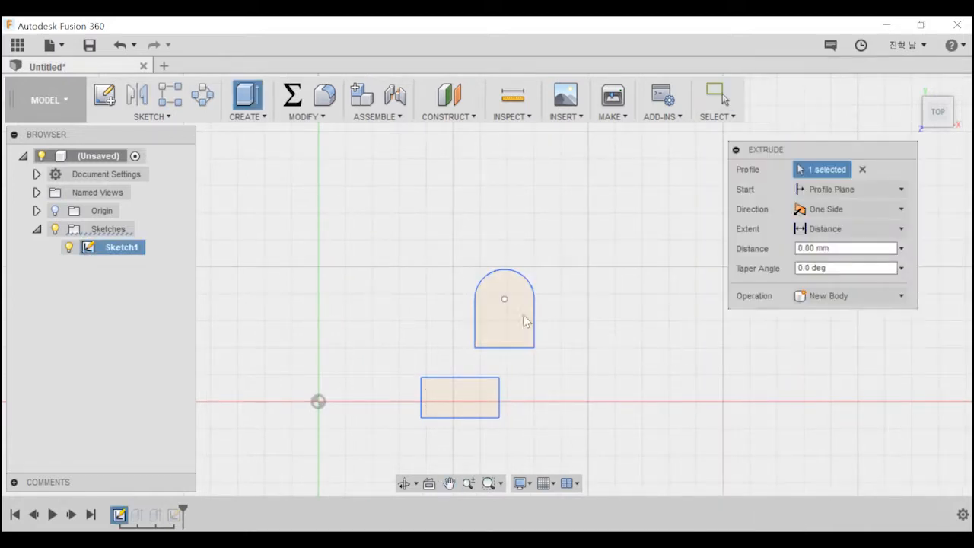
pyautogui.moveTo(503, 305); pyautogui.dragTo(507, 231)
pyautogui.moveTo(583, 372); pyautogui.dragTo(523, 267, button='middle')
pyautogui.moveTo(640, 246); pyautogui.dragTo(567, 360, button='middle')
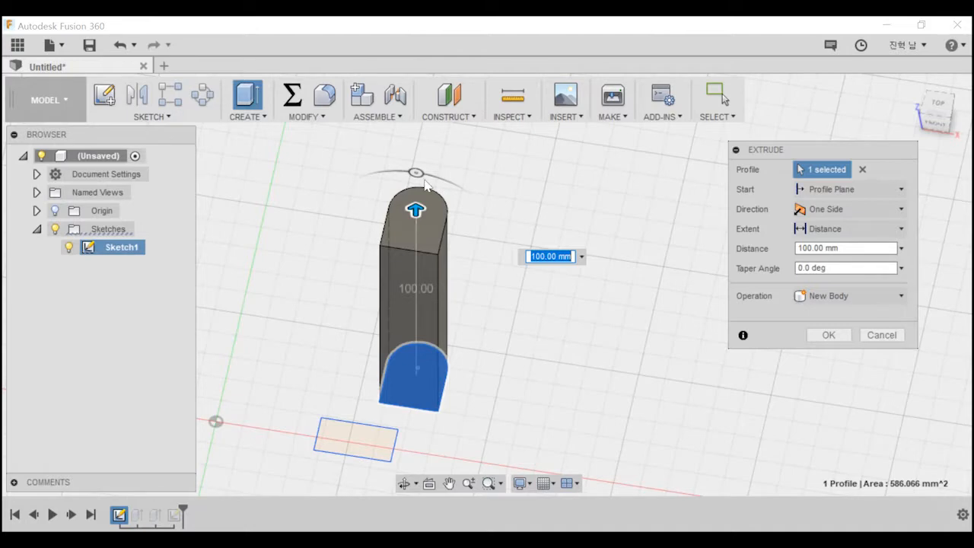
pyautogui.moveTo(416, 173); pyautogui.dragTo(387, 167)
pyautogui.keyDown('shift'); pyautogui.moveTo(387, 168); pyautogui.dragTo(487, 259, button='middle'); pyautogui.keyUp('shift')
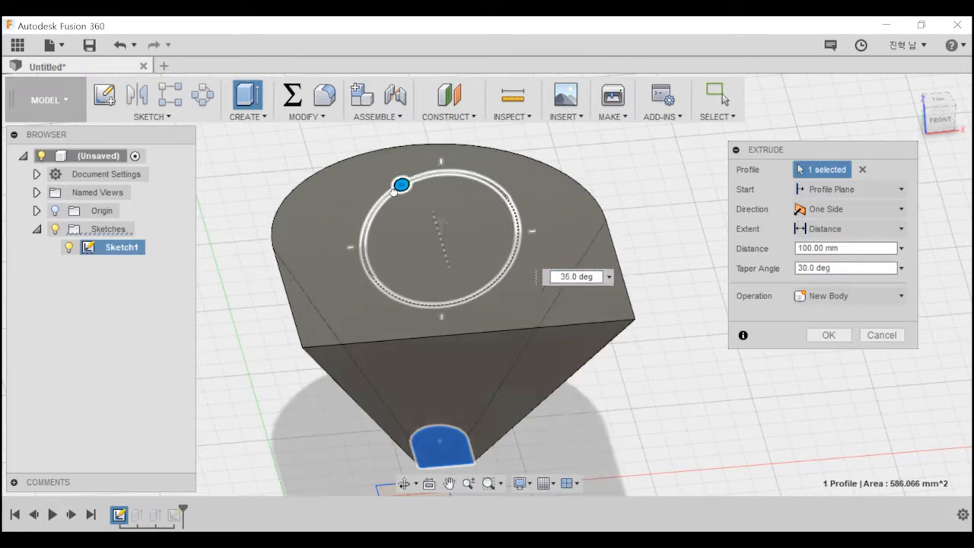
pyautogui.press('Escape')
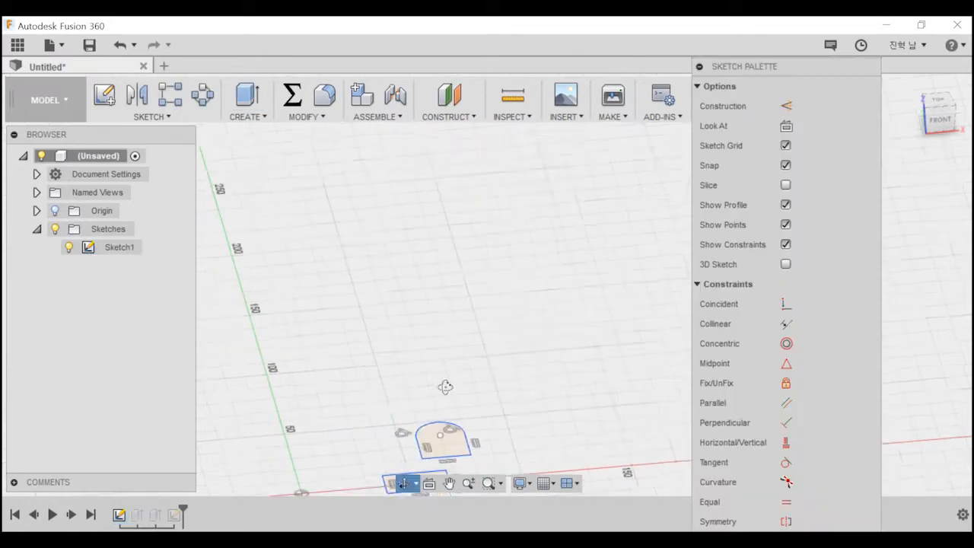
# Offset the arched profile's whole outline outward by about 4.1 mm using chain selection.
pyautogui.click(153, 116)
pyautogui.moveTo(186, 122)
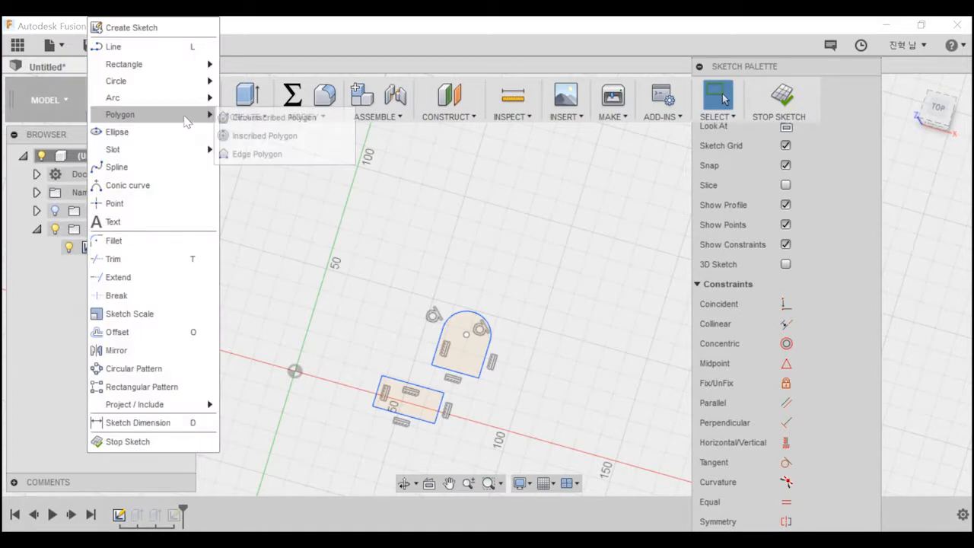
pyautogui.click(179, 332)
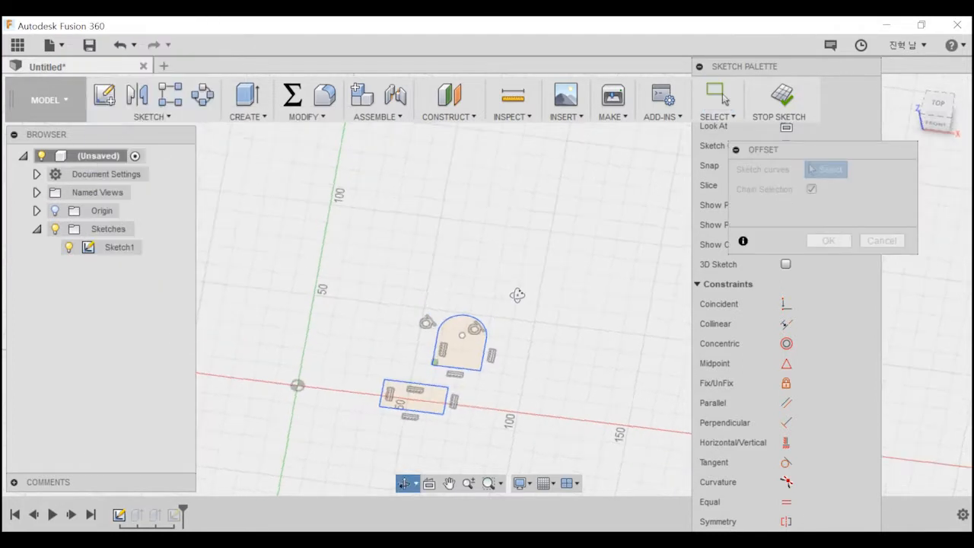
pyautogui.click(490, 358)
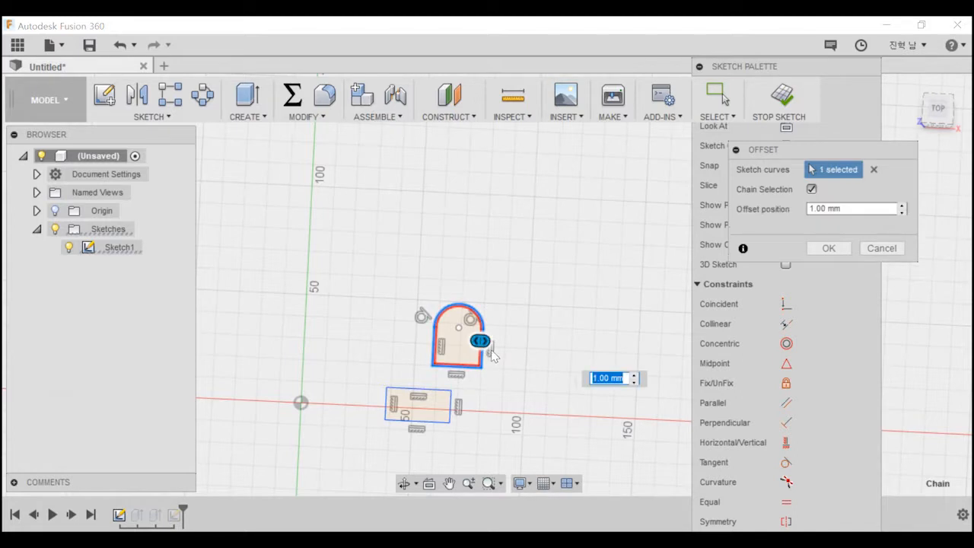
pyautogui.moveTo(485, 343); pyautogui.dragTo(492, 341)
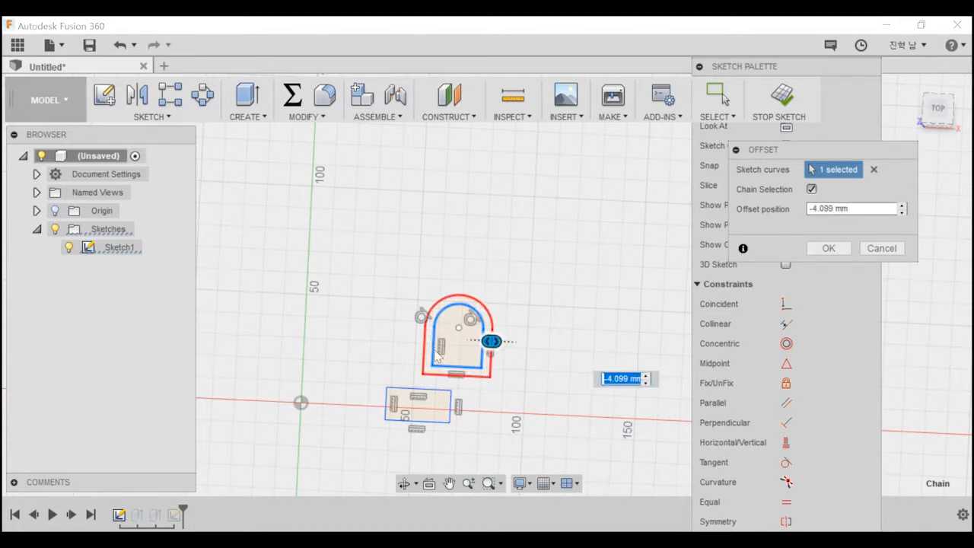
pyautogui.click(828, 248)
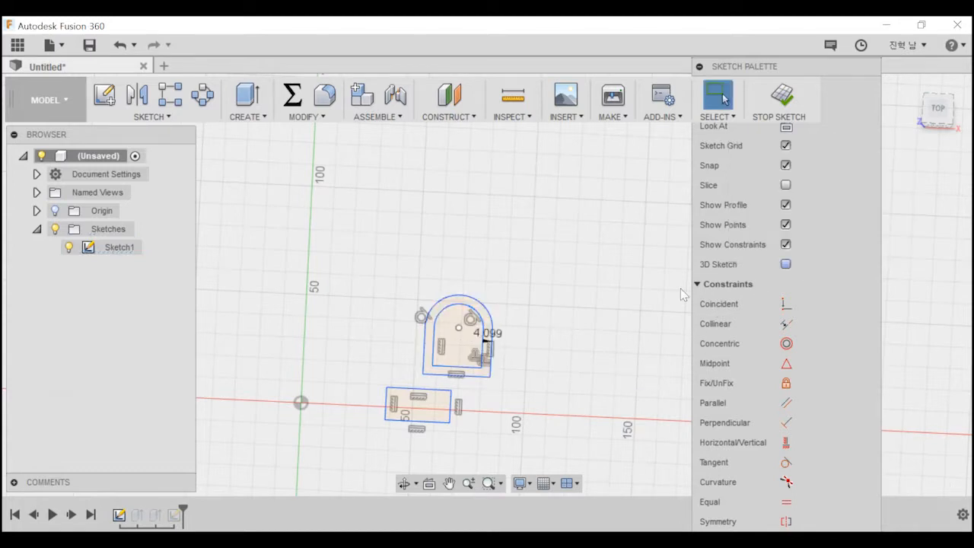
pyautogui.click(488, 323)
pyautogui.scroll(3, 487, 328)
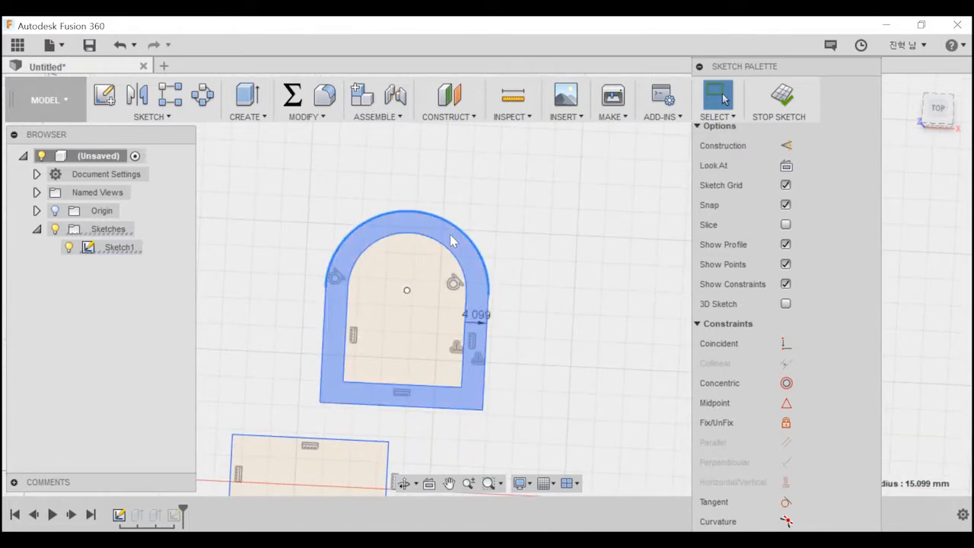
# Try extruding the arched ring profile 25 mm as a new body, with the inner profile added to the selection.
pyautogui.press('e')
pyautogui.click(335, 297)
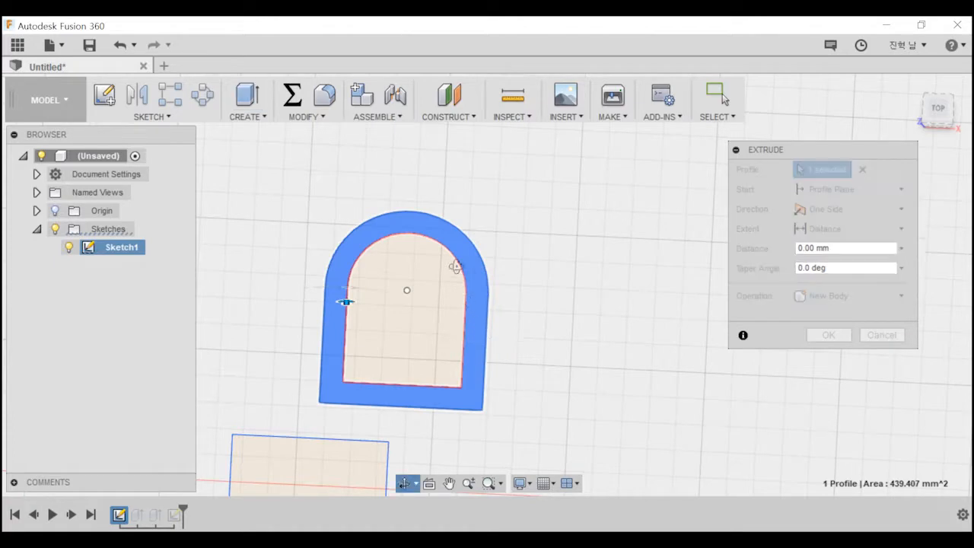
pyautogui.moveTo(362, 316); pyautogui.dragTo(363, 259)
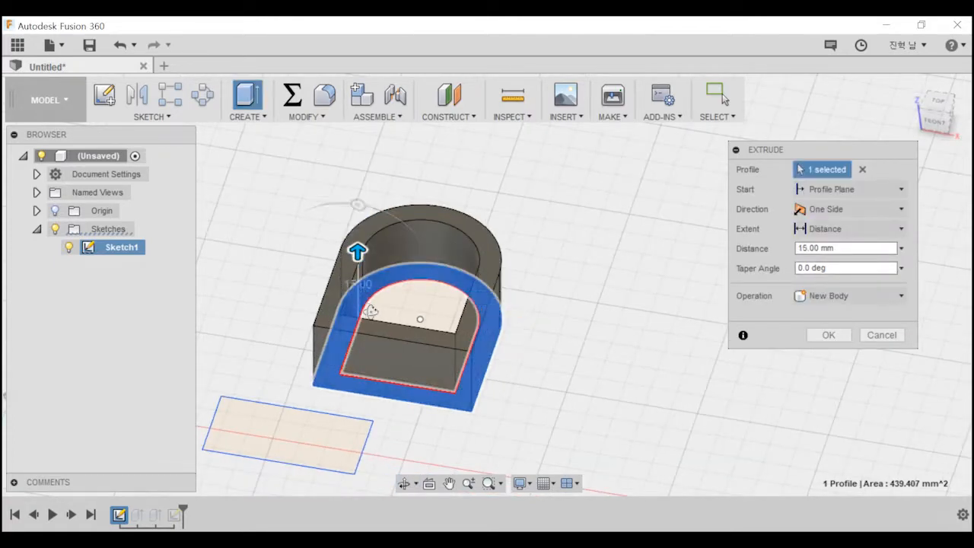
pyautogui.keyDown('shift'); pyautogui.moveTo(370, 309); pyautogui.dragTo(395, 360, button='middle'); pyautogui.keyUp('shift')
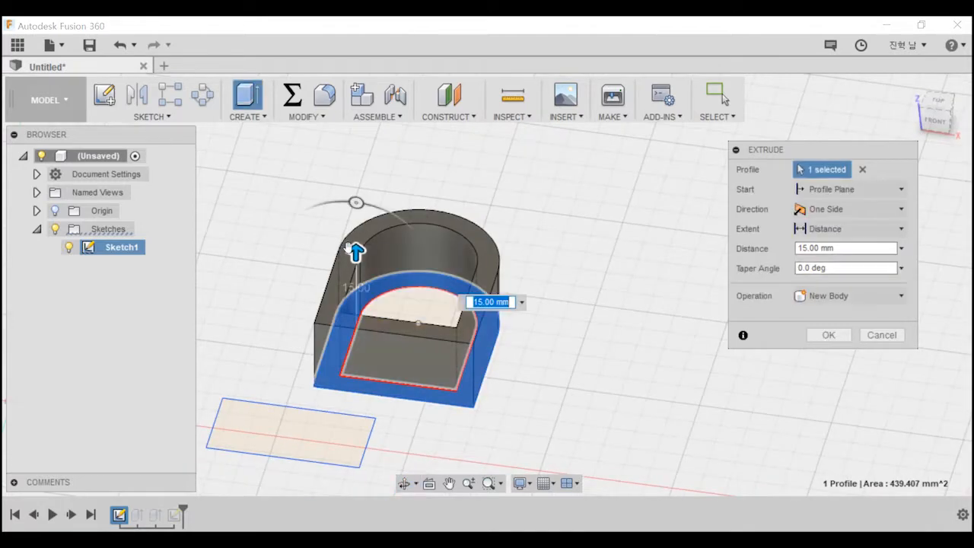
pyautogui.write('25')
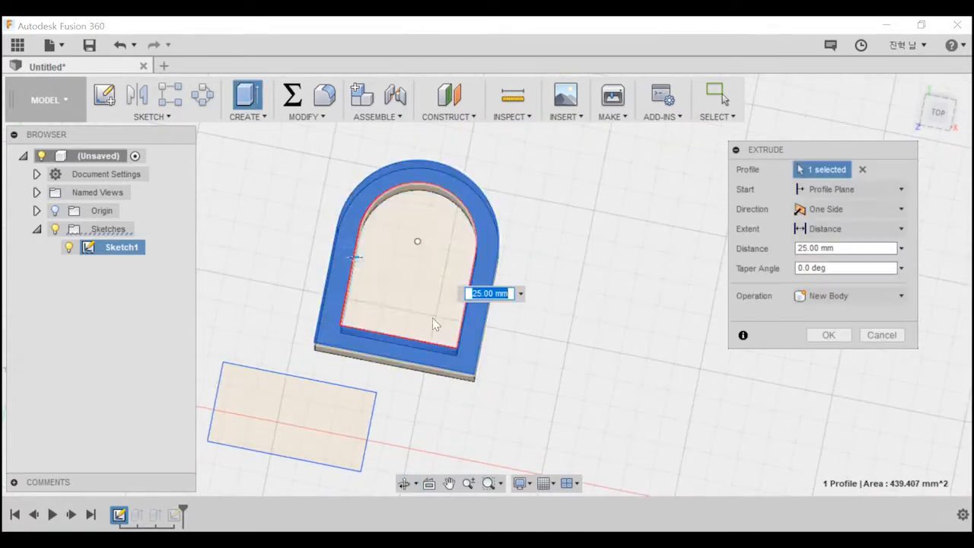
pyautogui.click(432, 268)
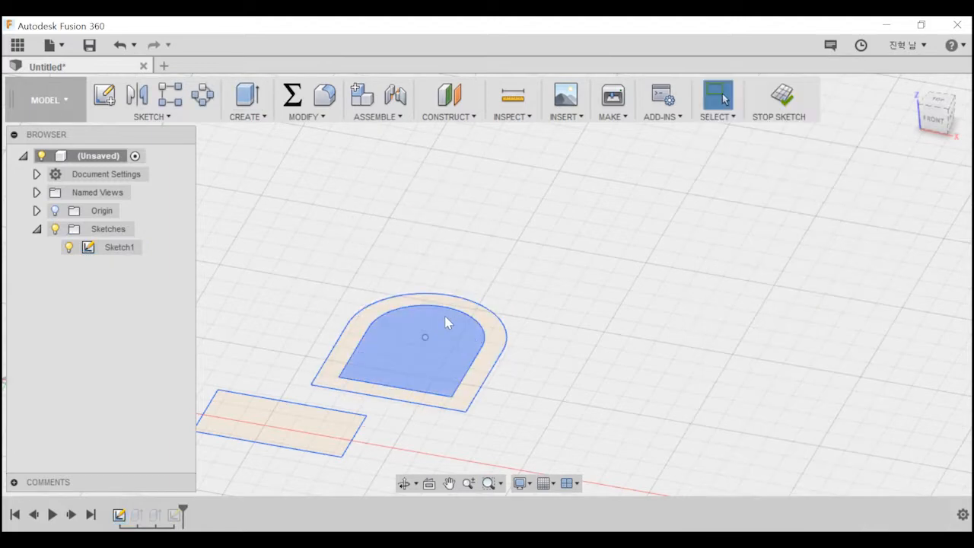
# Extrude only the ring between the two arched outlines 20 mm as a new body.
pyautogui.press('e')
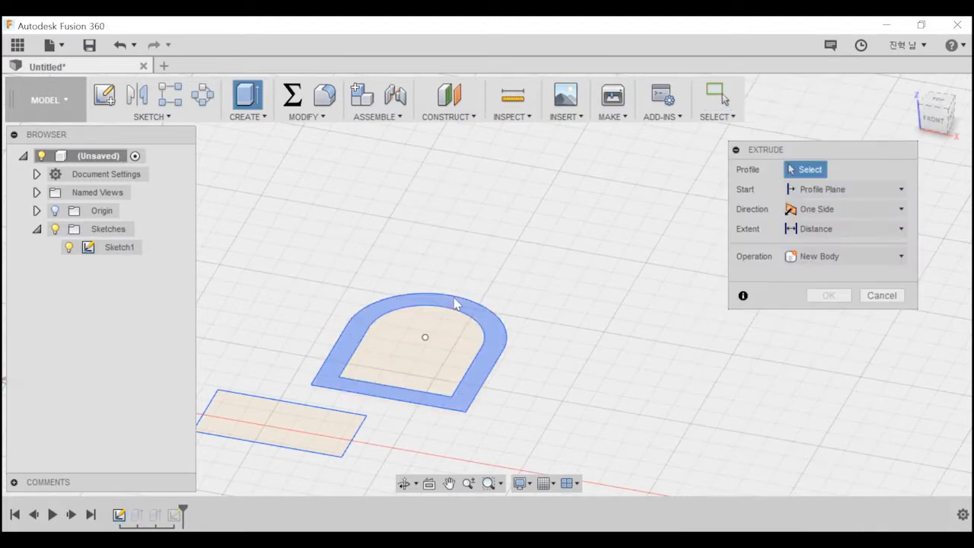
pyautogui.click(454, 303)
pyautogui.moveTo(359, 319); pyautogui.dragTo(352, 224)
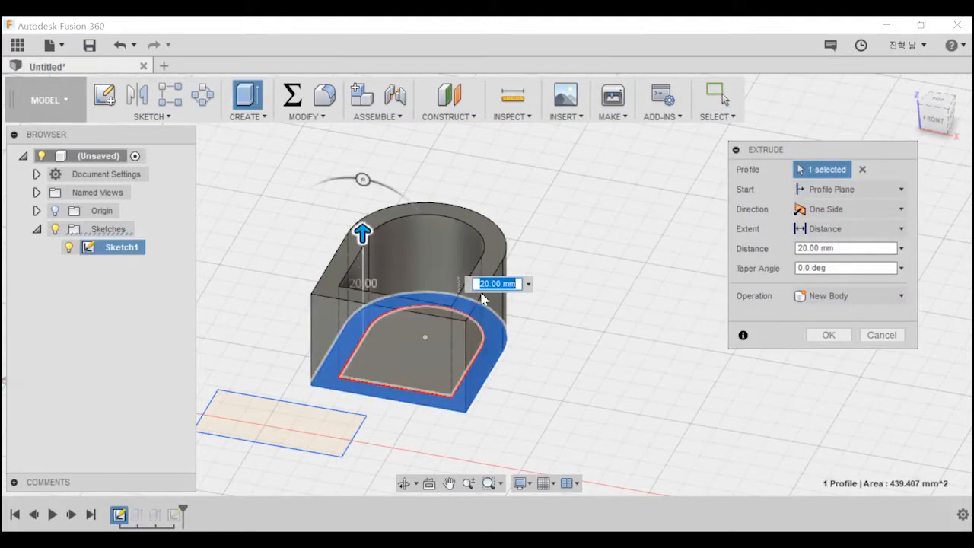
pyautogui.click(828, 335)
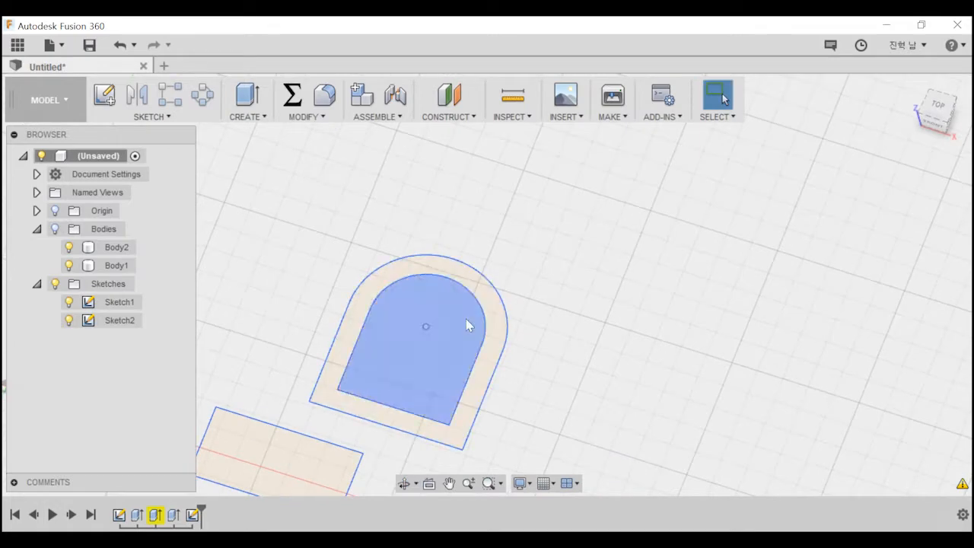
# Show all hidden bodies to inspect the extruded shapes, and undo the last change.
pyautogui.click(55, 228)
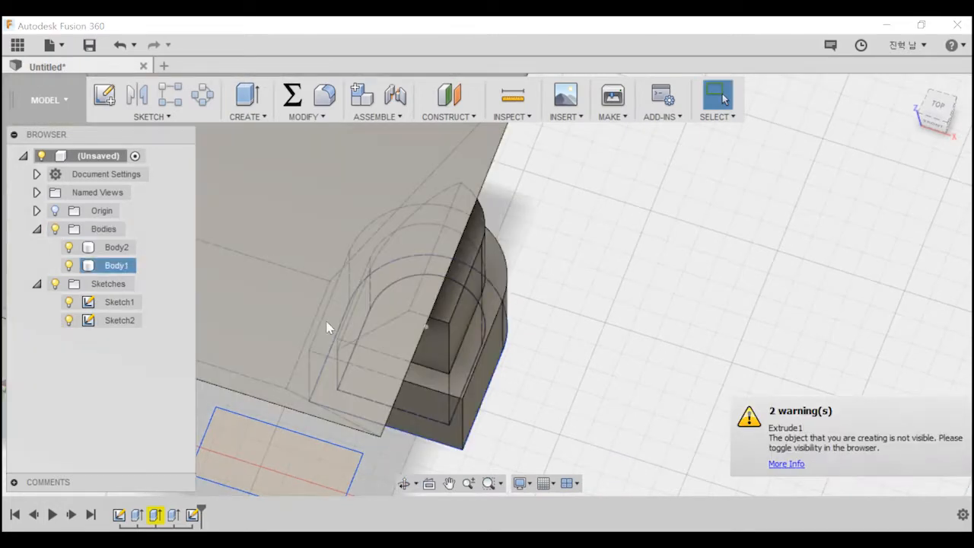
pyautogui.keyDown('shift'); pyautogui.moveTo(455, 298); pyautogui.dragTo(444, 258, button='middle'); pyautogui.keyUp('shift')
pyautogui.moveTo(581, 356); pyautogui.dragTo(518, 312, button='middle')
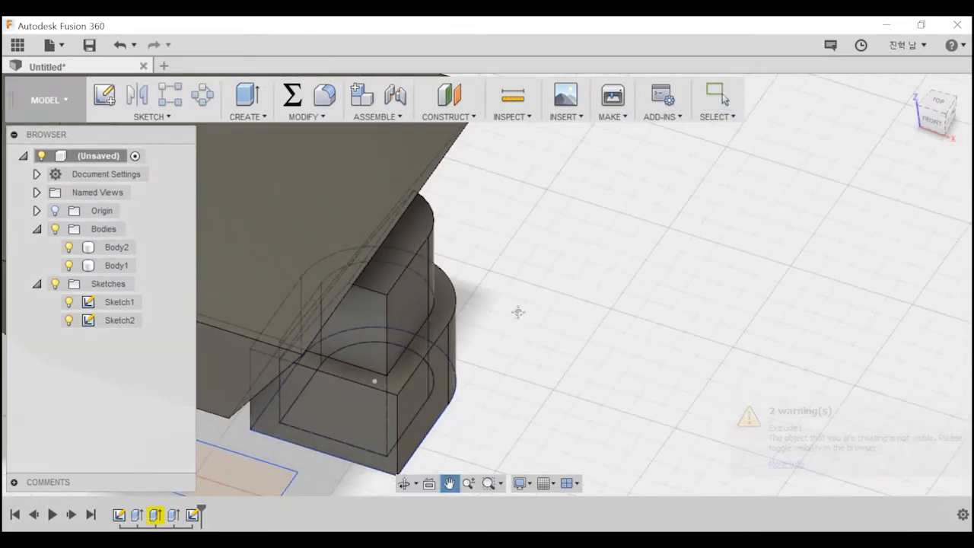
pyautogui.hotkey('ctrl', 'z')
pyautogui.moveTo(503, 368); pyautogui.dragTo(606, 276, button='middle')
# Open a new design and start a sketch on the horizontal XY plane.
pyautogui.click(164, 66)
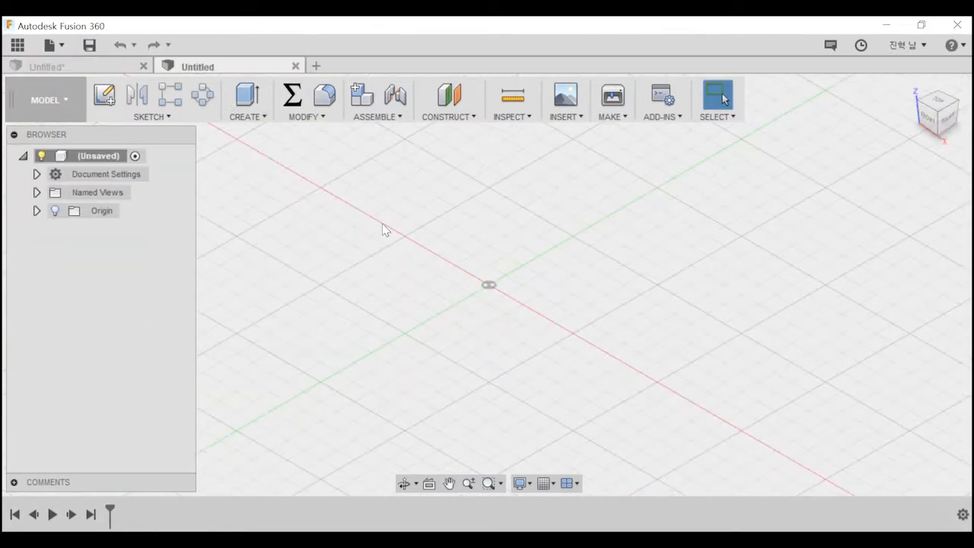
pyautogui.click(104, 97)
pyautogui.click(559, 278)
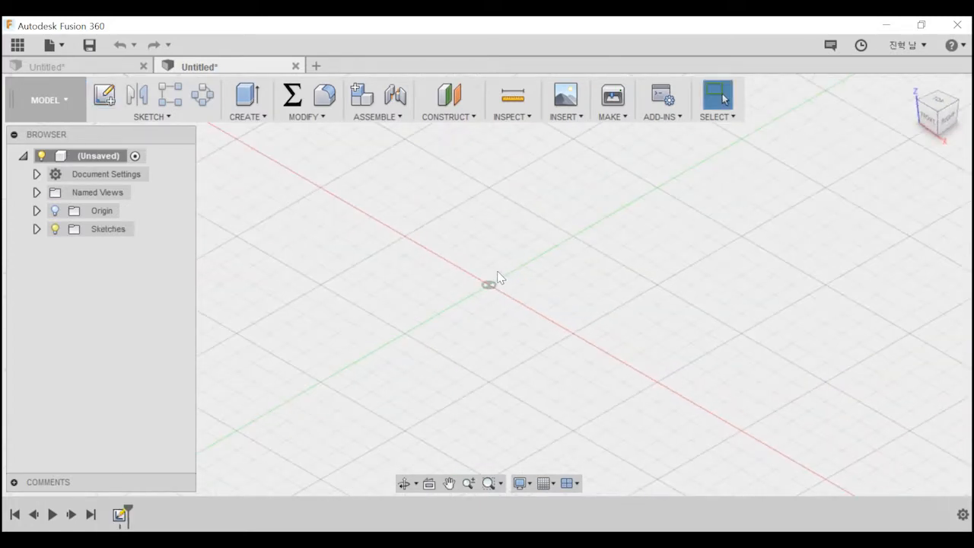
pyautogui.press('e')
pyautogui.press('Escape')
# Draw a two-point rectangle above the X axis, spanning both sides of the Y axis.
pyautogui.press('r')
pyautogui.click(385, 198)
pyautogui.click(568, 303)
pyautogui.press('Escape')
pyautogui.moveTo(496, 265)
pyautogui.keyDown('shift'); pyautogui.mouseDown(button='middle')
pyautogui.moveTo(502, 270)
pyautogui.moveTo(488, 262)
pyautogui.mouseUp(button='middle'); pyautogui.keyUp('shift')
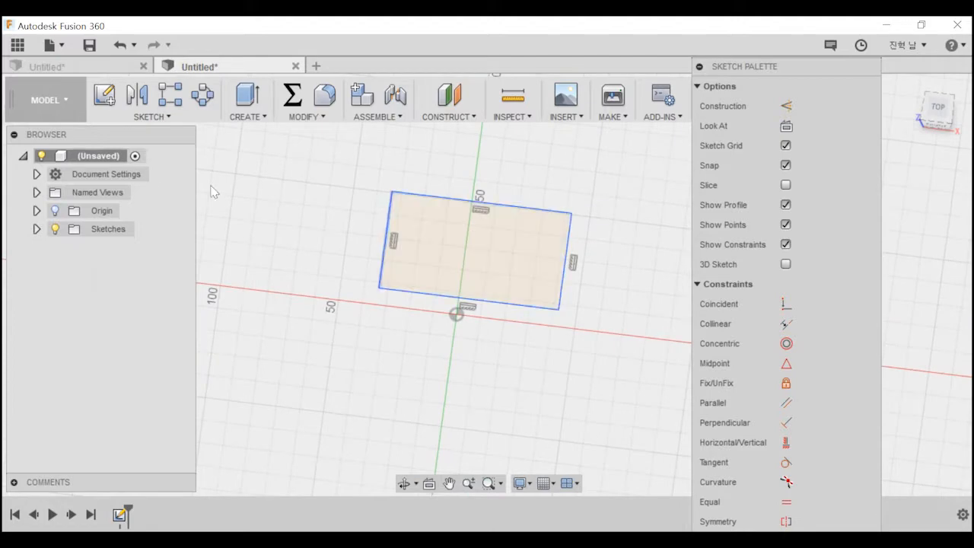
# Offset the whole rectangle outward by about 7.26 mm using chain selection.
pyautogui.press('o')
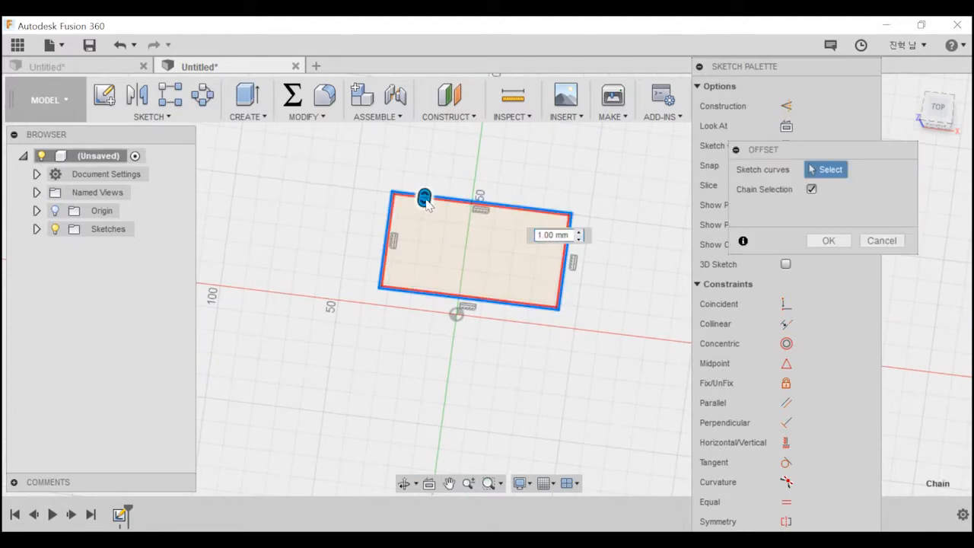
pyautogui.click(424, 195)
pyautogui.moveTo(424, 188); pyautogui.dragTo(624, 206)
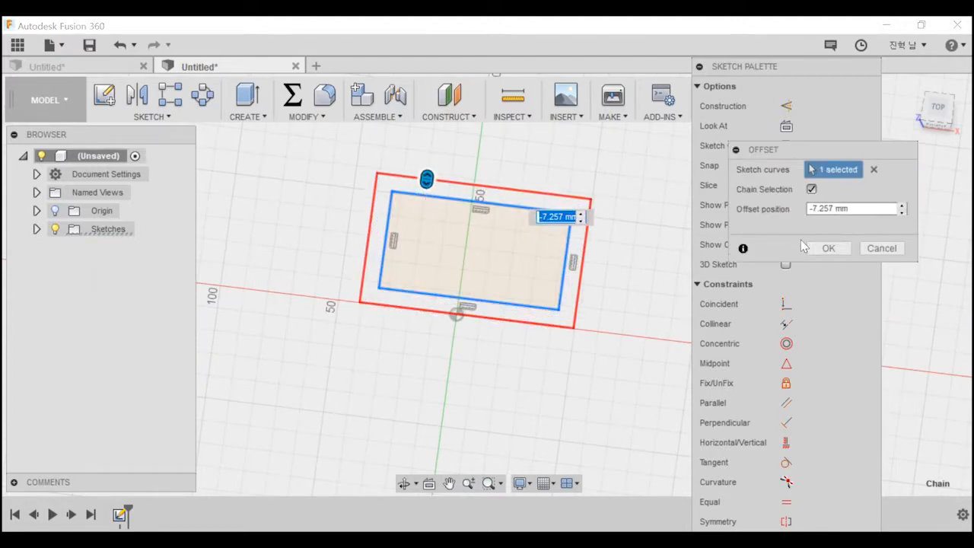
pyautogui.click(820, 248)
# Extrude only the frame between the two rectangles 30 mm as a new body, leaving the inner profile out of the selection.
pyautogui.keyDown('shift'); pyautogui.moveTo(642, 254); pyautogui.dragTo(633, 255, button='middle'); pyautogui.keyUp('shift')
pyautogui.moveTo(624, 267); pyautogui.dragTo(556, 216)
pyautogui.press('e')
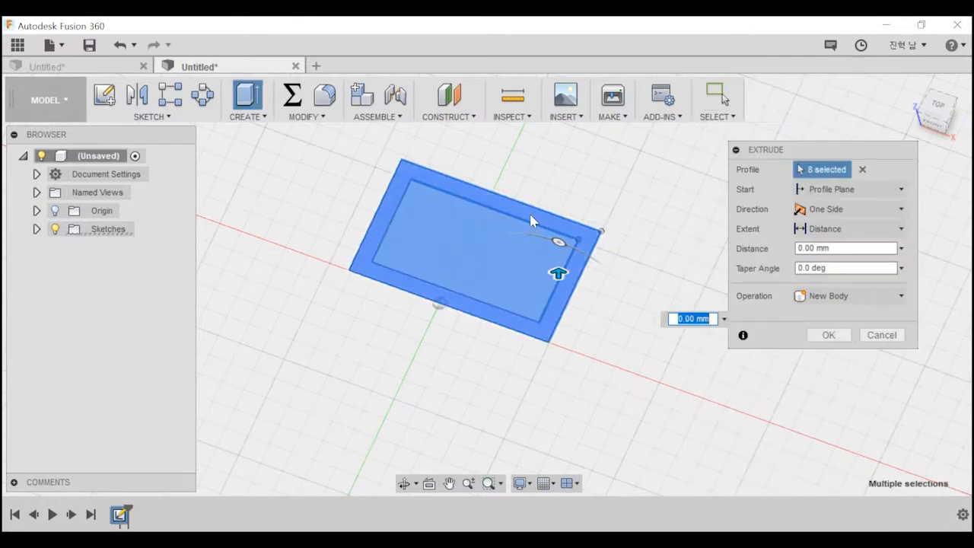
pyautogui.click(533, 220)
pyautogui.keyDown('shift'); pyautogui.moveTo(604, 271); pyautogui.dragTo(585, 262, button='middle'); pyautogui.keyUp('shift')
pyautogui.click(509, 258)
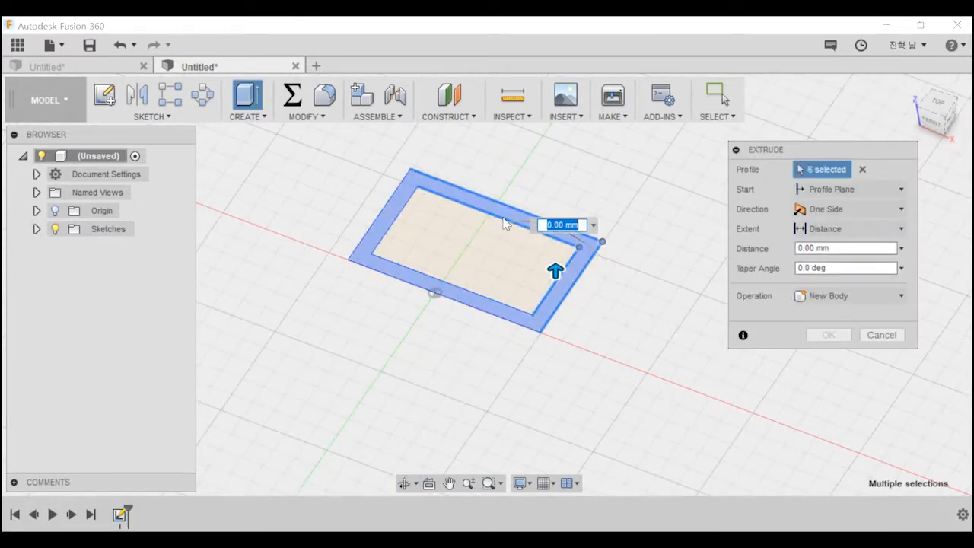
pyautogui.click(580, 263)
pyautogui.moveTo(498, 208); pyautogui.dragTo(498, 158)
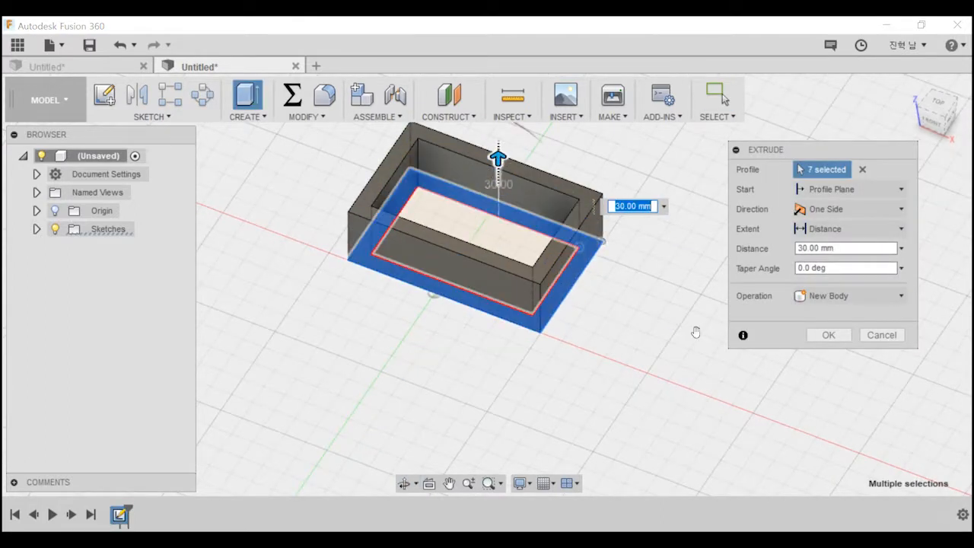
pyautogui.click(822, 336)
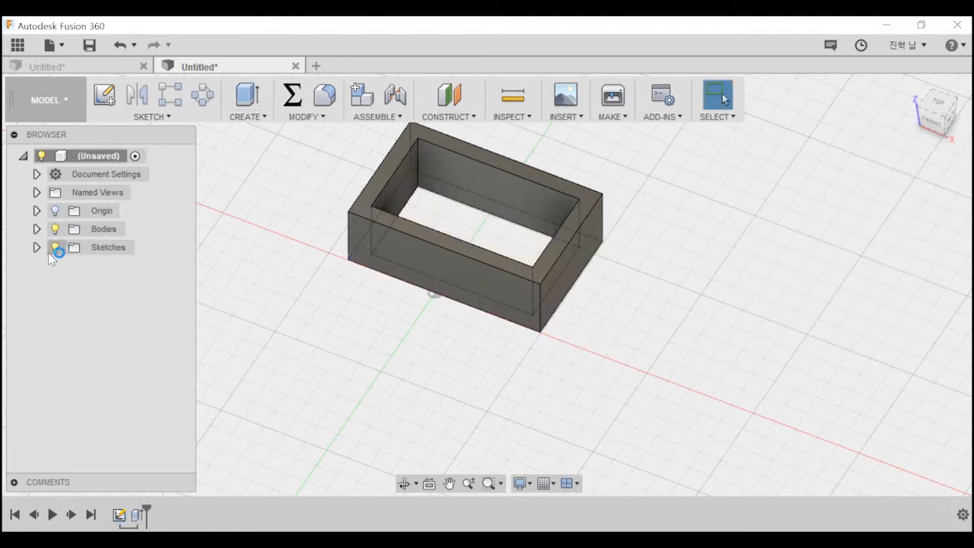
# Make Sketch1 visible again so its inner rectangle can be selected inside the frame.
pyautogui.click(38, 248)
pyautogui.click(68, 268)
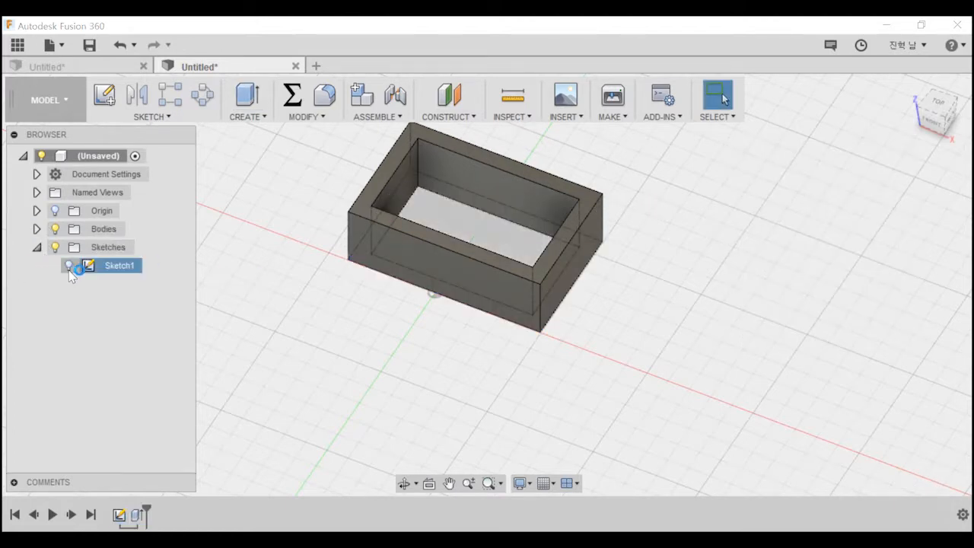
pyautogui.click(57, 265)
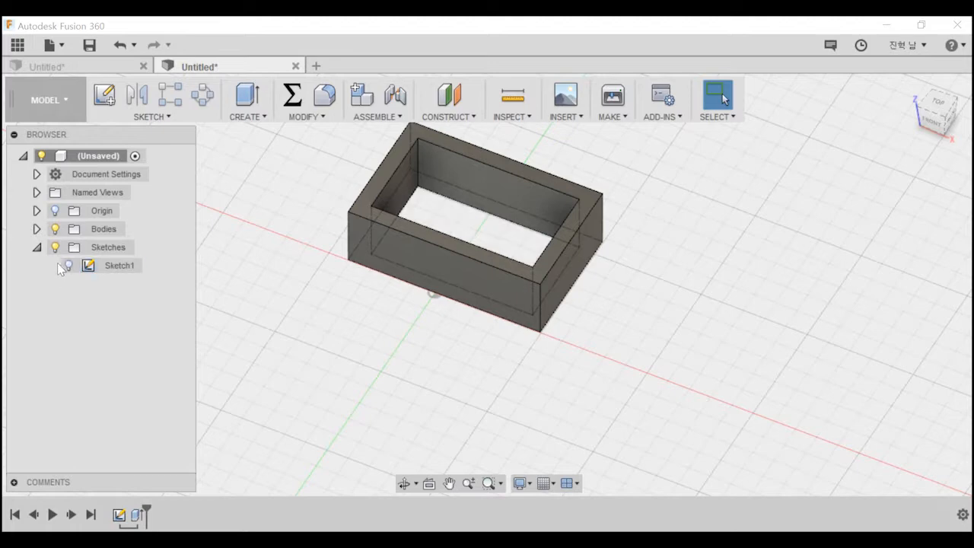
pyautogui.click(69, 267)
pyautogui.moveTo(362, 217)
pyautogui.keyDown('shift'); pyautogui.mouseDown(button='middle')
pyautogui.moveTo(364, 278)
pyautogui.moveTo(355, 252)
pyautogui.moveTo(367, 300)
pyautogui.moveTo(361, 285)
pyautogui.moveTo(380, 257)
pyautogui.mouseUp(button='middle'); pyautogui.keyUp('shift')
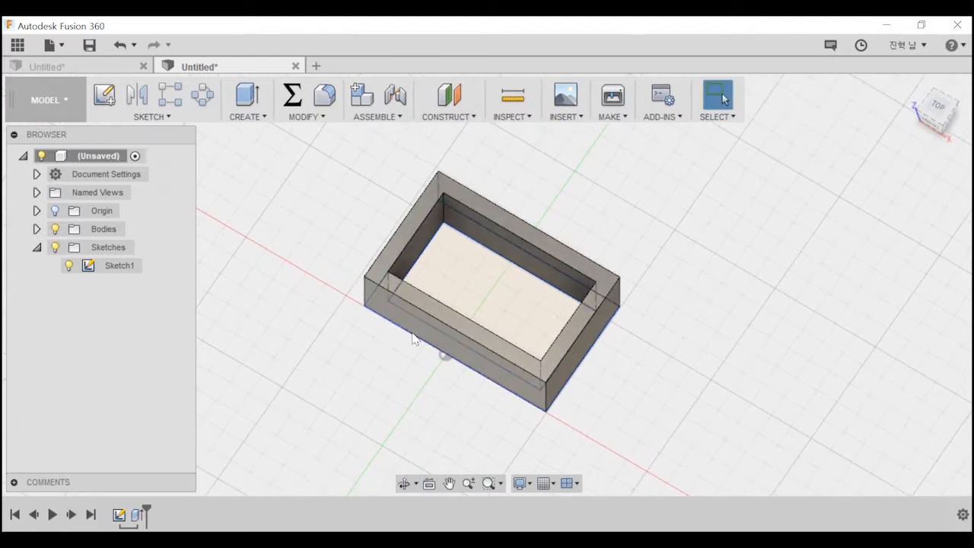
# Extrude the inner rectangle 10 mm with the Join operation to give the frame a floor.
pyautogui.press('e')
pyautogui.click(483, 293)
pyautogui.moveTo(490, 300); pyautogui.dragTo(491, 289)
pyautogui.keyDown('shift'); pyautogui.moveTo(491, 289); pyautogui.dragTo(484, 273, button='middle'); pyautogui.keyUp('shift')
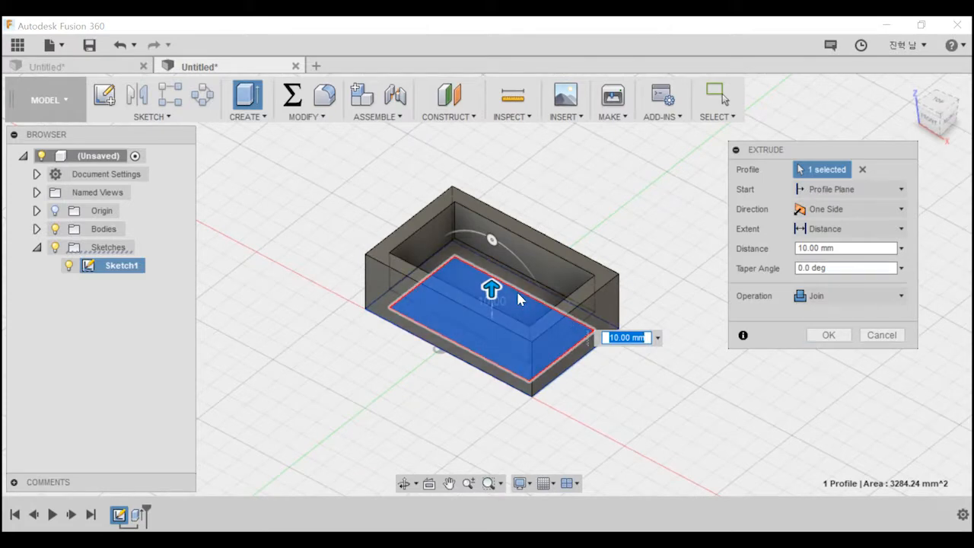
pyautogui.click(830, 335)
pyautogui.keyDown('shift'); pyautogui.moveTo(650, 339); pyautogui.dragTo(587, 332, button='middle'); pyautogui.keyUp('shift')
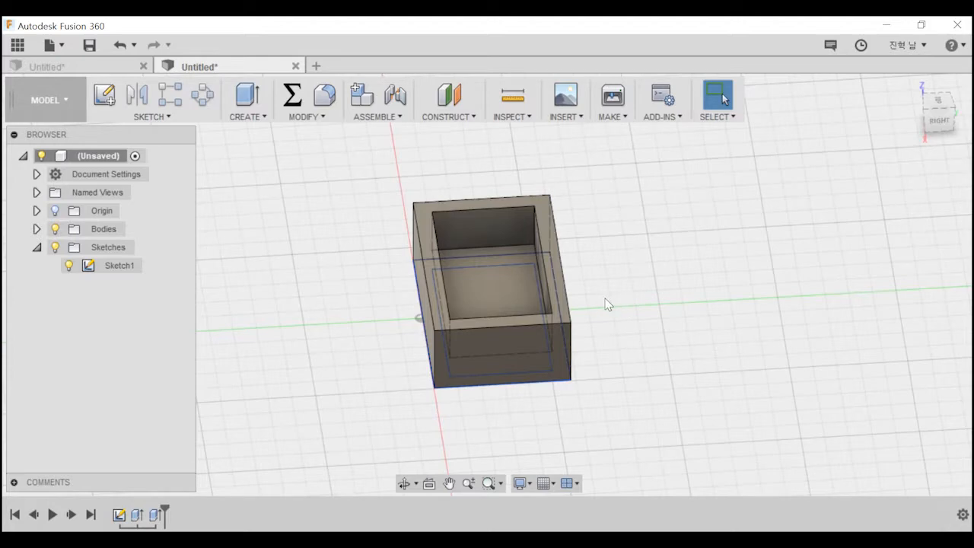
pyautogui.moveTo(633, 305); pyautogui.dragTo(668, 316, button='middle')
pyautogui.scroll(-1, 668, 316)
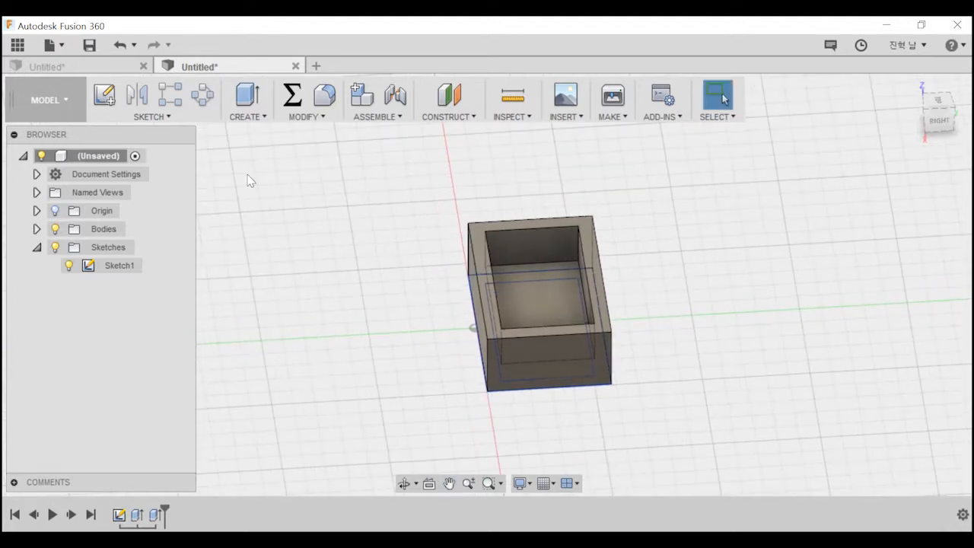
# Open another new design and create a sketch on its horizontal XY plane.
pyautogui.click(166, 117)
pyautogui.click(319, 68)
pyautogui.press('e')
pyautogui.press('Escape')
pyautogui.click(104, 94)
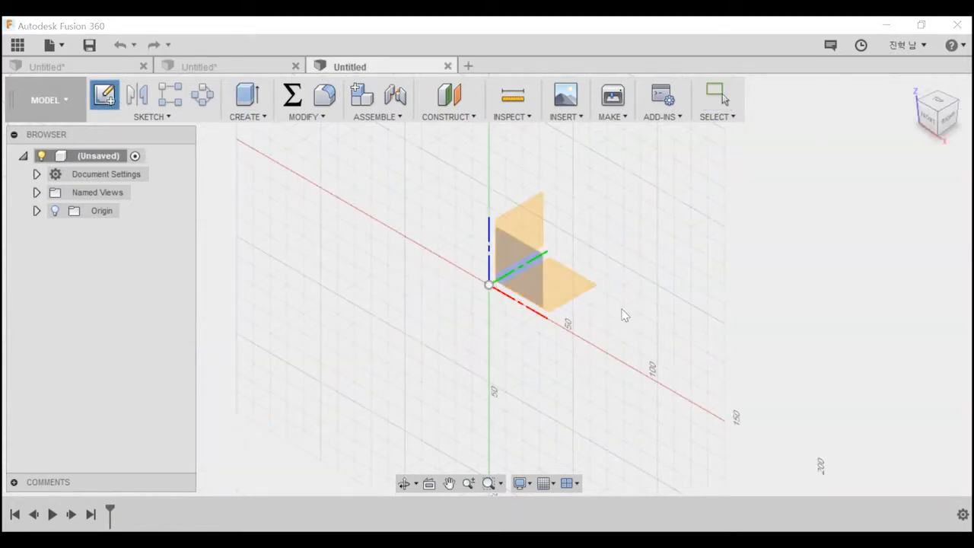
pyautogui.click(599, 291)
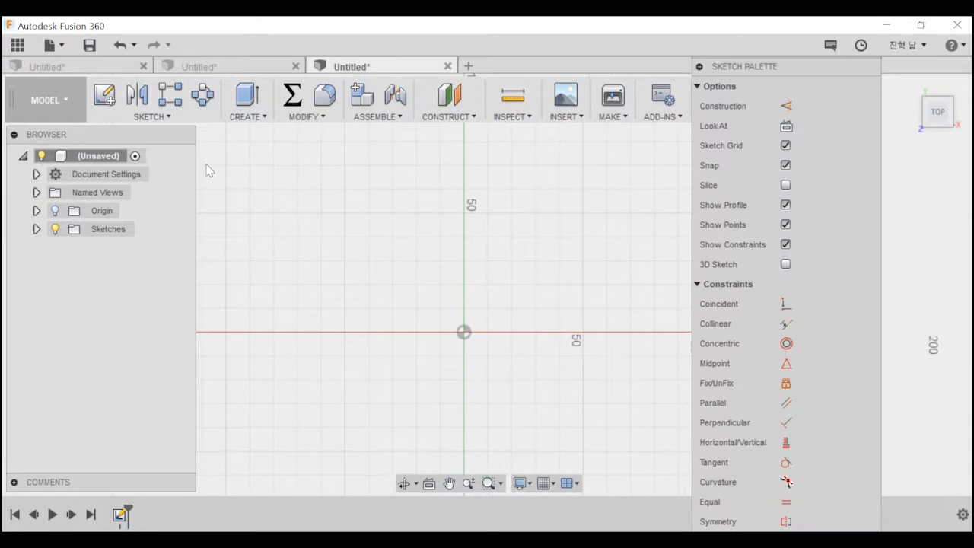
# Try drawing a winding open spline through several points beside the Y axis, and cancel it.
pyautogui.click(153, 116)
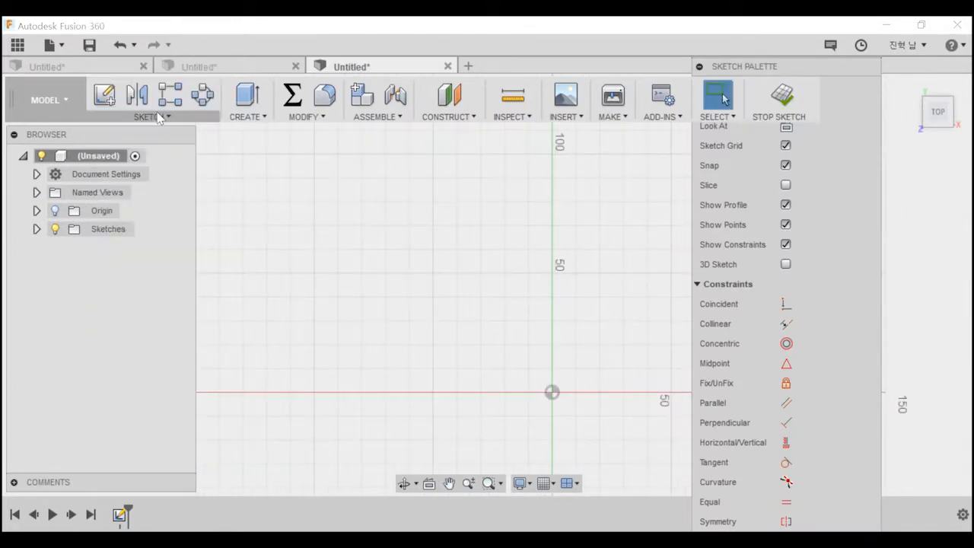
pyautogui.click(170, 94)
pyautogui.click(152, 117)
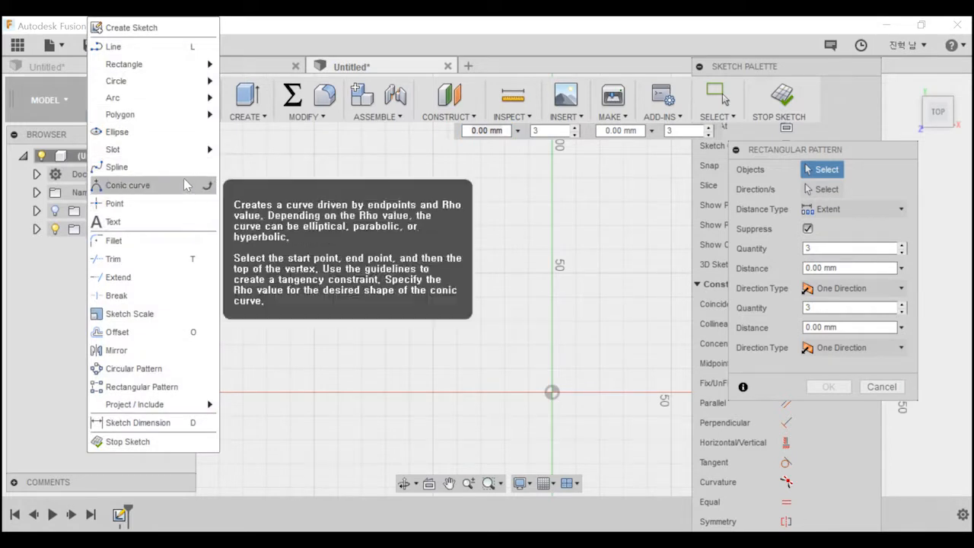
pyautogui.click(184, 168)
pyautogui.click(383, 311)
pyautogui.click(546, 200)
pyautogui.click(293, 152)
pyautogui.moveTo(305, 209); pyautogui.dragTo(425, 479, button='middle')
pyautogui.moveTo(452, 403); pyautogui.dragTo(382, 283, button='middle')
pyautogui.click(322, 197)
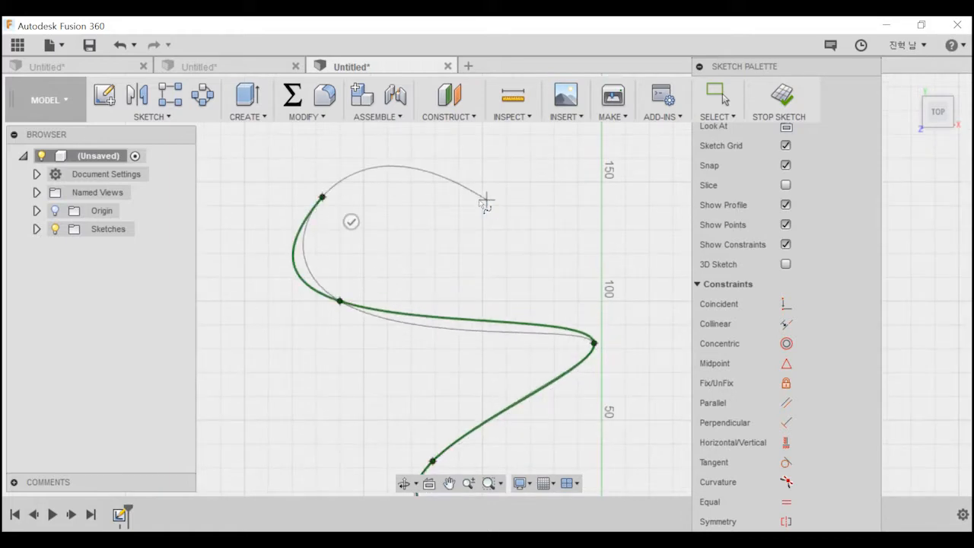
pyautogui.press('Escape')
pyautogui.moveTo(558, 292); pyautogui.dragTo(482, 204, button='middle')
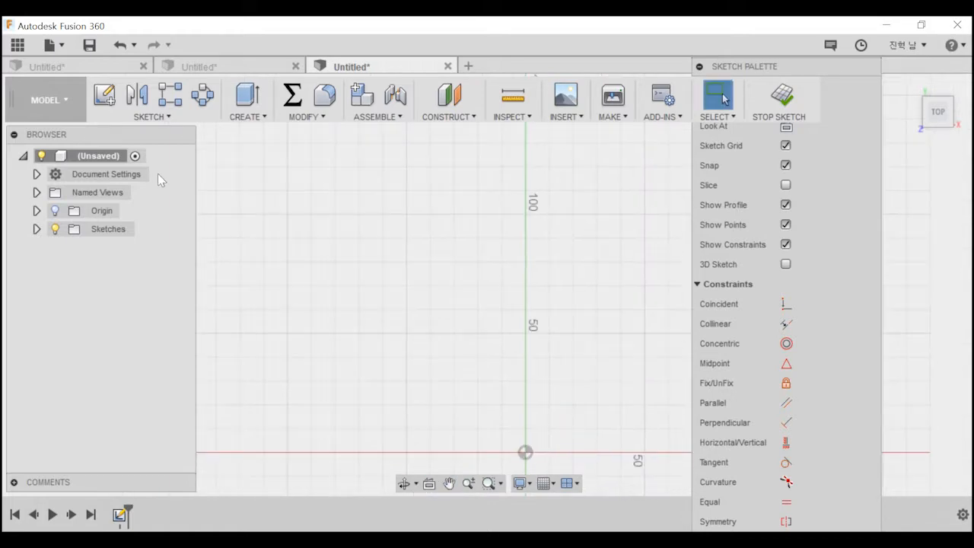
# Pin the Spline and Point sketch commands for quick access.
pyautogui.click(152, 117)
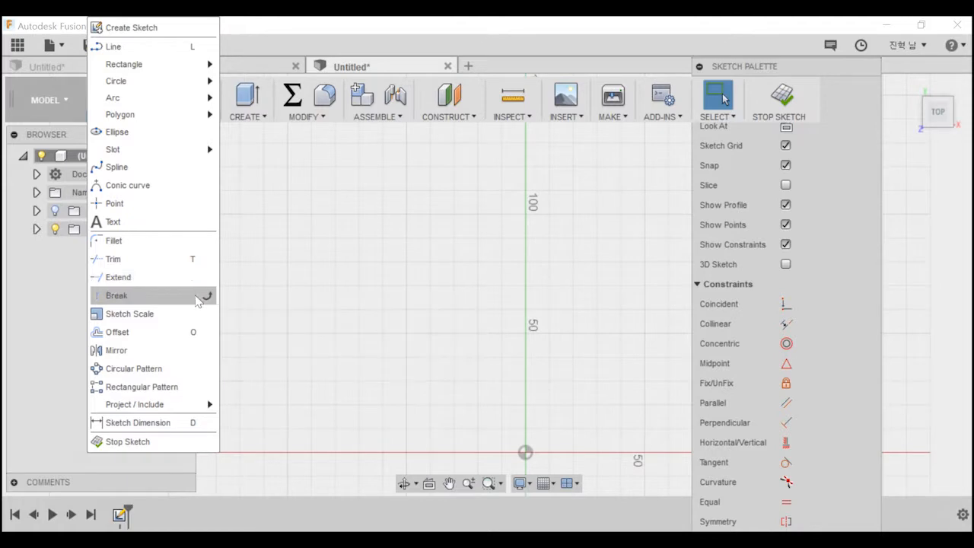
pyautogui.click(207, 167)
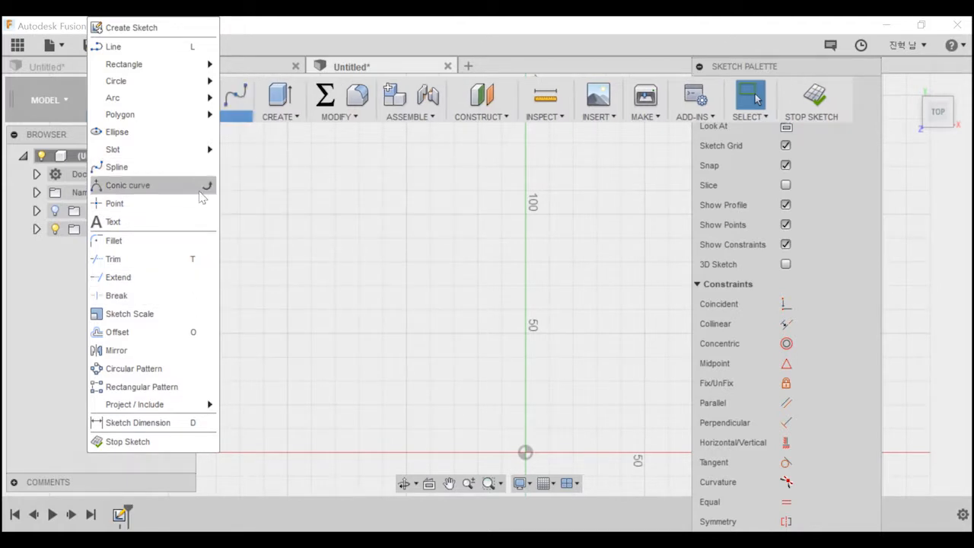
pyautogui.click(206, 204)
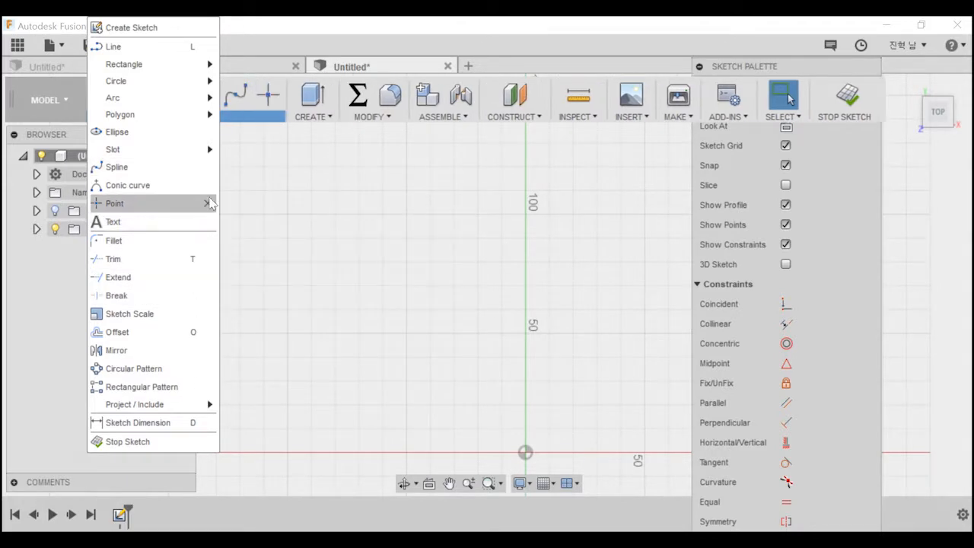
# Draw an open S-shaped spline through four points to the left of the Y axis.
pyautogui.click(235, 95)
pyautogui.click(338, 294)
pyautogui.click(417, 212)
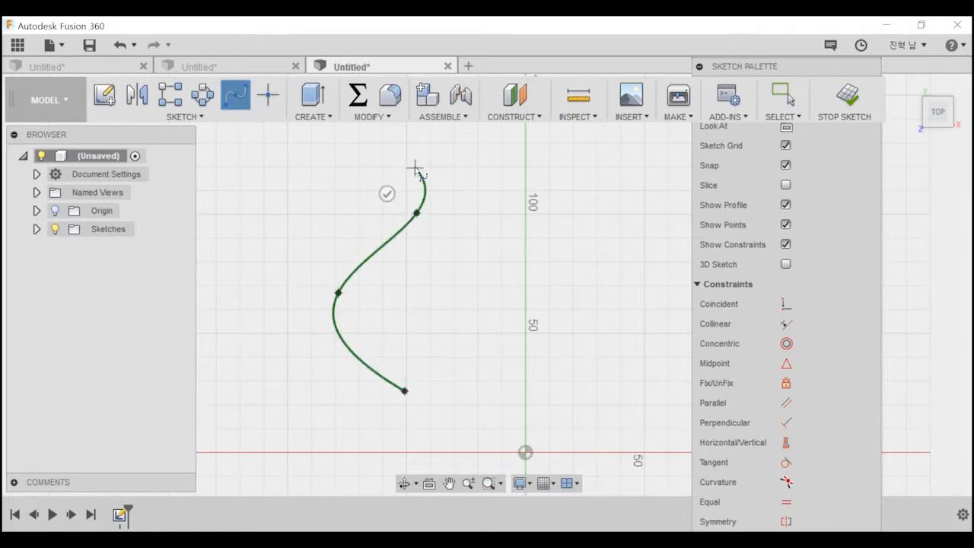
pyautogui.doubleClick(414, 168)
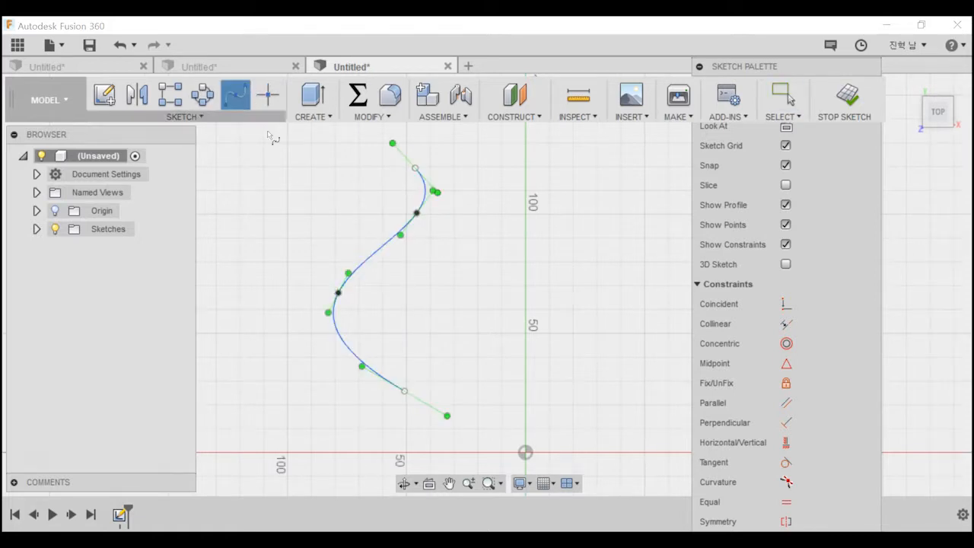
# Draw a second four-point open spline of similar shape between the first spline and the Y axis.
pyautogui.click(454, 373)
pyautogui.click(407, 309)
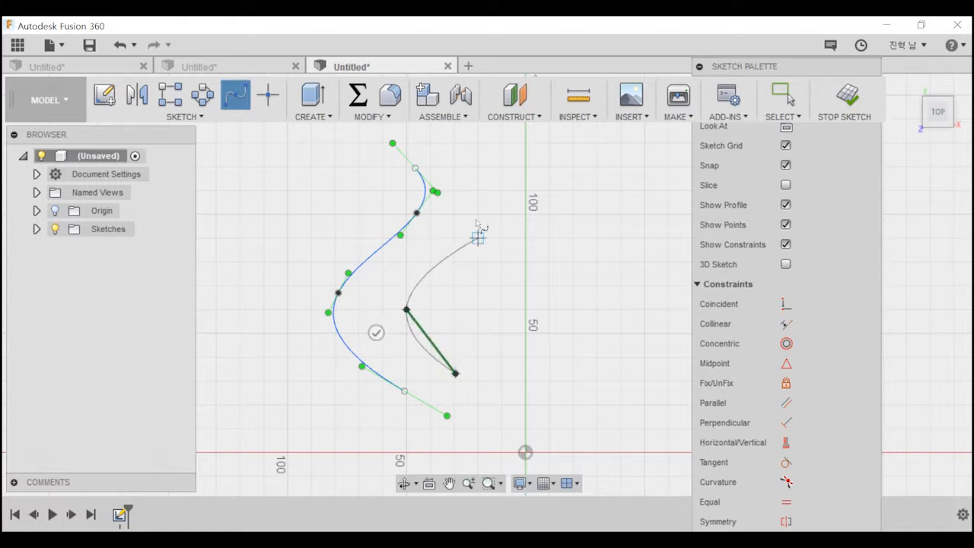
pyautogui.click(478, 204)
pyautogui.click(430, 143)
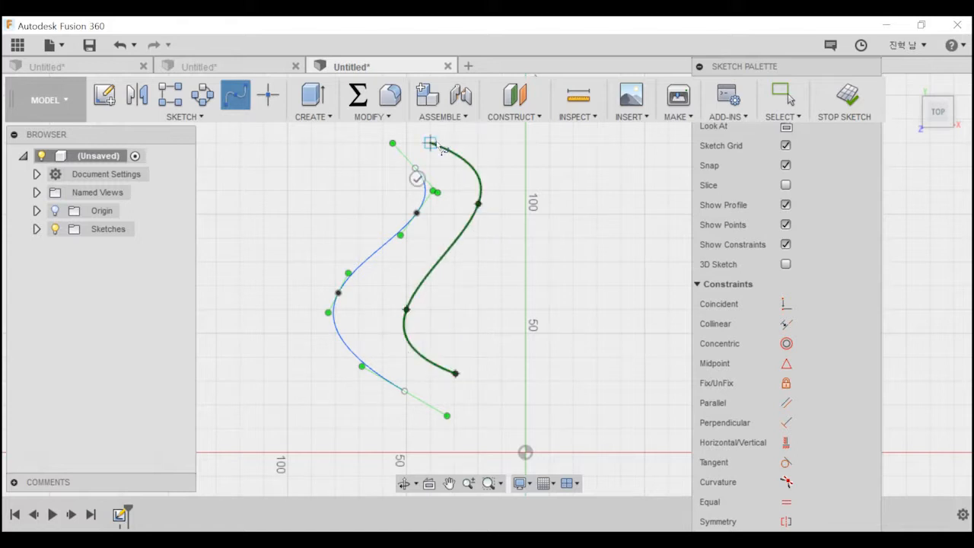
pyautogui.press('Escape')
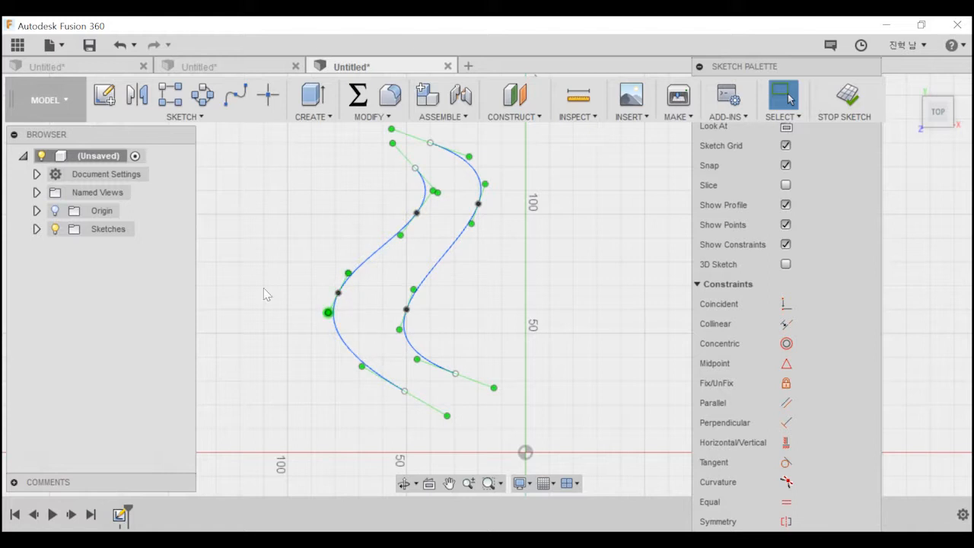
# Place five sketch points in a zigzag right of the Y axis, alternating between about X 50 and 70 mm, from Y 100 mm to the X axis.
pyautogui.click(268, 95)
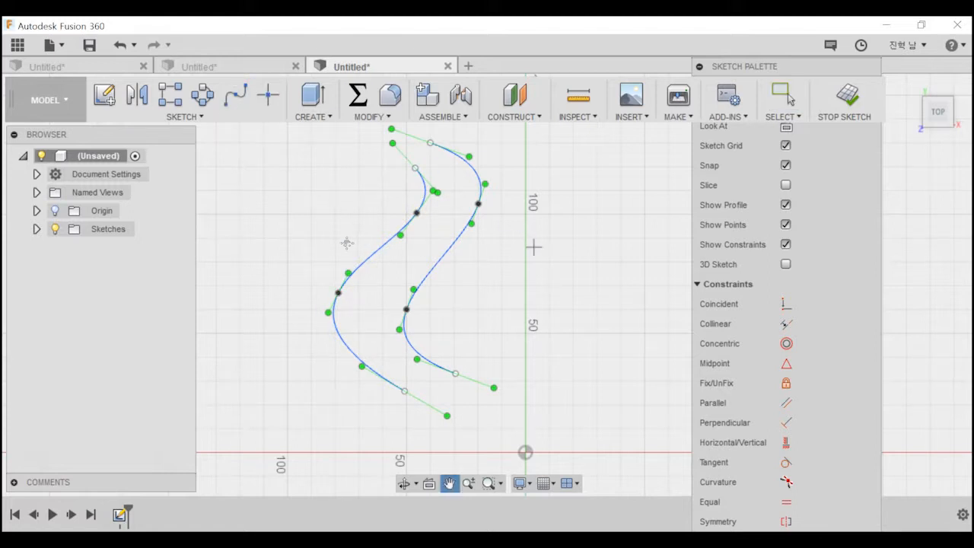
pyautogui.moveTo(534, 247); pyautogui.dragTo(348, 242, button='middle')
pyautogui.moveTo(464, 216); pyautogui.dragTo(430, 205, button='middle')
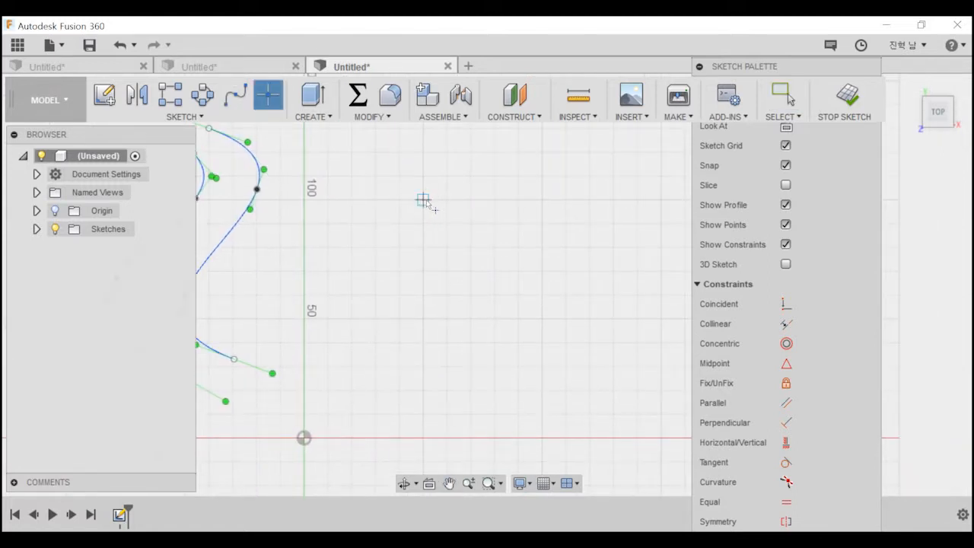
pyautogui.click(423, 200)
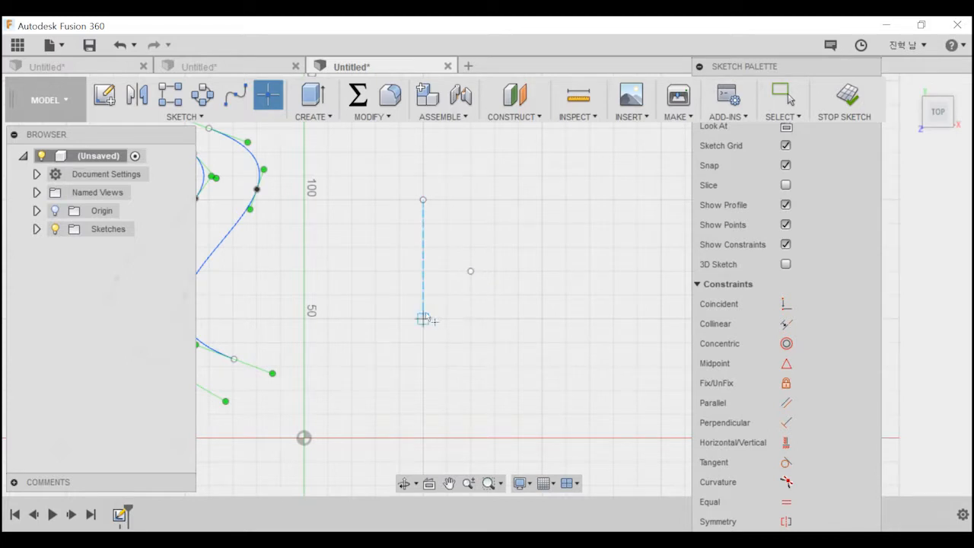
pyautogui.click(470, 391)
pyautogui.click(423, 438)
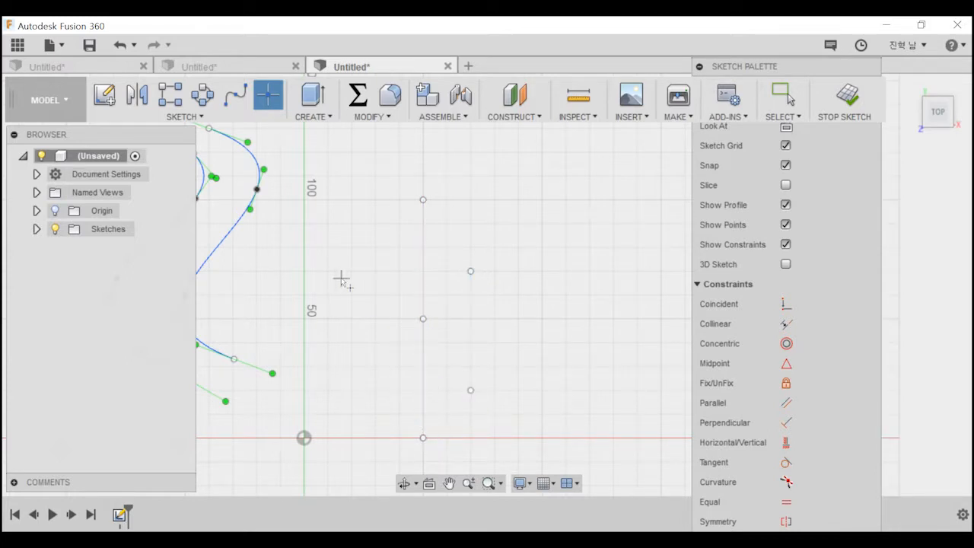
# Draw an open spline through the five zigzag points, starting at the X axis and ending on the point at Y 100 mm.
pyautogui.click(236, 96)
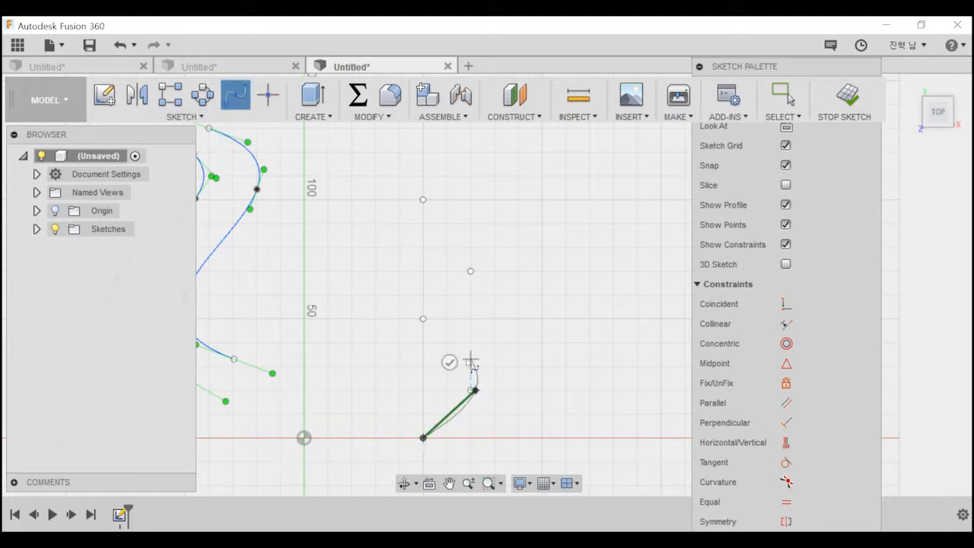
pyautogui.press('Escape')
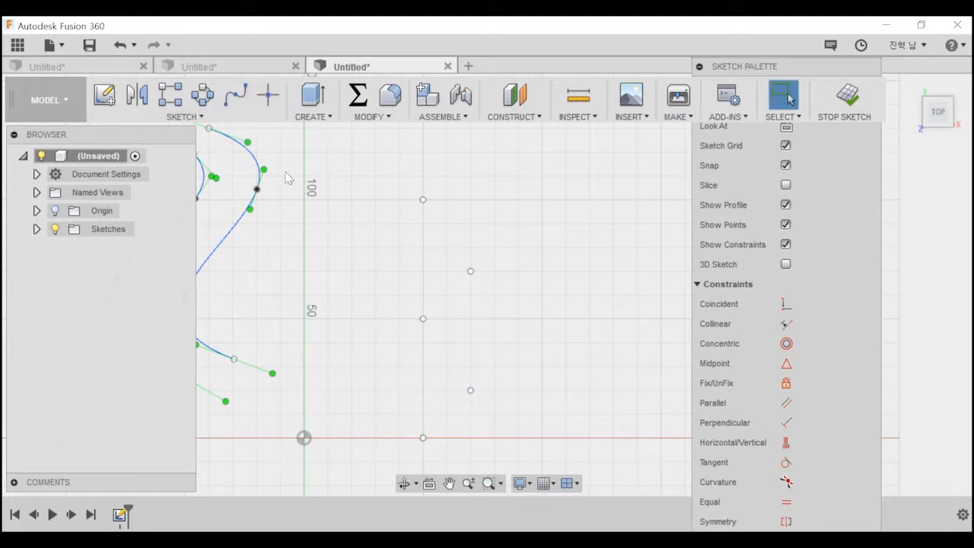
pyautogui.click(236, 95)
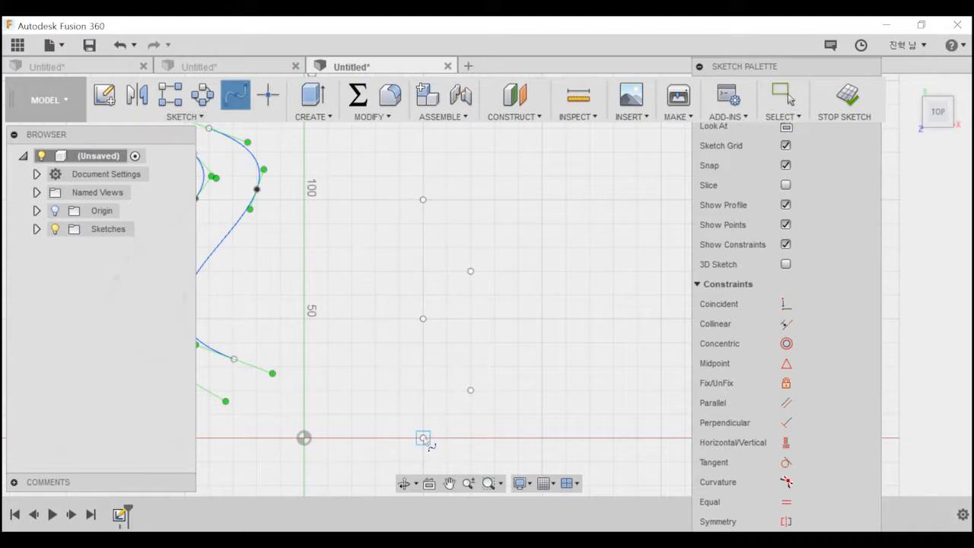
pyautogui.click(471, 391)
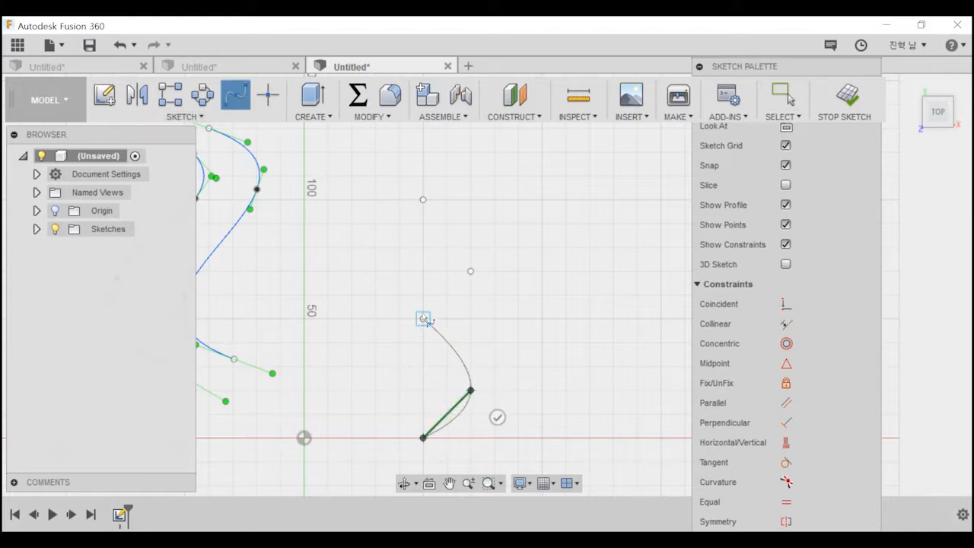
pyautogui.click(423, 318)
pyautogui.click(471, 272)
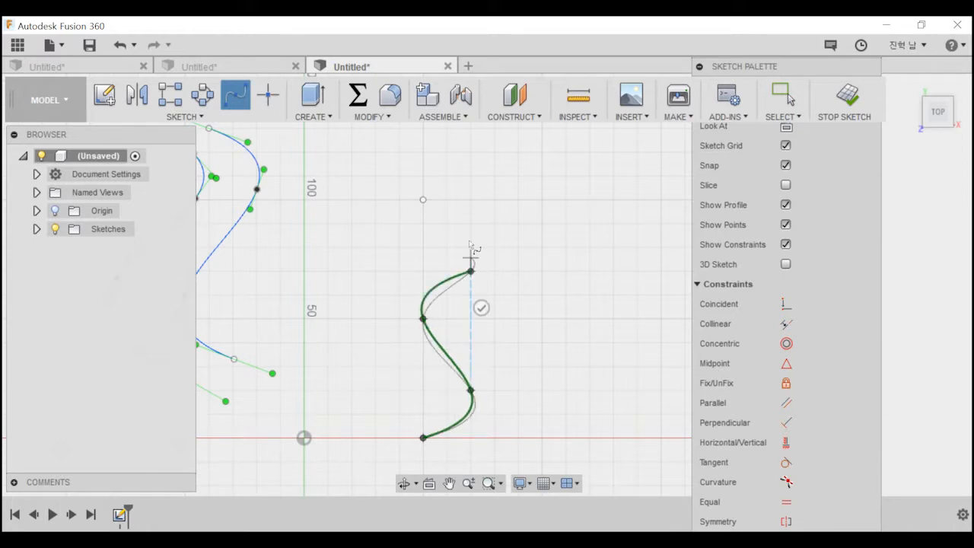
pyautogui.click(423, 191)
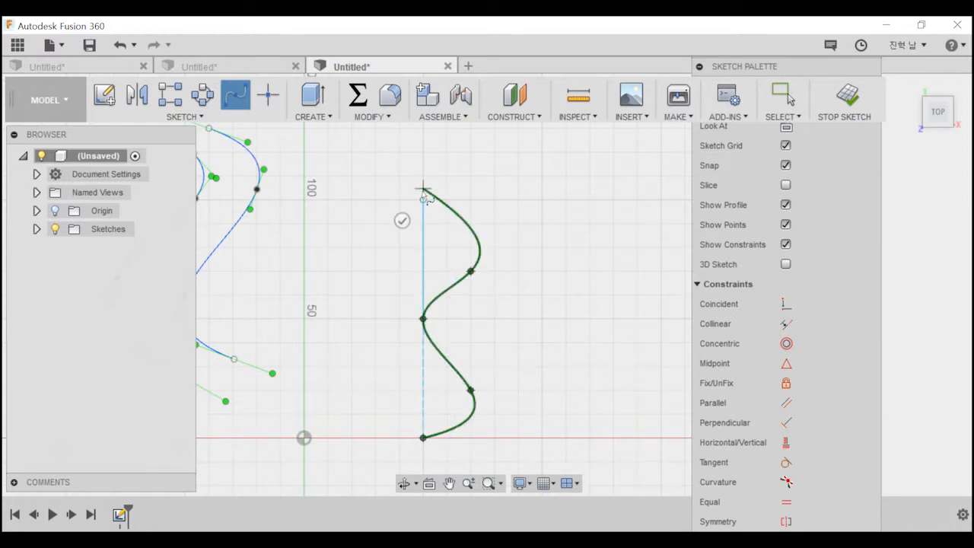
pyautogui.hotkey('ctrl', 'z')
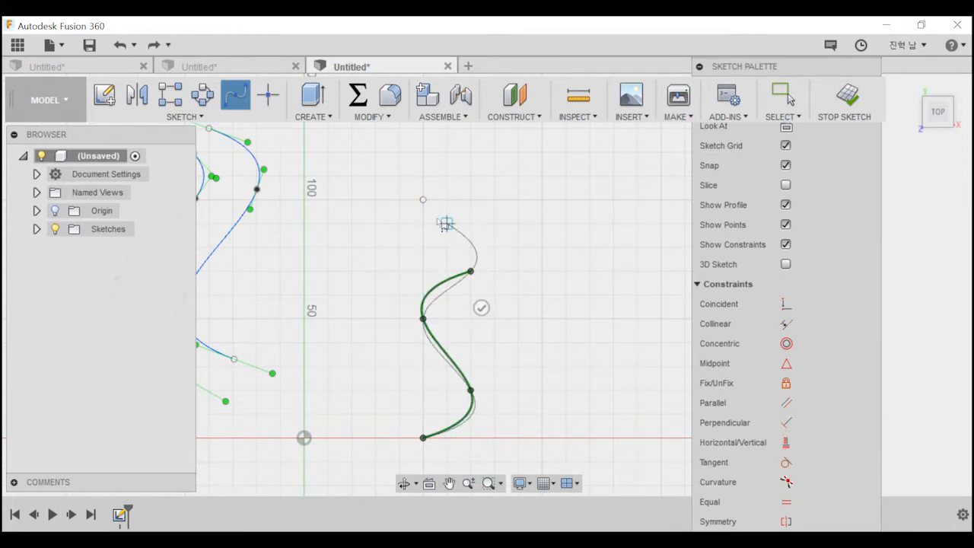
pyautogui.click(423, 200)
pyautogui.press('Escape')
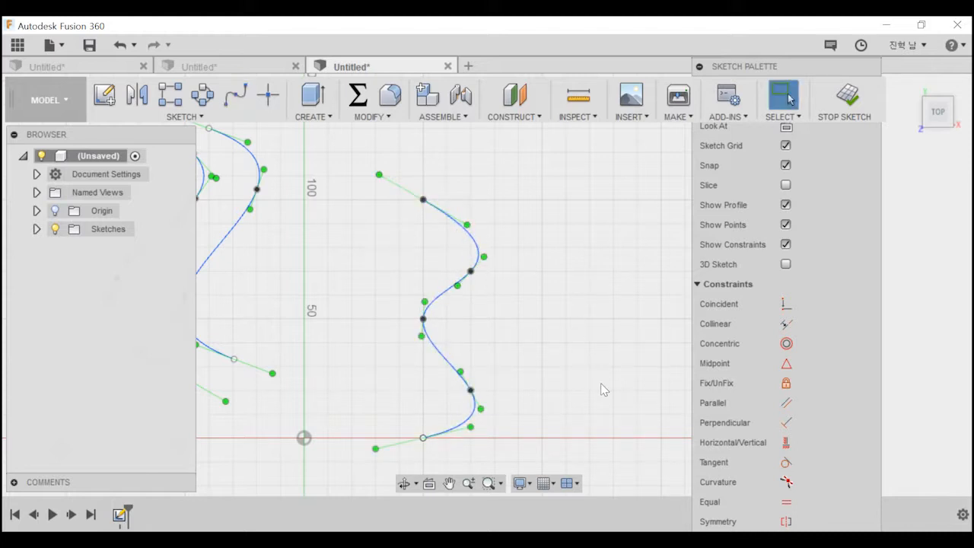
pyautogui.scroll(2, 495, 352)
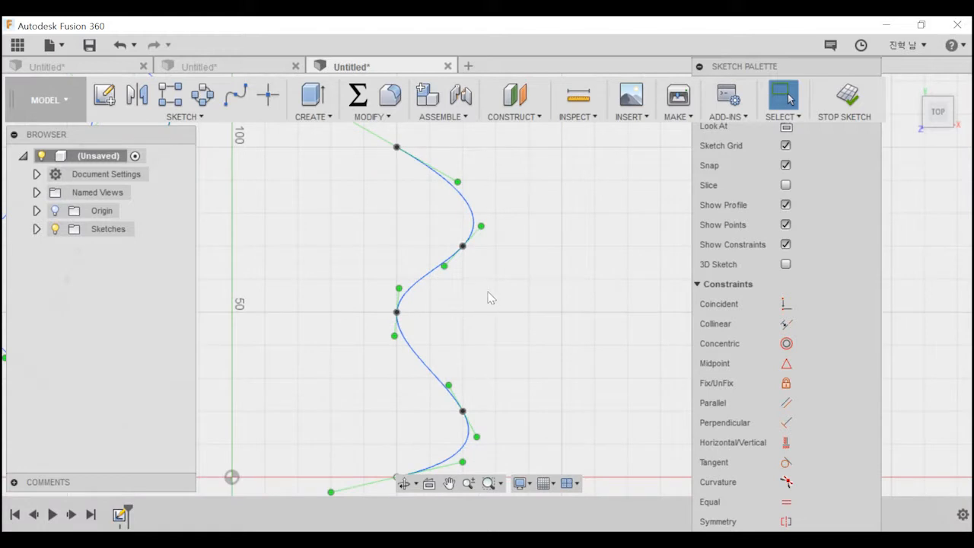
pyautogui.click(546, 484)
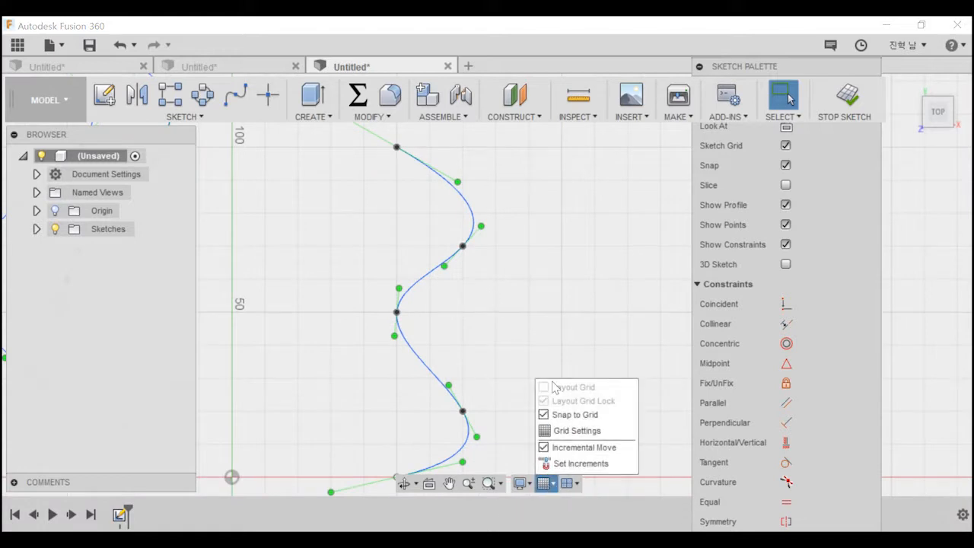
pyautogui.click(500, 319)
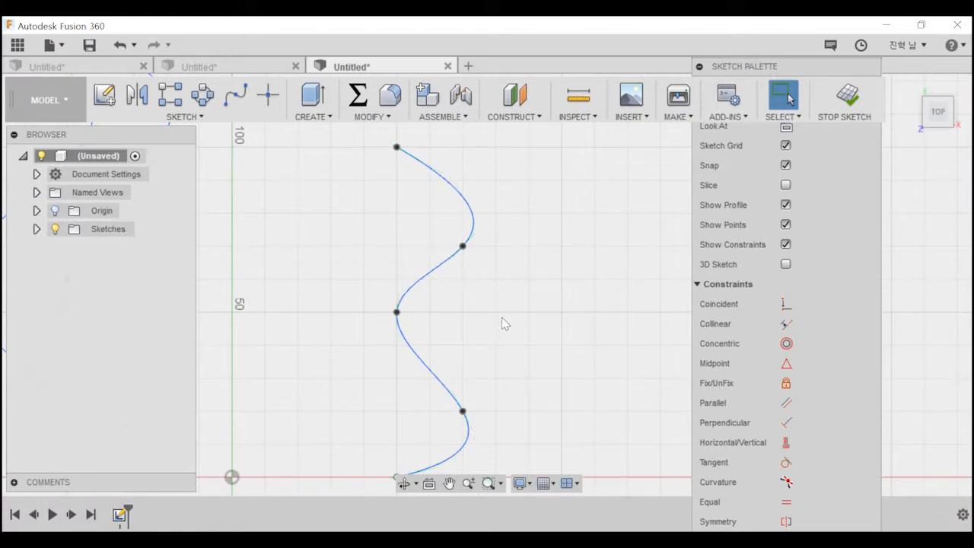
pyautogui.press('l')
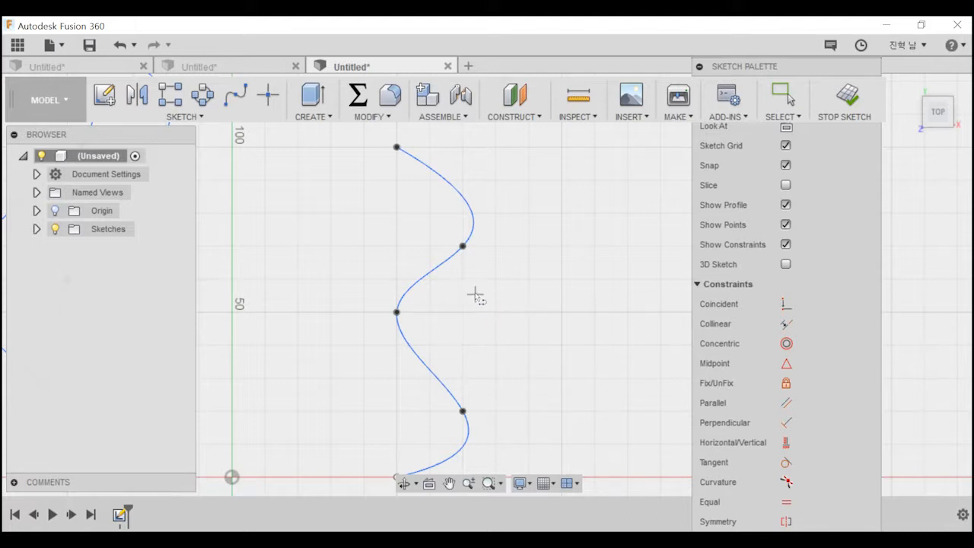
pyautogui.scroll(6, 481, 297)
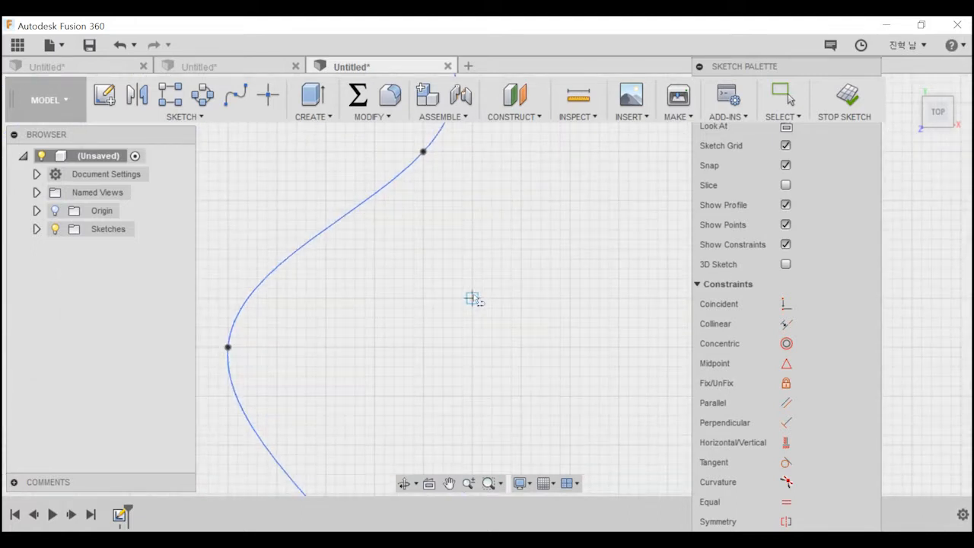
pyautogui.scroll(-6, 481, 297)
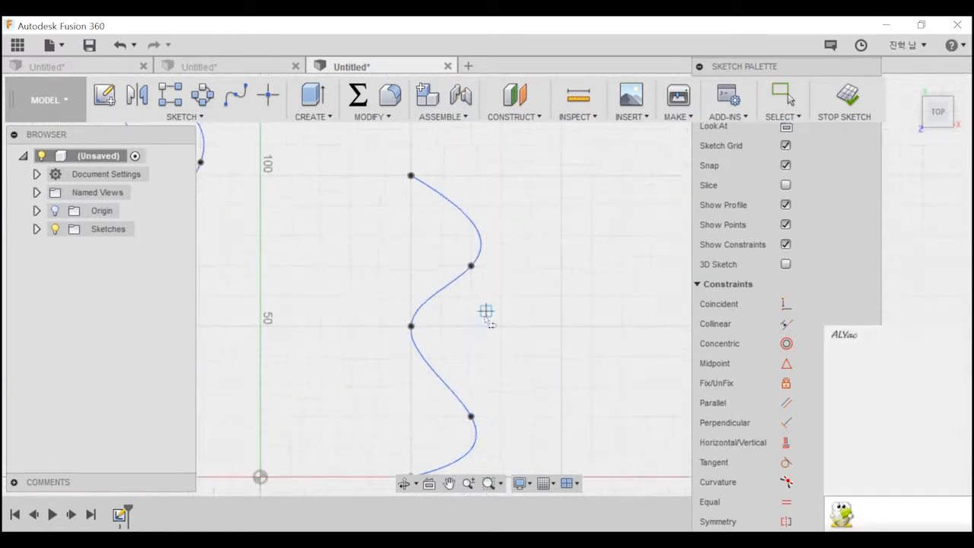
# Place a single sketch point just right of the middle of the zigzag spline.
pyautogui.click(268, 95)
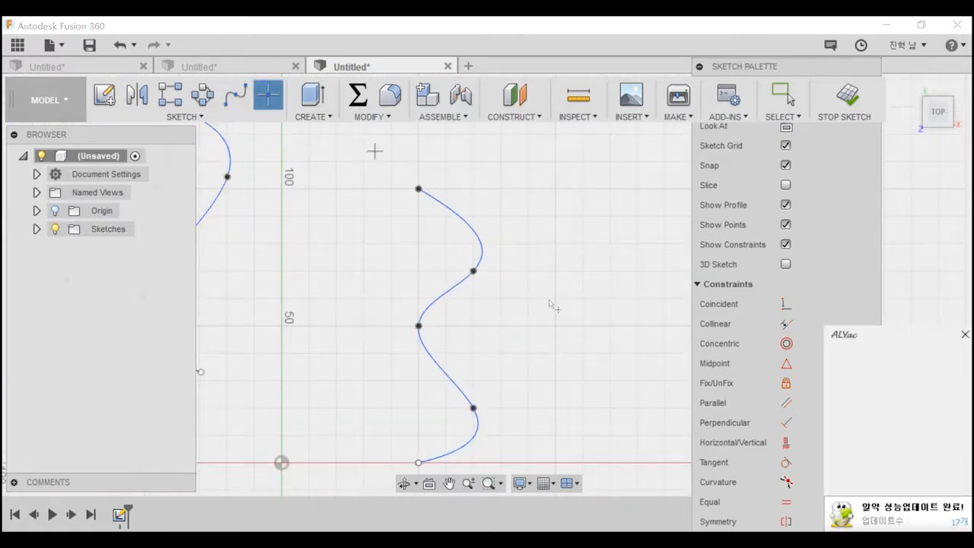
pyautogui.click(486, 313)
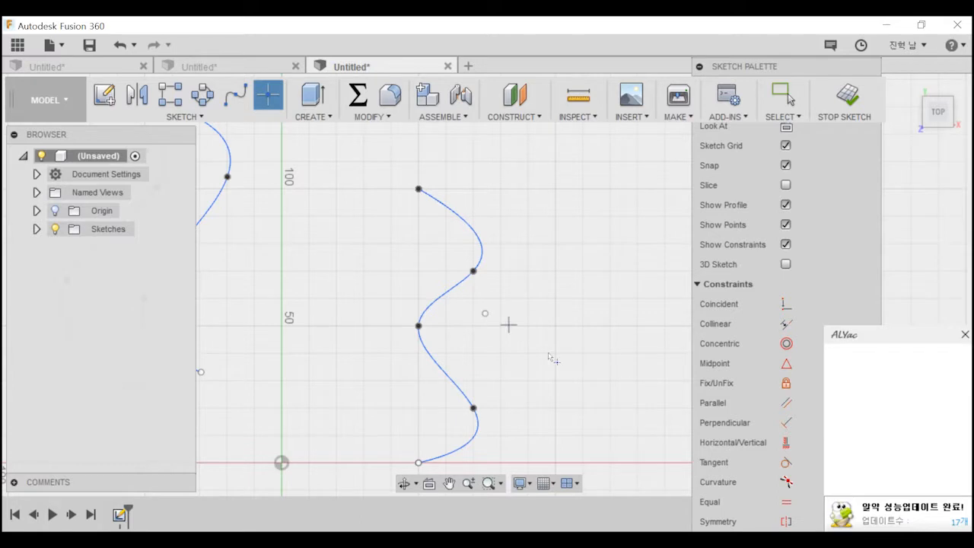
pyautogui.press('Escape')
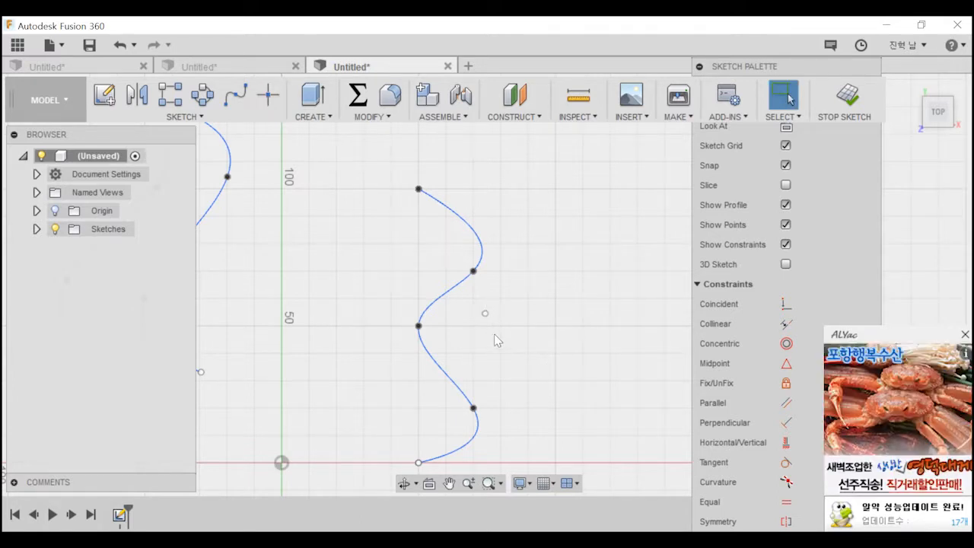
pyautogui.press('l')
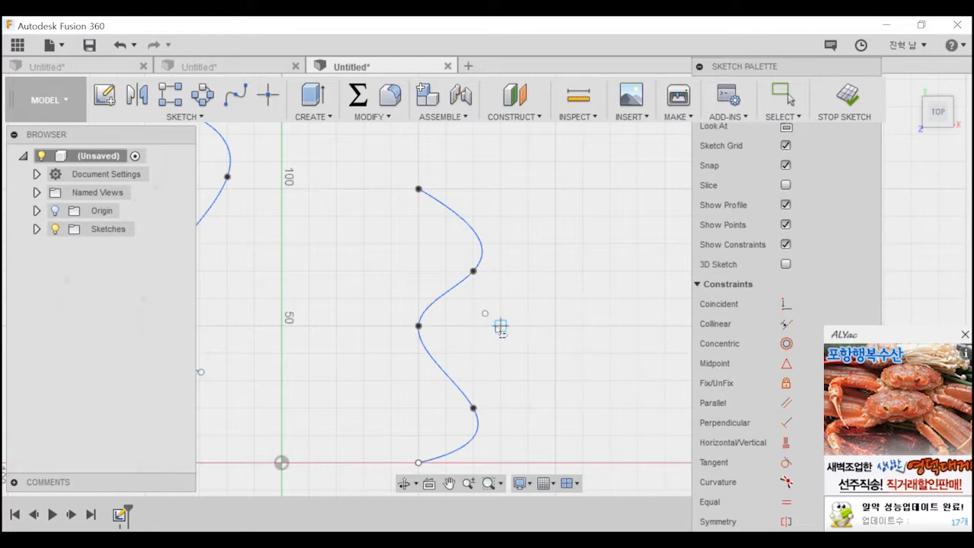
pyautogui.scroll(-3, 456, 340)
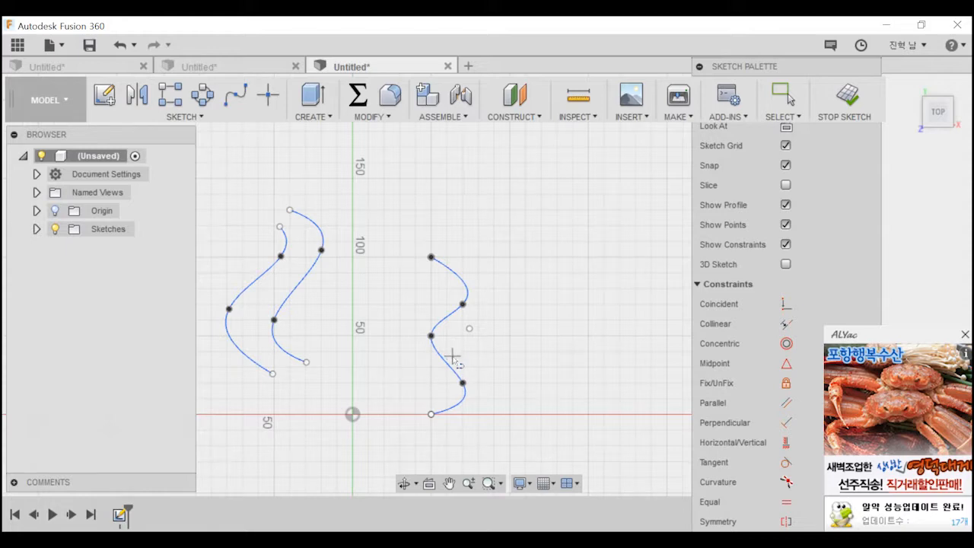
# Delete all splines and points from the sketch.
pyautogui.press('Escape')
pyautogui.moveTo(214, 195); pyautogui.dragTo(503, 423)
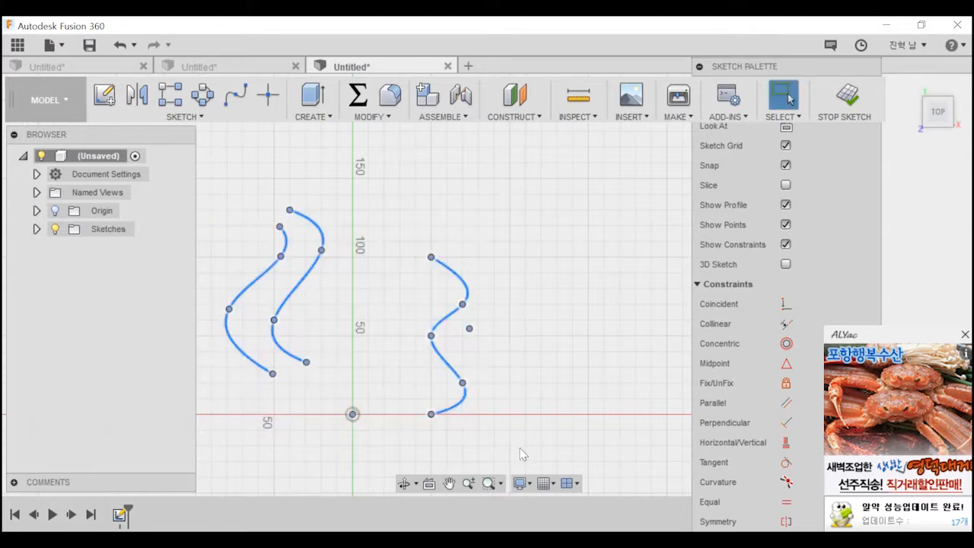
pyautogui.press('Delete')
pyautogui.moveTo(472, 314)
pyautogui.mouseDown(button='middle')
pyautogui.moveTo(558, 356)
pyautogui.moveTo(599, 360)
pyautogui.mouseUp(button='middle')
pyautogui.scroll(-3, 599, 360)
pyautogui.scroll(-2, 517, 330)
pyautogui.moveTo(519, 329)
pyautogui.mouseDown(button='middle')
pyautogui.moveTo(452, 280)
pyautogui.moveTo(398, 257)
pyautogui.mouseUp(button='middle')
pyautogui.scroll(-1, 469, 298)
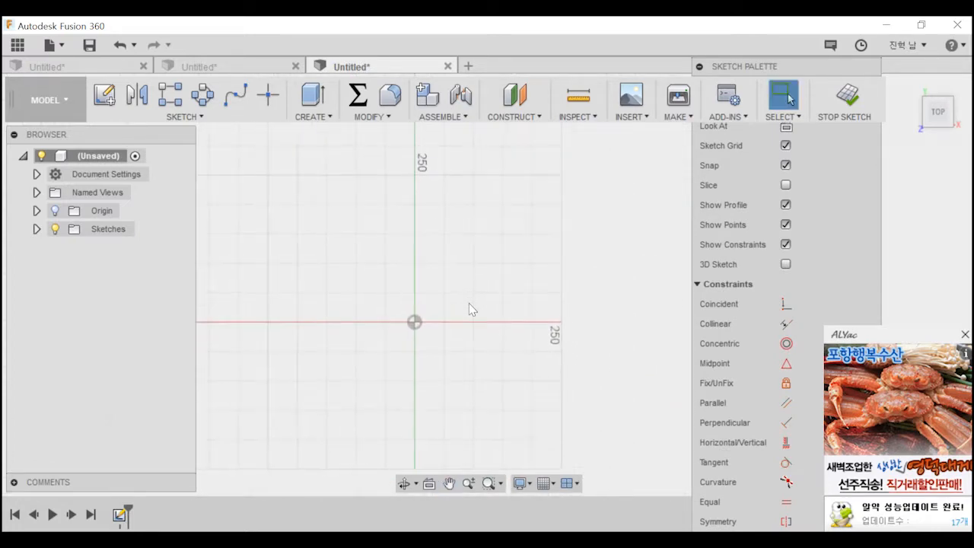
pyautogui.scroll(2, 467, 299)
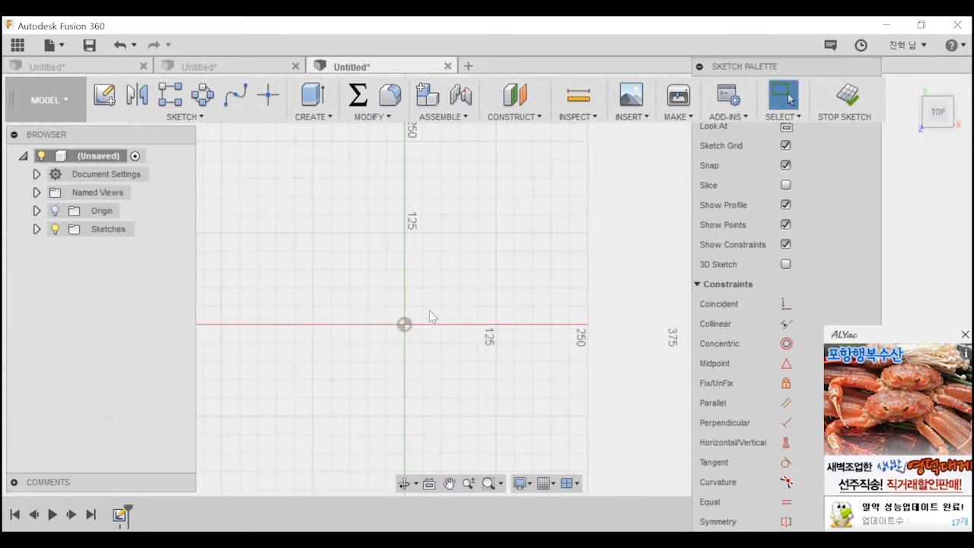
pyautogui.click(200, 118)
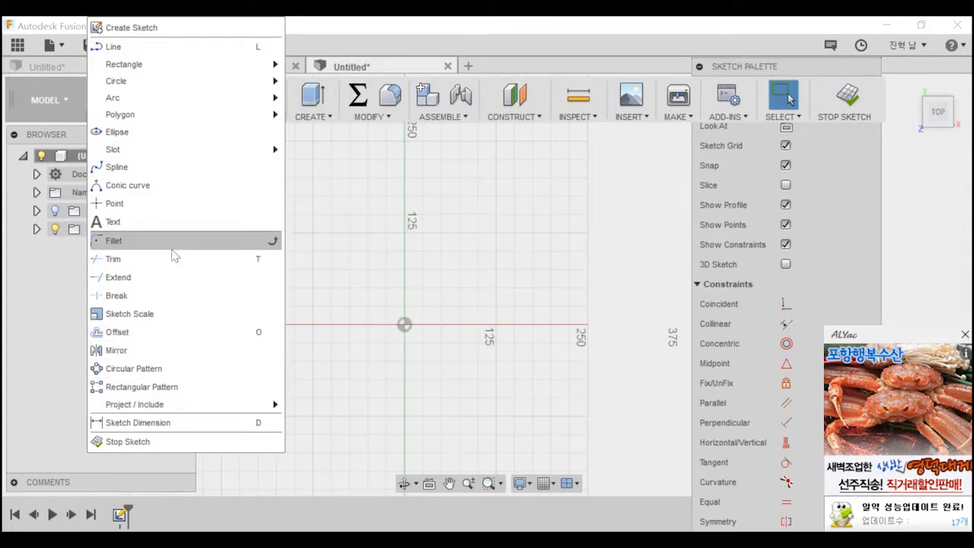
pyautogui.press('Escape')
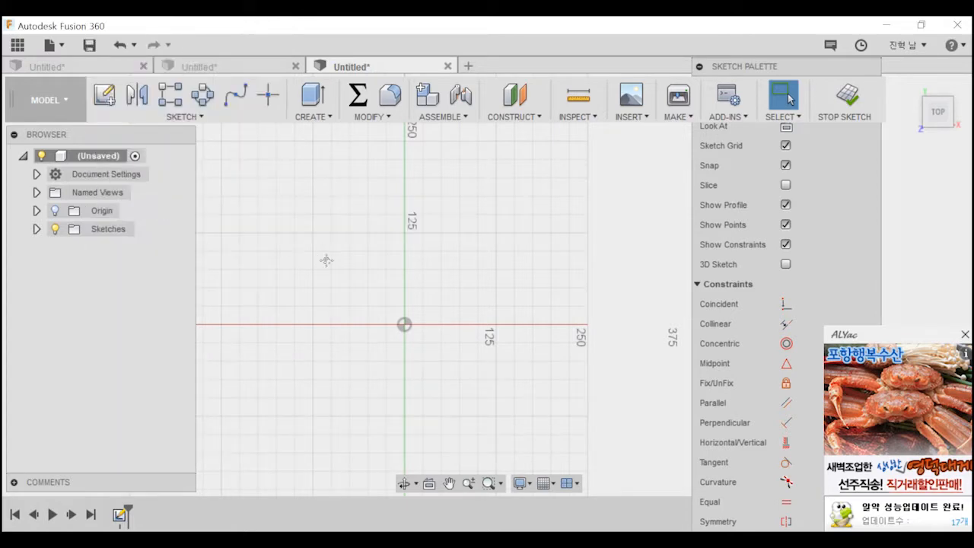
# Draw a center-diameter circle above the X axis and to the left of the Y axis.
pyautogui.moveTo(318, 250); pyautogui.dragTo(401, 263, button='middle')
pyautogui.press('c')
pyautogui.click(309, 262)
pyautogui.click(342, 281)
pyautogui.press('Escape')
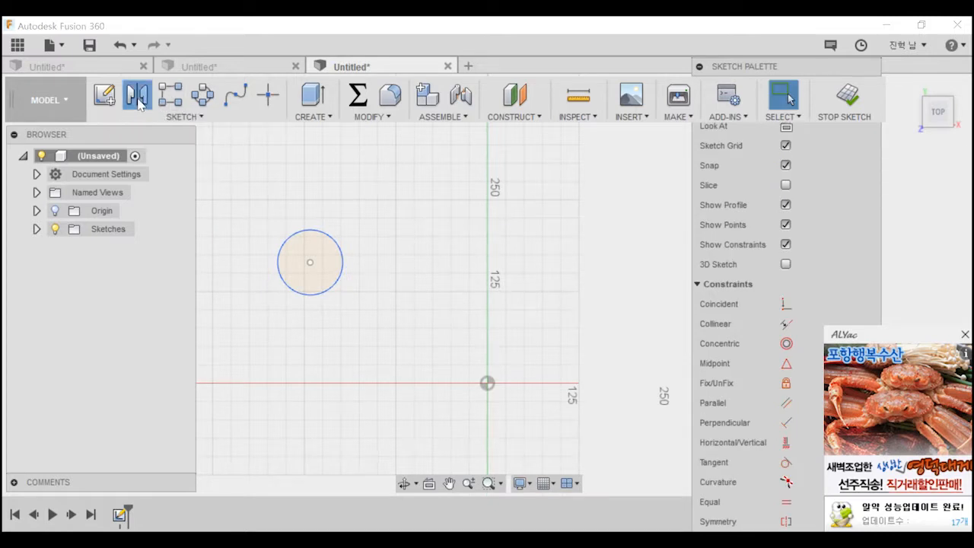
pyautogui.click(139, 101)
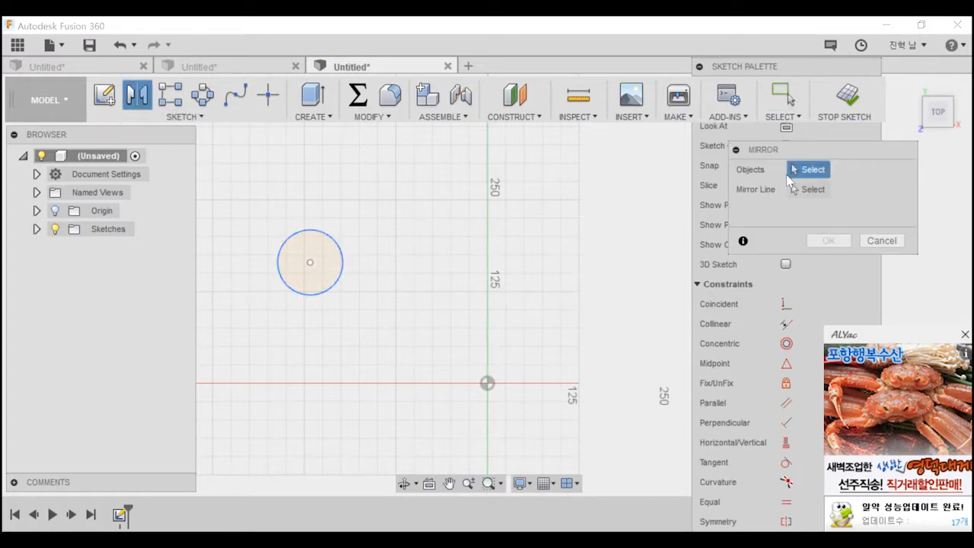
pyautogui.click(335, 262)
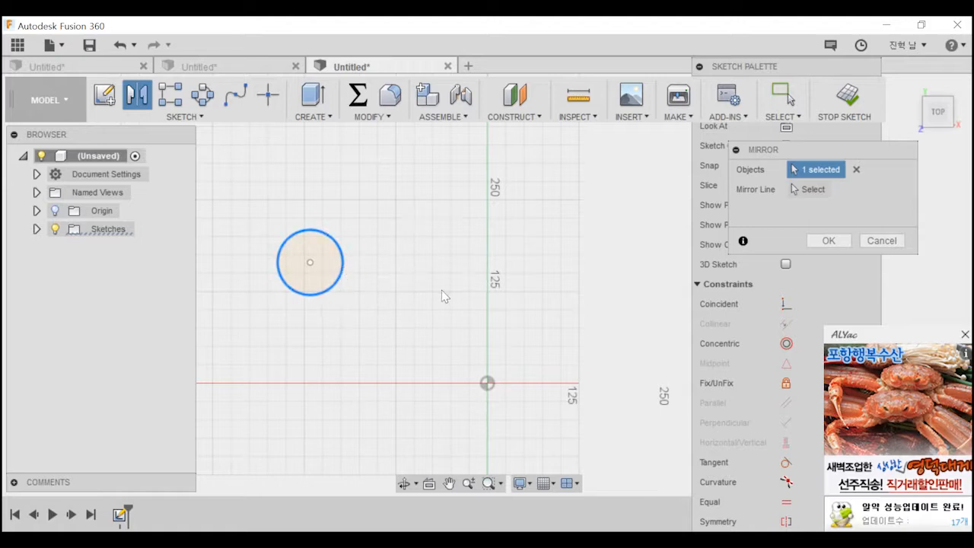
pyautogui.click(811, 190)
pyautogui.moveTo(548, 221); pyautogui.dragTo(480, 265, button='middle')
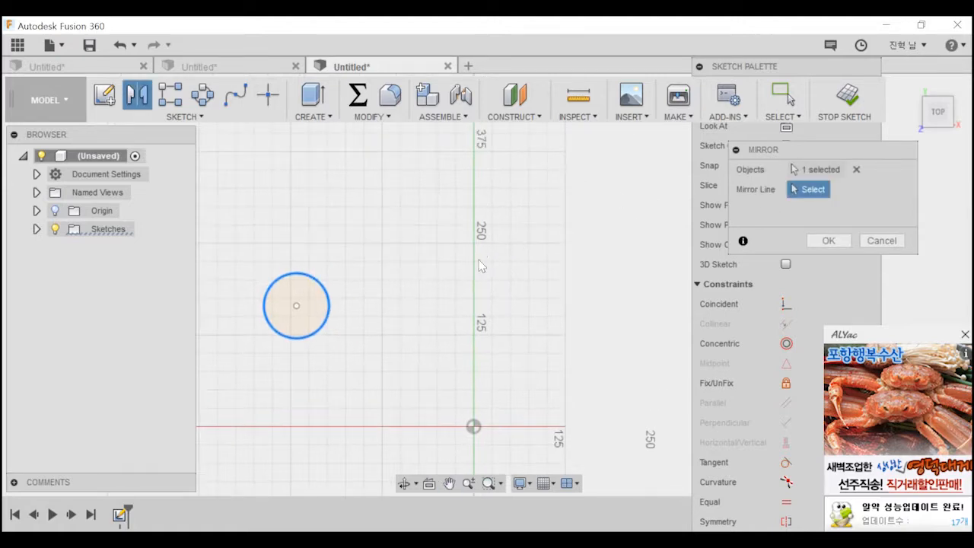
pyautogui.click(37, 210)
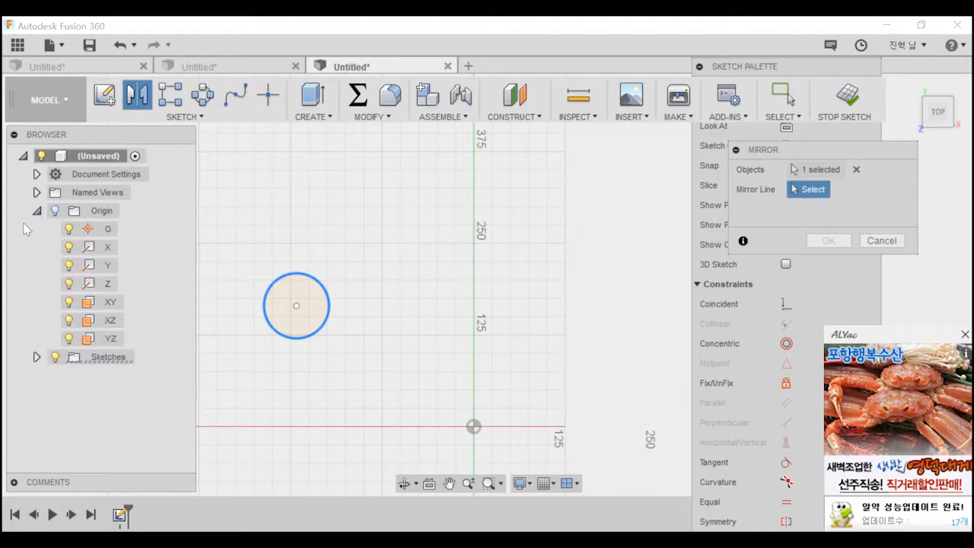
pyautogui.click(55, 211)
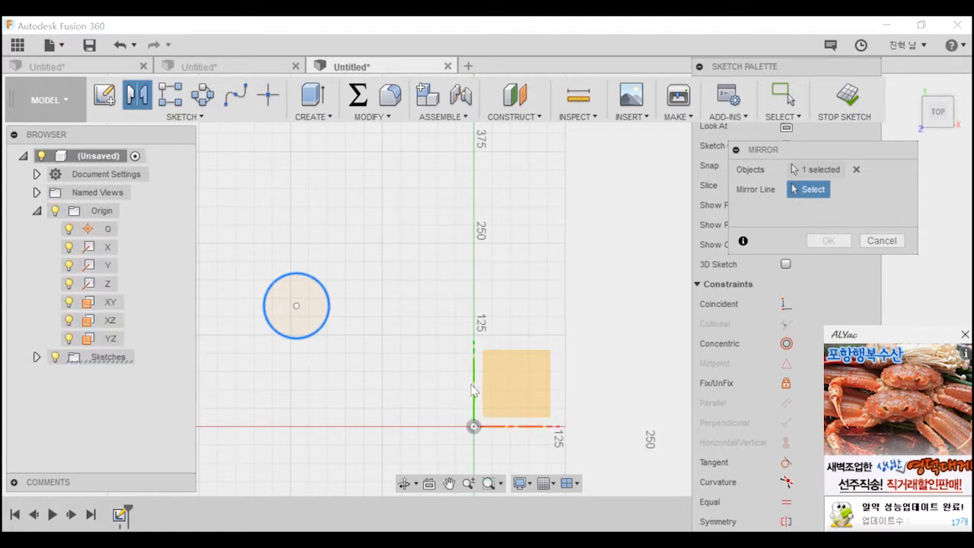
pyautogui.press('Escape')
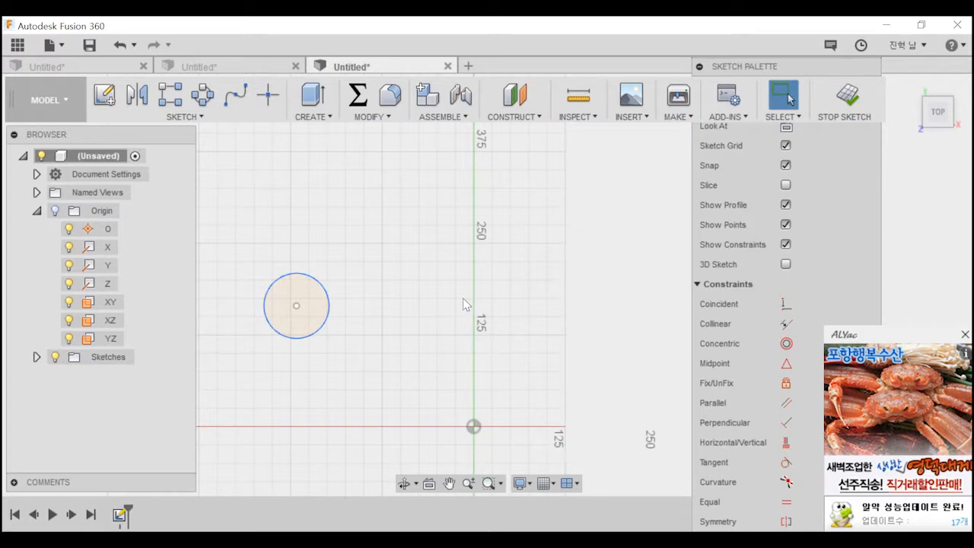
# Draw a vertical line between the circle and the Y axis and convert it to a construction line.
pyautogui.press('l')
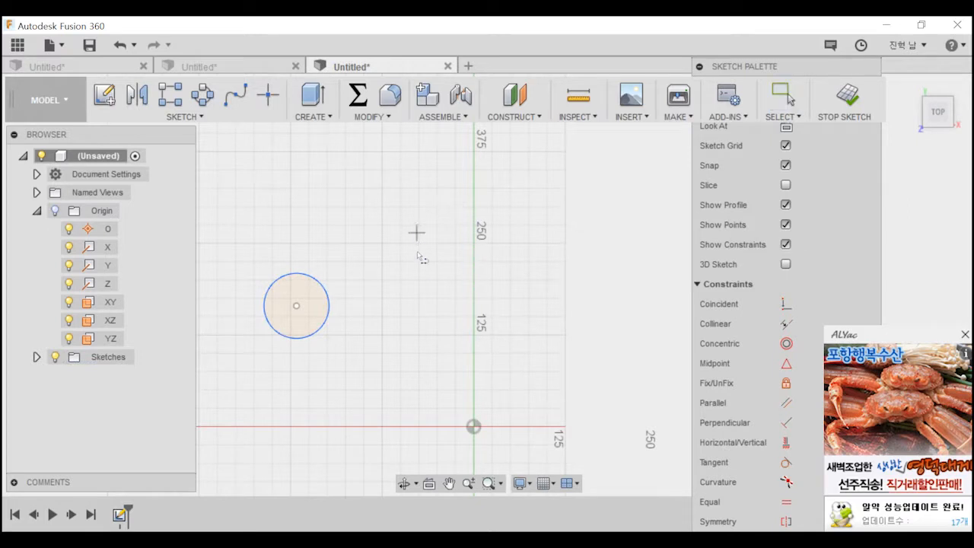
pyautogui.click(418, 270)
pyautogui.click(417, 371)
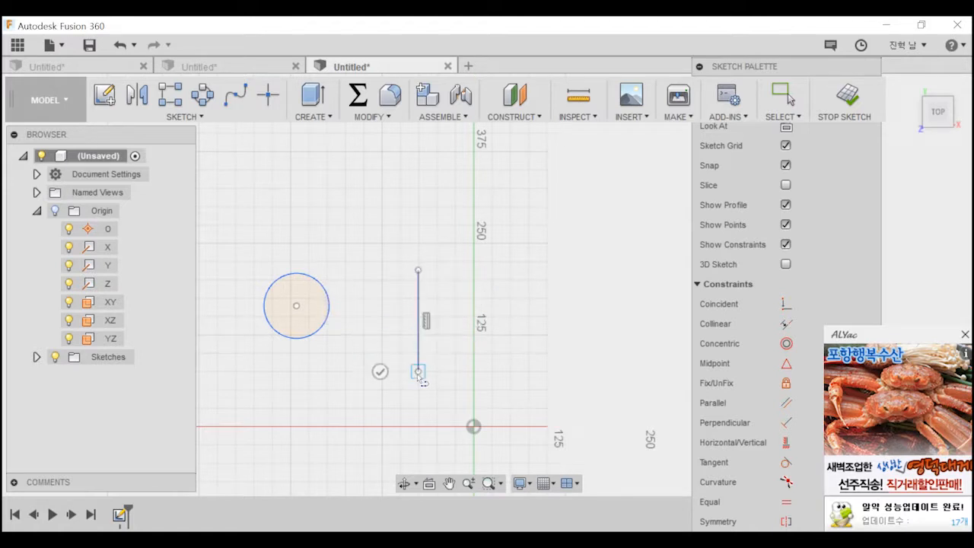
pyautogui.press('Escape')
pyautogui.click(425, 312)
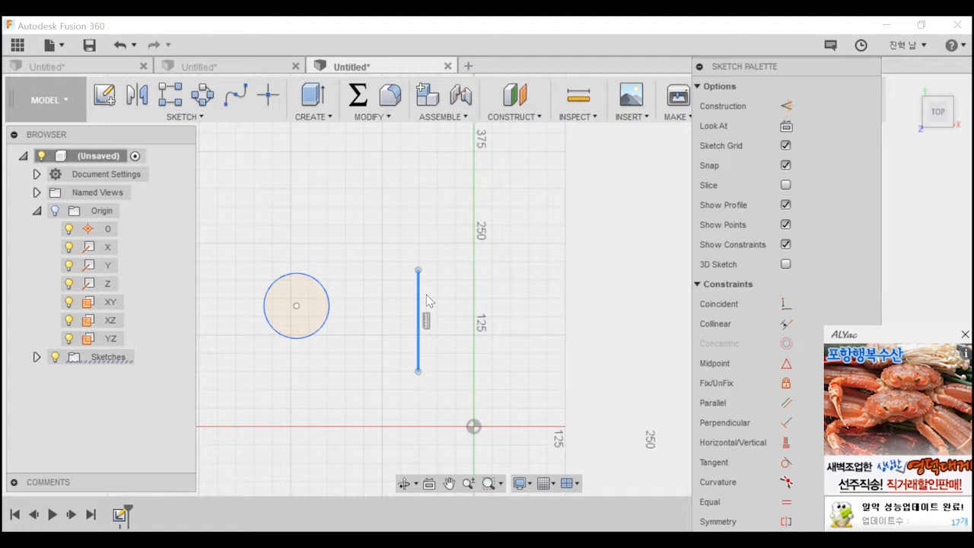
pyautogui.click(787, 105)
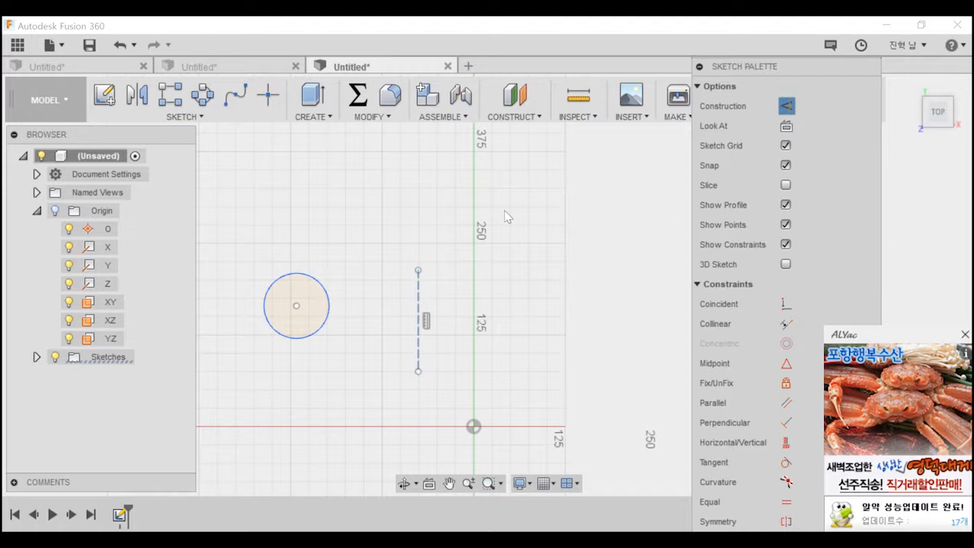
pyautogui.click(432, 290)
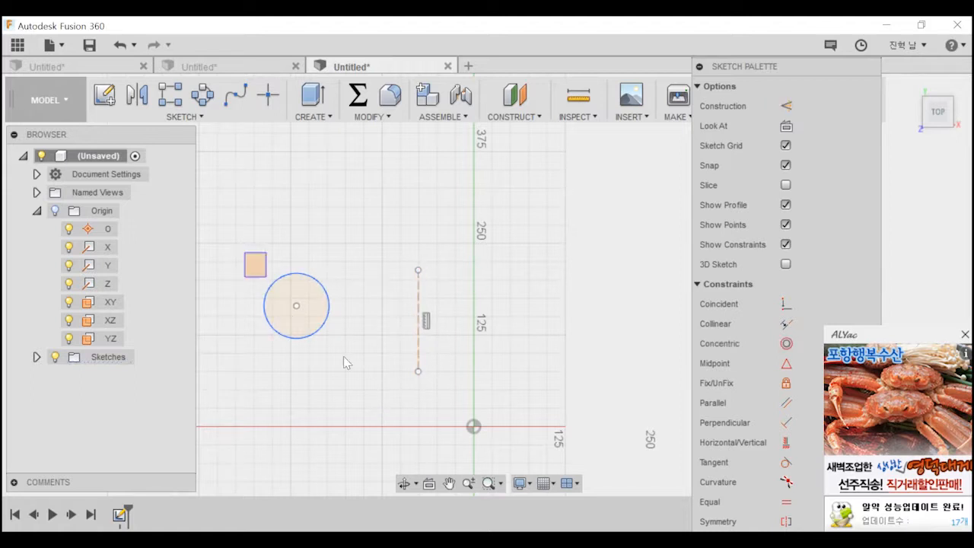
# Try mirroring the circle together with its center point across the vertical construction line, and clear both selections.
pyautogui.click(284, 299)
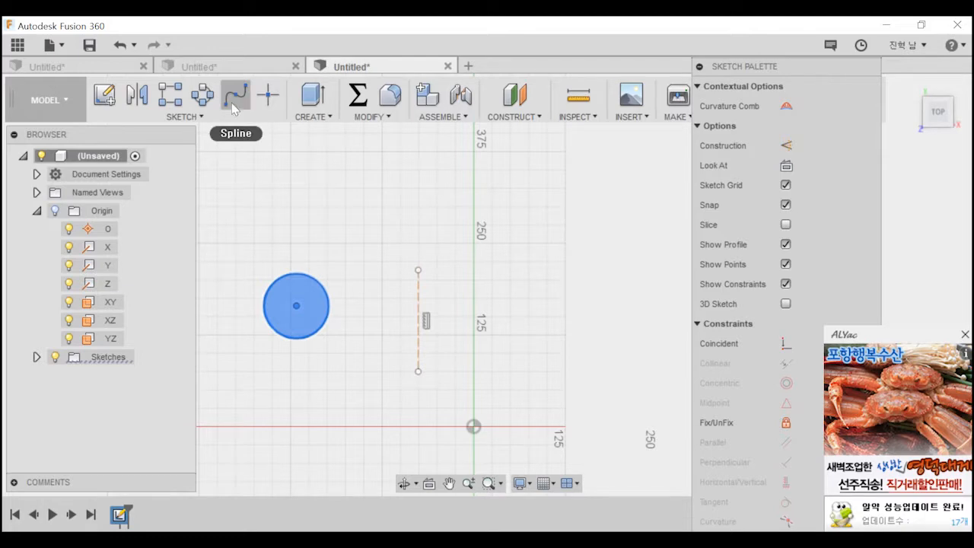
pyautogui.click(199, 116)
pyautogui.press('Escape')
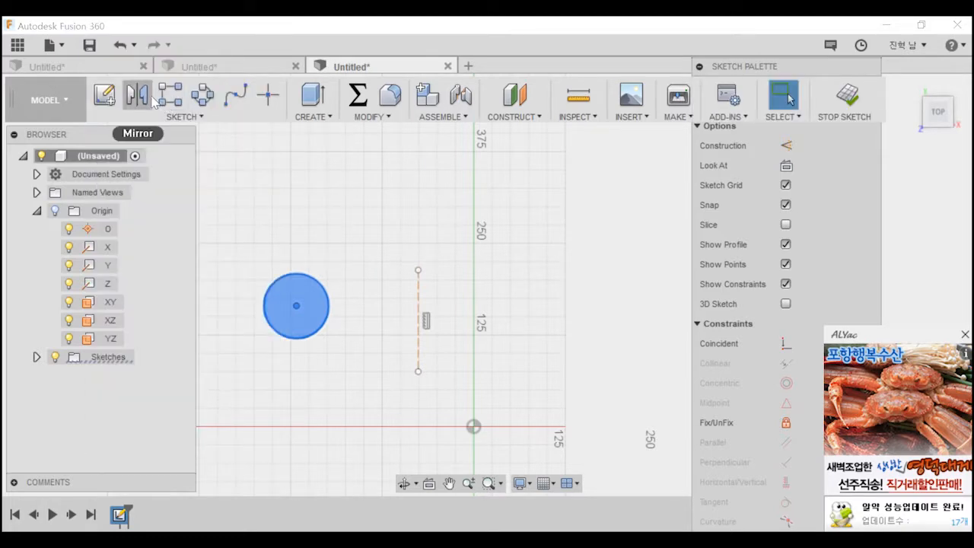
pyautogui.click(153, 101)
pyautogui.click(844, 170)
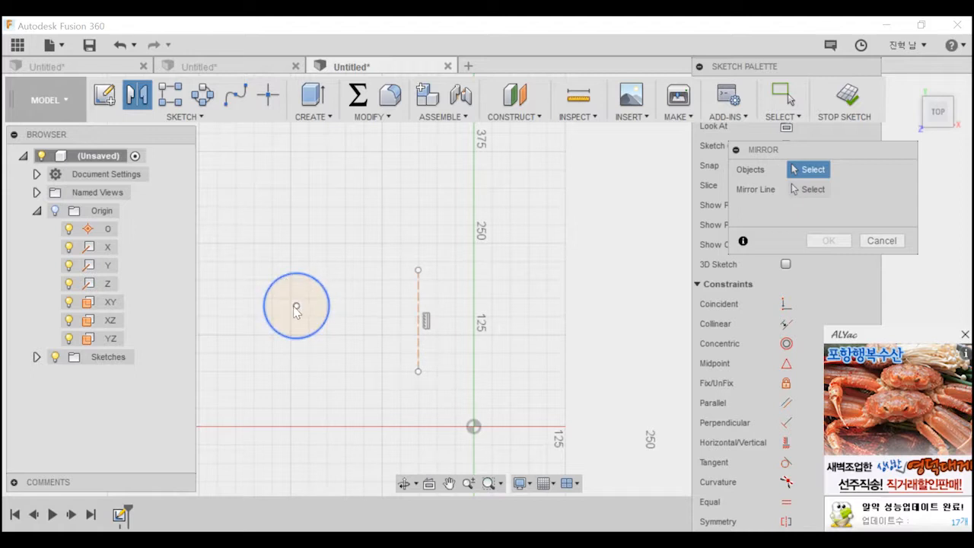
pyautogui.moveTo(236, 237); pyautogui.dragTo(359, 384)
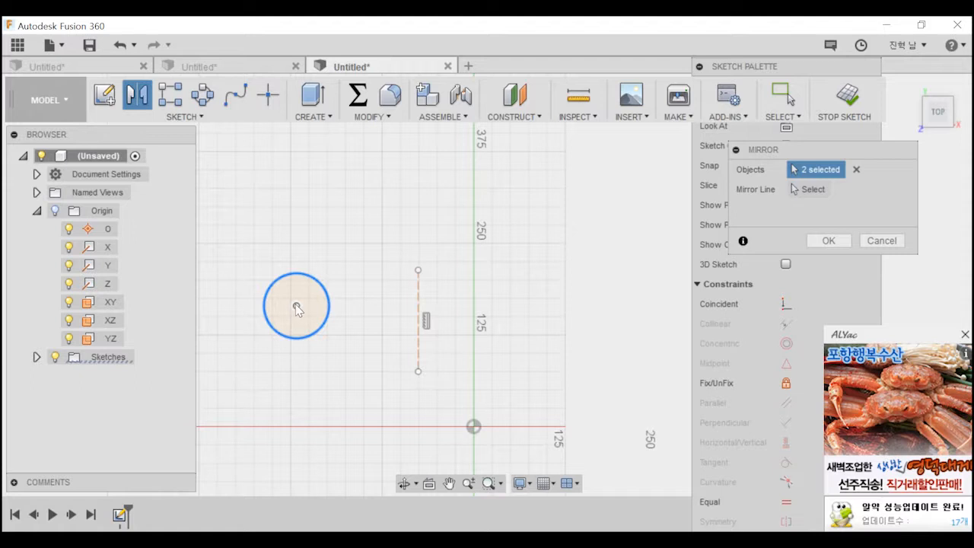
pyautogui.click(820, 194)
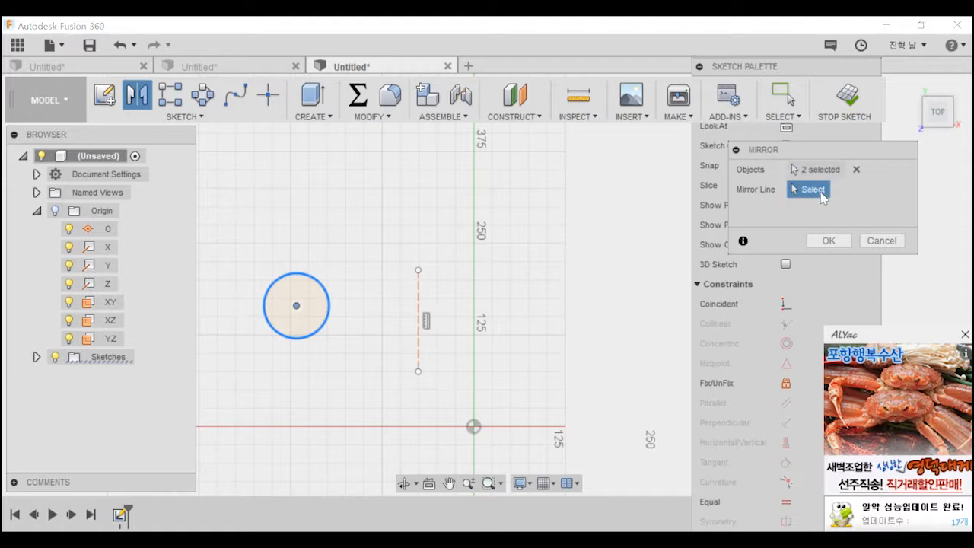
pyautogui.click(418, 309)
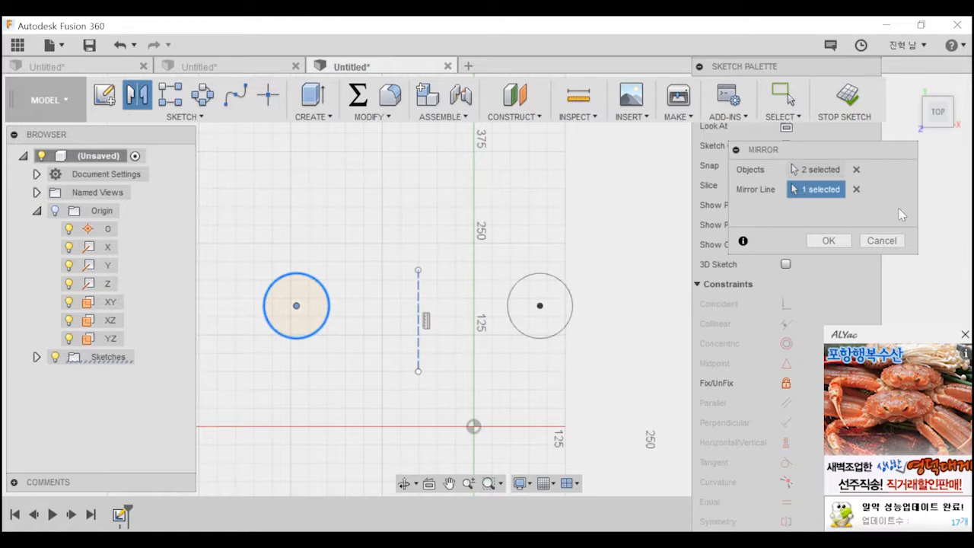
pyautogui.click(855, 189)
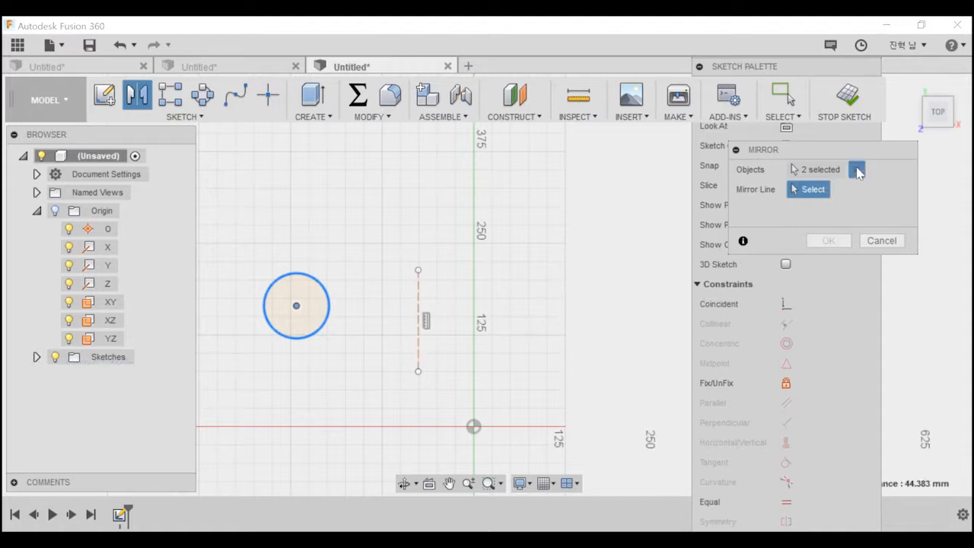
pyautogui.click(856, 170)
pyautogui.click(321, 290)
pyautogui.click(417, 303)
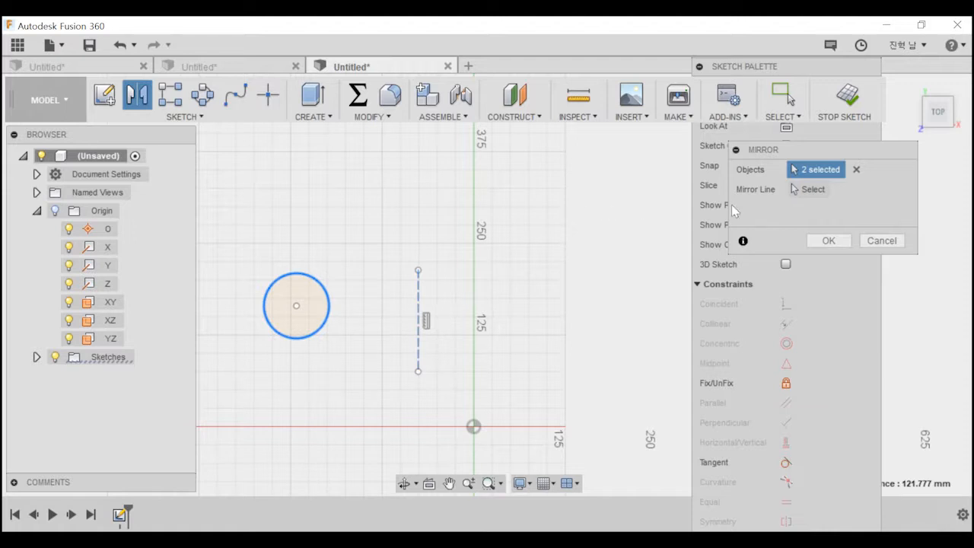
pyautogui.click(857, 169)
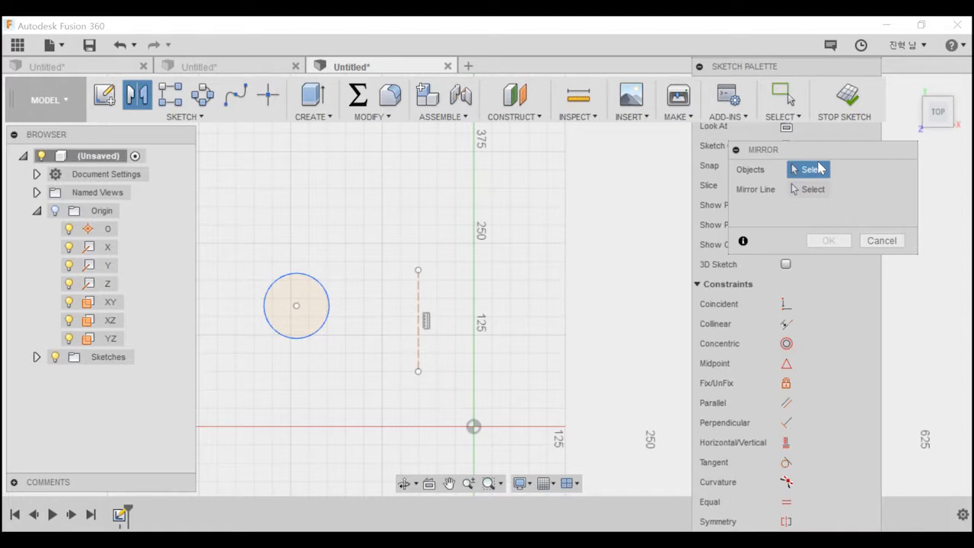
# Mirror only the circle across the vertical construction line.
pyautogui.click(328, 297)
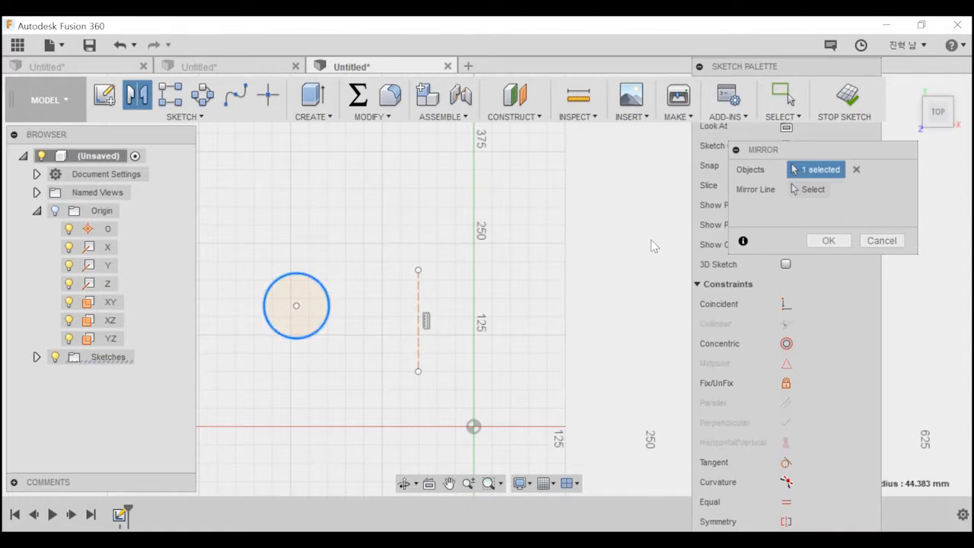
pyautogui.click(813, 189)
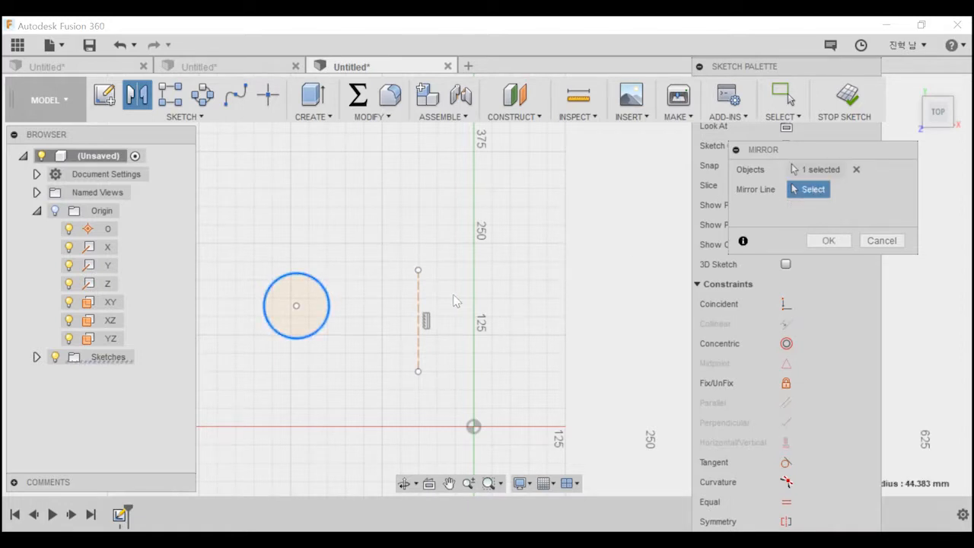
pyautogui.click(420, 299)
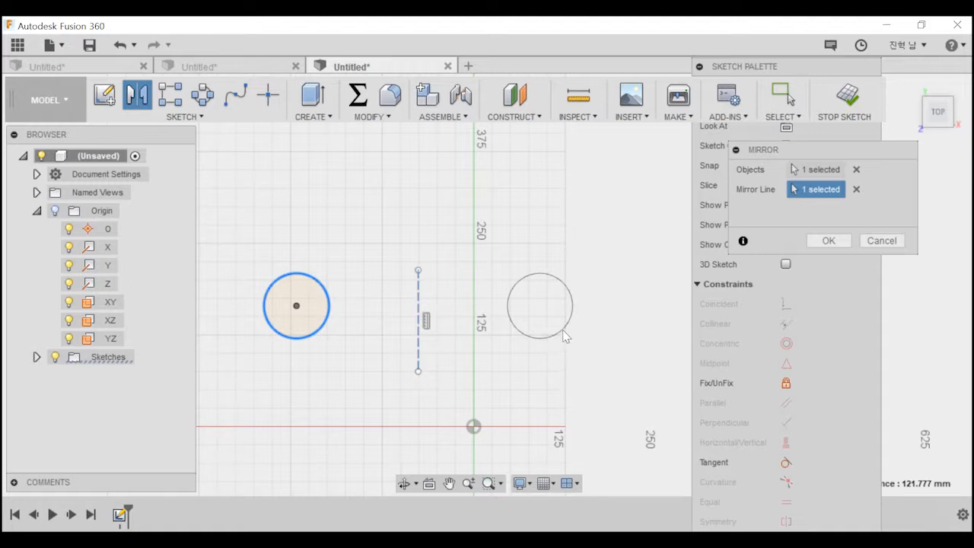
pyautogui.click(828, 240)
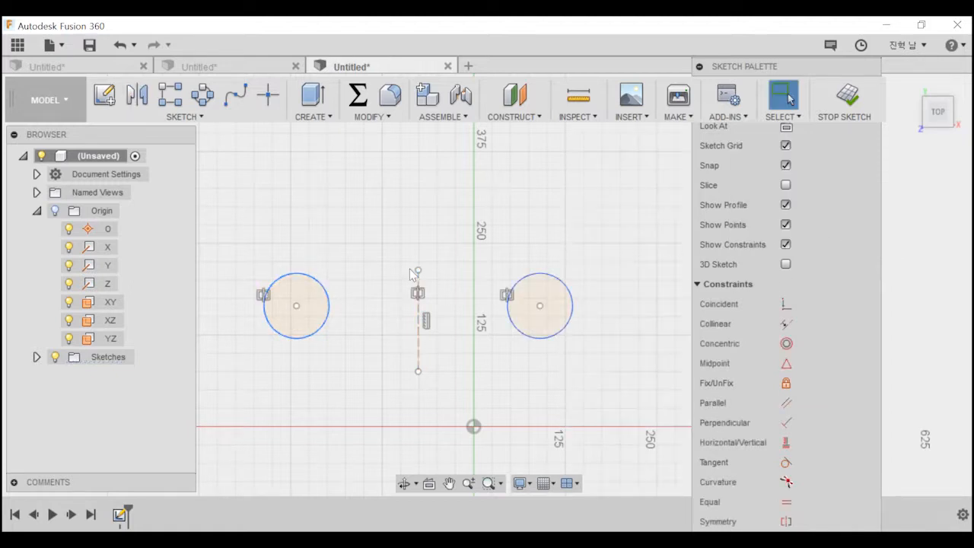
# Create a rectangular pattern of the original circle with a quantity of 10 and an extent distance of 1 mm in the first direction.
pyautogui.click(172, 95)
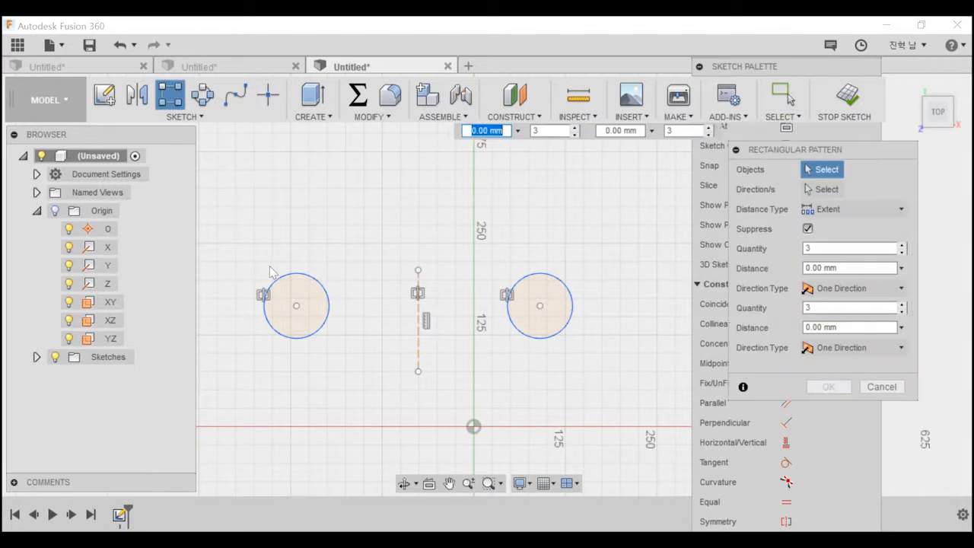
pyautogui.click(314, 283)
pyautogui.scroll(-3, 368, 303)
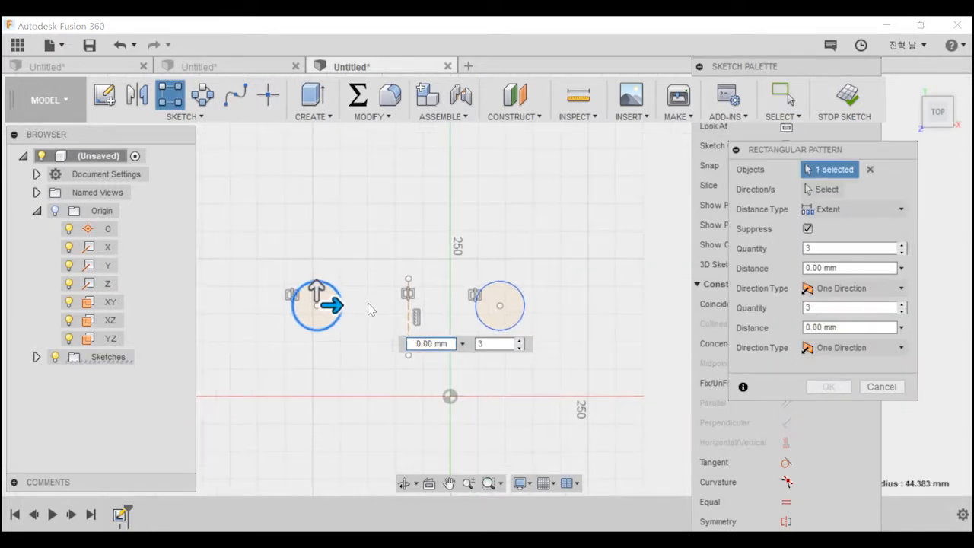
pyautogui.scroll(-3, 362, 339)
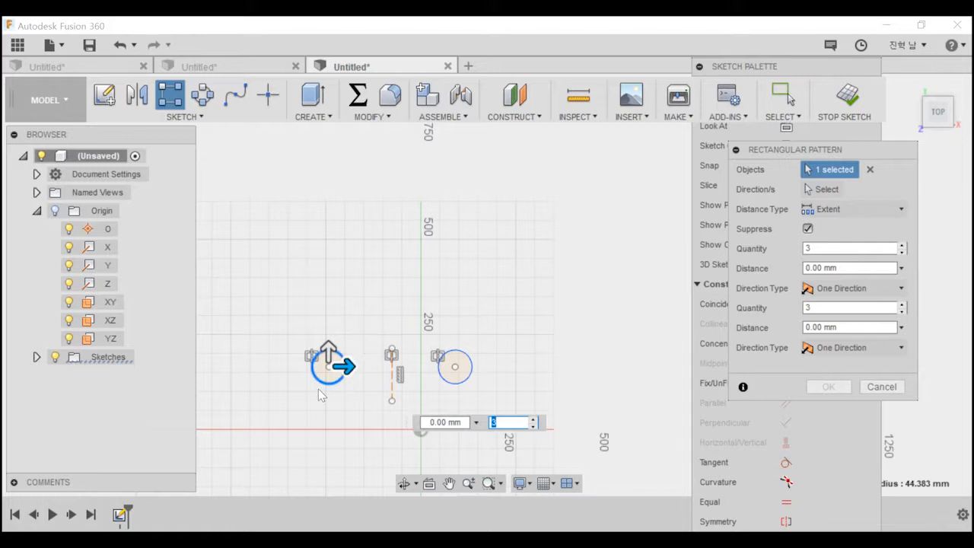
pyautogui.moveTo(255, 329); pyautogui.dragTo(388, 358, button='middle')
pyautogui.scroll(-1, 388, 357)
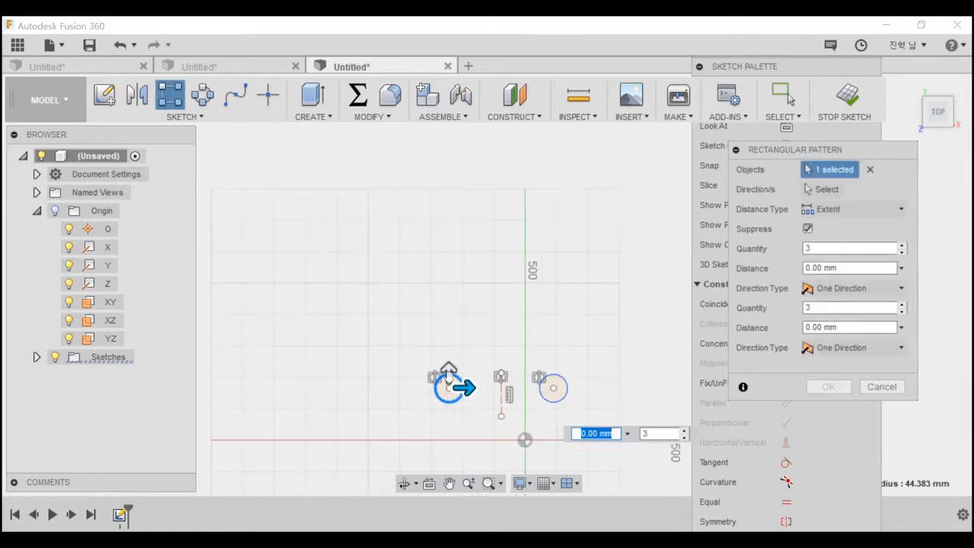
pyautogui.press('Tab')
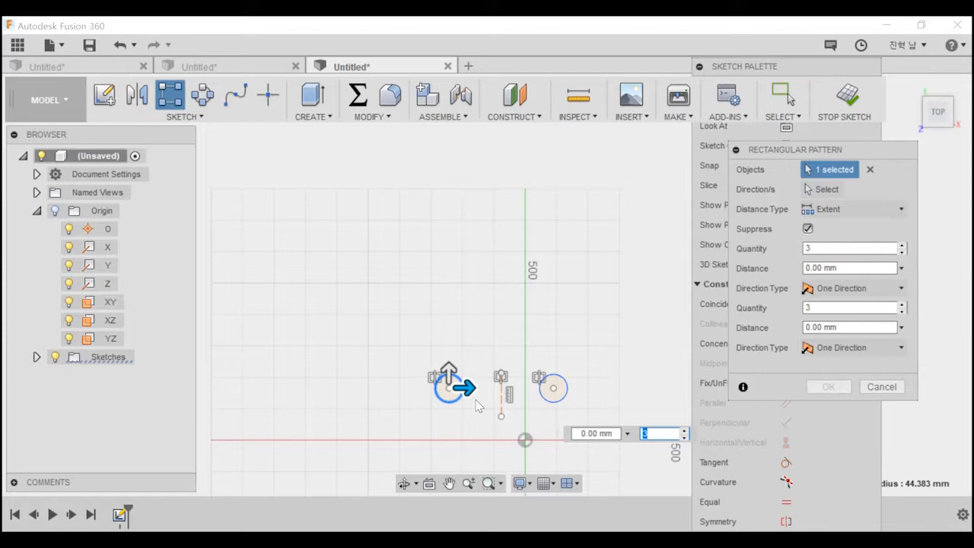
pyautogui.press('Tab')
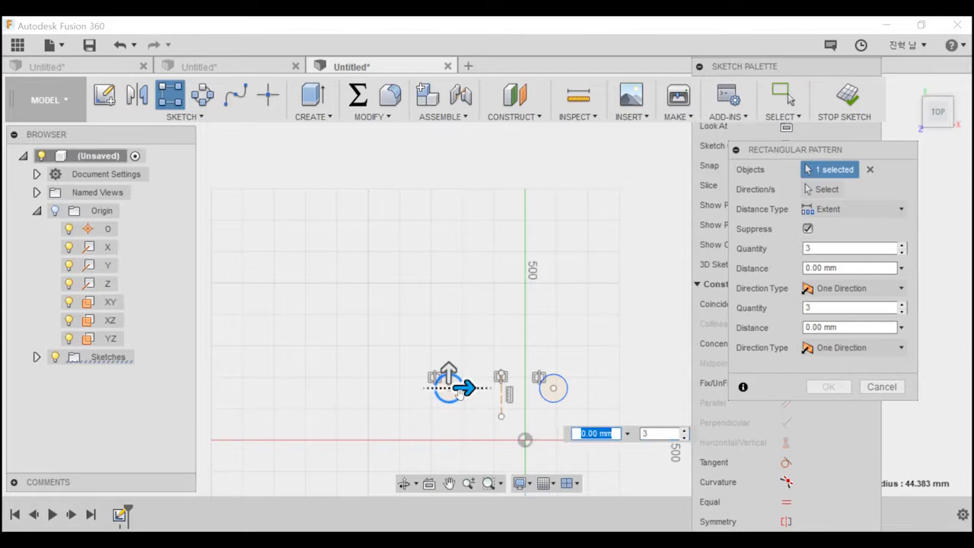
pyautogui.press('Tab')
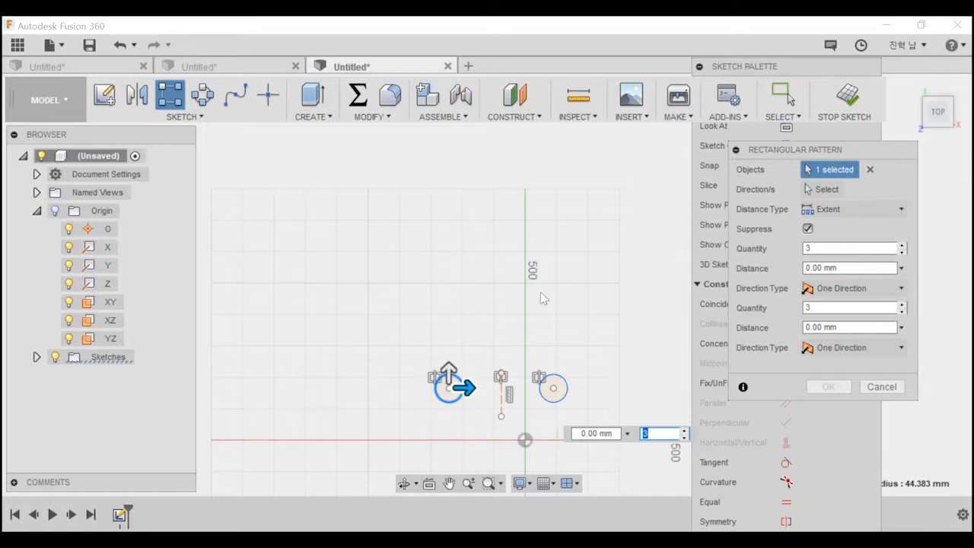
pyautogui.click(831, 250)
pyautogui.doubleClick(832, 249)
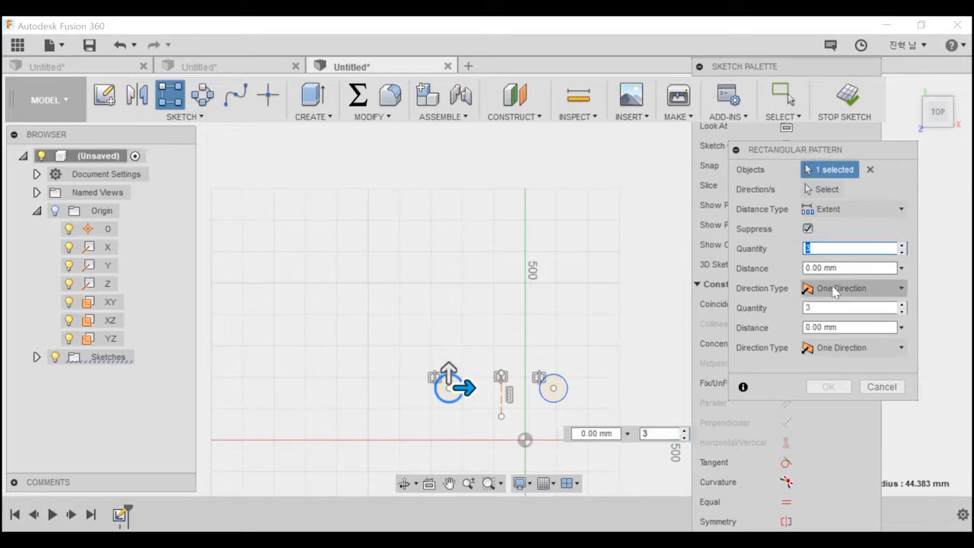
pyautogui.press('Tab')
pyautogui.write('1')
pyautogui.press('Tab')
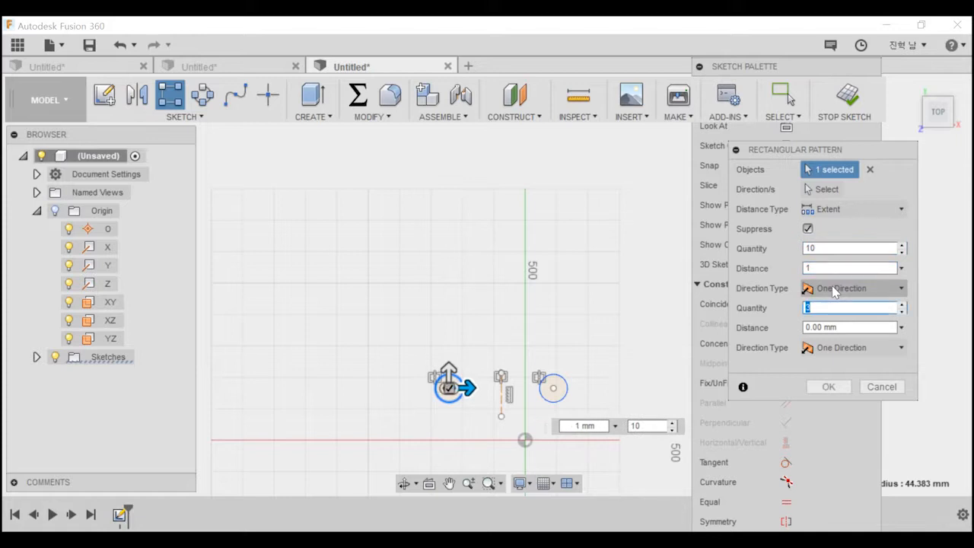
pyautogui.hotkey('shift', 'Tab')
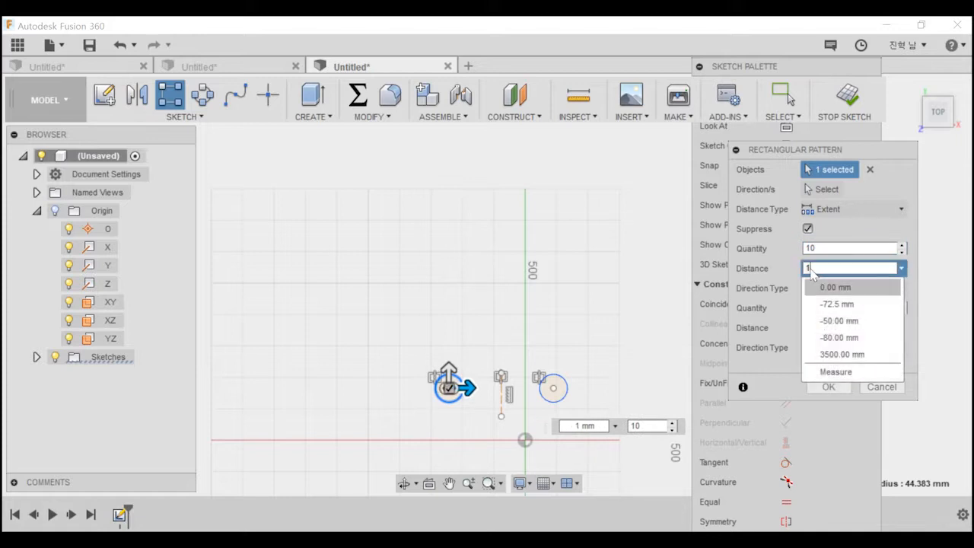
pyautogui.click(812, 272)
pyautogui.click(815, 271)
pyautogui.click(747, 271)
pyautogui.press('Escape')
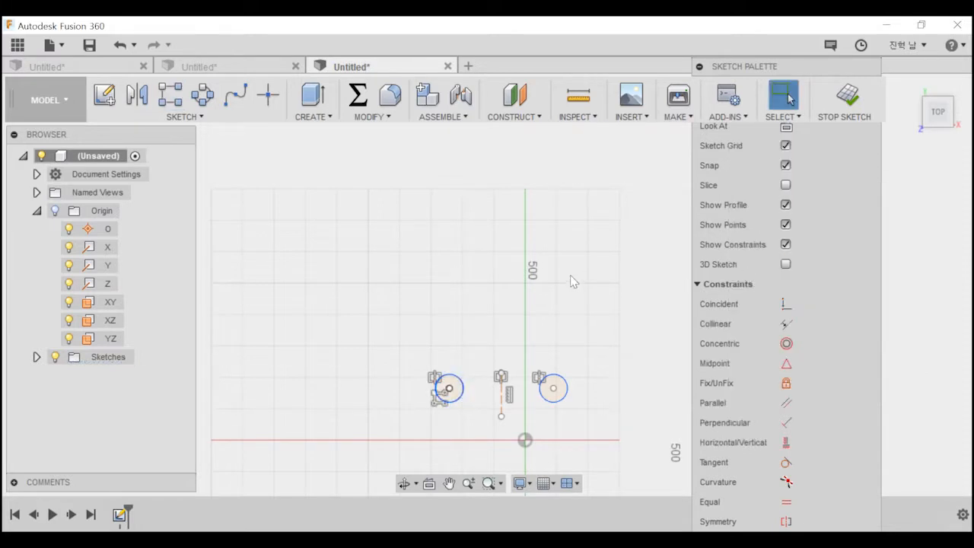
# Set up a rectangular pattern of the original circle with a quantity of 10 in both directions.
pyautogui.click(170, 95)
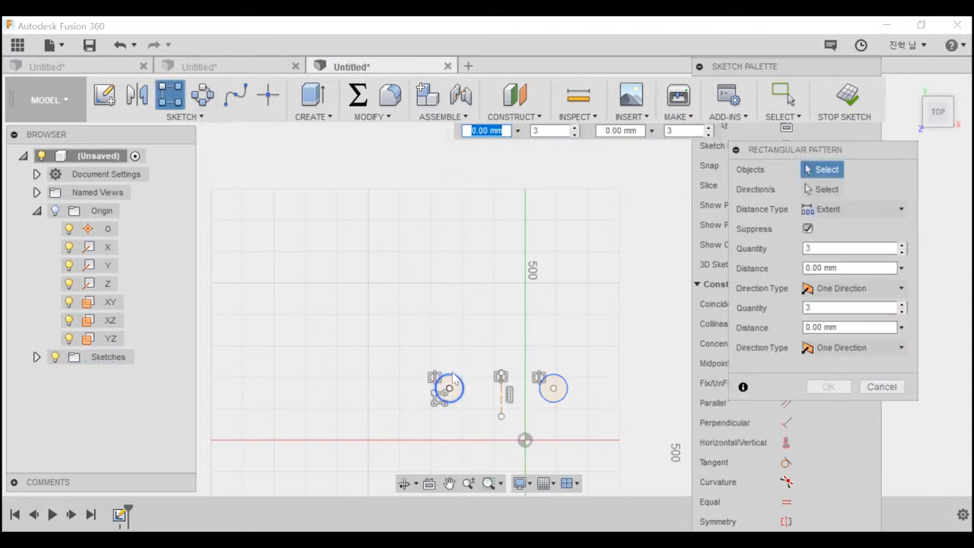
pyautogui.click(454, 379)
pyautogui.doubleClick(833, 247)
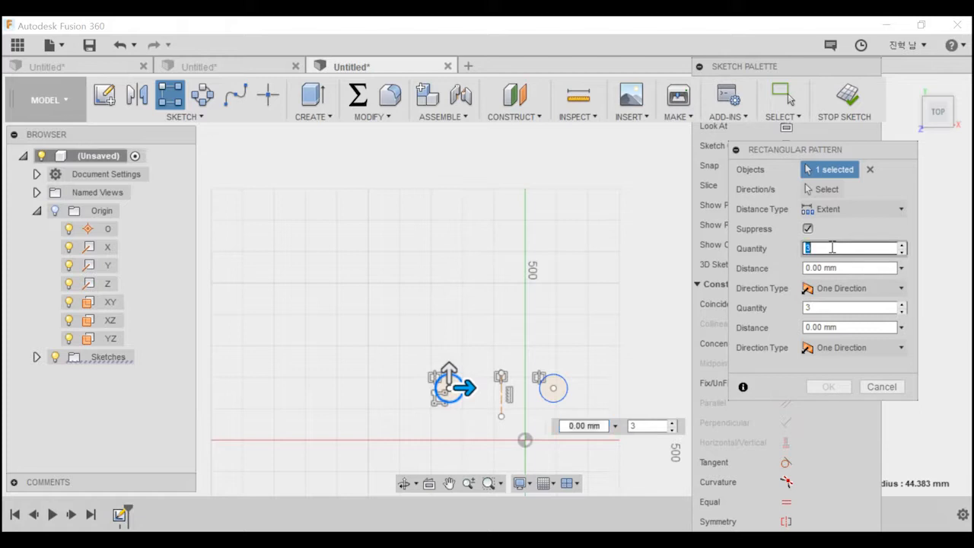
pyautogui.moveTo(824, 306); pyautogui.dragTo(764, 301)
pyautogui.write('10')
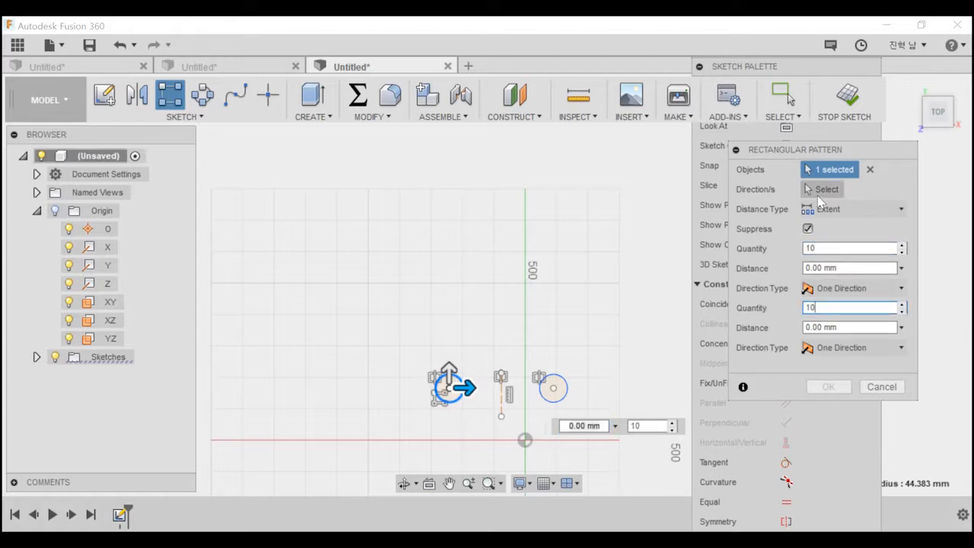
# Set the pattern's extent distances to 1200 mm horizontally and 1000 mm vertically, and create the circle grid.
pyautogui.moveTo(449, 373); pyautogui.dragTo(449, 148)
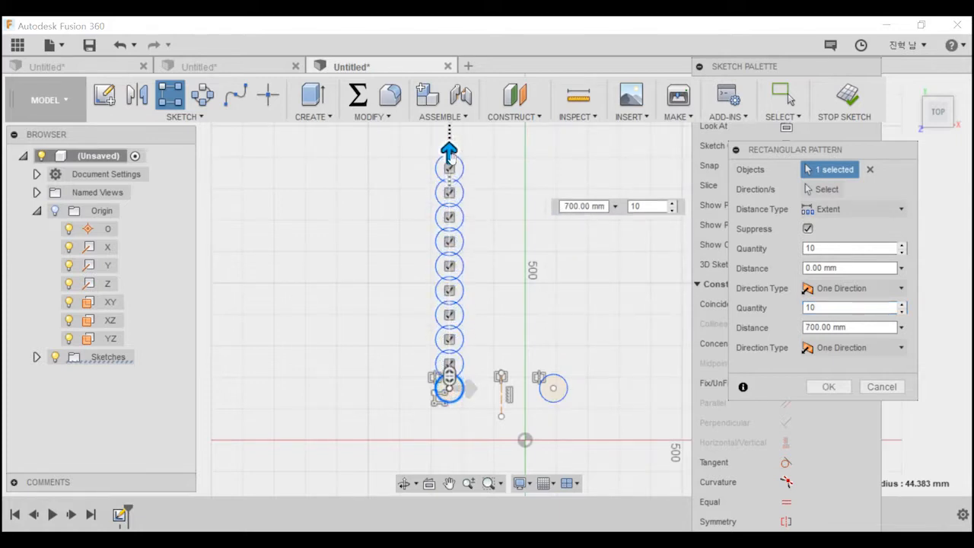
pyautogui.scroll(-2, 533, 363)
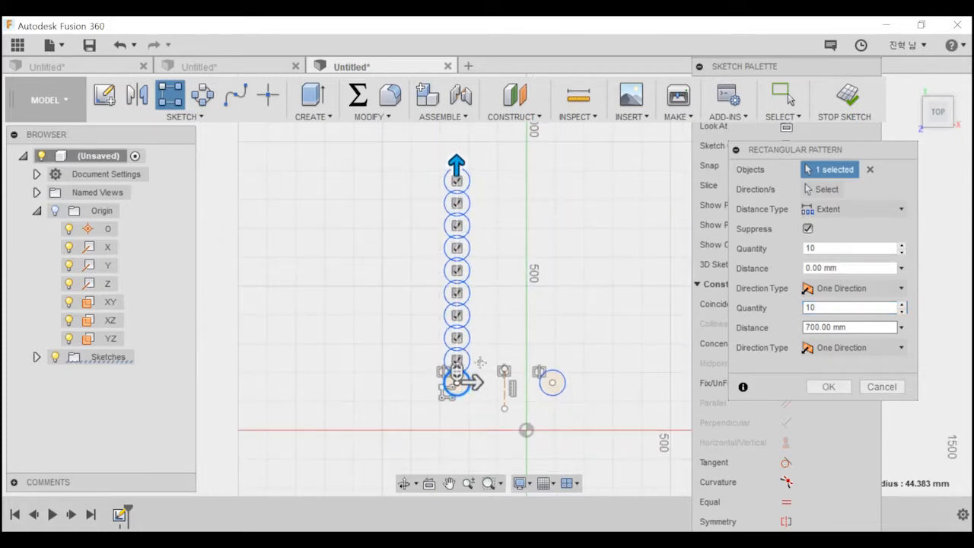
pyautogui.scroll(-2, 522, 338)
pyautogui.moveTo(522, 338); pyautogui.dragTo(500, 277, button='middle')
pyautogui.moveTo(431, 243); pyautogui.dragTo(430, 184)
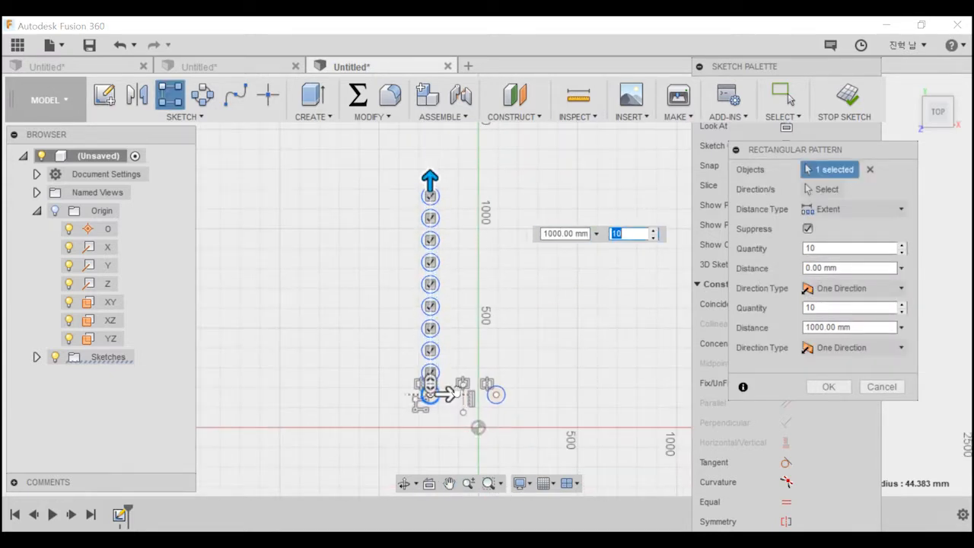
pyautogui.moveTo(448, 394); pyautogui.dragTo(682, 391)
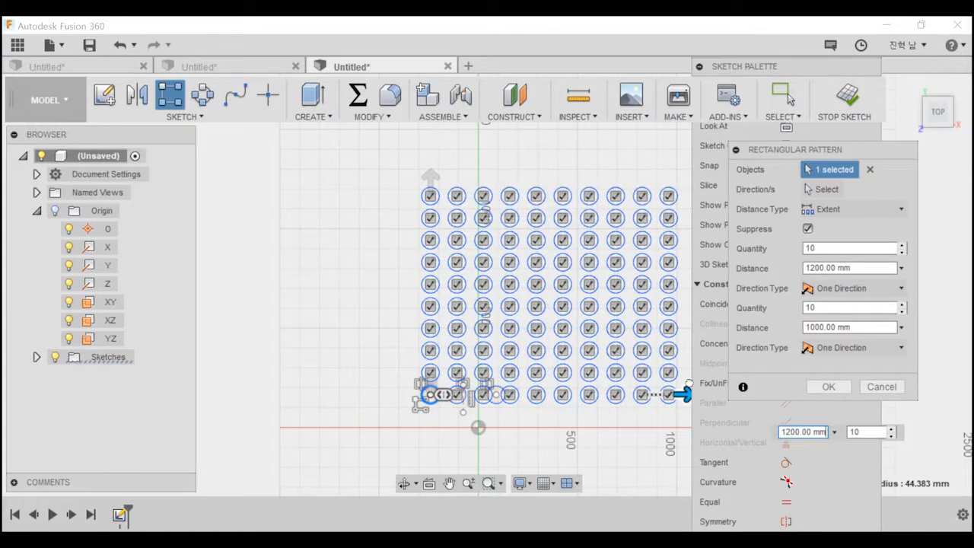
pyautogui.moveTo(520, 441); pyautogui.dragTo(468, 437, button='middle')
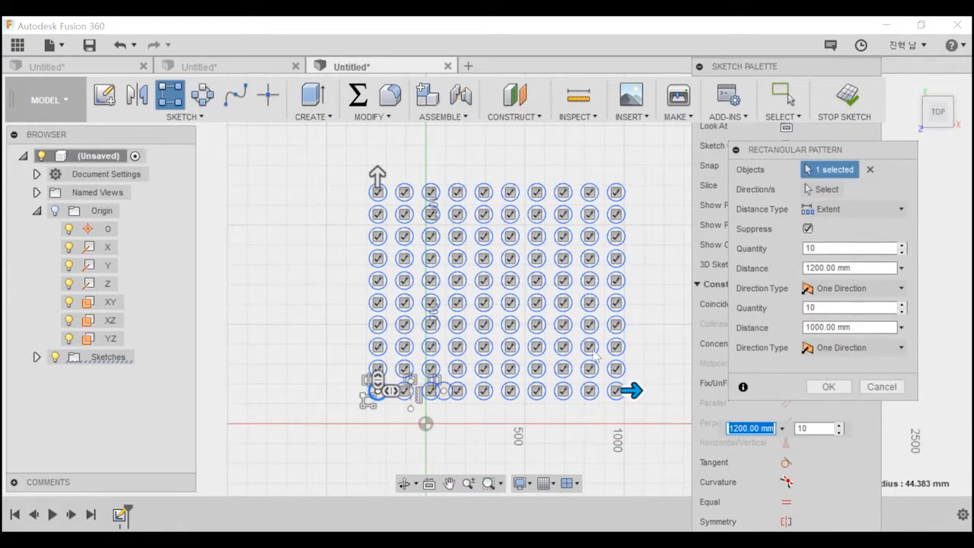
pyautogui.click(828, 386)
# Draw a two-point rectangle about 1493 mm wide and 1248 mm high enclosing the circle grid.
pyautogui.press('e')
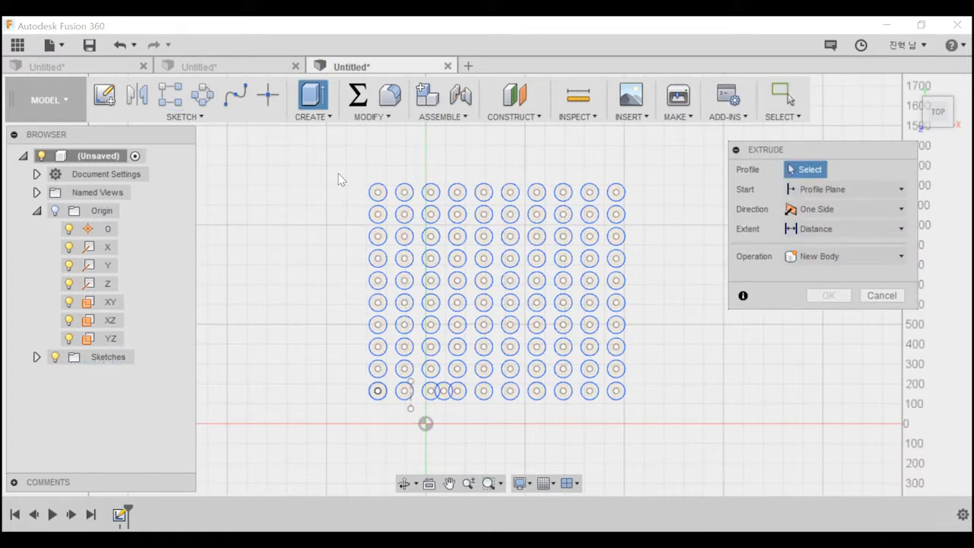
pyautogui.press('Escape')
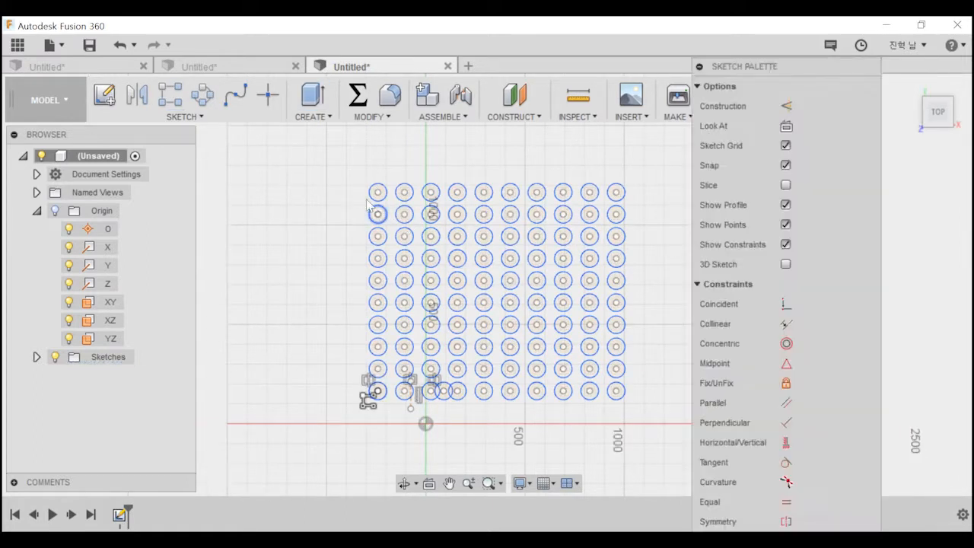
pyautogui.press('r')
pyautogui.click(346, 166)
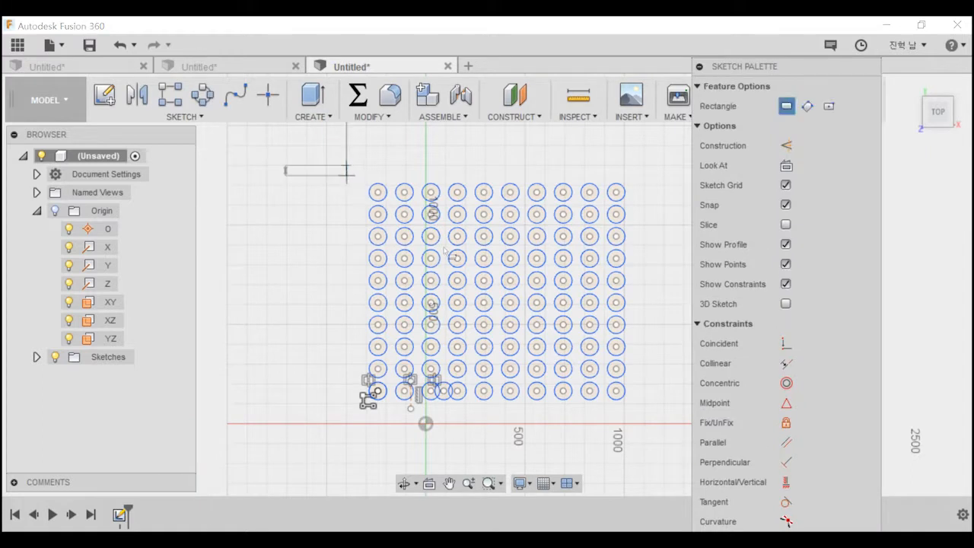
pyautogui.click(643, 412)
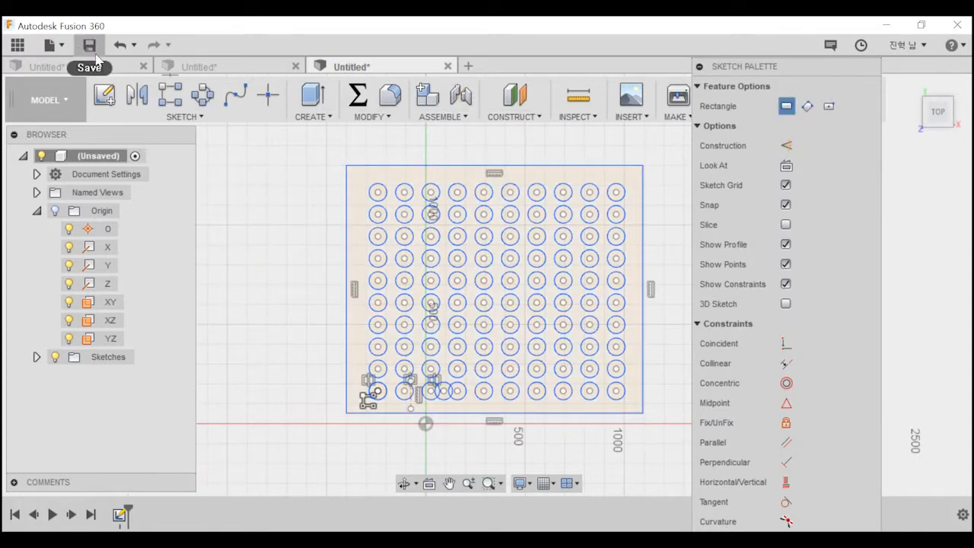
pyautogui.click(139, 120)
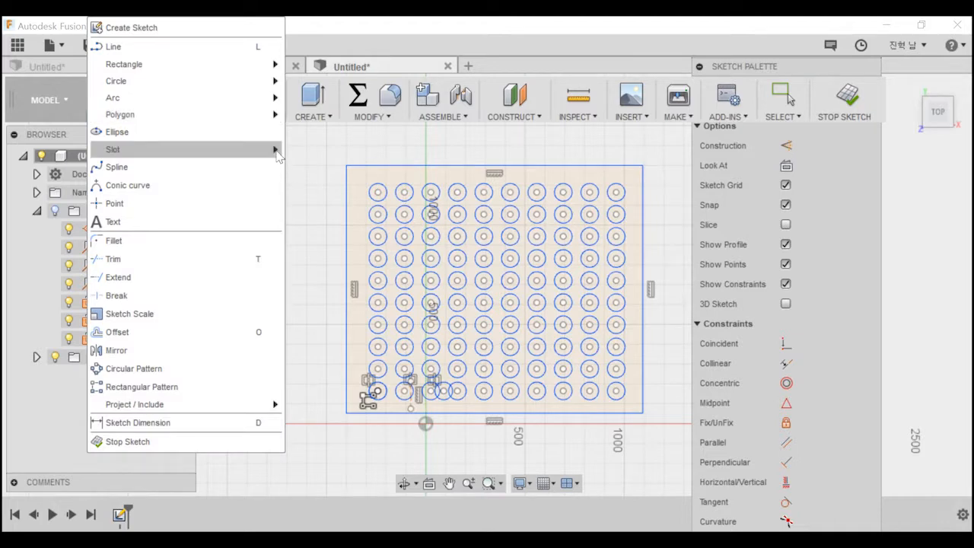
pyautogui.click(334, 147)
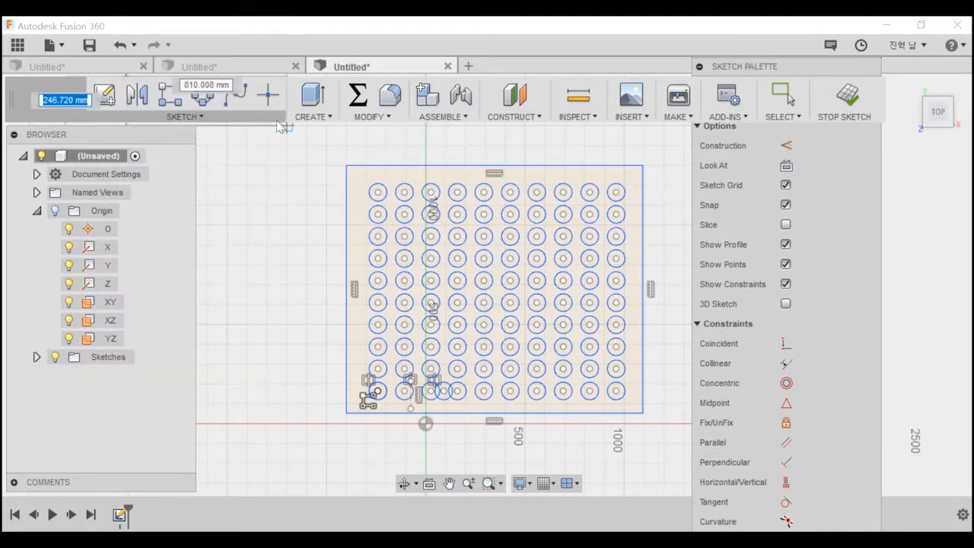
pyautogui.click(784, 94)
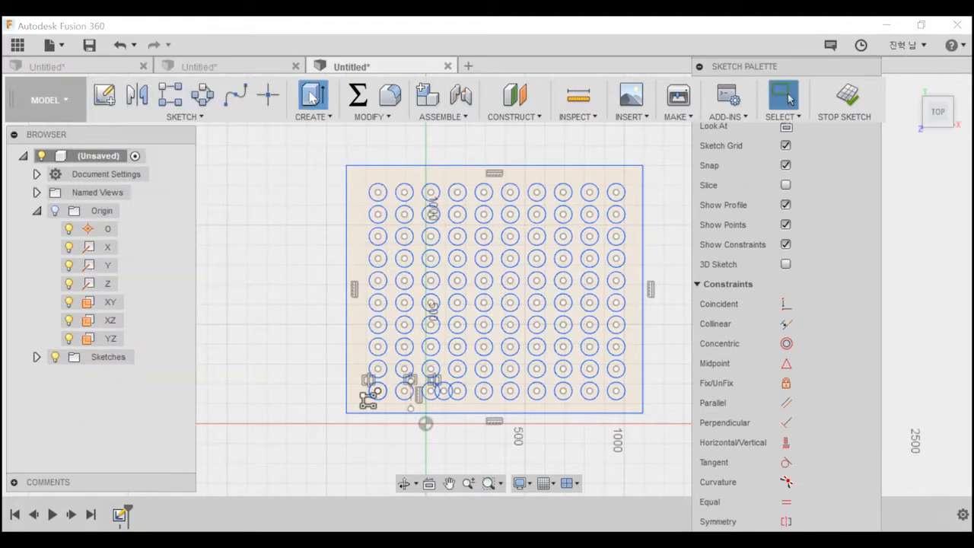
pyautogui.press('e')
pyautogui.moveTo(358, 172); pyautogui.dragTo(642, 405)
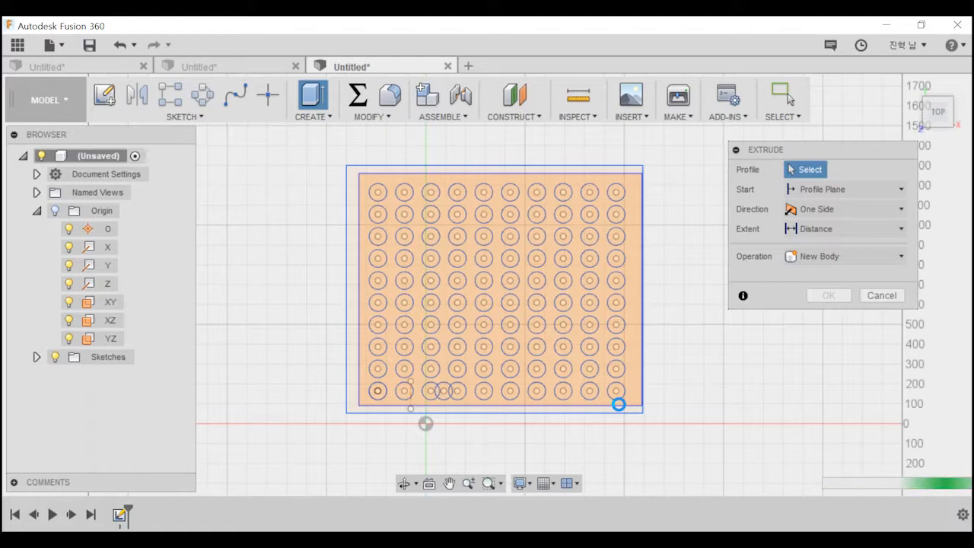
pyautogui.keyDown('shift'); pyautogui.moveTo(570, 337); pyautogui.dragTo(522, 259, button='middle'); pyautogui.keyUp('shift')
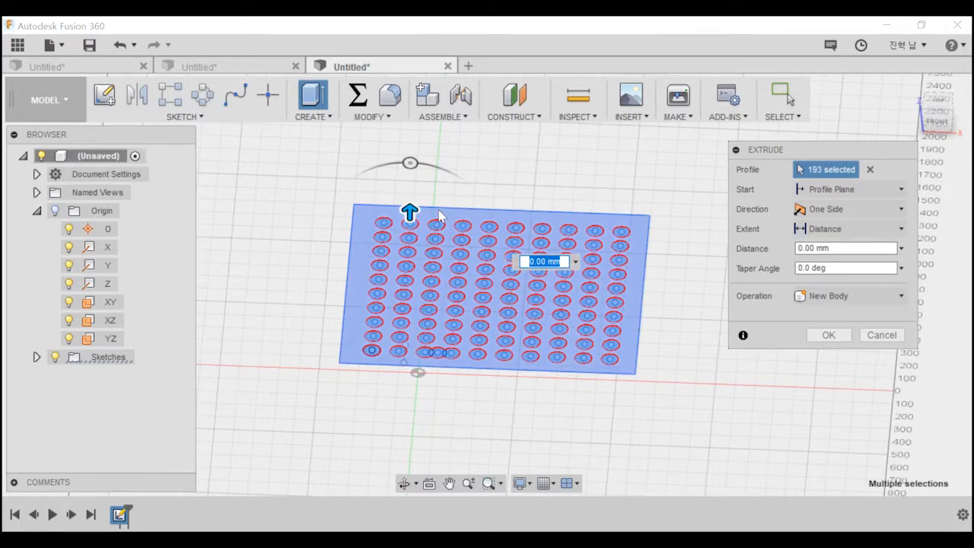
pyautogui.press('Escape')
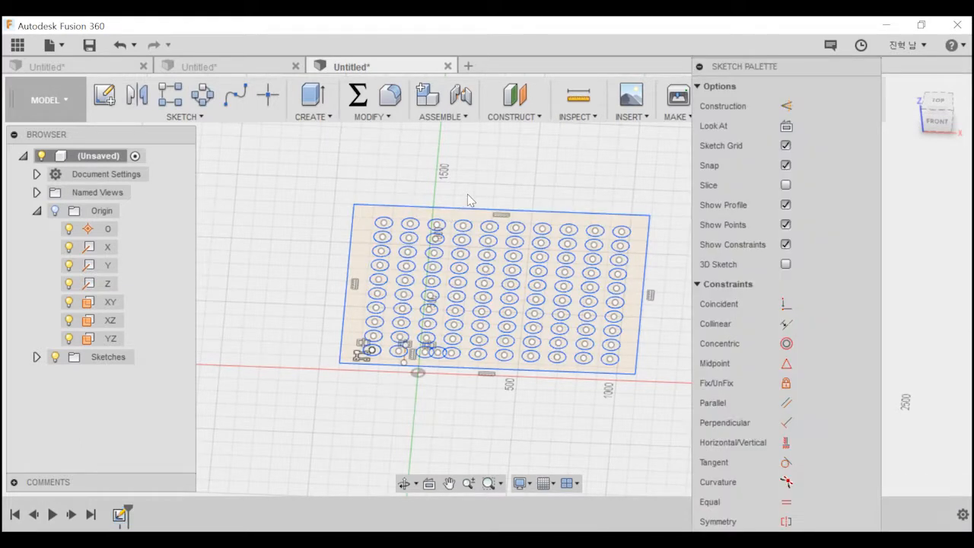
# Extrude the rectangular profile around the circles 100 mm as a new body, forming a perforated plate.
pyautogui.click(446, 221)
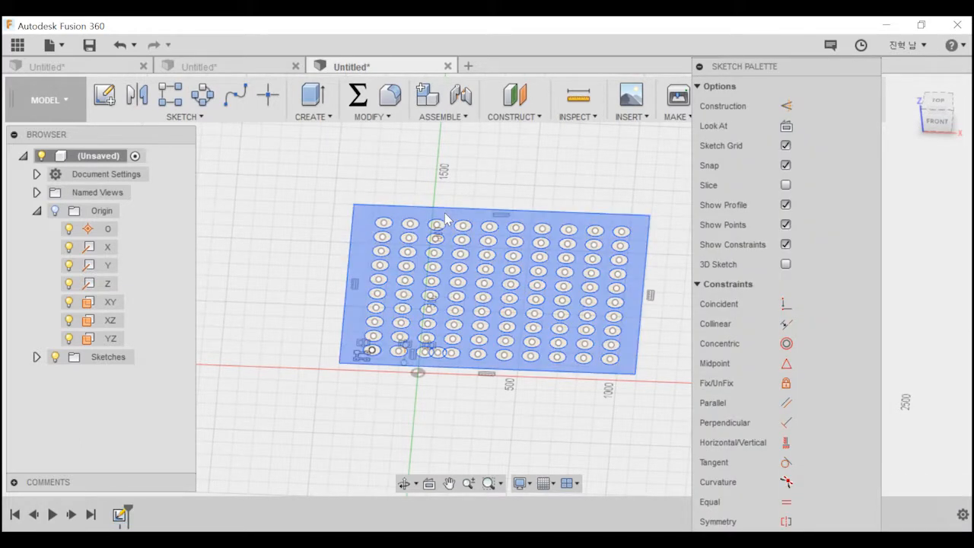
pyautogui.press('e')
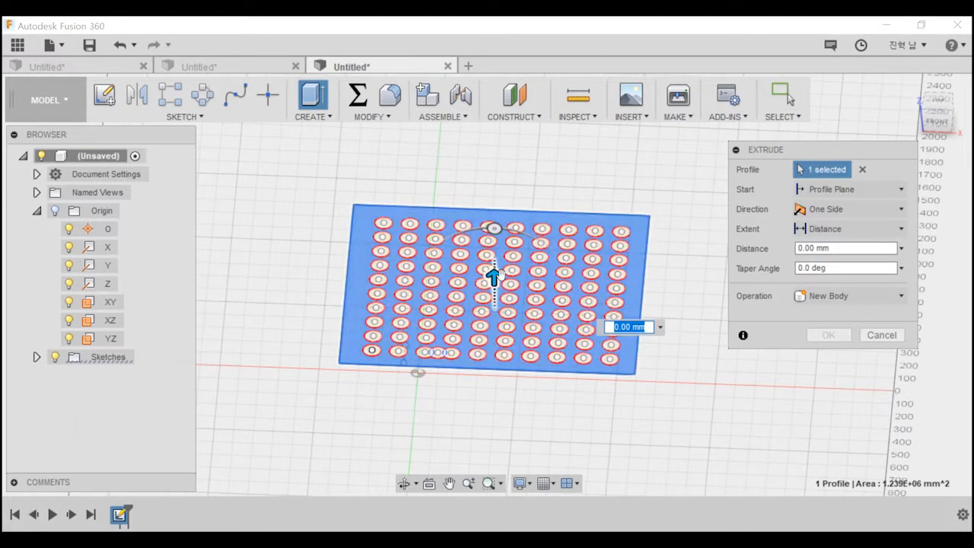
pyautogui.moveTo(495, 276); pyautogui.dragTo(495, 242)
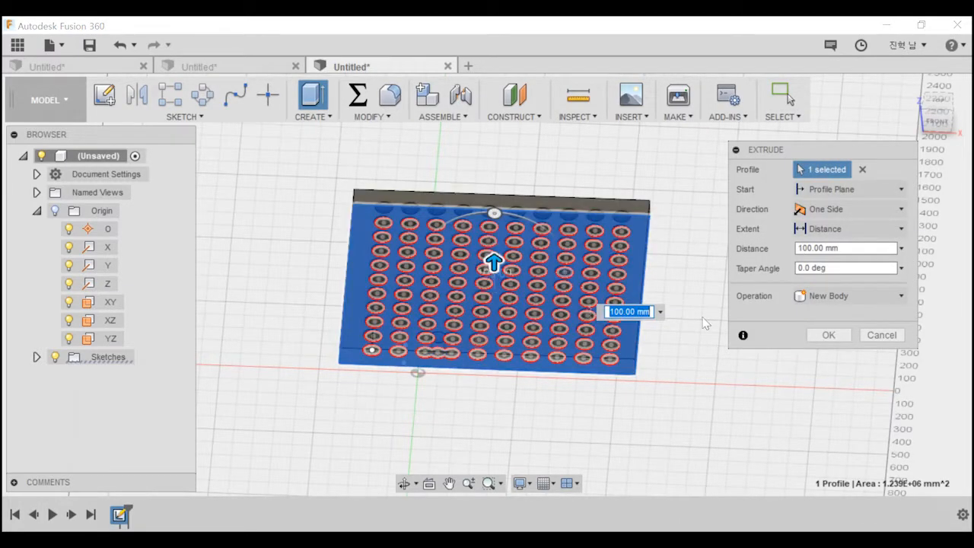
pyautogui.click(829, 335)
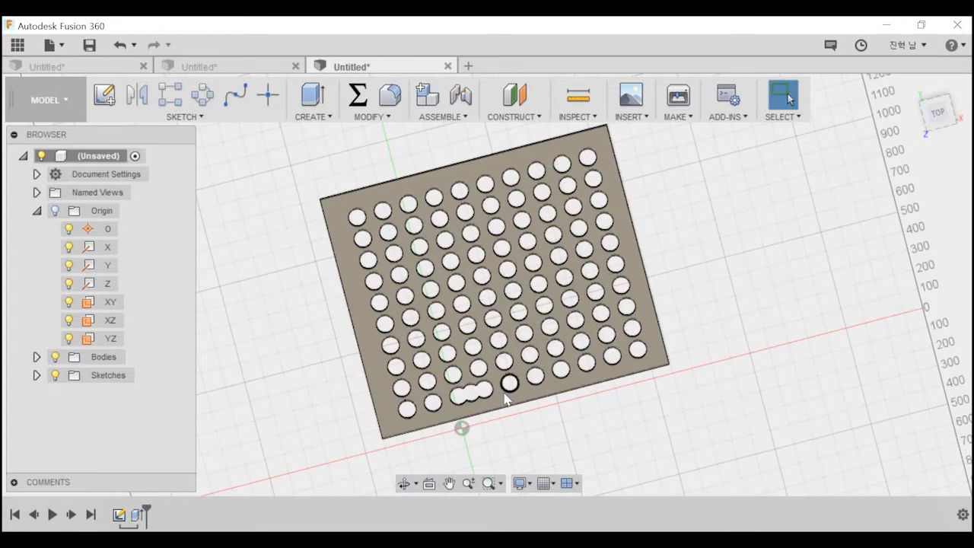
pyautogui.keyDown('shift'); pyautogui.moveTo(509, 384); pyautogui.dragTo(461, 348, button='middle'); pyautogui.keyUp('shift')
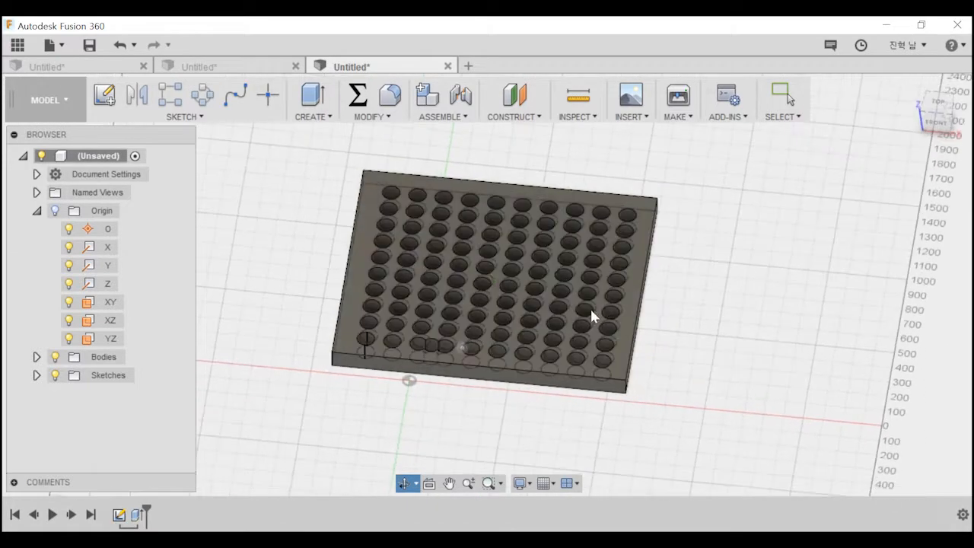
# Undo the plate extrusion, the enclosing rectangle and the circle grid pattern.
pyautogui.hotkey('ctrl', 'z')
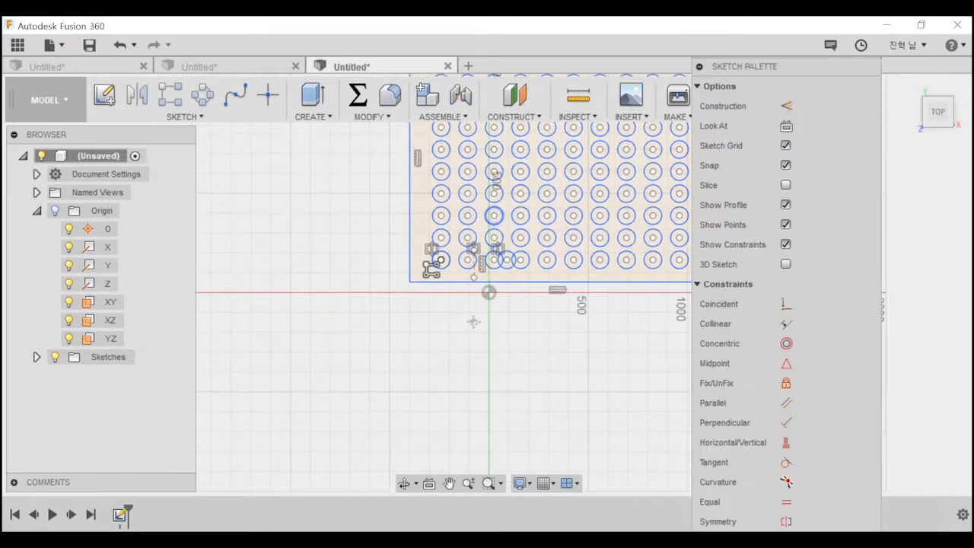
pyautogui.moveTo(530, 330); pyautogui.dragTo(331, 414, button='middle')
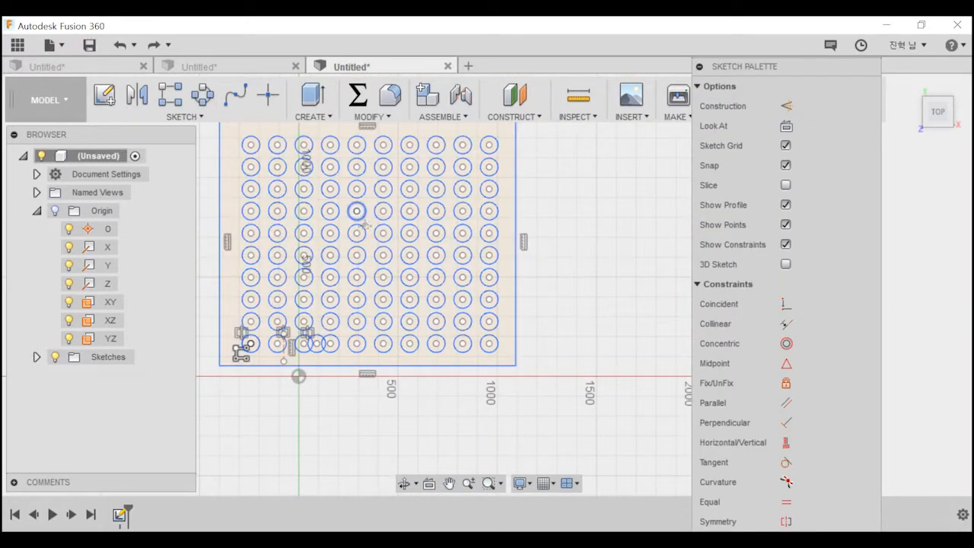
pyautogui.moveTo(361, 202); pyautogui.dragTo(456, 287, button='middle')
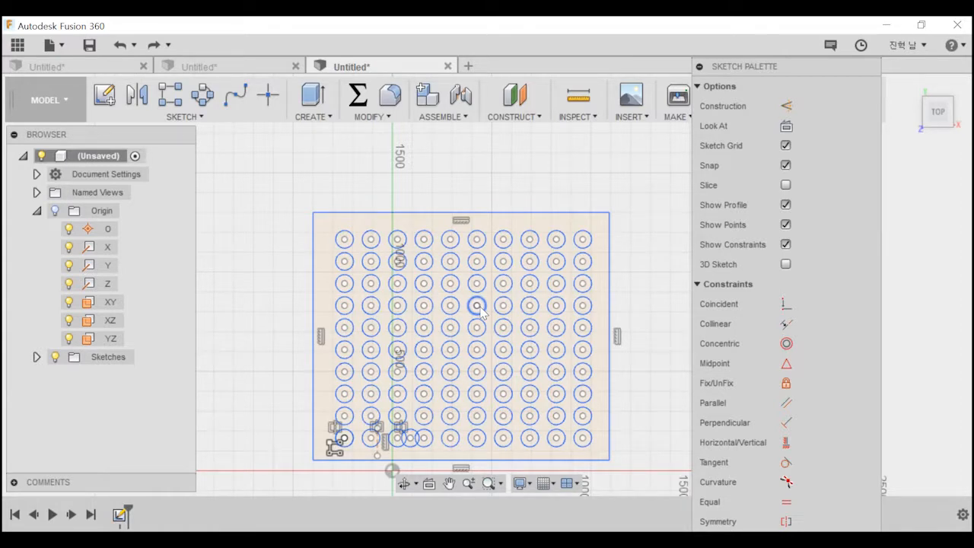
pyautogui.moveTo(545, 195)
pyautogui.mouseDown(button='middle')
pyautogui.moveTo(522, 159)
pyautogui.moveTo(567, 176)
pyautogui.mouseUp(button='middle')
pyautogui.scroll(-1, 567, 174)
pyautogui.hotkey('ctrl', 'z')
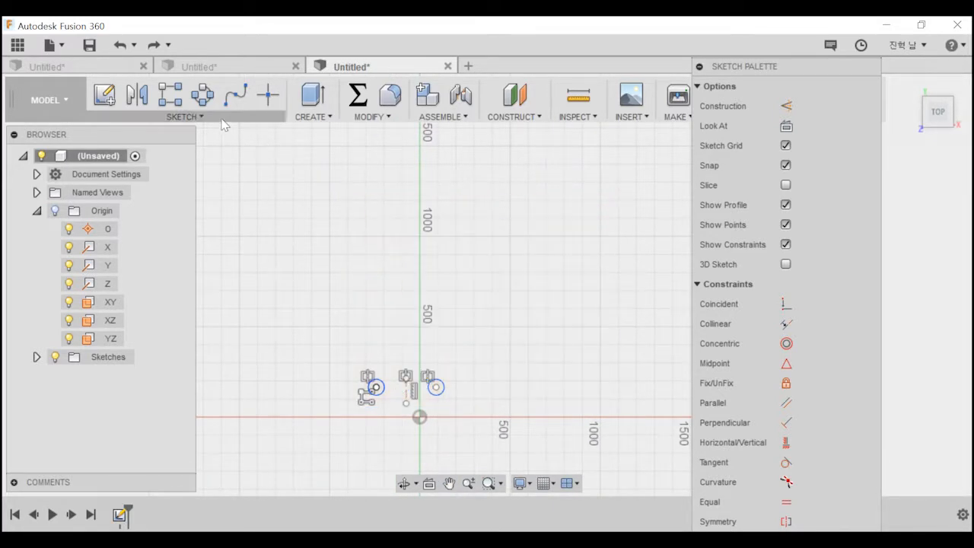
# Create a full circular pattern of the original circle around the origin with a quantity of 10.
pyautogui.click(203, 94)
pyautogui.moveTo(368, 294); pyautogui.dragTo(411, 195, button='middle')
pyautogui.moveTo(781, 154); pyautogui.dragTo(544, 187)
pyautogui.click(417, 287)
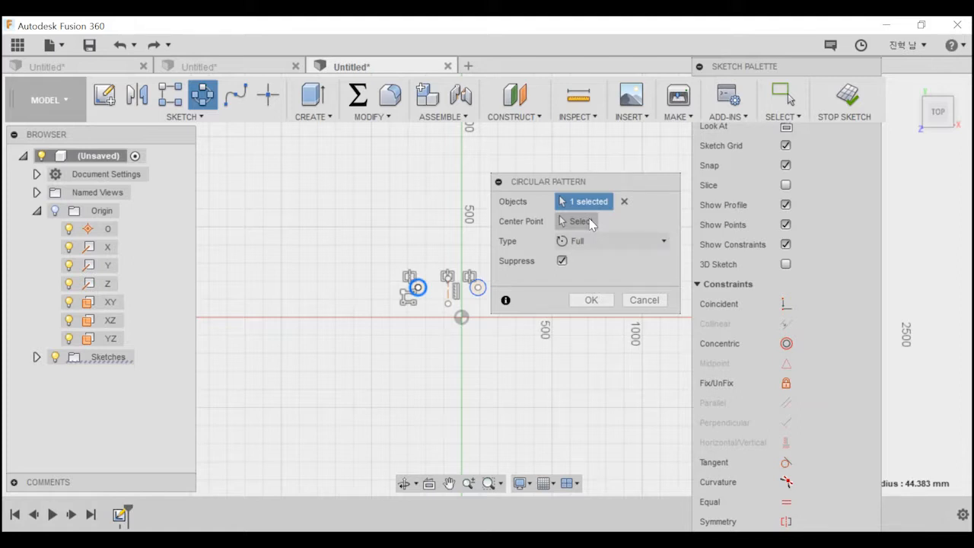
pyautogui.click(578, 222)
pyautogui.moveTo(406, 223); pyautogui.dragTo(348, 239, button='middle')
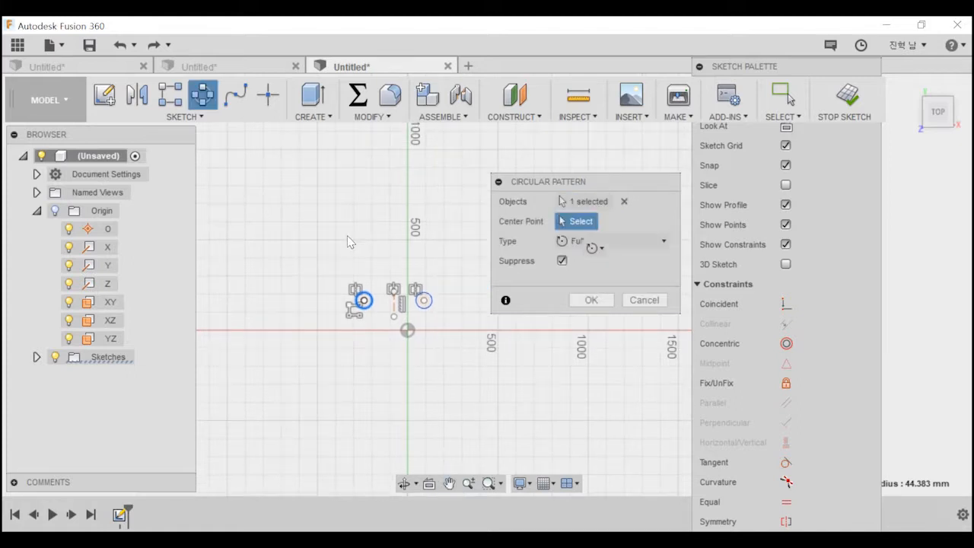
pyautogui.click(408, 332)
pyautogui.click(614, 280)
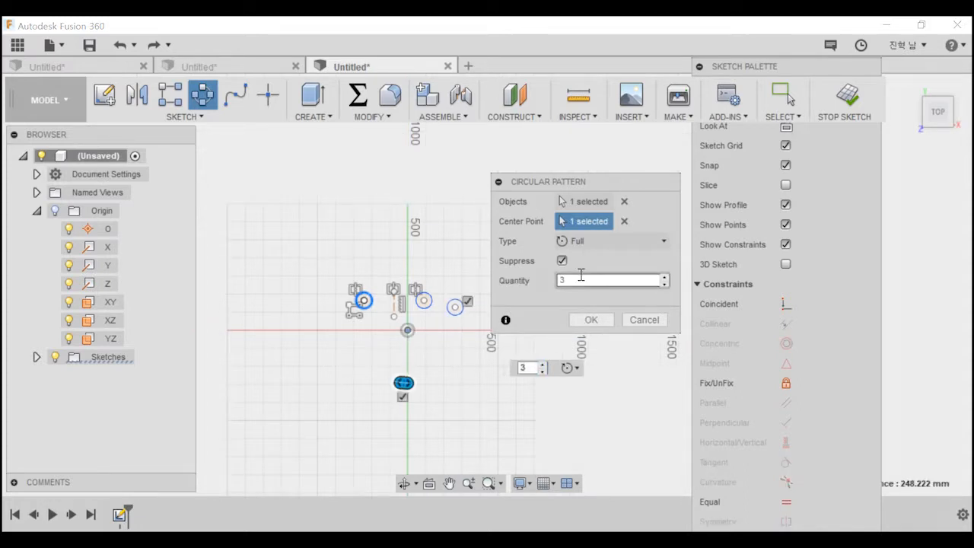
pyautogui.press('BackSpace')
pyautogui.write('10')
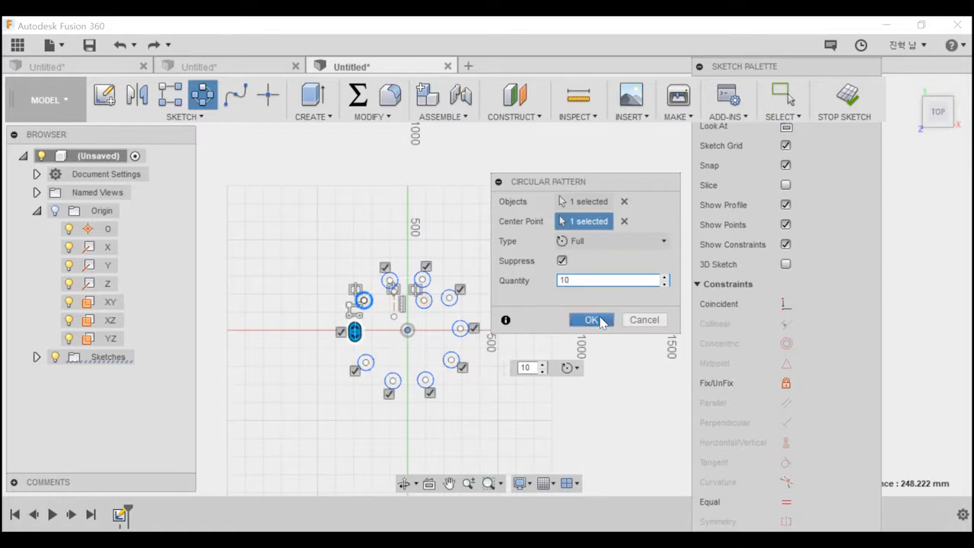
pyautogui.click(592, 320)
# Start an extrusion and select the ten circles of the circular pattern as profiles, leaving out the extra inner circle.
pyautogui.scroll(3, 392, 318)
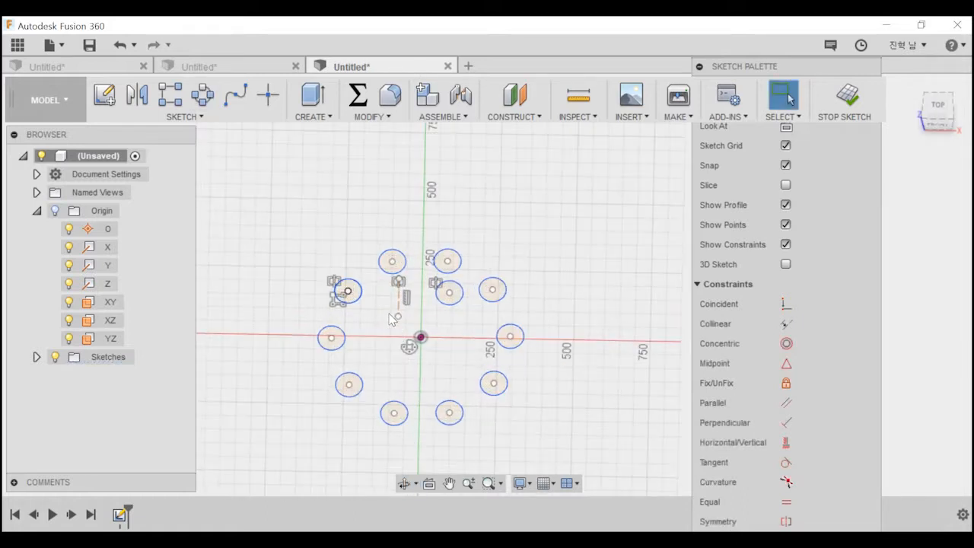
pyautogui.press('e')
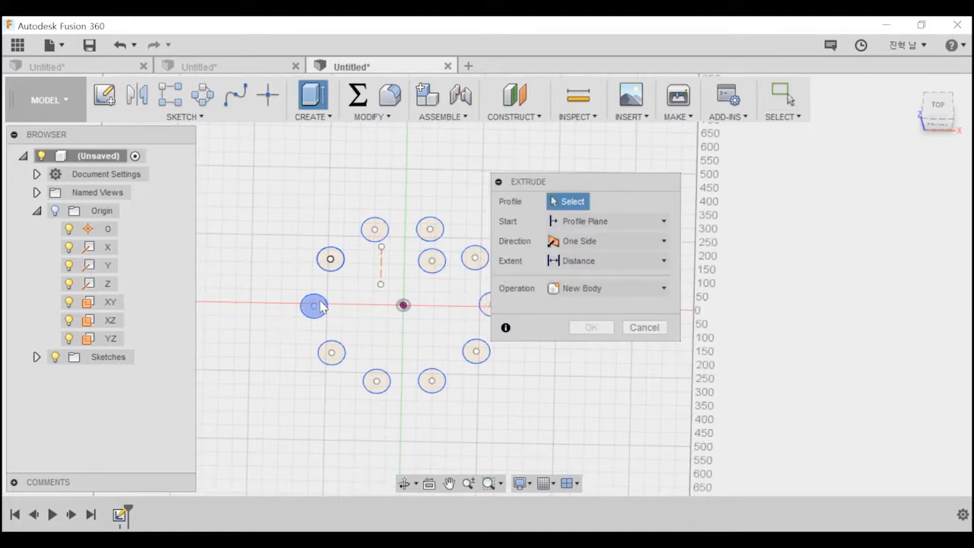
pyautogui.click(317, 307)
pyautogui.click(331, 259)
pyautogui.click(374, 229)
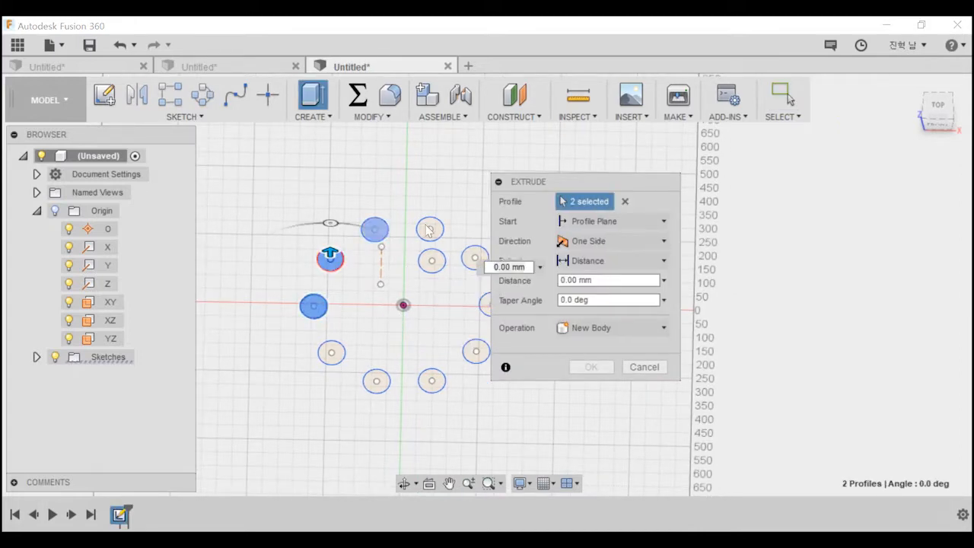
pyautogui.click(410, 220)
pyautogui.click(454, 249)
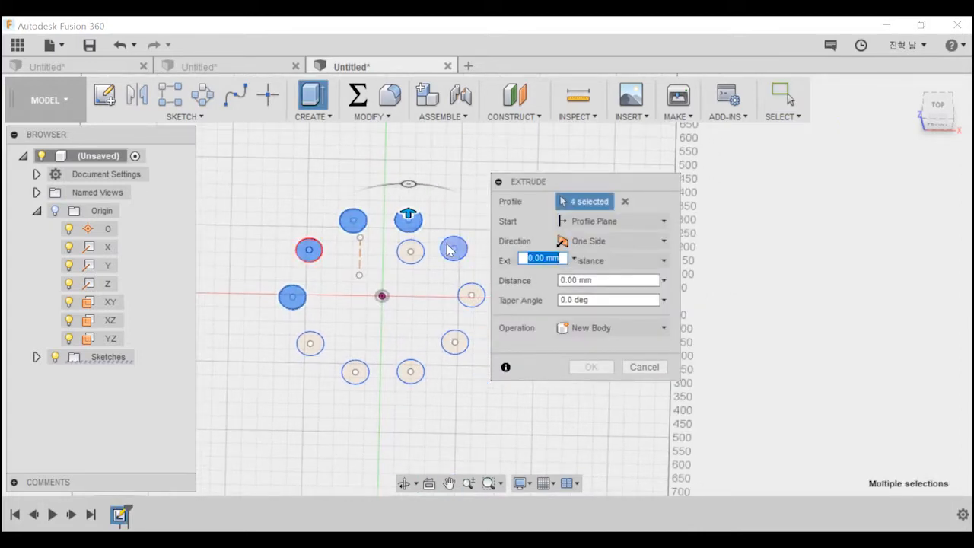
pyautogui.click(471, 296)
pyautogui.click(455, 342)
pyautogui.click(410, 372)
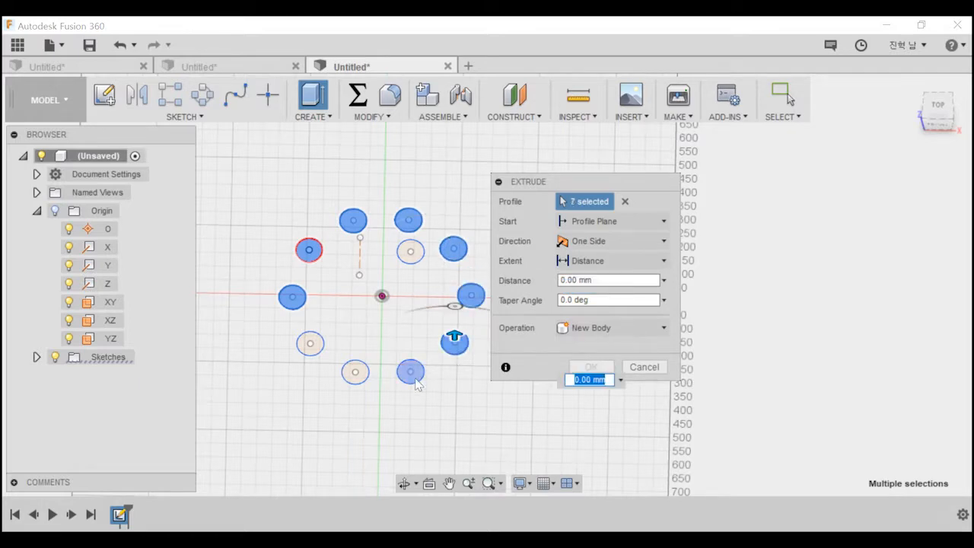
pyautogui.click(355, 372)
pyautogui.click(310, 343)
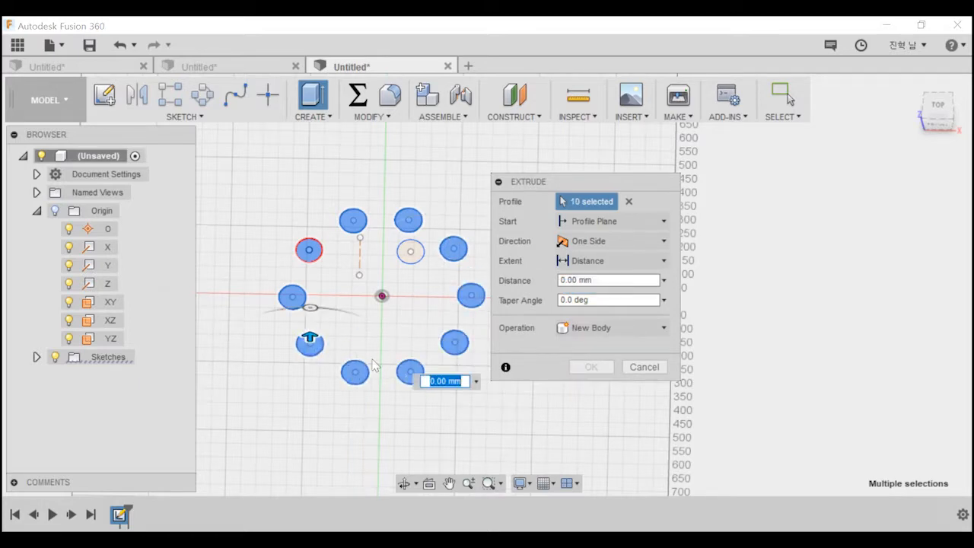
# Set the extrusion of the ten circles to symmetric with a distance of 25 mm.
pyautogui.keyDown('shift'); pyautogui.moveTo(309, 346); pyautogui.dragTo(358, 307, button='middle'); pyautogui.keyUp('shift')
pyautogui.moveTo(307, 305); pyautogui.dragTo(306, 290)
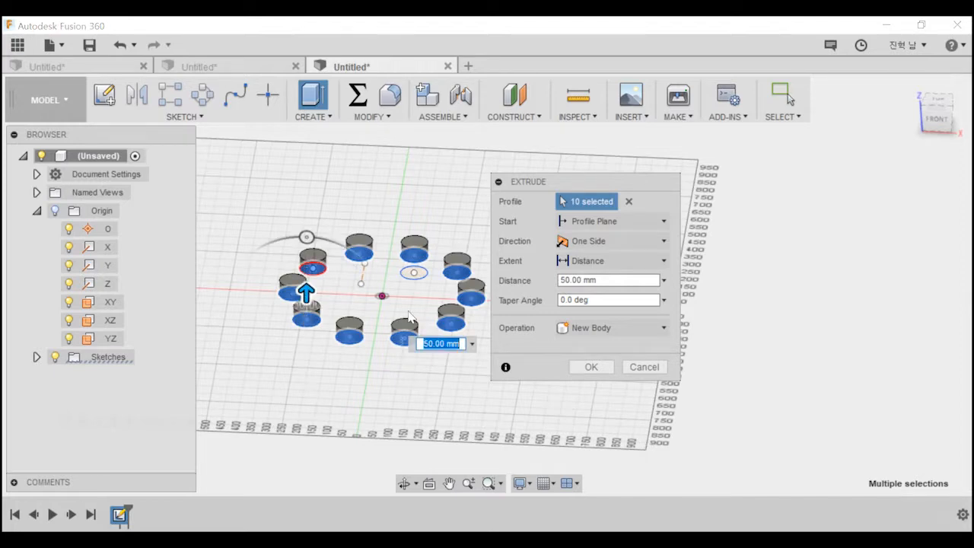
pyautogui.click(307, 237)
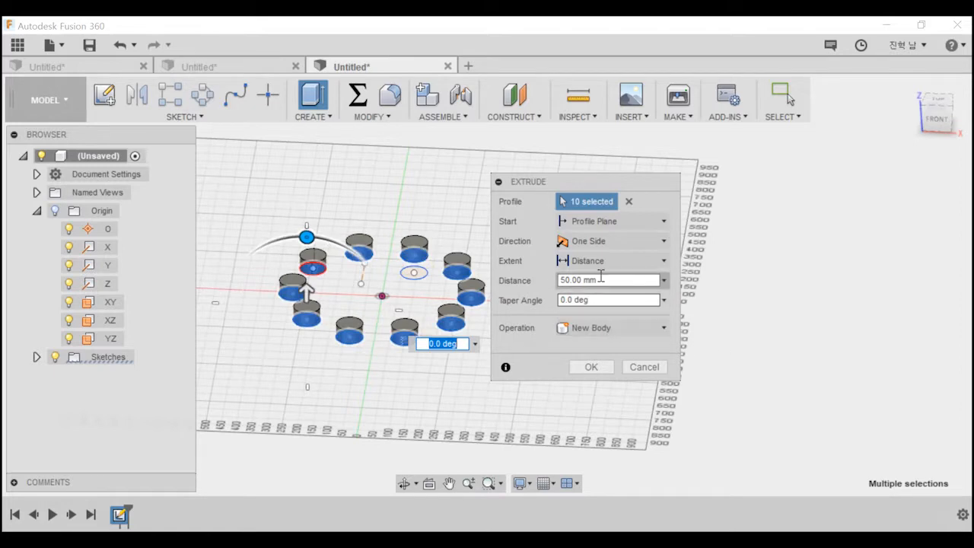
pyautogui.click(597, 242)
pyautogui.click(594, 297)
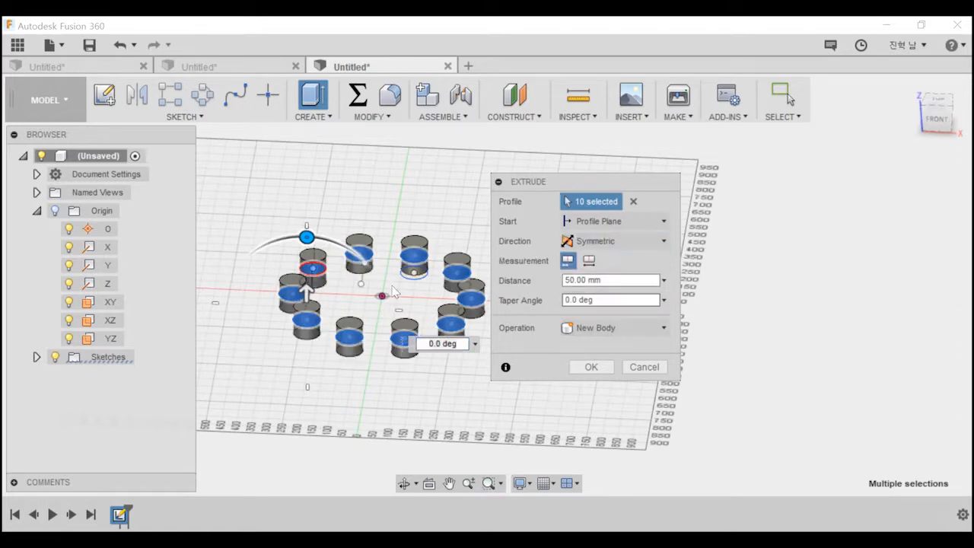
pyautogui.click(602, 280)
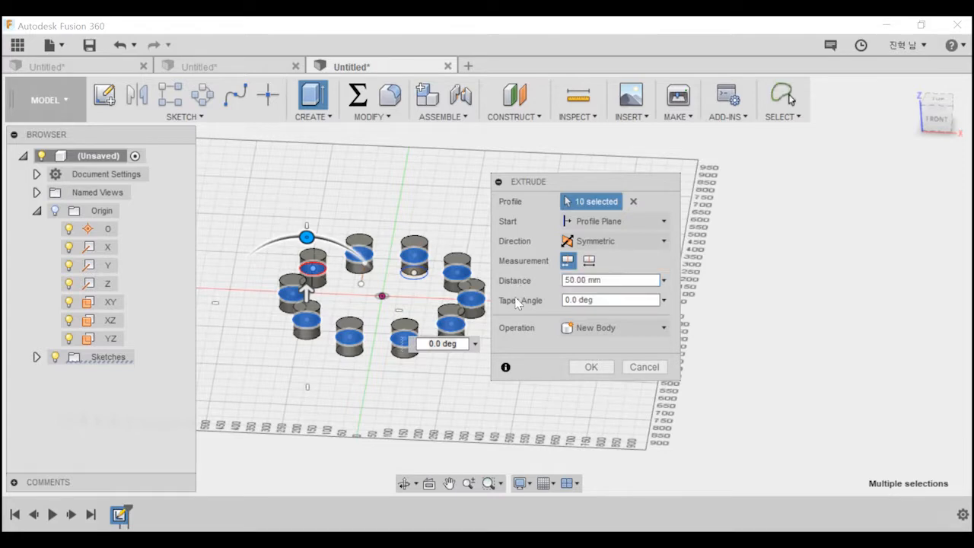
pyautogui.click(618, 279)
pyautogui.moveTo(636, 281); pyautogui.dragTo(450, 280)
pyautogui.write('25')
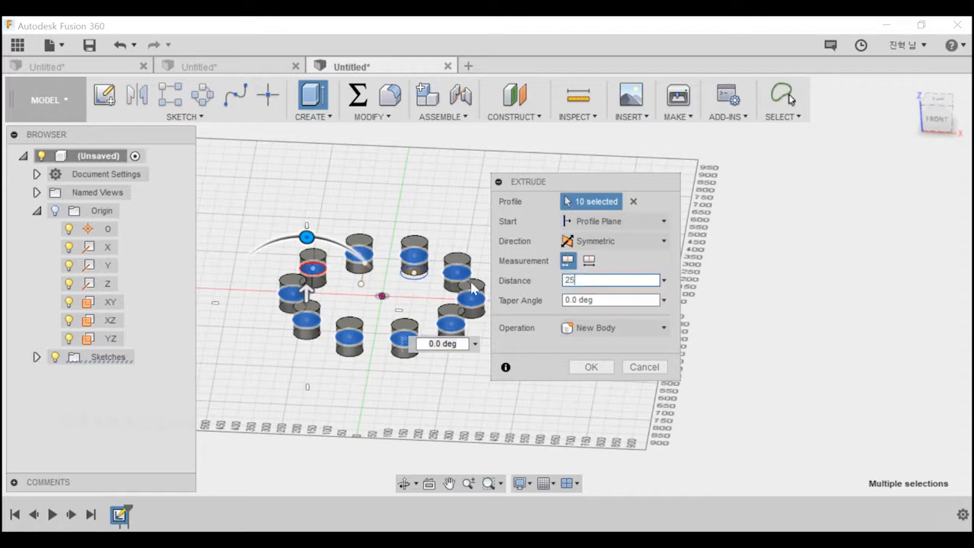
# Taper the circle extrusions by -45 degrees and create them as new bodies.
pyautogui.moveTo(308, 244); pyautogui.dragTo(358, 273)
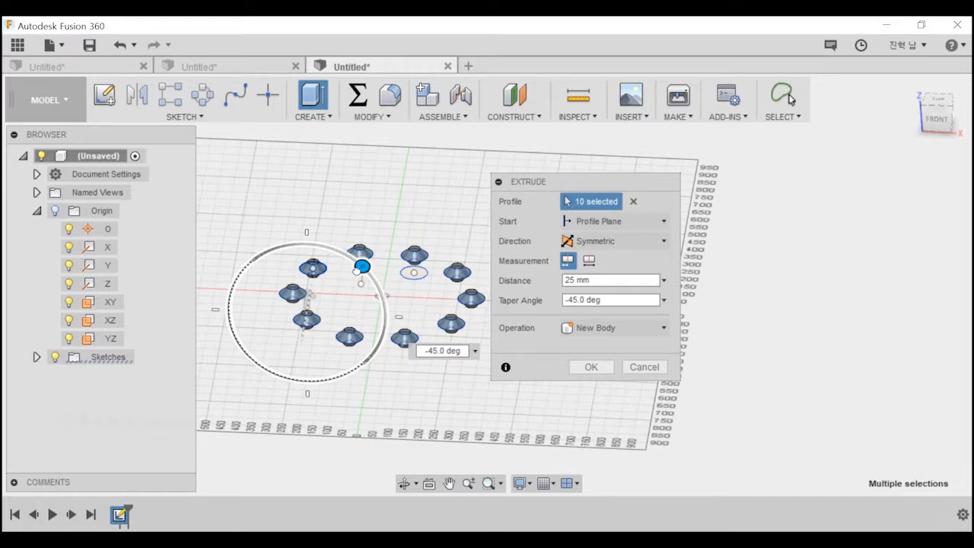
pyautogui.click(591, 367)
pyautogui.keyDown('shift'); pyautogui.moveTo(386, 299); pyautogui.dragTo(357, 280, button='middle'); pyautogui.keyUp('shift')
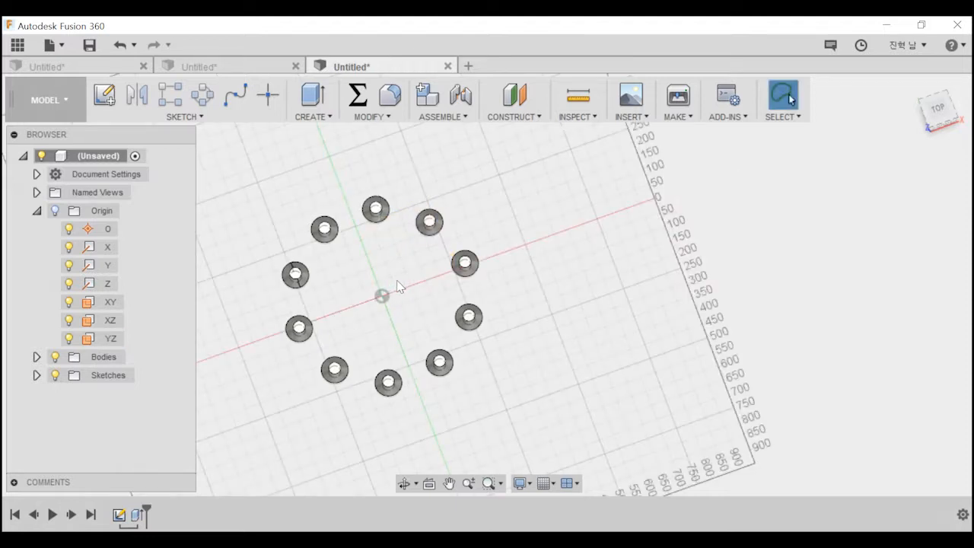
# Sketch two concentric construction circles around the origin on the XY plane, the inner about 293 mm in radius and the outer about 19 mm larger.
pyautogui.click(104, 95)
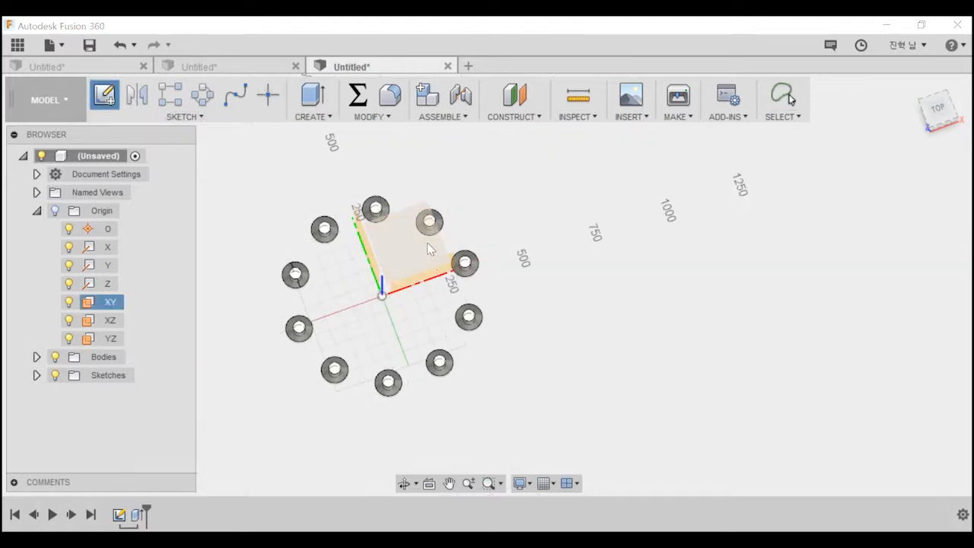
pyautogui.click(429, 248)
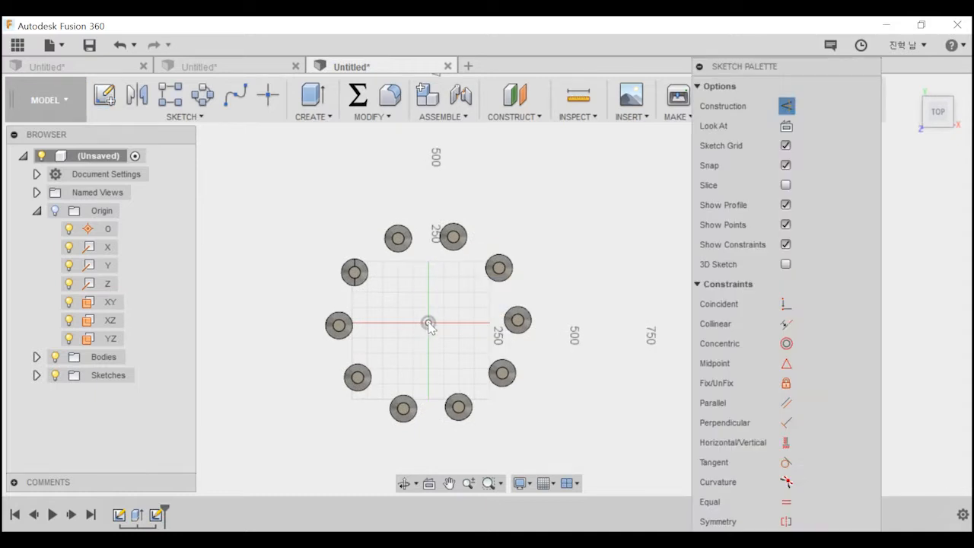
pyautogui.click(429, 323)
pyautogui.press('c')
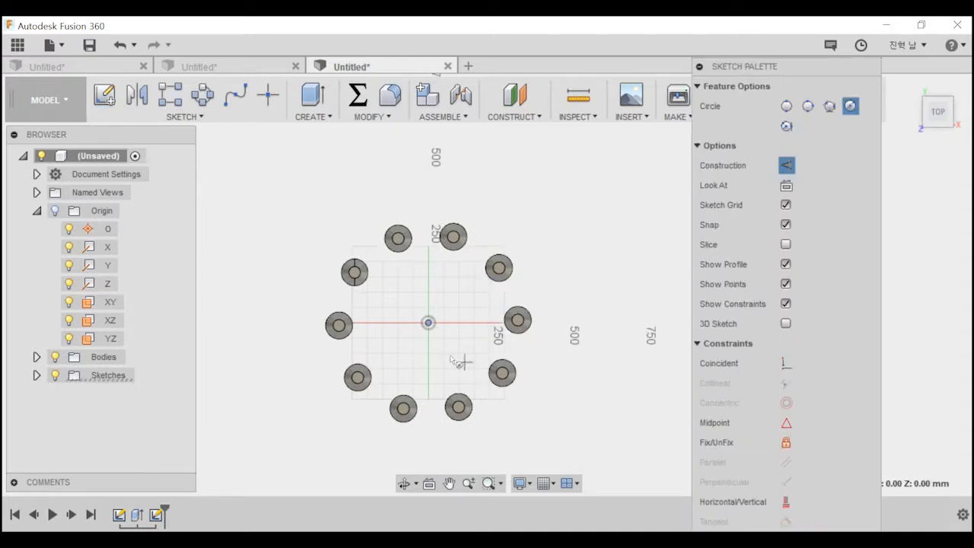
pyautogui.click(428, 323)
pyautogui.click(502, 375)
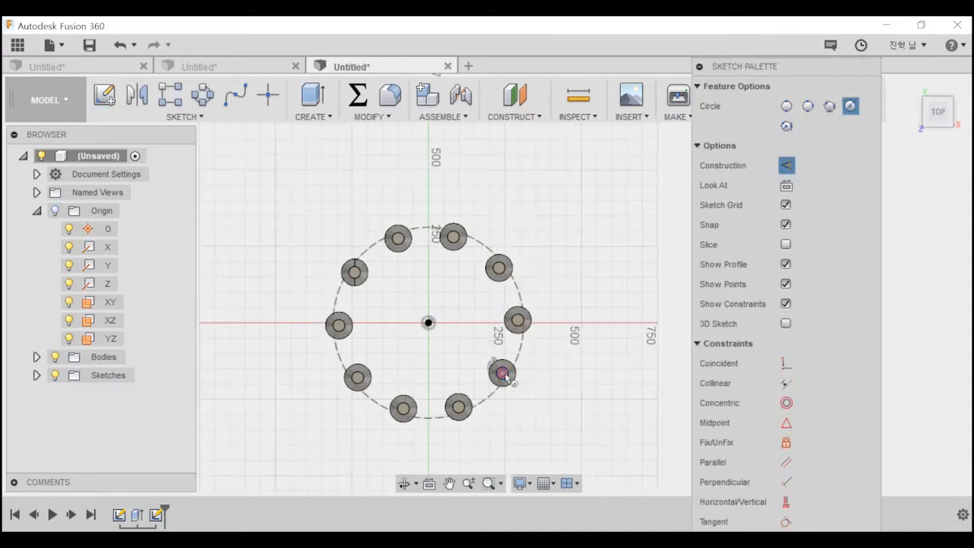
pyautogui.click(428, 323)
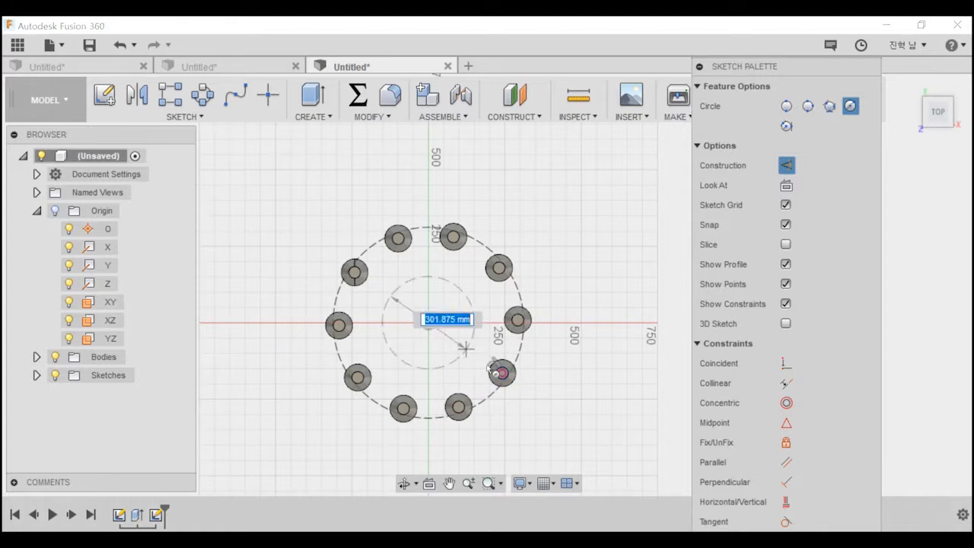
pyautogui.click(524, 361)
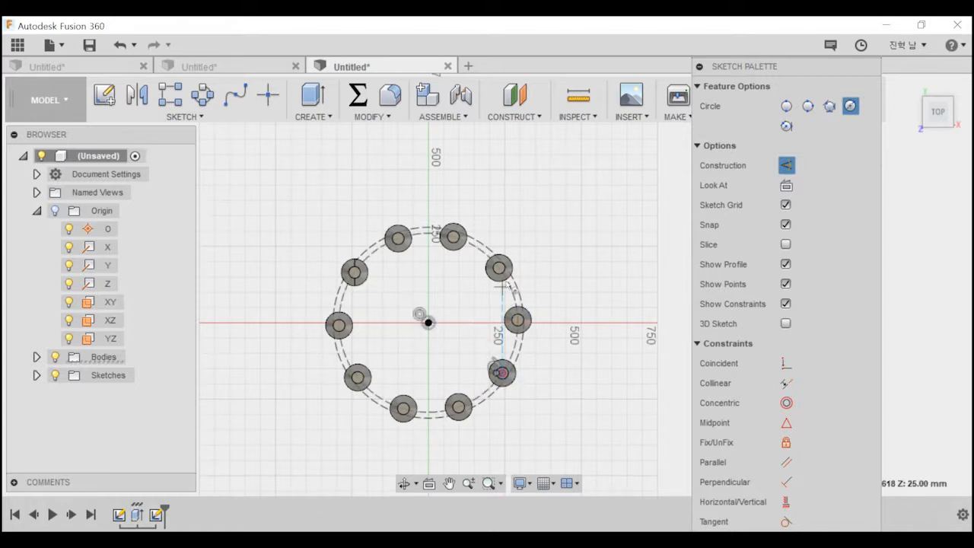
pyautogui.press('Escape')
# Convert both concentric circles from construction geometry to regular sketch lines.
pyautogui.click(492, 382)
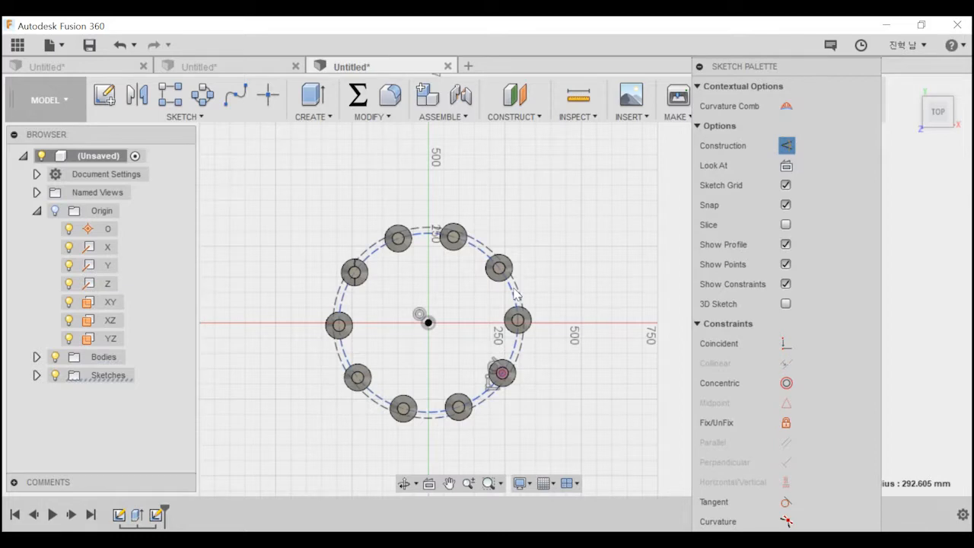
pyautogui.click(428, 322)
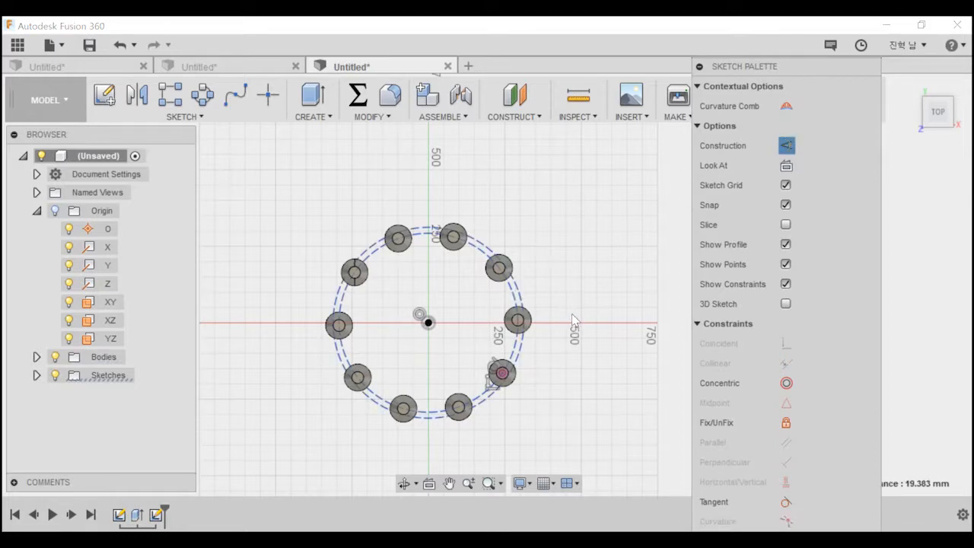
pyautogui.press('Escape')
pyautogui.press('capslock')
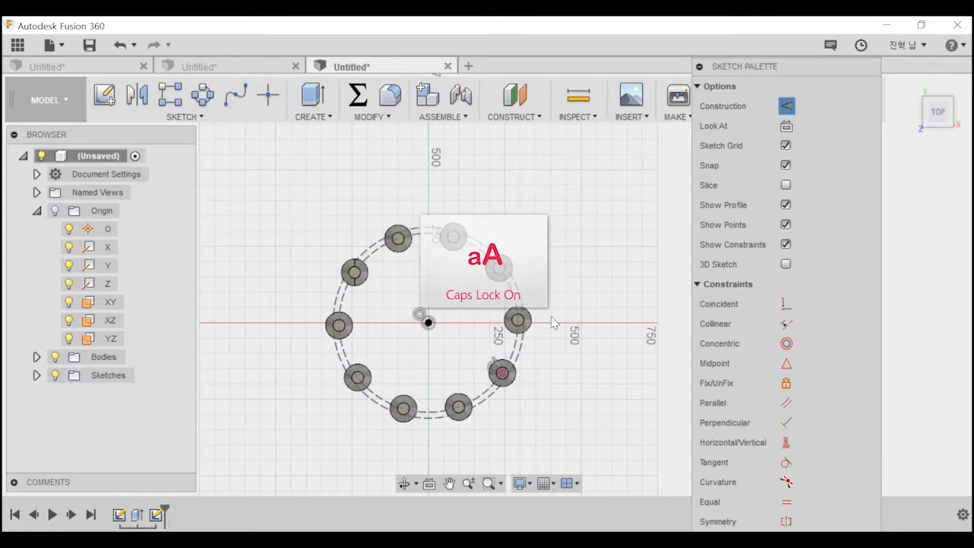
pyautogui.keyDown('shift'); pyautogui.moveTo(554, 322); pyautogui.dragTo(535, 245, button='middle'); pyautogui.keyUp('shift')
pyautogui.press('capslock')
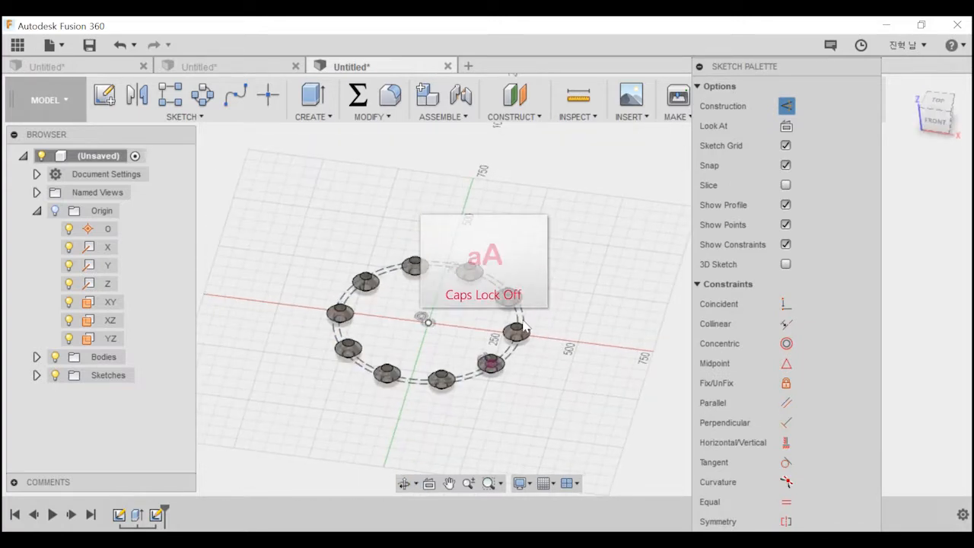
pyautogui.click(520, 313)
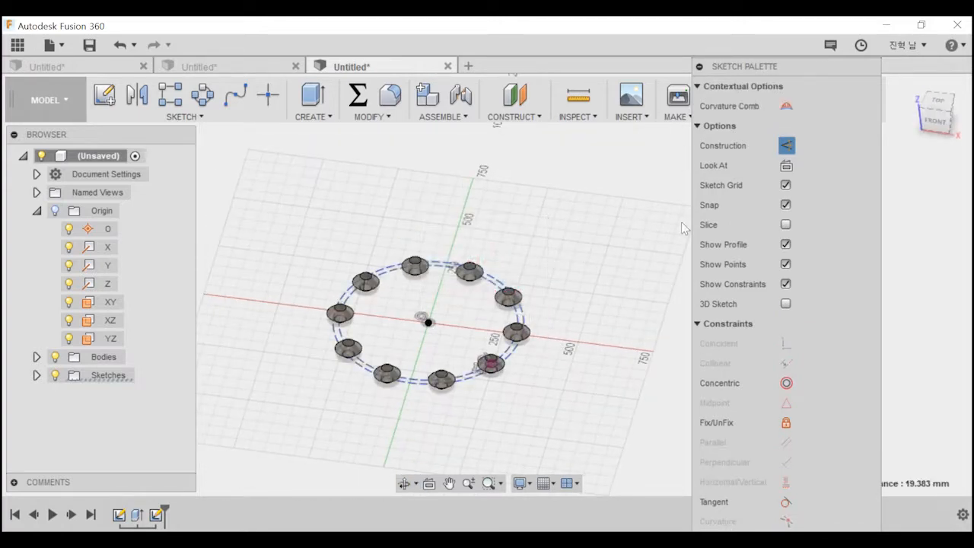
pyautogui.click(786, 145)
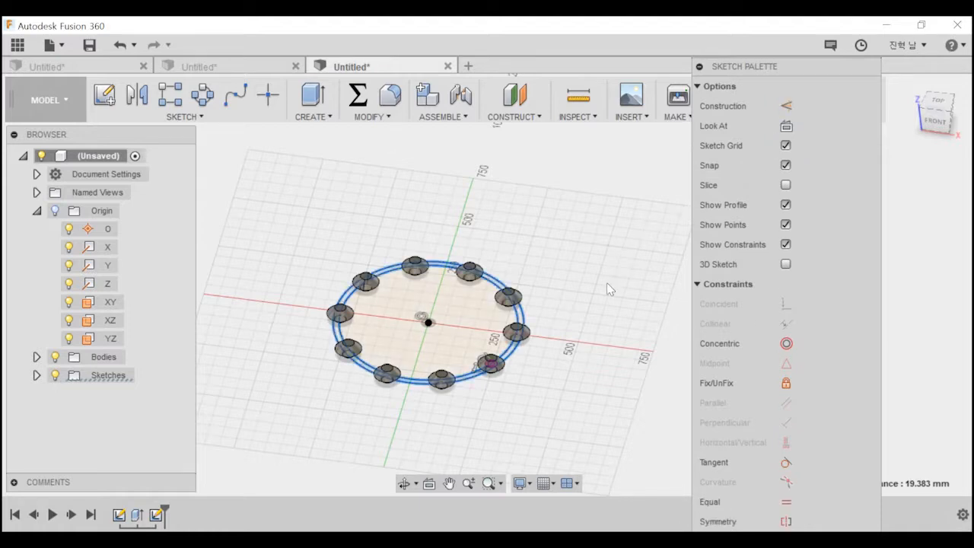
pyautogui.press('e')
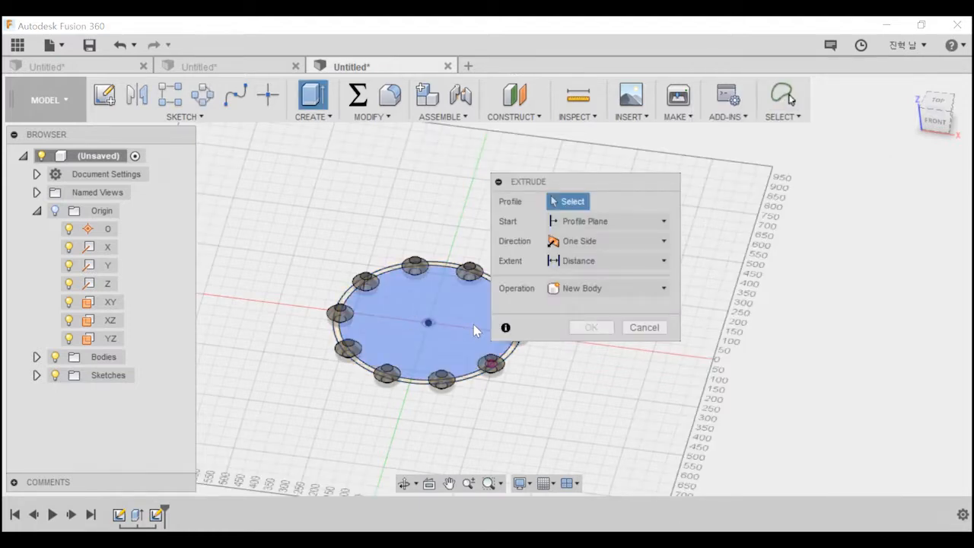
pyautogui.click(473, 324)
pyautogui.click(636, 327)
# Start an extrusion with the narrow ring between the two concentric circles as the profile.
pyautogui.press('e')
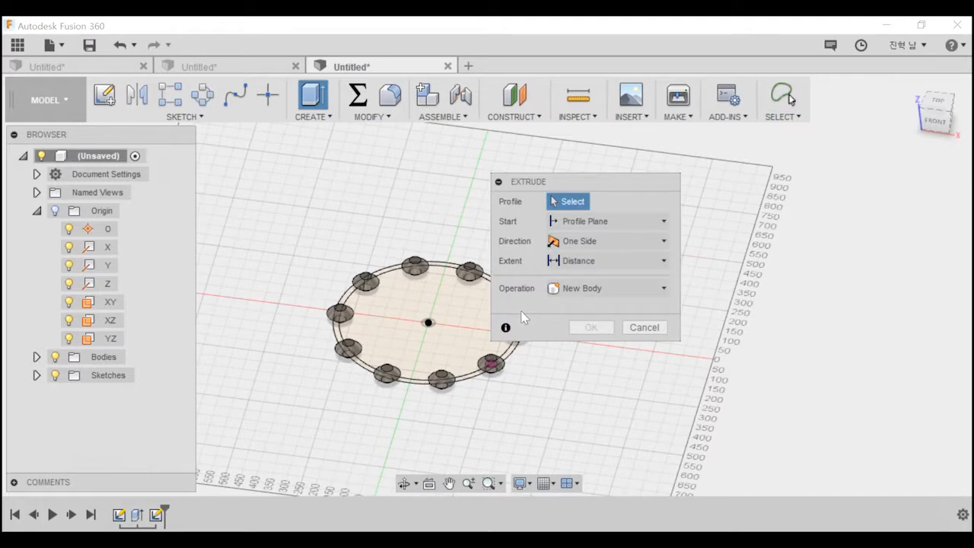
pyautogui.moveTo(596, 182); pyautogui.dragTo(723, 163)
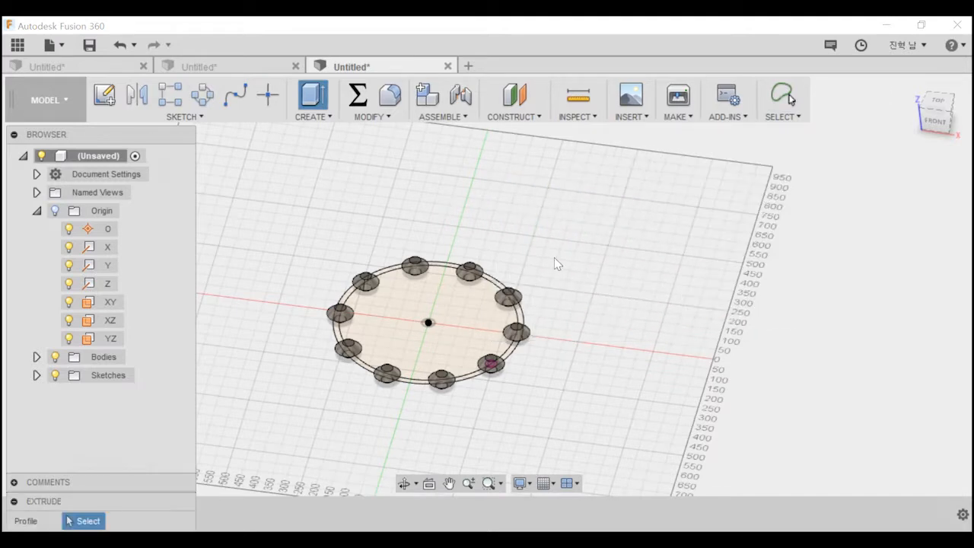
pyautogui.click(523, 319)
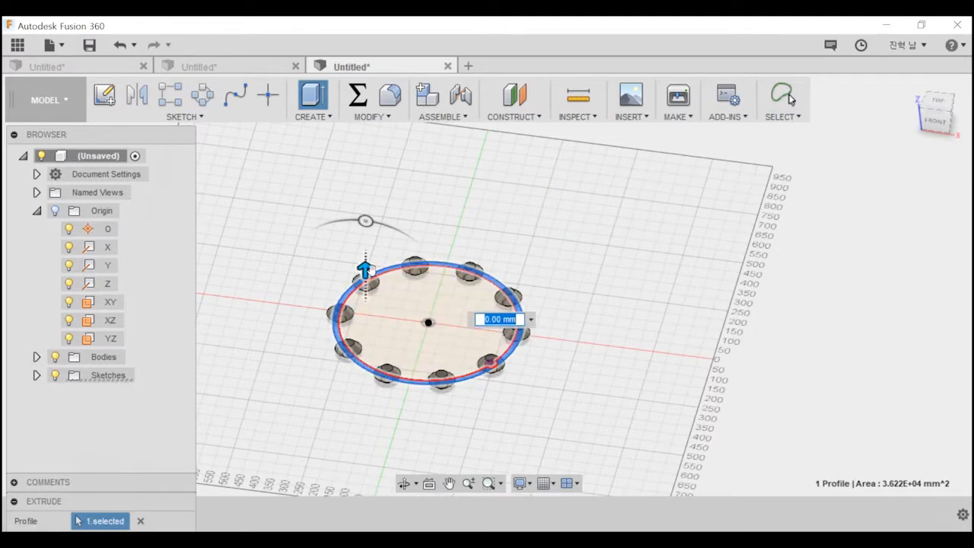
pyautogui.scroll(1, 403, 318)
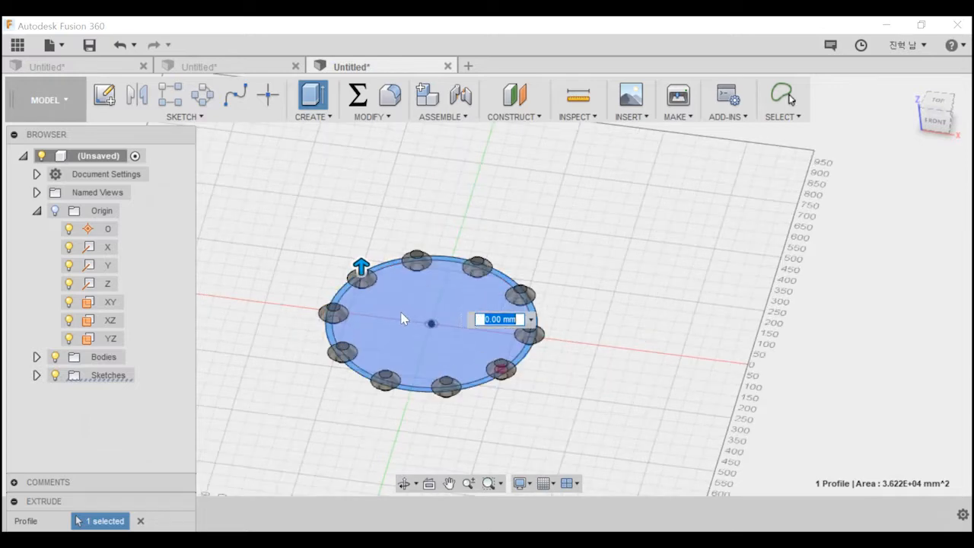
pyautogui.moveTo(45, 501); pyautogui.dragTo(752, 207)
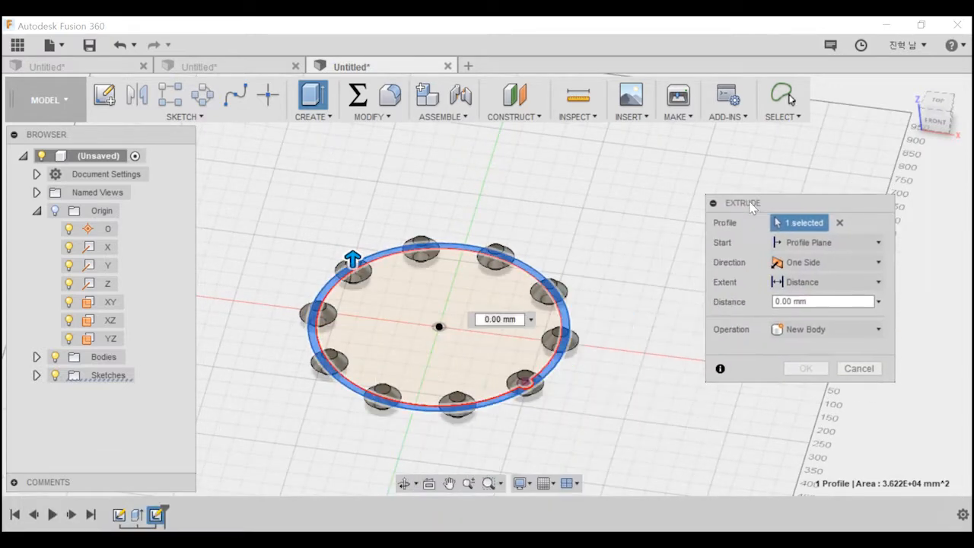
# Set the ring extrusion to a symmetric direction with a distance of 2 mm.
pyautogui.click(799, 282)
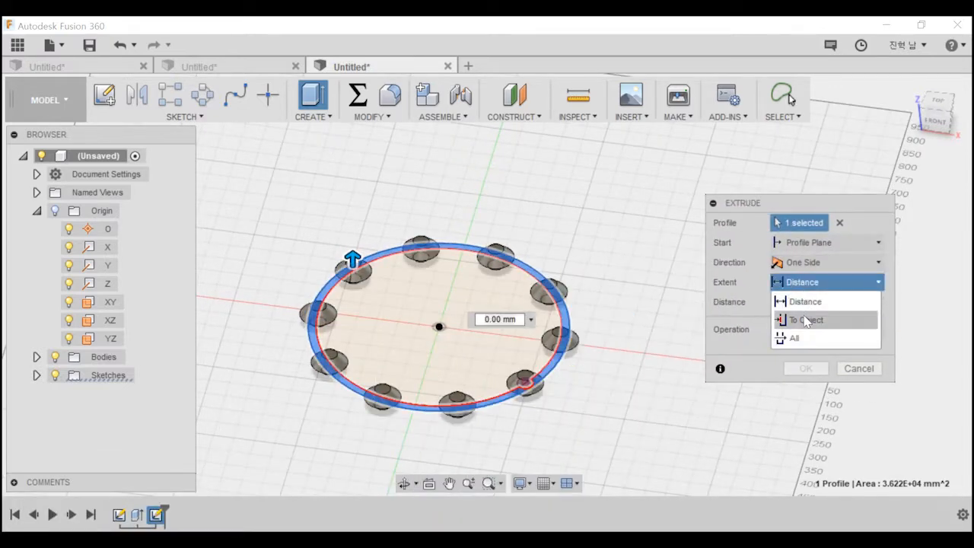
pyautogui.click(806, 301)
pyautogui.click(822, 262)
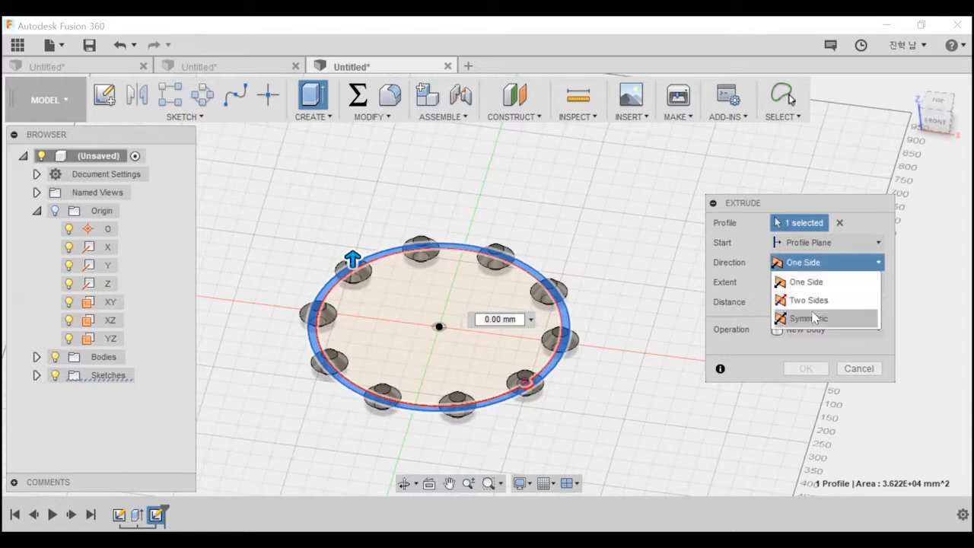
pyautogui.click(813, 318)
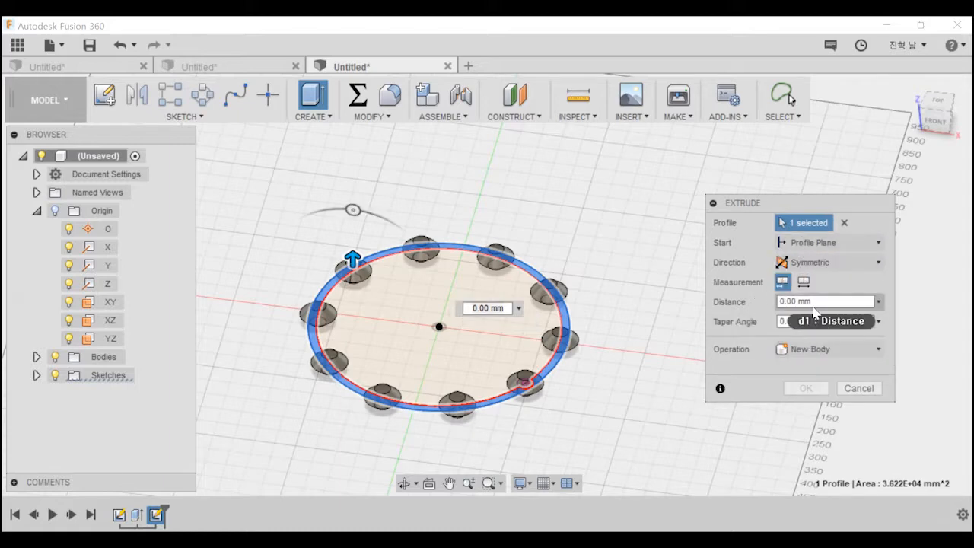
pyautogui.click(814, 306)
pyautogui.write('2')
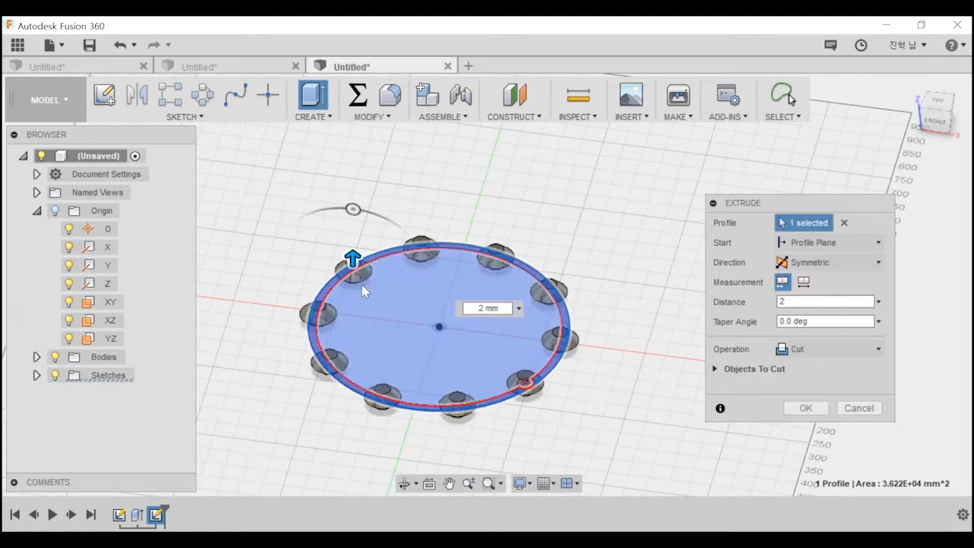
pyautogui.keyDown('shift'); pyautogui.moveTo(451, 303); pyautogui.dragTo(457, 263, button='middle'); pyautogui.keyUp('shift')
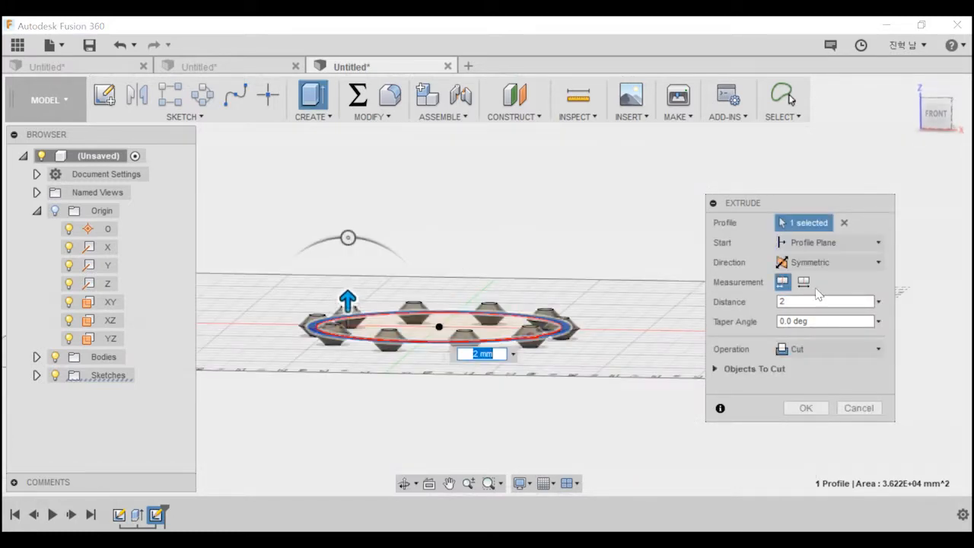
# Join the extruded ring to the tapered bodies around it and complete the extrusion.
pyautogui.click(799, 347)
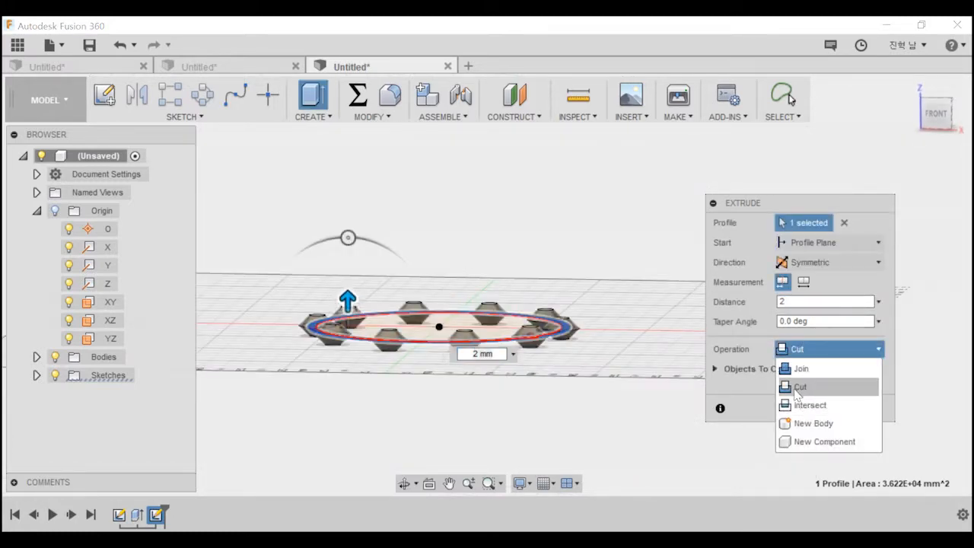
pyautogui.click(804, 368)
pyautogui.click(806, 388)
pyautogui.keyDown('shift'); pyautogui.moveTo(556, 426); pyautogui.dragTo(480, 388, button='middle'); pyautogui.keyUp('shift')
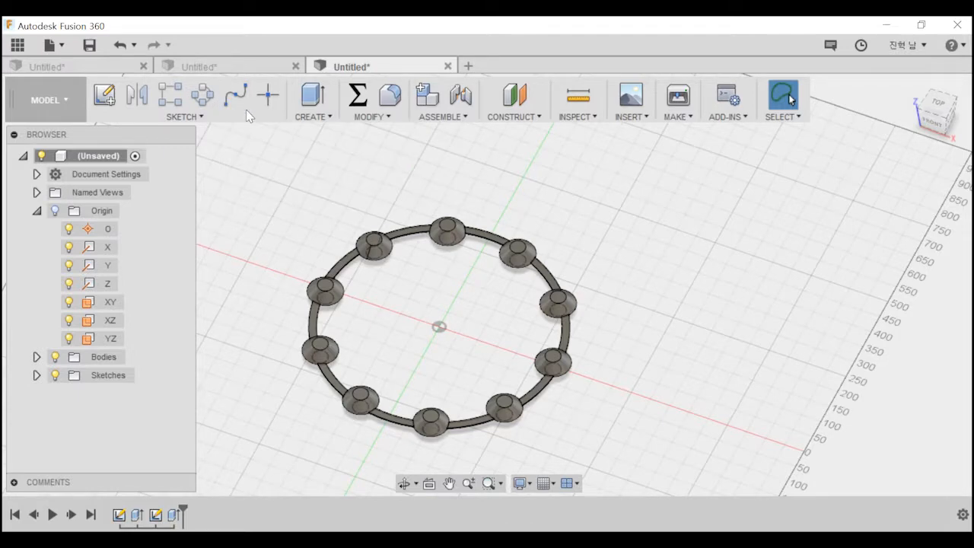
# Show the data panel with the browser moved aside, and open the "sketch" project from the project list.
pyautogui.click(202, 117)
pyautogui.click(21, 46)
pyautogui.moveTo(160, 135); pyautogui.dragTo(475, 119)
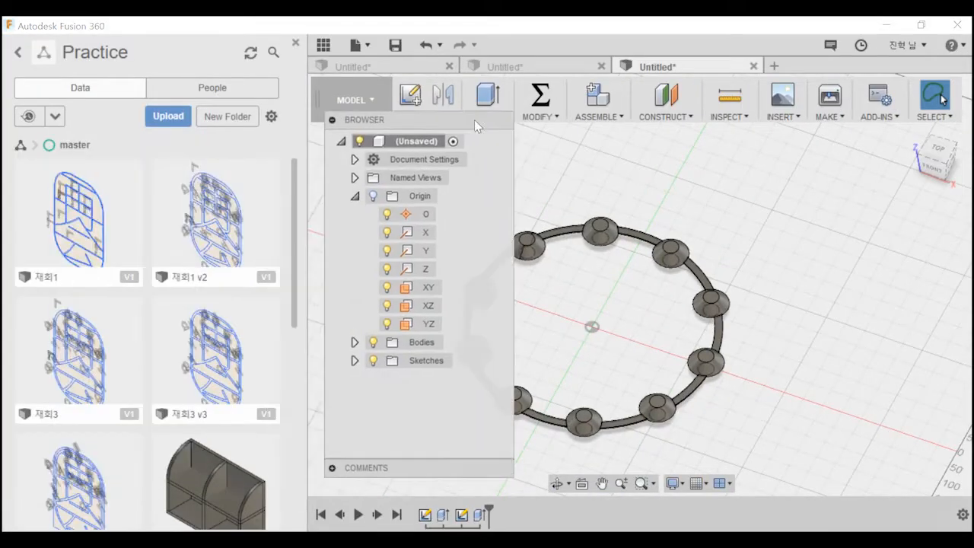
pyautogui.click(55, 116)
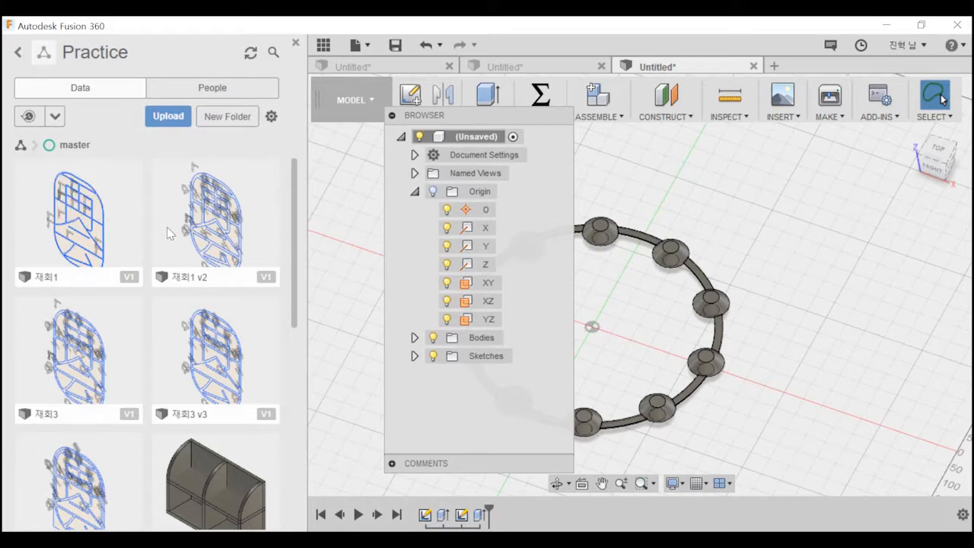
pyautogui.click(19, 52)
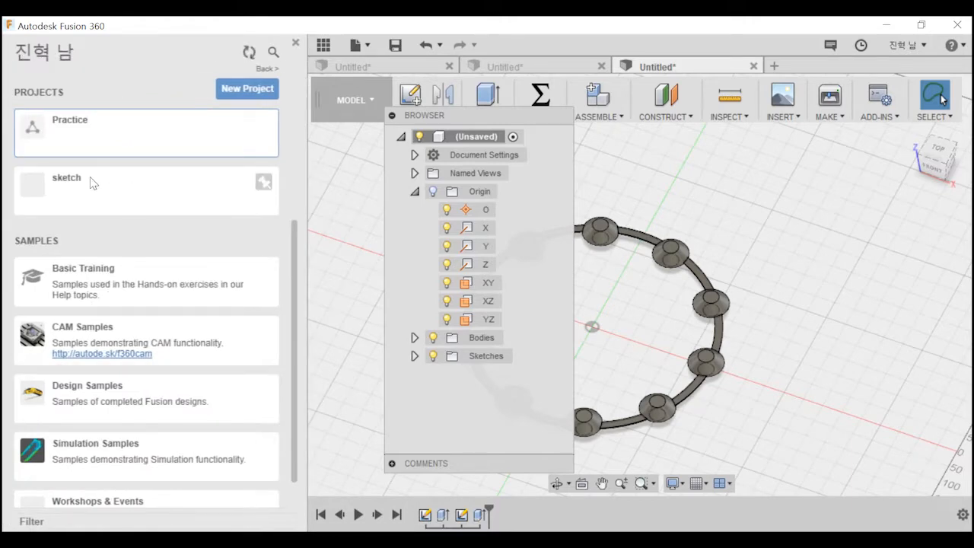
pyautogui.click(129, 189)
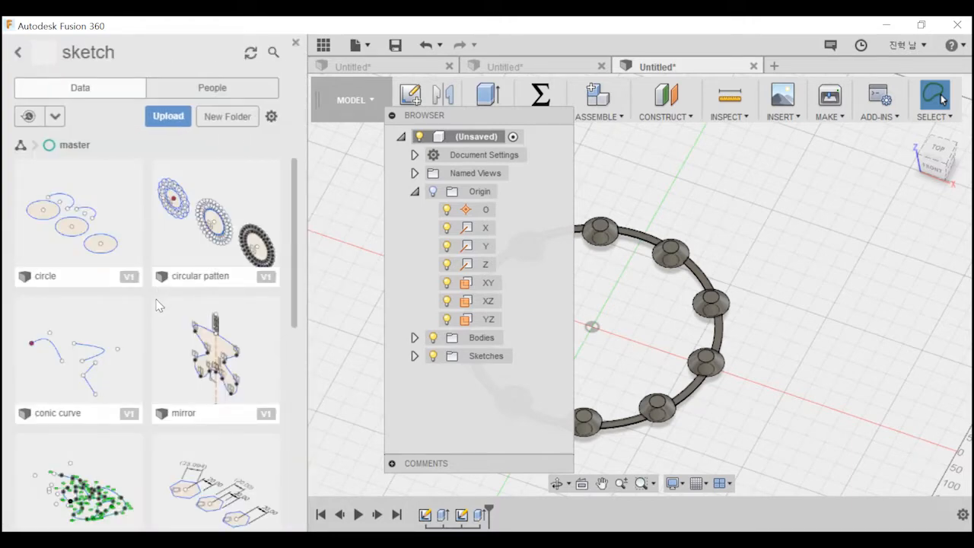
# Examine the saved designs in the "sketch" project and its list of members.
pyautogui.scroll(-8, 216, 228)
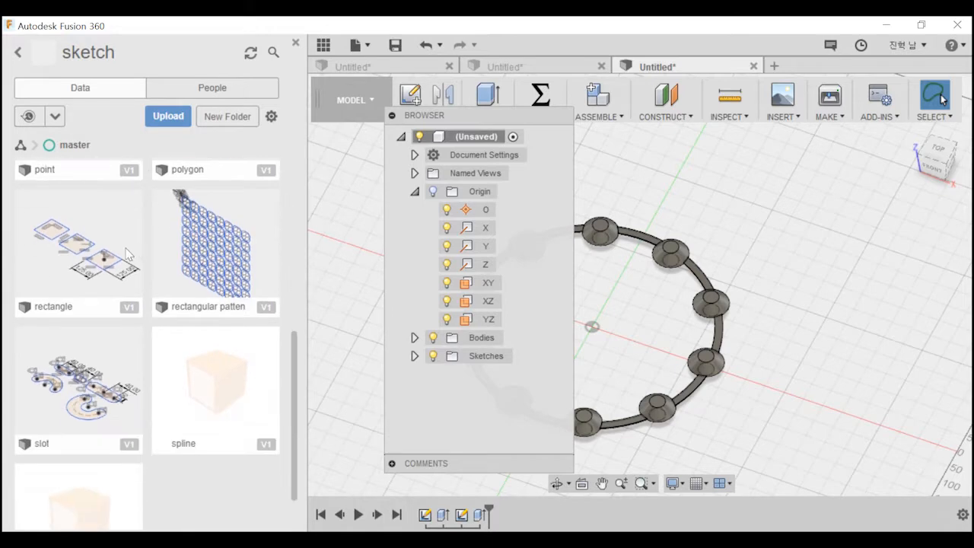
pyautogui.scroll(-2, 221, 289)
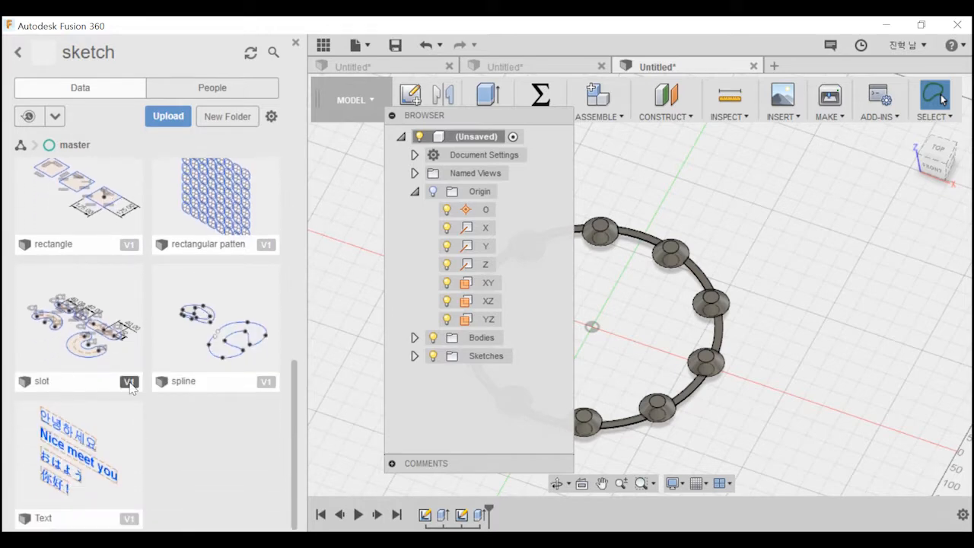
pyautogui.scroll(10, 185, 418)
pyautogui.scroll(-3, 188, 417)
pyautogui.scroll(3, 173, 277)
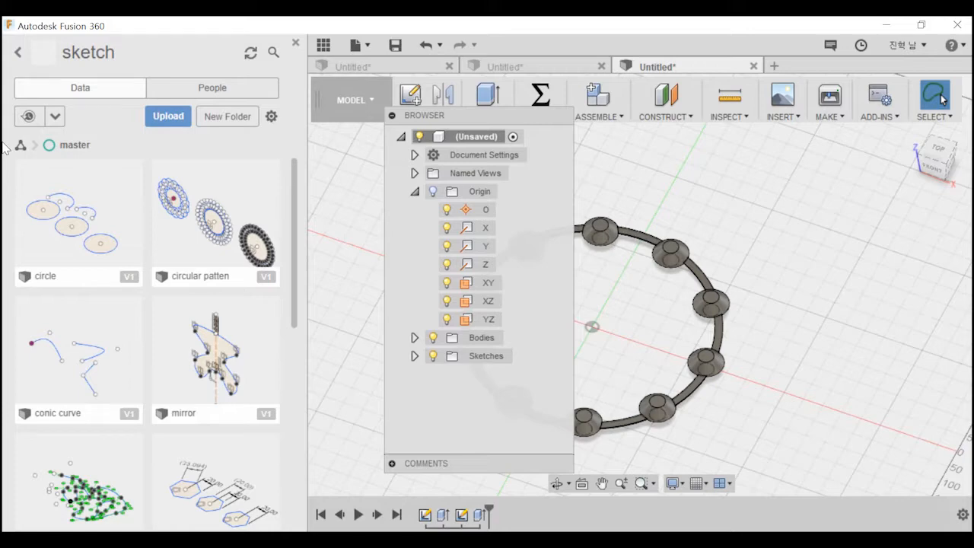
pyautogui.click(228, 90)
pyautogui.click(122, 117)
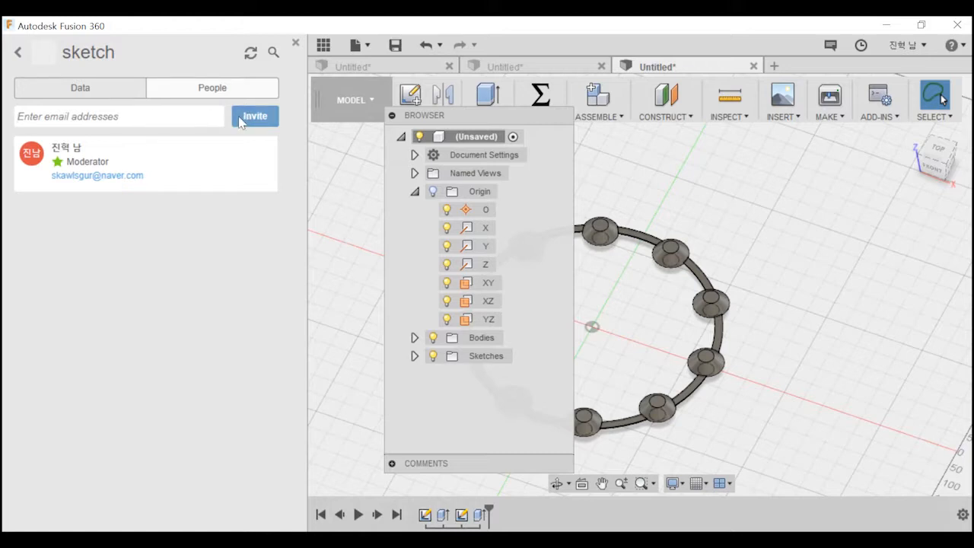
pyautogui.click(100, 93)
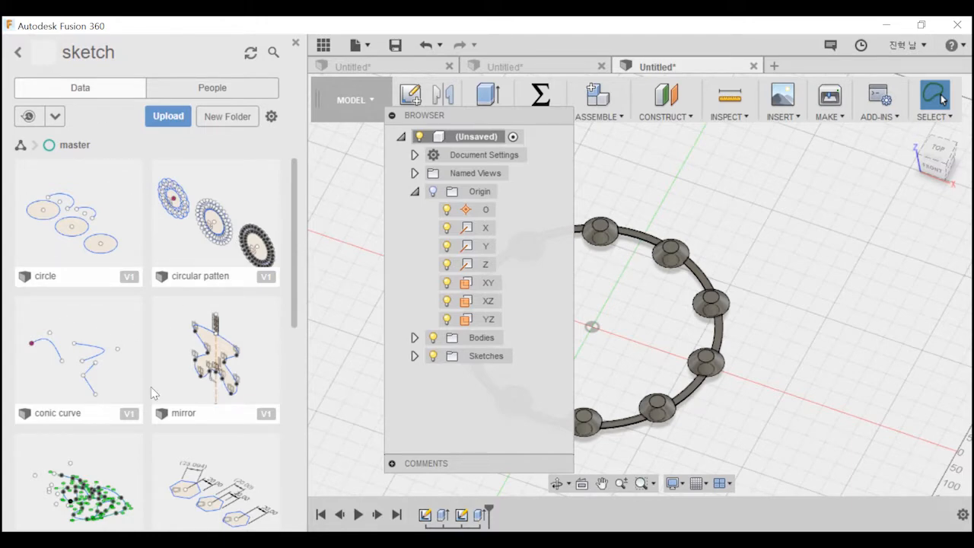
pyautogui.scroll(-6, 190, 375)
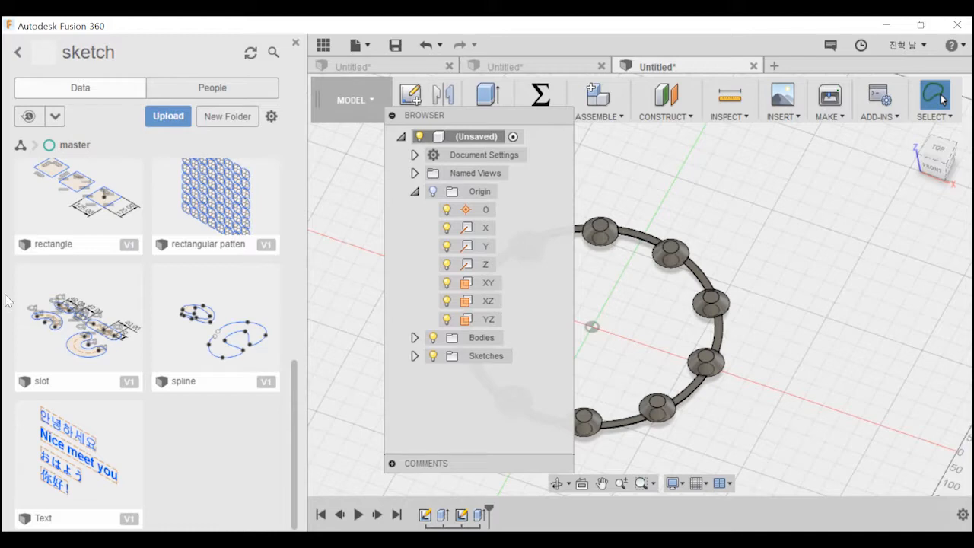
pyautogui.scroll(2, 188, 386)
pyautogui.scroll(-2, 190, 380)
# Close the data panel and start a new empty design, moving the browser clear of the sketch tools.
pyautogui.click(296, 42)
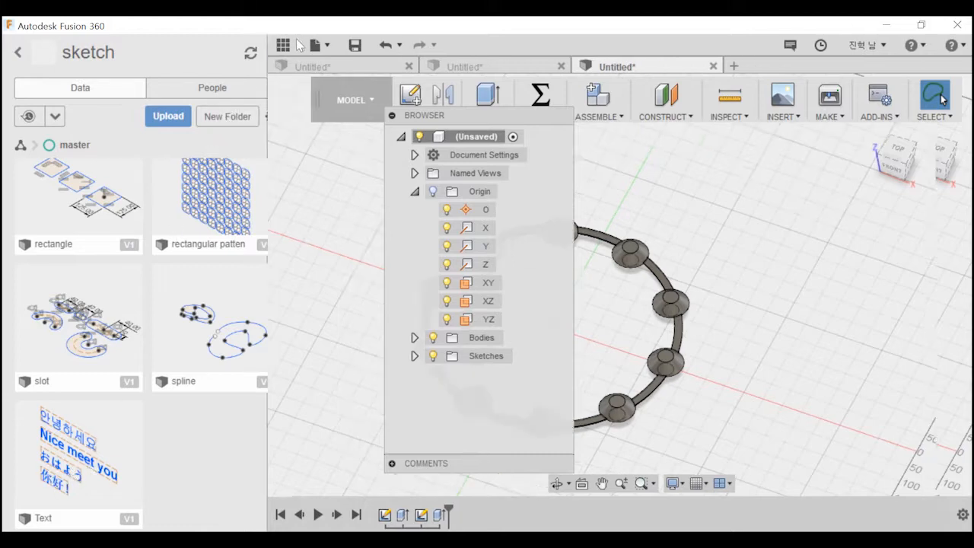
pyautogui.moveTo(466, 122); pyautogui.dragTo(132, 121)
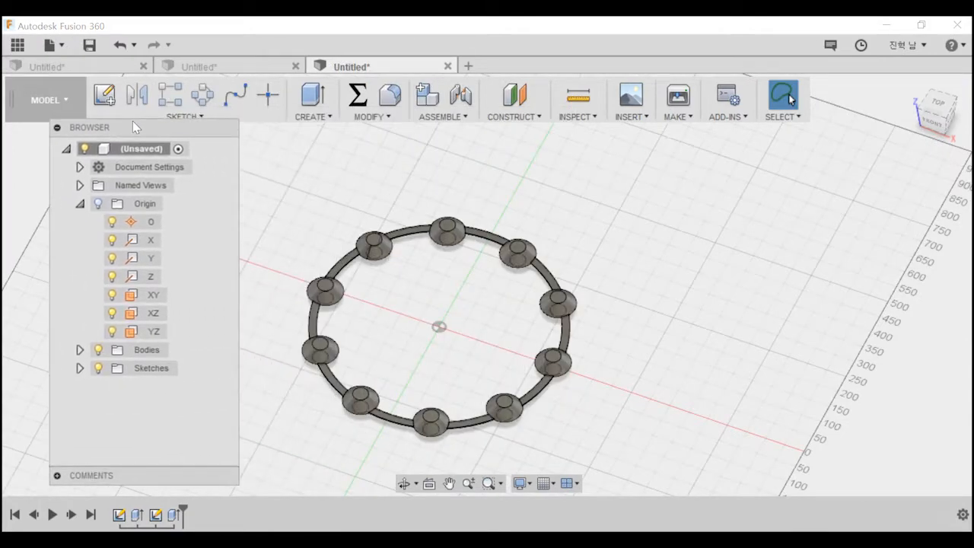
pyautogui.click(468, 66)
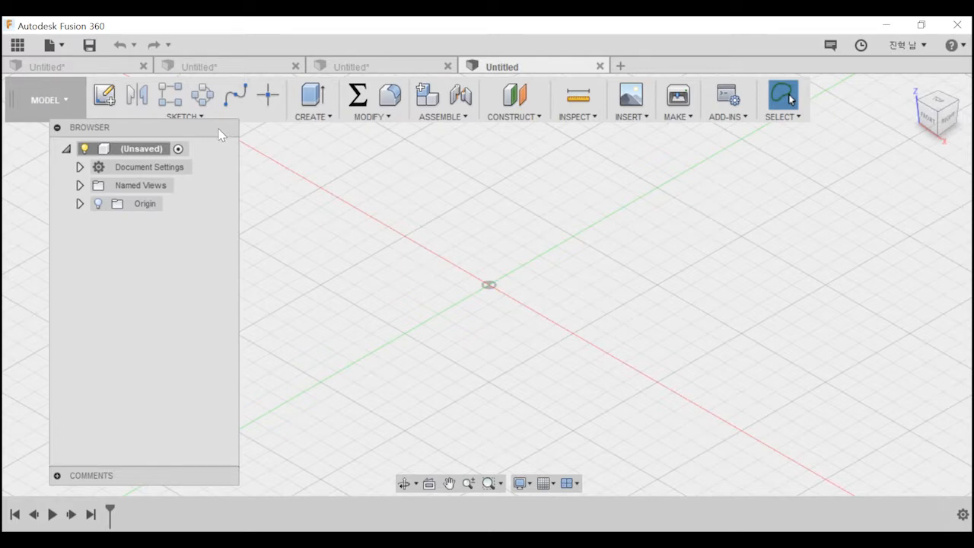
pyautogui.moveTo(219, 134); pyautogui.dragTo(182, 138)
# Show the list of available solid creation commands.
pyautogui.click(312, 116)
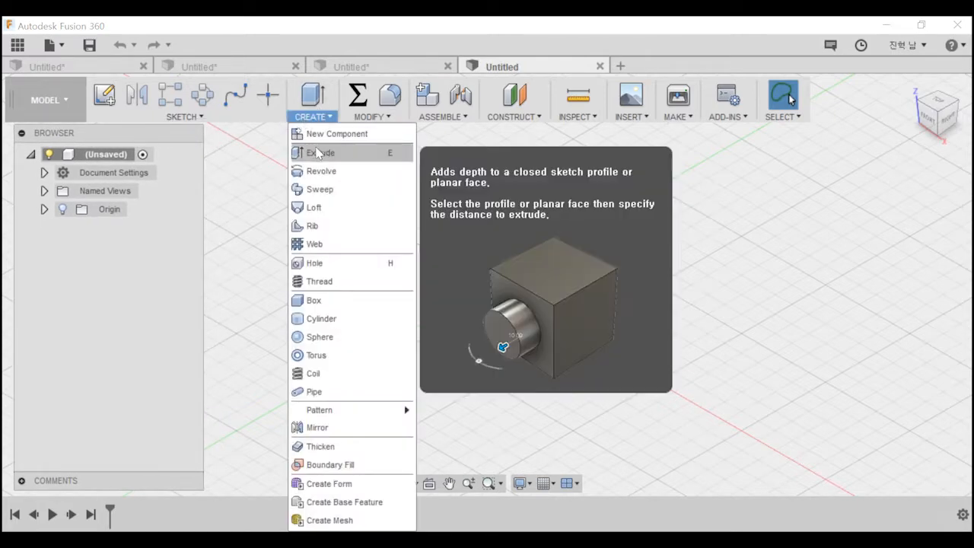
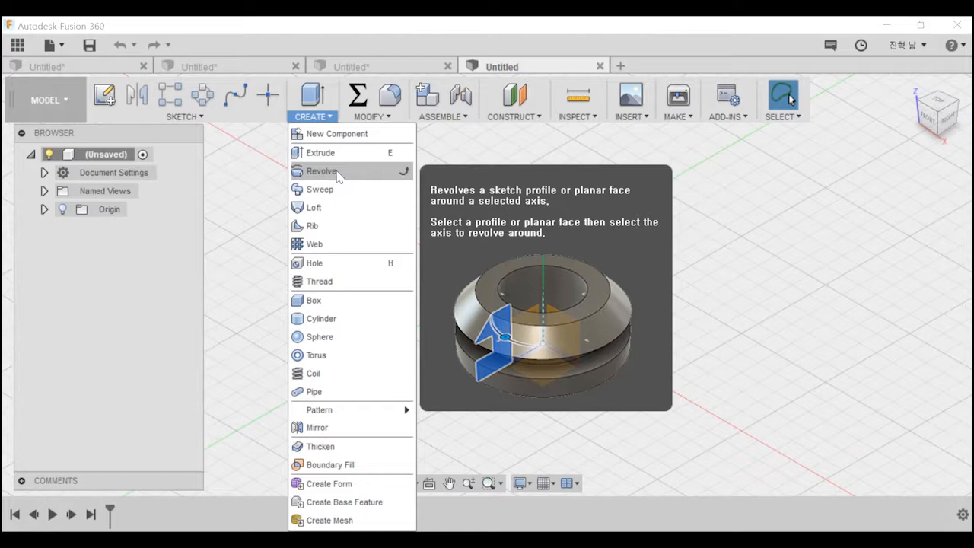
# Start a new sketch on the front (XZ) origin plane.
pyautogui.press('Escape')
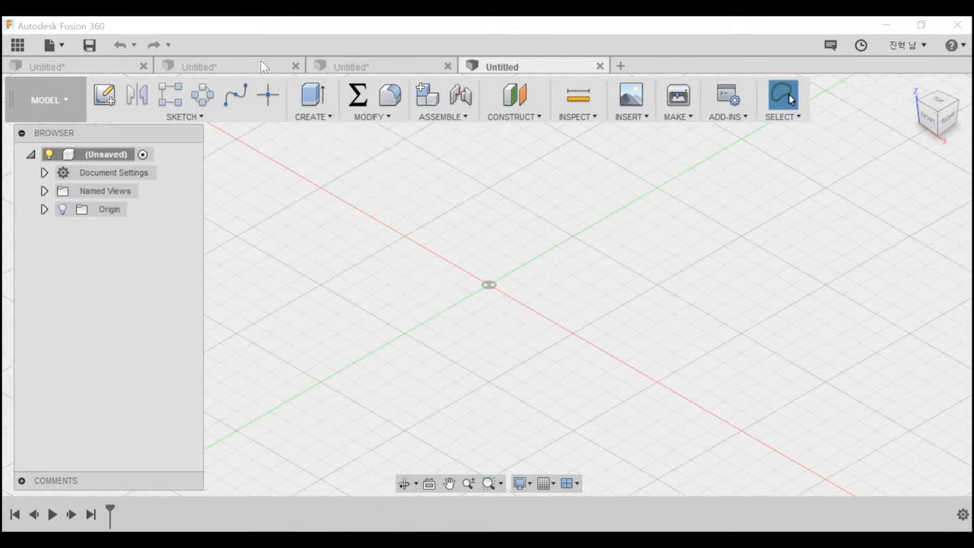
pyautogui.click(75, 99)
pyautogui.click(104, 95)
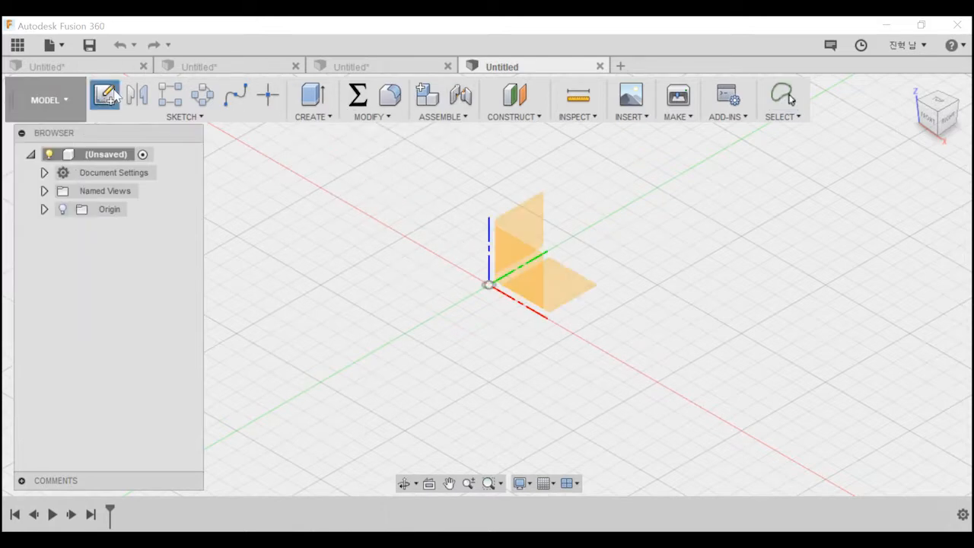
pyautogui.click(516, 268)
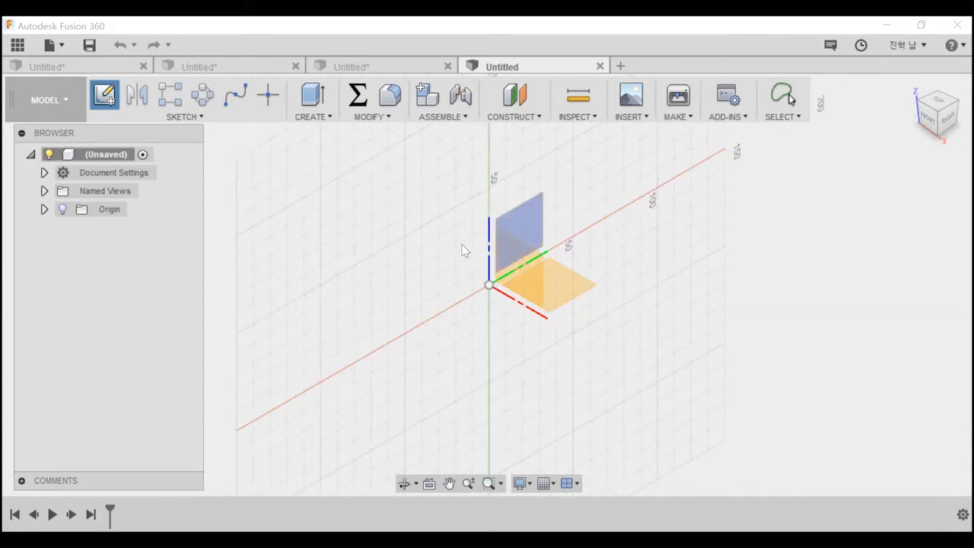
pyautogui.click(529, 268)
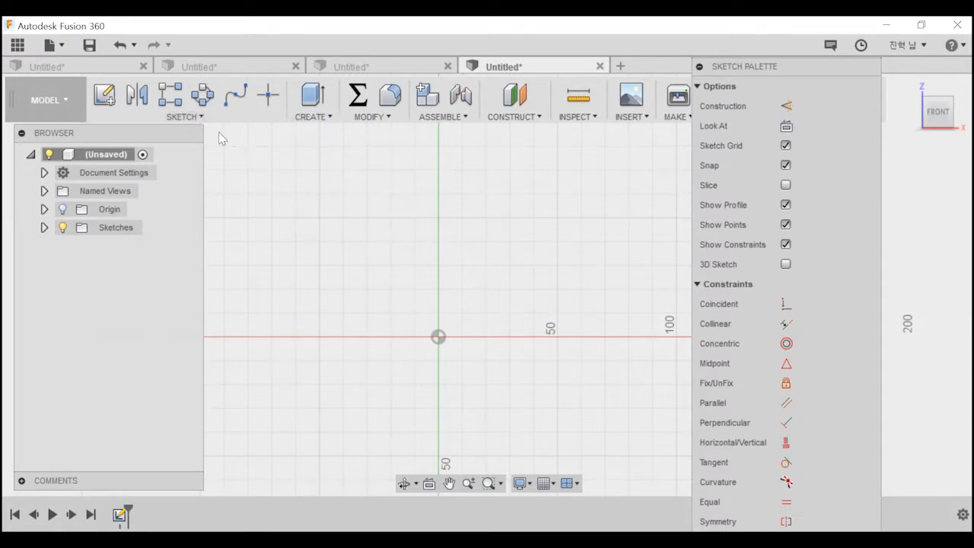
# Draw an S-shaped five-point spline from the origin upward as the side outline of a vase.
pyautogui.click(190, 118)
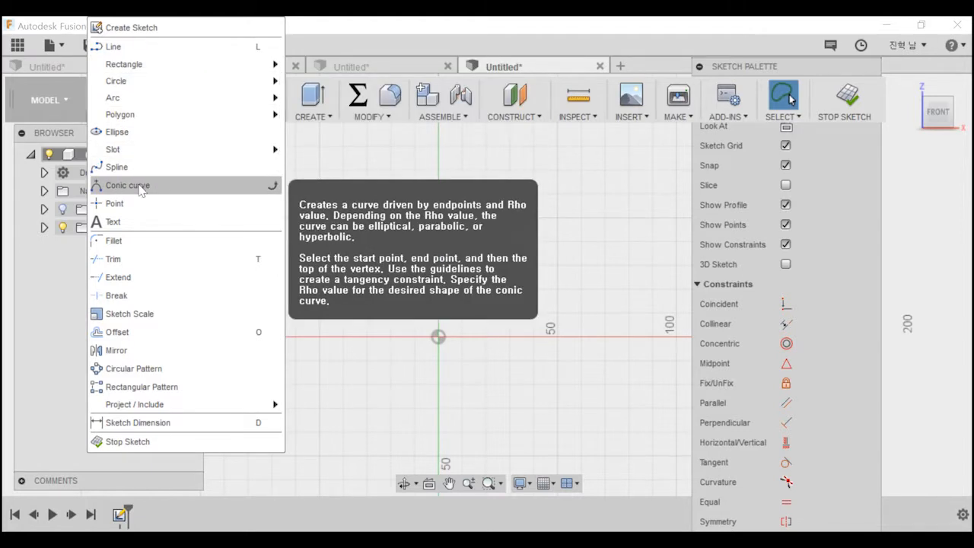
pyautogui.click(160, 185)
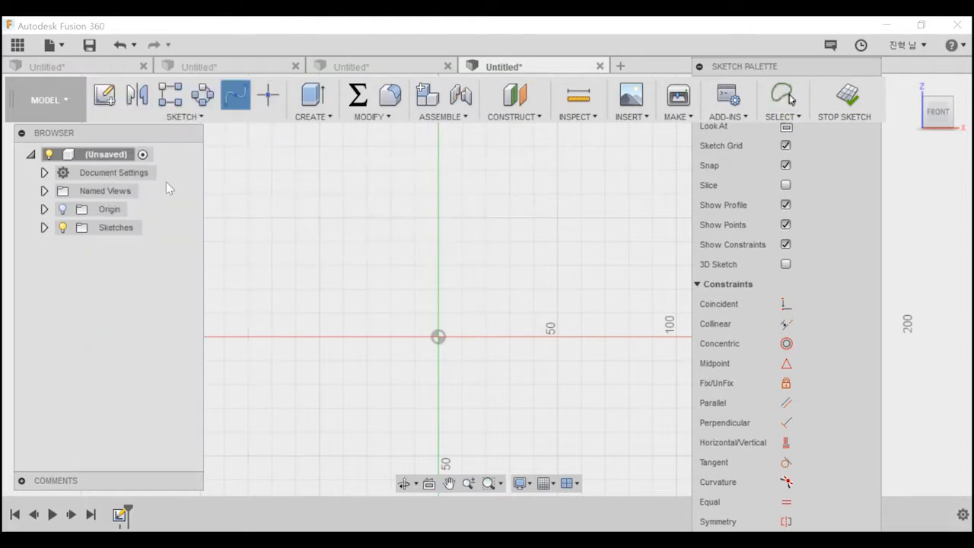
pyautogui.click(439, 337)
pyautogui.click(379, 322)
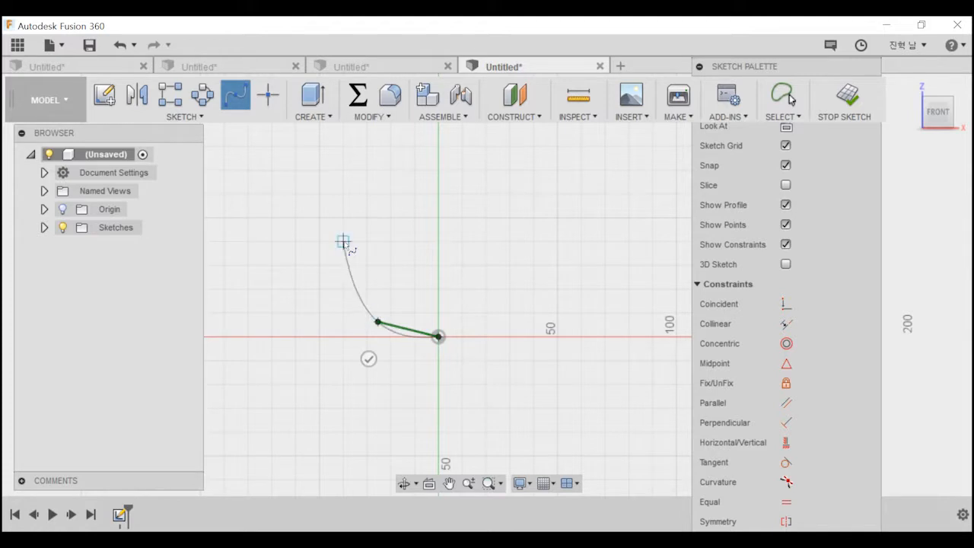
pyautogui.click(353, 239)
pyautogui.click(409, 206)
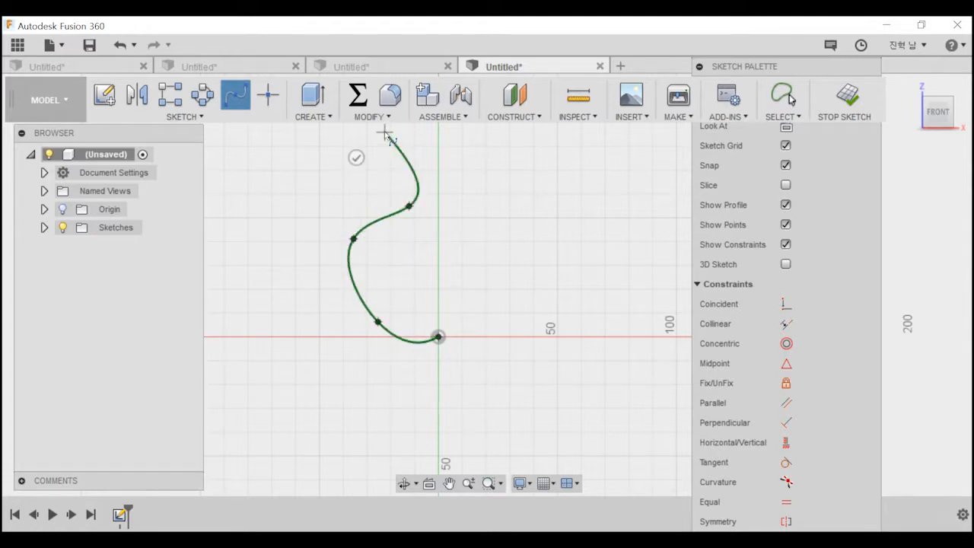
pyautogui.doubleClick(386, 133)
pyautogui.moveTo(482, 198); pyautogui.dragTo(476, 269, button='middle')
# Draw a horizontal line from the spline's upper end to the vertical axis above the origin.
pyautogui.press('l')
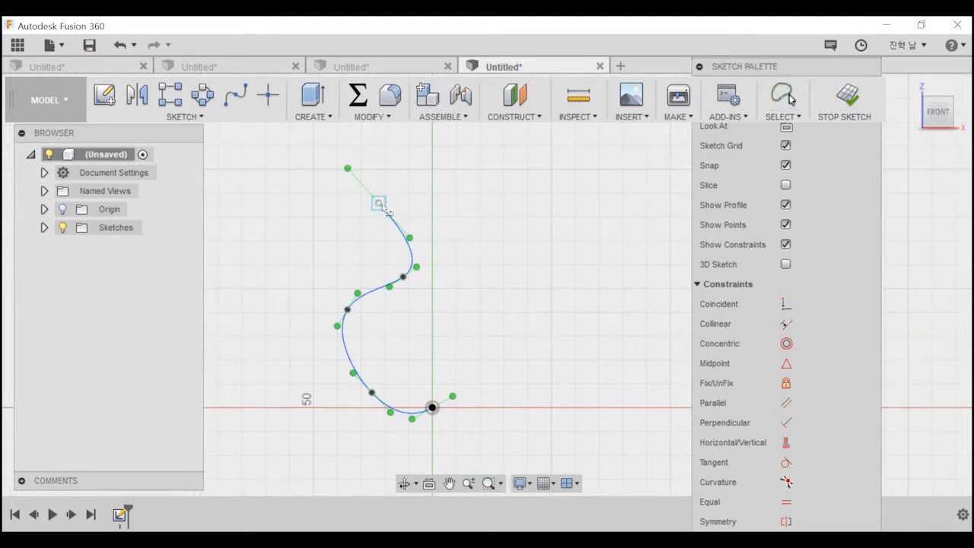
pyautogui.click(379, 203)
pyautogui.click(432, 203)
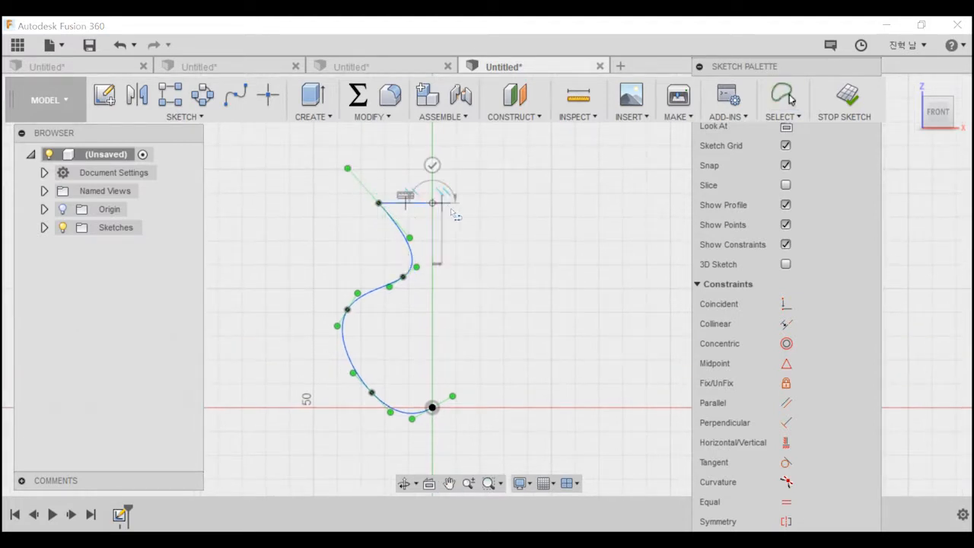
pyautogui.press('Escape')
# Draw a vertical line about 124 mm long along the axis, past both ends of the outline, and make it a construction line.
pyautogui.press('l')
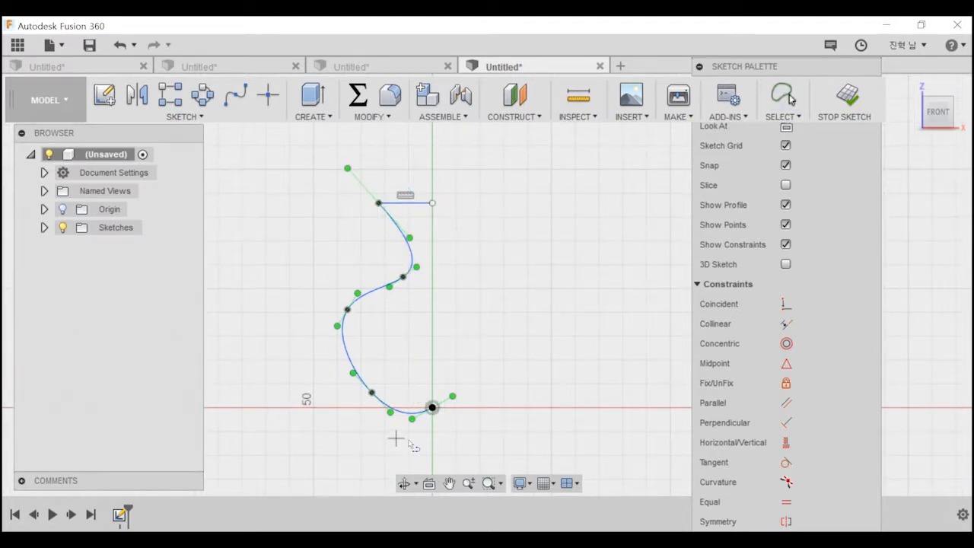
pyautogui.click(433, 430)
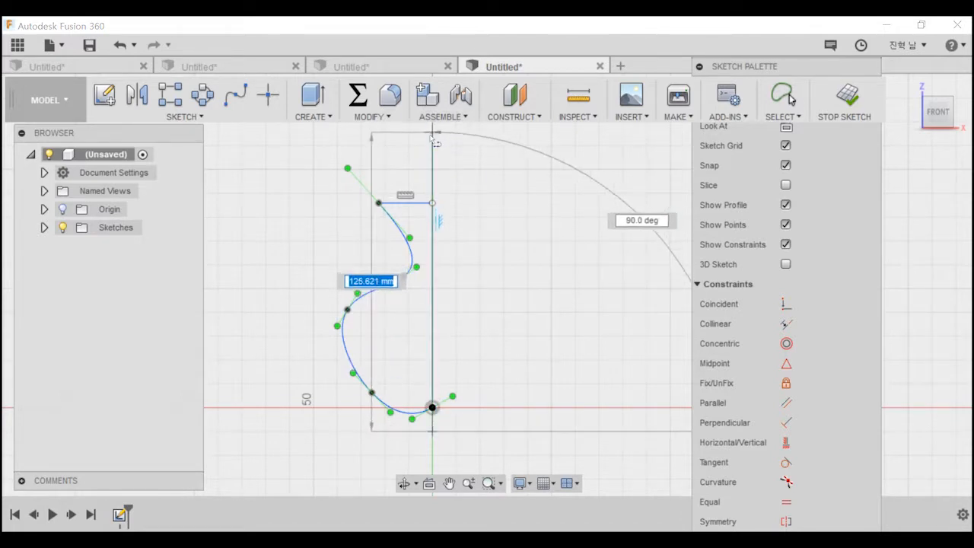
pyautogui.click(432, 135)
pyautogui.press('Escape')
pyautogui.click(432, 163)
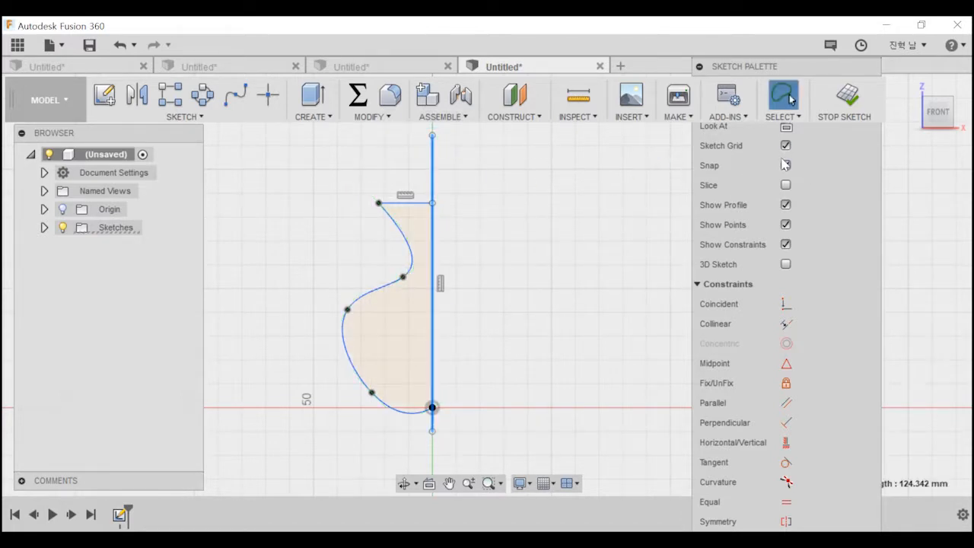
pyautogui.click(786, 106)
pyautogui.click(473, 292)
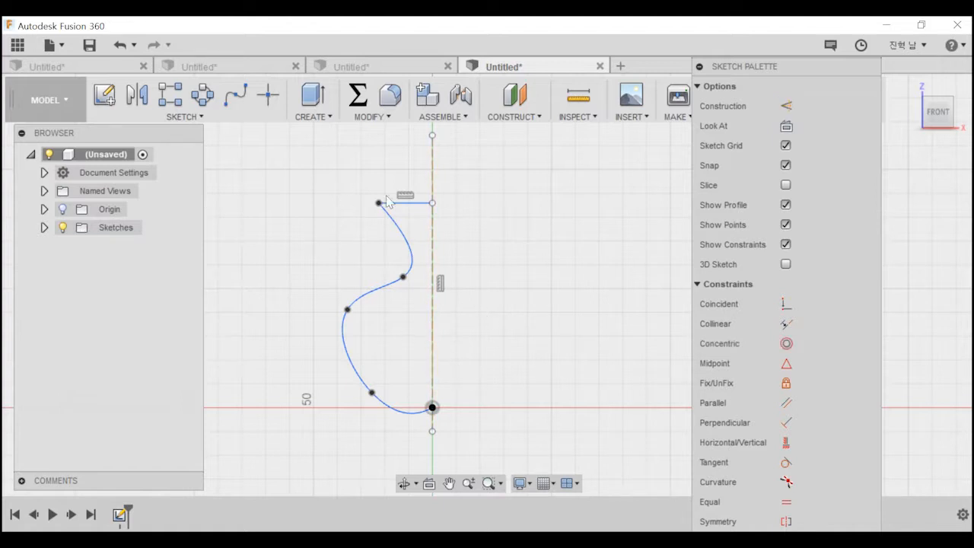
# Close the vase profile with a vertical line about 86 mm long from the horizontal line's inner end to the origin.
pyautogui.click(431, 202)
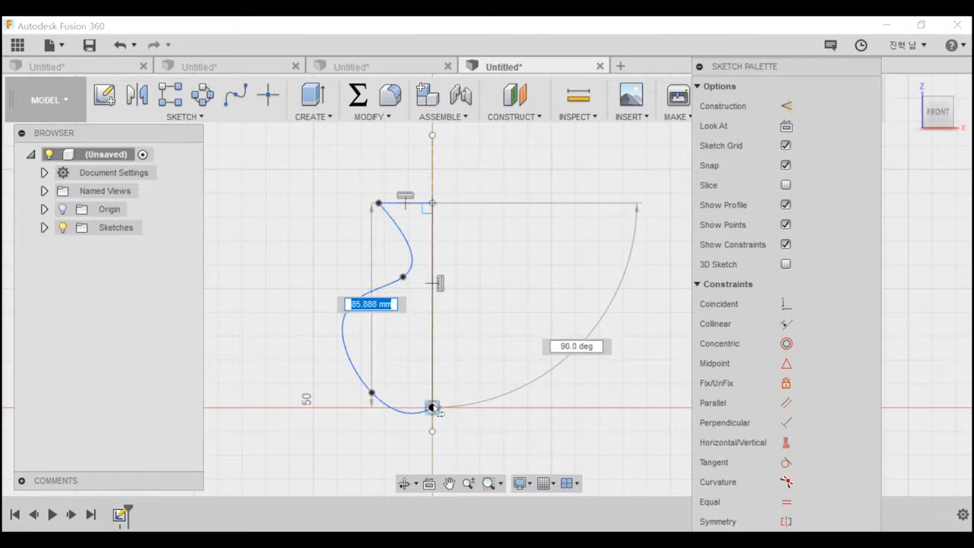
pyautogui.click(432, 407)
pyautogui.press('Escape')
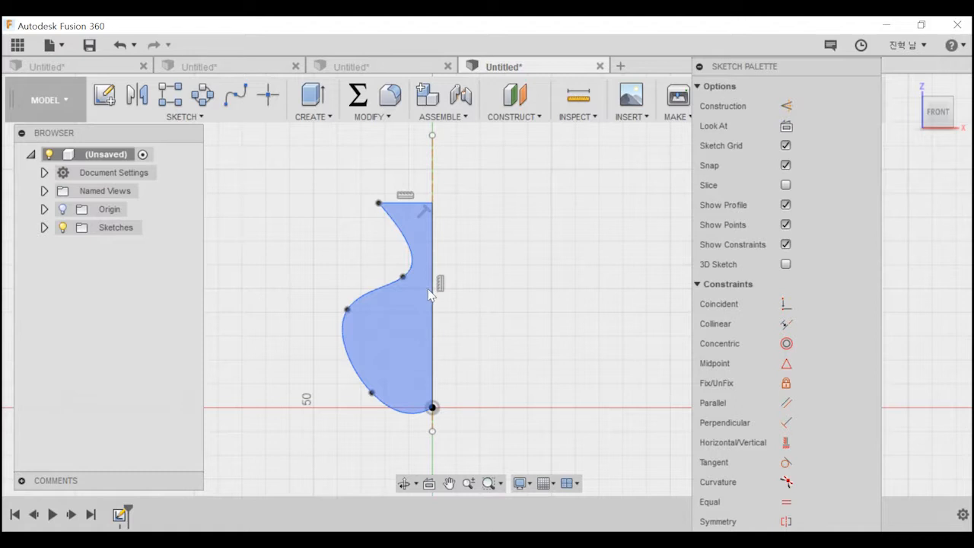
# Revolve the closed vase profile 360 degrees about the vertical centre line as a new body.
pyautogui.click(177, 118)
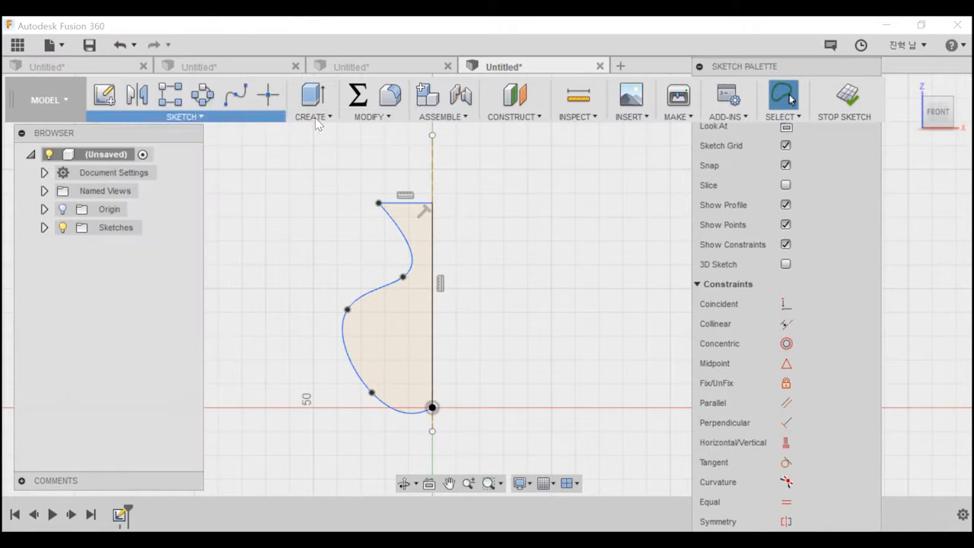
pyautogui.click(314, 117)
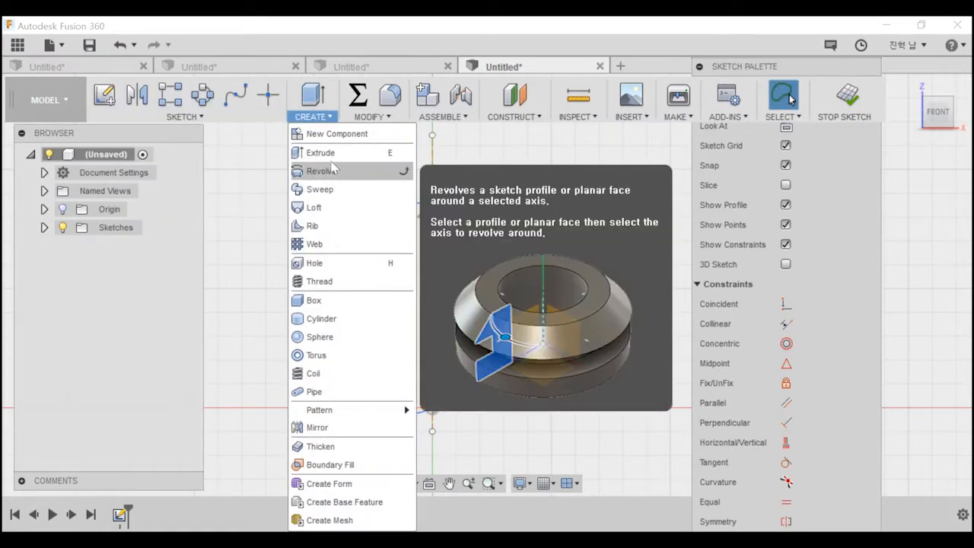
pyautogui.click(331, 170)
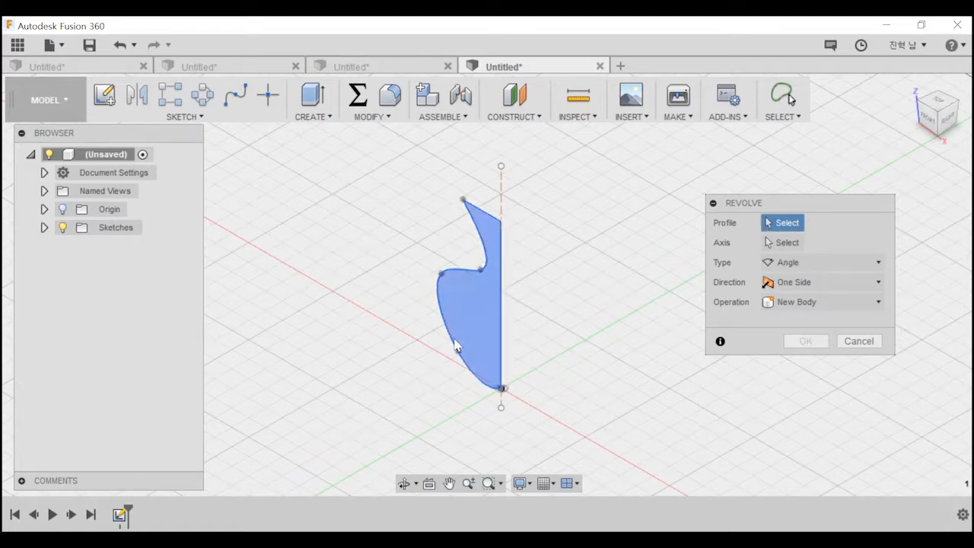
pyautogui.click(473, 320)
pyautogui.click(784, 242)
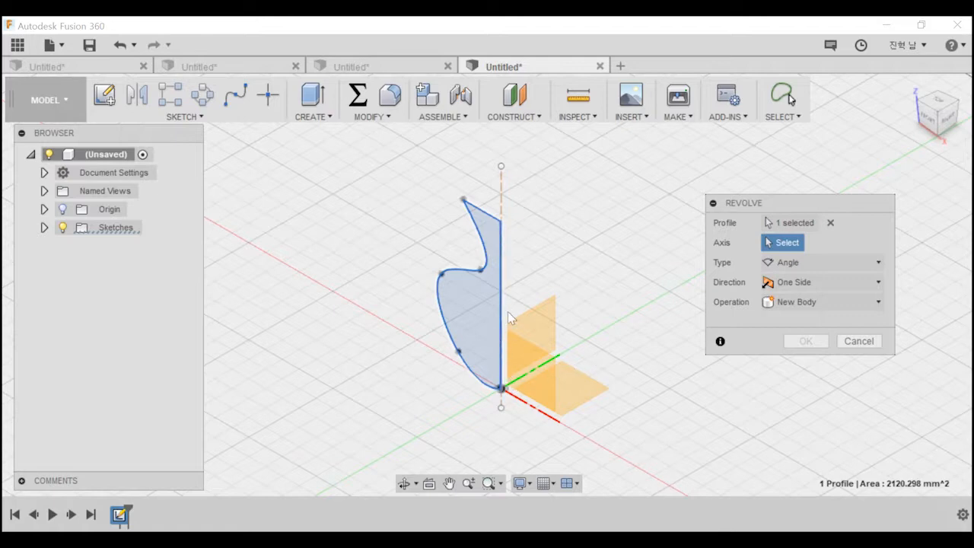
pyautogui.click(501, 350)
pyautogui.keyDown('shift'); pyautogui.moveTo(561, 344); pyautogui.dragTo(430, 329, button='middle'); pyautogui.keyUp('shift')
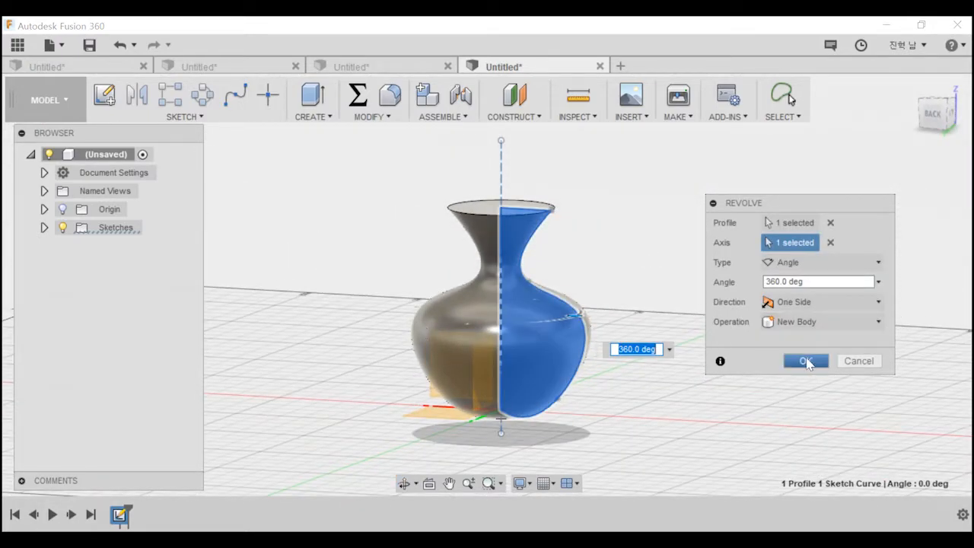
pyautogui.click(808, 363)
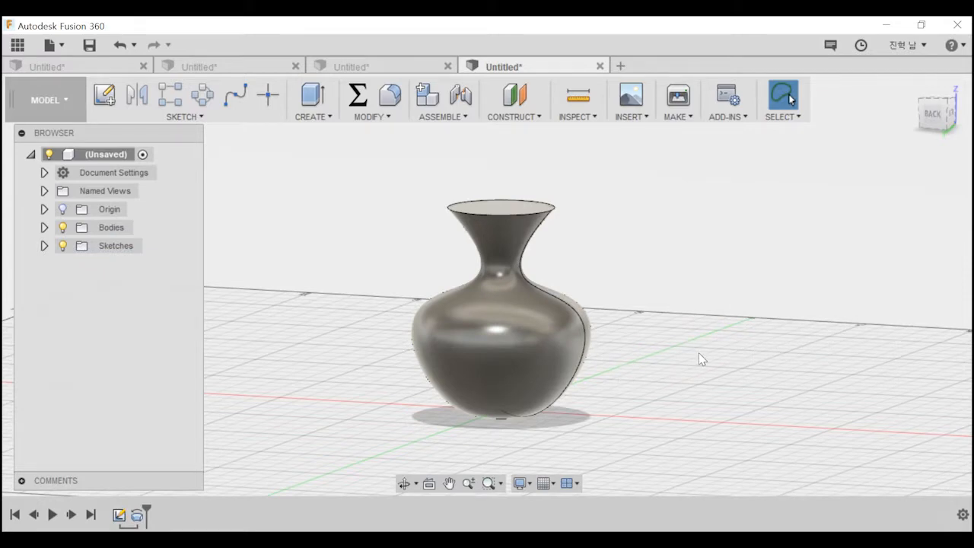
# Undo the revolve to return to the profile sketch, and move the sketch palette clear of the selection tools.
pyautogui.hotkey('ctrl', 'z')
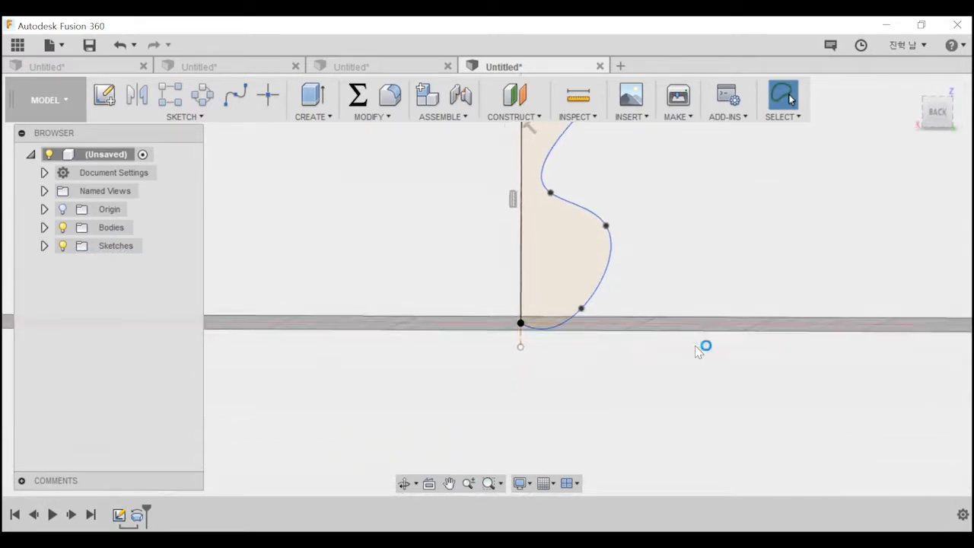
pyautogui.click(552, 357)
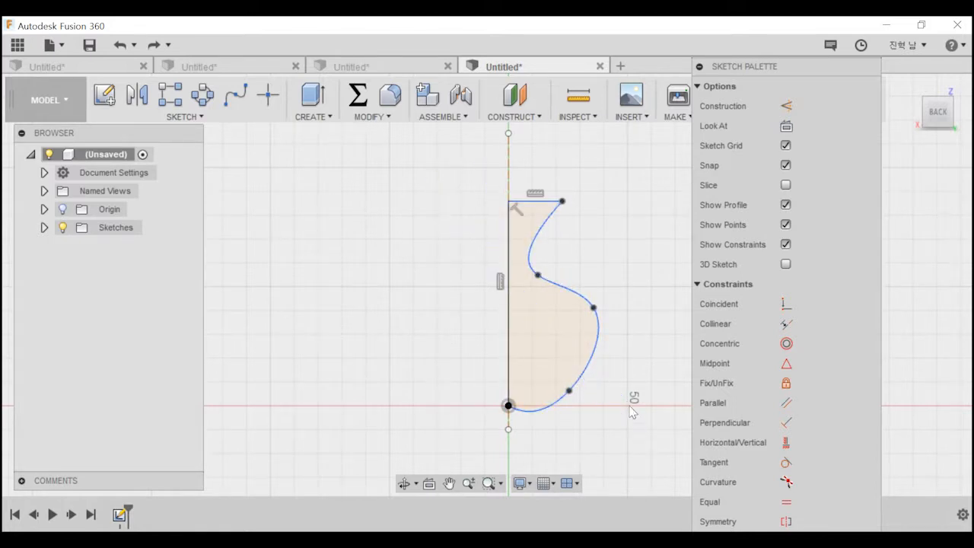
pyautogui.moveTo(783, 66)
pyautogui.mouseDown()
pyautogui.moveTo(828, 106)
pyautogui.moveTo(849, 222)
pyautogui.mouseUp()
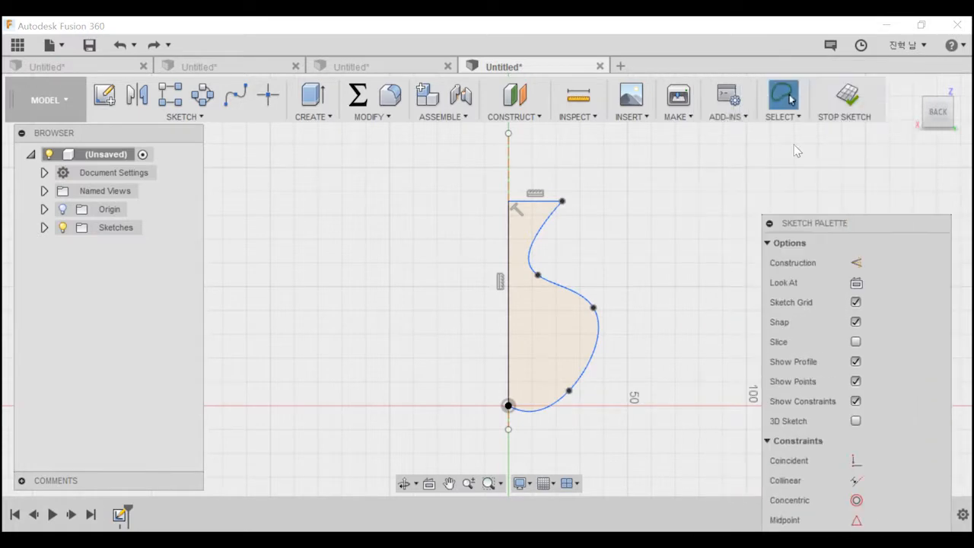
# Window-select the vase profile and try to move it about 7.4 mm horizontally away from the axis.
pyautogui.click(789, 95)
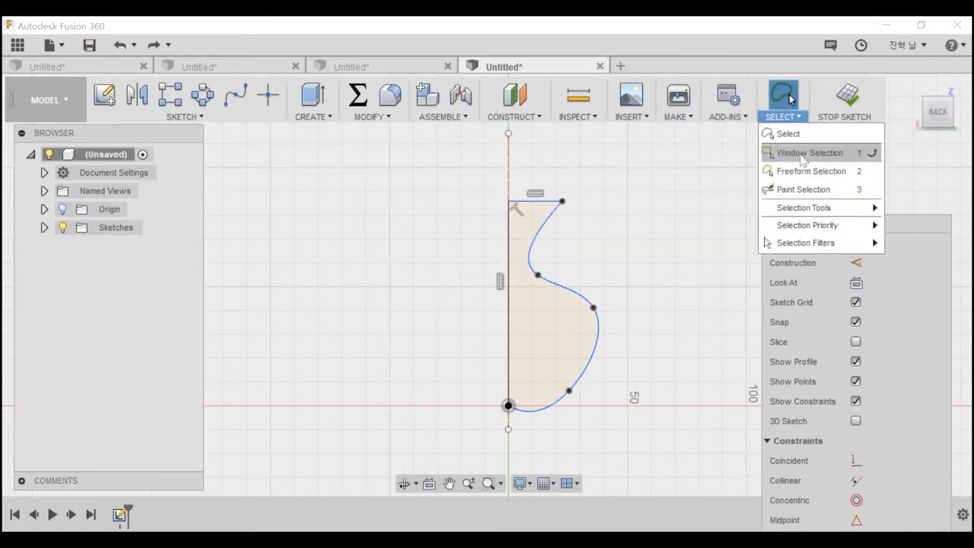
pyautogui.click(809, 152)
pyautogui.moveTo(446, 147)
pyautogui.mouseDown()
pyautogui.moveTo(515, 224)
pyautogui.moveTo(706, 495)
pyautogui.mouseUp()
pyautogui.rightClick(572, 289)
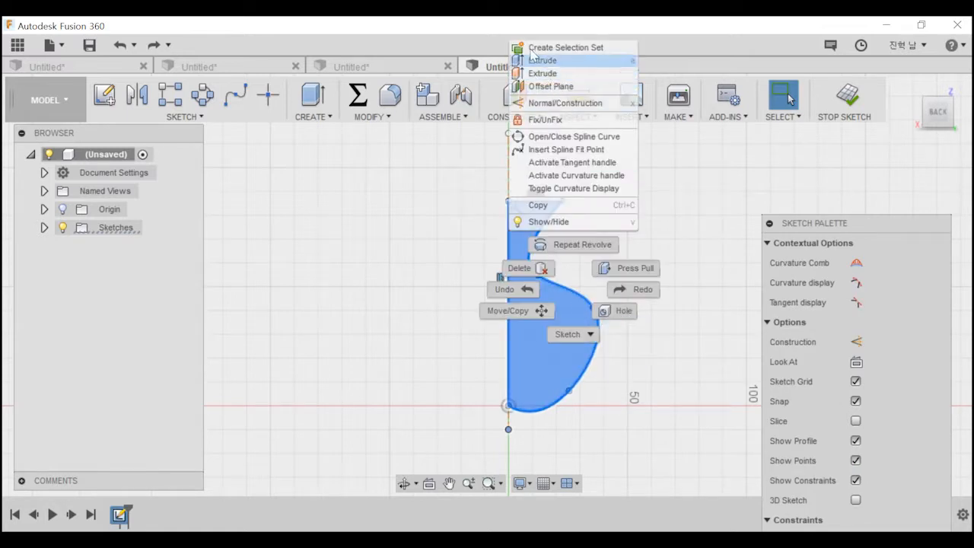
pyautogui.click(508, 310)
pyautogui.moveTo(594, 308); pyautogui.dragTo(613, 308)
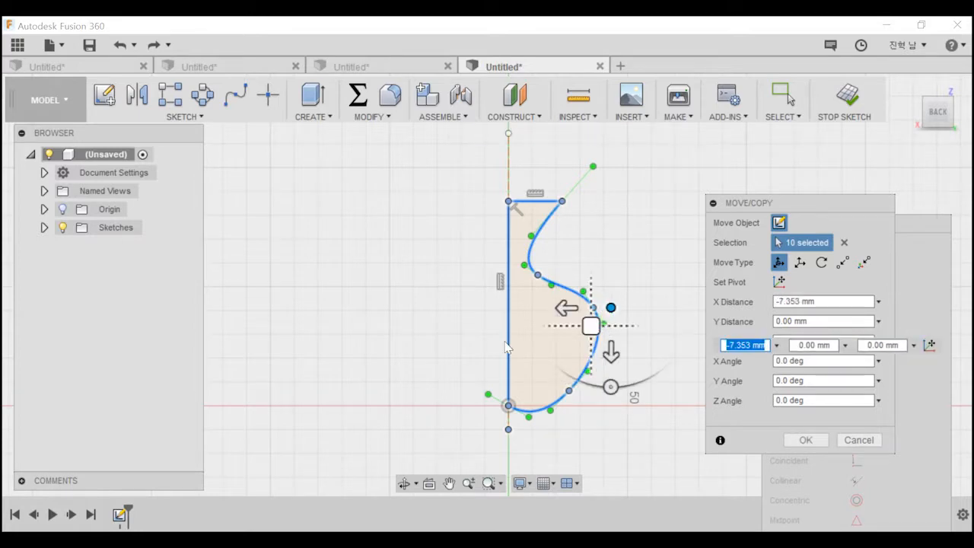
pyautogui.press('BackSpace')
pyautogui.press('Return')
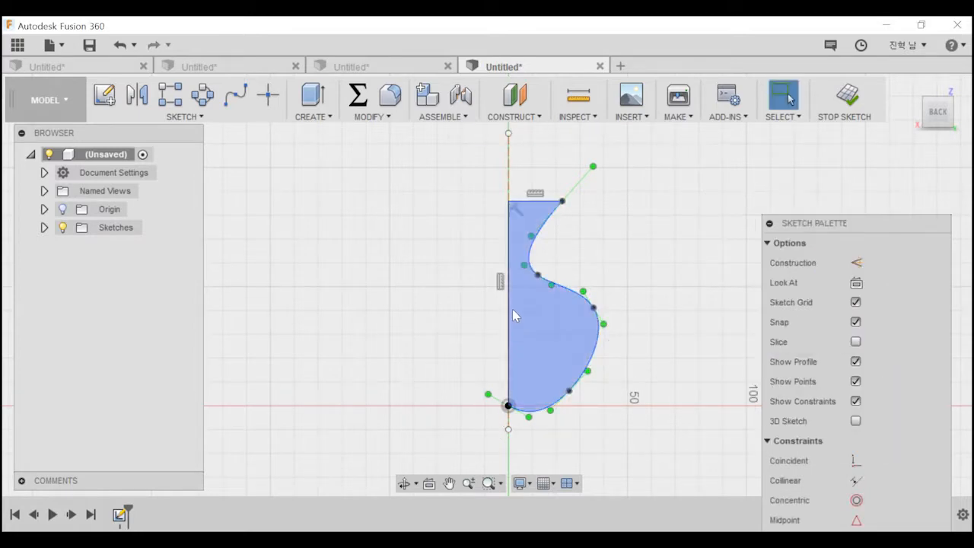
# Delete the perpendicular constraint at the profile's upper inner corner.
pyautogui.click(515, 206)
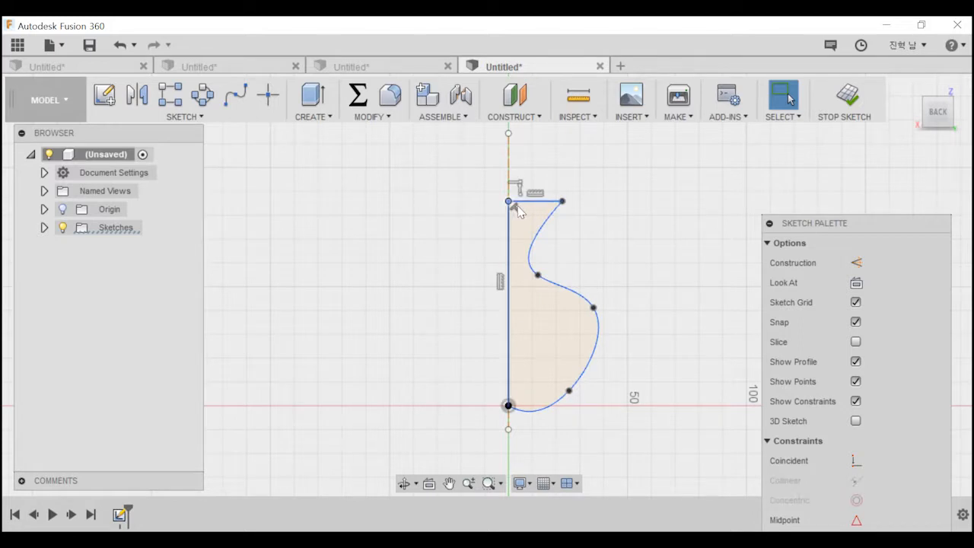
pyautogui.press('Escape')
pyautogui.press('Delete')
# Window-select the profile again without the perpendicular constraint and try to move it sideways off the axis.
pyautogui.moveTo(446, 130); pyautogui.dragTo(670, 418)
pyautogui.rightClick(537, 275)
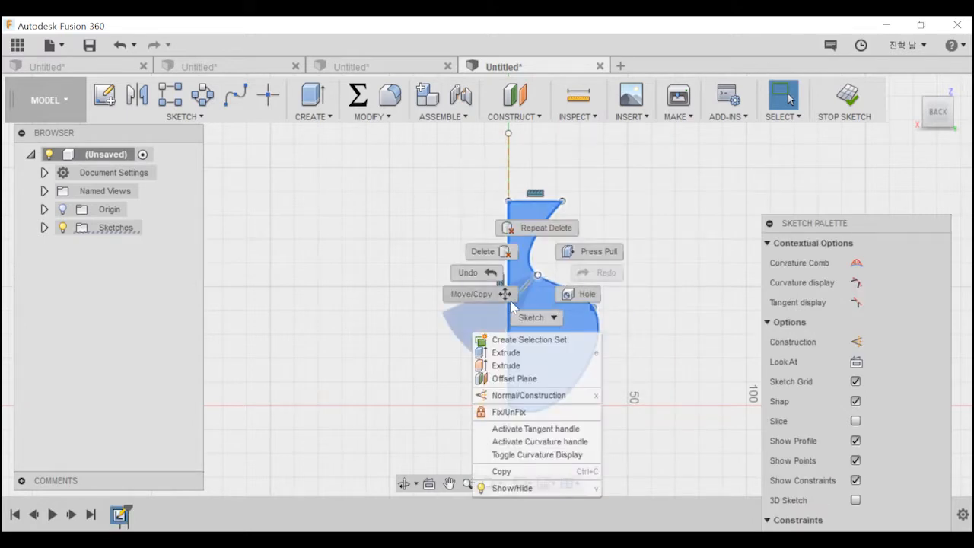
pyautogui.click(508, 297)
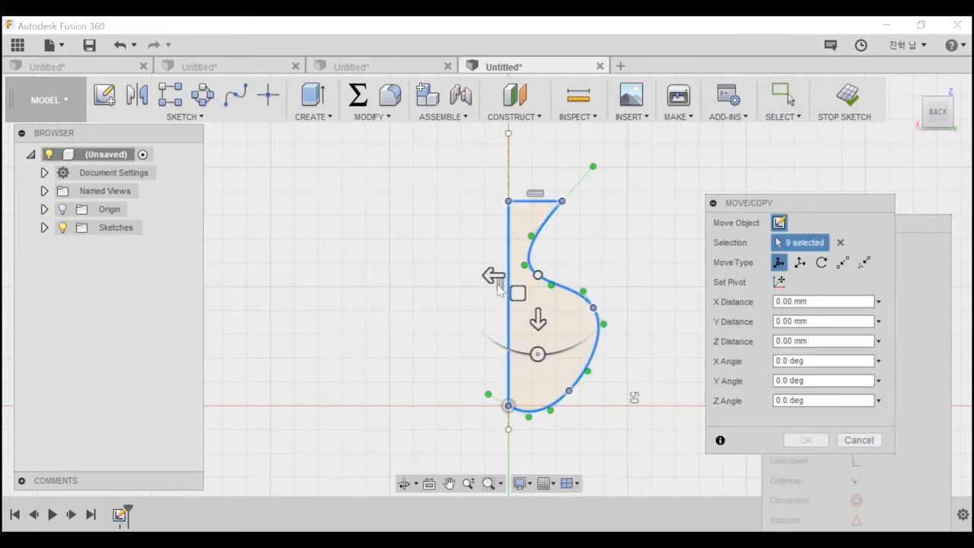
pyautogui.click(493, 275)
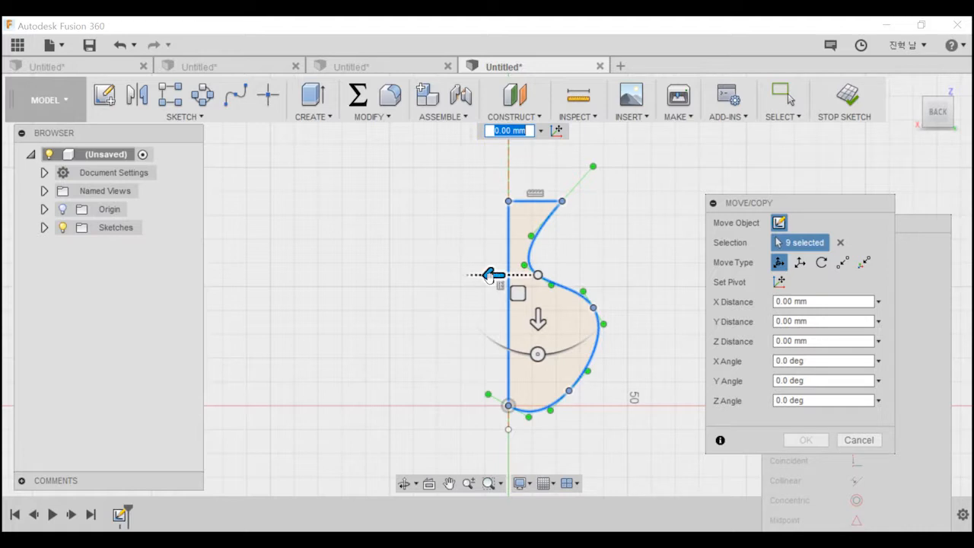
pyautogui.moveTo(491, 275); pyautogui.dragTo(586, 274)
pyautogui.press('Return')
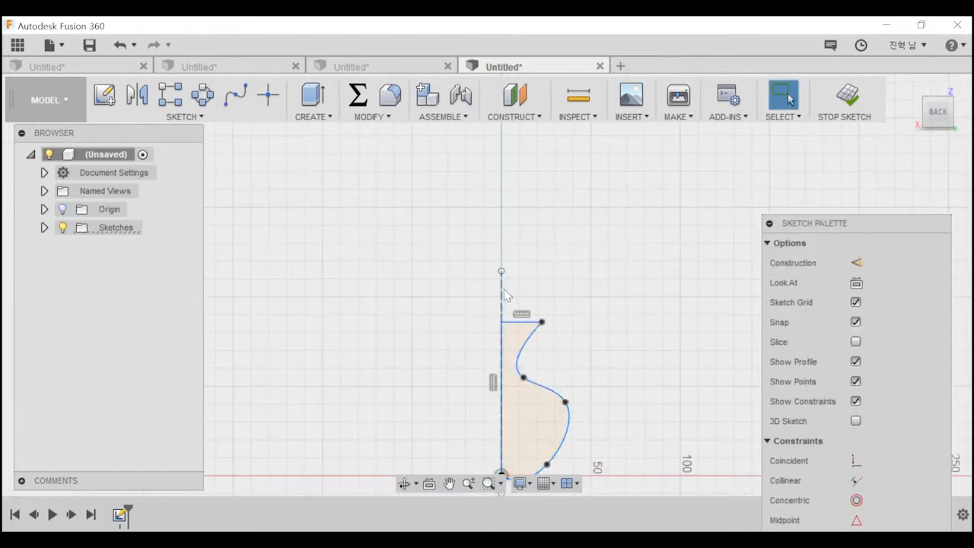
# Delete the vertical construction line running through the origin.
pyautogui.click(505, 289)
pyautogui.moveTo(558, 304); pyautogui.dragTo(547, 263, button='middle')
pyautogui.press('Delete')
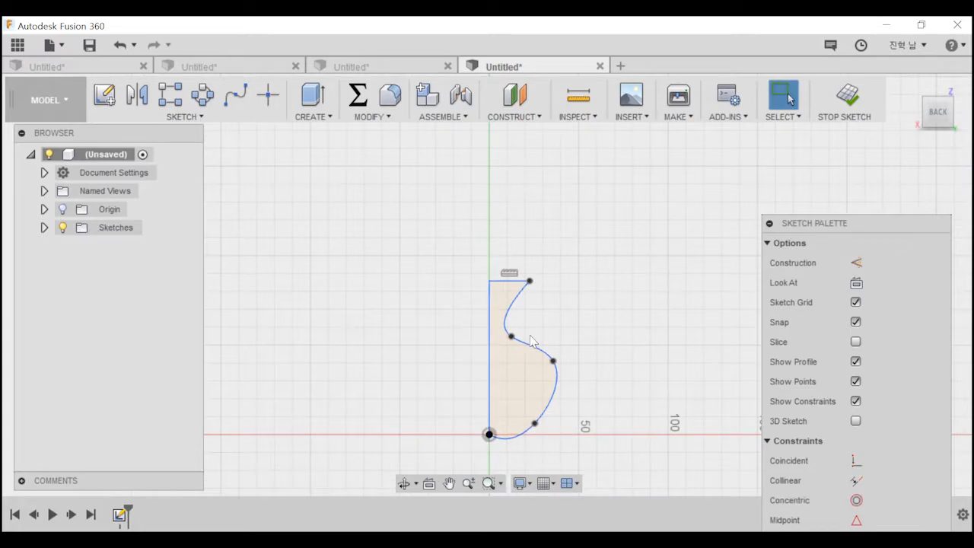
# Window-select the whole vase profile and try to free-move it by about -21.56 mm in X and 1.38 mm in Y.
pyautogui.moveTo(415, 256); pyautogui.dragTo(620, 458)
pyautogui.scroll(3, 498, 450)
pyautogui.press('Escape')
pyautogui.scroll(-1, 485, 428)
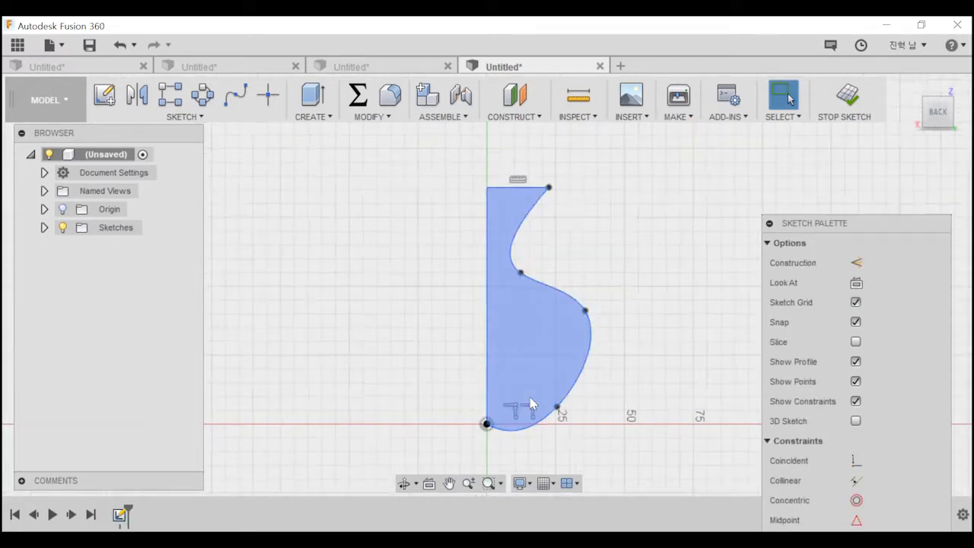
pyautogui.moveTo(409, 163); pyautogui.dragTo(660, 497)
pyautogui.rightClick(549, 347)
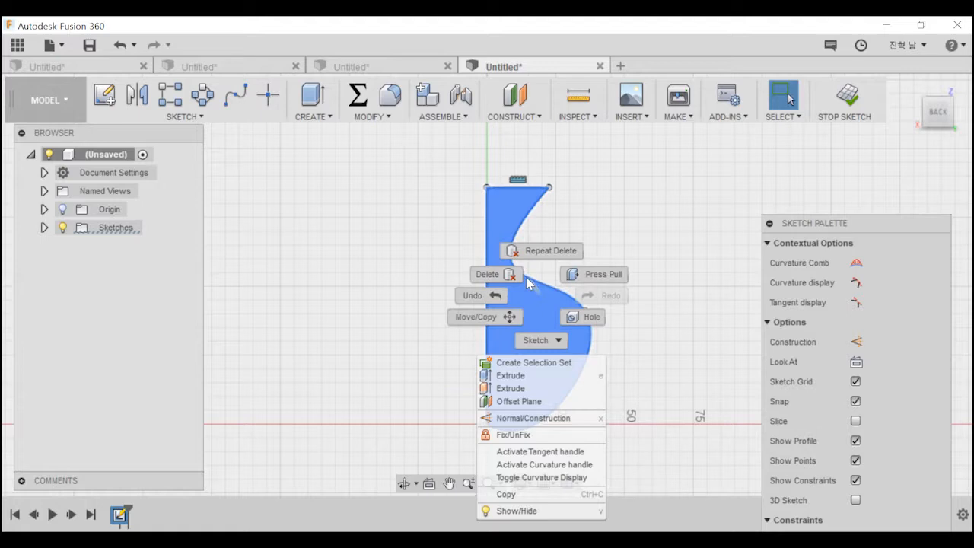
pyautogui.click(491, 317)
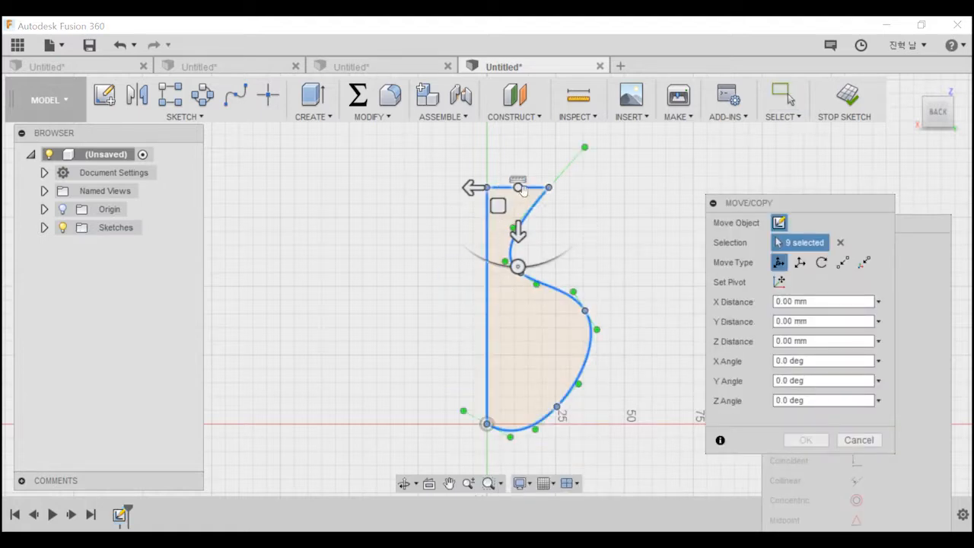
pyautogui.moveTo(519, 186); pyautogui.dragTo(578, 191)
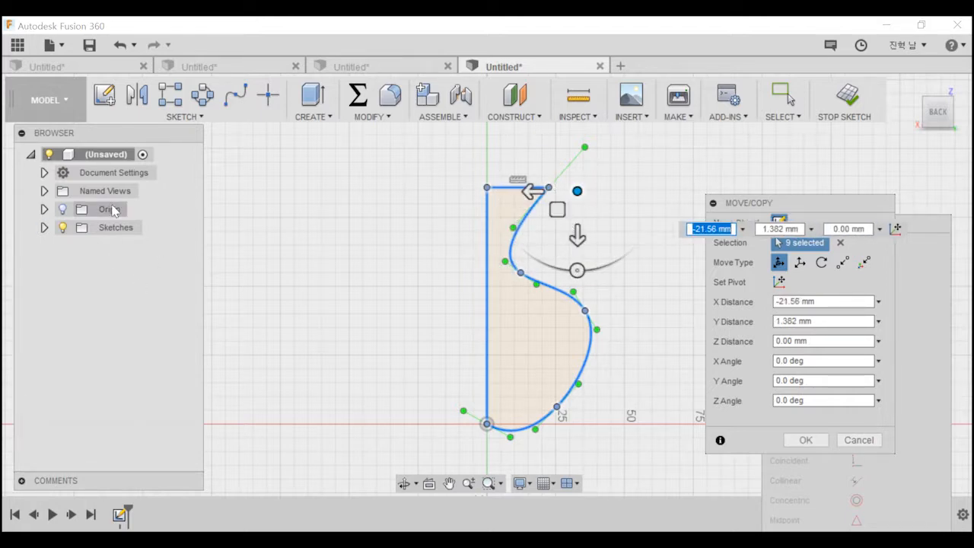
# Switch the move type to translate and try to shift the selected profile by -25 mm in X.
pyautogui.click(800, 261)
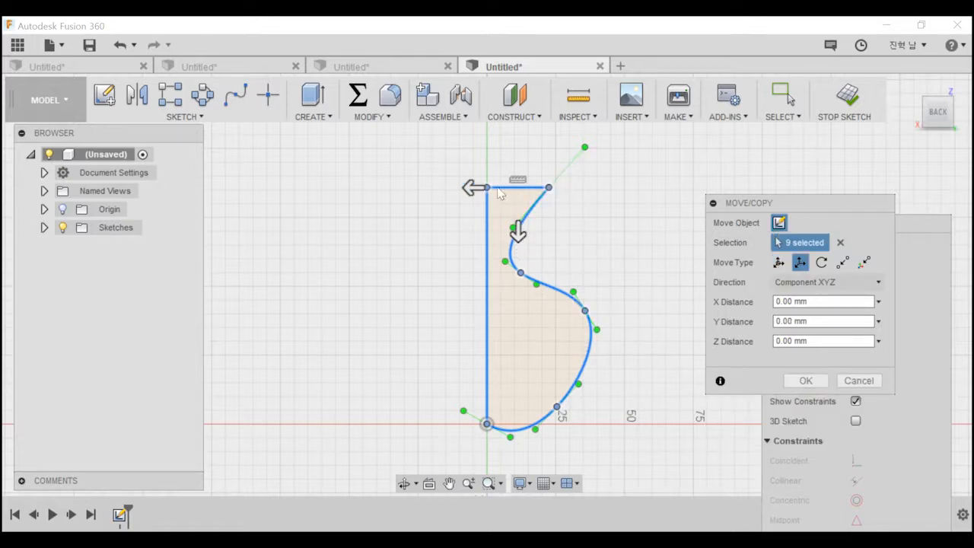
pyautogui.moveTo(474, 187); pyautogui.dragTo(542, 187)
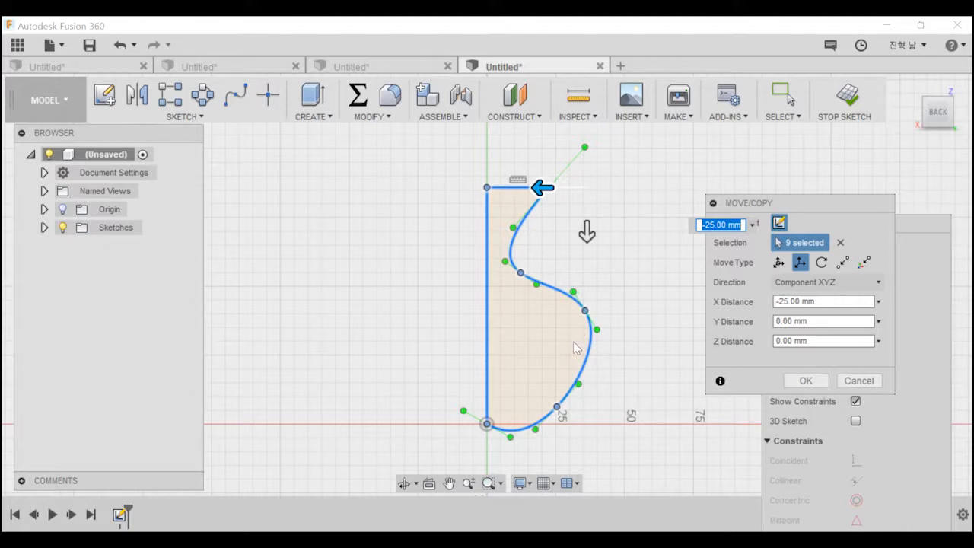
pyautogui.press('Return')
# Delete the horizontal constraint on the vase profile's top edge.
pyautogui.moveTo(467, 415)
pyautogui.keyDown('shift'); pyautogui.mouseDown(button='middle')
pyautogui.moveTo(581, 338)
pyautogui.moveTo(539, 343)
pyautogui.moveTo(471, 332)
pyautogui.mouseUp(button='middle'); pyautogui.keyUp('shift')
pyautogui.click(493, 361)
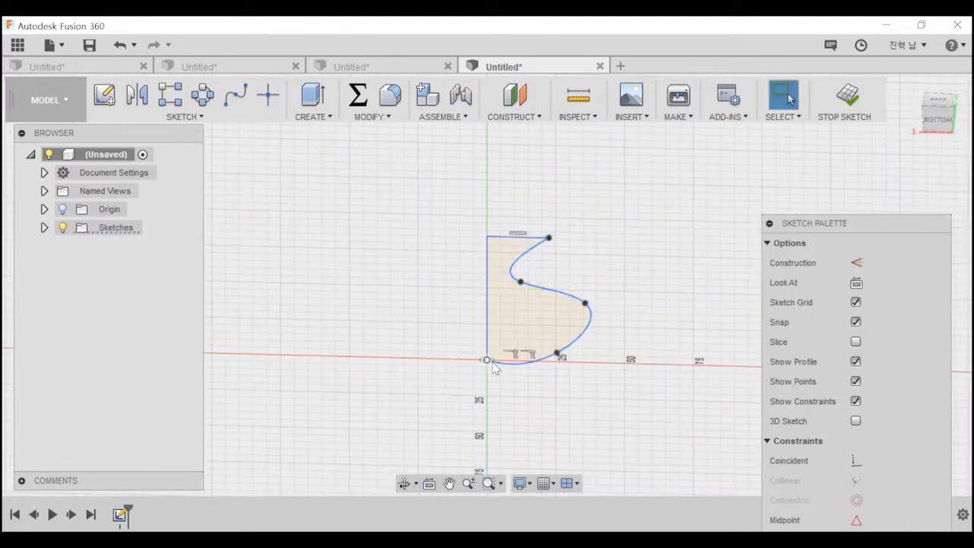
pyautogui.press('Escape')
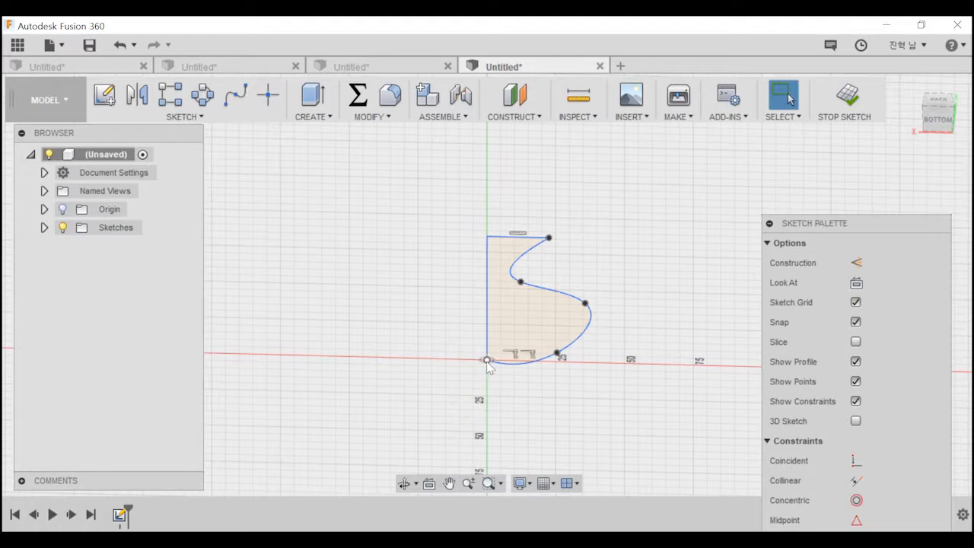
pyautogui.click(514, 363)
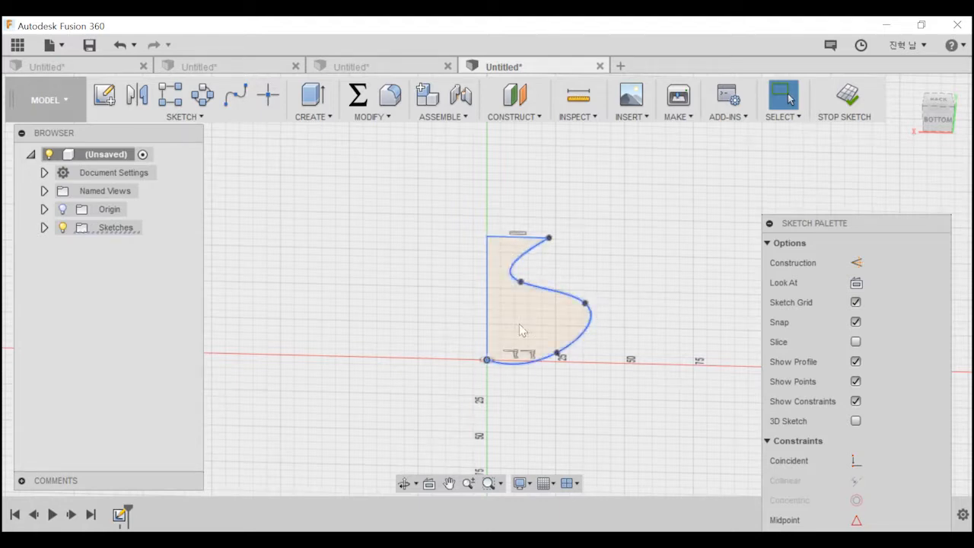
pyautogui.keyDown('shift'); pyautogui.moveTo(524, 344); pyautogui.dragTo(525, 374, button='middle'); pyautogui.keyUp('shift')
pyautogui.click(512, 377)
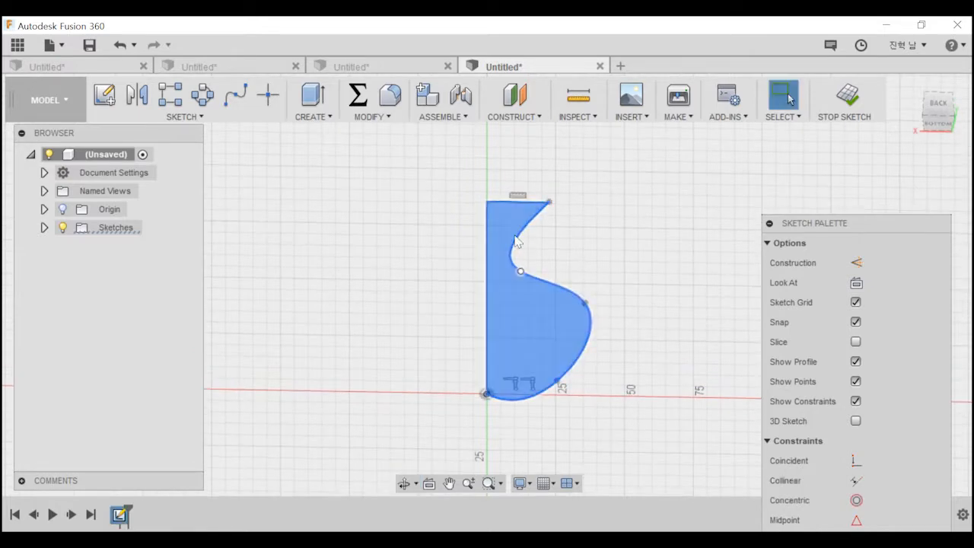
pyautogui.click(510, 195)
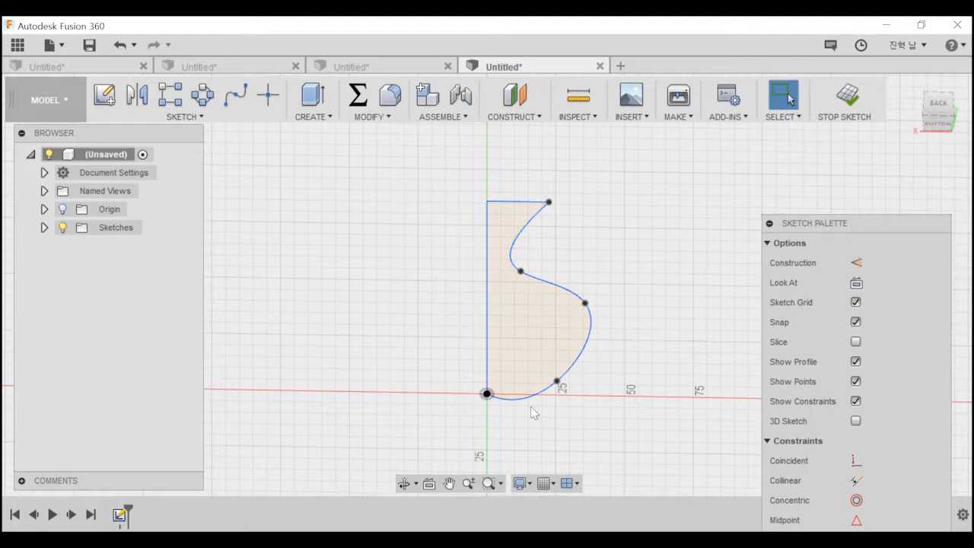
# Shift the spline's lowest free fit point slightly upward to reshape the base of the vase curve.
pyautogui.click(490, 398)
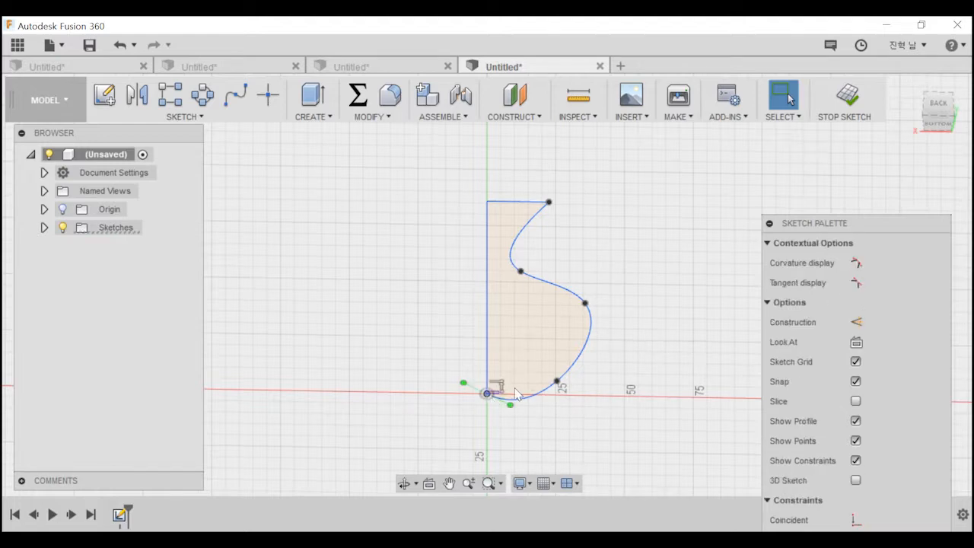
pyautogui.moveTo(531, 394); pyautogui.dragTo(508, 424)
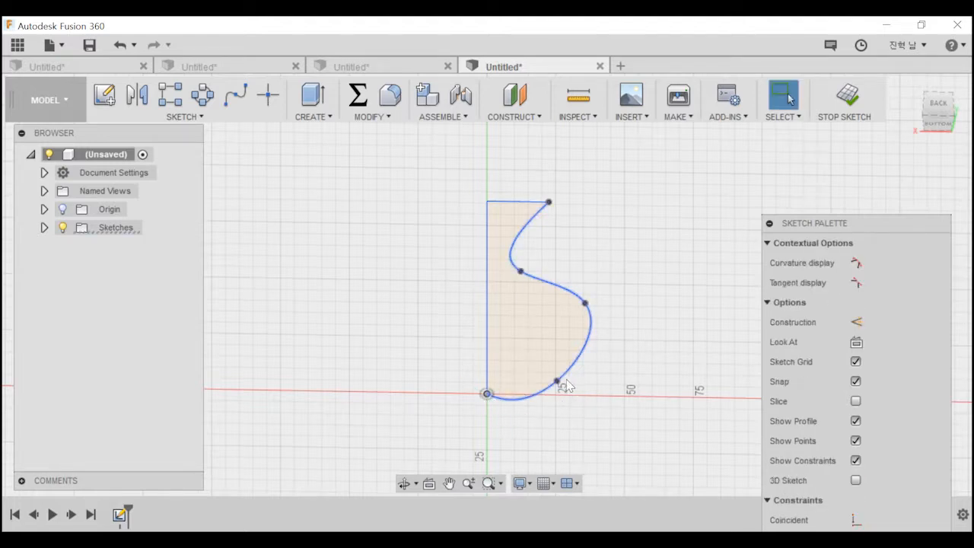
pyautogui.moveTo(556, 381)
pyautogui.mouseDown()
pyautogui.moveTo(581, 385)
pyautogui.moveTo(556, 372)
pyautogui.mouseUp()
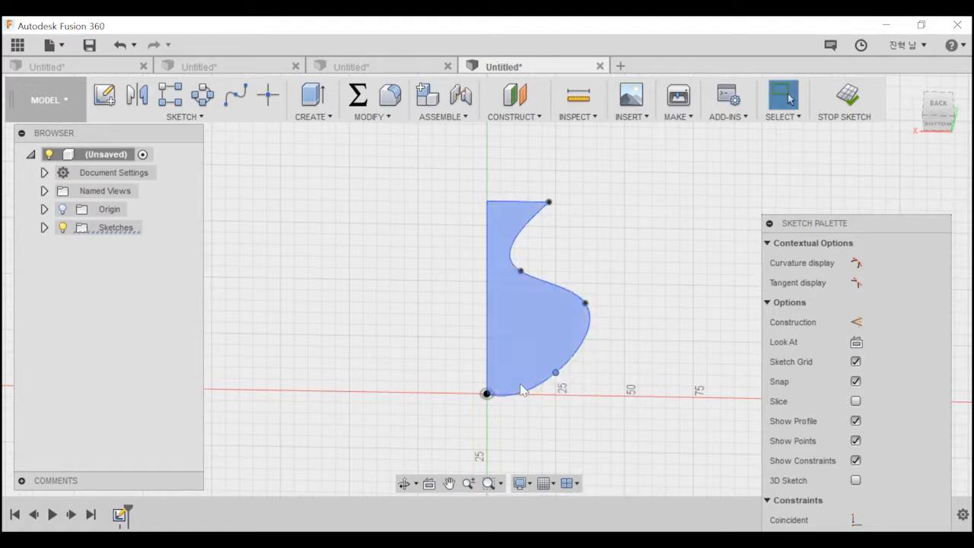
# Delete one of the coincident constraints at the profile's lower corner on the origin.
pyautogui.scroll(3, 484, 394)
pyautogui.scroll(5, 484, 394)
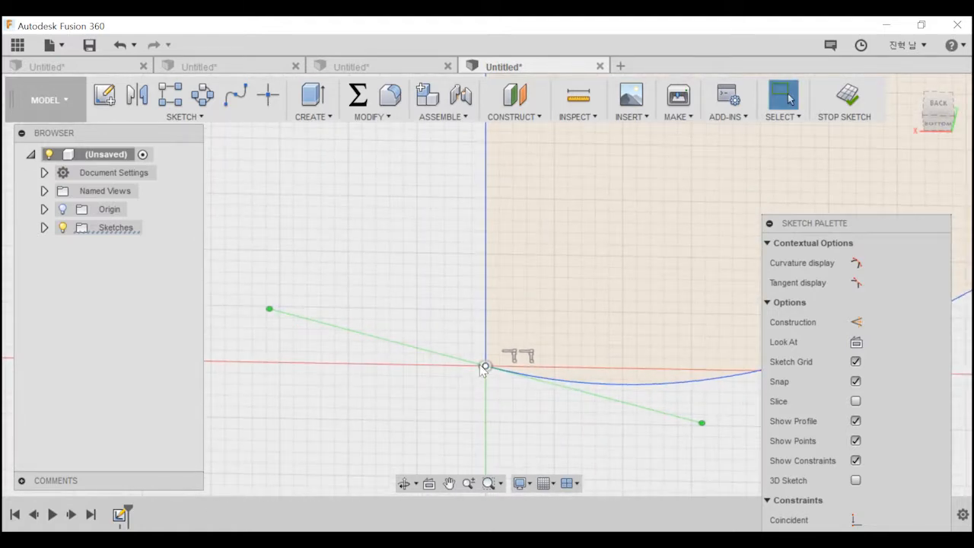
pyautogui.click(482, 366)
pyautogui.click(514, 357)
pyautogui.press('Delete')
pyautogui.scroll(-2, 527, 363)
pyautogui.click(495, 366)
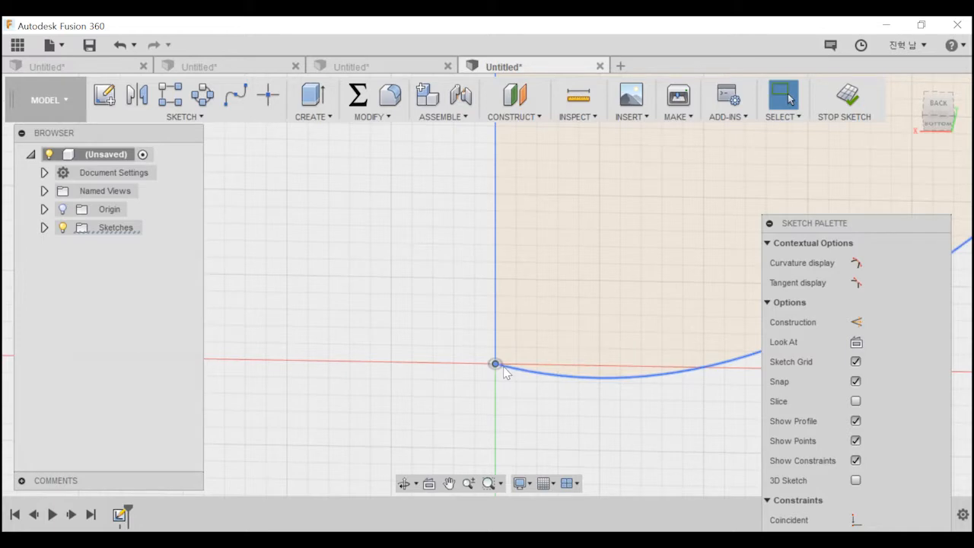
# Delete the spline's end point at the origin.
pyautogui.scroll(-4, 506, 371)
pyautogui.moveTo(588, 183)
pyautogui.mouseDown(button='middle')
pyautogui.moveTo(545, 327)
pyautogui.moveTo(496, 408)
pyautogui.mouseUp(button='middle')
pyautogui.scroll(-4, 574, 333)
pyautogui.scroll(-3, 525, 312)
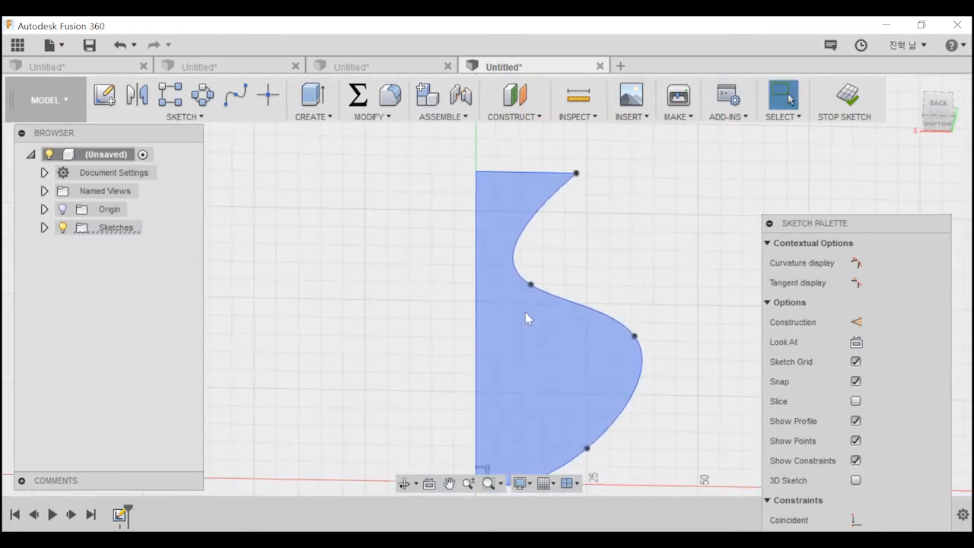
pyautogui.moveTo(542, 379); pyautogui.dragTo(543, 314, button='middle')
pyautogui.scroll(-2, 538, 329)
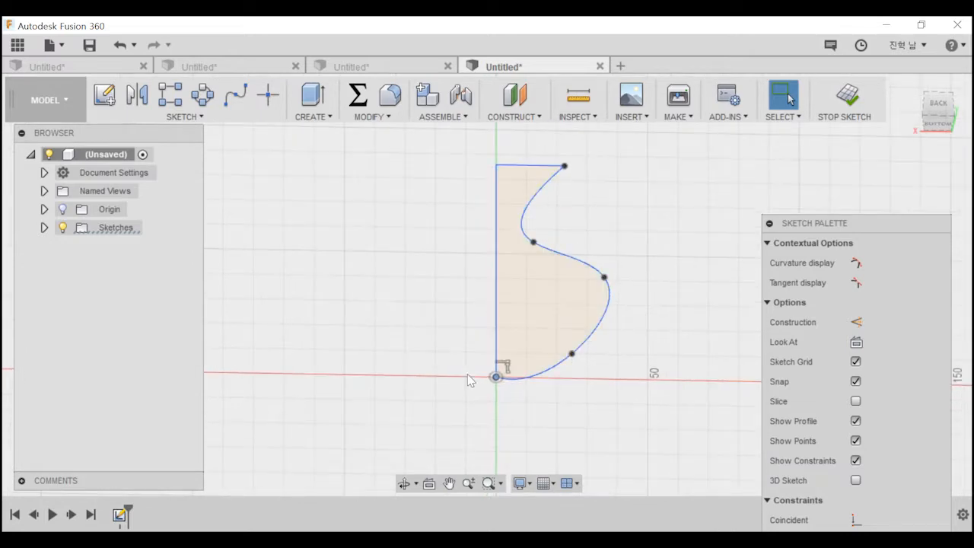
pyautogui.rightClick(496, 377)
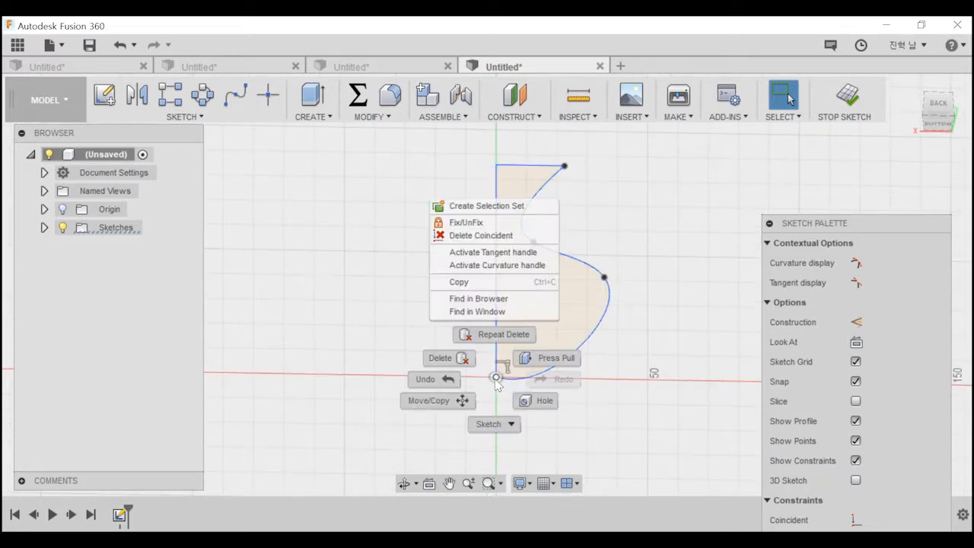
pyautogui.click(460, 355)
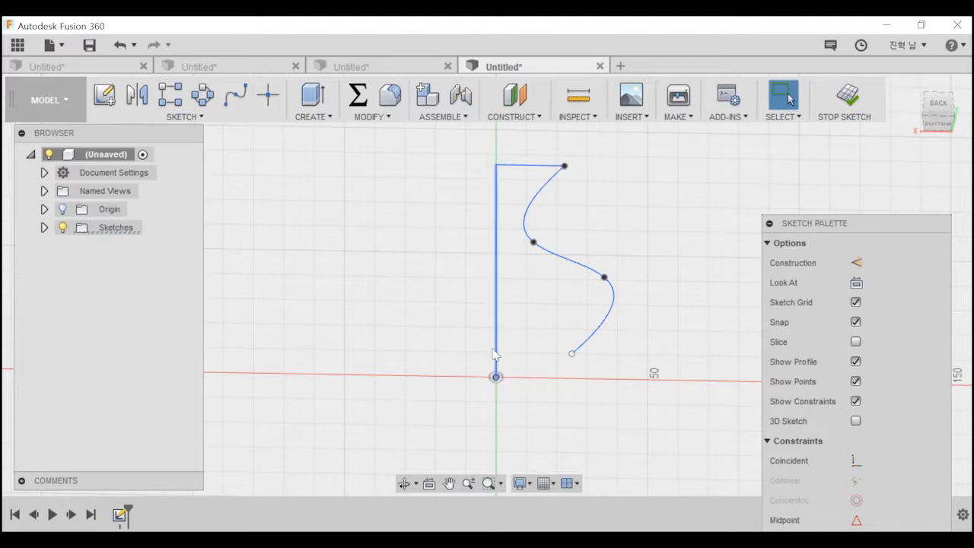
# Pull the vertical line off the origin to sit slightly away from the axis, and lower its free end in the back view.
pyautogui.moveTo(461, 384)
pyautogui.mouseDown()
pyautogui.moveTo(529, 354)
pyautogui.moveTo(522, 323)
pyautogui.moveTo(536, 311)
pyautogui.moveTo(510, 320)
pyautogui.mouseUp()
pyautogui.click(497, 378)
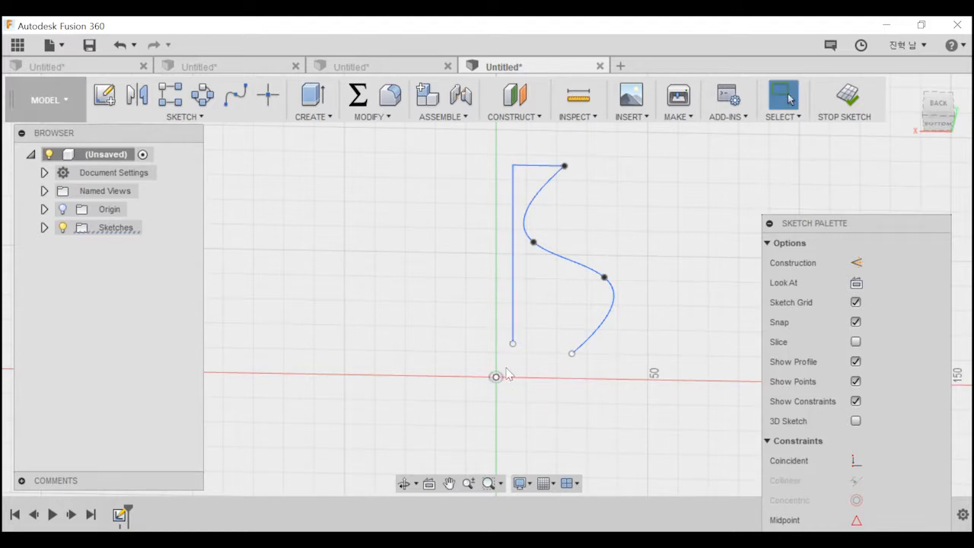
pyautogui.click(496, 377)
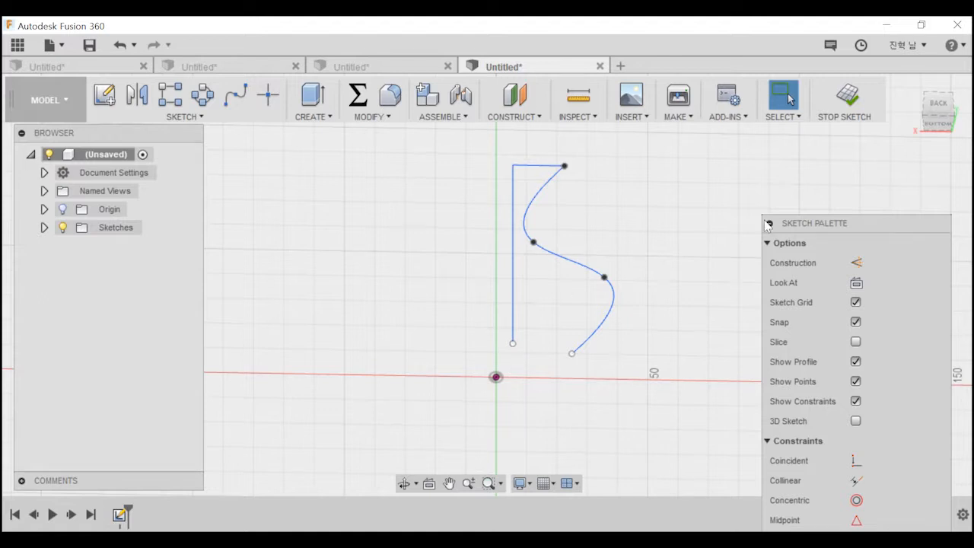
pyautogui.click(923, 109)
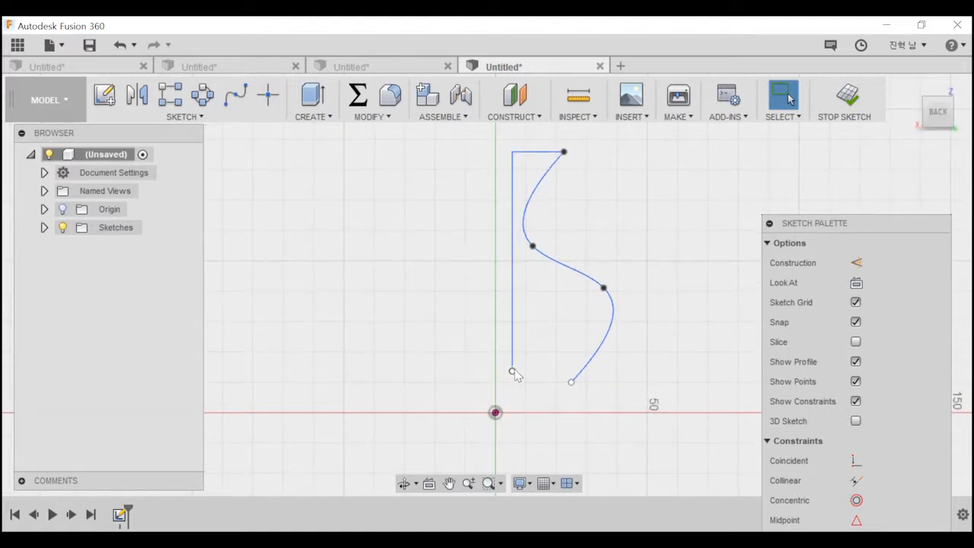
pyautogui.moveTo(508, 370); pyautogui.dragTo(514, 392)
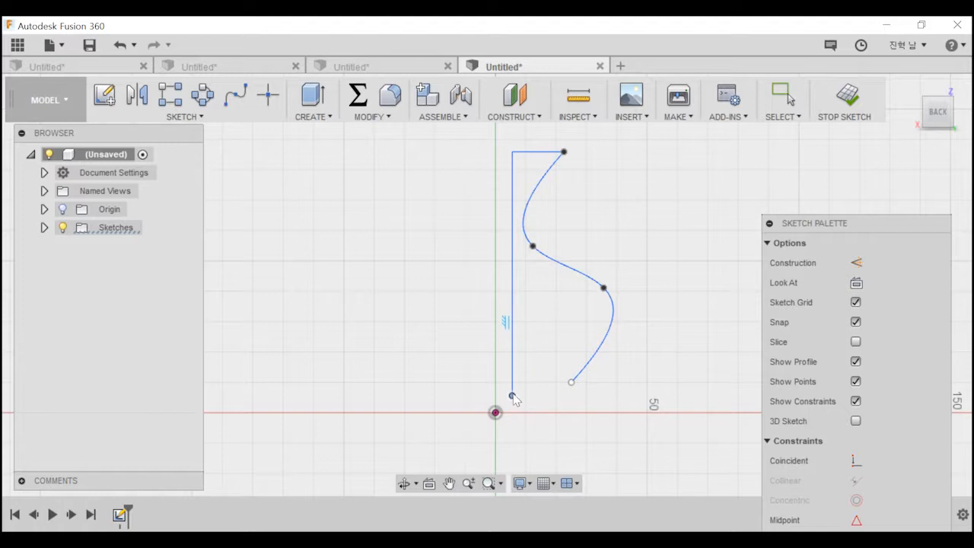
# Close the profile with lines from the vertical line's lower end across to the axis, down to the origin and out to the spline's end.
pyautogui.press('Escape')
pyautogui.click(511, 383)
pyautogui.click(495, 382)
pyautogui.click(495, 413)
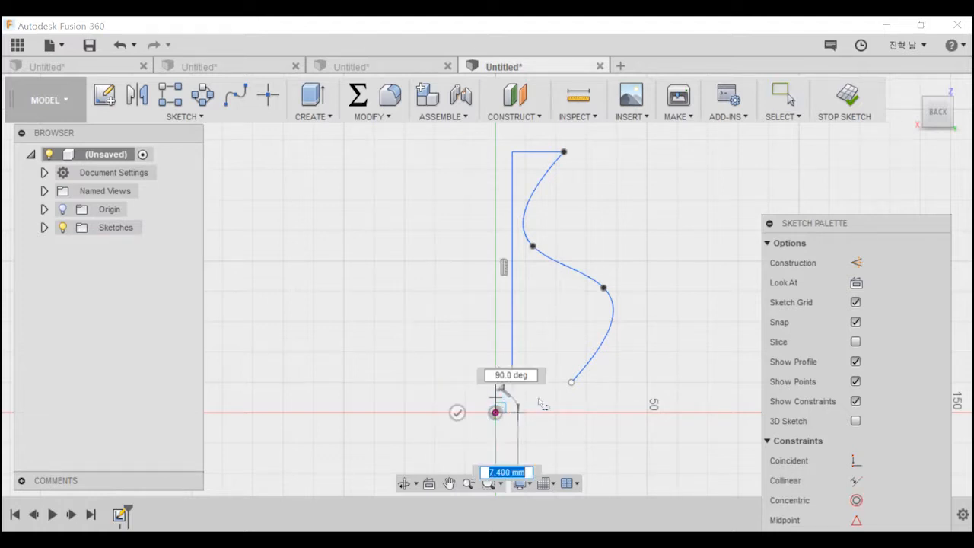
pyautogui.click(572, 382)
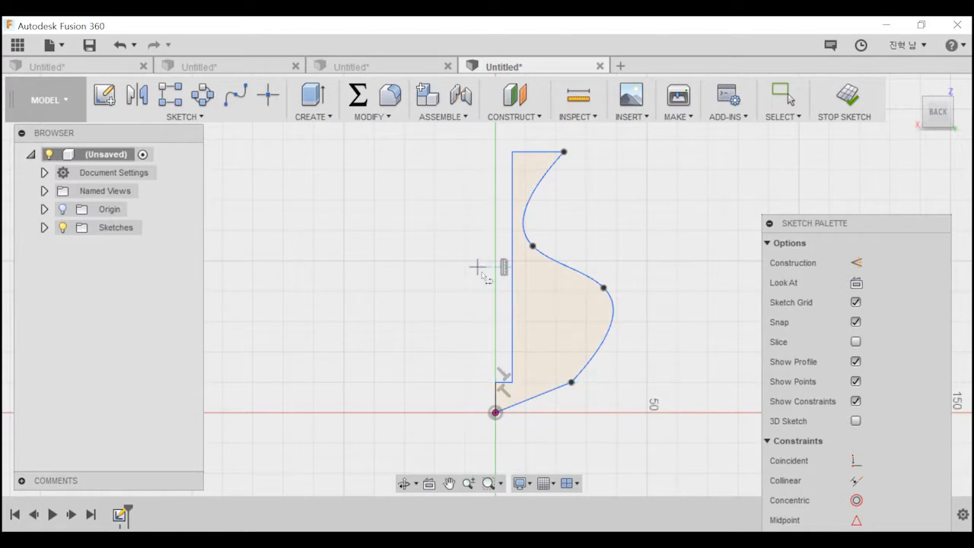
# Revolve the offset vase profile 360 degrees around the Z axis as a new body.
pyautogui.click(216, 117)
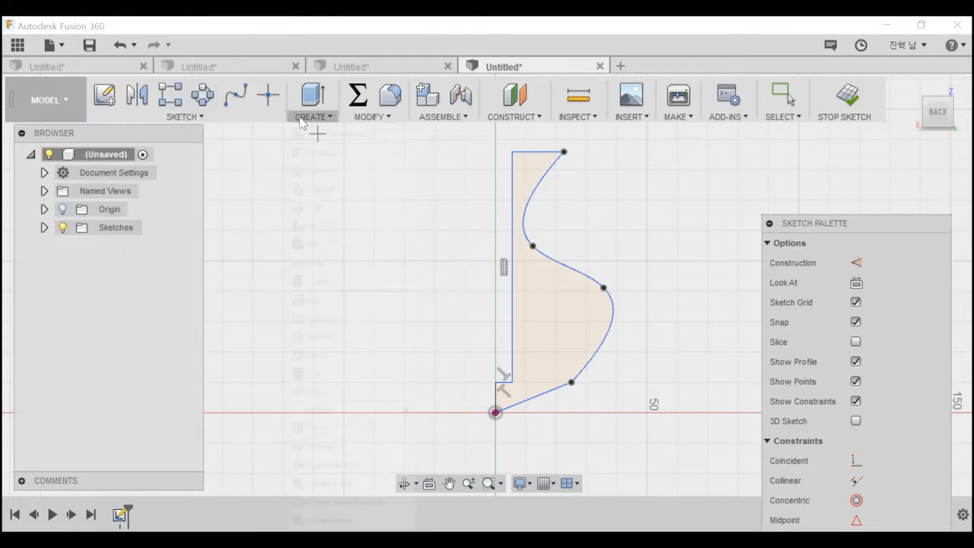
pyautogui.click(312, 116)
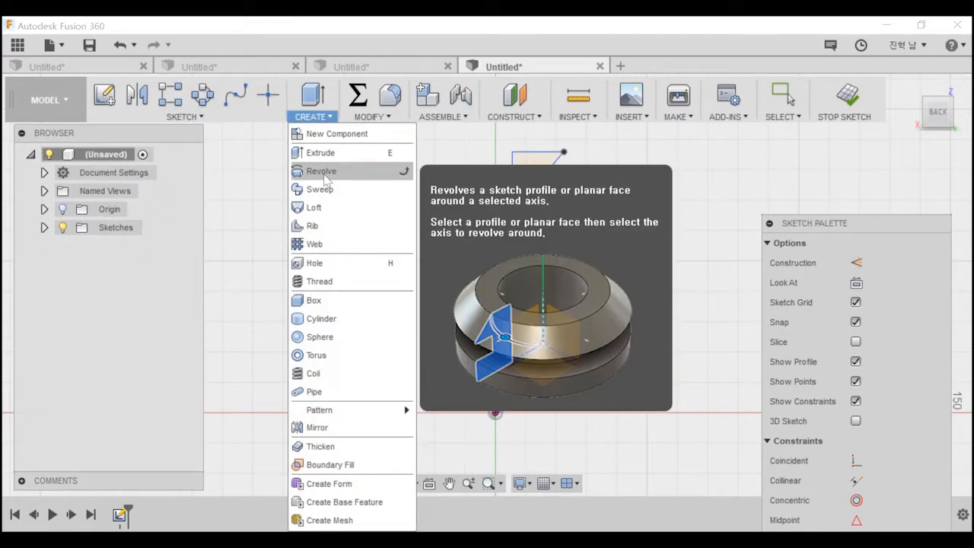
pyautogui.click(325, 171)
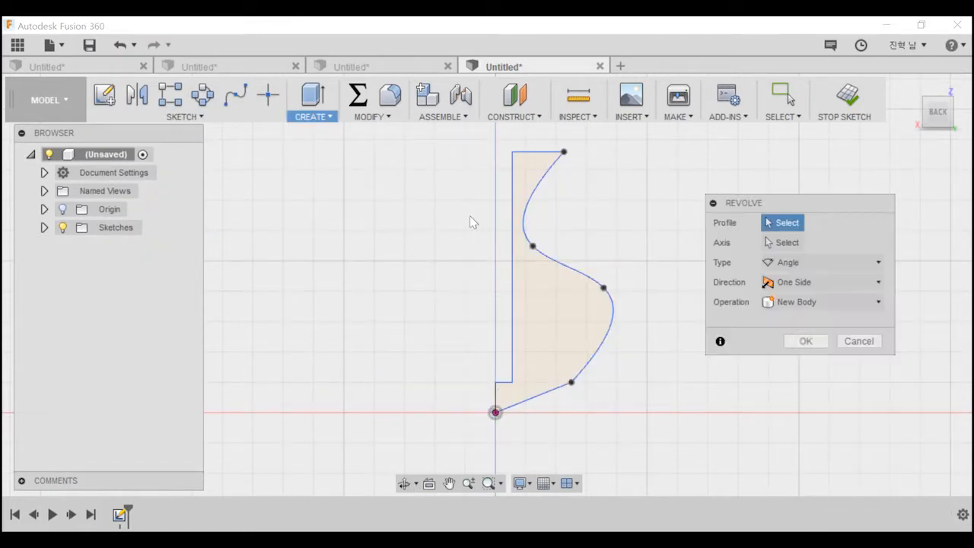
pyautogui.click(586, 287)
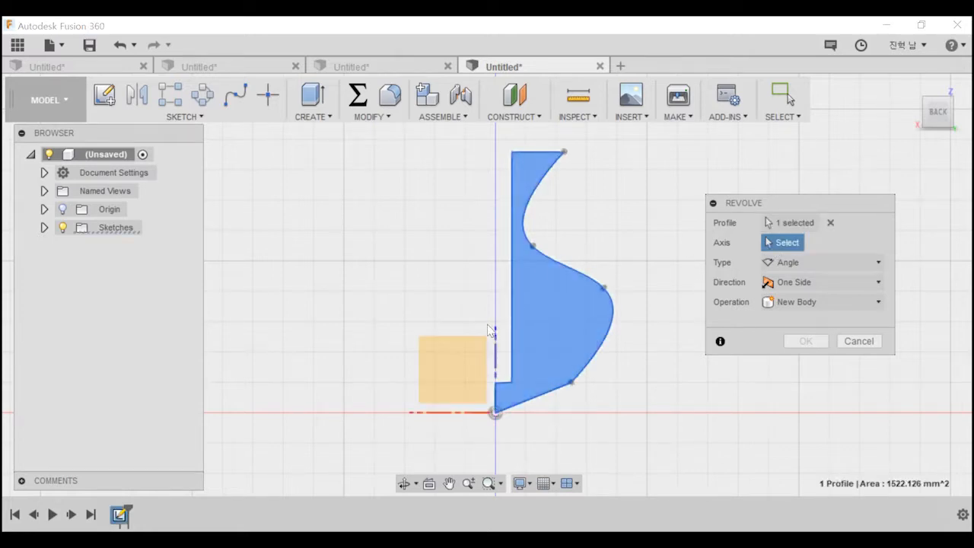
pyautogui.click(494, 353)
pyautogui.keyDown('shift'); pyautogui.moveTo(493, 255); pyautogui.dragTo(461, 324, button='middle'); pyautogui.keyUp('shift')
pyautogui.scroll(-1, 502, 319)
pyautogui.moveTo(585, 326); pyautogui.dragTo(542, 364, button='middle')
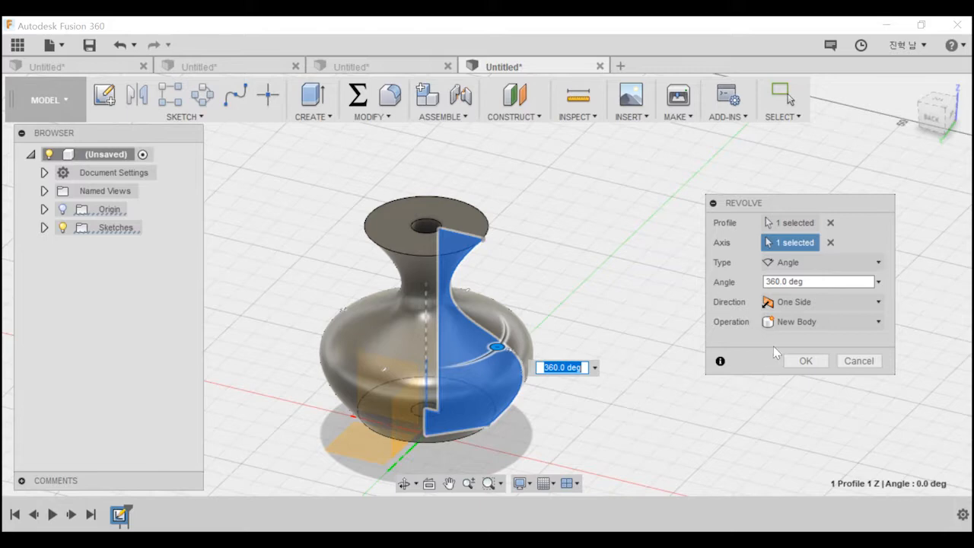
pyautogui.click(806, 361)
pyautogui.keyDown('shift'); pyautogui.moveTo(676, 358); pyautogui.dragTo(386, 474, button='middle'); pyautogui.keyUp('shift')
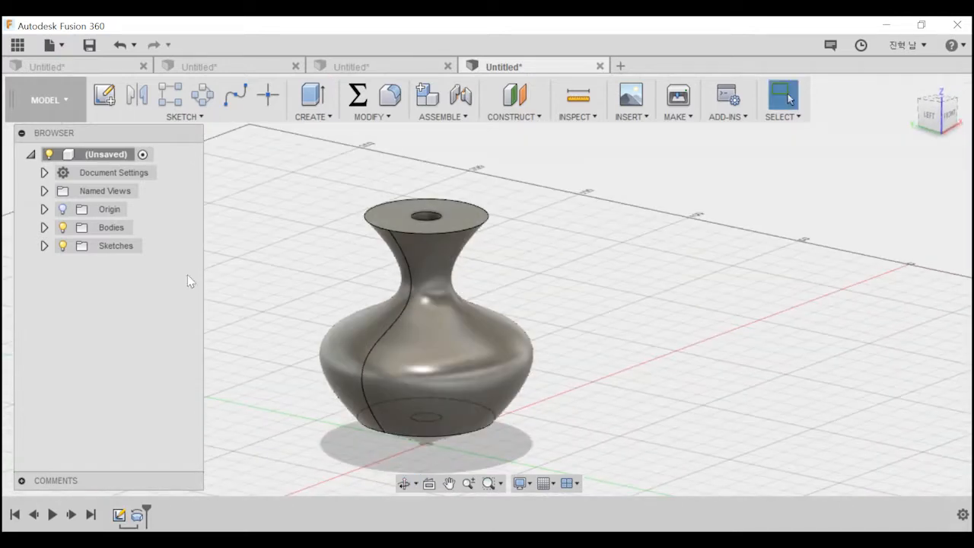
# Delete the revolved vase body.
pyautogui.click(44, 227)
pyautogui.click(118, 247)
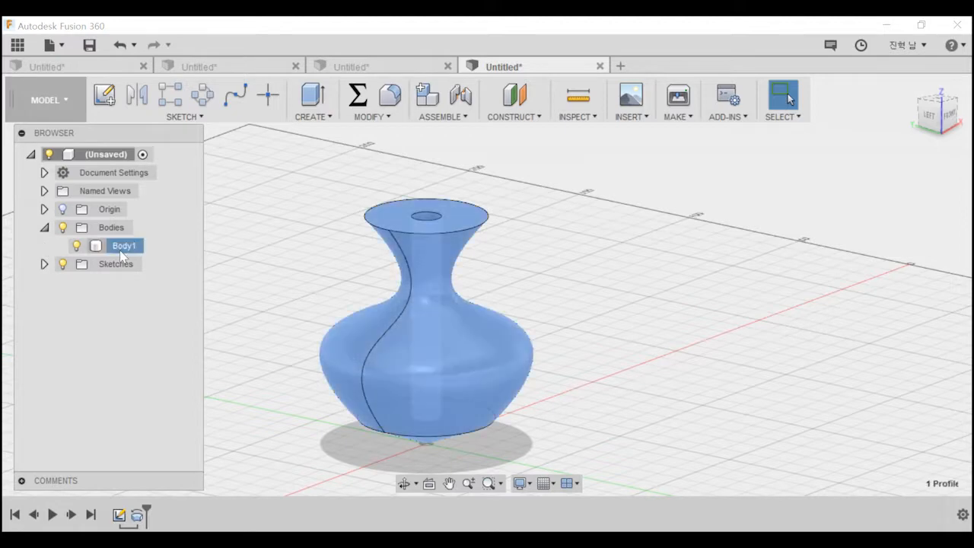
pyautogui.rightClick(121, 249)
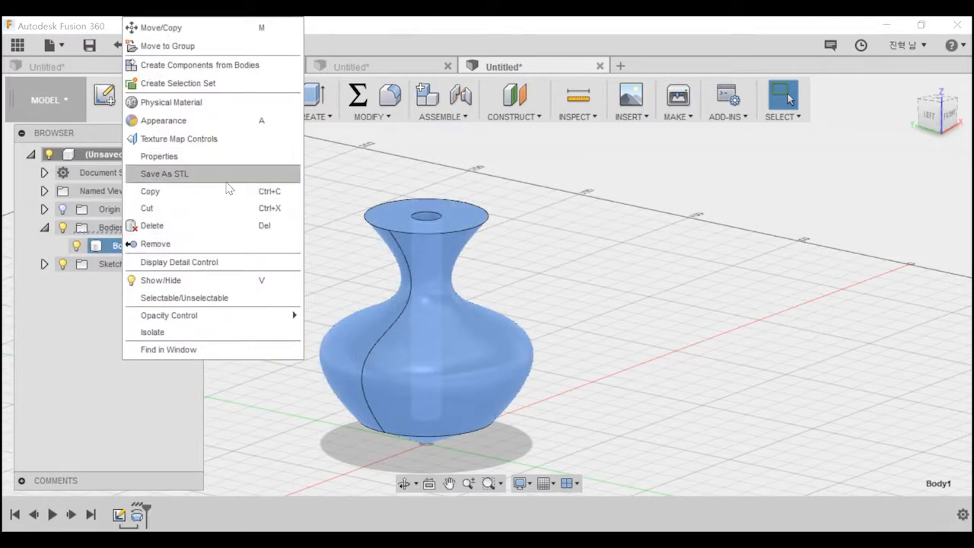
pyautogui.click(223, 225)
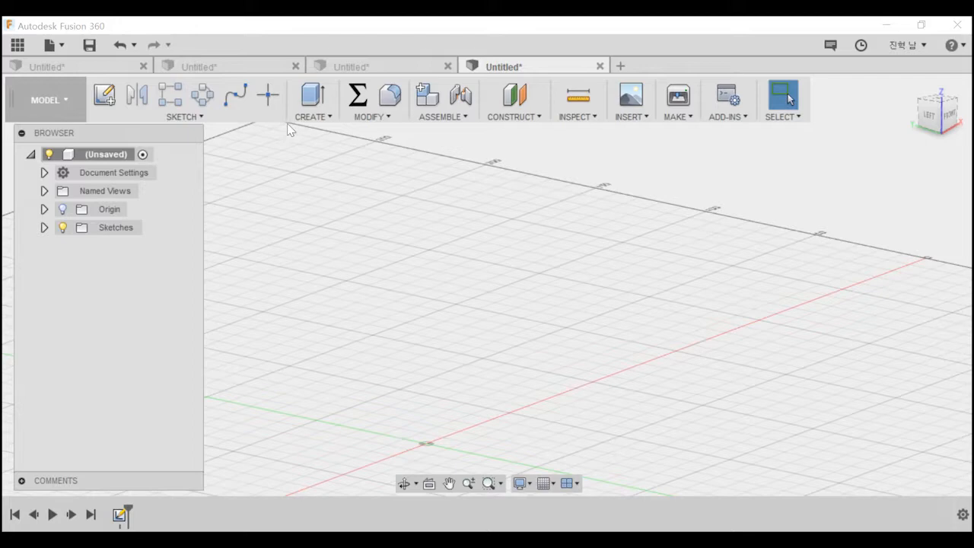
pyautogui.click(312, 117)
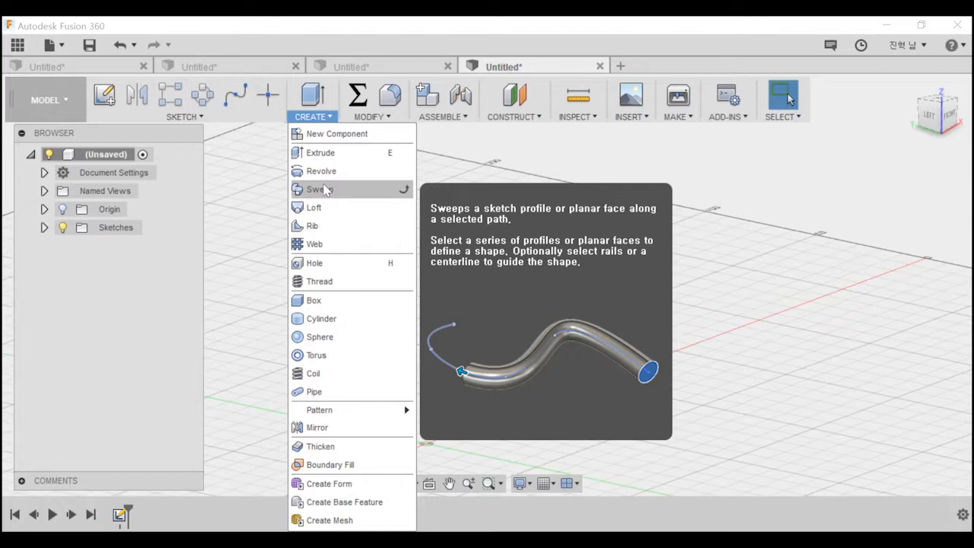
pyautogui.click(320, 190)
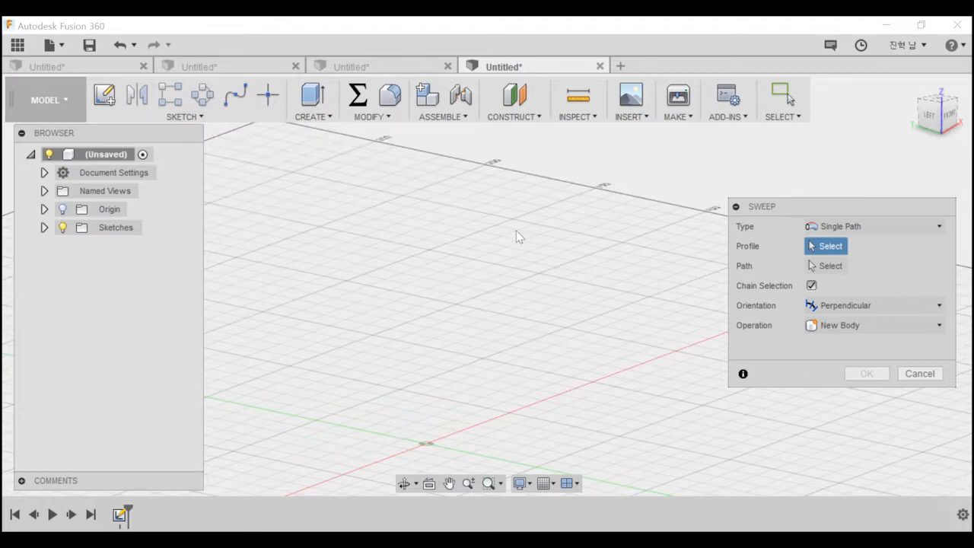
pyautogui.click(919, 374)
# Sketch a circle about 45 mm in diameter centred on the origin on the horizontal XY plane, and finish the sketch.
pyautogui.moveTo(496, 342); pyautogui.dragTo(569, 255, button='middle')
pyautogui.click(104, 94)
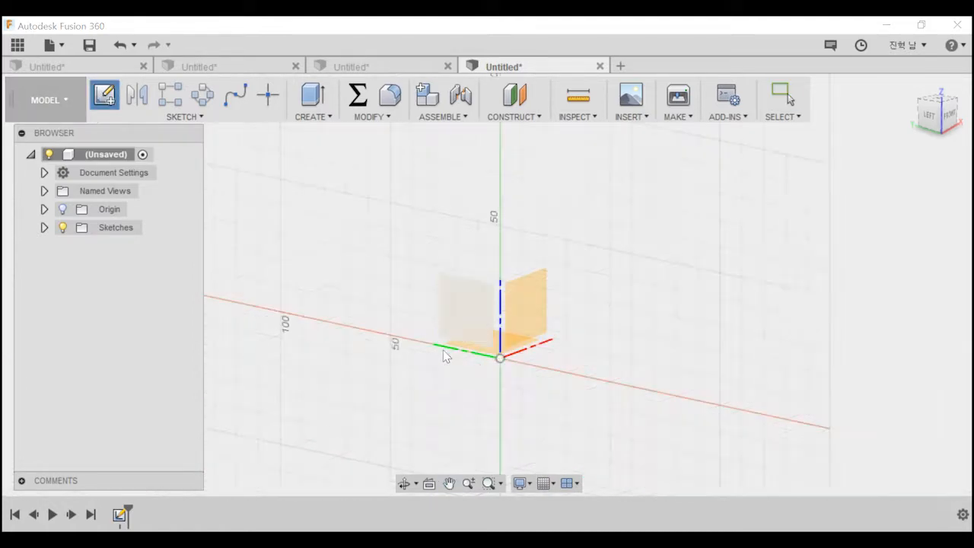
pyautogui.click(504, 354)
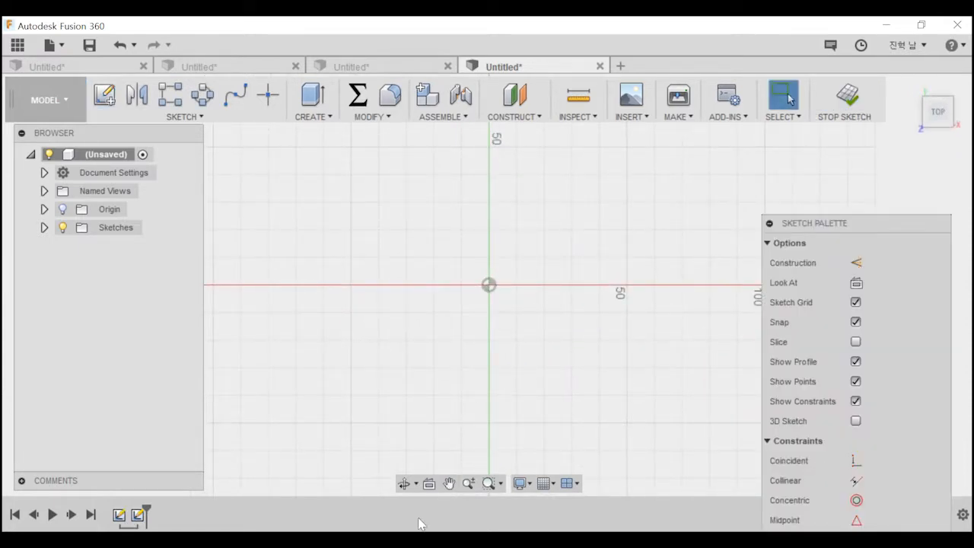
pyautogui.press('r')
pyautogui.press('Escape')
pyautogui.press('c')
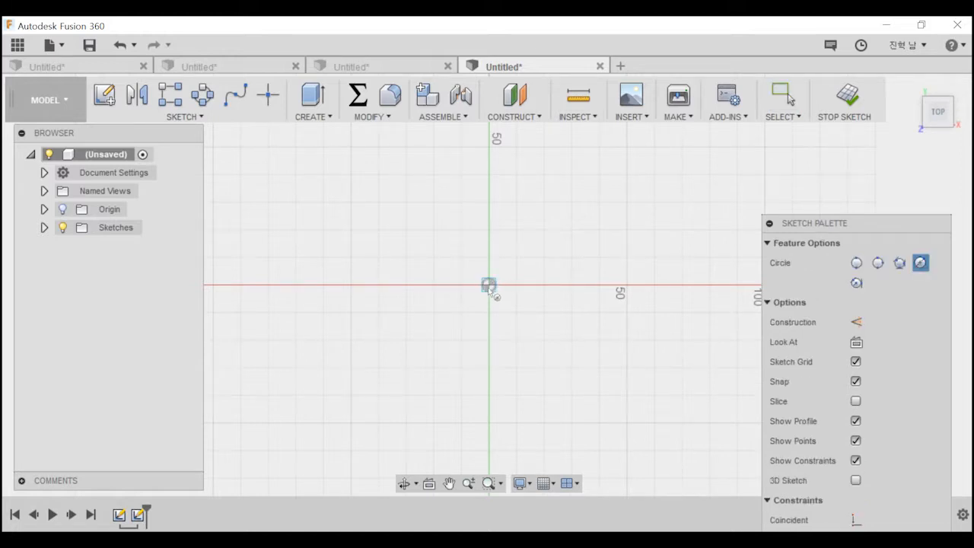
pyautogui.click(489, 286)
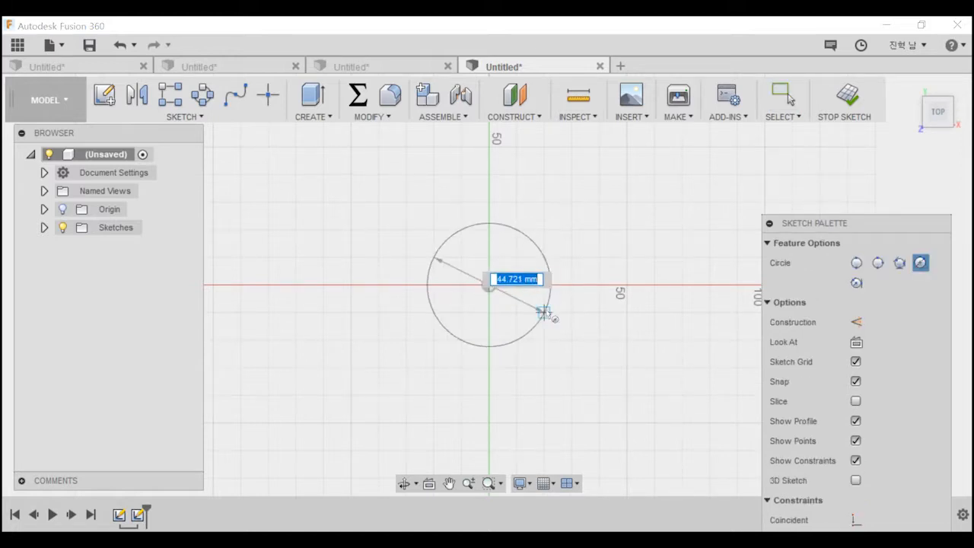
pyautogui.click(548, 315)
pyautogui.press('Escape')
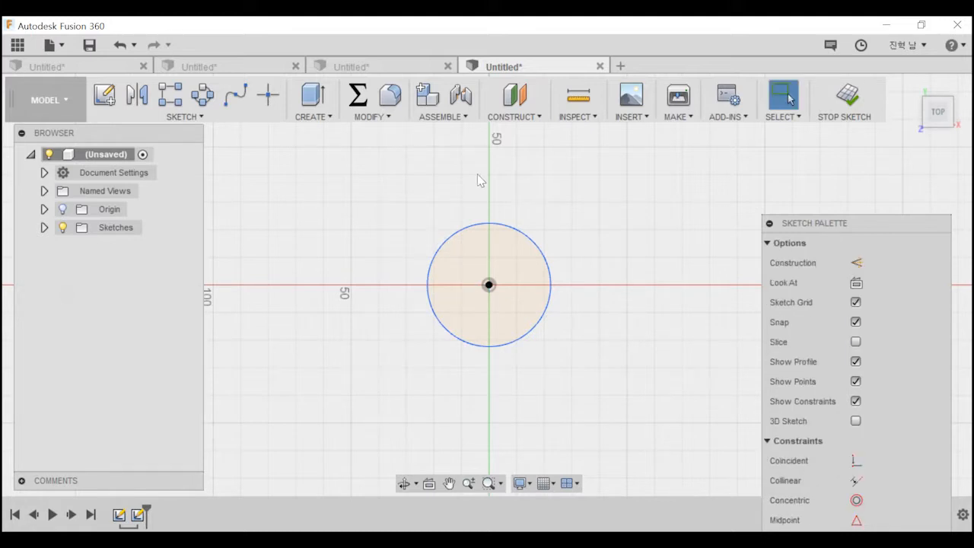
pyautogui.click(106, 97)
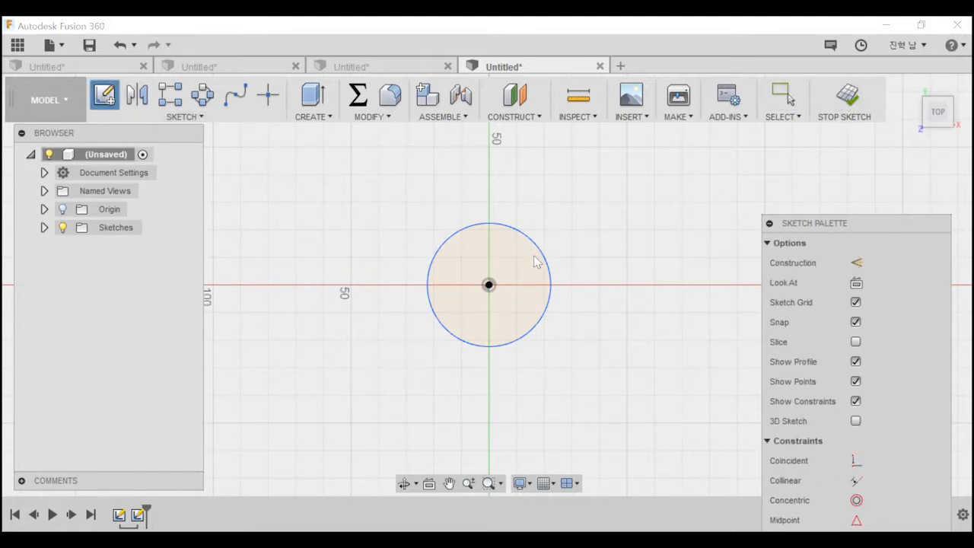
pyautogui.press('Escape')
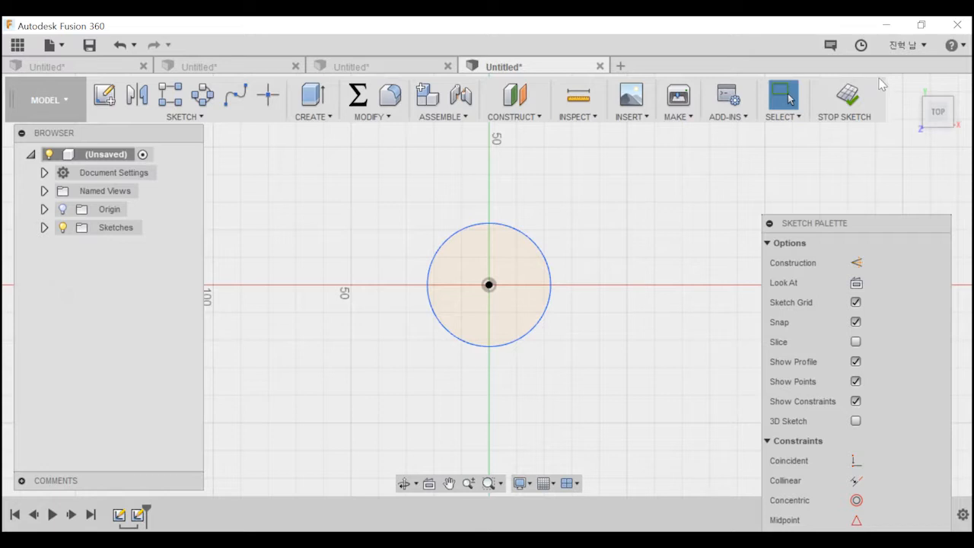
pyautogui.click(846, 93)
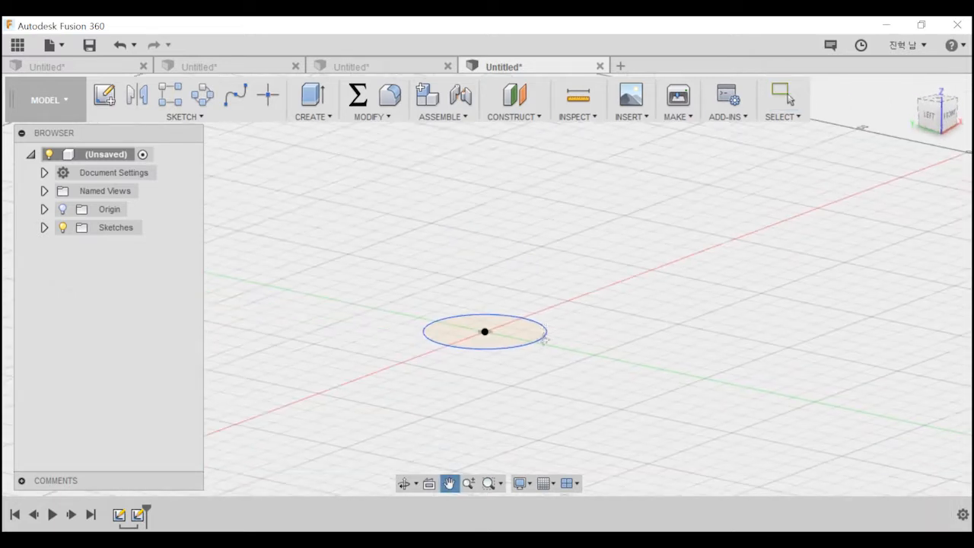
# Start a new sketch on the vertical XZ plane through the circle's centre, facing the front view.
pyautogui.click(104, 95)
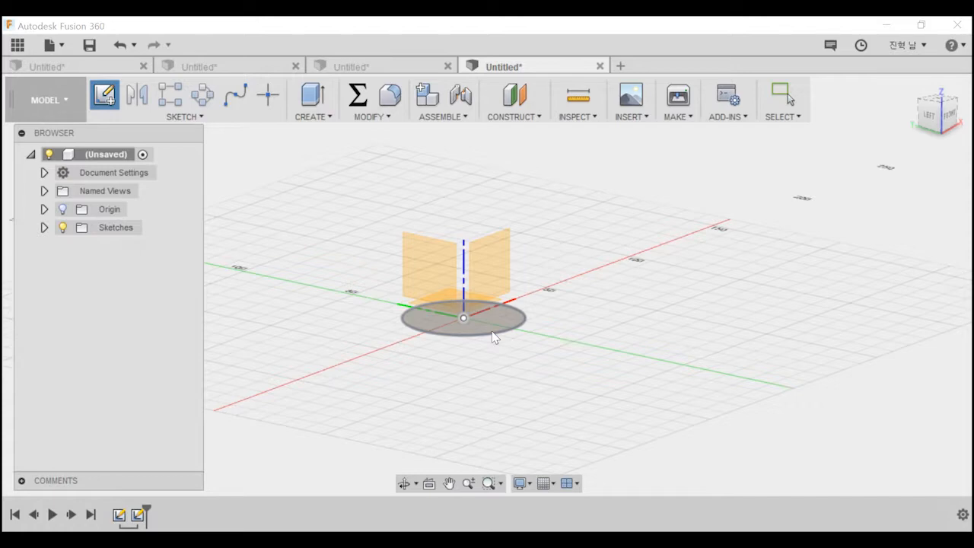
pyautogui.keyDown('shift'); pyautogui.moveTo(386, 339); pyautogui.dragTo(388, 366, button='middle'); pyautogui.keyUp('shift')
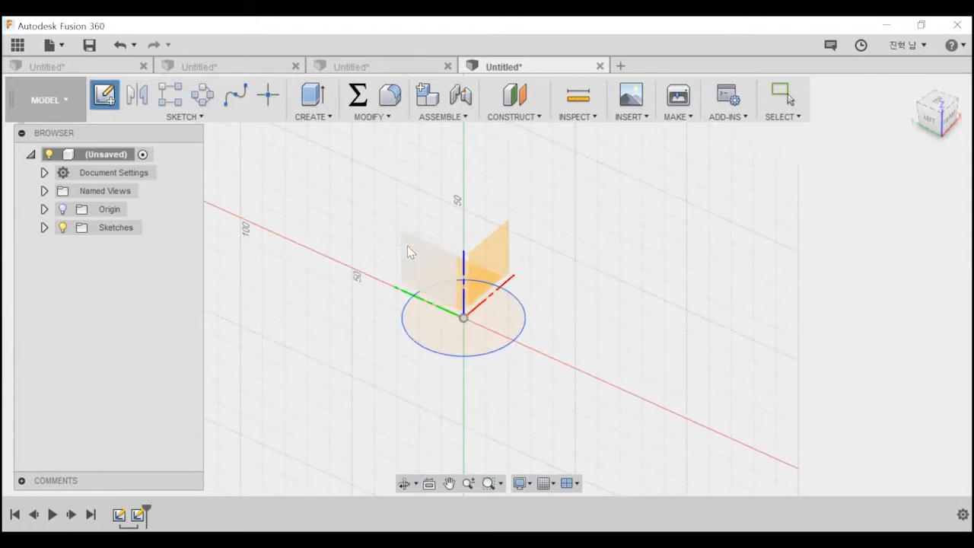
pyautogui.click(508, 260)
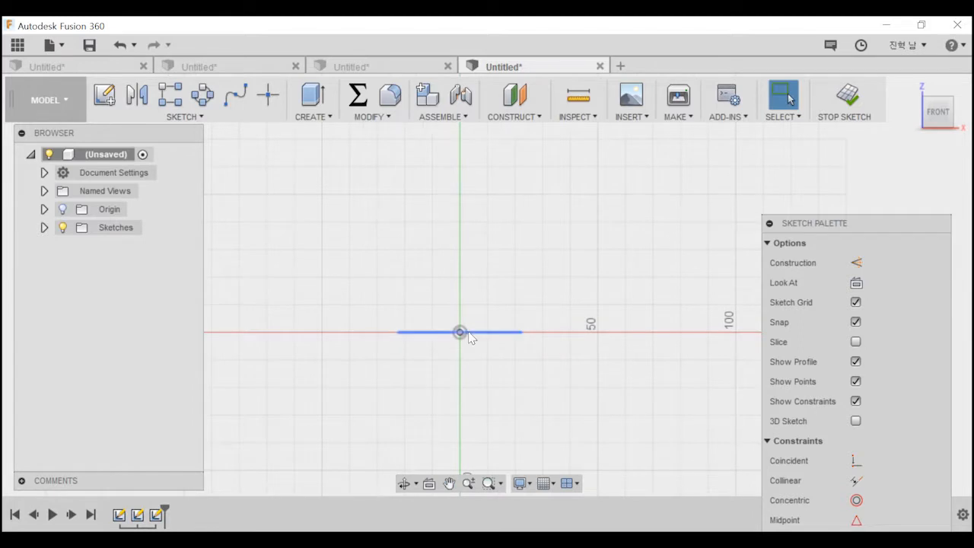
pyautogui.moveTo(347, 305)
pyautogui.keyDown('shift'); pyautogui.mouseDown(button='middle')
pyautogui.moveTo(346, 350)
pyautogui.moveTo(347, 327)
pyautogui.mouseUp(button='middle'); pyautogui.keyUp('shift')
pyautogui.scroll(-1, 349, 325)
pyautogui.click(937, 119)
pyautogui.moveTo(405, 205); pyautogui.dragTo(406, 203, button='middle')
pyautogui.scroll(-3, 407, 250)
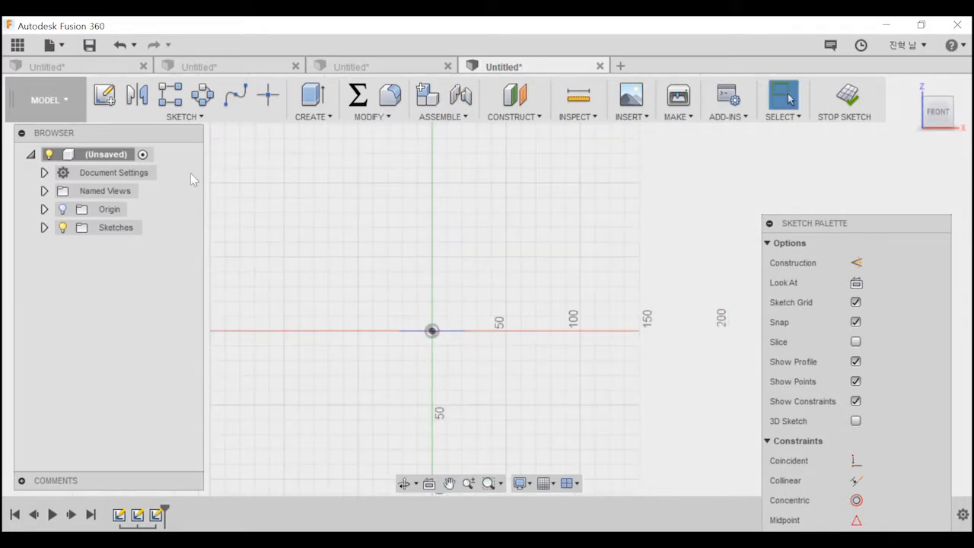
# Draw an S-shaped spline through four points, starting at the circle's centre and winding upward across the vertical axis.
pyautogui.click(185, 116)
pyautogui.click(117, 167)
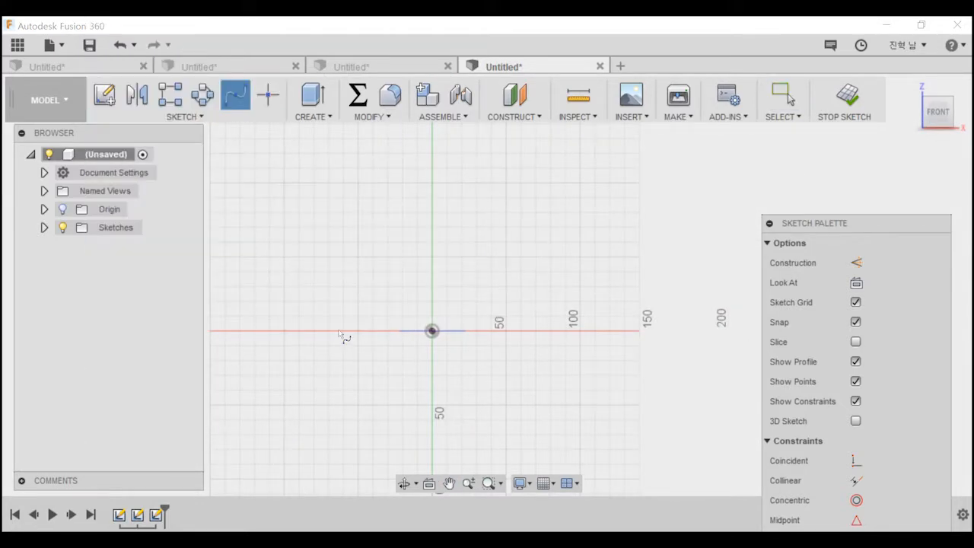
pyautogui.click(432, 331)
pyautogui.click(388, 272)
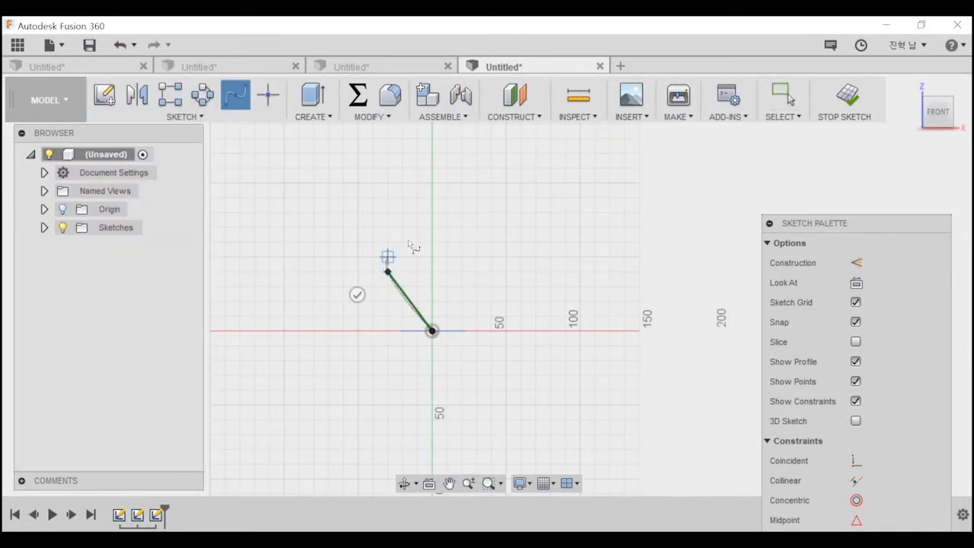
pyautogui.click(462, 198)
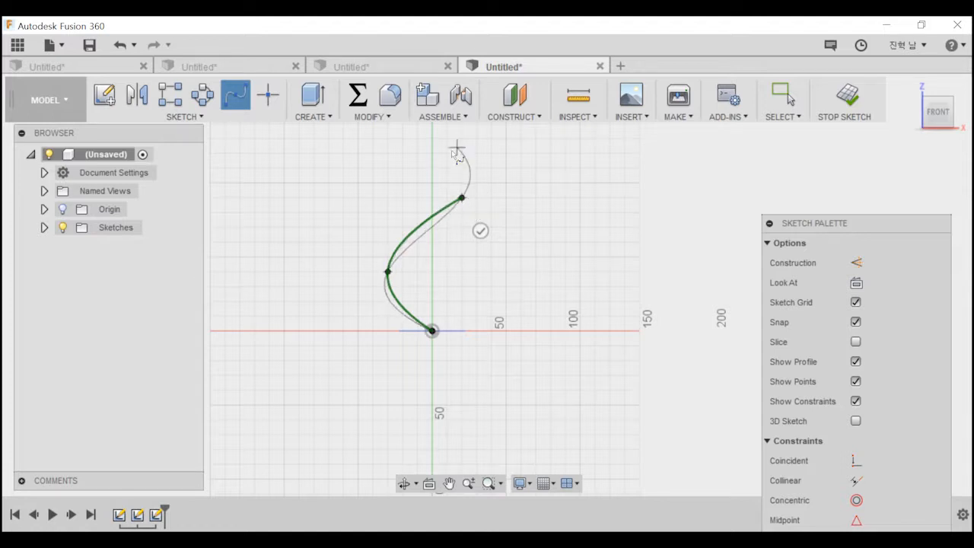
pyautogui.moveTo(461, 152); pyautogui.dragTo(441, 263, button='middle')
pyautogui.click(415, 243)
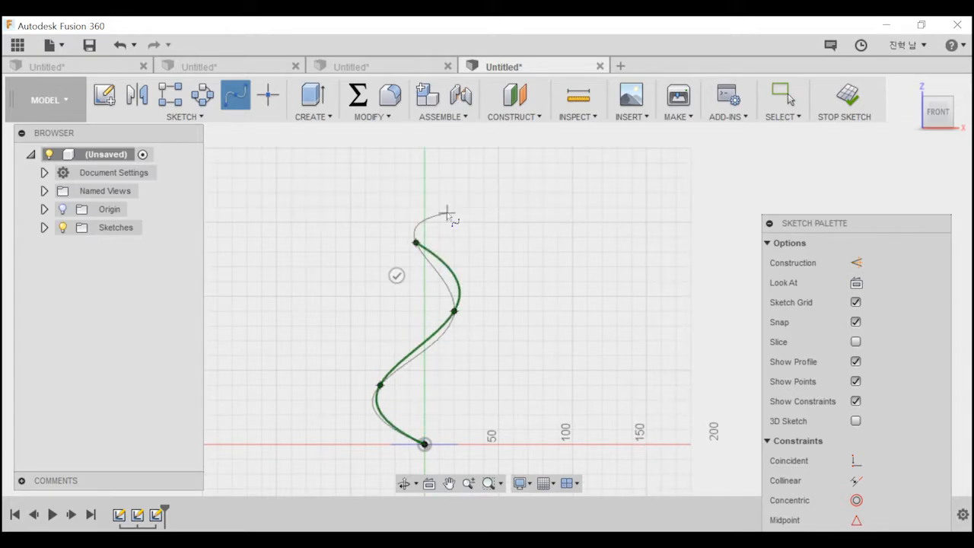
pyautogui.press('Escape')
# Set up a single-path Sweep with the circle as profile and the spline as path.
pyautogui.moveTo(407, 344); pyautogui.dragTo(386, 276, button='middle')
pyautogui.scroll(1, 378, 411)
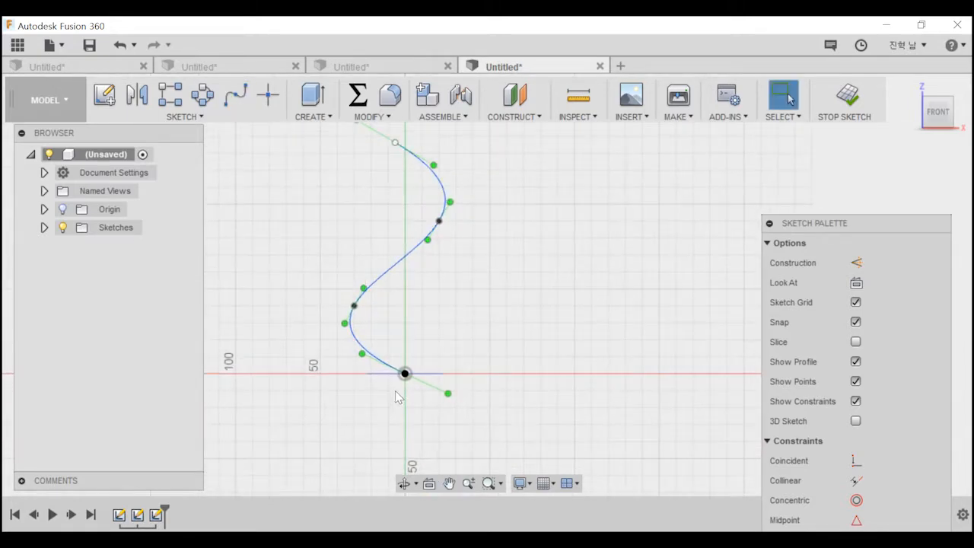
pyautogui.scroll(3, 396, 392)
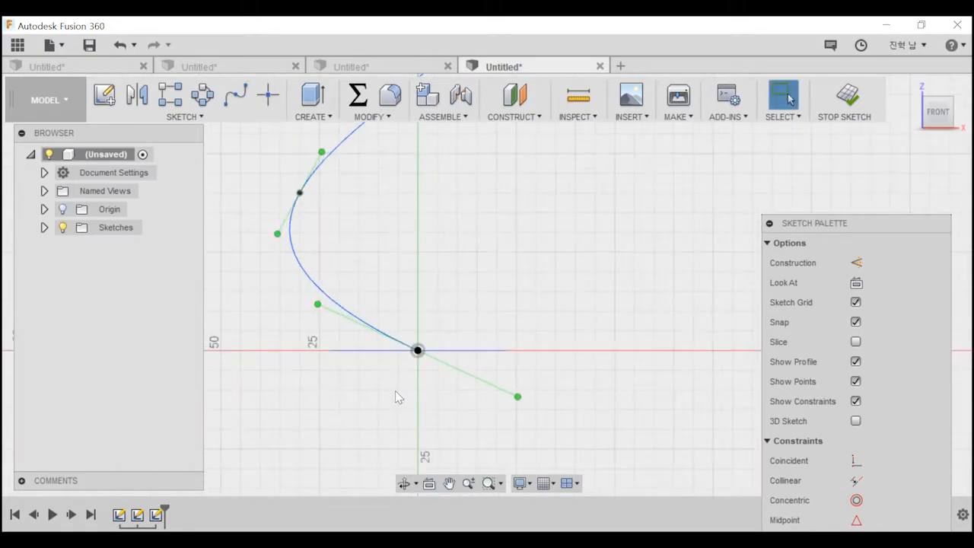
pyautogui.click(433, 320)
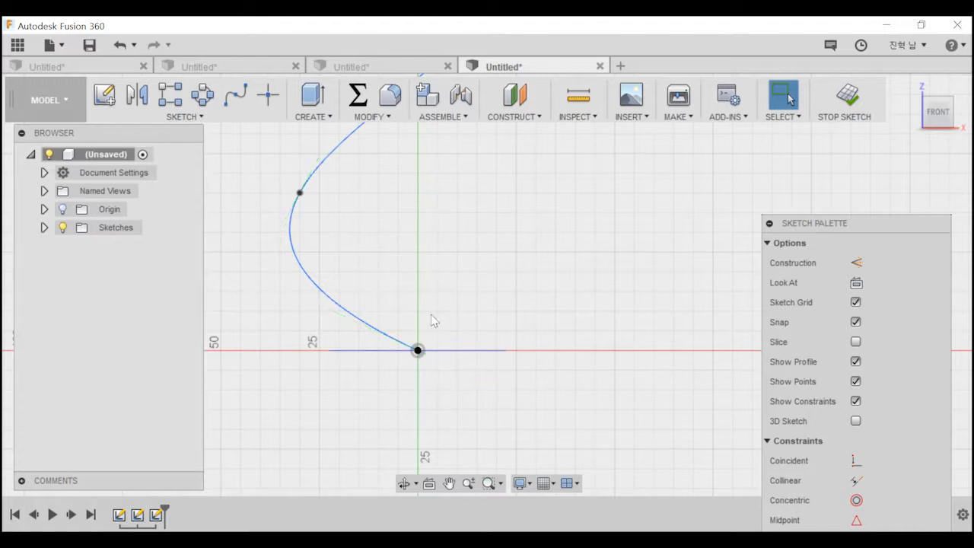
pyautogui.keyDown('shift'); pyautogui.moveTo(377, 274); pyautogui.dragTo(370, 223, button='middle'); pyautogui.keyUp('shift')
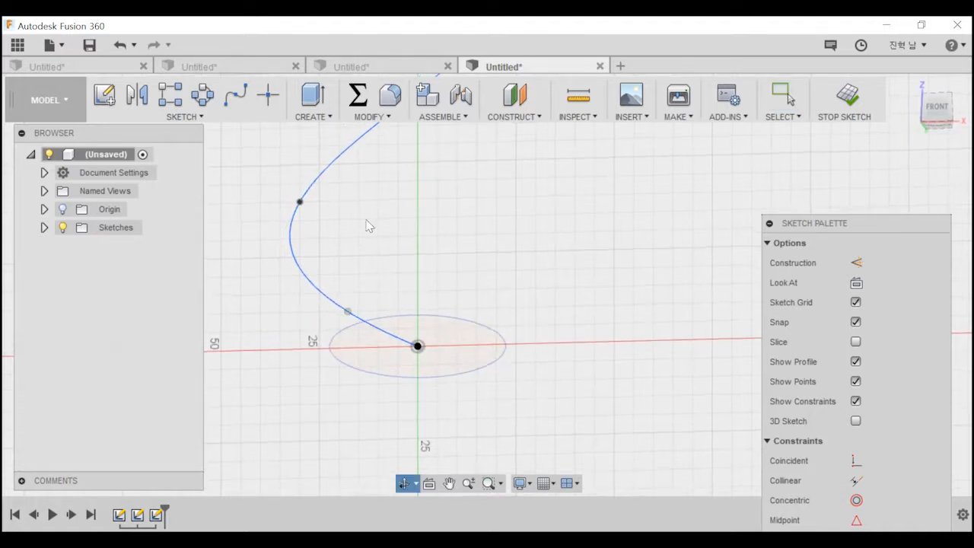
pyautogui.click(312, 116)
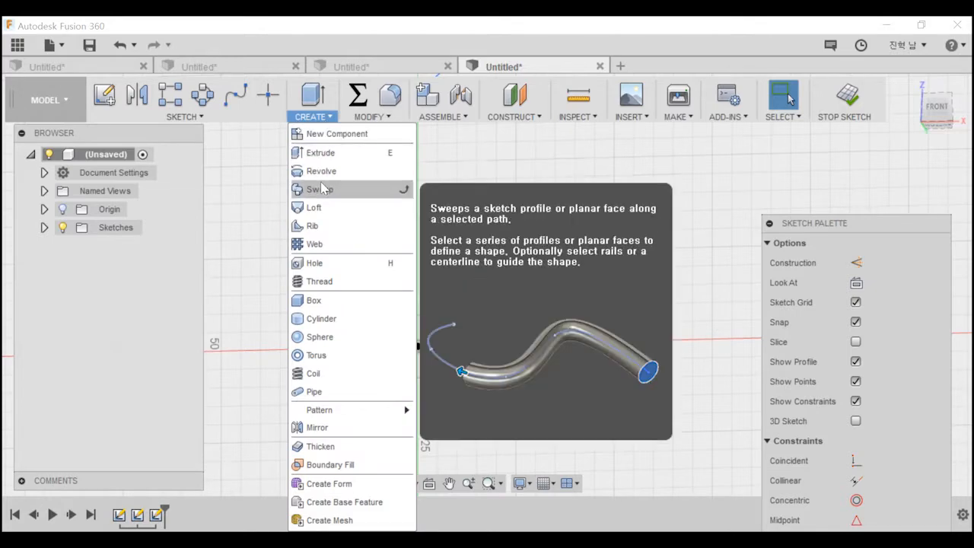
pyautogui.click(319, 190)
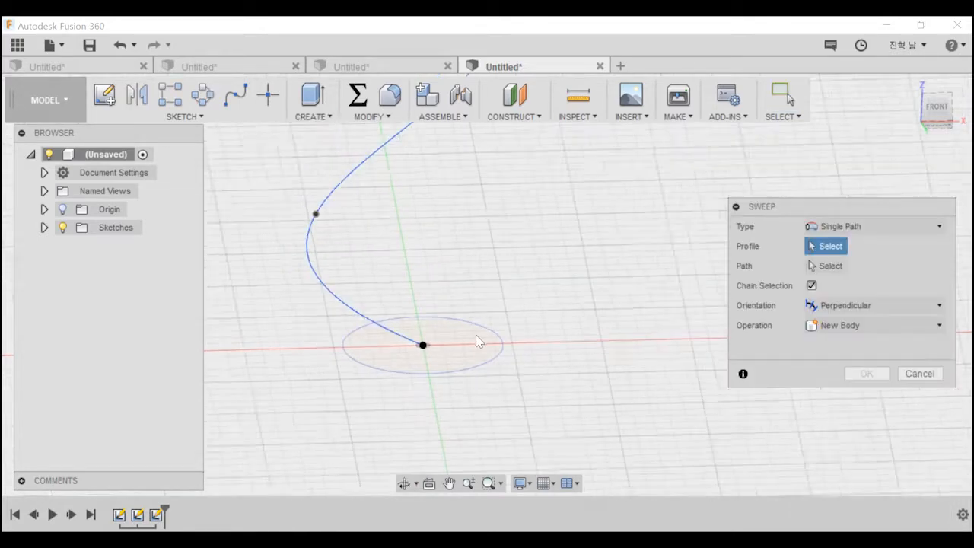
pyautogui.keyDown('shift'); pyautogui.moveTo(454, 338); pyautogui.dragTo(444, 289, button='middle'); pyautogui.keyUp('shift')
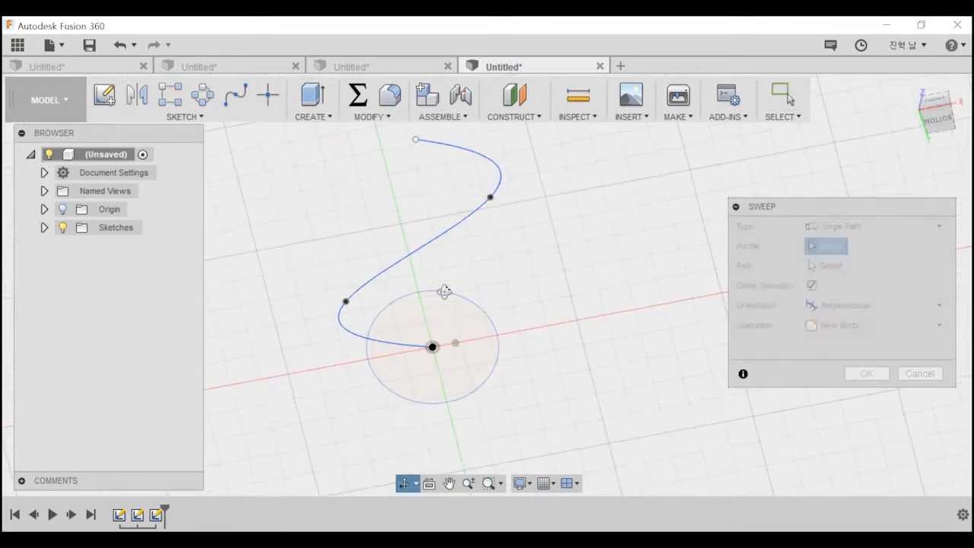
pyautogui.click(446, 374)
pyautogui.keyDown('shift'); pyautogui.moveTo(644, 348); pyautogui.dragTo(653, 256, button='middle'); pyautogui.keyUp('shift')
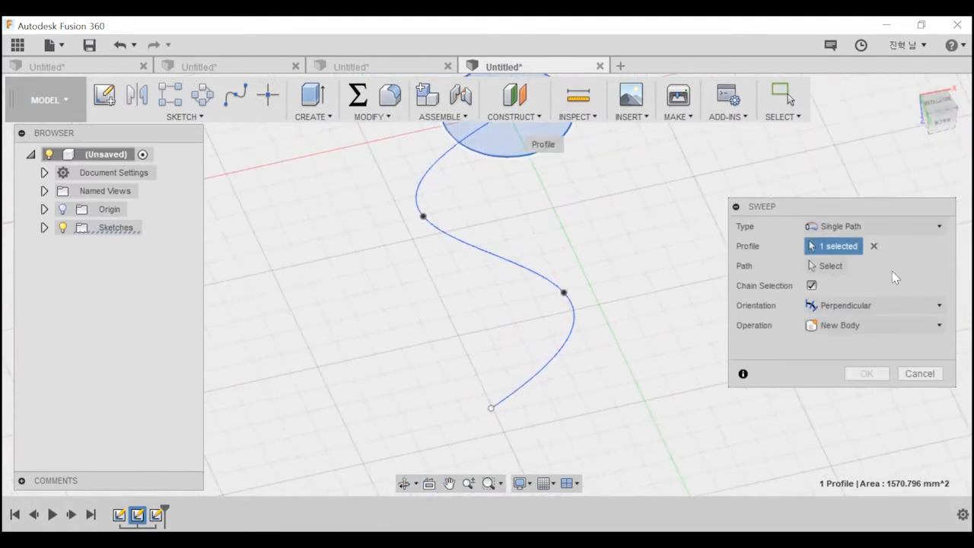
pyautogui.click(828, 266)
pyautogui.click(515, 265)
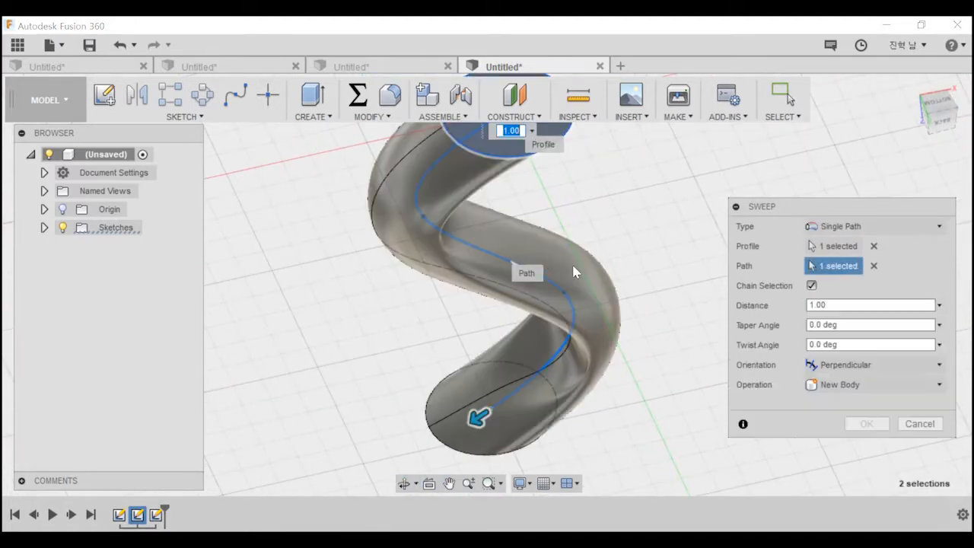
# Shorten the sweep to a distance of 0.699 along the spline and create it as a new body with perpendicular orientation.
pyautogui.keyDown('shift'); pyautogui.moveTo(632, 270); pyautogui.dragTo(614, 331, button='middle'); pyautogui.keyUp('shift')
pyautogui.scroll(-4, 594, 328)
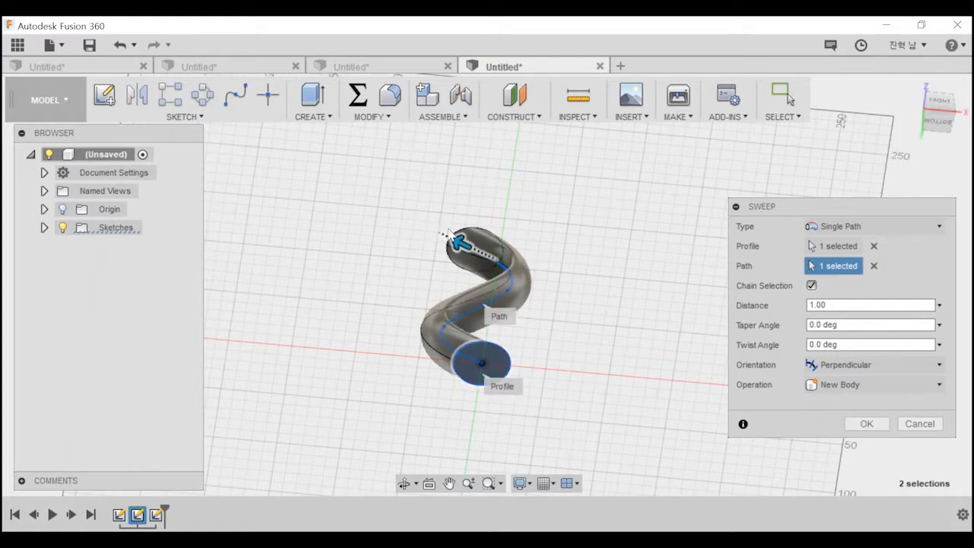
pyautogui.moveTo(456, 242); pyautogui.dragTo(516, 274)
pyautogui.moveTo(544, 327)
pyautogui.keyDown('shift'); pyautogui.mouseDown(button='middle')
pyautogui.moveTo(519, 327)
pyautogui.moveTo(551, 323)
pyautogui.mouseUp(button='middle'); pyautogui.keyUp('shift')
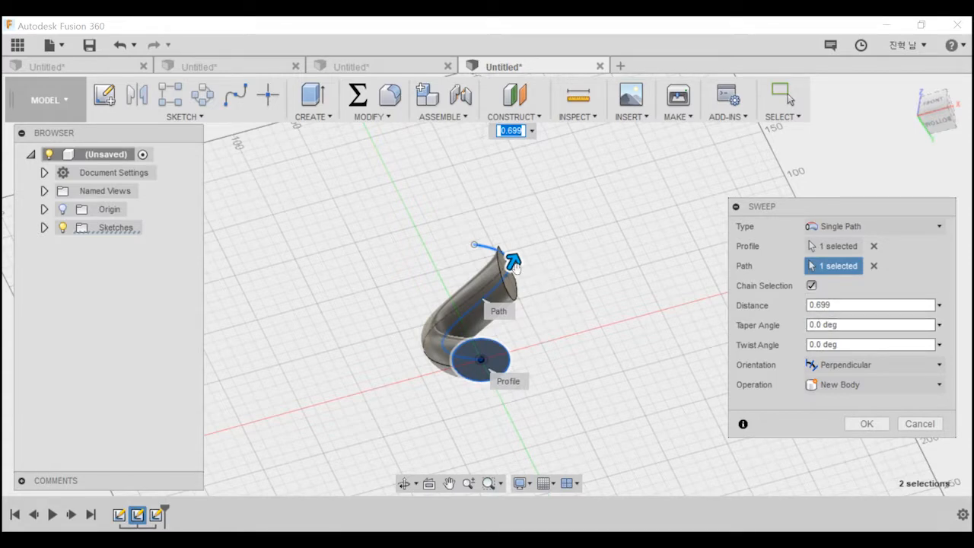
pyautogui.moveTo(561, 390); pyautogui.dragTo(581, 372, button='middle')
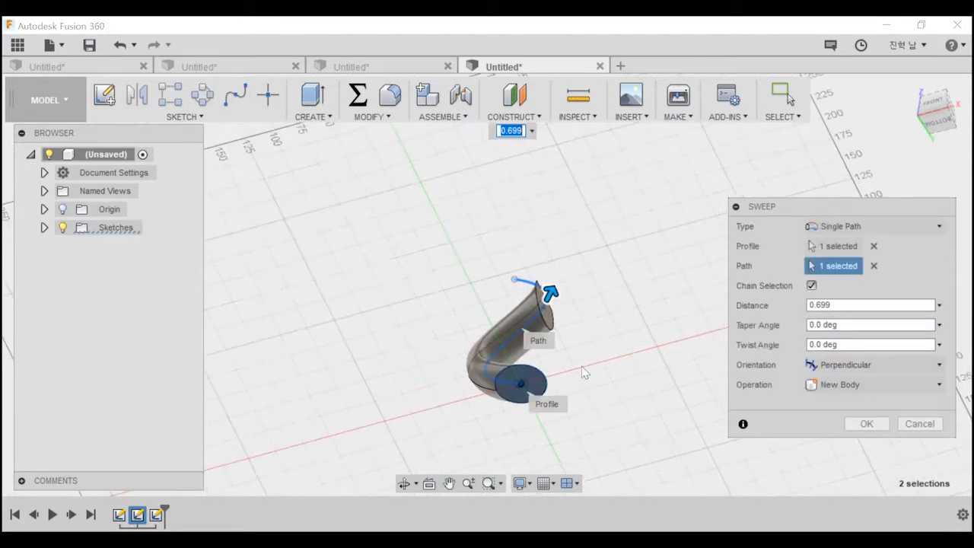
pyautogui.click(514, 389)
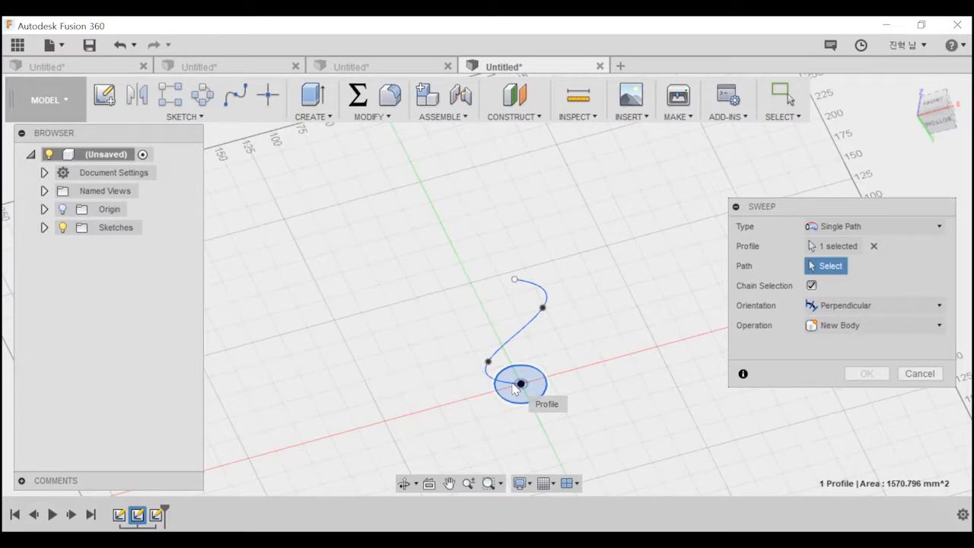
pyautogui.click(543, 372)
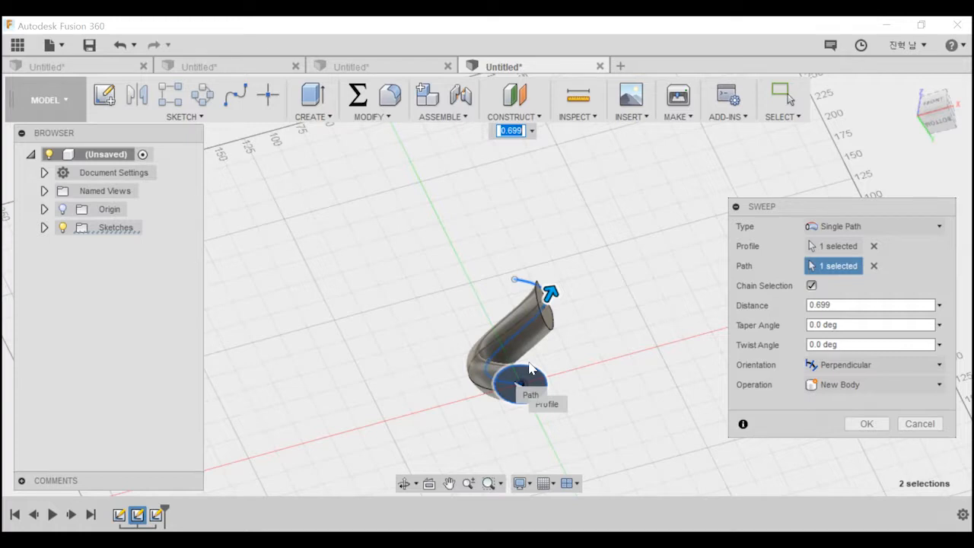
pyautogui.click(879, 424)
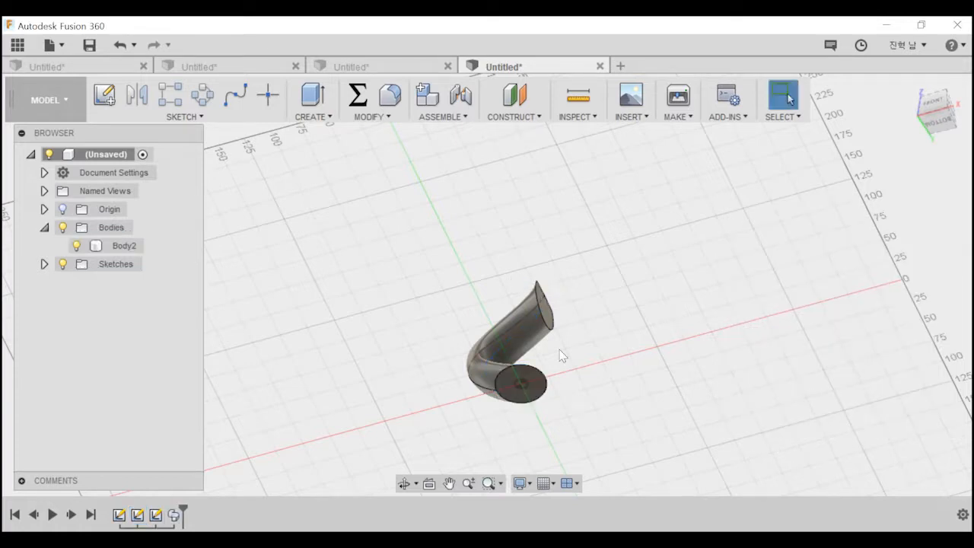
# Make the circle's sketch, Sketch2, visible and open it for editing.
pyautogui.click(44, 264)
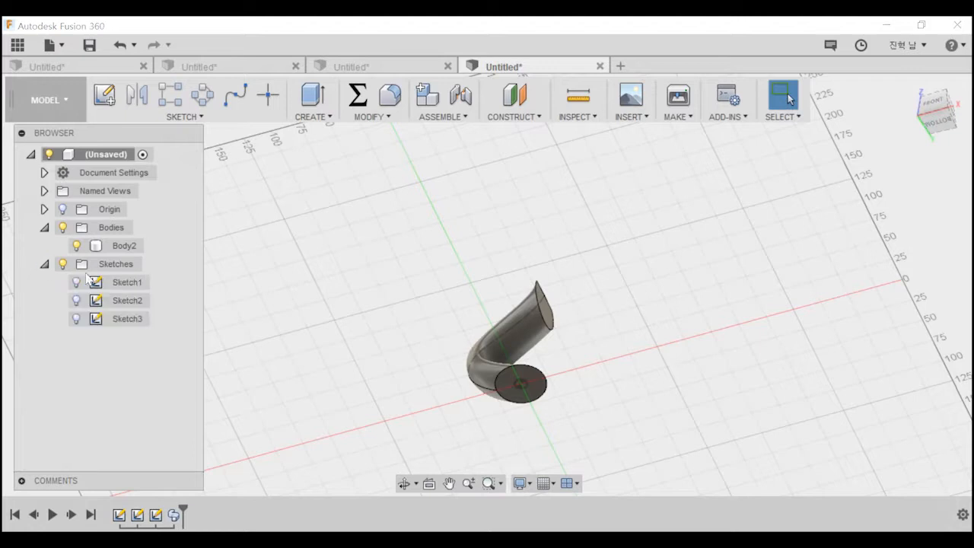
pyautogui.click(97, 303)
pyautogui.click(76, 301)
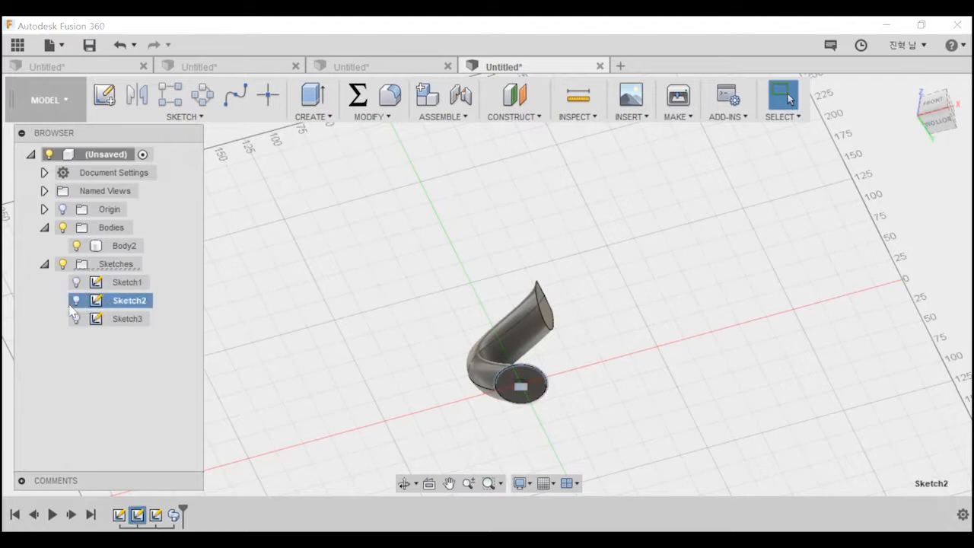
pyautogui.rightClick(126, 303)
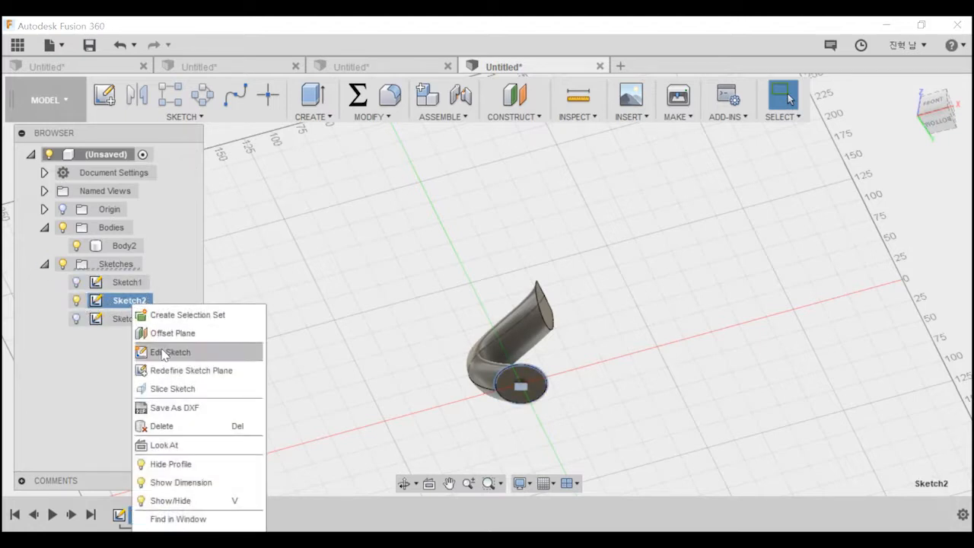
pyautogui.click(189, 353)
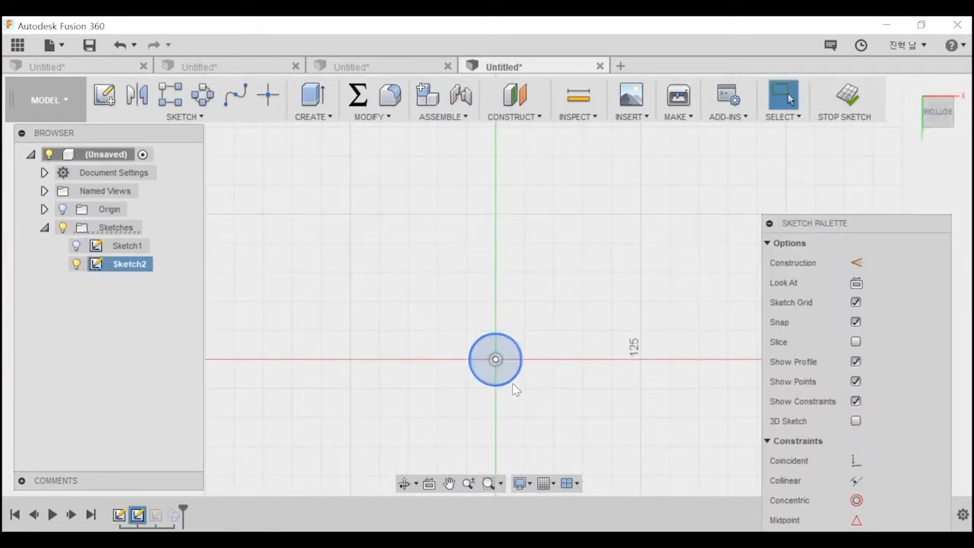
# Dimension the circle's diameter to 80 mm and finish the sketch to update the swept body.
pyautogui.rightClick(514, 389)
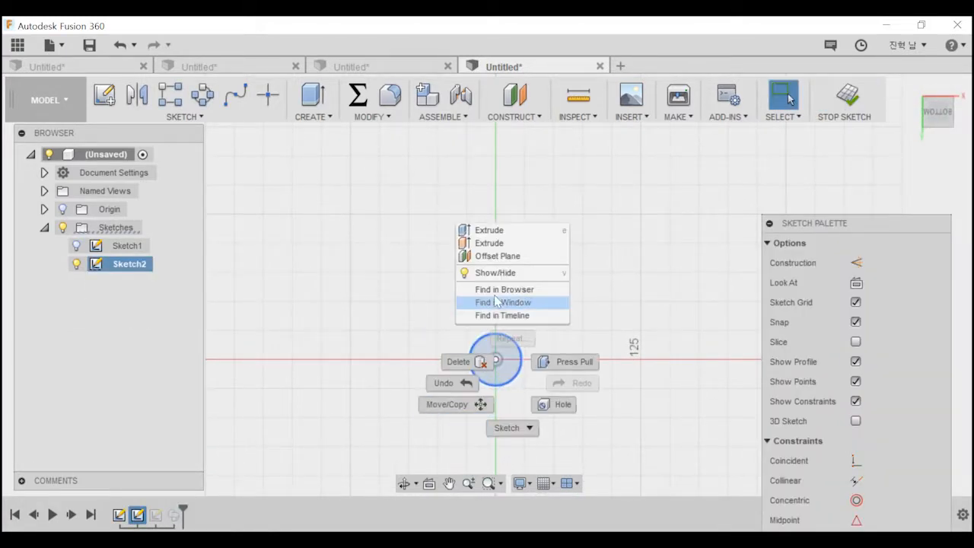
pyautogui.click(512, 374)
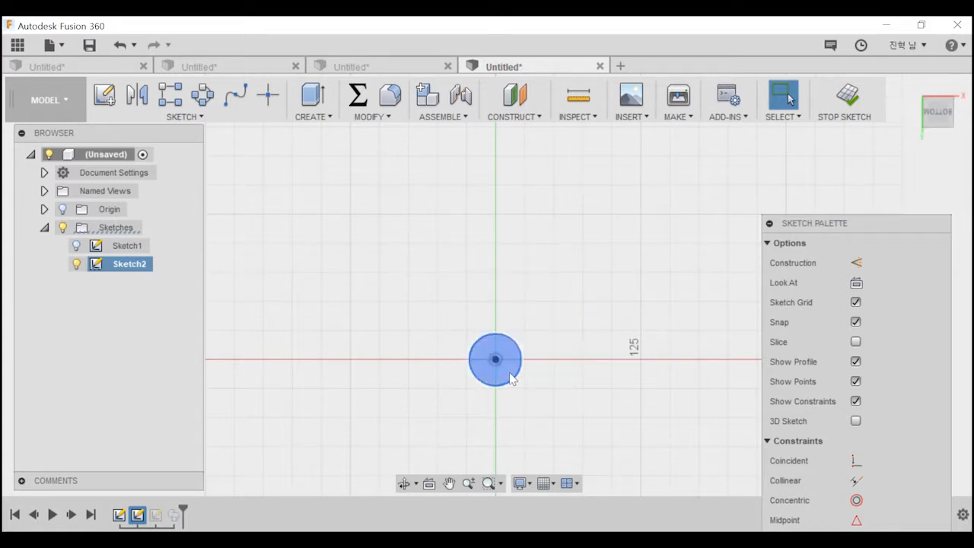
pyautogui.press('d')
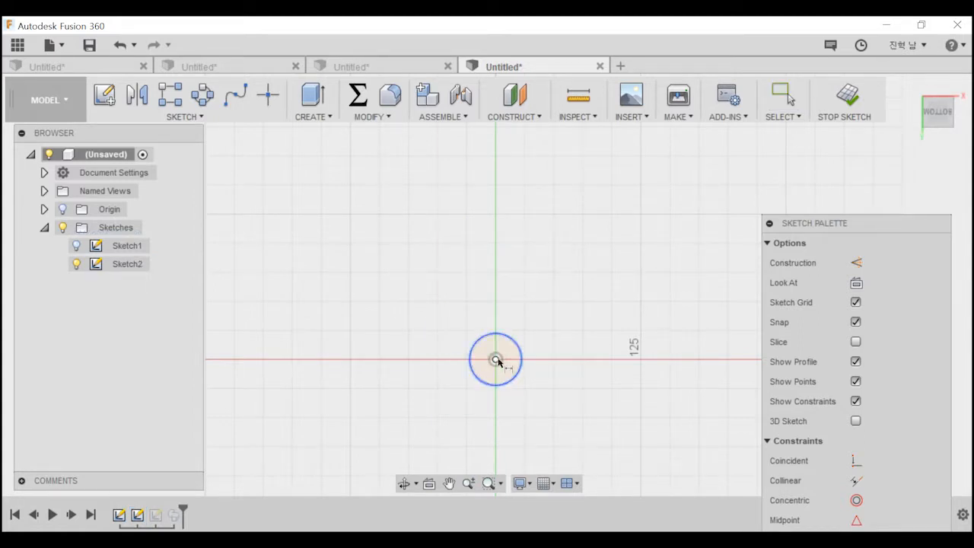
pyautogui.click(523, 361)
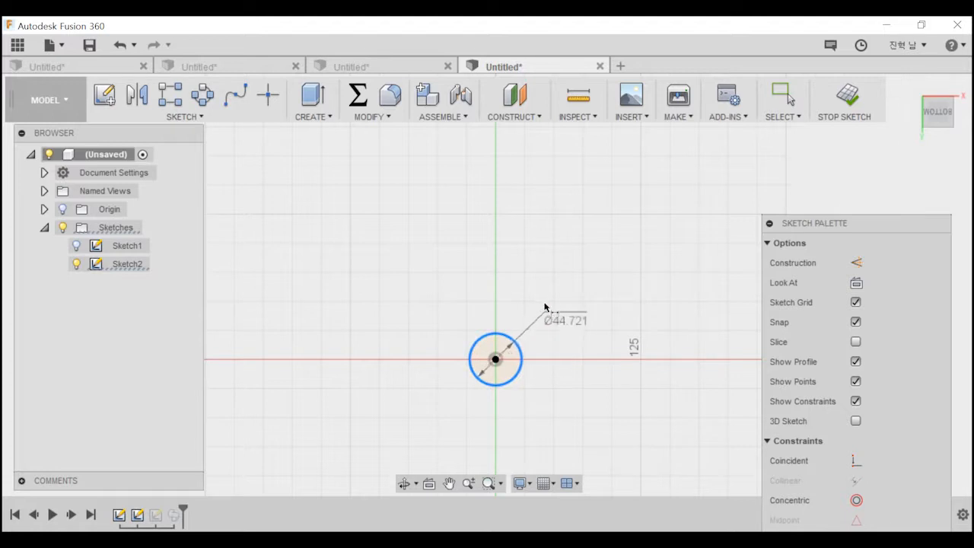
pyautogui.click(583, 303)
pyautogui.write('80')
pyautogui.press('Return')
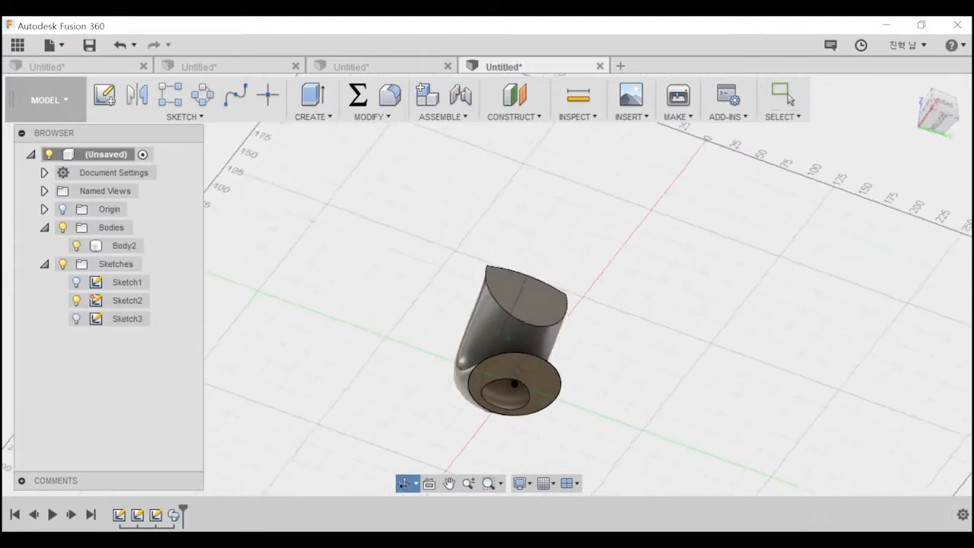
pyautogui.keyDown('shift'); pyautogui.moveTo(495, 449); pyautogui.dragTo(495, 392, button='middle'); pyautogui.keyUp('shift')
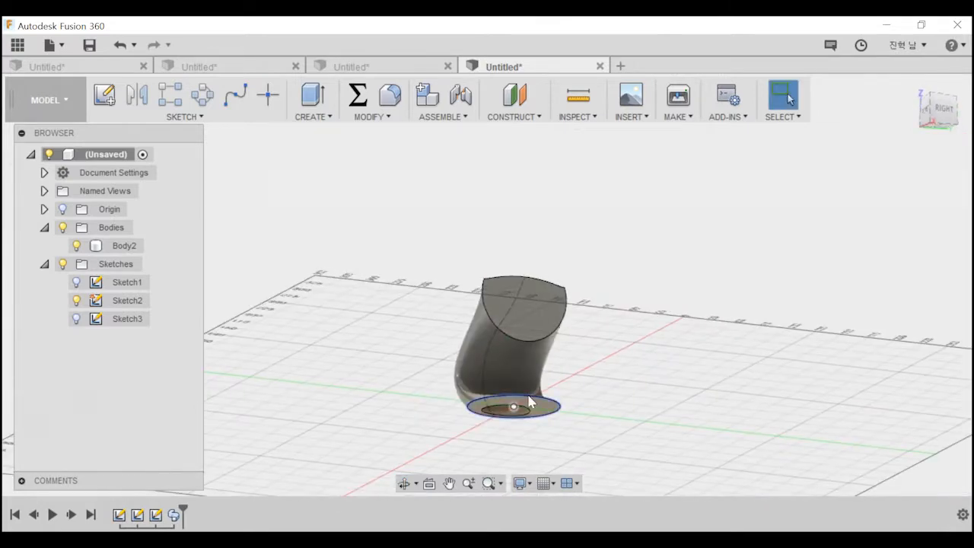
pyautogui.click(478, 388)
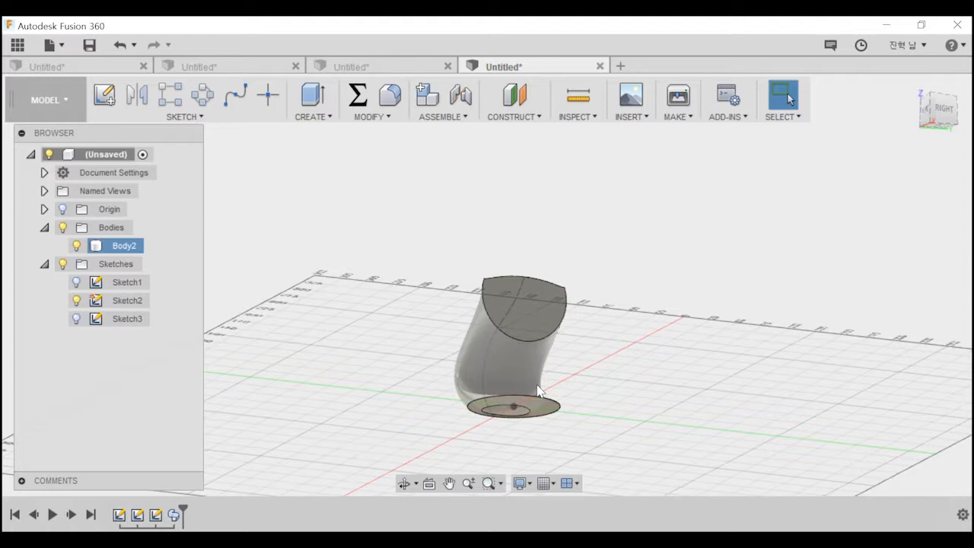
pyautogui.keyDown('shift'); pyautogui.moveTo(539, 390); pyautogui.dragTo(665, 365, button='middle'); pyautogui.keyUp('shift')
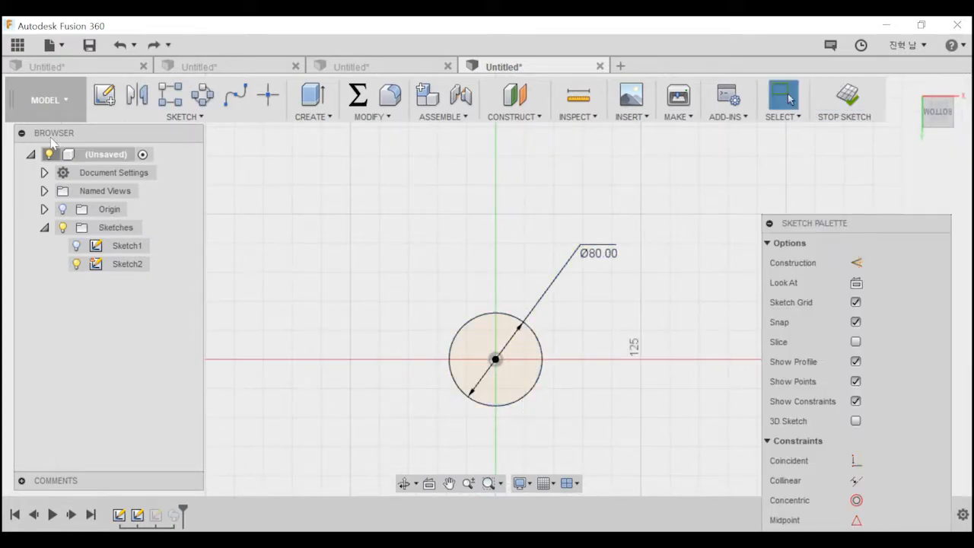
pyautogui.click(180, 116)
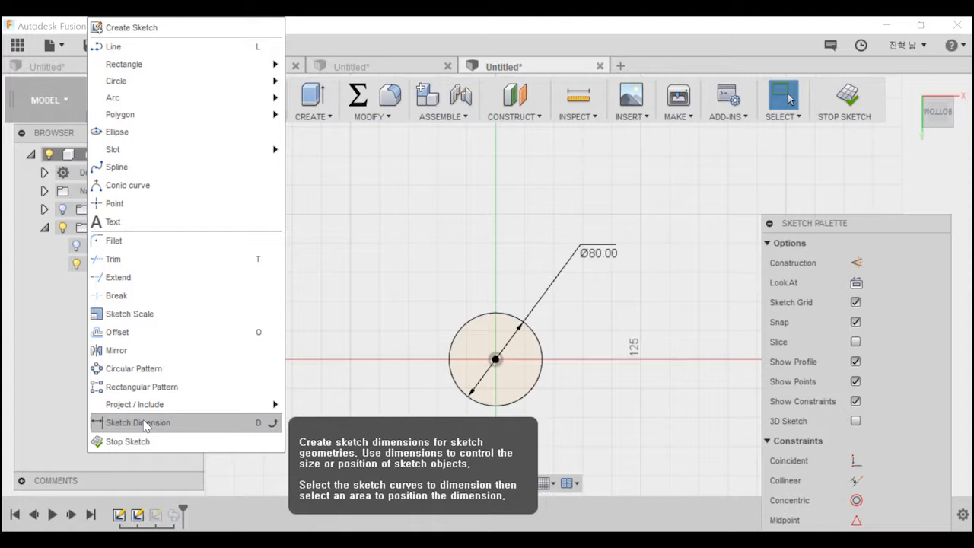
pyautogui.press('Escape')
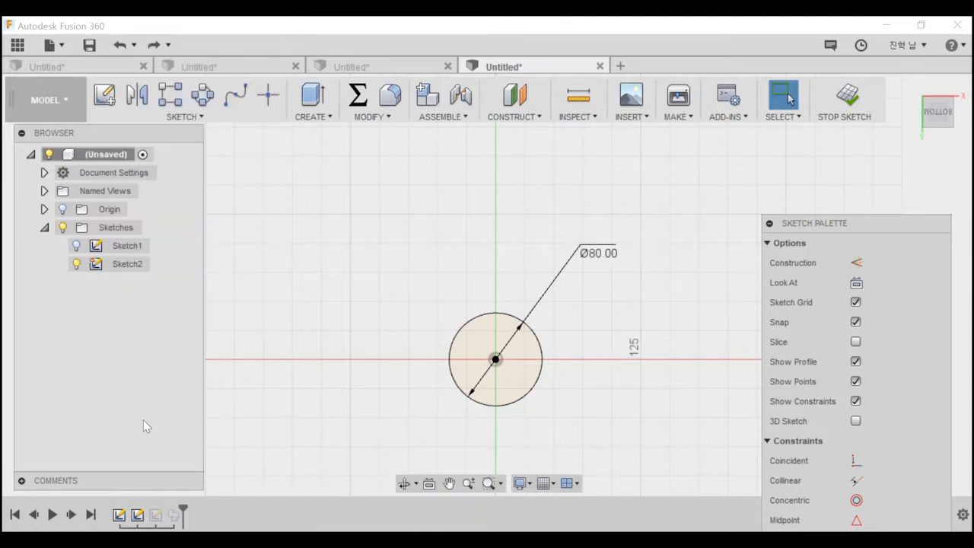
pyautogui.press('e')
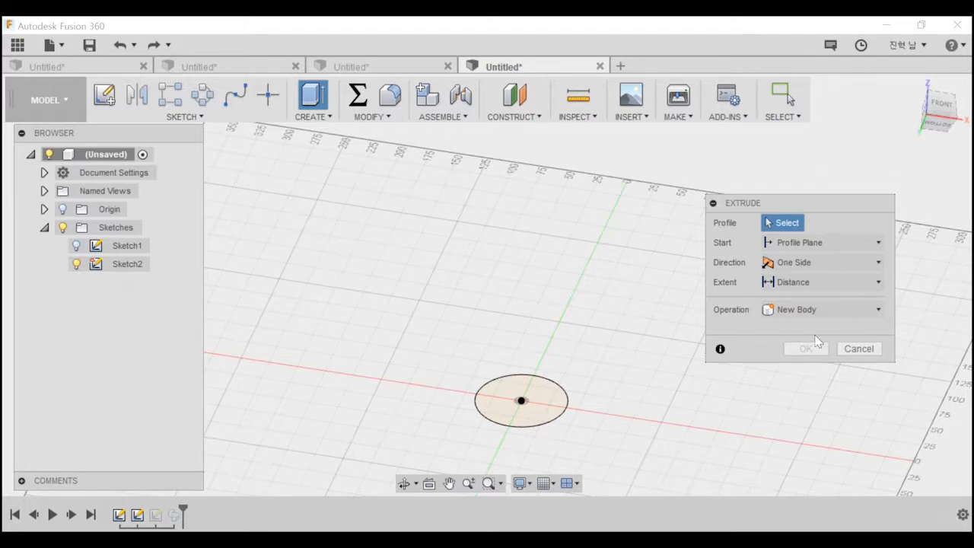
pyautogui.click(853, 347)
# Draw a two-point rectangle about 164 by 100 mm to the right of the circle.
pyautogui.press('r')
pyautogui.click(464, 219)
pyautogui.click(655, 335)
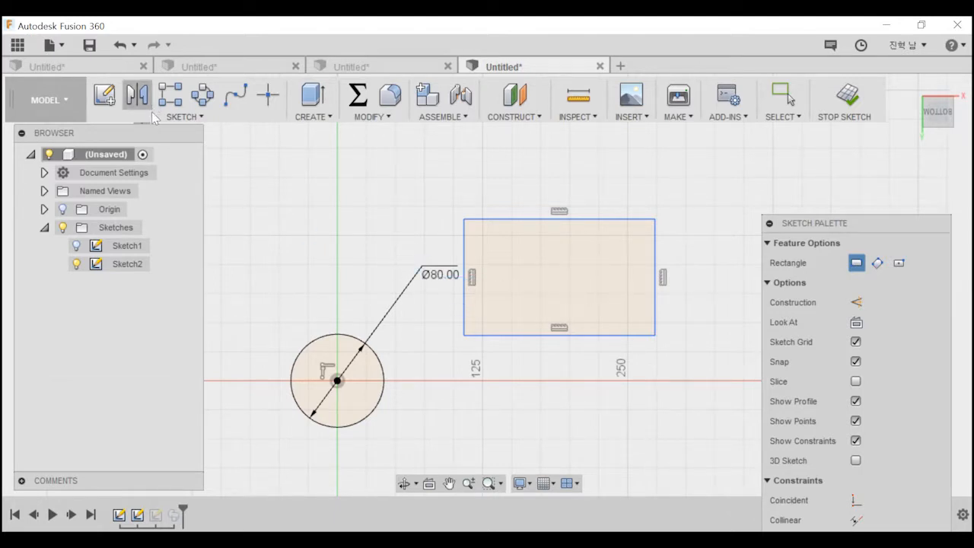
# Add a width and a height dimension to the rectangle, keeping its size as drawn.
pyautogui.click(176, 116)
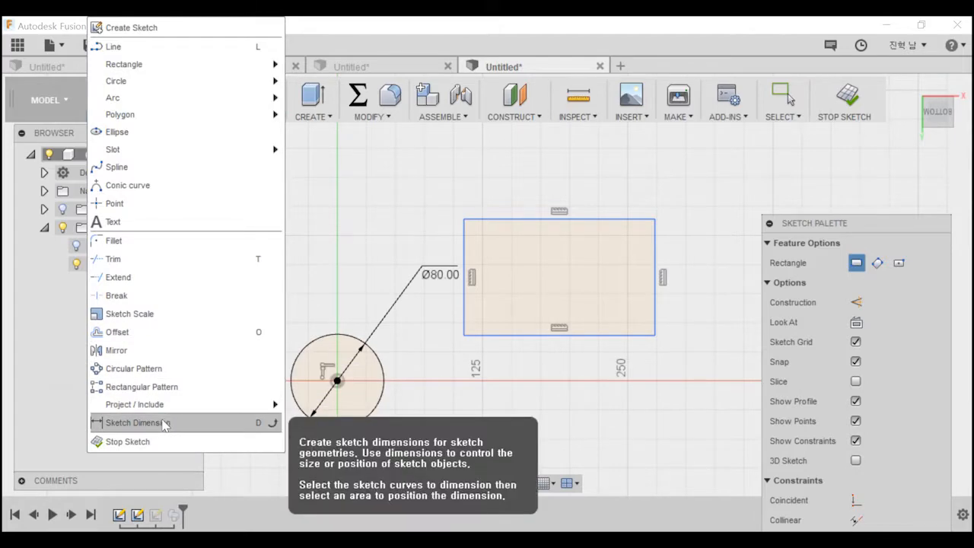
pyautogui.click(638, 420)
pyautogui.press('f')
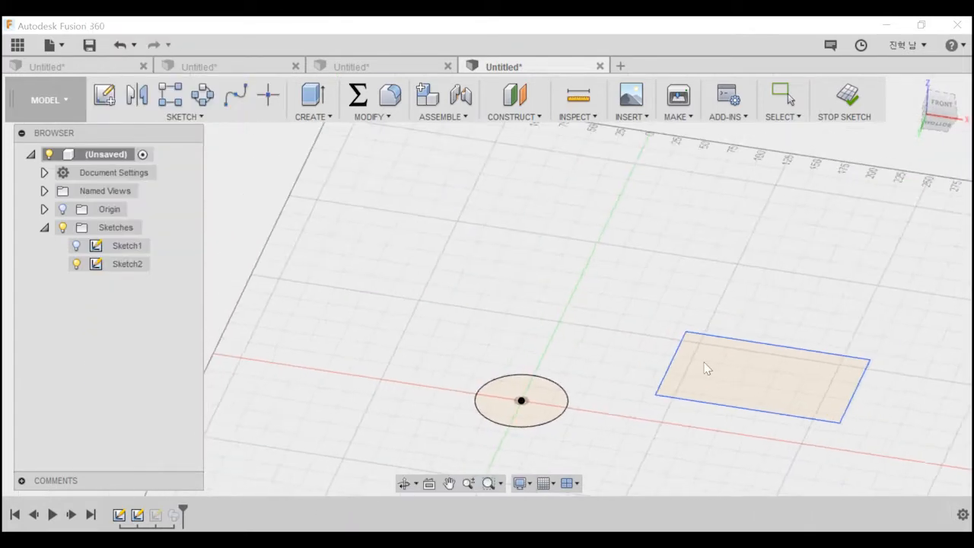
pyautogui.click(856, 341)
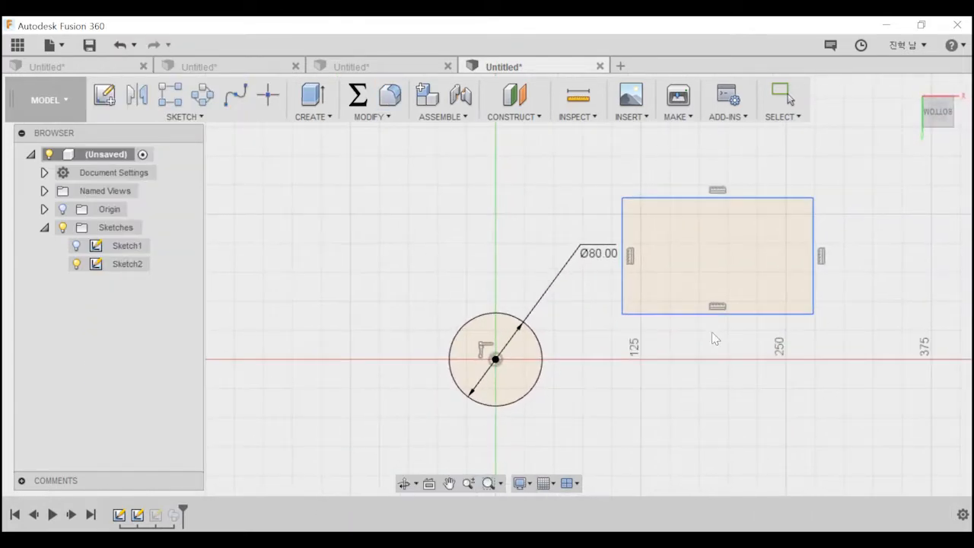
pyautogui.moveTo(719, 324); pyautogui.dragTo(512, 338, button='middle')
pyautogui.click(536, 329)
pyautogui.click(533, 380)
pyautogui.press('Return')
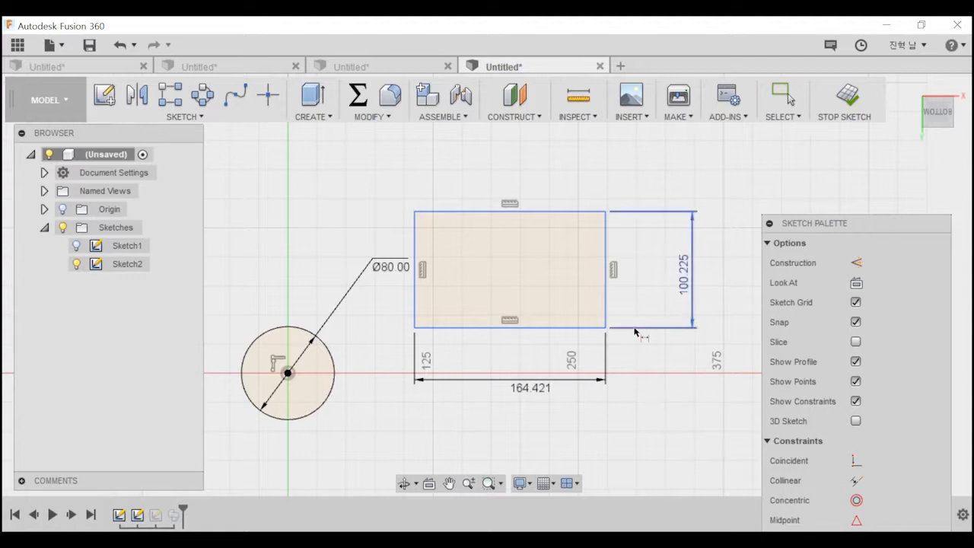
pyautogui.press('Escape')
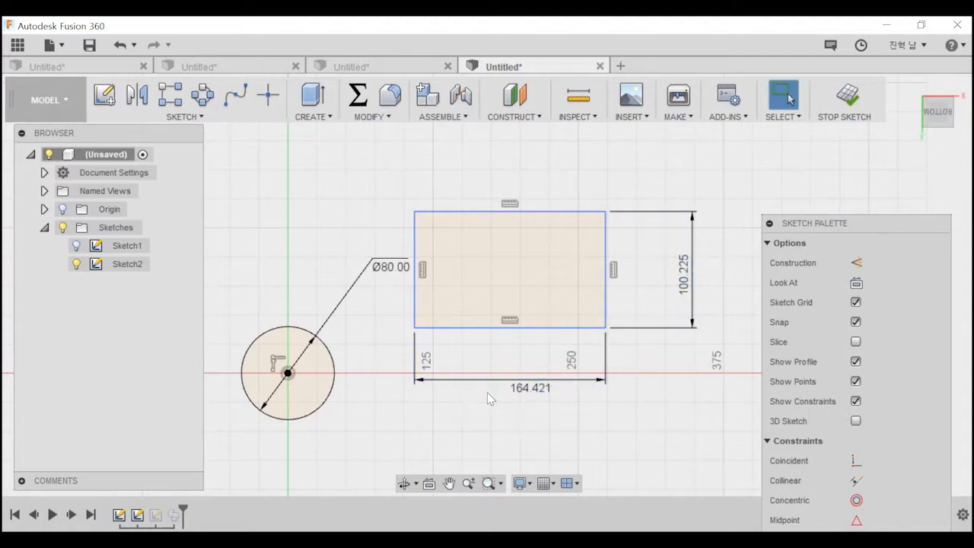
# Set the rectangle's width to 50 mm and its height to 100 mm.
pyautogui.doubleClick(545, 389)
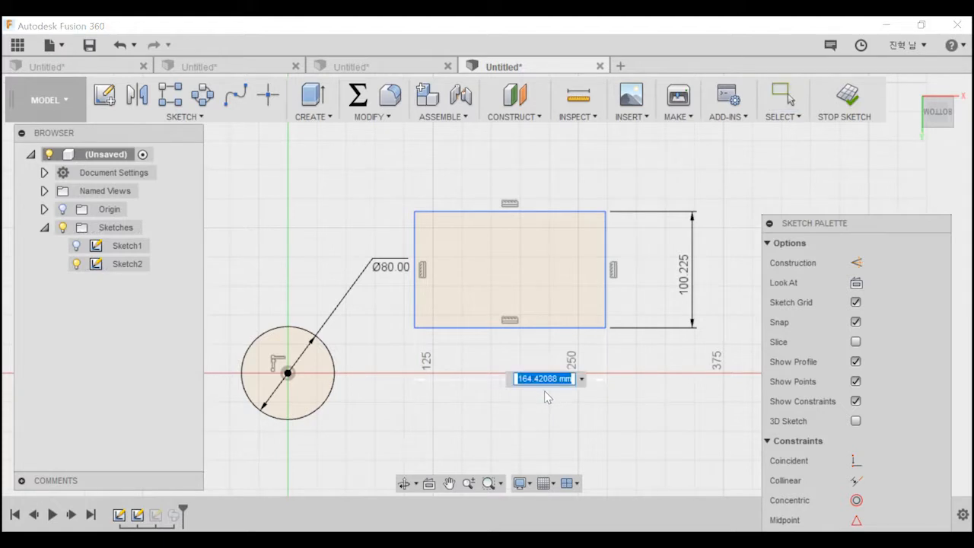
pyautogui.write('50')
pyautogui.press('Return')
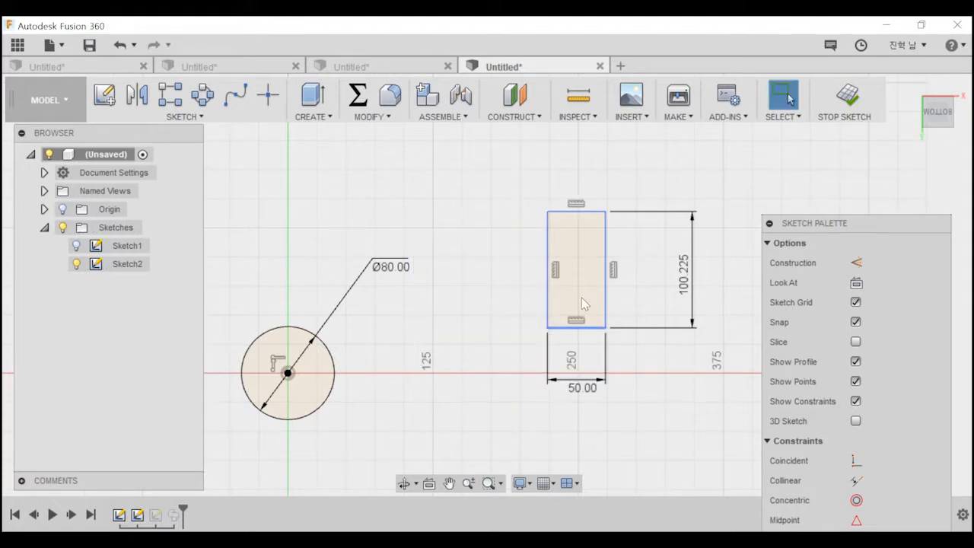
pyautogui.doubleClick(690, 298)
pyautogui.write('100')
pyautogui.press('Return')
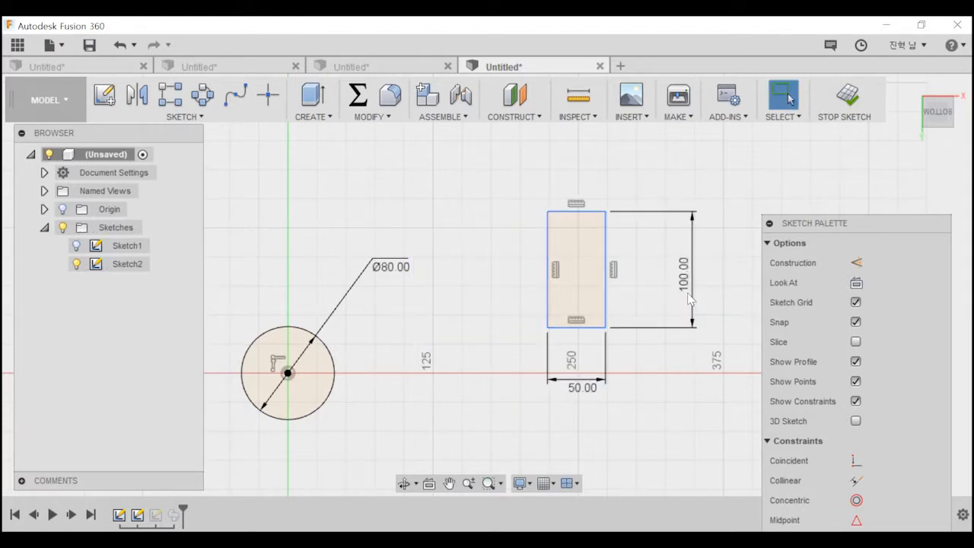
# Change the rectangle's height to 200 mm.
pyautogui.doubleClick(684, 283)
pyautogui.write('20')
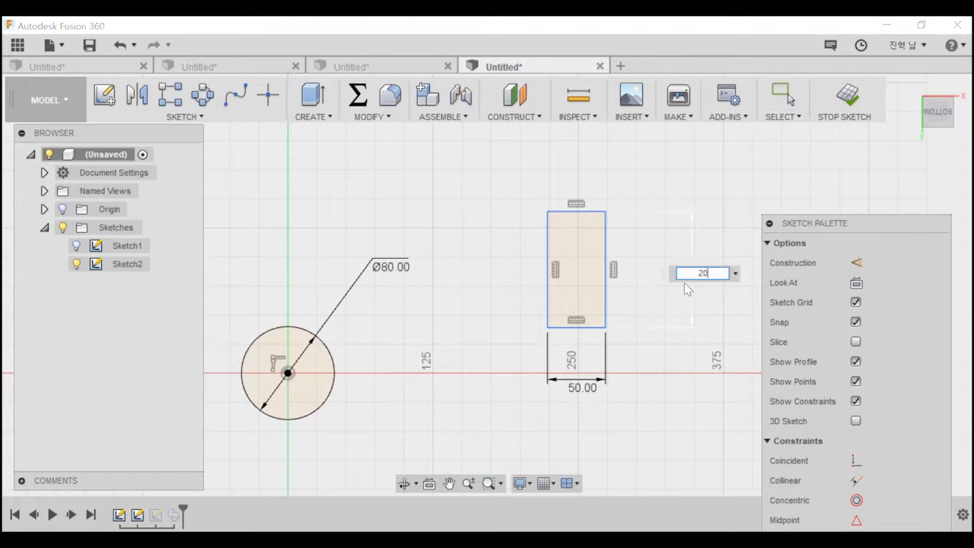
pyautogui.write('0')
pyautogui.press('Return')
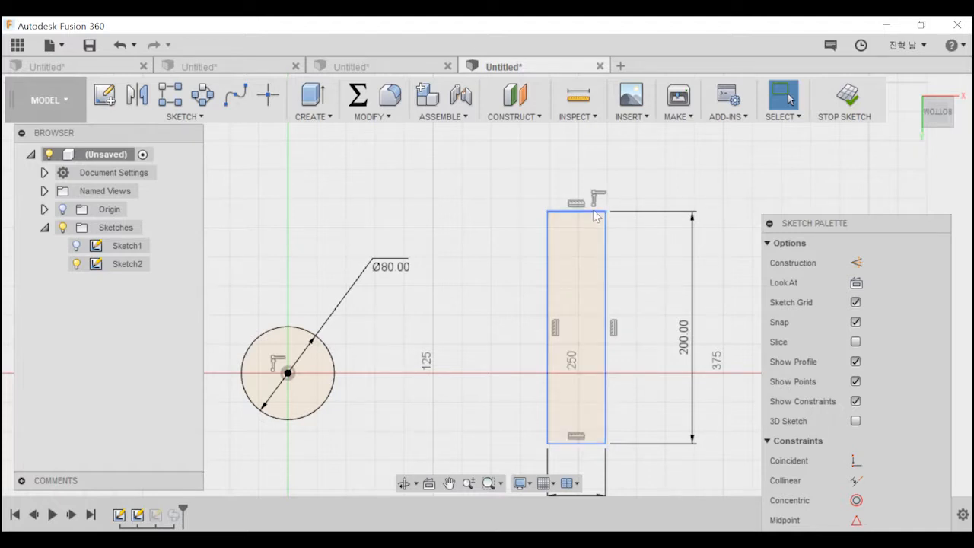
# Apply the Fix/UnFix constraint to the rectangle's bottom edge.
pyautogui.click(549, 237)
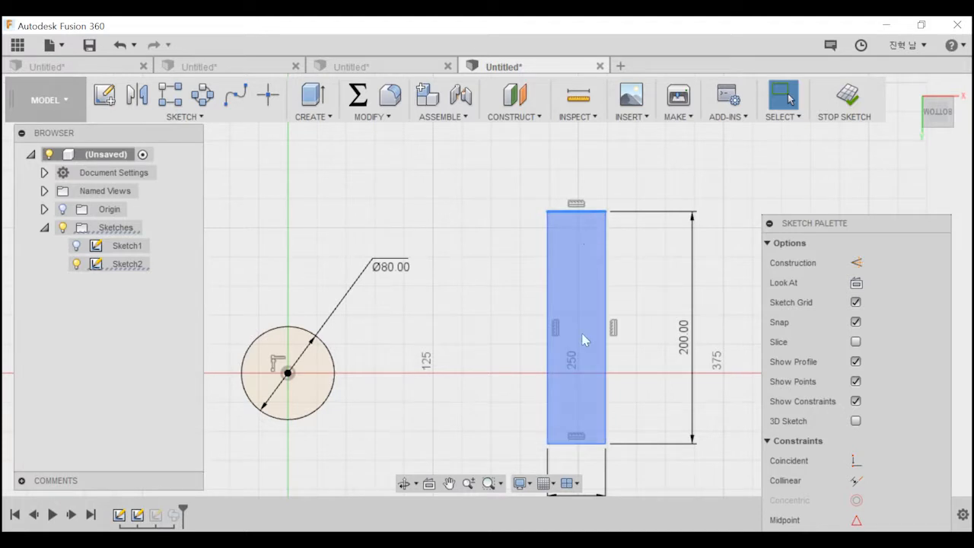
pyautogui.click(581, 444)
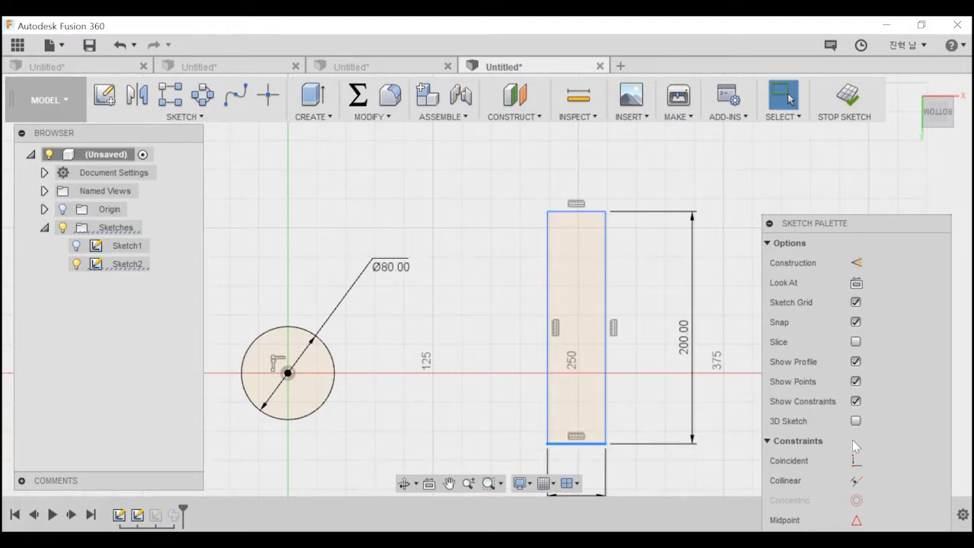
pyautogui.moveTo(829, 230); pyautogui.dragTo(818, 74)
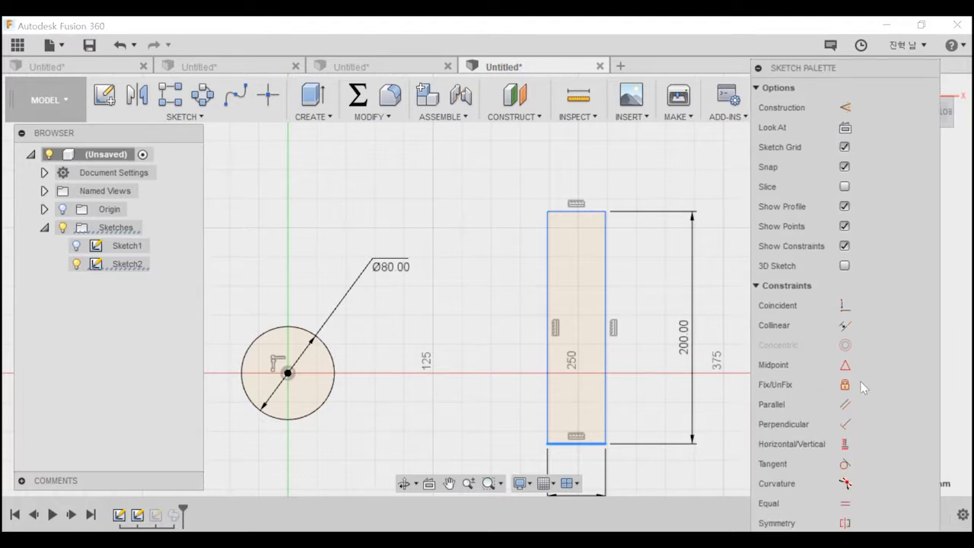
pyautogui.click(842, 391)
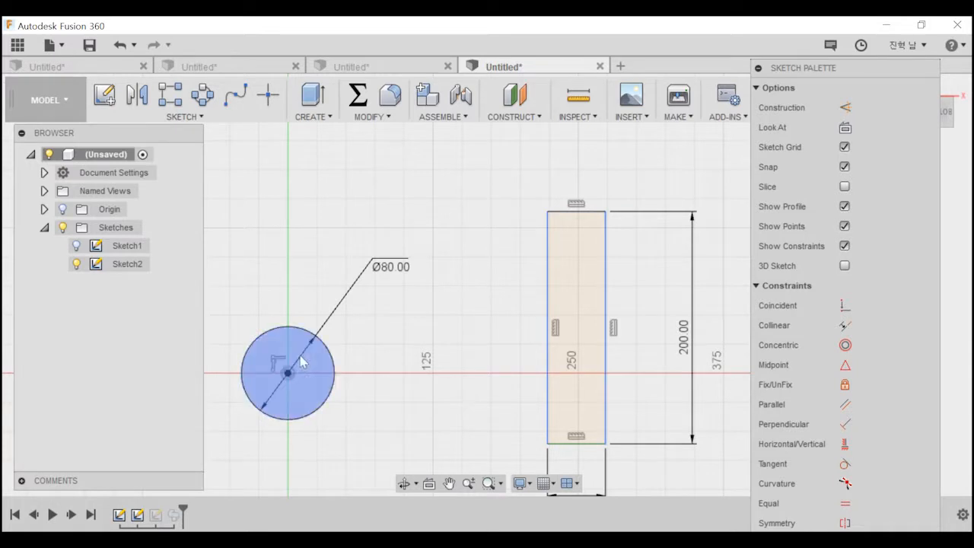
# Set the rectangle's height to 300 mm.
pyautogui.doubleClick(679, 347)
pyautogui.write('300')
pyautogui.press('Return')
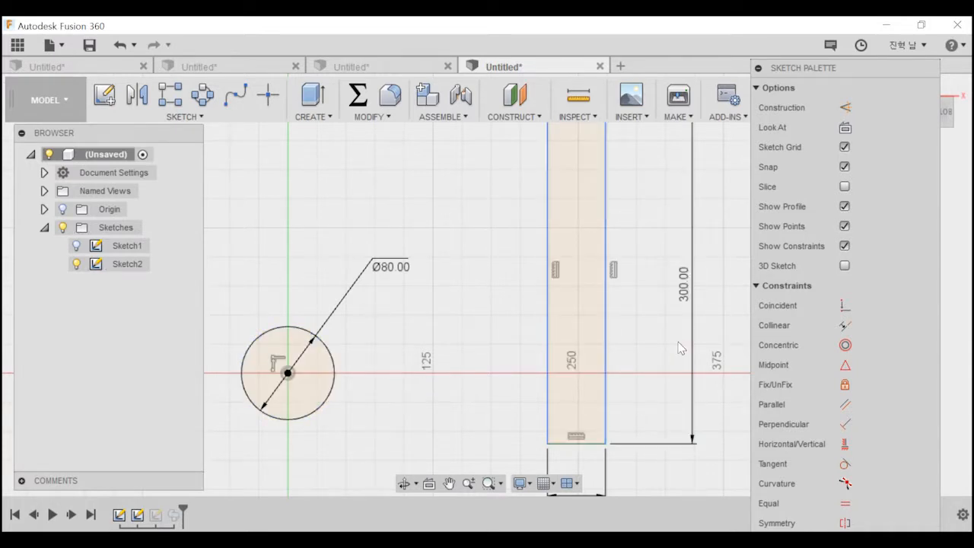
pyautogui.scroll(-5, 661, 330)
pyautogui.scroll(3, 556, 327)
pyautogui.scroll(2, 486, 402)
pyautogui.click(486, 406)
pyautogui.scroll(-3, 486, 405)
# Try selecting the tall rectangle with a selection window and picking the circle on its own.
pyautogui.moveTo(393, 178); pyautogui.dragTo(608, 402)
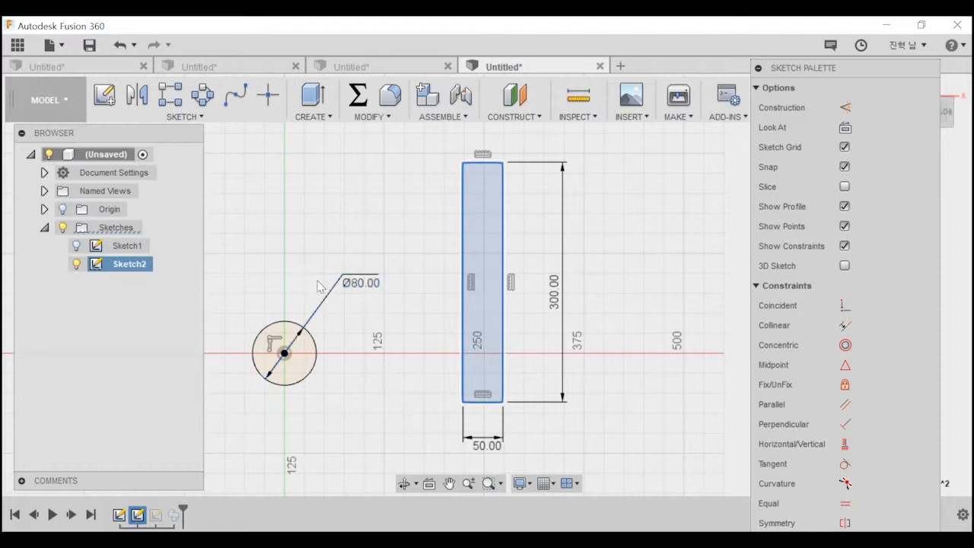
pyautogui.click(309, 371)
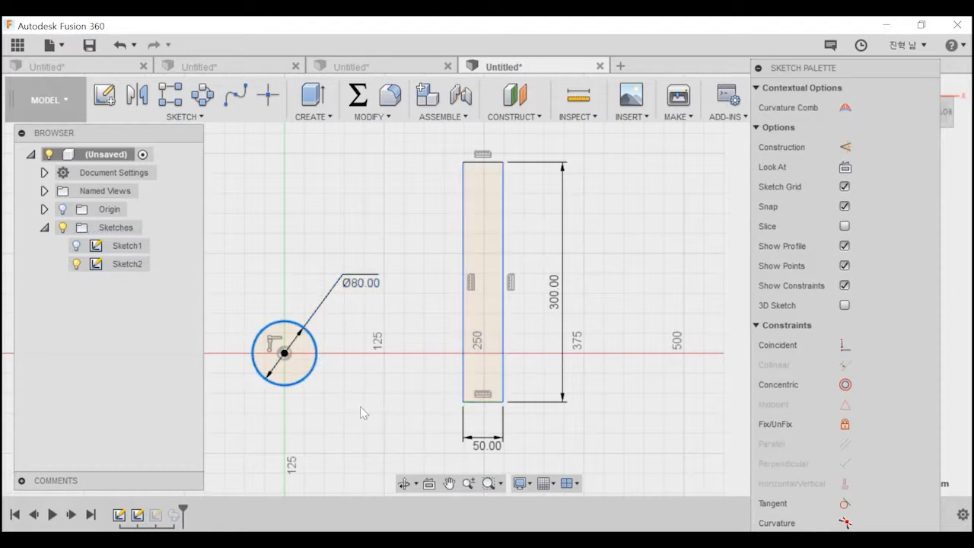
pyautogui.moveTo(400, 340); pyautogui.dragTo(290, 275)
pyautogui.moveTo(204, 185); pyautogui.dragTo(358, 289, button='middle')
# Draw a second two-point rectangle above and to the left of the circle, without dimensions.
pyautogui.scroll(-1, 358, 290)
pyautogui.press('r')
pyautogui.click(288, 244)
pyautogui.click(416, 317)
pyautogui.press('Escape')
# Resize the undimensioned rectangle freely by its lower-right corner.
pyautogui.click(416, 318)
pyautogui.moveTo(416, 317); pyautogui.dragTo(451, 307)
pyautogui.moveTo(484, 371); pyautogui.dragTo(417, 334)
pyautogui.moveTo(474, 457); pyautogui.dragTo(440, 393, button='middle')
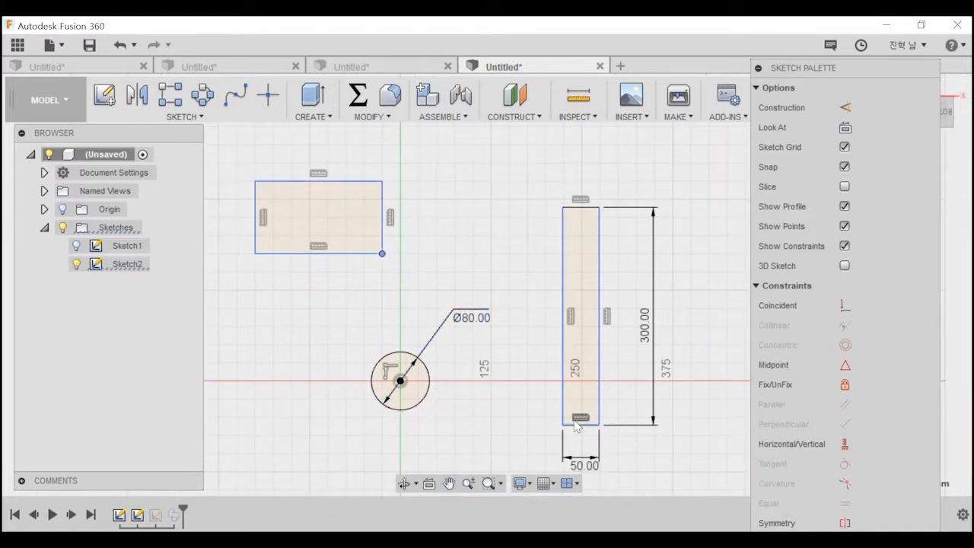
# Move the 50 by 300 mm rectangle closer to the circle by its lower-left corner and select its upper-right corner.
pyautogui.moveTo(562, 425); pyautogui.dragTo(516, 425)
pyautogui.click(533, 228)
pyautogui.click(552, 207)
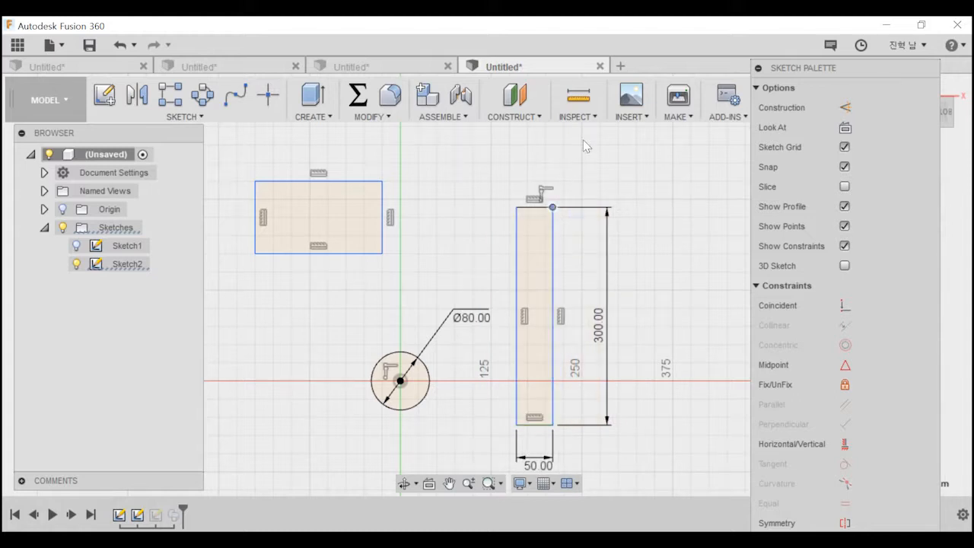
# Resize the undimensioned rectangle by its lower-right corner, and try moving the 80 mm circle by its centre point.
pyautogui.moveTo(383, 254); pyautogui.dragTo(404, 302)
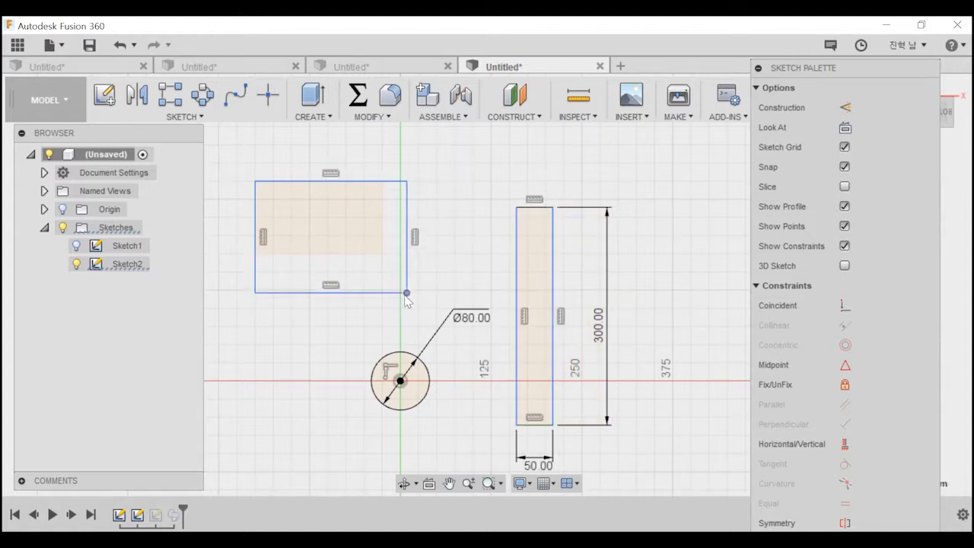
pyautogui.click(421, 378)
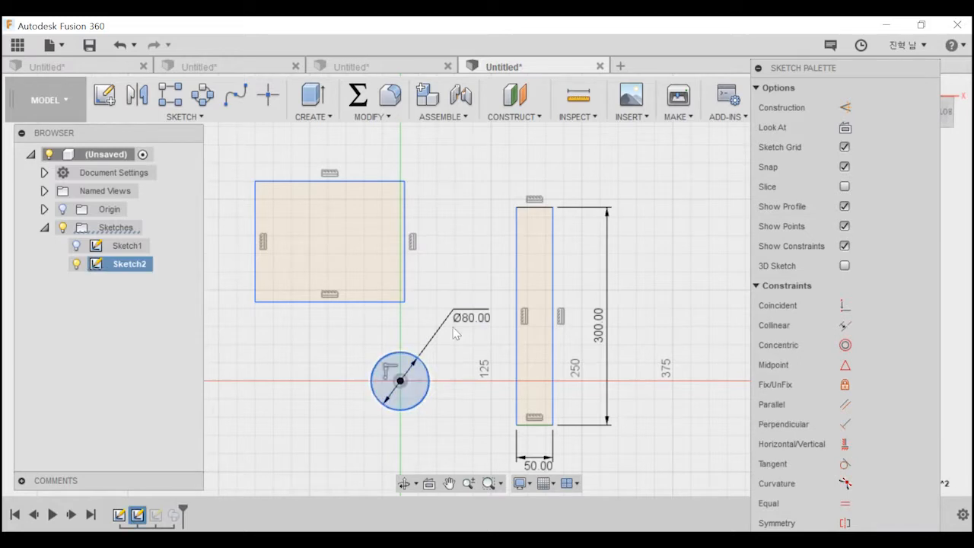
pyautogui.click(429, 381)
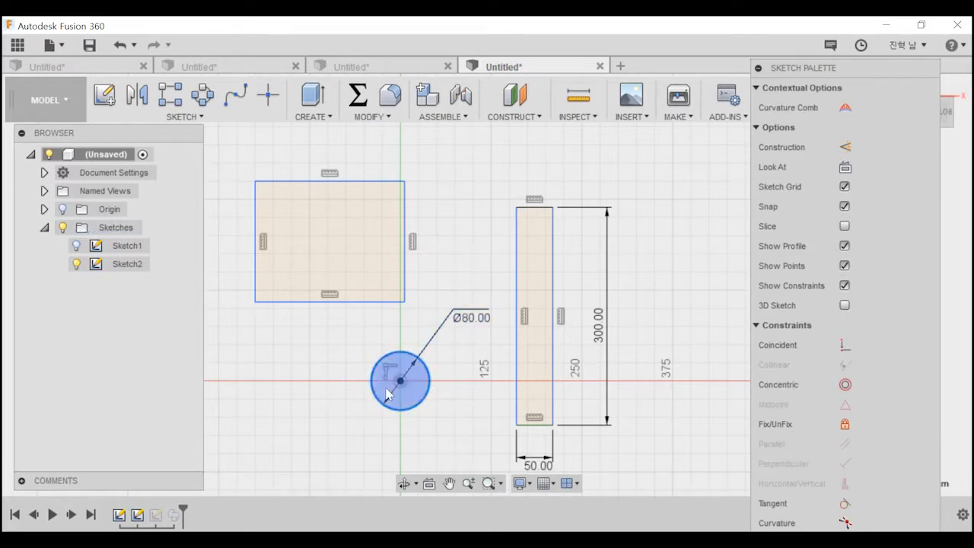
pyautogui.moveTo(396, 380)
pyautogui.mouseDown()
pyautogui.moveTo(426, 308)
pyautogui.moveTo(341, 375)
pyautogui.mouseUp()
pyautogui.click(586, 382)
# Undo the rectangle edits back to before the undimensioned rectangle was drawn and the 50 by 300 mm rectangle was moved.
pyautogui.hotkey('ctrl', 'z')
pyautogui.hotkey('ctrl', 'z')
pyautogui.hotkey('ctrl', 'z')
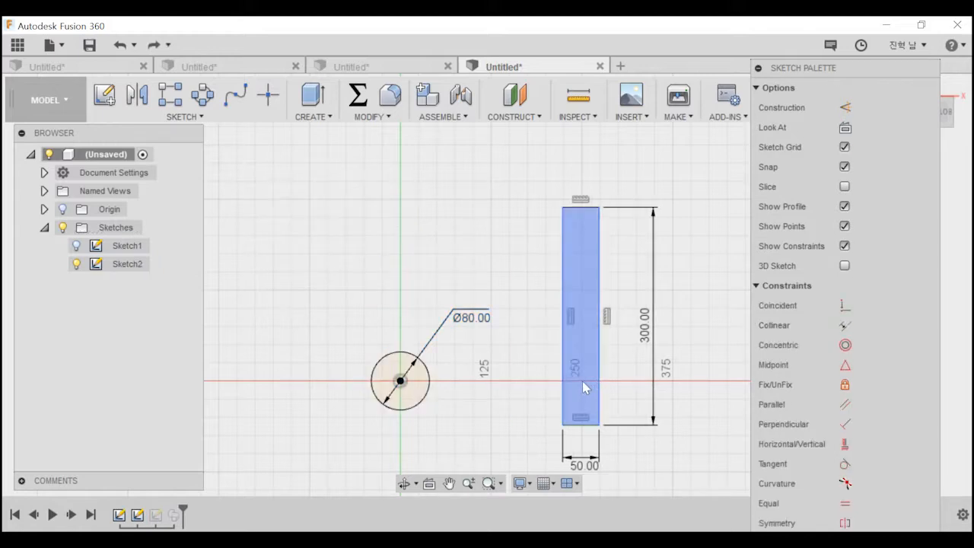
# Create a new empty design.
pyautogui.click(620, 67)
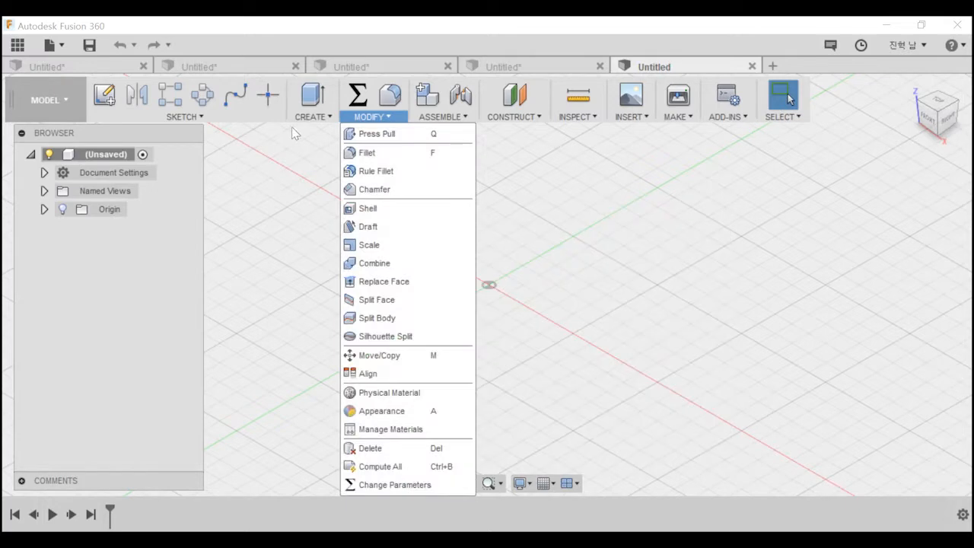
pyautogui.moveTo(313, 118)
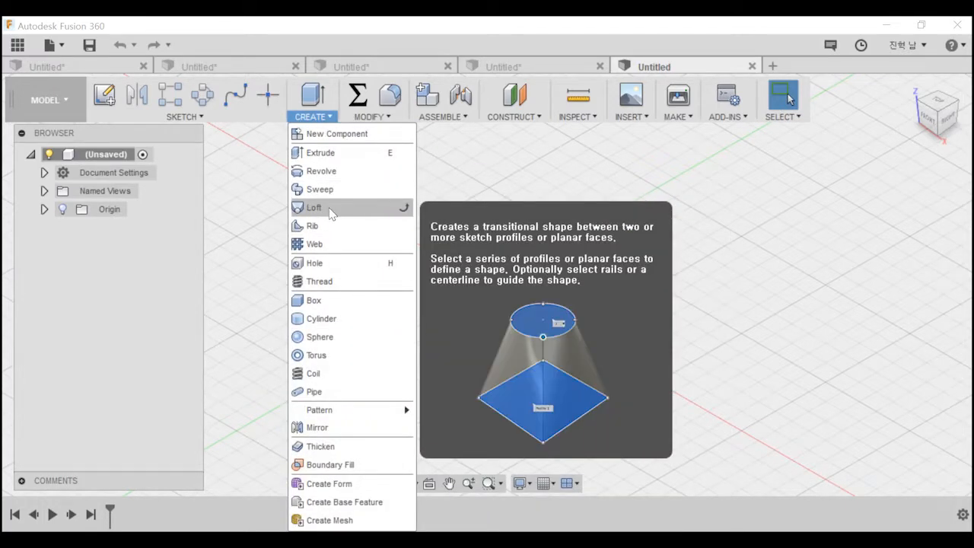
pyautogui.click(329, 209)
pyautogui.moveTo(510, 320); pyautogui.dragTo(427, 325, button='middle')
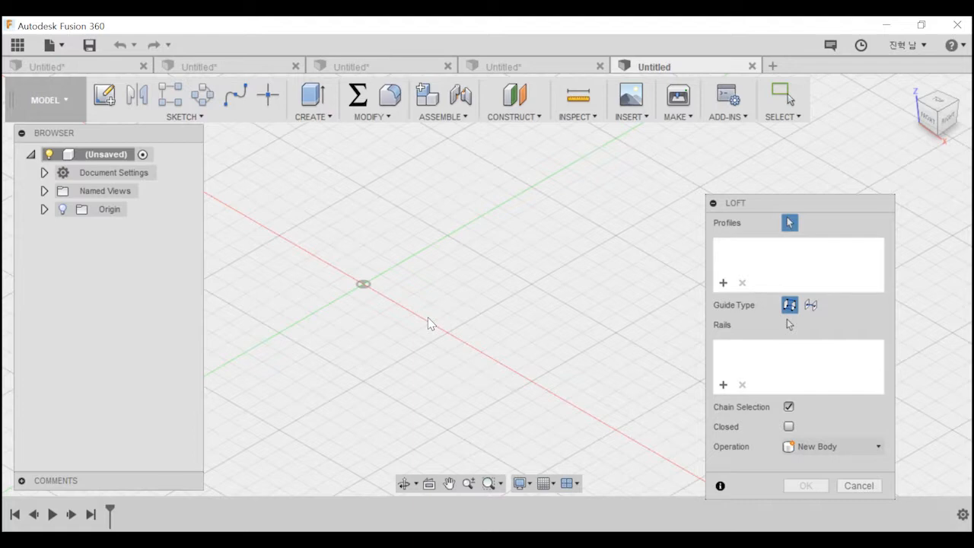
pyautogui.moveTo(363, 263)
pyautogui.mouseDown(button='middle')
pyautogui.moveTo(319, 318)
pyautogui.moveTo(417, 278)
pyautogui.mouseUp(button='middle')
pyautogui.press('Escape')
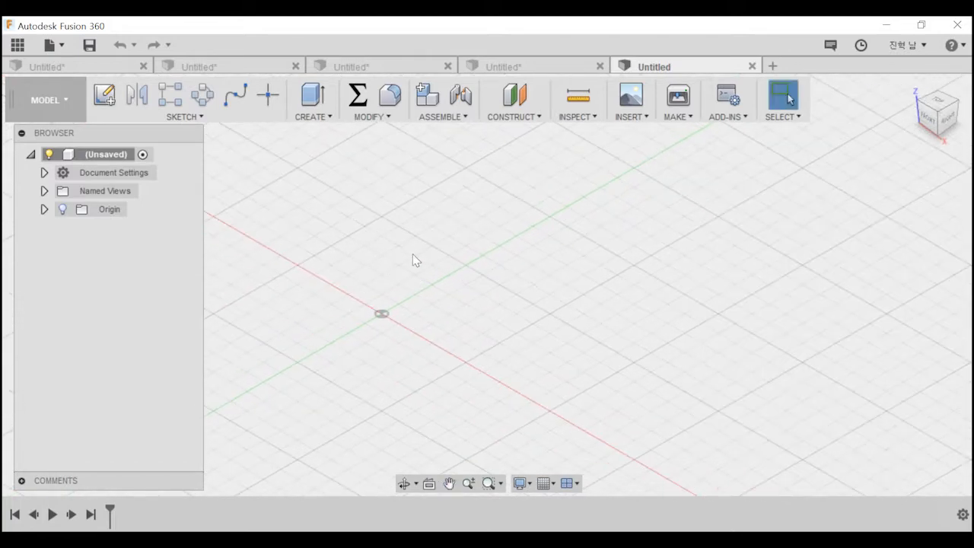
# Sketch a freehand circle centred on the origin on the horizontal plane and finish the sketch.
pyautogui.click(105, 95)
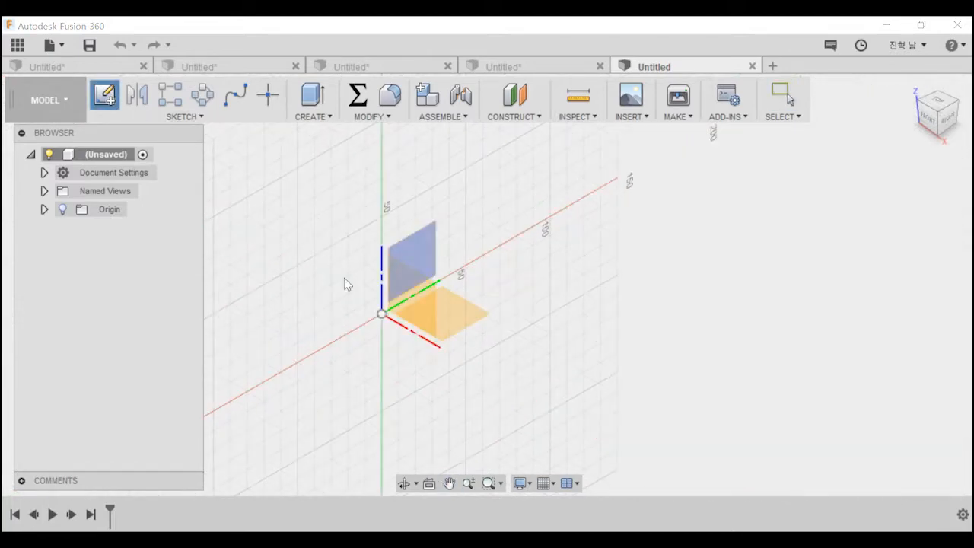
pyautogui.click(468, 314)
pyautogui.press('c')
pyautogui.click(428, 347)
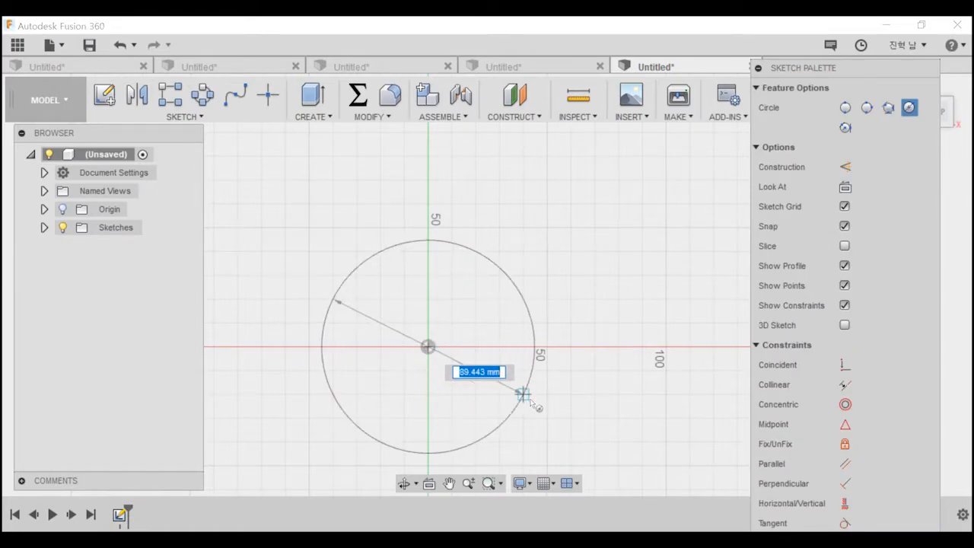
pyautogui.click(502, 399)
pyautogui.moveTo(524, 383)
pyautogui.keyDown('shift'); pyautogui.mouseDown(button='middle')
pyautogui.moveTo(529, 342)
pyautogui.moveTo(554, 338)
pyautogui.mouseUp(button='middle'); pyautogui.keyUp('shift')
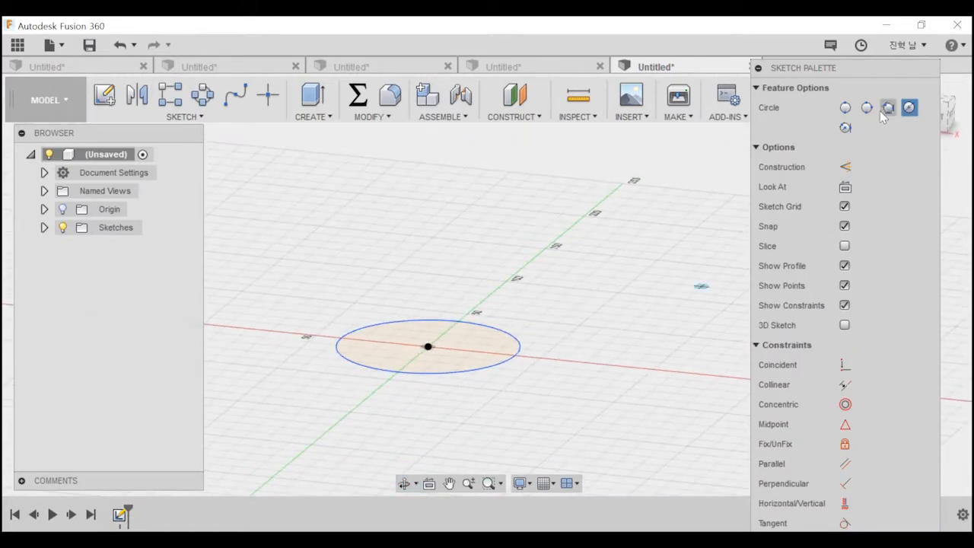
pyautogui.moveTo(866, 74); pyautogui.dragTo(878, 199)
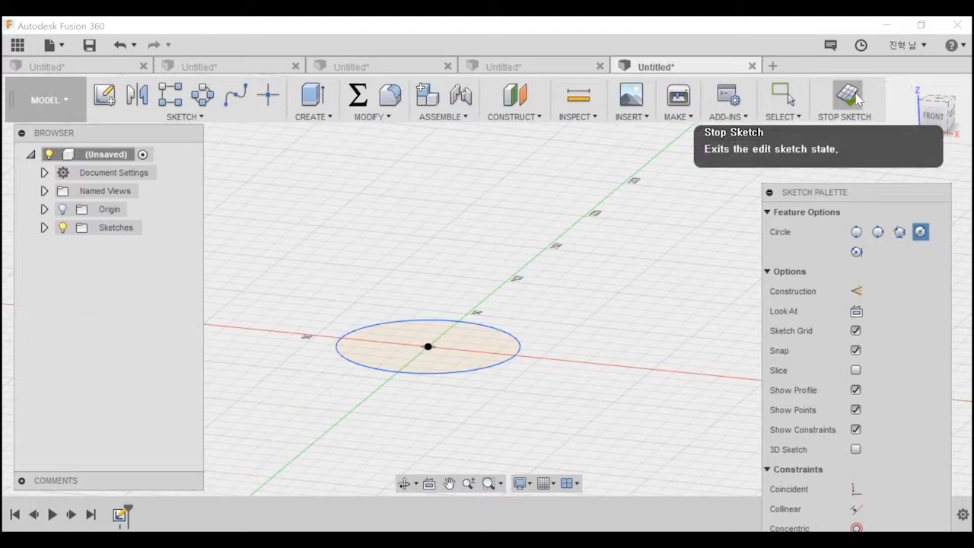
pyautogui.click(857, 100)
# Create an offset construction plane 80 mm above the circle profile.
pyautogui.moveTo(559, 292); pyautogui.dragTo(601, 320, button='middle')
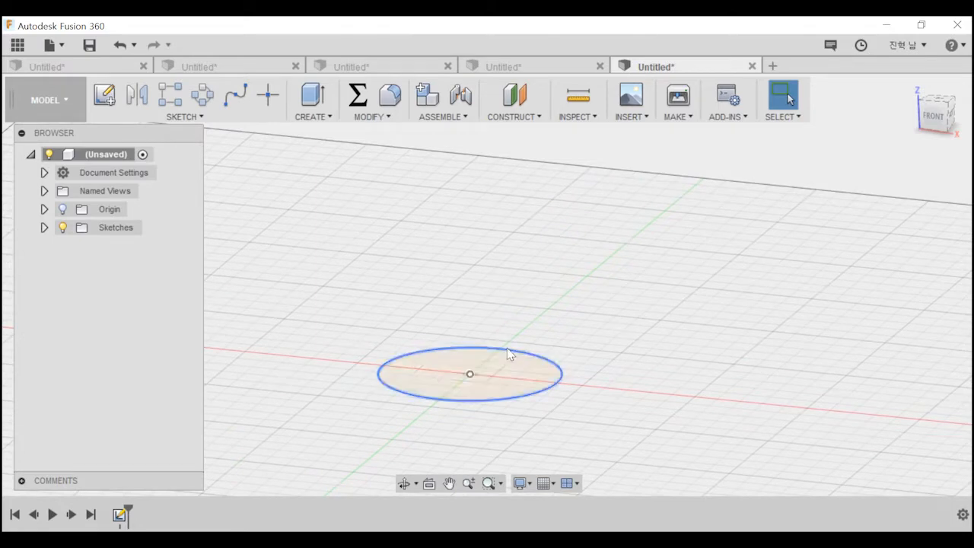
pyautogui.click(508, 358)
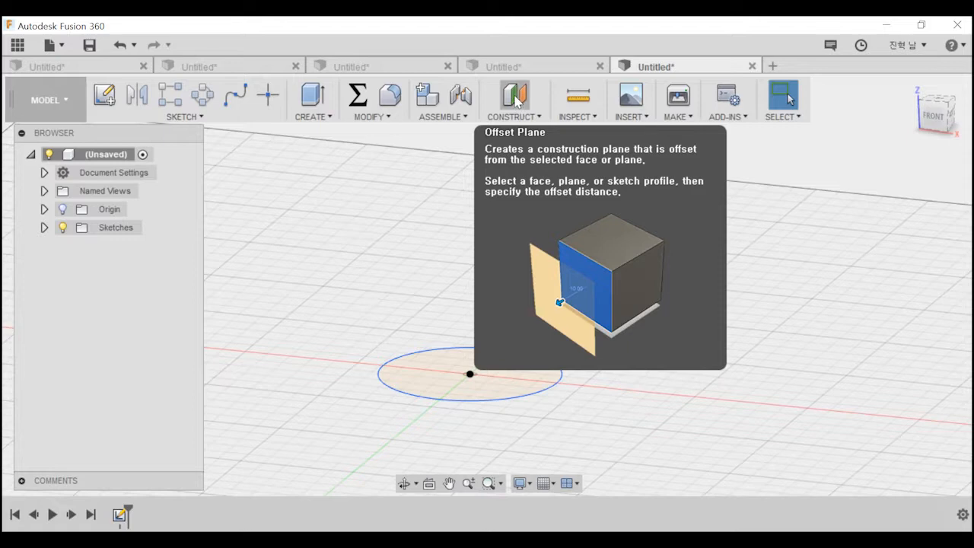
pyautogui.click(514, 117)
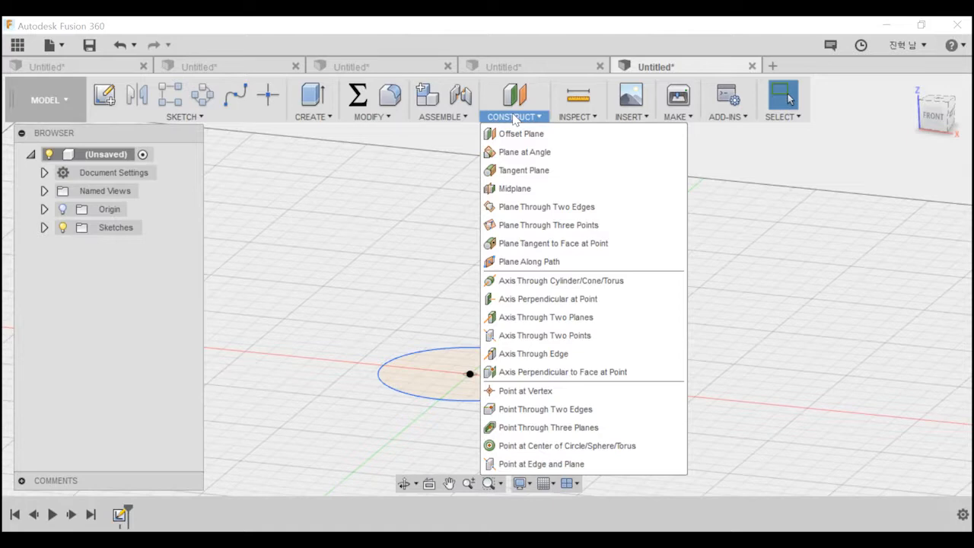
pyautogui.click(520, 134)
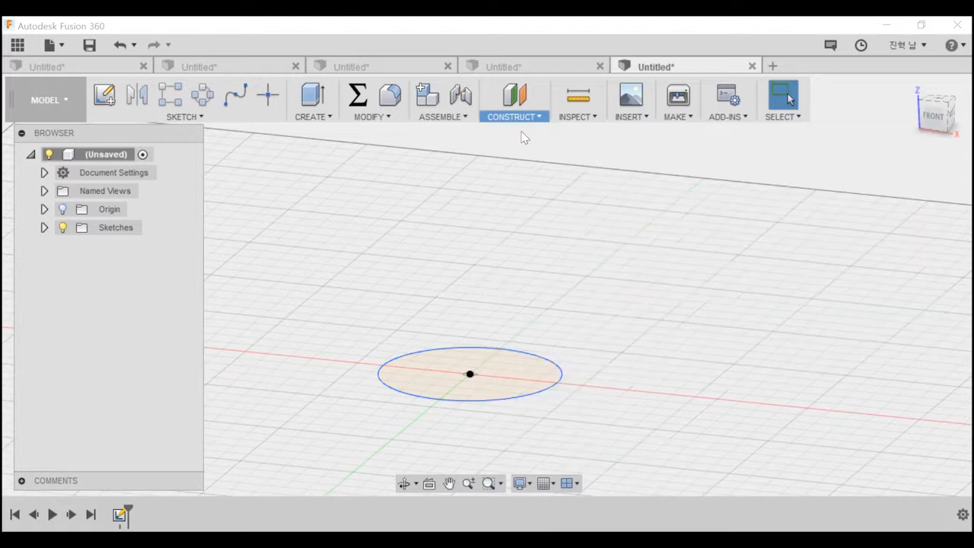
pyautogui.scroll(-5, 479, 372)
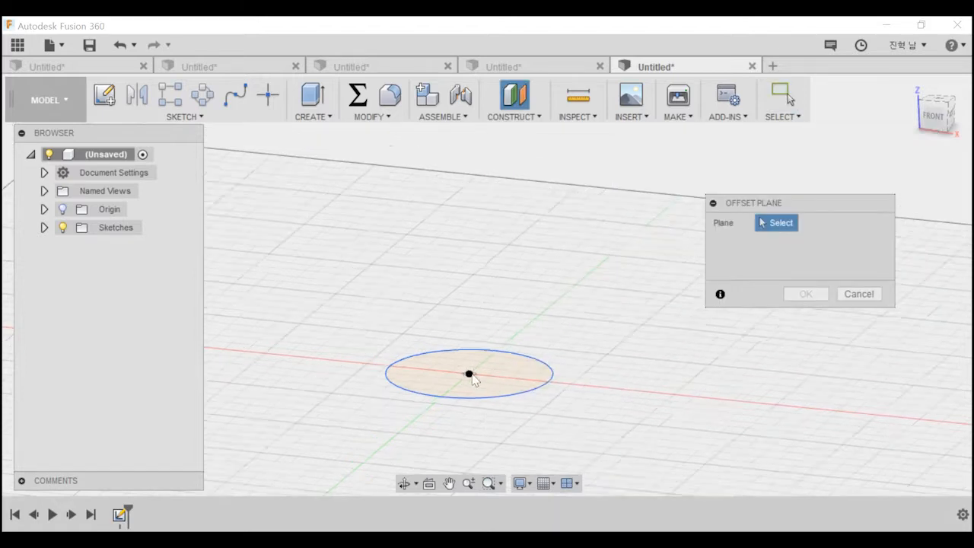
pyautogui.moveTo(461, 357); pyautogui.dragTo(471, 302, button='middle')
pyautogui.click(482, 318)
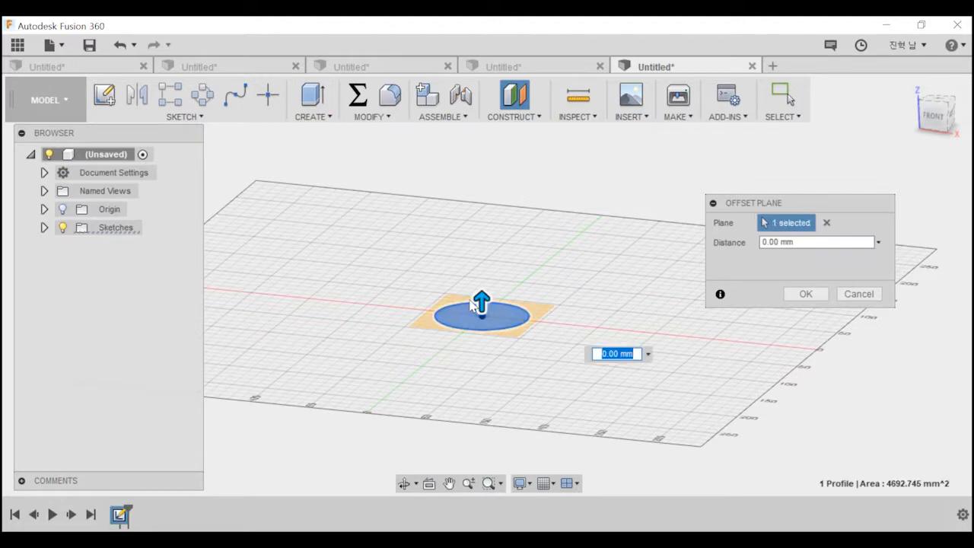
pyautogui.scroll(3, 518, 327)
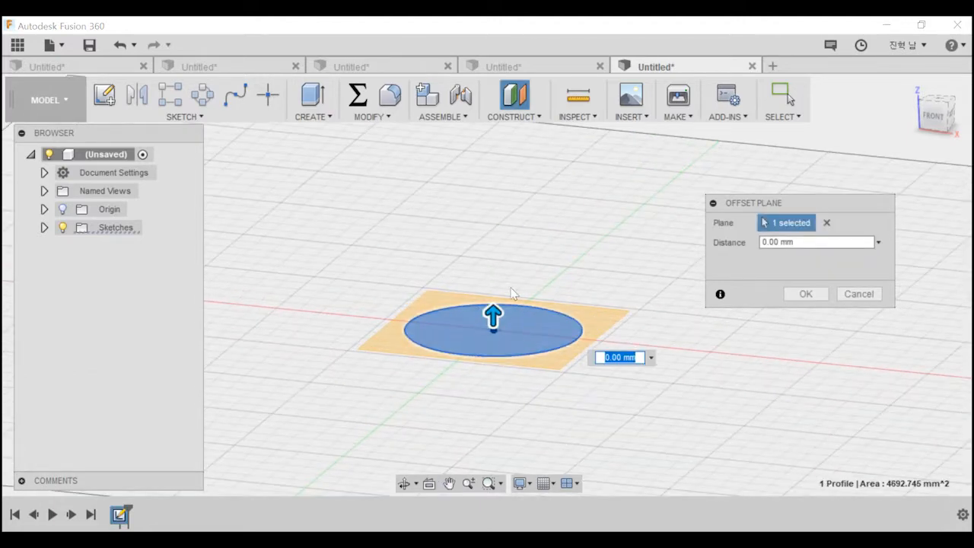
pyautogui.moveTo(493, 316); pyautogui.dragTo(498, 203)
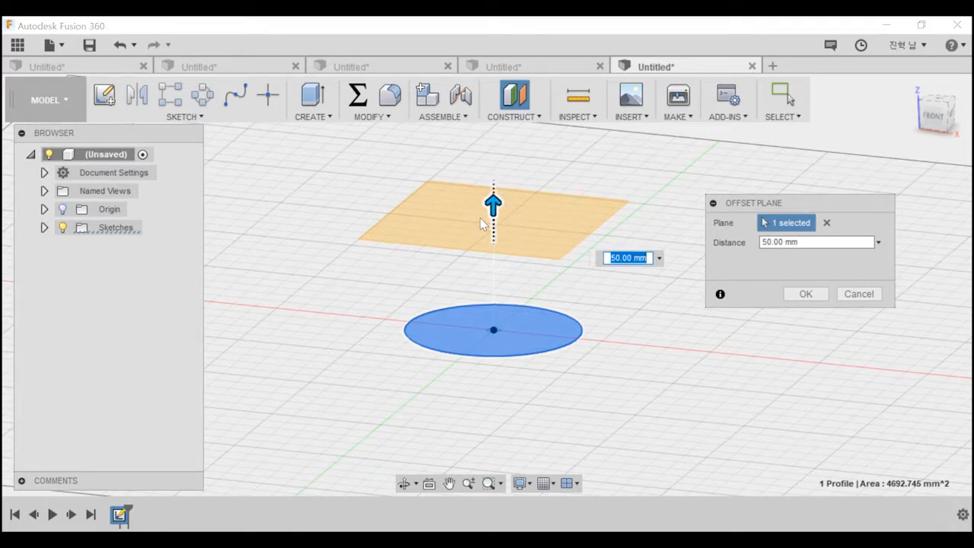
pyautogui.moveTo(493, 204); pyautogui.dragTo(495, 137)
pyautogui.moveTo(495, 137); pyautogui.dragTo(477, 380, button='middle')
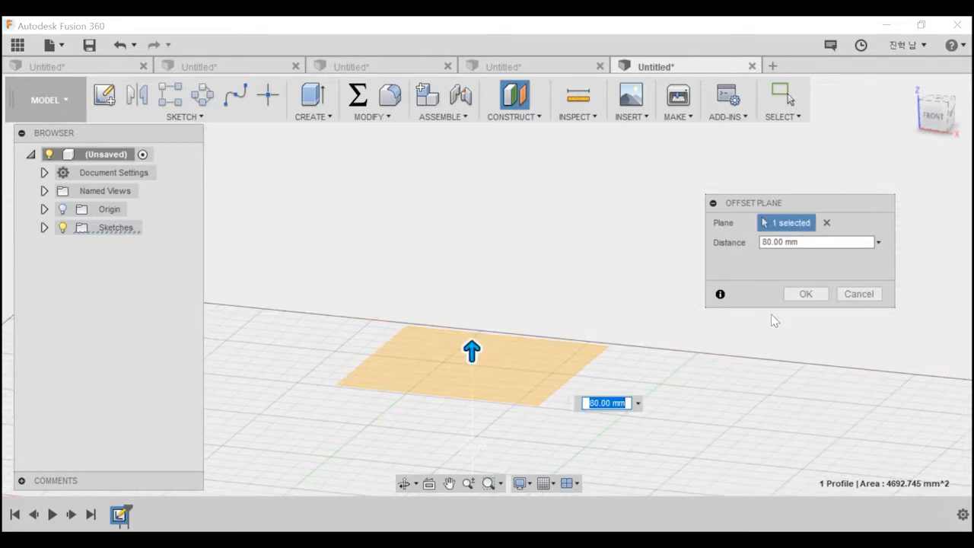
pyautogui.click(802, 296)
# Start a new sketch on the offset plane above the circle and view it from the top.
pyautogui.moveTo(669, 326); pyautogui.dragTo(644, 260, button='middle')
pyautogui.scroll(-2, 645, 260)
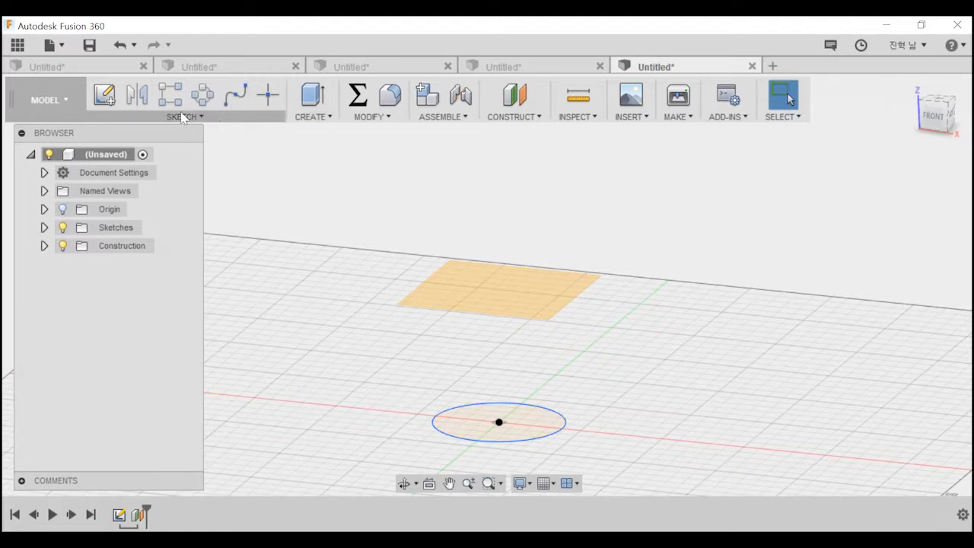
pyautogui.click(104, 95)
pyautogui.click(570, 411)
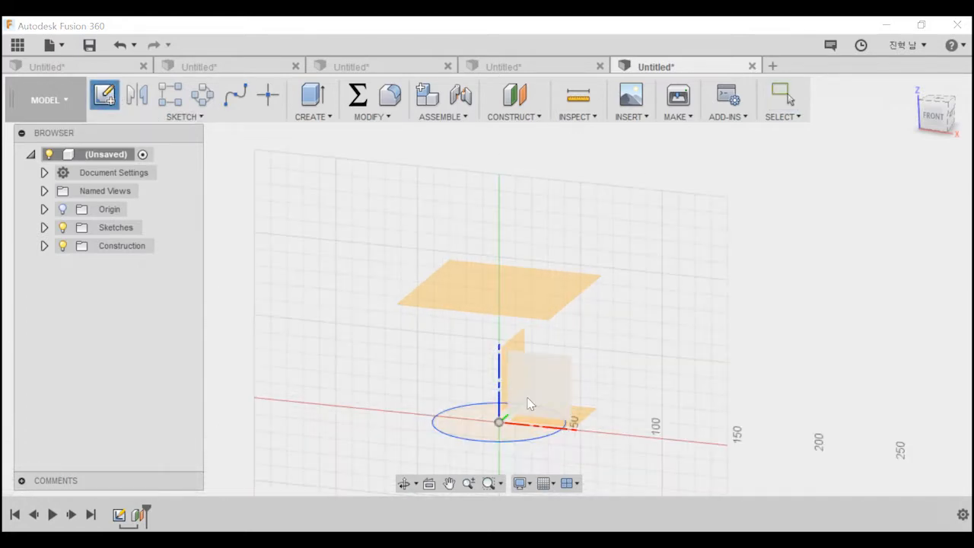
pyautogui.click(510, 290)
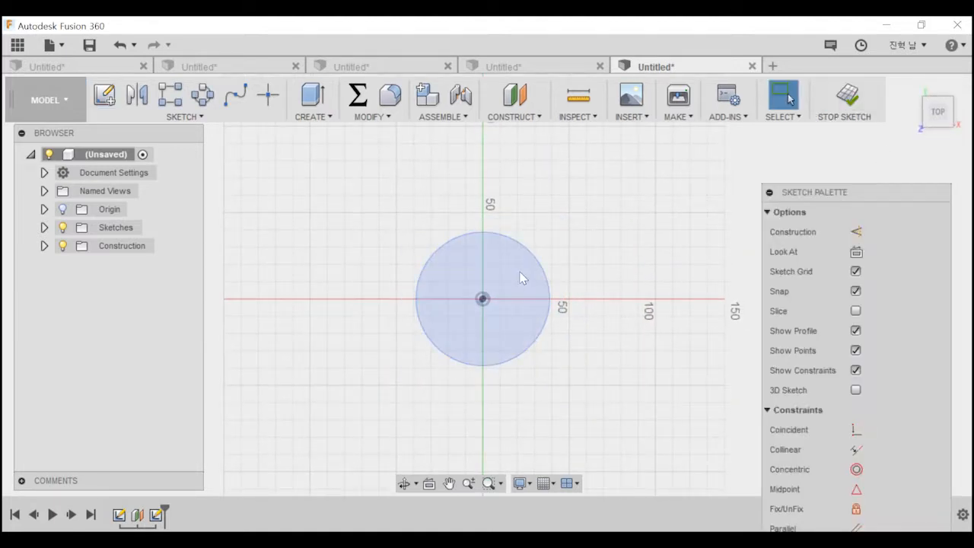
pyautogui.moveTo(570, 383)
pyautogui.keyDown('shift'); pyautogui.mouseDown(button='middle')
pyautogui.moveTo(555, 322)
pyautogui.moveTo(557, 264)
pyautogui.mouseUp(button='middle'); pyautogui.keyUp('shift')
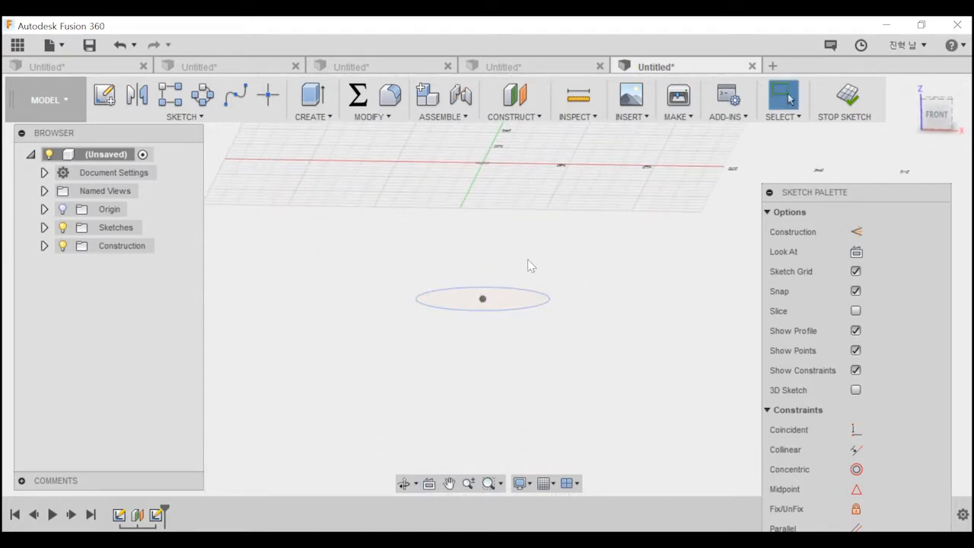
pyautogui.moveTo(568, 205); pyautogui.dragTo(537, 287, button='middle')
pyautogui.moveTo(938, 110); pyautogui.dragTo(938, 125)
pyautogui.click(940, 100)
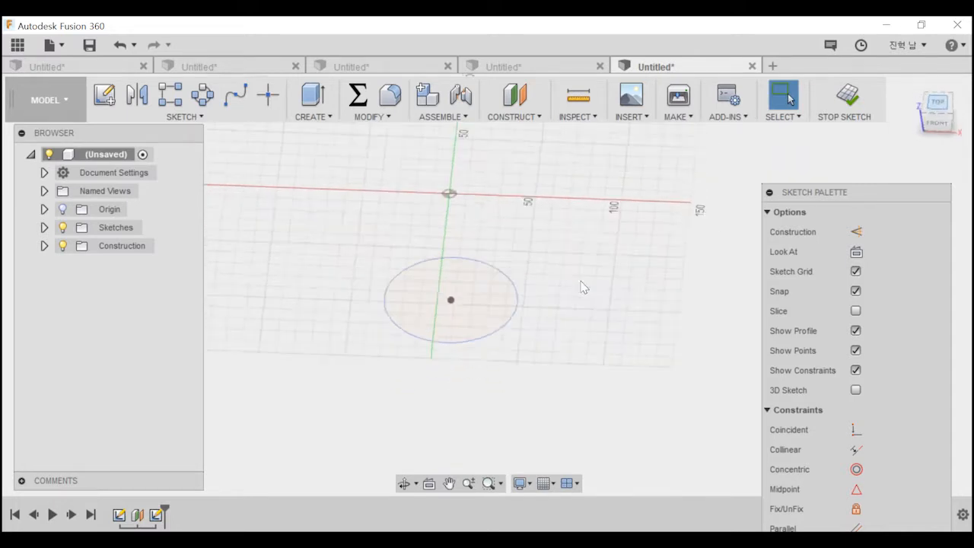
# Expand the sketch and construction folders, and hide Sketch1 temporarily before showing its circle again.
pyautogui.click(43, 228)
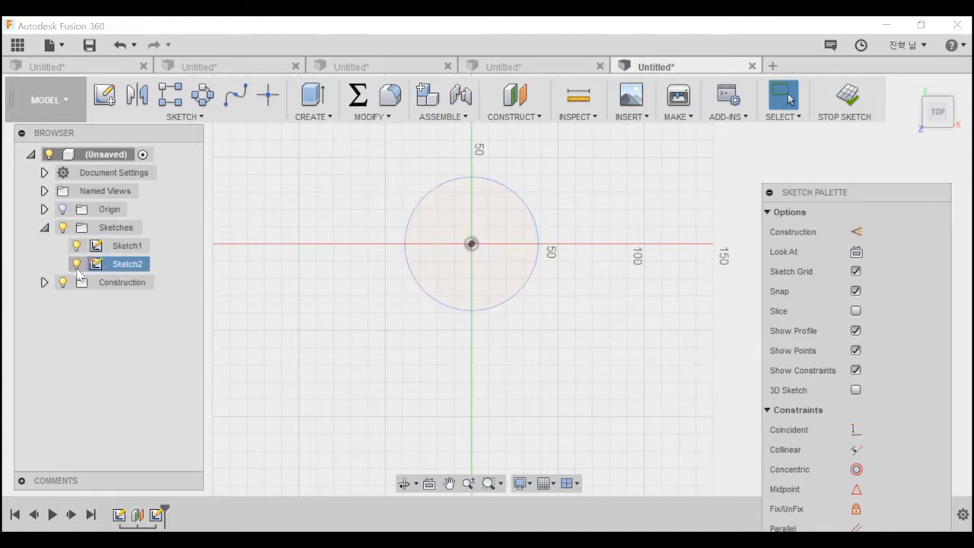
pyautogui.click(44, 282)
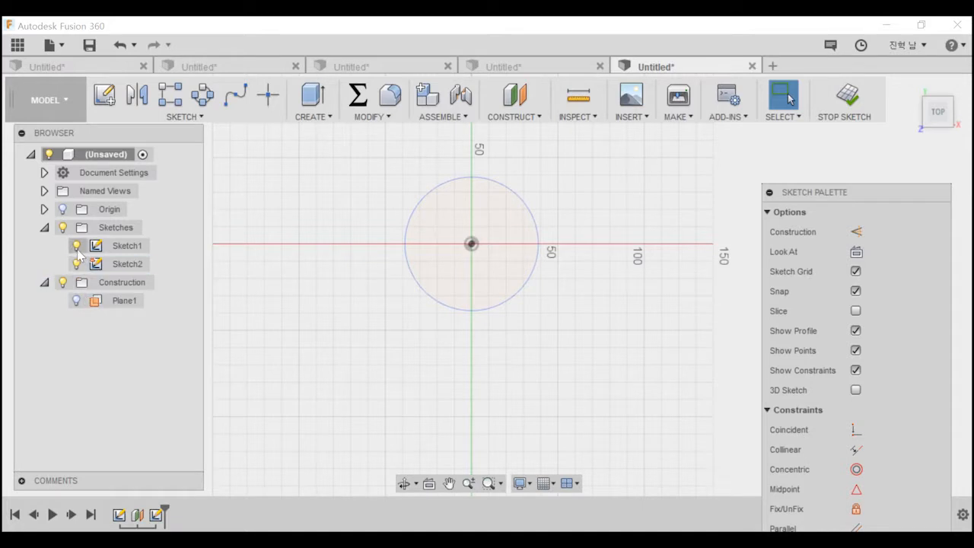
pyautogui.click(76, 246)
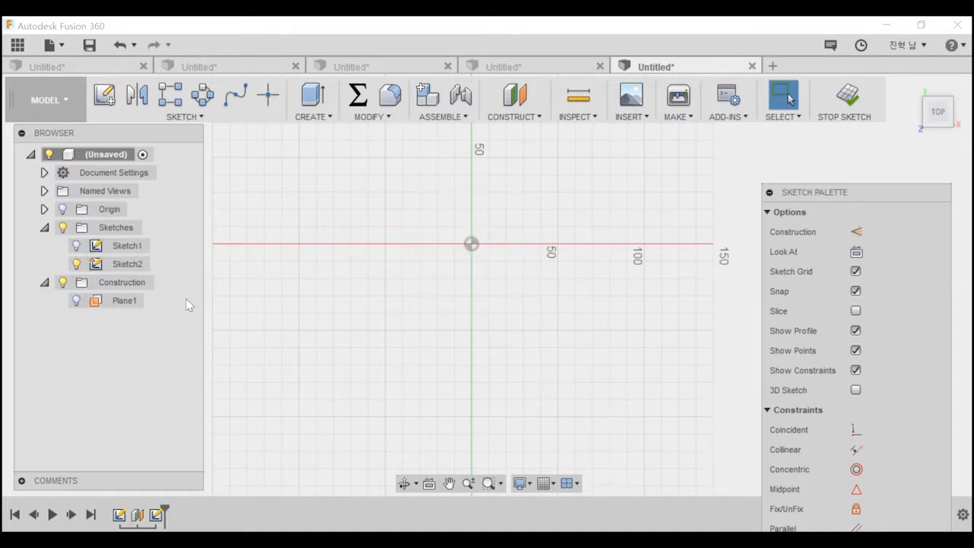
pyautogui.click(76, 251)
pyautogui.click(378, 289)
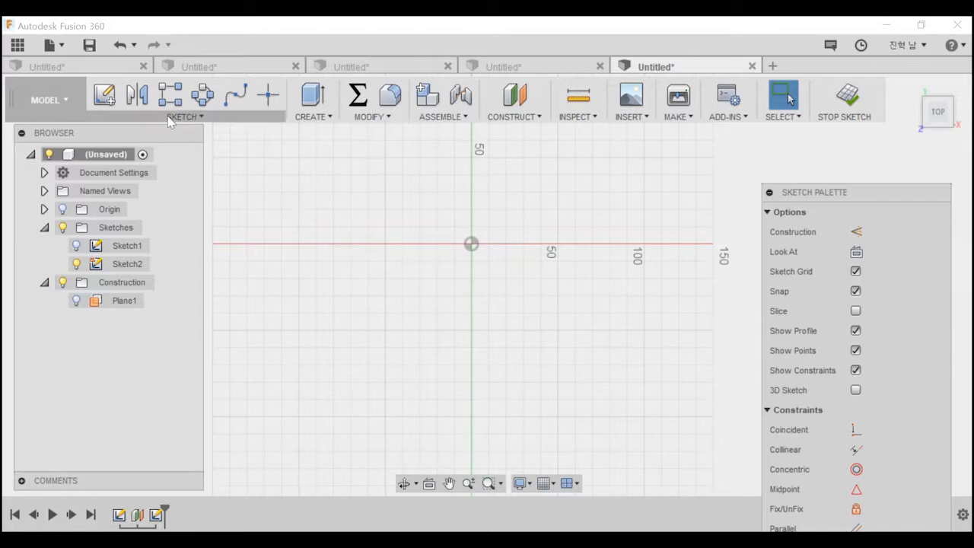
pyautogui.click(76, 246)
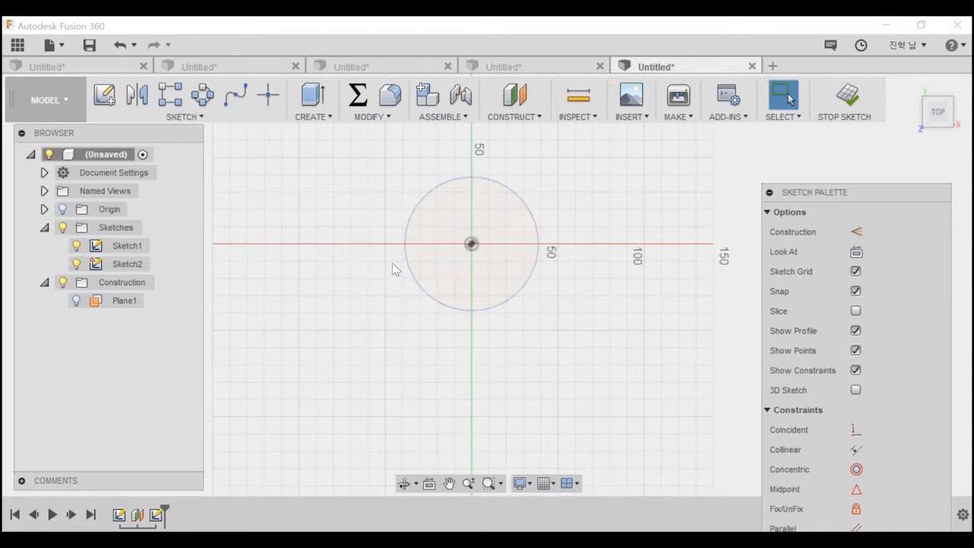
# Sketch a center rectangle about 108 by 111 mm on the offset plane, centred on the origin above the circle.
pyautogui.click(145, 116)
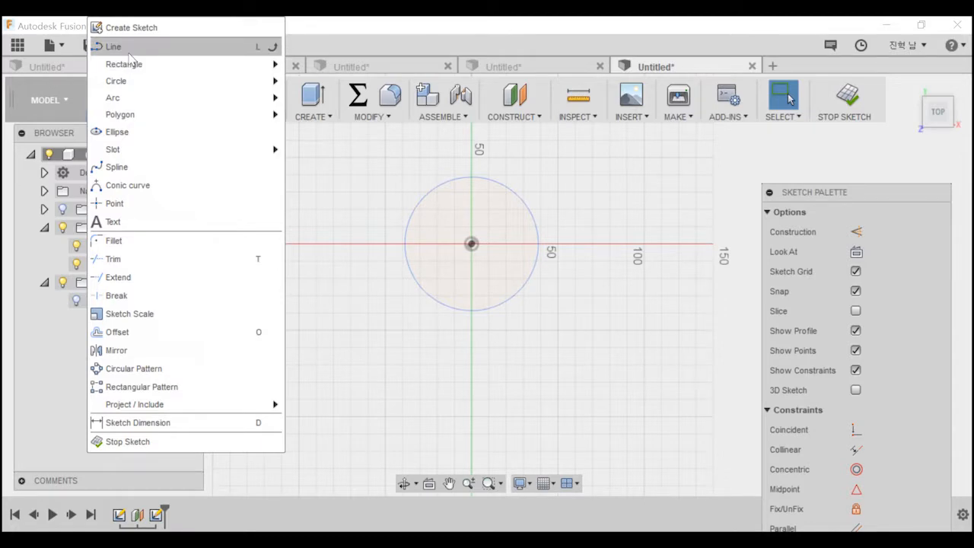
pyautogui.moveTo(137, 67)
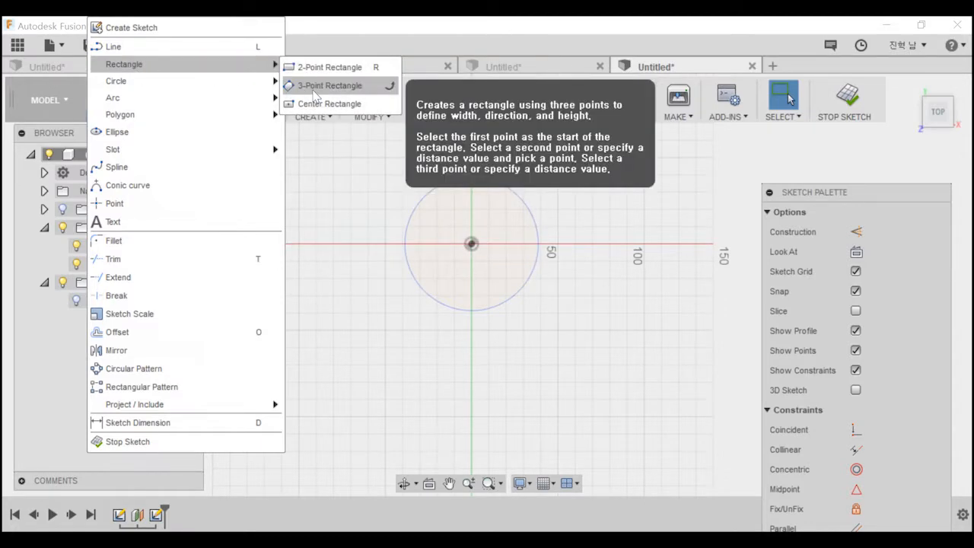
pyautogui.click(320, 103)
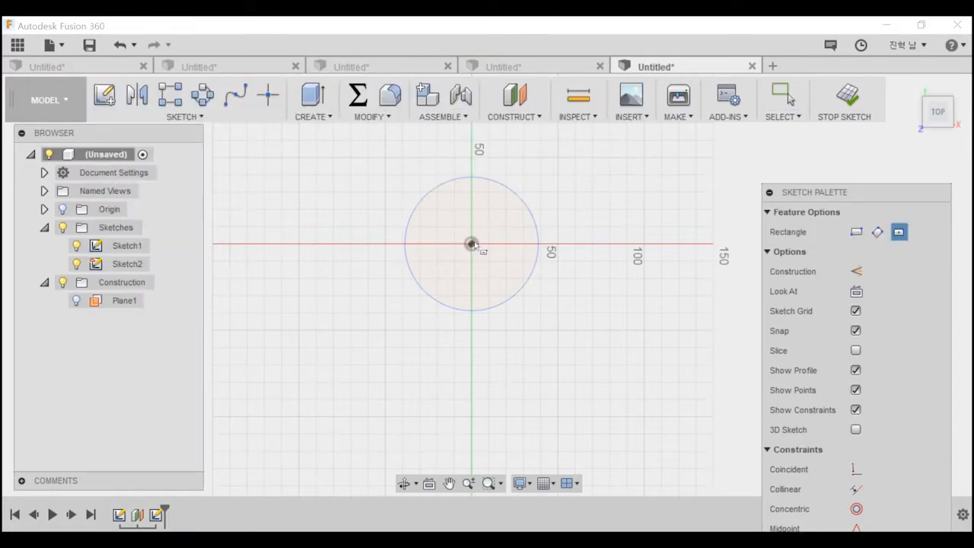
pyautogui.click(472, 244)
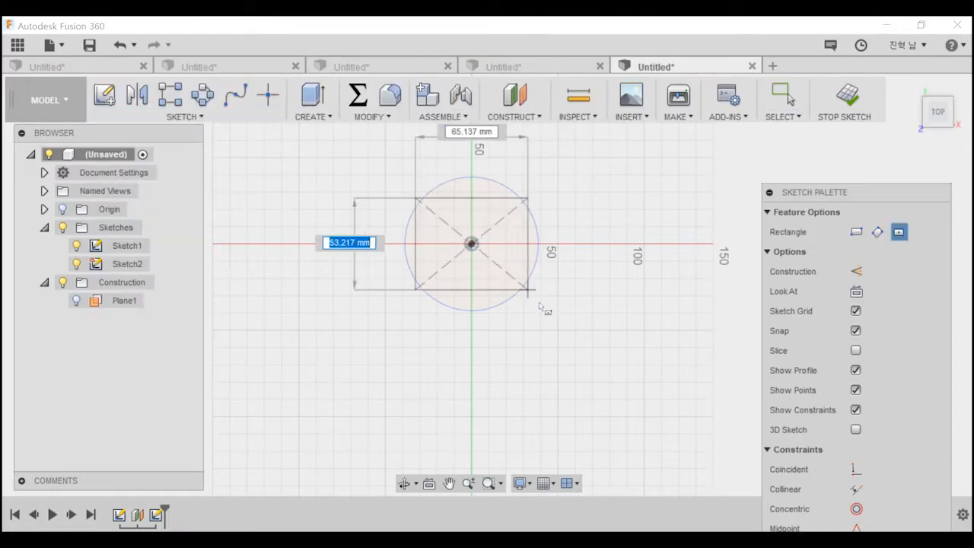
pyautogui.click(564, 340)
pyautogui.moveTo(566, 337)
pyautogui.keyDown('shift'); pyautogui.mouseDown(button='middle')
pyautogui.moveTo(547, 276)
pyautogui.moveTo(548, 211)
pyautogui.moveTo(431, 387)
pyautogui.mouseUp(button='middle'); pyautogui.keyUp('shift')
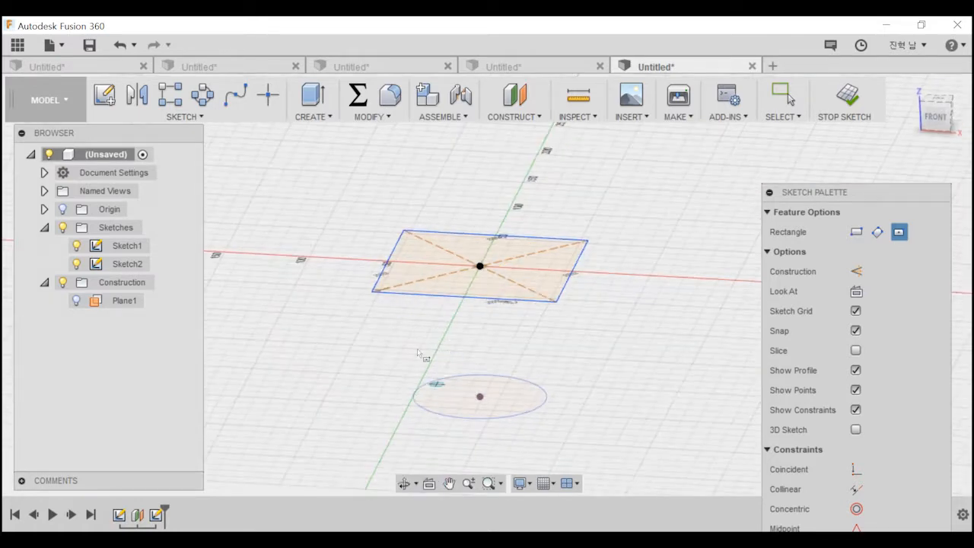
# Loft the rectangle on the offset plane to the circle below it as a new body.
pyautogui.click(322, 116)
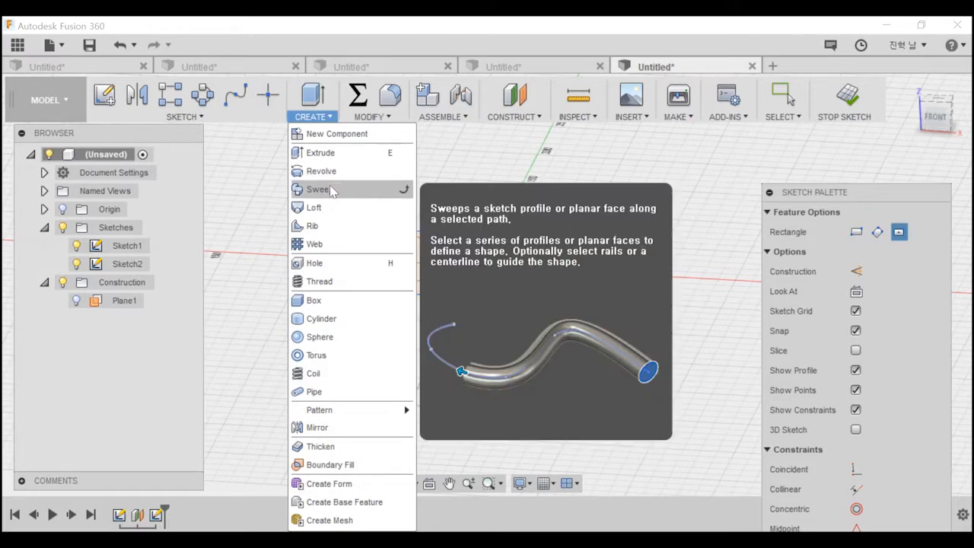
pyautogui.click(329, 209)
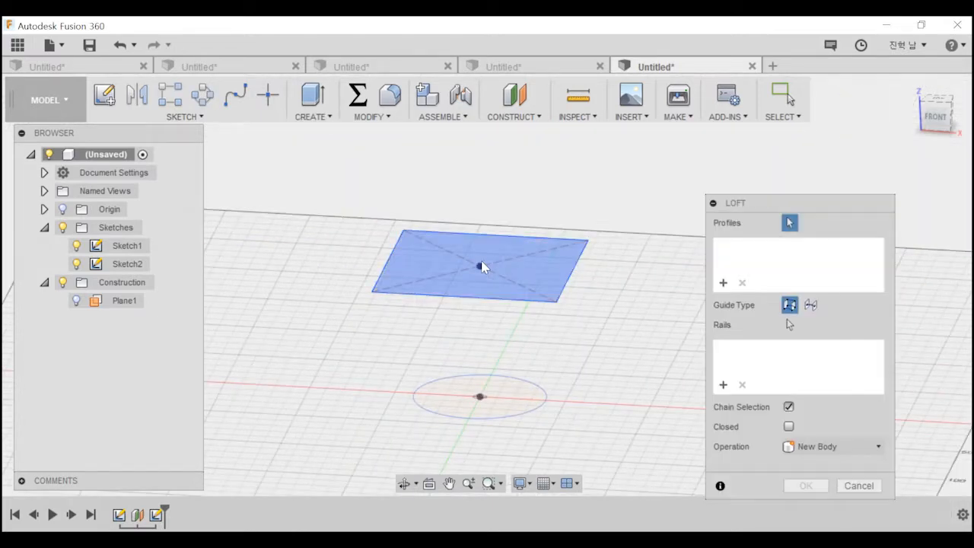
pyautogui.click(467, 251)
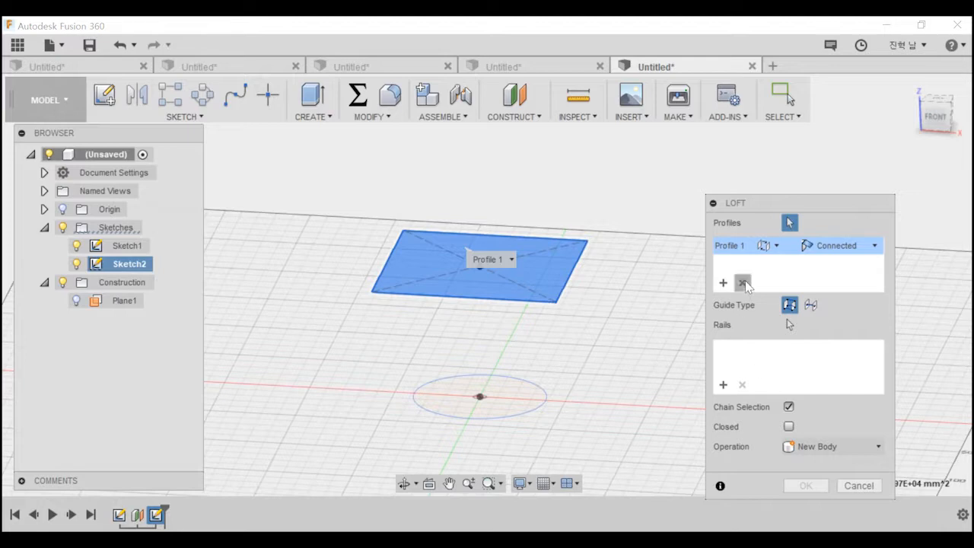
pyautogui.click(445, 397)
pyautogui.keyDown('shift'); pyautogui.moveTo(519, 344); pyautogui.dragTo(525, 364, button='middle'); pyautogui.keyUp('shift')
pyautogui.moveTo(567, 322); pyautogui.dragTo(421, 227)
pyautogui.keyDown('shift'); pyautogui.moveTo(437, 280); pyautogui.dragTo(417, 314, button='middle'); pyautogui.keyUp('shift')
pyautogui.moveTo(457, 283); pyautogui.dragTo(501, 288)
pyautogui.keyDown('shift'); pyautogui.moveTo(545, 291); pyautogui.dragTo(459, 333, button='middle'); pyautogui.keyUp('shift')
pyautogui.moveTo(393, 309); pyautogui.dragTo(495, 328)
pyautogui.keyDown('shift'); pyautogui.moveTo(496, 328); pyautogui.dragTo(640, 368, button='middle'); pyautogui.keyUp('shift')
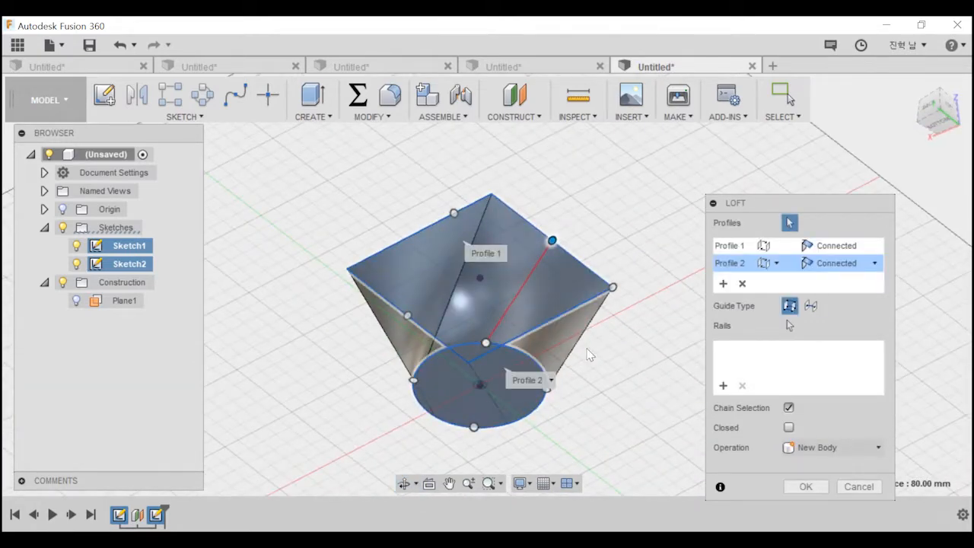
pyautogui.click(806, 486)
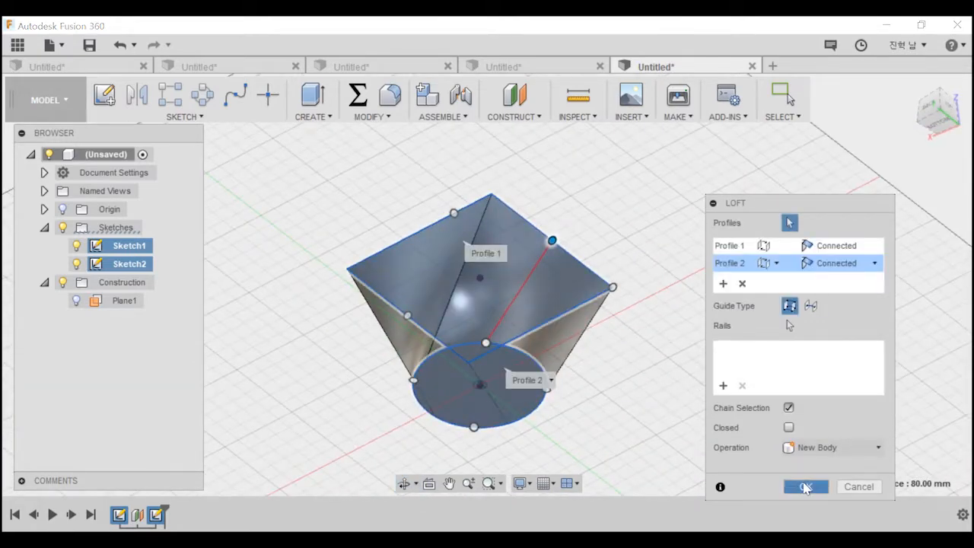
# Start a new sketch on the rectangular top face of the lofted body.
pyautogui.keyDown('shift'); pyautogui.moveTo(630, 285); pyautogui.dragTo(473, 344, button='middle'); pyautogui.keyUp('shift')
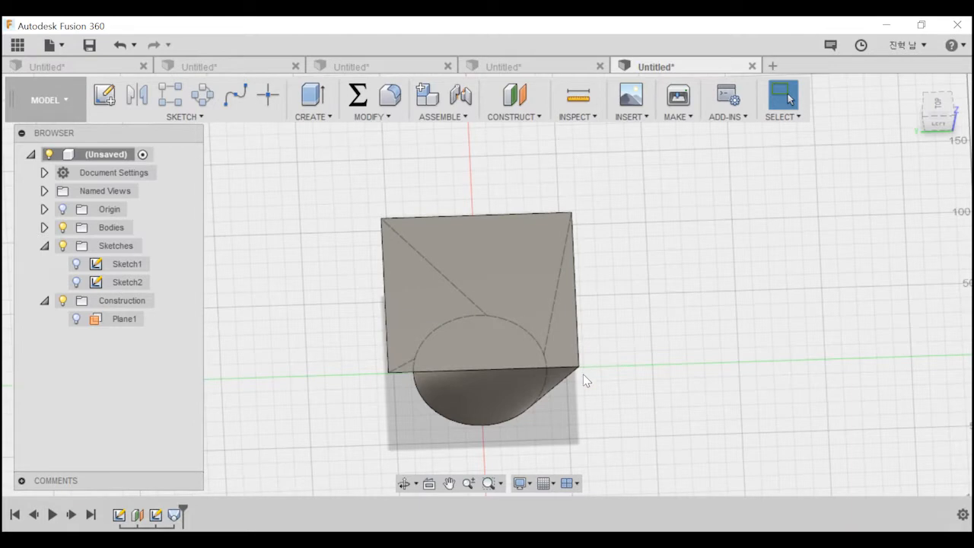
pyautogui.keyDown('shift'); pyautogui.moveTo(584, 368); pyautogui.dragTo(487, 305, button='middle'); pyautogui.keyUp('shift')
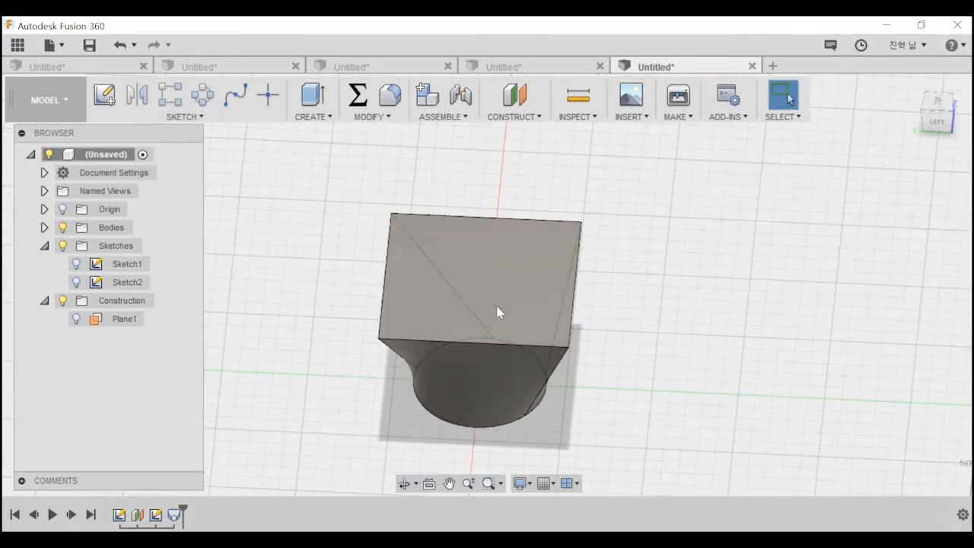
pyautogui.click(104, 94)
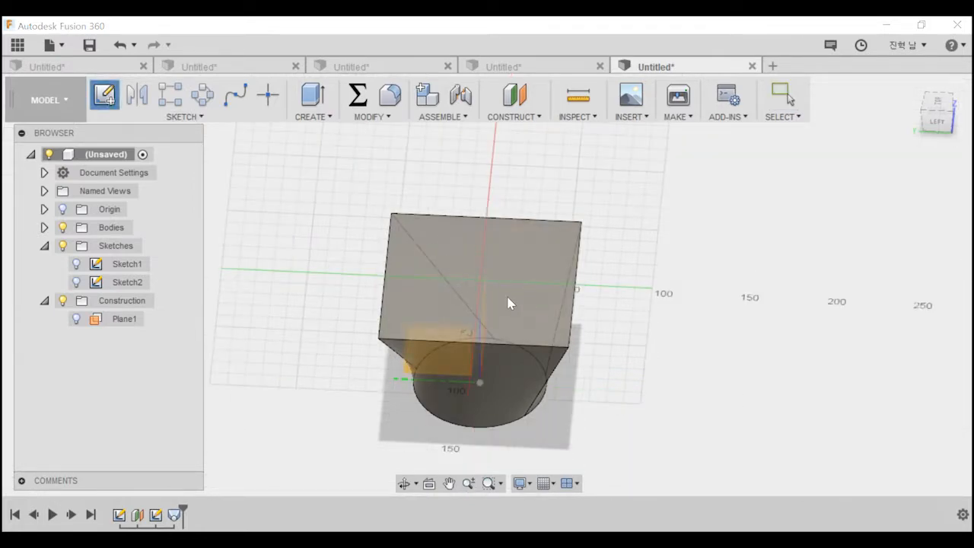
pyautogui.click(641, 294)
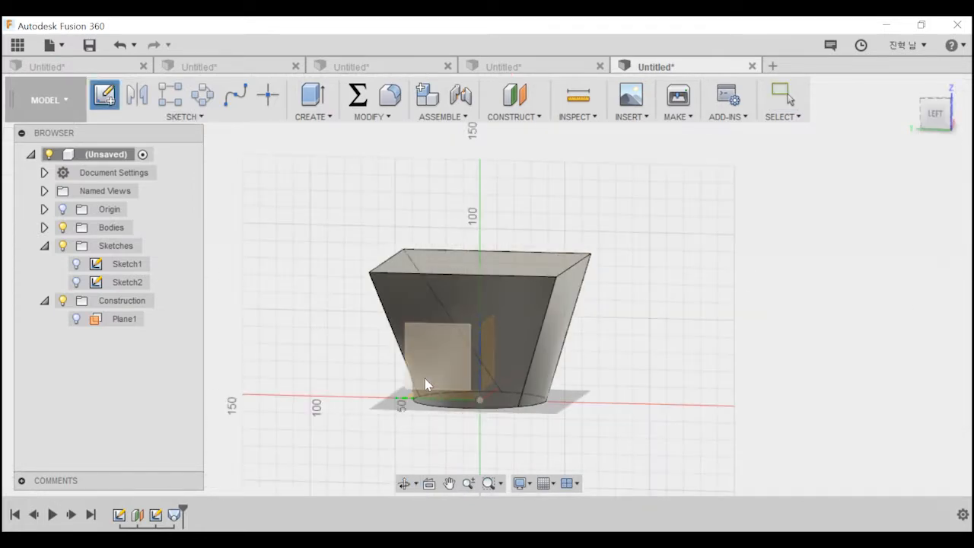
pyautogui.keyDown('shift'); pyautogui.moveTo(498, 366); pyautogui.dragTo(529, 266, button='middle'); pyautogui.keyUp('shift')
pyautogui.click(522, 266)
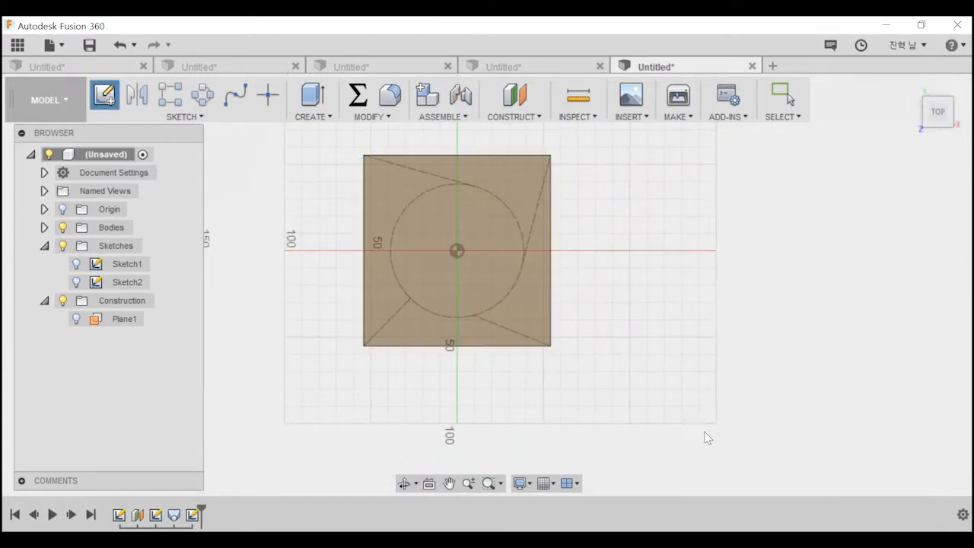
# Sketch a center rectangle about 80 mm square on the loft's top face, centred on the origin.
pyautogui.moveTo(463, 278)
pyautogui.keyDown('shift'); pyautogui.mouseDown(button='middle')
pyautogui.moveTo(480, 249)
pyautogui.moveTo(447, 239)
pyautogui.moveTo(397, 256)
pyautogui.moveTo(449, 327)
pyautogui.mouseUp(button='middle'); pyautogui.keyUp('shift')
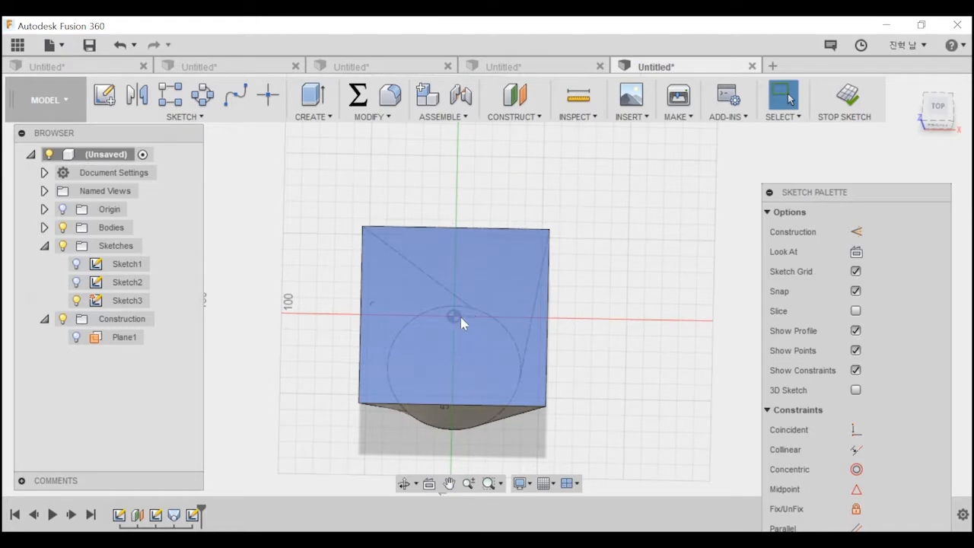
pyautogui.press('r')
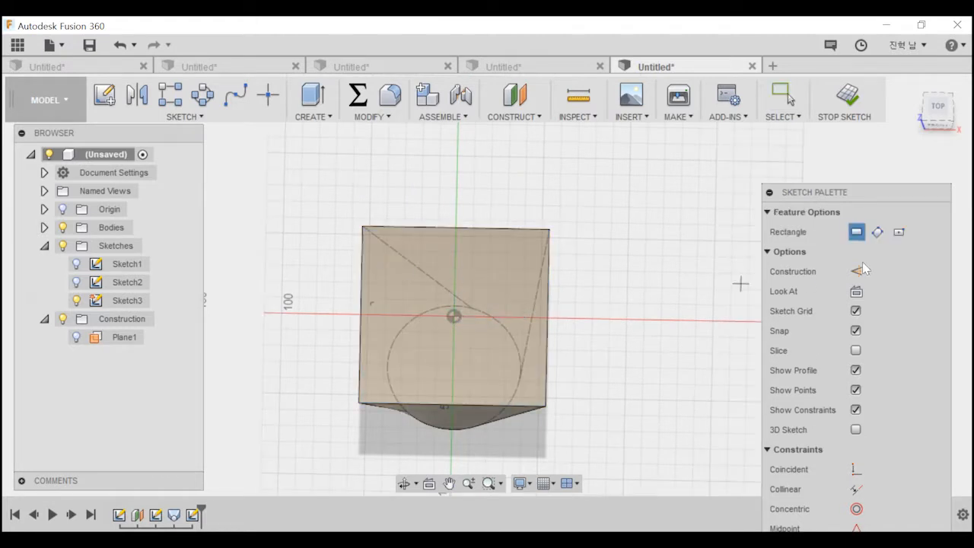
pyautogui.click(899, 233)
pyautogui.click(454, 316)
pyautogui.click(522, 380)
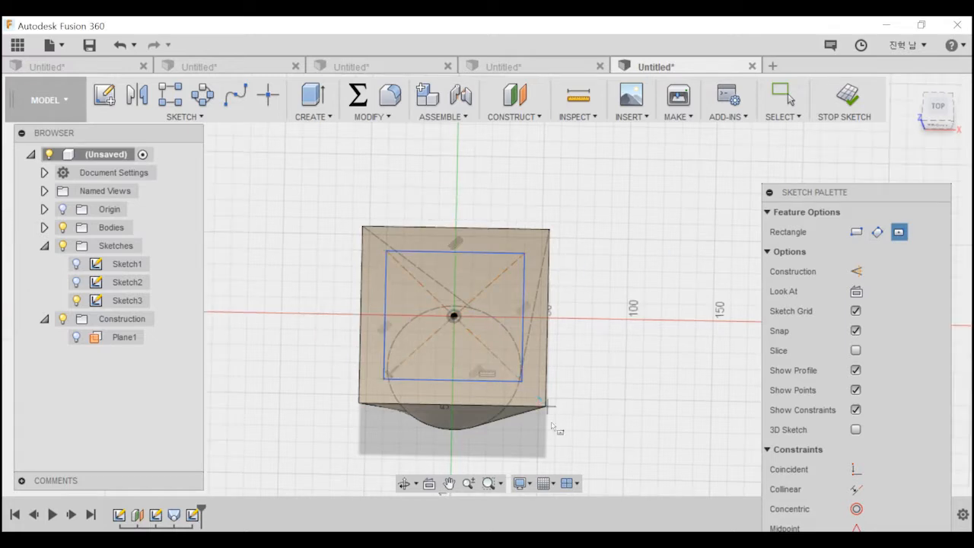
# Extrude the inner rectangle down into the lofted body as a tapered cut that hollows it into a cup.
pyautogui.press('e')
pyautogui.click(476, 269)
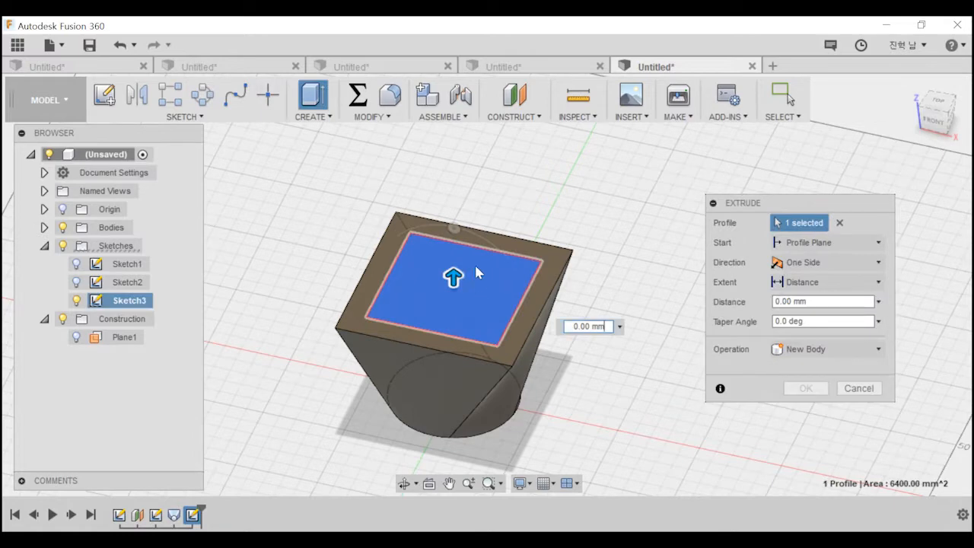
pyautogui.moveTo(441, 270); pyautogui.dragTo(454, 357)
pyautogui.keyDown('shift'); pyautogui.moveTo(462, 309); pyautogui.dragTo(487, 408, button='middle'); pyautogui.keyUp('shift')
pyautogui.moveTo(457, 420); pyautogui.dragTo(427, 409)
pyautogui.moveTo(458, 358); pyautogui.dragTo(459, 396)
pyautogui.click(808, 411)
pyautogui.keyDown('shift'); pyautogui.moveTo(532, 263); pyautogui.dragTo(577, 289, button='middle'); pyautogui.keyUp('shift')
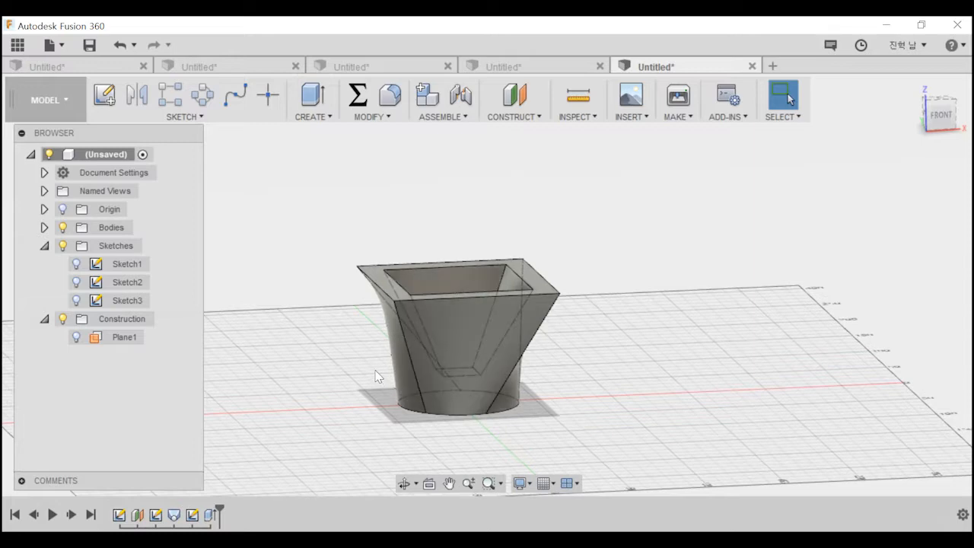
pyautogui.click(201, 117)
pyautogui.click(308, 116)
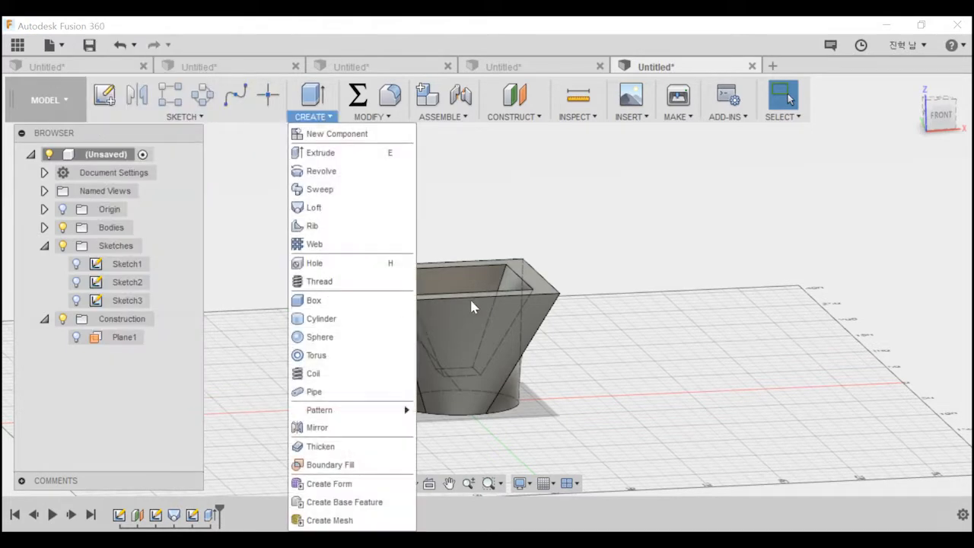
pyautogui.click(573, 360)
pyautogui.moveTo(586, 399); pyautogui.dragTo(567, 320, button='middle')
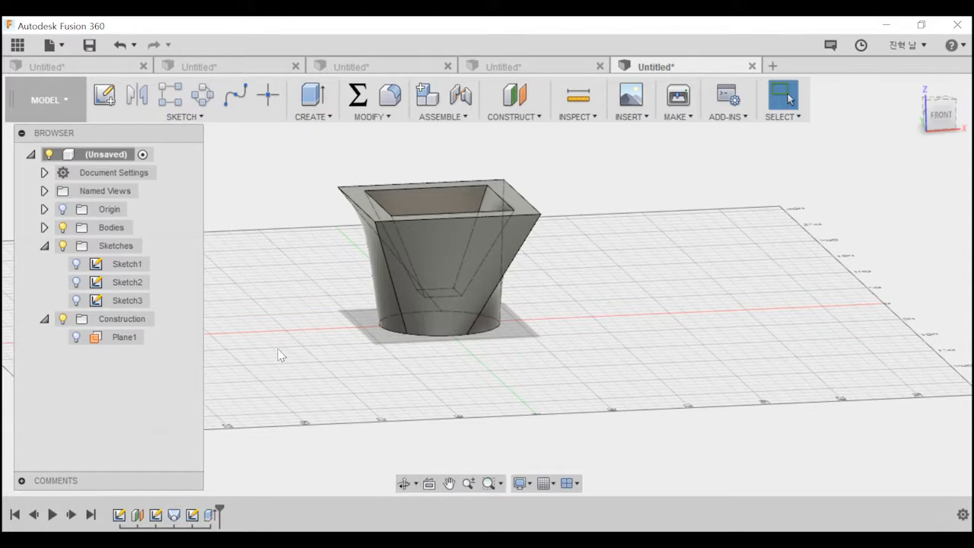
# Create a box about 68 by 75 mm on the vertical front plane below the loft's circular base, 70 mm high, as a new body.
pyautogui.click(310, 119)
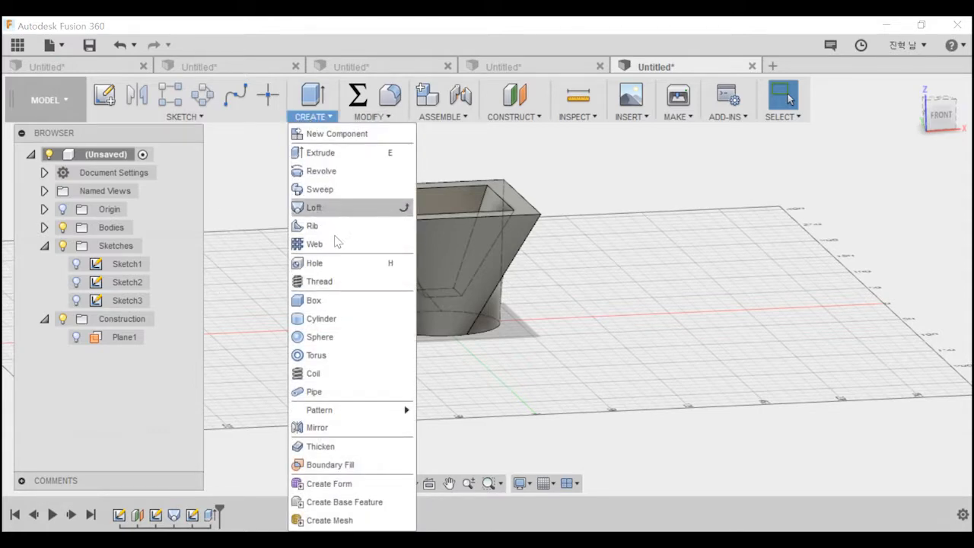
pyautogui.moveTo(339, 236)
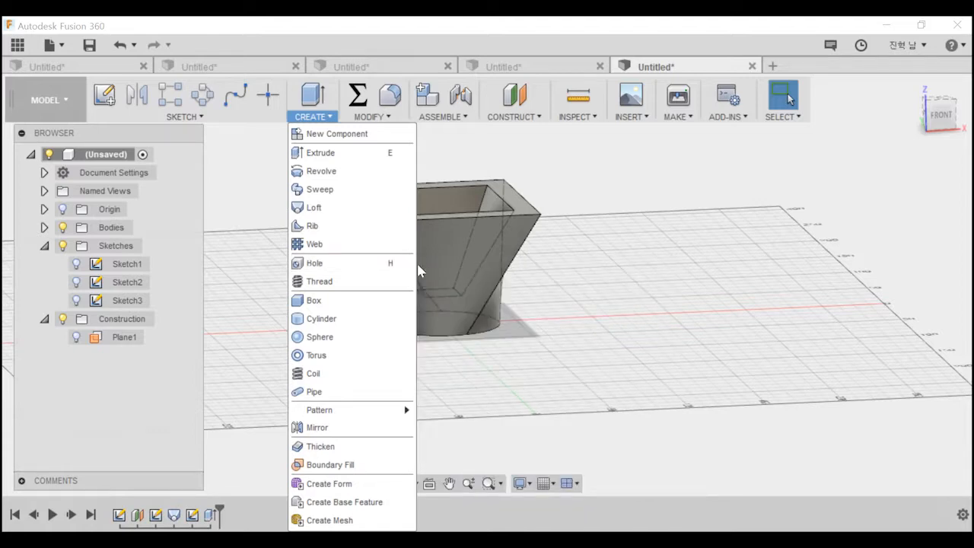
pyautogui.click(340, 301)
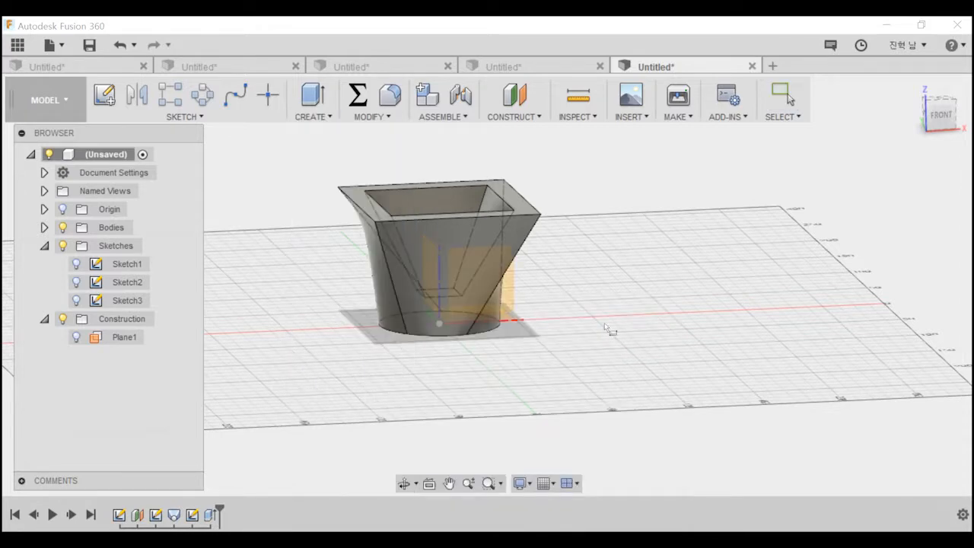
pyautogui.click(650, 287)
pyautogui.click(597, 226)
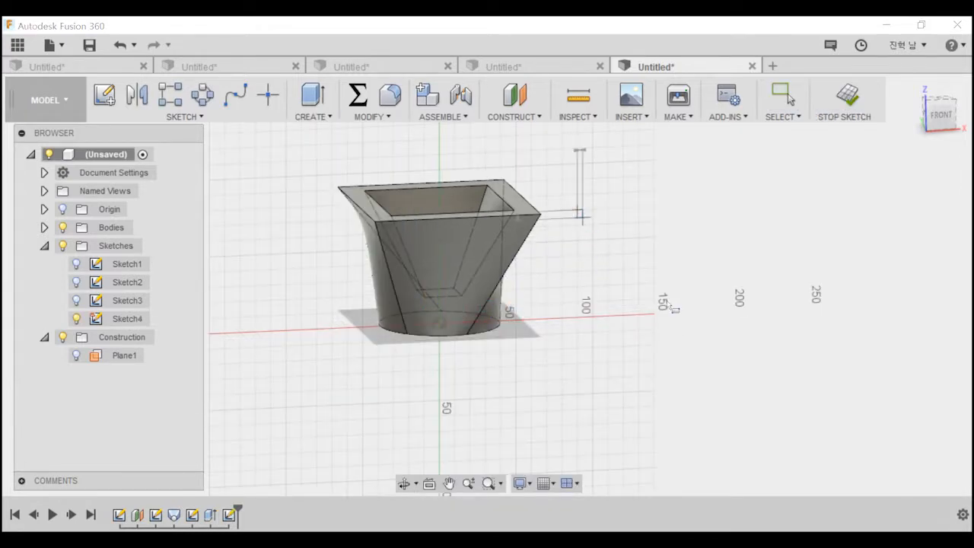
pyautogui.click(704, 335)
pyautogui.keyDown('shift'); pyautogui.moveTo(693, 398); pyautogui.dragTo(631, 315, button='middle'); pyautogui.keyUp('shift')
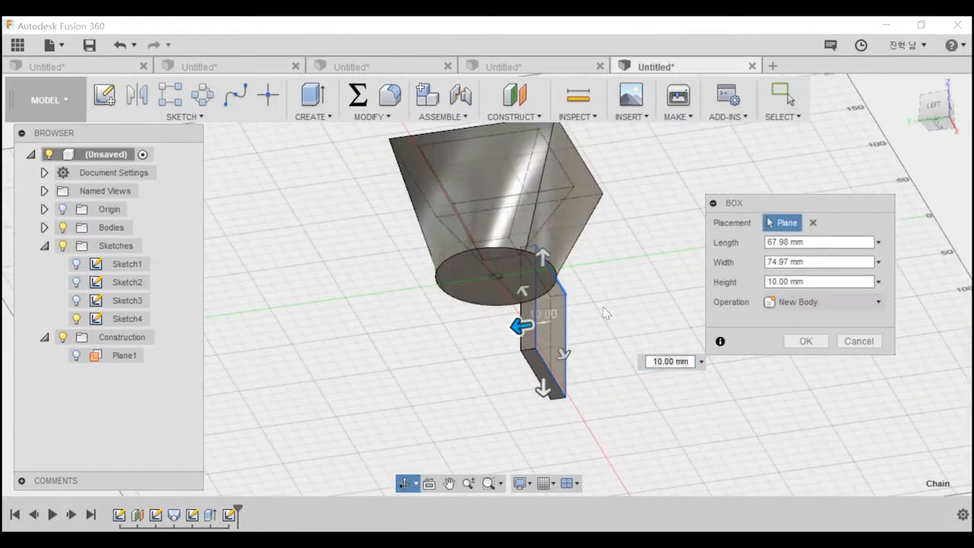
pyautogui.moveTo(519, 326); pyautogui.dragTo(429, 339)
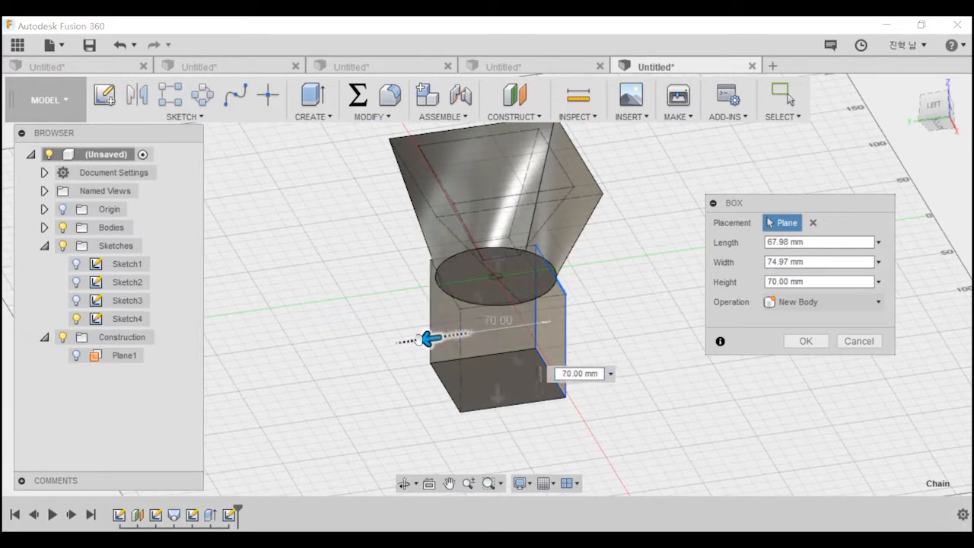
pyautogui.click(805, 341)
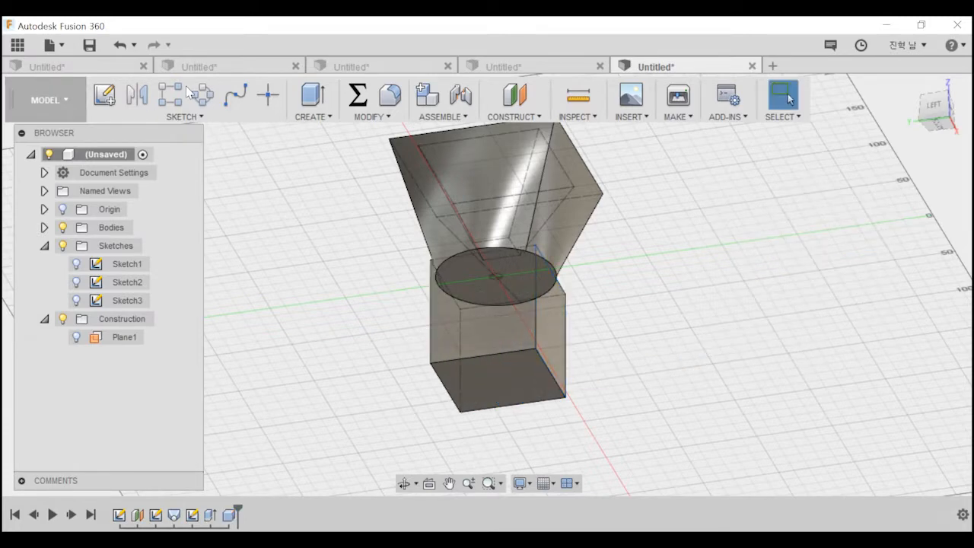
# Create a form to enter the Sculpt environment and dismiss its introductory message.
pyautogui.click(312, 103)
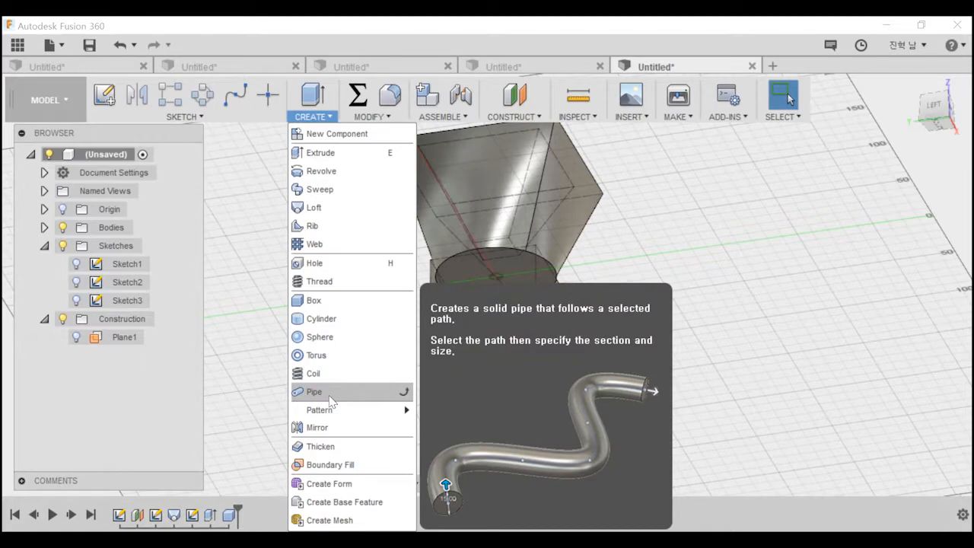
pyautogui.moveTo(333, 411)
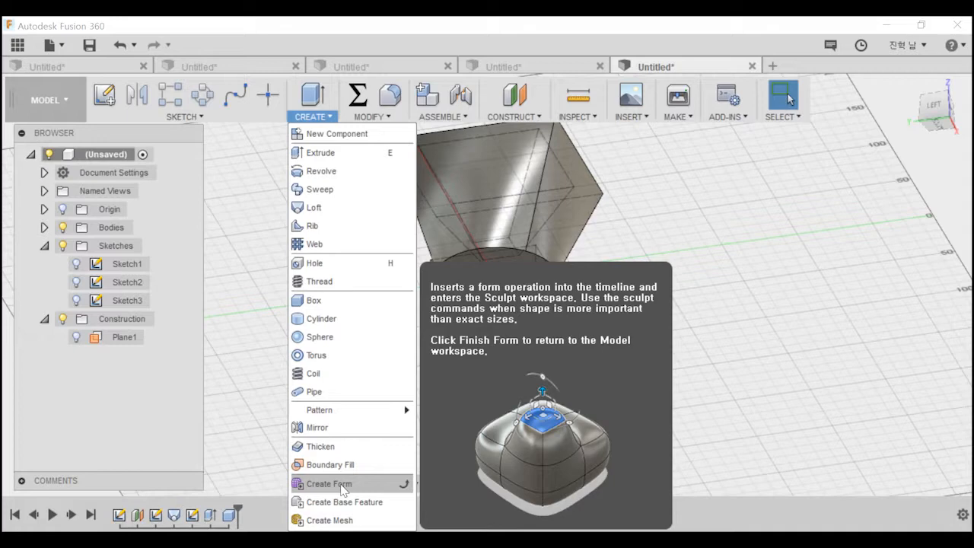
pyautogui.click(335, 485)
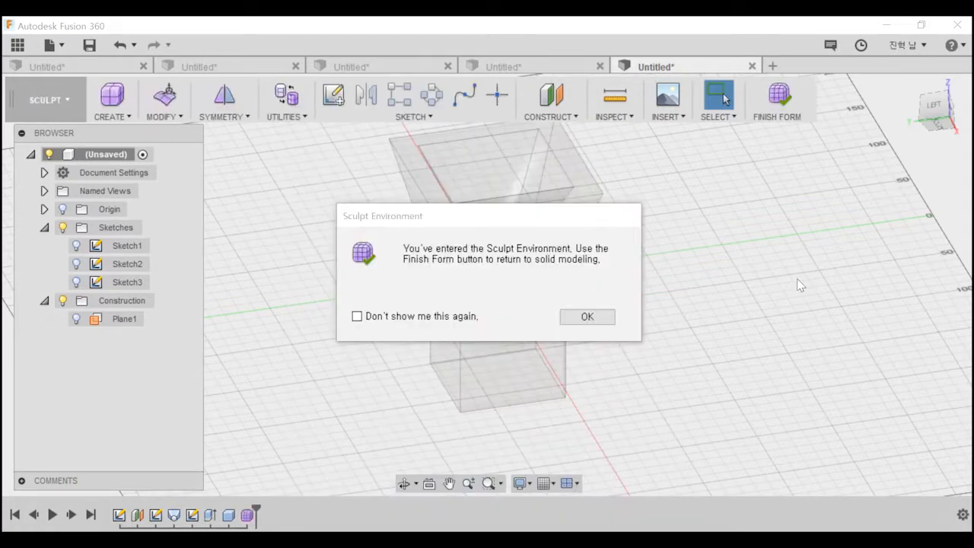
pyautogui.click(590, 313)
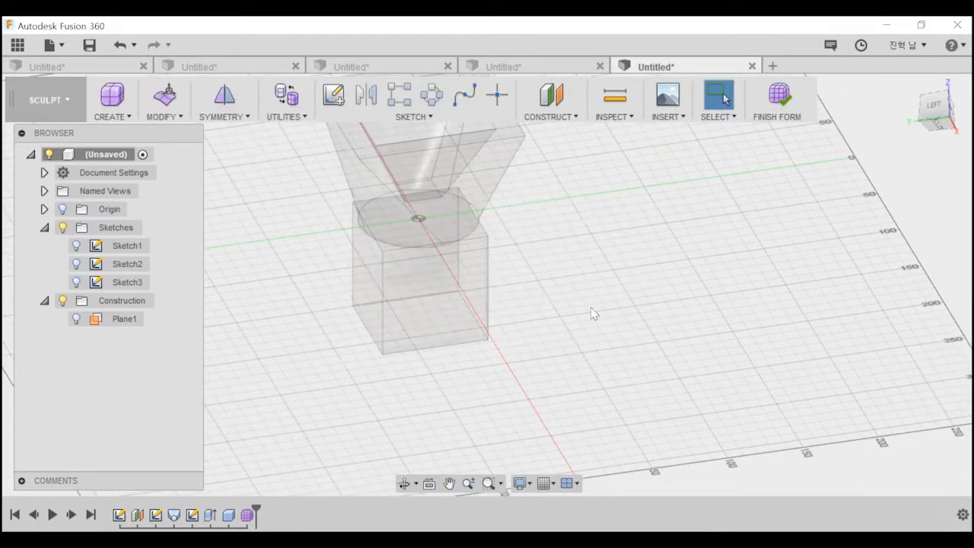
# Create a T-spline box form 120 by 140 mm and 60 mm high beside the solid bodies, as a new body.
pyautogui.click(122, 95)
pyautogui.click(378, 179)
pyautogui.moveTo(487, 298); pyautogui.dragTo(537, 312, button='middle')
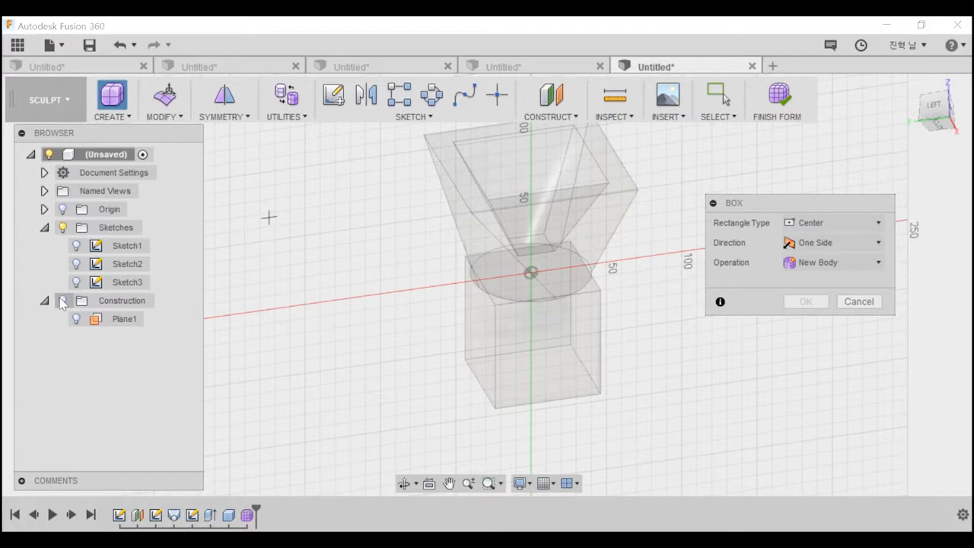
pyautogui.click(319, 206)
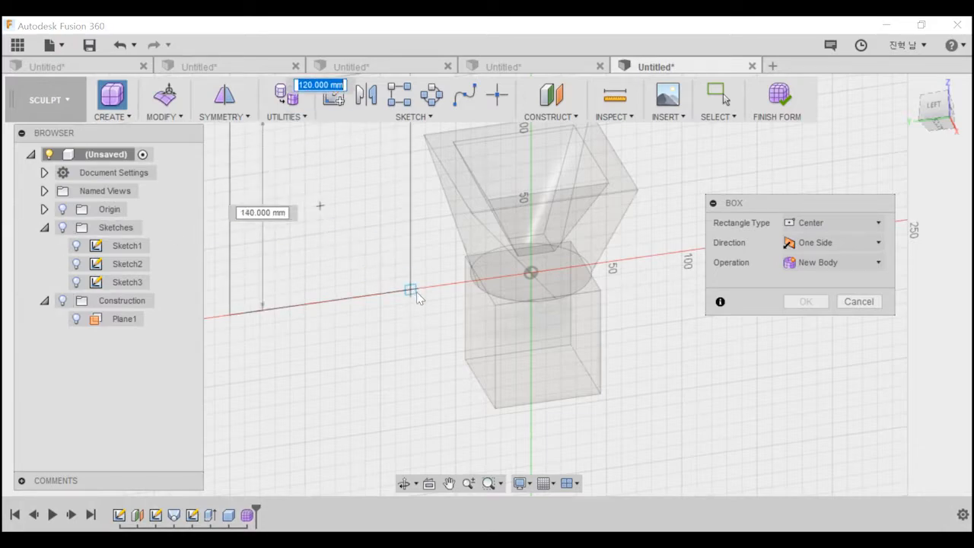
pyautogui.click(416, 292)
pyautogui.moveTo(315, 233); pyautogui.dragTo(459, 302, button='middle')
pyautogui.moveTo(459, 302)
pyautogui.keyDown('shift'); pyautogui.mouseDown(button='middle')
pyautogui.moveTo(494, 251)
pyautogui.moveTo(478, 305)
pyautogui.moveTo(491, 229)
pyautogui.moveTo(480, 318)
pyautogui.mouseUp(button='middle'); pyautogui.keyUp('shift')
pyautogui.click(812, 421)
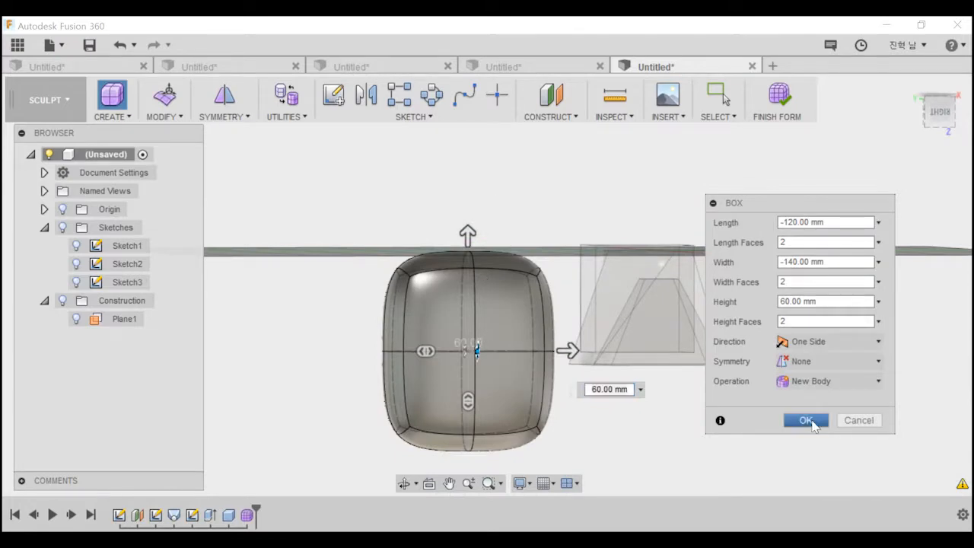
# Try to reshape the box form by pulling one of its upper corner faces outward and sideways with Edit Form.
pyautogui.click(504, 320)
pyautogui.keyDown('shift'); pyautogui.moveTo(504, 320); pyautogui.dragTo(480, 270, button='middle'); pyautogui.keyUp('shift')
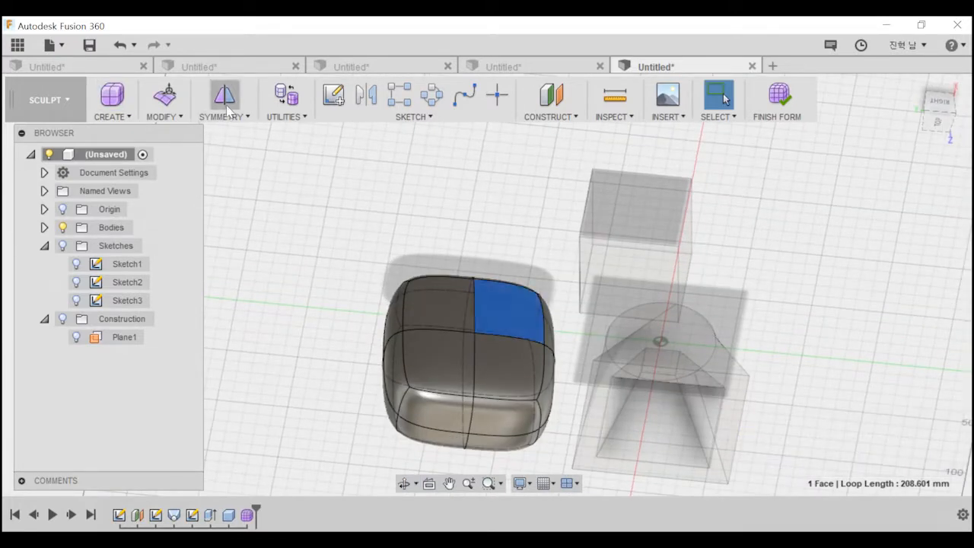
pyautogui.click(166, 101)
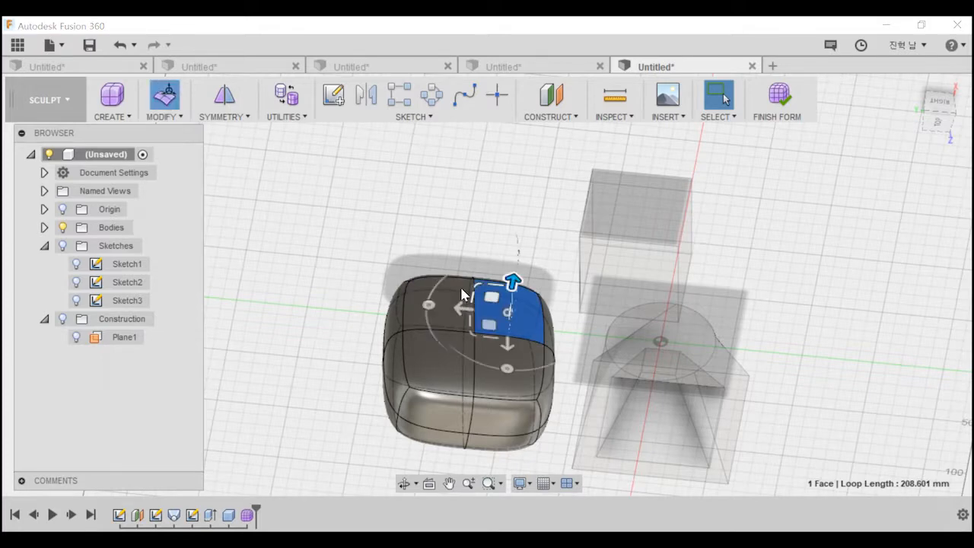
pyautogui.moveTo(510, 288); pyautogui.dragTo(522, 245)
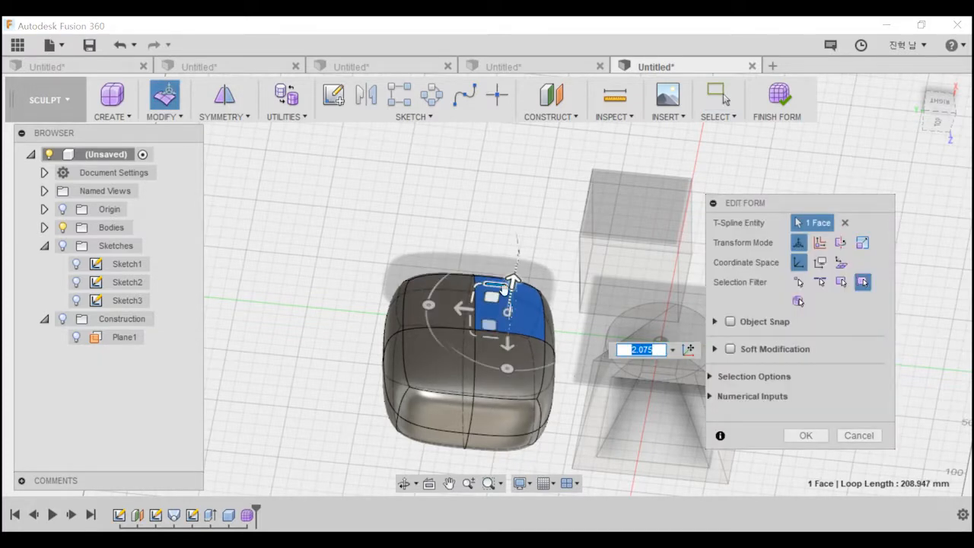
pyautogui.moveTo(515, 280); pyautogui.dragTo(535, 162)
pyautogui.moveTo(491, 211); pyautogui.dragTo(372, 203)
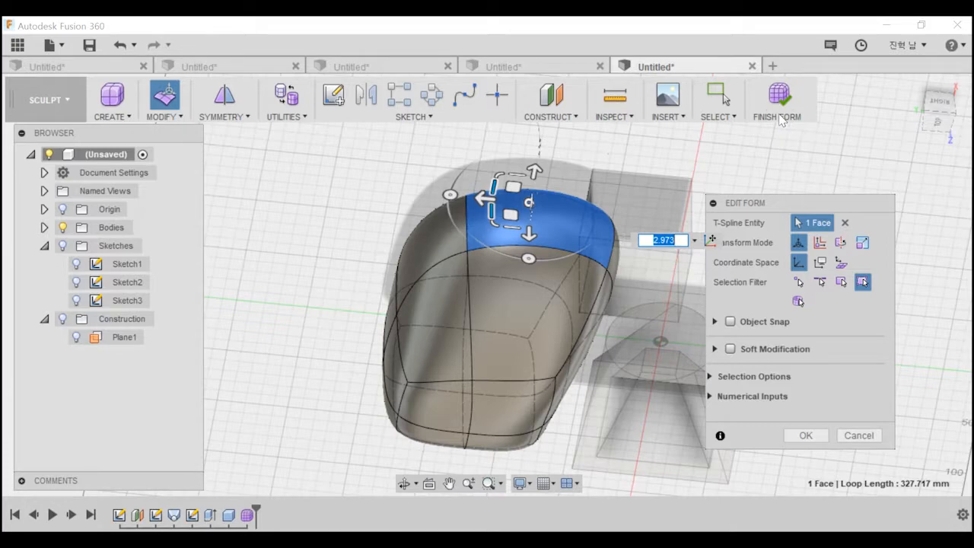
pyautogui.click(861, 434)
# Undo the creation of the sculpted box form.
pyautogui.moveTo(597, 279); pyautogui.dragTo(600, 213, button='middle')
pyautogui.hotkey('ctrl', 'z')
pyautogui.hotkey('ctrl', 'z')
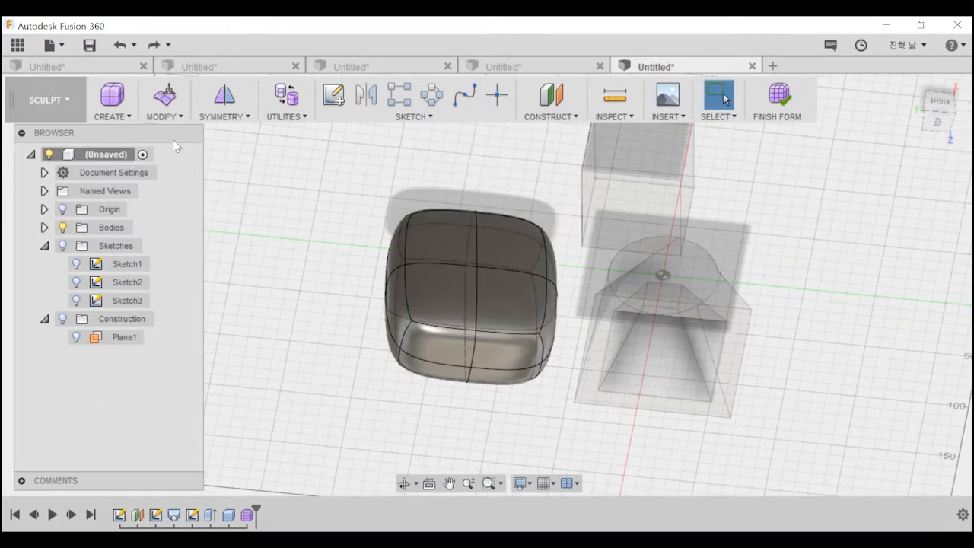
pyautogui.hotkey('ctrl', 'z')
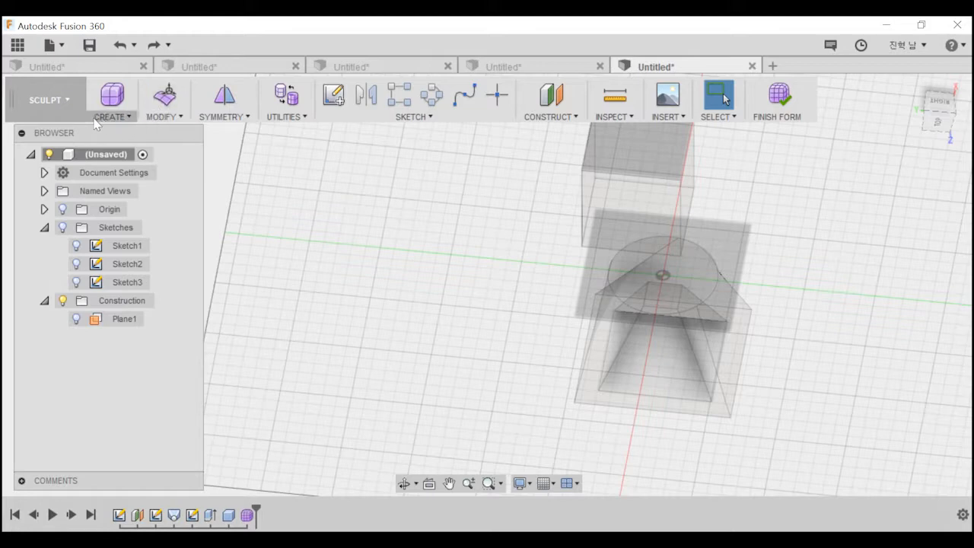
pyautogui.click(61, 102)
pyautogui.click(309, 143)
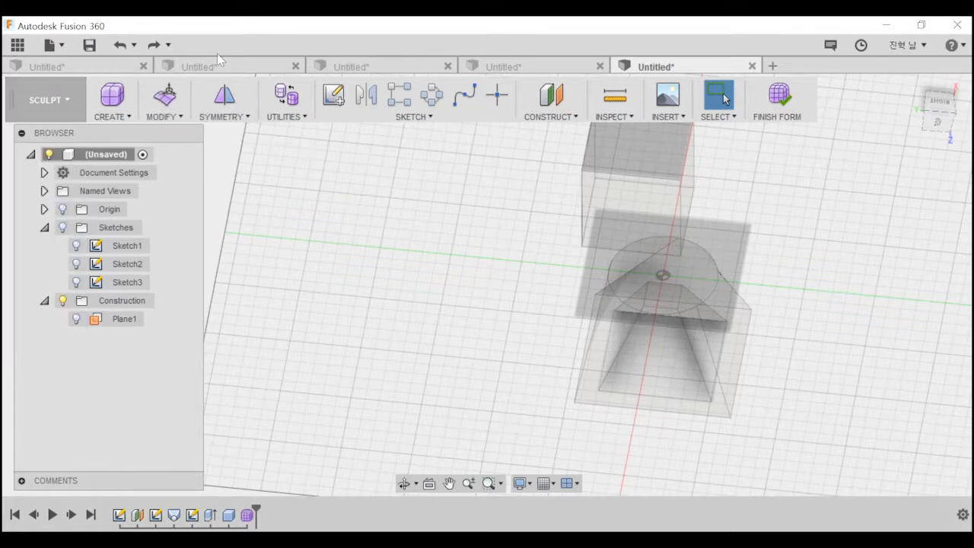
# Open a new blank design and try the Create Mesh command in it.
pyautogui.click(773, 66)
pyautogui.click(200, 116)
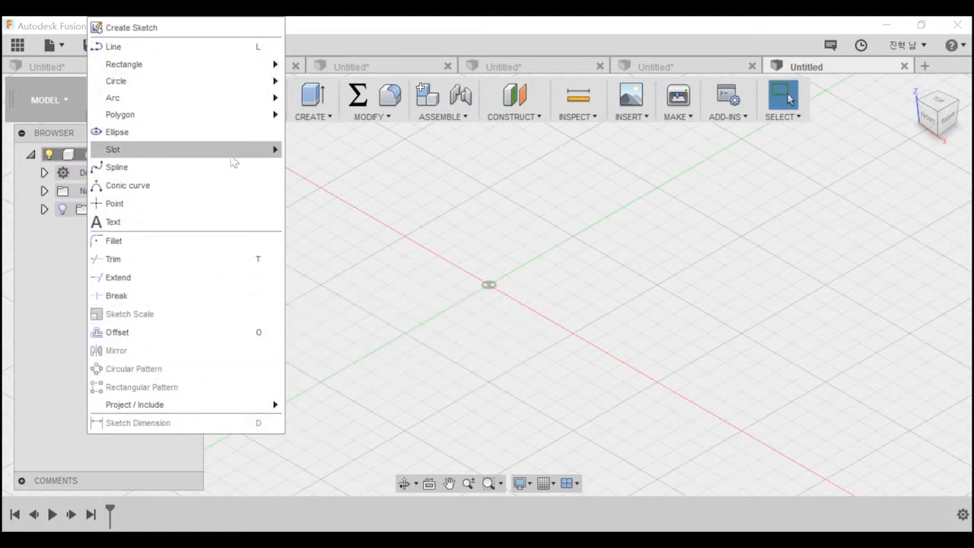
pyautogui.click(312, 116)
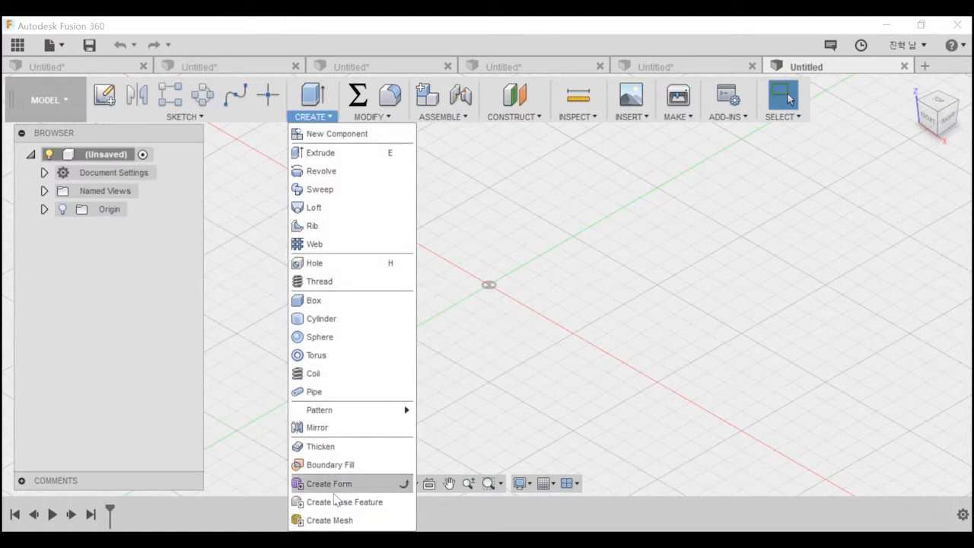
pyautogui.click(350, 520)
pyautogui.click(639, 320)
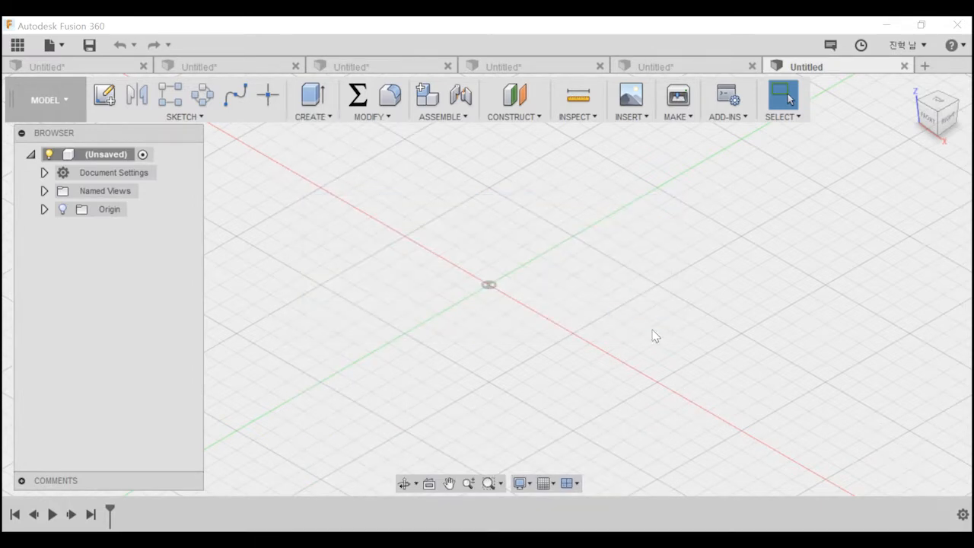
pyautogui.moveTo(489, 287); pyautogui.dragTo(436, 300, button='middle')
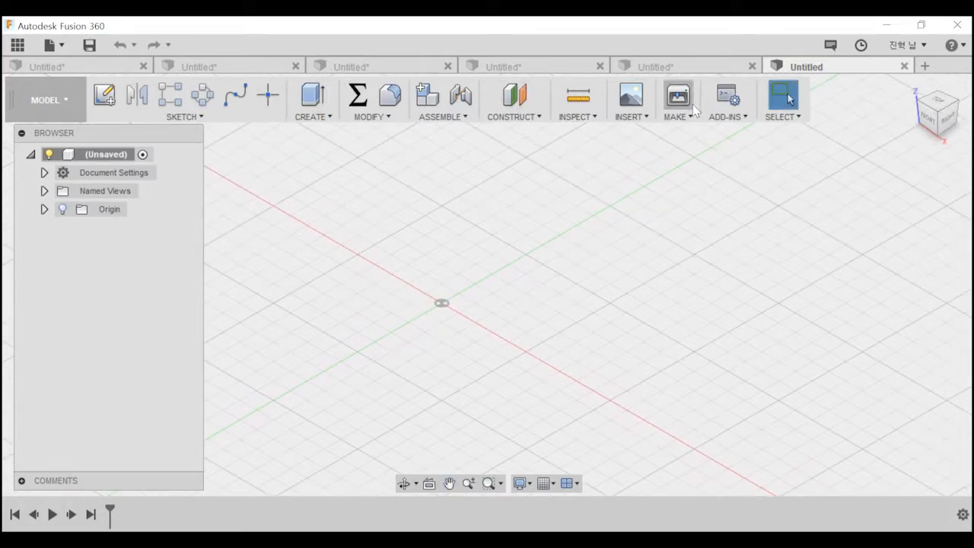
# Insert the mesh file "para20180226 v1 v5" into the design with millimetre units.
pyautogui.click(641, 120)
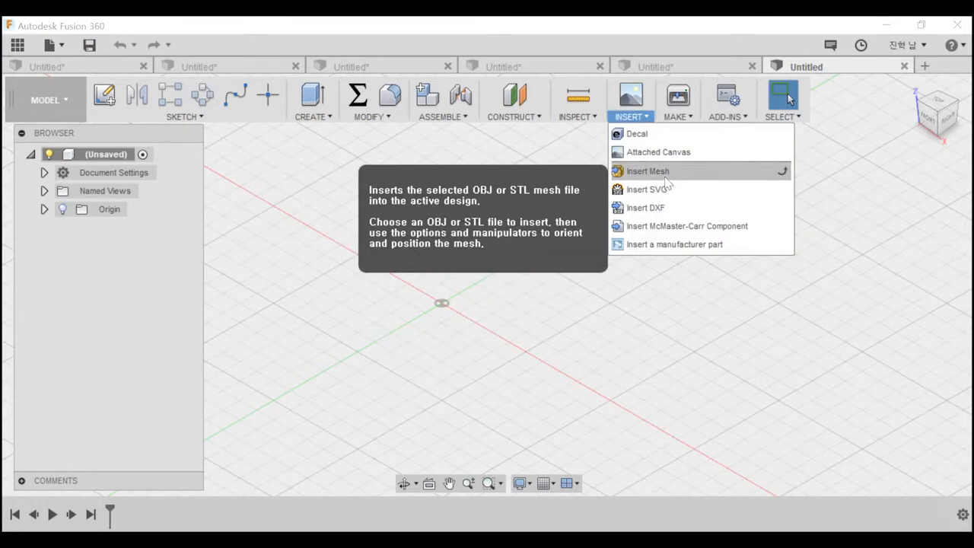
pyautogui.click(645, 157)
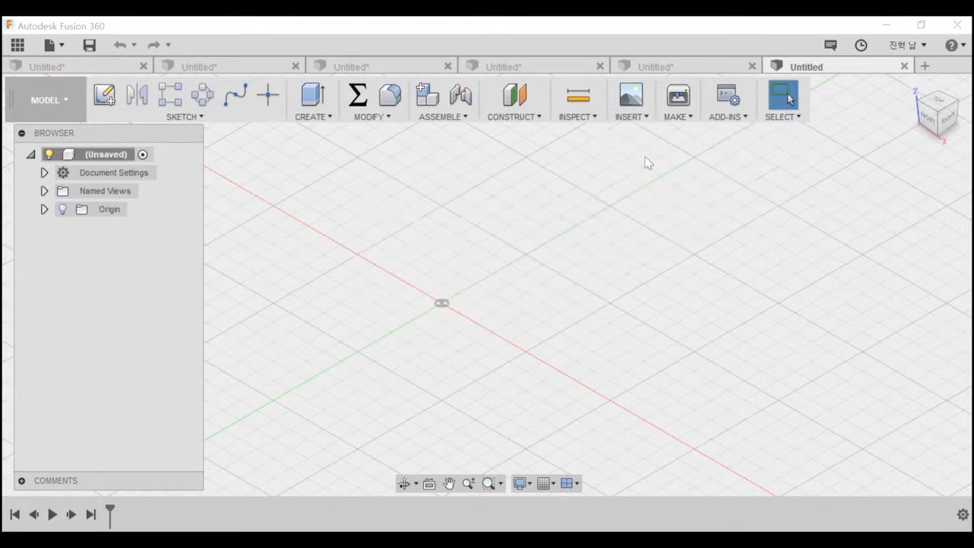
pyautogui.click(628, 121)
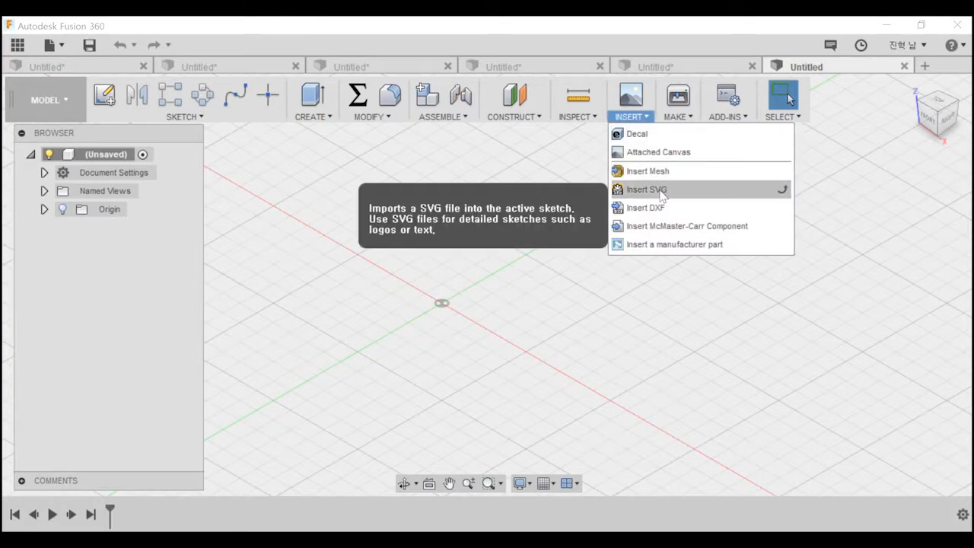
pyautogui.click(660, 193)
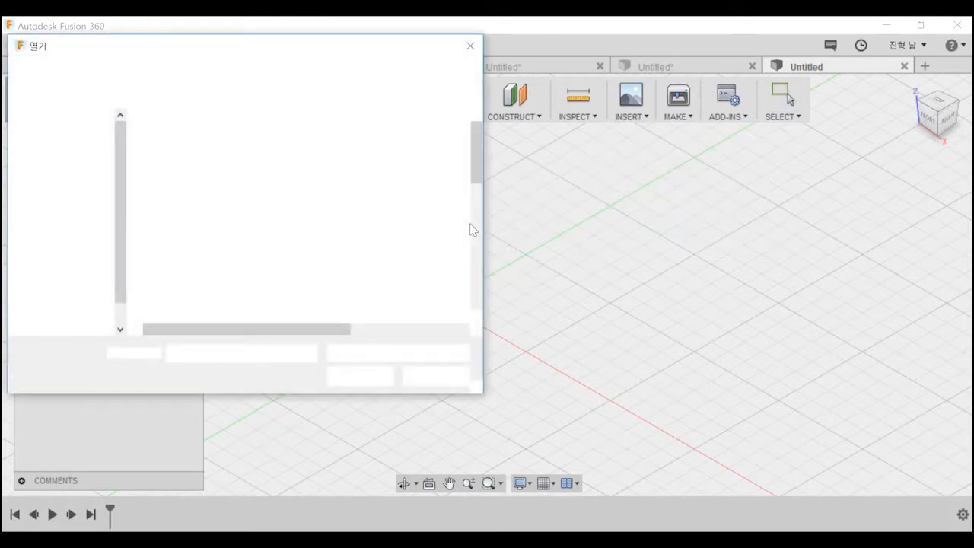
pyautogui.scroll(-6, 274, 228)
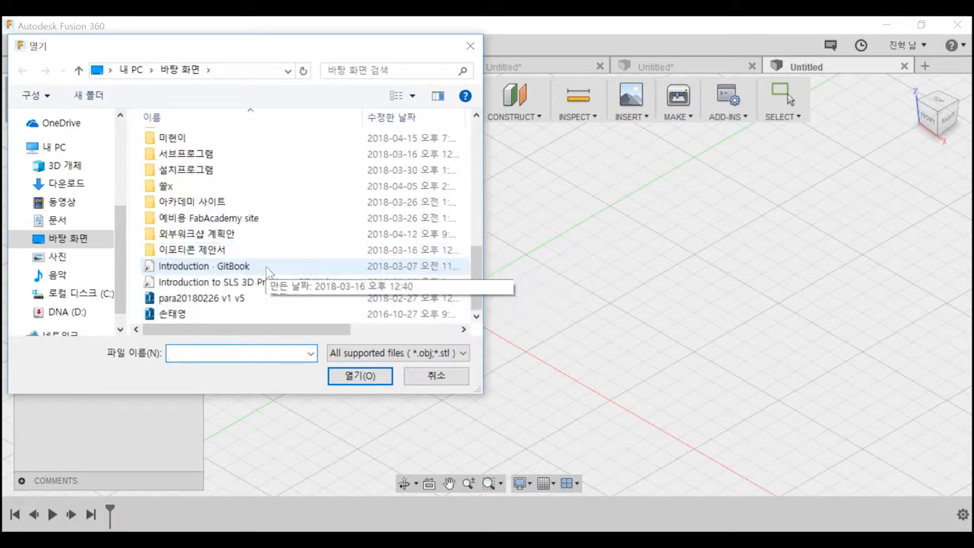
pyautogui.click(213, 298)
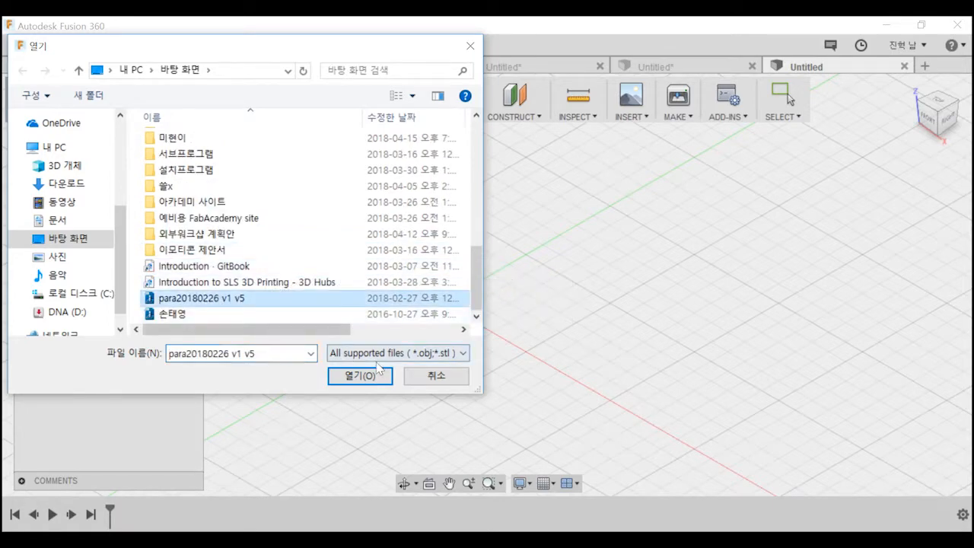
pyautogui.click(382, 372)
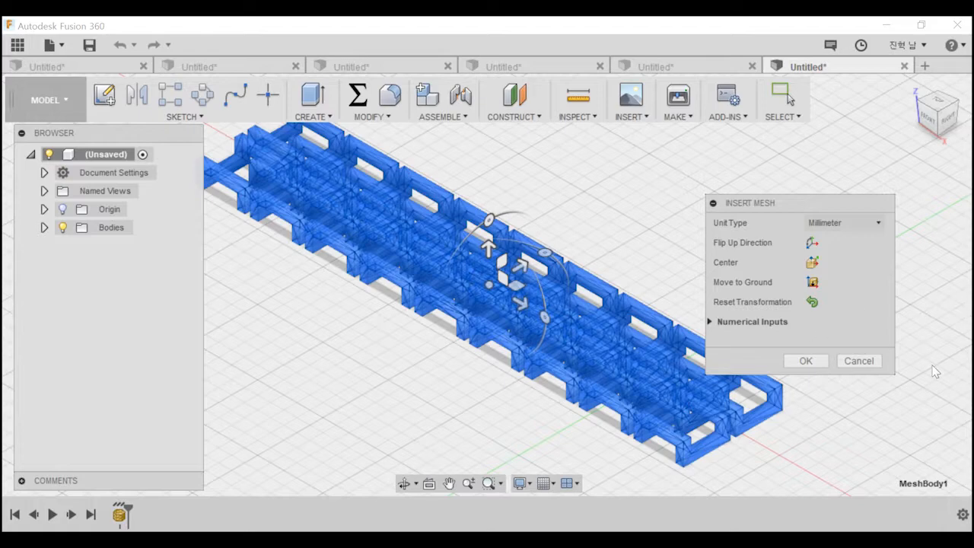
pyautogui.click(806, 360)
# Sketch a rectangle about 40 by 15 mm on the vertical front plane, covering the mesh's end near the origin.
pyautogui.keyDown('shift'); pyautogui.moveTo(806, 361); pyautogui.dragTo(647, 375, button='middle'); pyautogui.keyUp('shift')
pyautogui.moveTo(411, 426); pyautogui.dragTo(784, 163, button='middle')
pyautogui.keyDown('shift'); pyautogui.moveTo(784, 164); pyautogui.dragTo(709, 278, button='middle'); pyautogui.keyUp('shift')
pyautogui.moveTo(824, 298); pyautogui.dragTo(707, 277, button='middle')
pyautogui.scroll(-1, 772, 290)
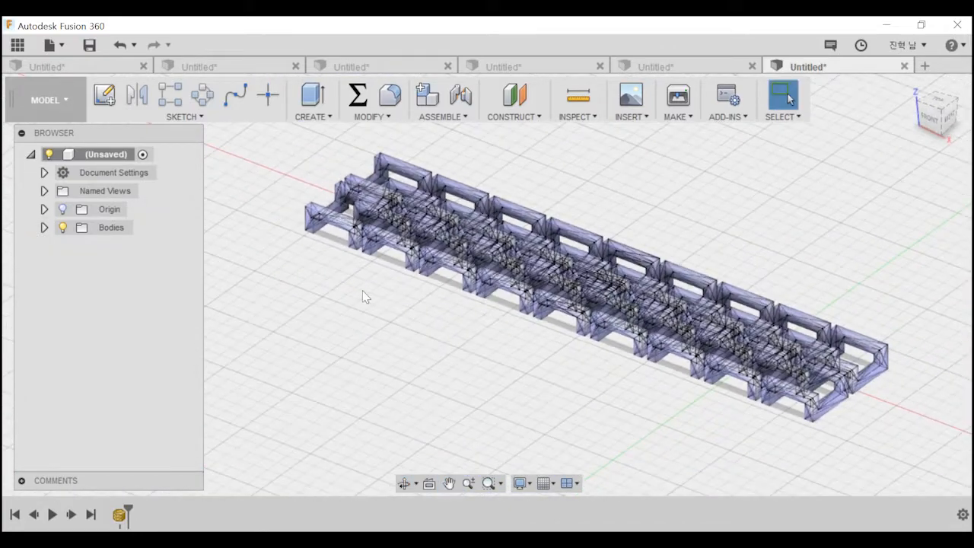
pyautogui.click(511, 291)
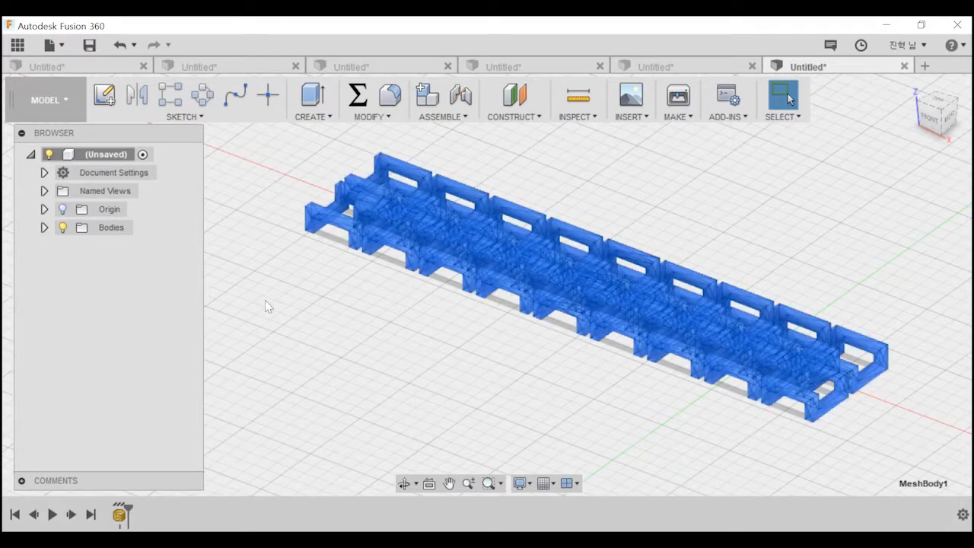
pyautogui.click(104, 94)
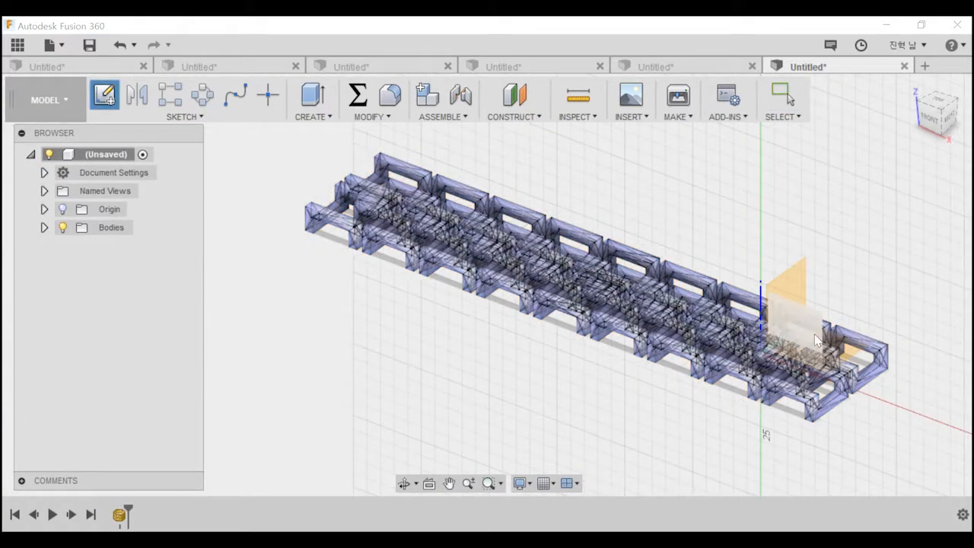
pyautogui.click(831, 337)
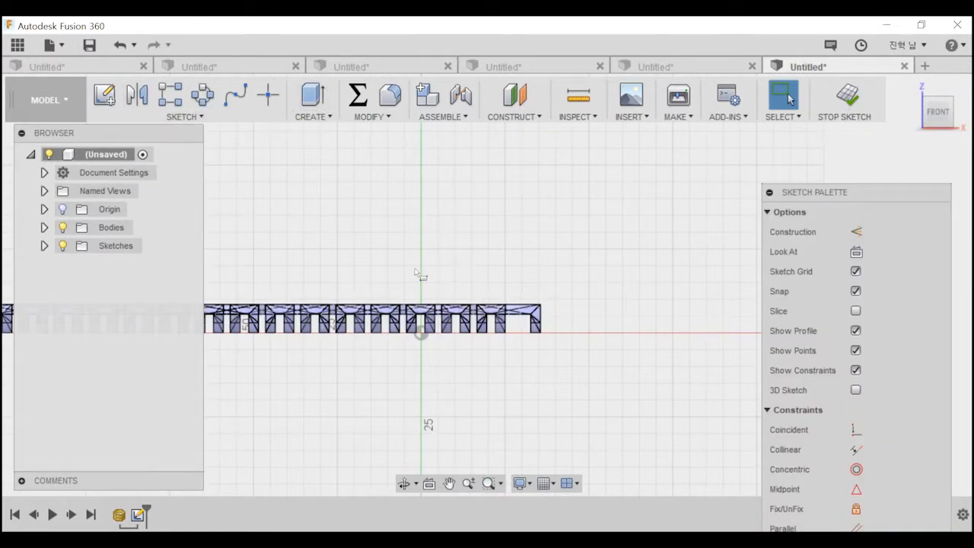
pyautogui.press('r')
pyautogui.click(404, 299)
pyautogui.click(545, 352)
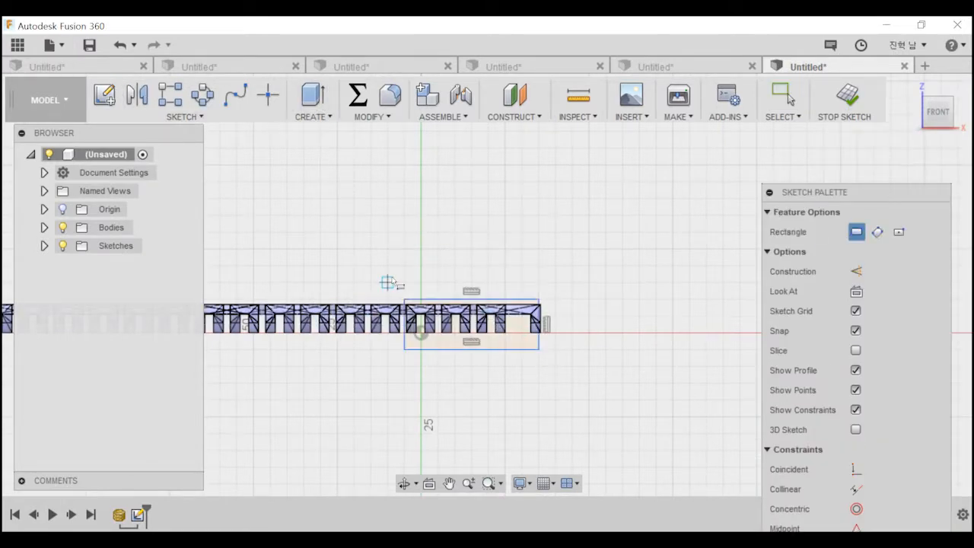
pyautogui.press('Escape')
# Try to cut the mesh by extruding the rectangle profile -20 mm with the Cut operation.
pyautogui.press('e')
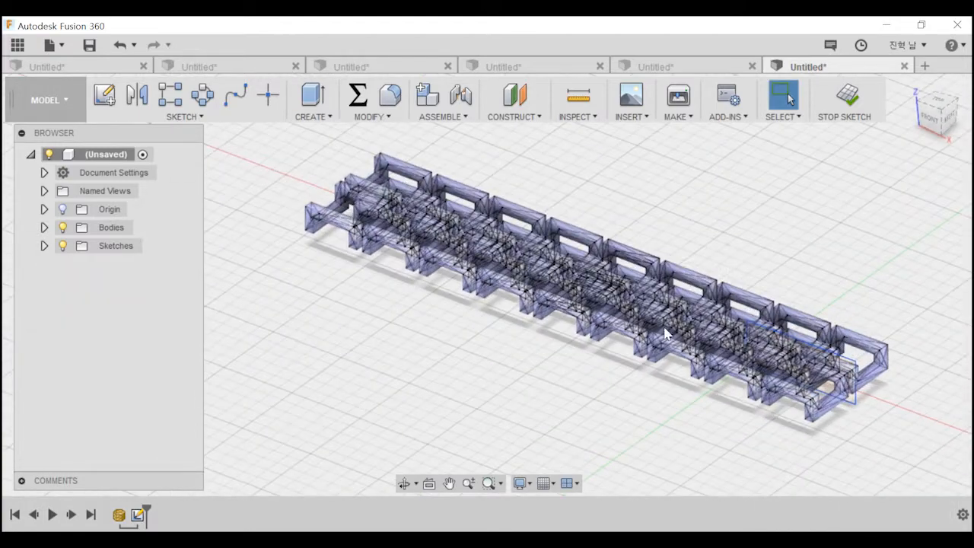
pyautogui.scroll(3, 532, 344)
pyautogui.click(586, 343)
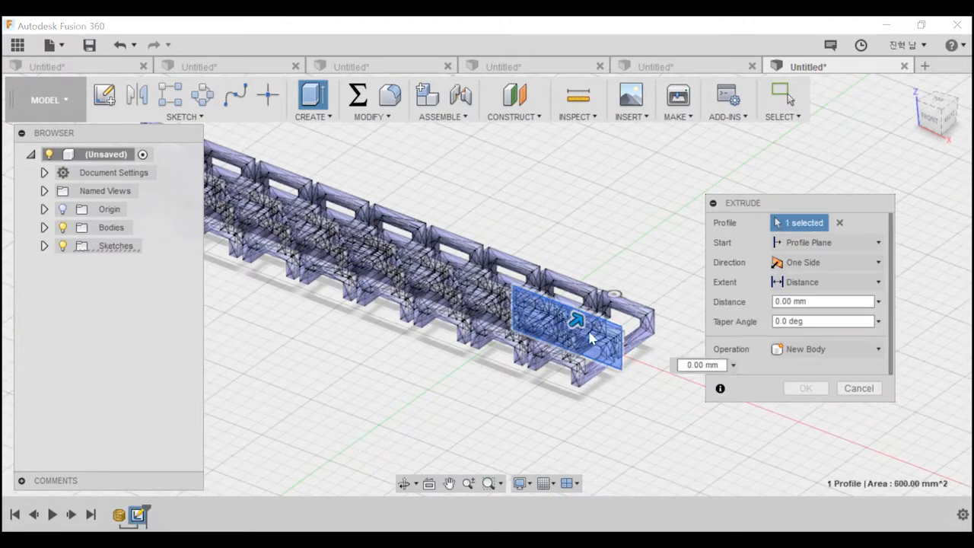
pyautogui.moveTo(577, 325); pyautogui.dragTo(536, 352)
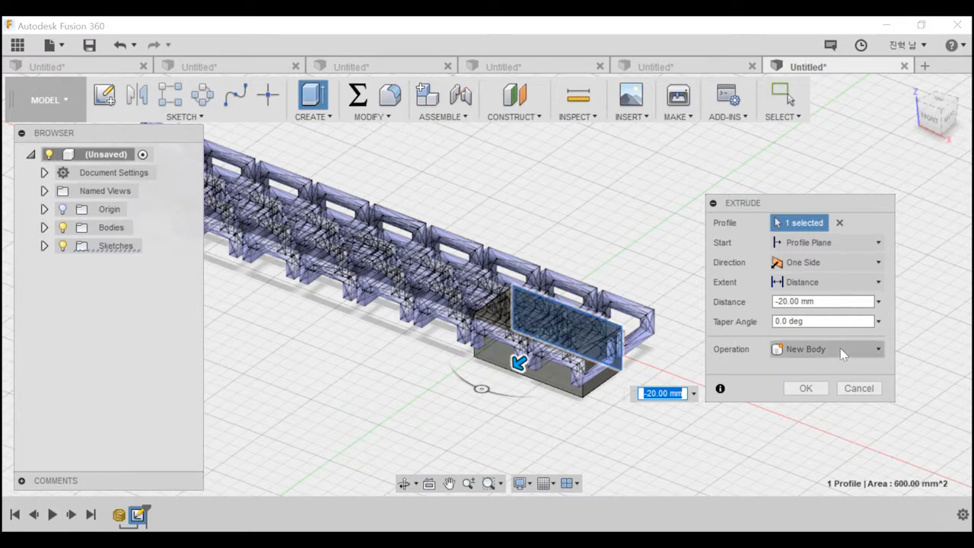
pyautogui.click(810, 349)
pyautogui.click(796, 387)
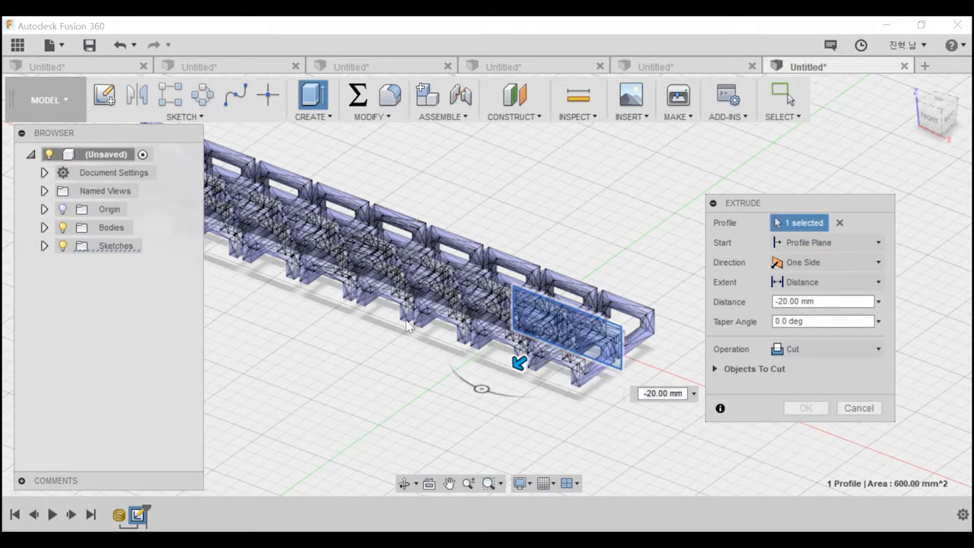
pyautogui.click(859, 408)
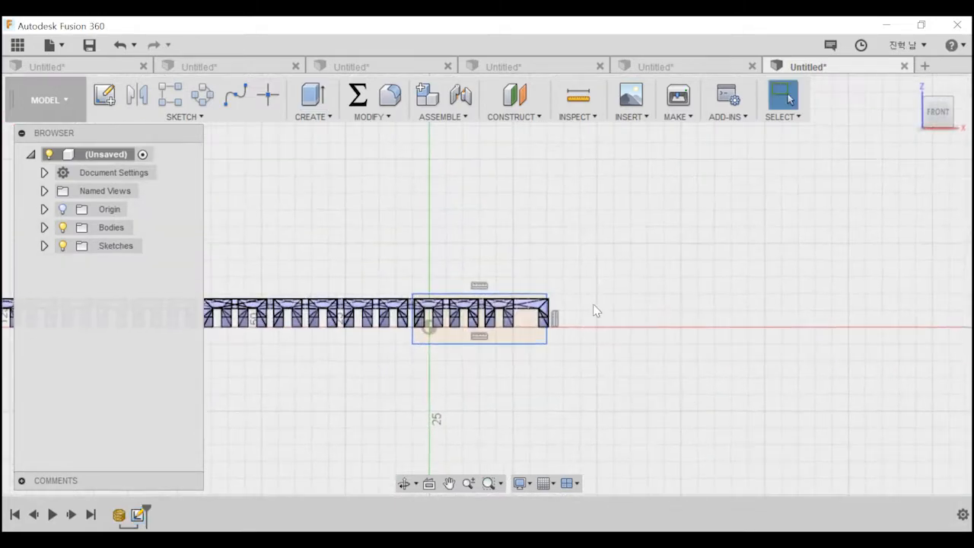
# Turn off design history capture for the mesh design and accept the removal of its timeline.
pyautogui.moveTo(529, 366)
pyautogui.keyDown('shift'); pyautogui.mouseDown(button='middle')
pyautogui.moveTo(604, 316)
pyautogui.moveTo(739, 317)
pyautogui.mouseUp(button='middle'); pyautogui.keyUp('shift')
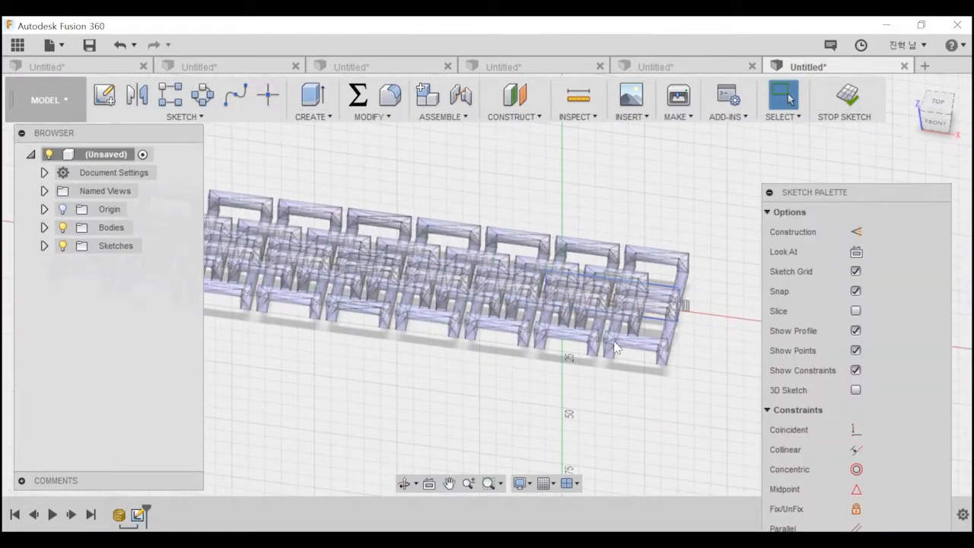
pyautogui.moveTo(878, 191); pyautogui.dragTo(777, 116)
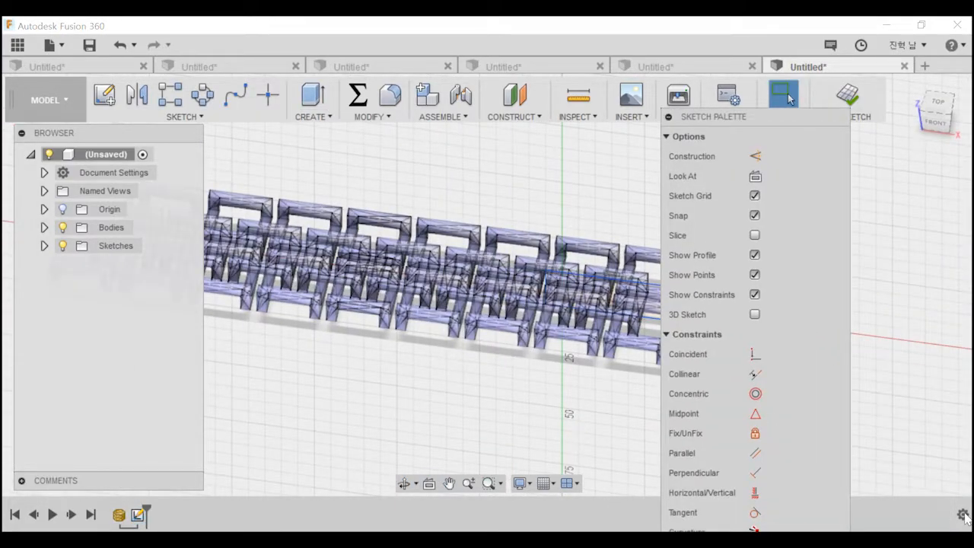
pyautogui.click(963, 516)
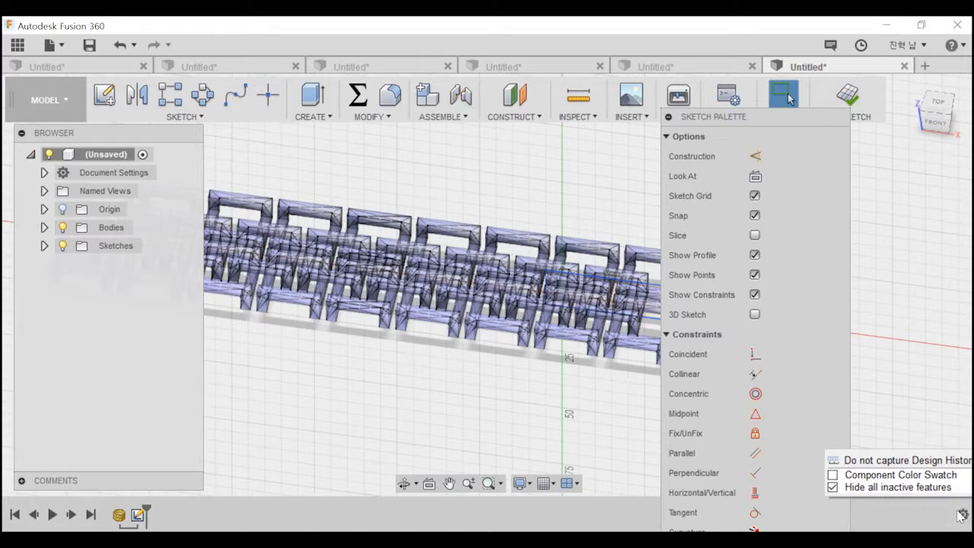
pyautogui.click(911, 461)
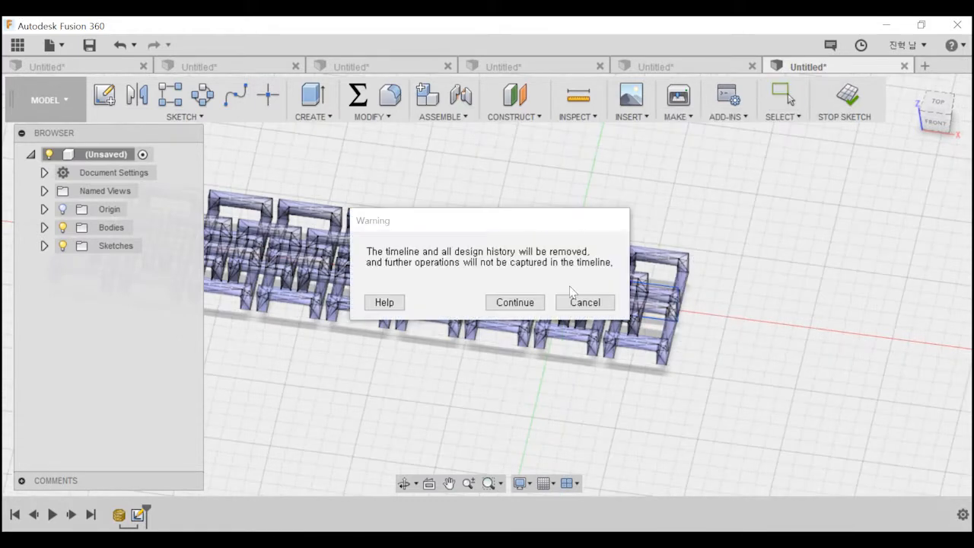
pyautogui.click(515, 302)
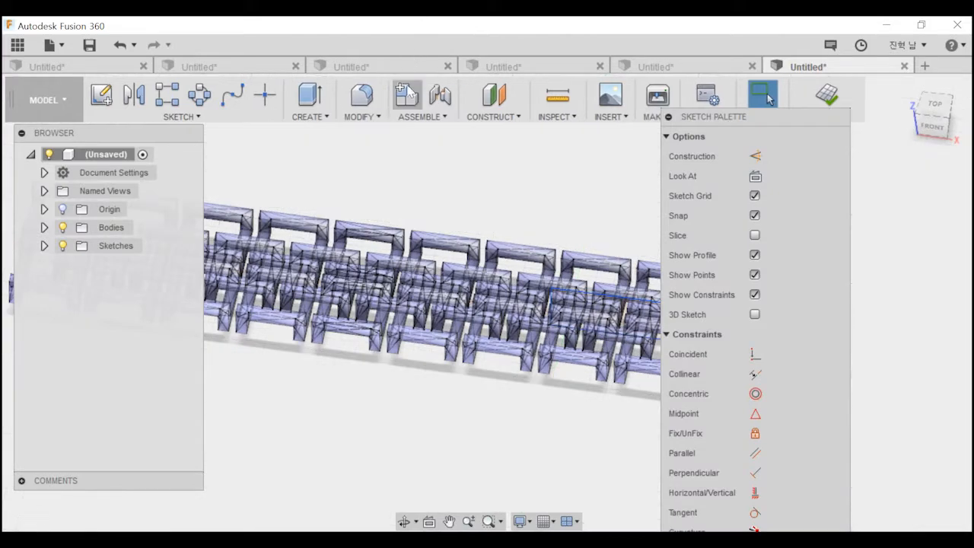
# Convert the inserted mesh into a BRep body with Mesh to BRep, using the New Body operation.
pyautogui.click(418, 117)
pyautogui.moveTo(354, 120)
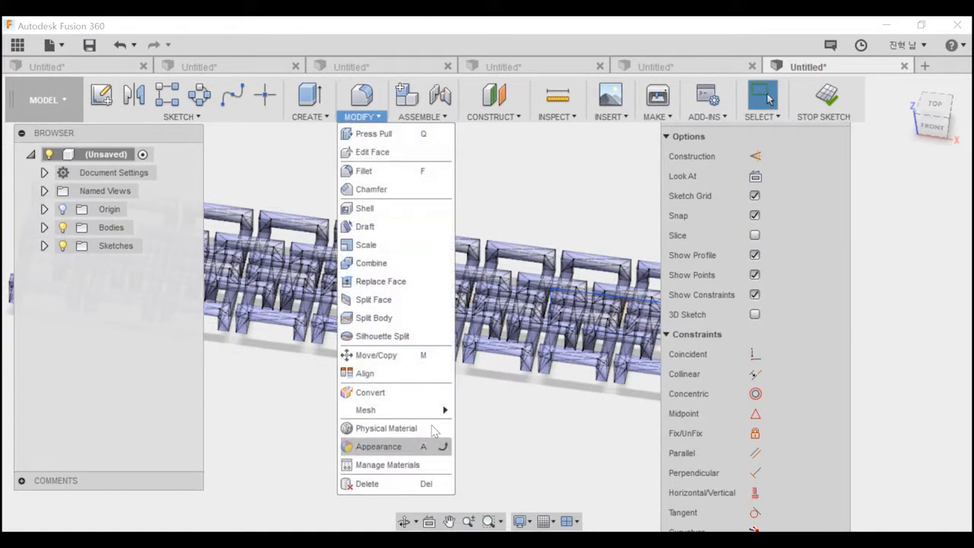
pyautogui.moveTo(426, 410)
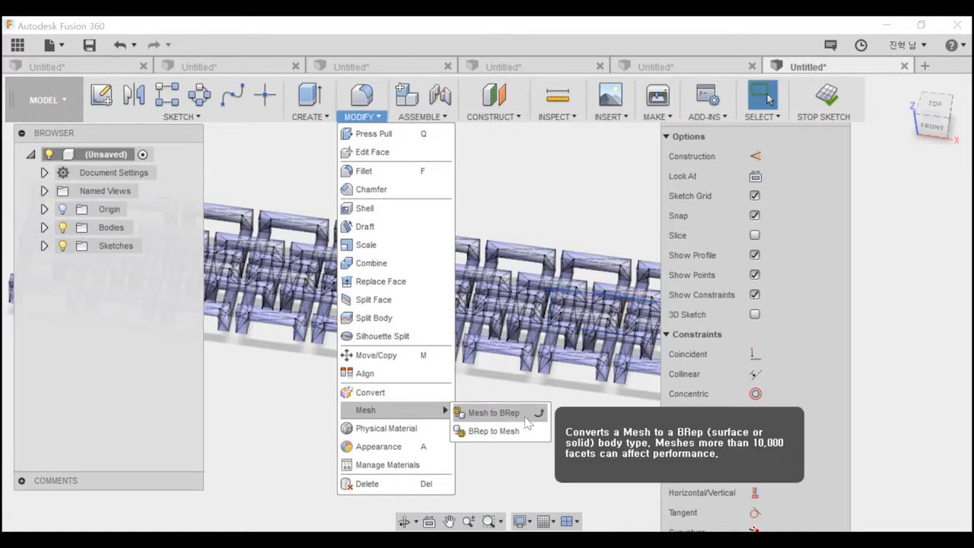
pyautogui.click(525, 417)
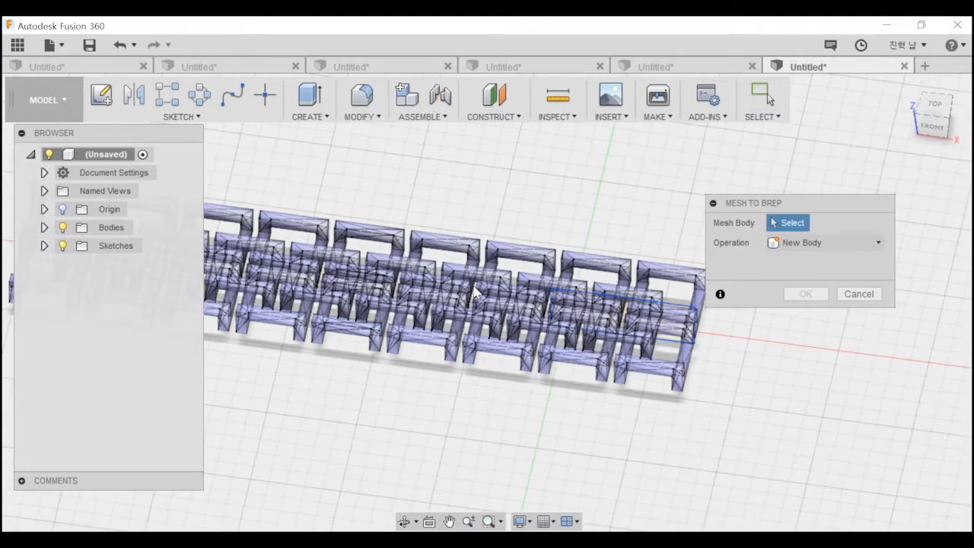
pyautogui.click(464, 314)
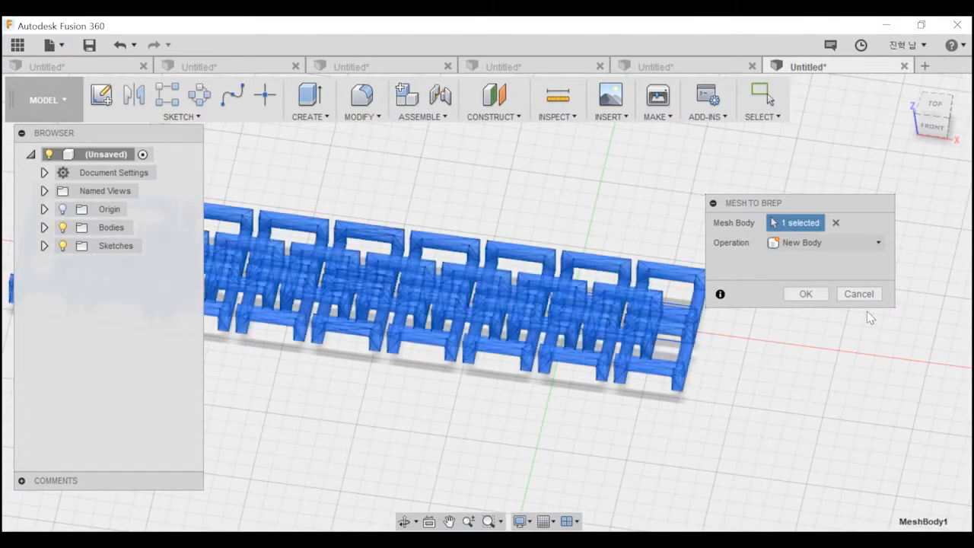
pyautogui.click(806, 294)
pyautogui.click(767, 93)
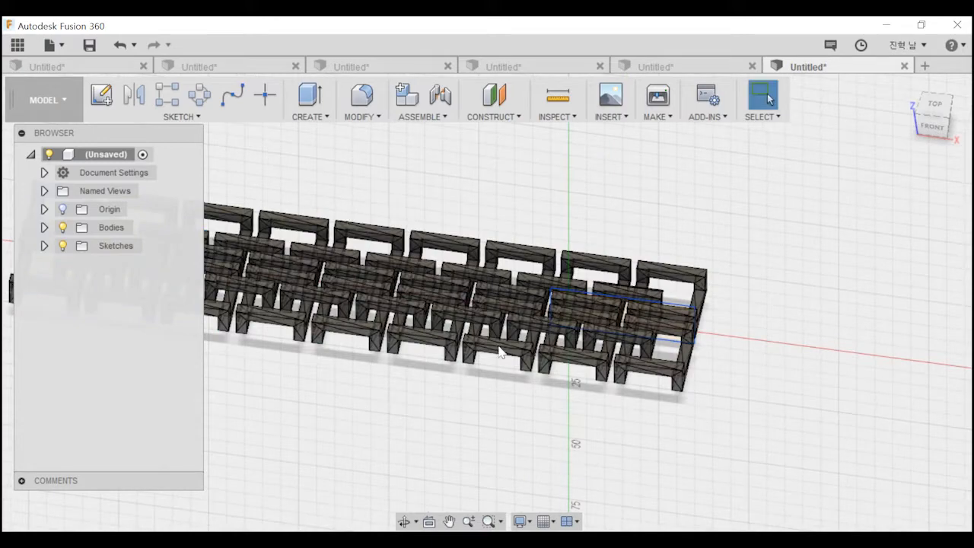
pyautogui.keyDown('shift'); pyautogui.moveTo(446, 287); pyautogui.dragTo(588, 309, button='middle'); pyautogui.keyUp('shift')
pyautogui.moveTo(462, 329)
pyautogui.mouseDown(button='middle')
pyautogui.moveTo(537, 248)
pyautogui.moveTo(611, 354)
pyautogui.mouseUp(button='middle')
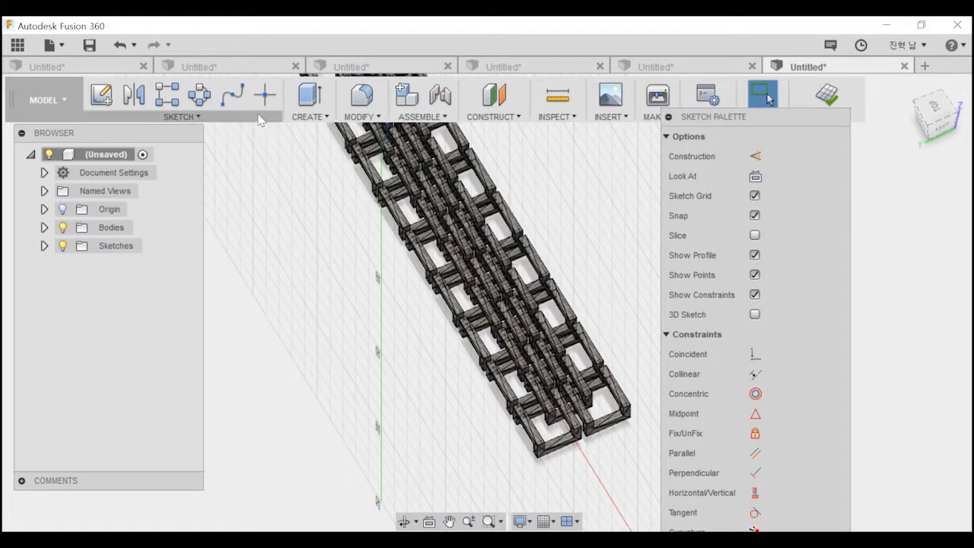
pyautogui.moveTo(442, 197); pyautogui.dragTo(408, 202, button='middle')
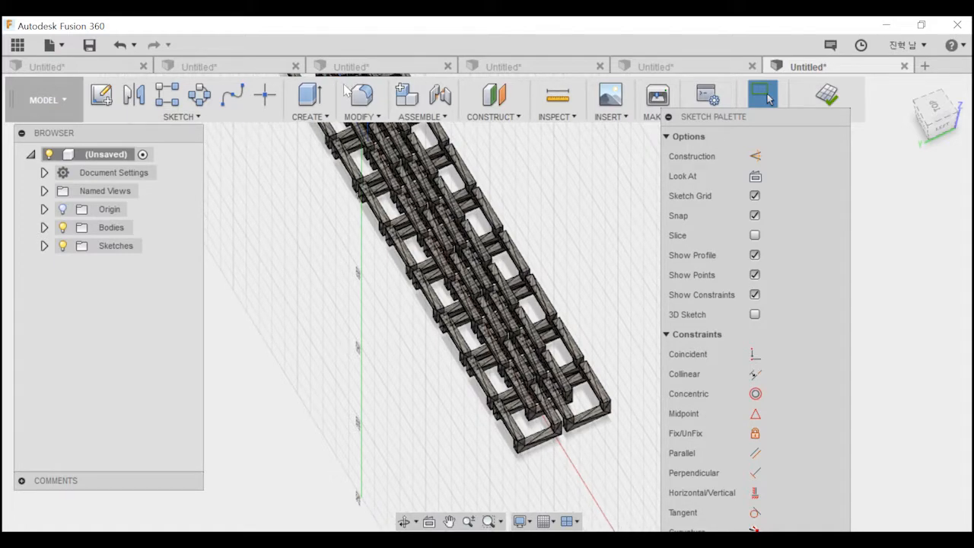
pyautogui.scroll(5, 563, 327)
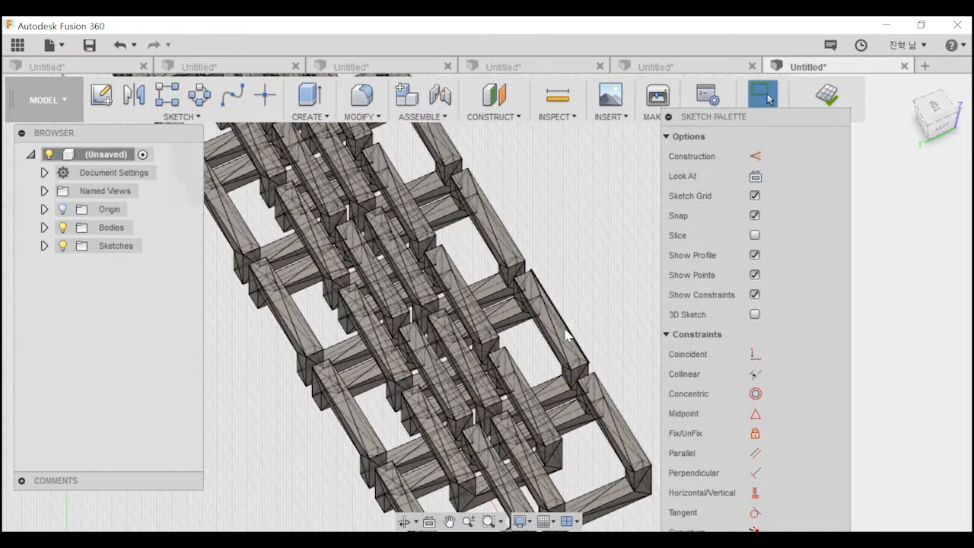
pyautogui.press('r')
pyautogui.click(561, 335)
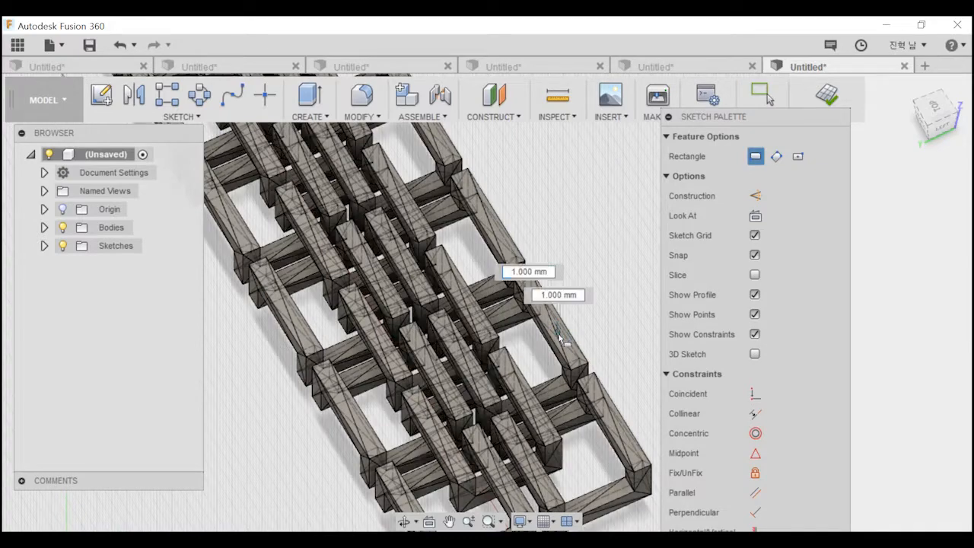
pyautogui.click(514, 359)
pyautogui.press('Escape')
pyautogui.scroll(2, 570, 328)
pyautogui.moveTo(570, 328); pyautogui.dragTo(574, 289, button='middle')
pyautogui.press('e')
pyautogui.moveTo(480, 209)
pyautogui.mouseDown(button='middle')
pyautogui.moveTo(486, 219)
pyautogui.moveTo(449, 160)
pyautogui.mouseUp(button='middle')
pyautogui.press('Escape')
pyautogui.moveTo(480, 300); pyautogui.dragTo(494, 231, button='middle')
pyautogui.press('c')
pyautogui.scroll(-2, 449, 300)
pyautogui.press('Escape')
pyautogui.scroll(-2, 514, 284)
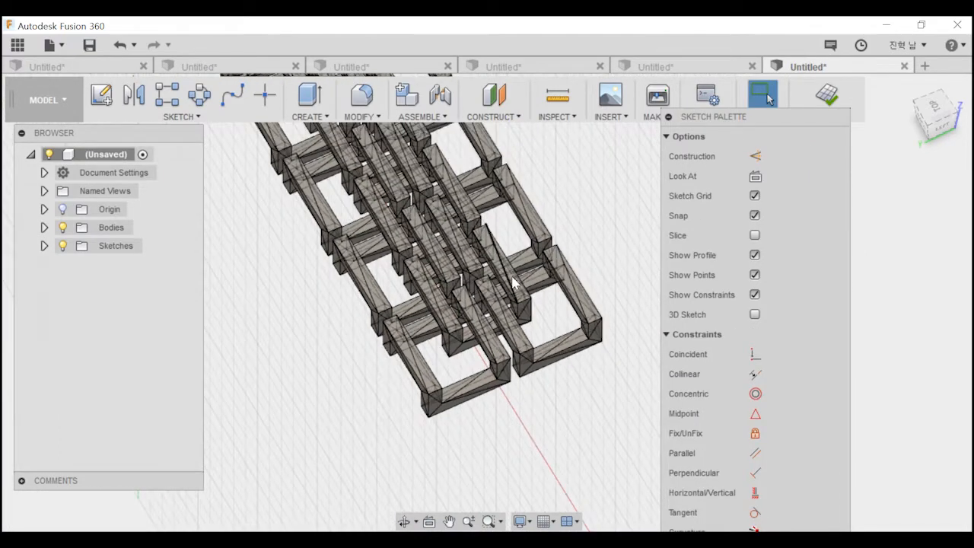
pyautogui.click(114, 83)
pyautogui.moveTo(441, 323)
pyautogui.mouseDown(button='middle')
pyautogui.moveTo(638, 254)
pyautogui.moveTo(353, 393)
pyautogui.moveTo(385, 461)
pyautogui.moveTo(580, 162)
pyautogui.moveTo(402, 268)
pyautogui.moveTo(506, 242)
pyautogui.moveTo(510, 284)
pyautogui.mouseUp(button='middle')
pyautogui.scroll(-1, 446, 358)
pyautogui.press('capslock')
pyautogui.press('capslock')
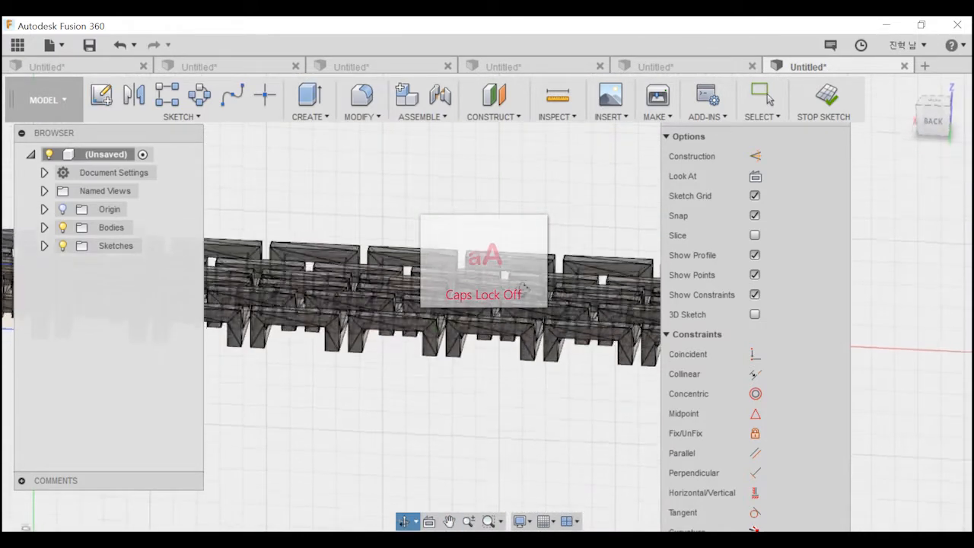
# Finish the open sketch and draw a large circle on the converted body's top face, centred near an outer link edge and spanning several links.
pyautogui.click(827, 95)
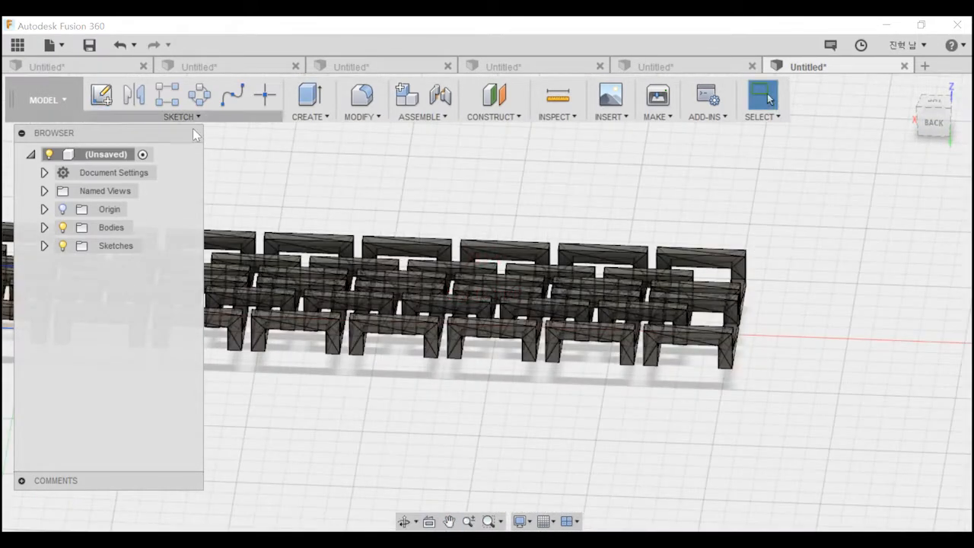
pyautogui.scroll(-1, 609, 359)
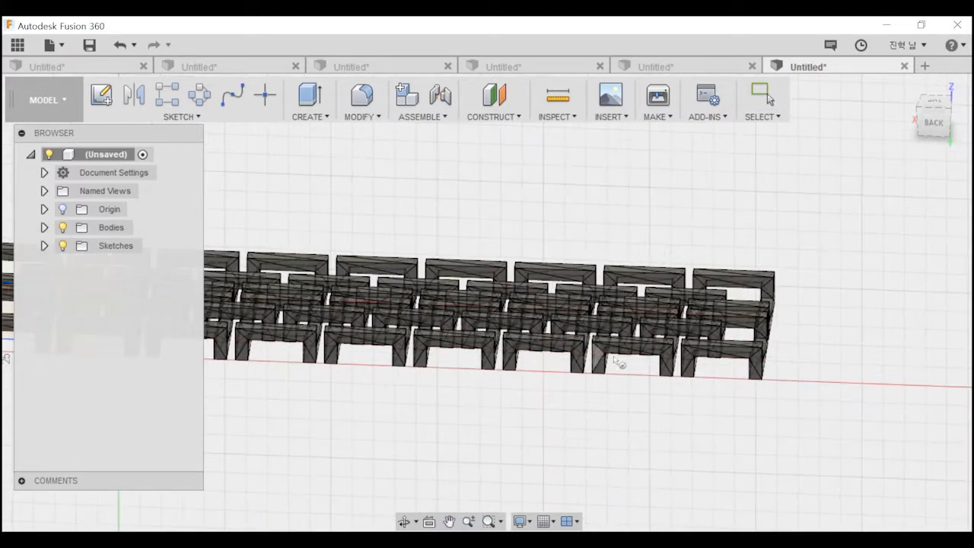
pyautogui.scroll(4, 643, 346)
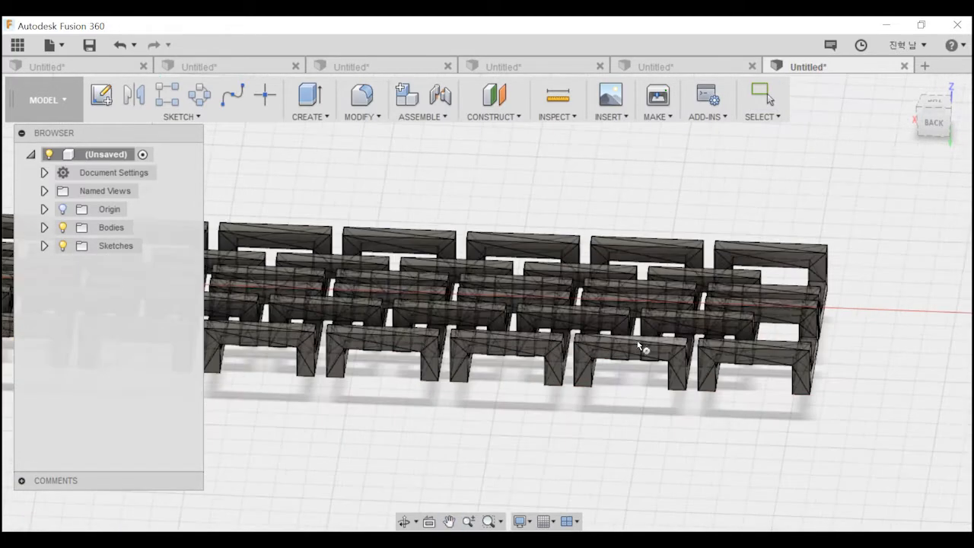
pyautogui.keyDown('shift'); pyautogui.moveTo(584, 399); pyautogui.dragTo(611, 398, button='middle'); pyautogui.keyUp('shift')
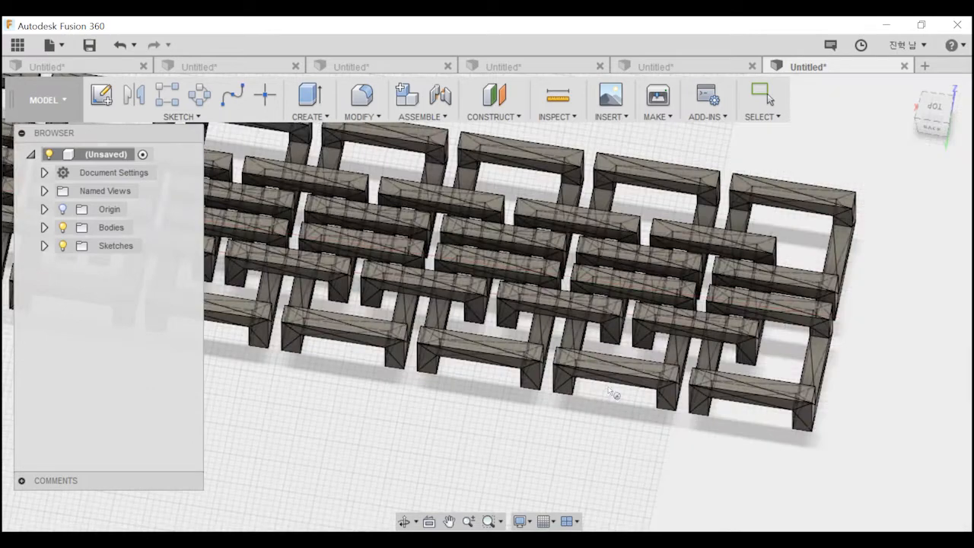
pyautogui.click(594, 370)
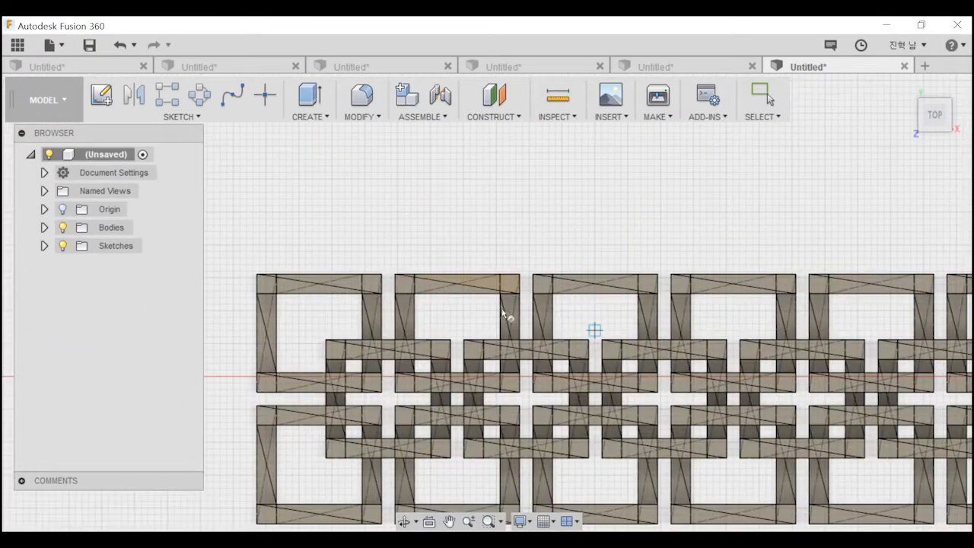
pyautogui.press('c')
pyautogui.click(487, 277)
pyautogui.click(598, 398)
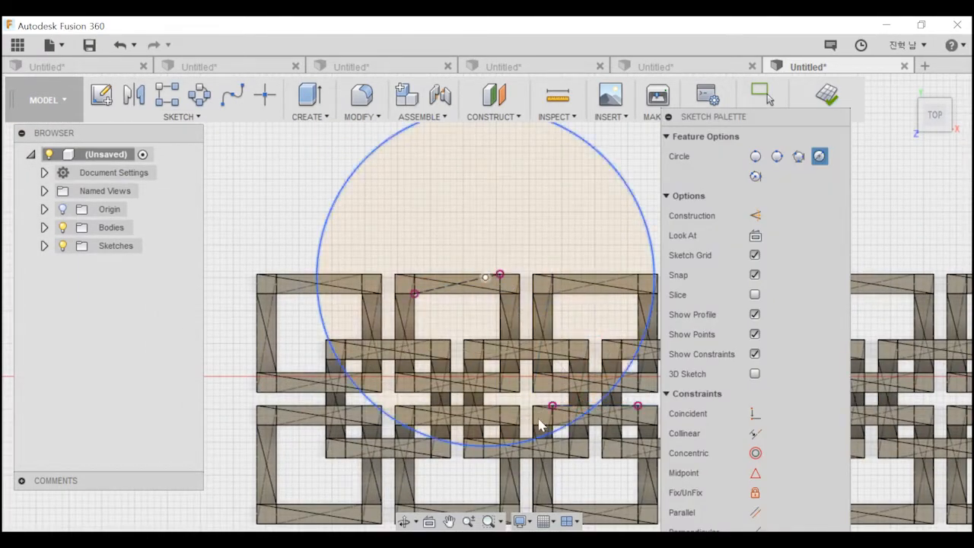
# Extrude the circle profile -12 mm with the Cut operation to remove material from the converted body.
pyautogui.press('e')
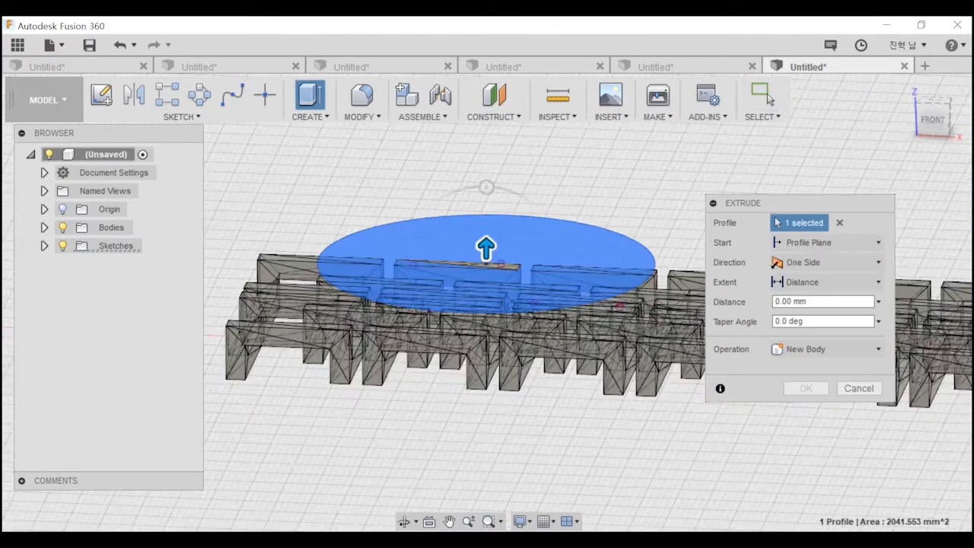
pyautogui.moveTo(614, 255); pyautogui.dragTo(615, 333)
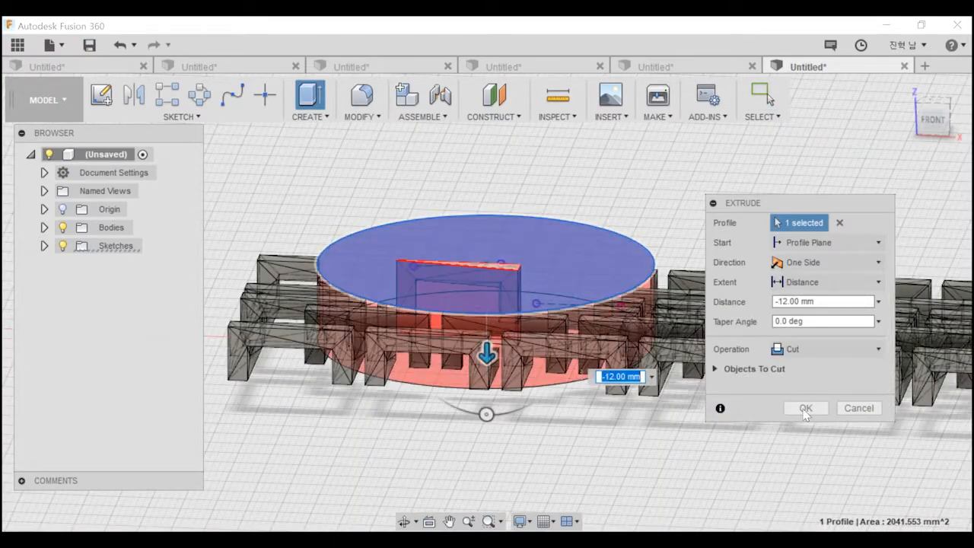
pyautogui.click(806, 413)
pyautogui.keyDown('shift'); pyautogui.moveTo(475, 436); pyautogui.dragTo(600, 446, button='middle'); pyautogui.keyUp('shift')
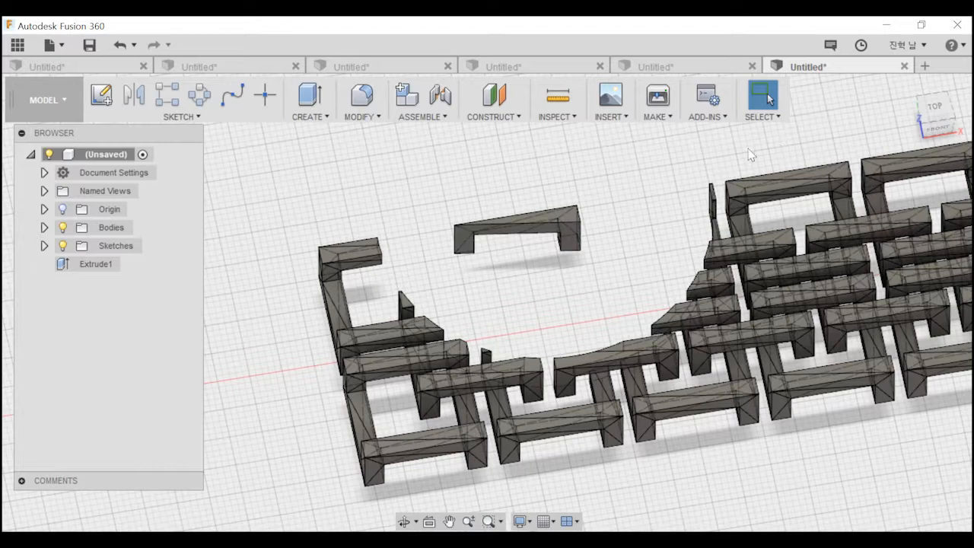
# Close the mesh design without saving, dismiss the Sculpt notice in the remaining design, and open a new blank design.
pyautogui.click(904, 66)
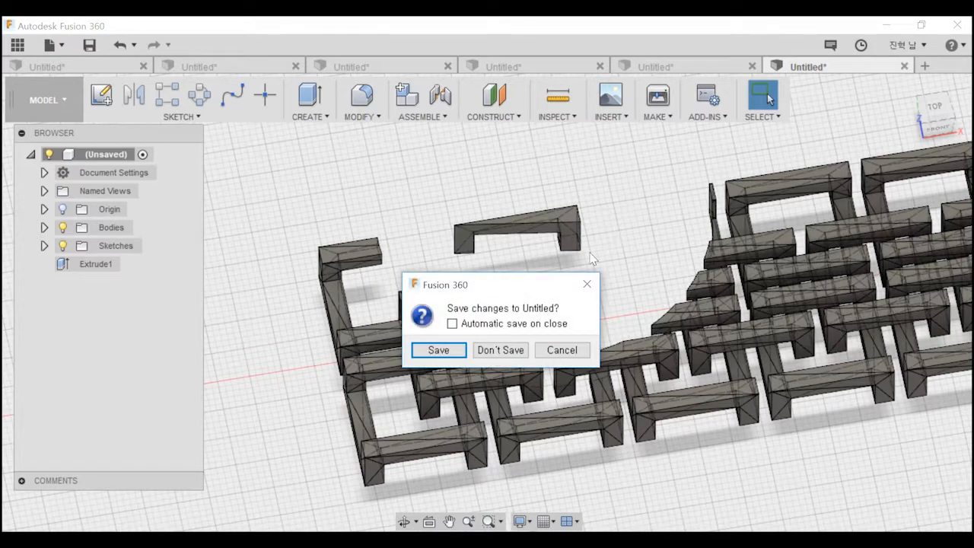
pyautogui.click(529, 348)
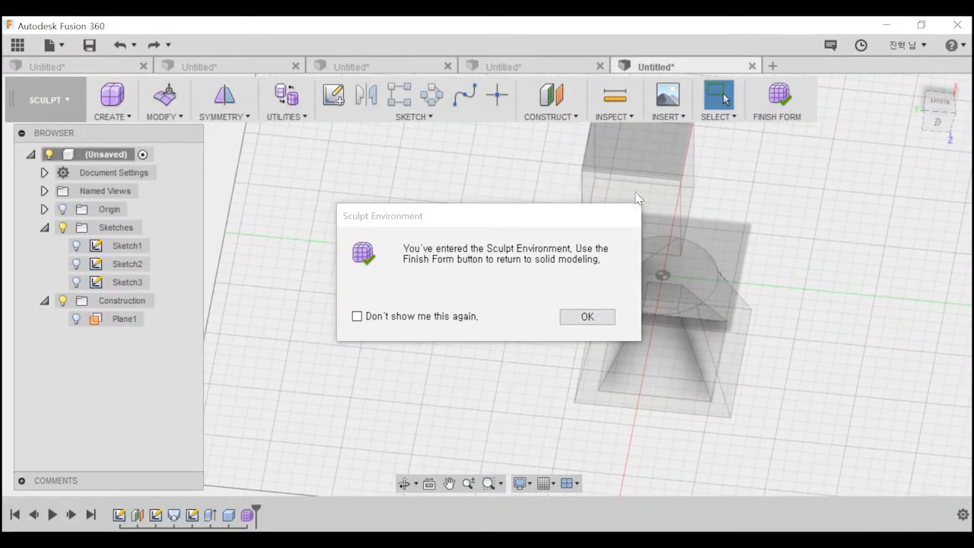
pyautogui.click(590, 315)
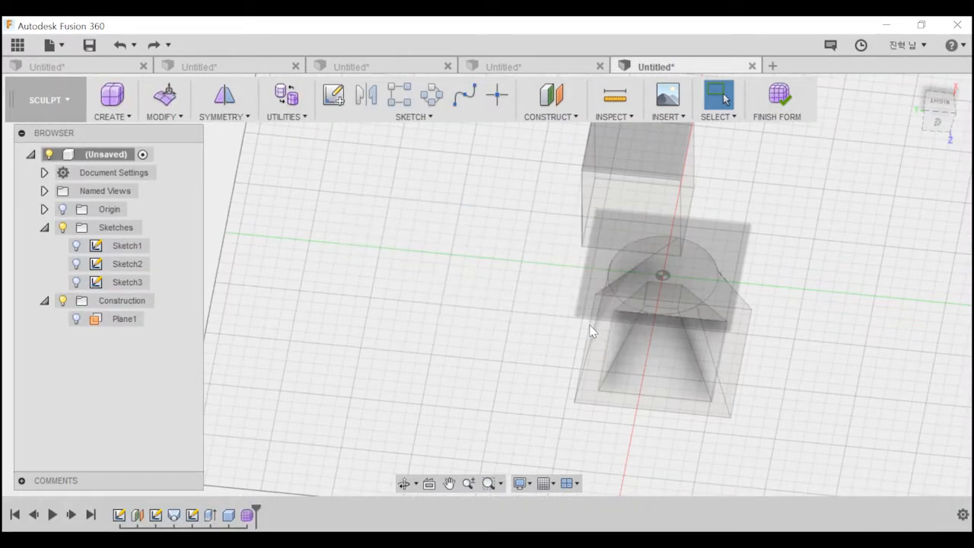
pyautogui.click(773, 67)
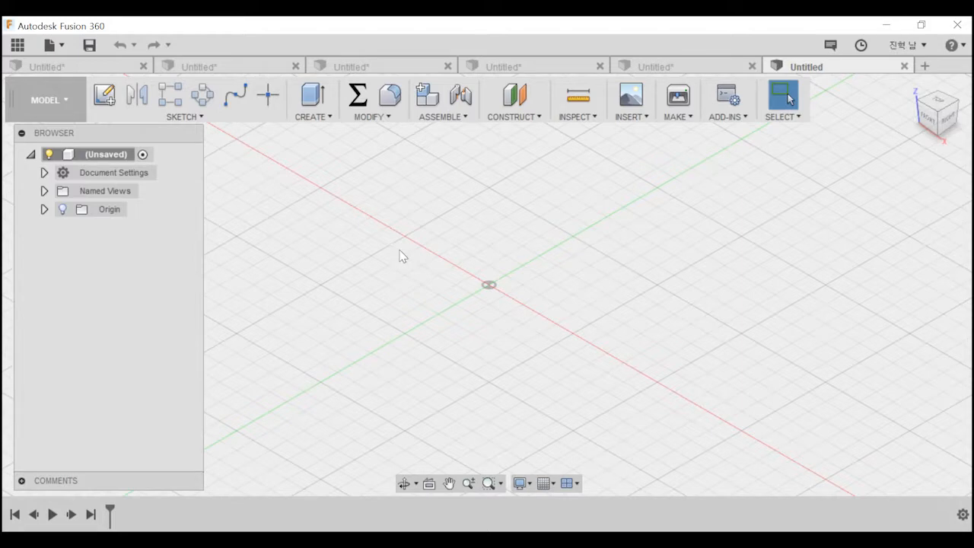
# Draw a circle about 54 mm in radius centred on the origin of the horizontal plane and extrude it upward into a cylinder.
pyautogui.press('c')
pyautogui.click(545, 287)
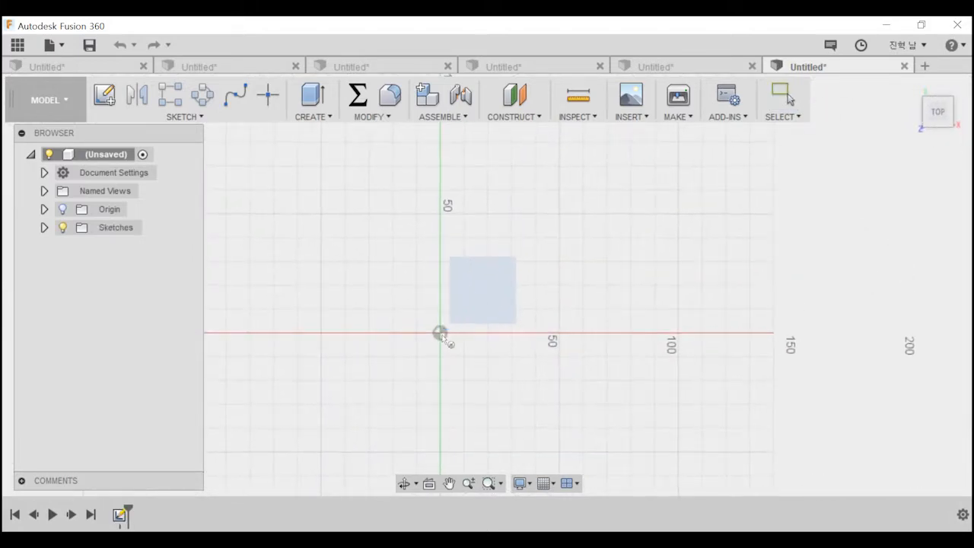
pyautogui.click(561, 396)
pyautogui.press('e')
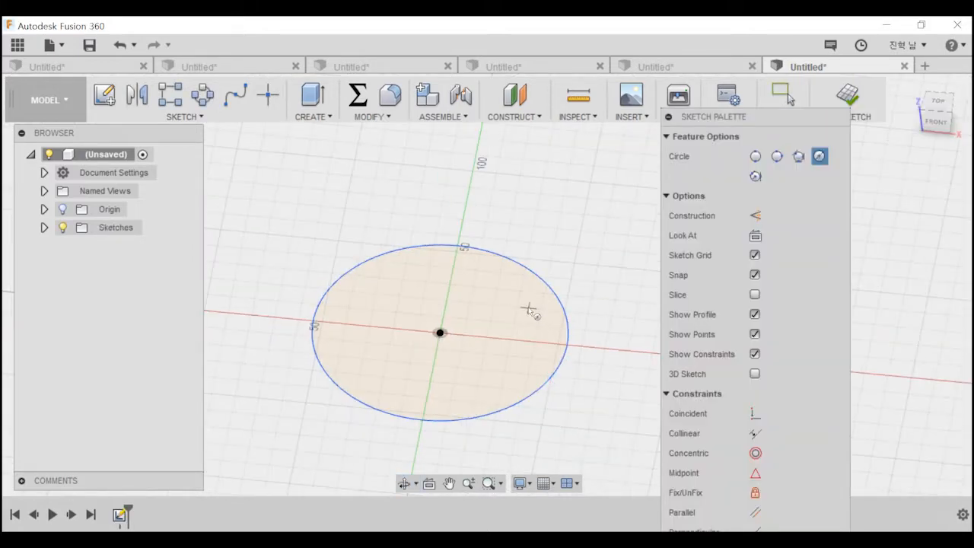
pyautogui.click(497, 318)
pyautogui.moveTo(437, 322); pyautogui.dragTo(437, 214)
pyautogui.press('Return')
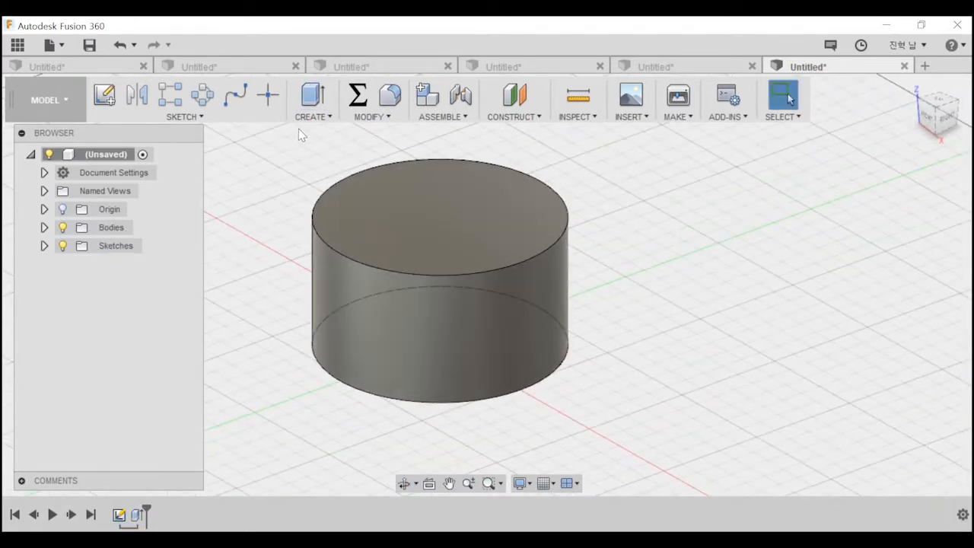
# Sketch a smaller circle on the cylinder's top face, concentric with the outer edge.
pyautogui.click(104, 95)
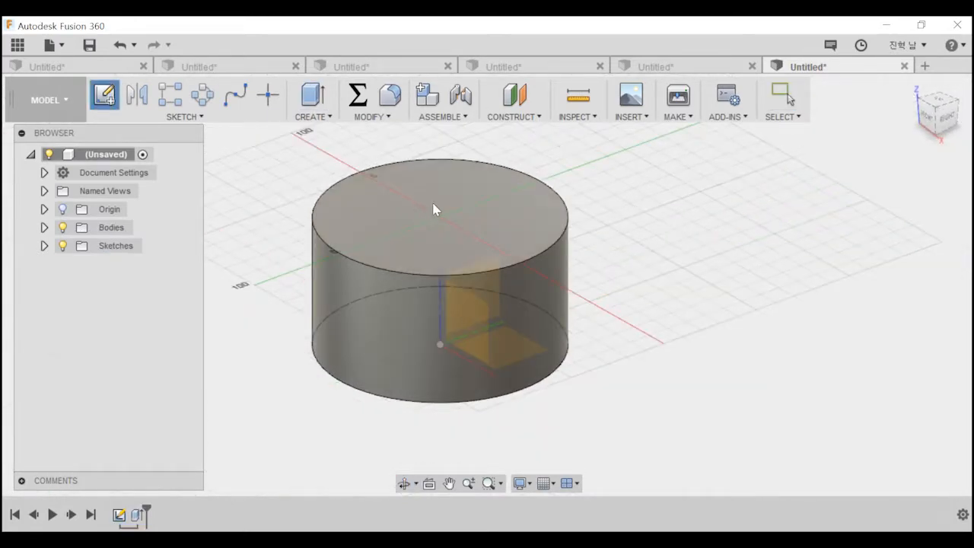
pyautogui.click(434, 211)
pyautogui.press('c')
pyautogui.click(498, 230)
pyautogui.click(539, 272)
# Extrude the inner circle profile downward as a cut to hollow the cylinder into a ring.
pyautogui.press('e')
pyautogui.click(507, 183)
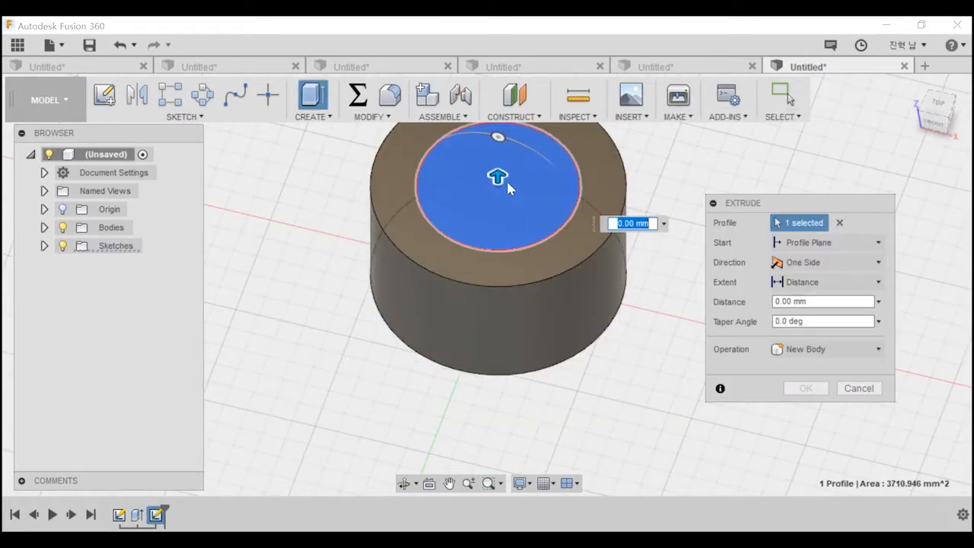
pyautogui.moveTo(506, 183); pyautogui.dragTo(499, 266)
pyautogui.click(806, 408)
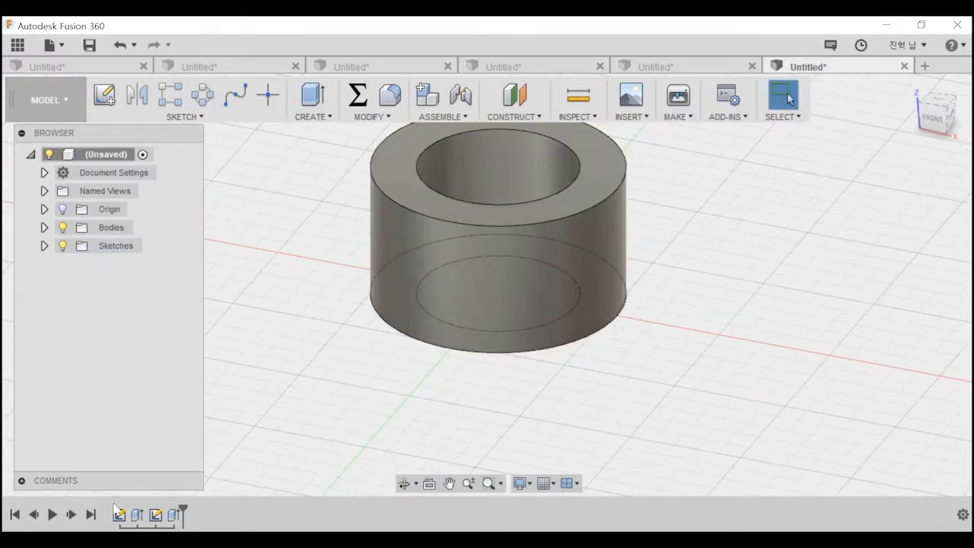
pyautogui.moveTo(442, 305); pyautogui.dragTo(420, 405, button='middle')
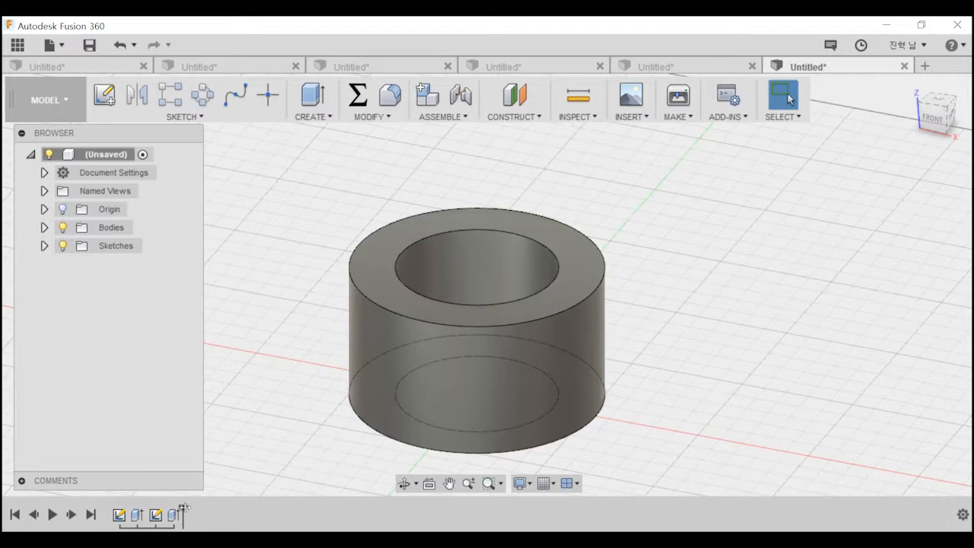
# Roll the timeline back to the first extrusion and the first sketch, and return it to the end to review the history.
pyautogui.moveTo(173, 509); pyautogui.dragTo(146, 508)
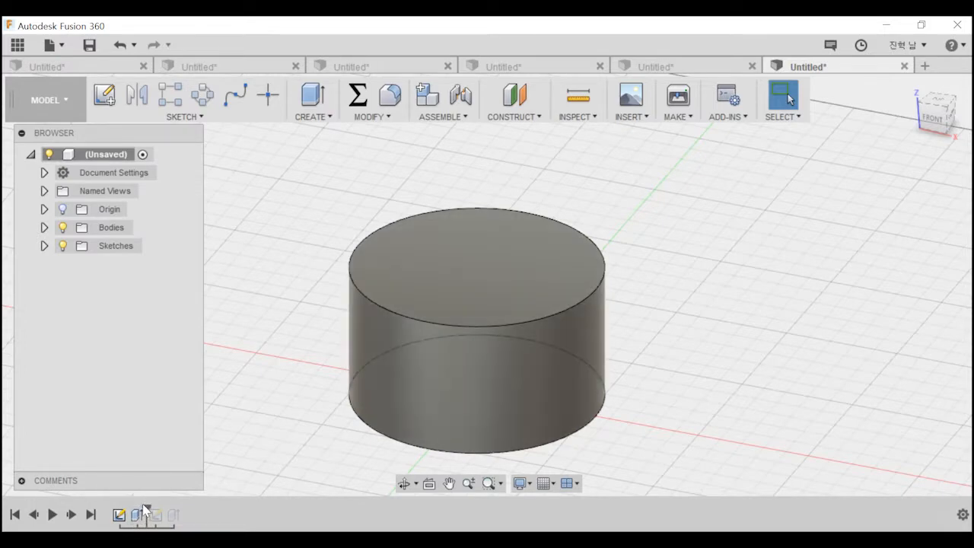
pyautogui.moveTo(146, 509); pyautogui.dragTo(128, 508)
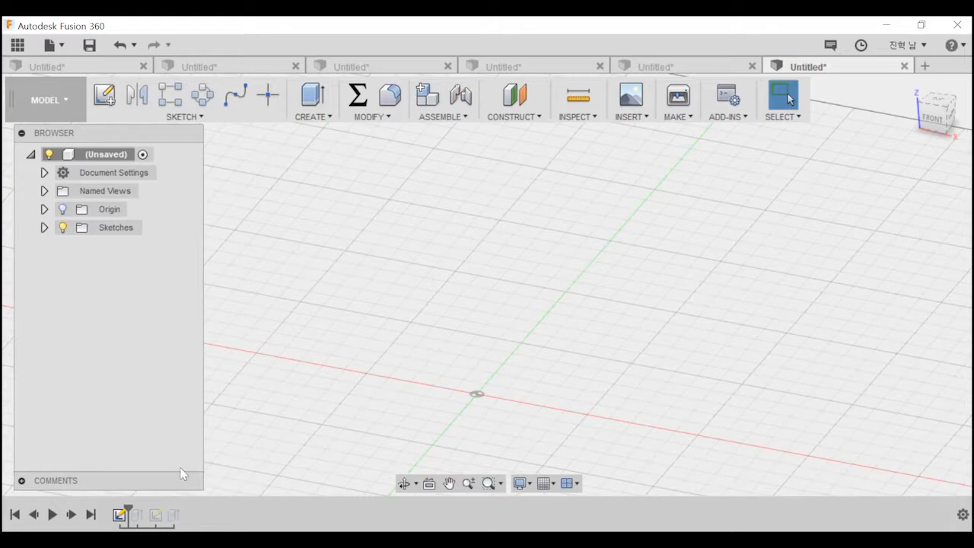
pyautogui.moveTo(128, 509); pyautogui.dragTo(183, 509)
# Select the outer circular edge on the ring's top face.
pyautogui.click(414, 322)
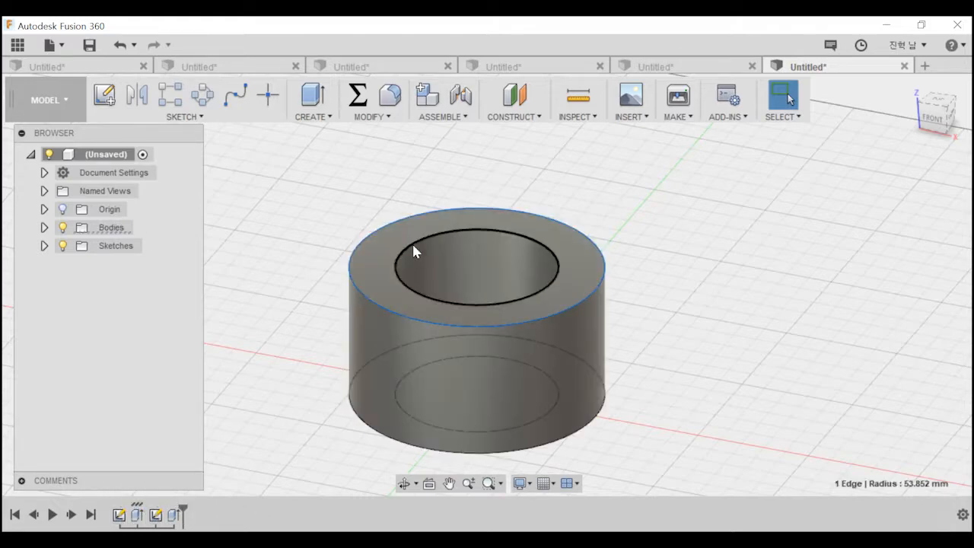
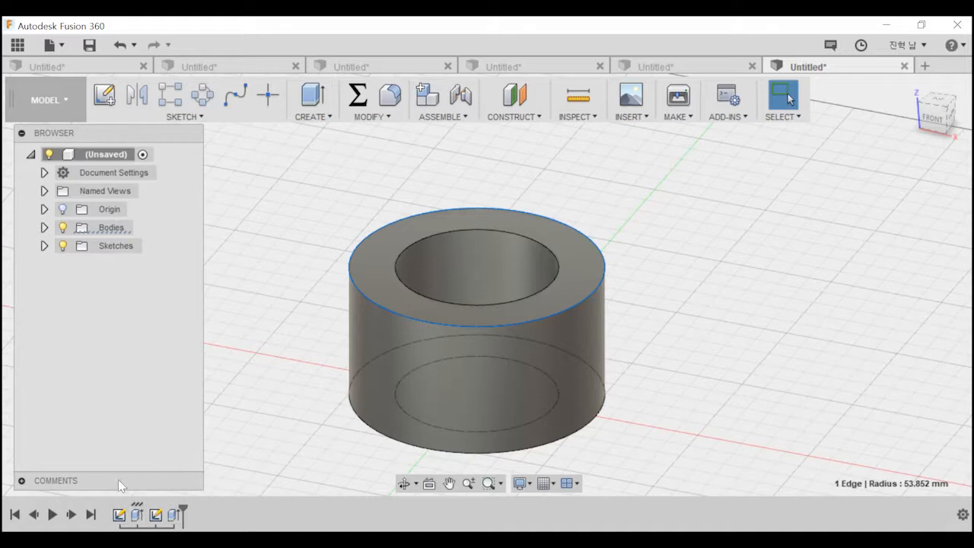
pyautogui.click(327, 114)
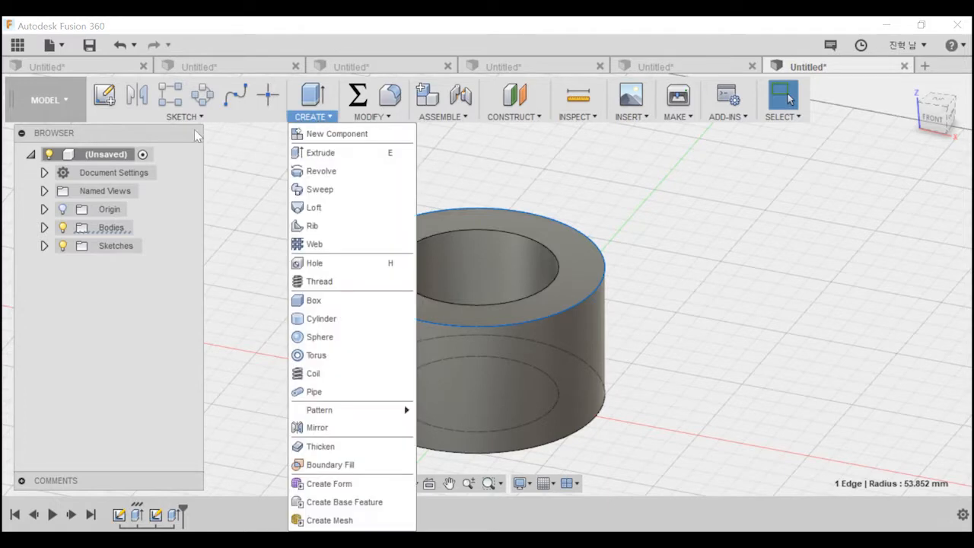
pyautogui.click(300, 119)
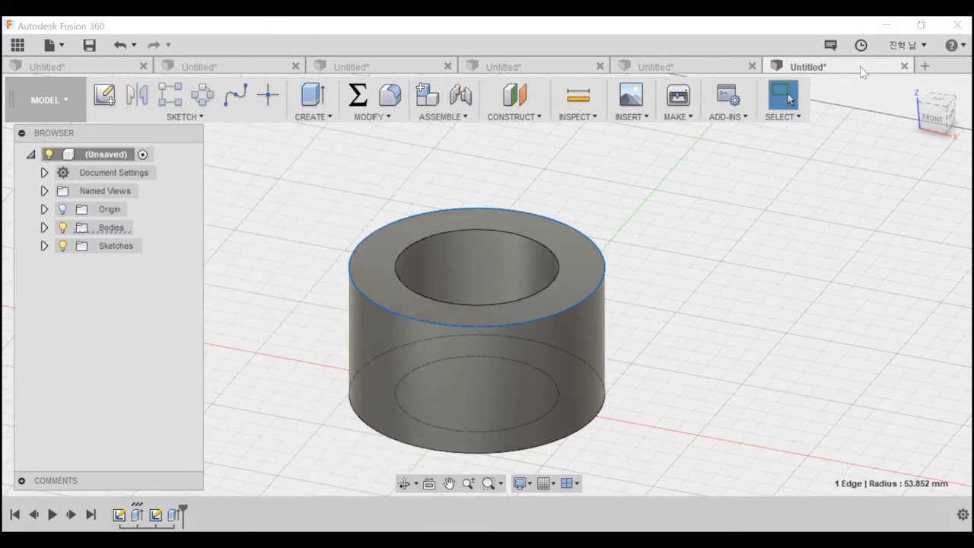
# Create a new design and sketch a two-point rectangle on the ground plane with one corner at the origin.
pyautogui.click(925, 66)
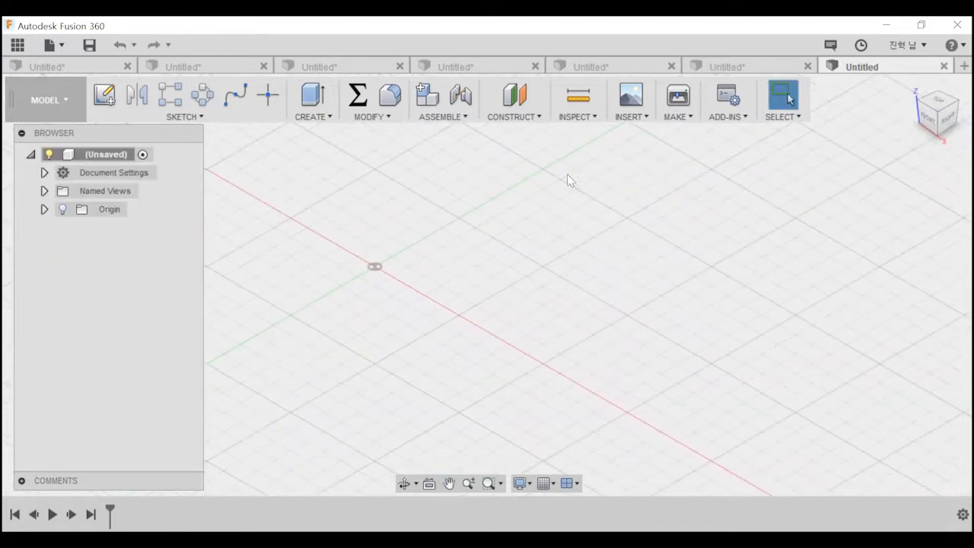
pyautogui.press('r')
pyautogui.click(438, 255)
pyautogui.click(466, 349)
pyautogui.click(363, 250)
# Extrude the rectangle profile upward on one side as a new body to form a cube-like block.
pyautogui.press('e')
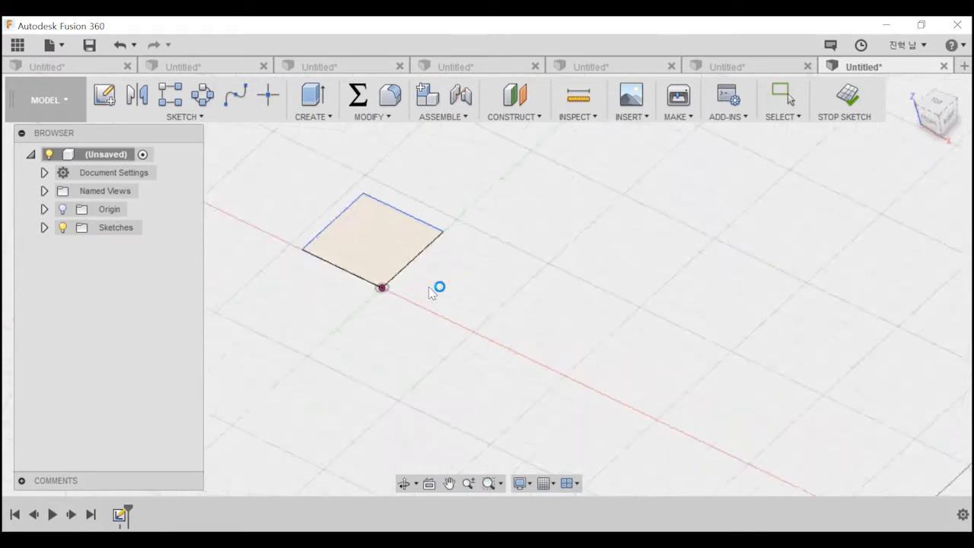
pyautogui.moveTo(522, 341); pyautogui.dragTo(522, 266)
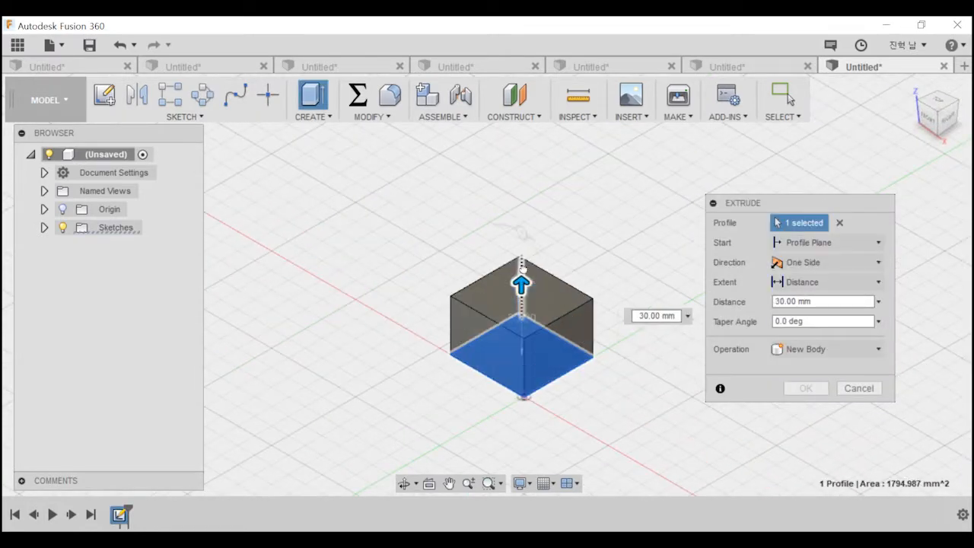
pyautogui.press('Return')
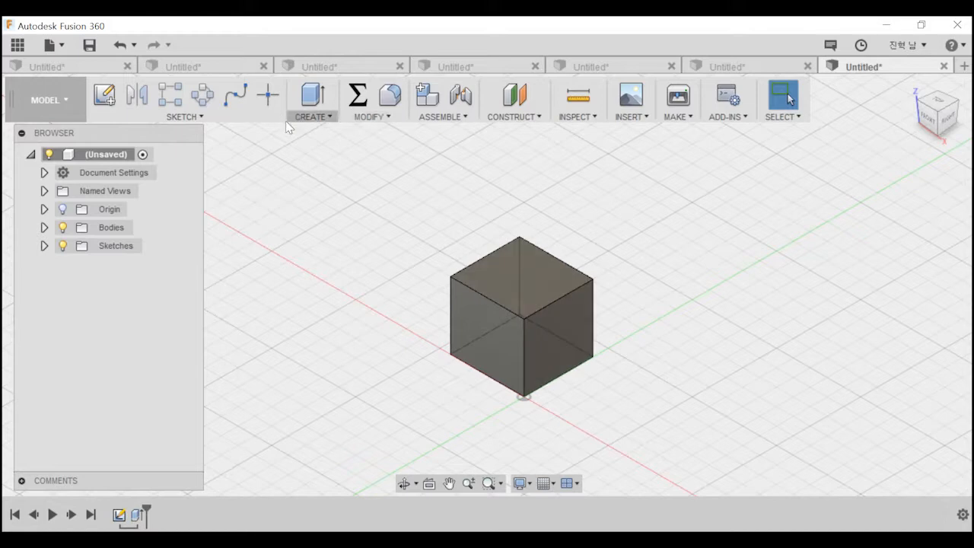
pyautogui.click(184, 117)
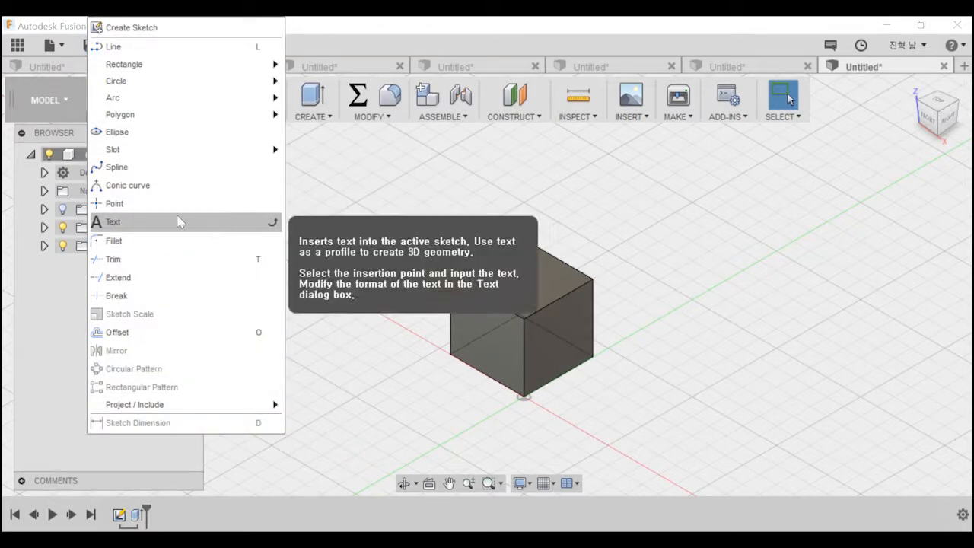
pyautogui.click(313, 116)
pyautogui.click(184, 116)
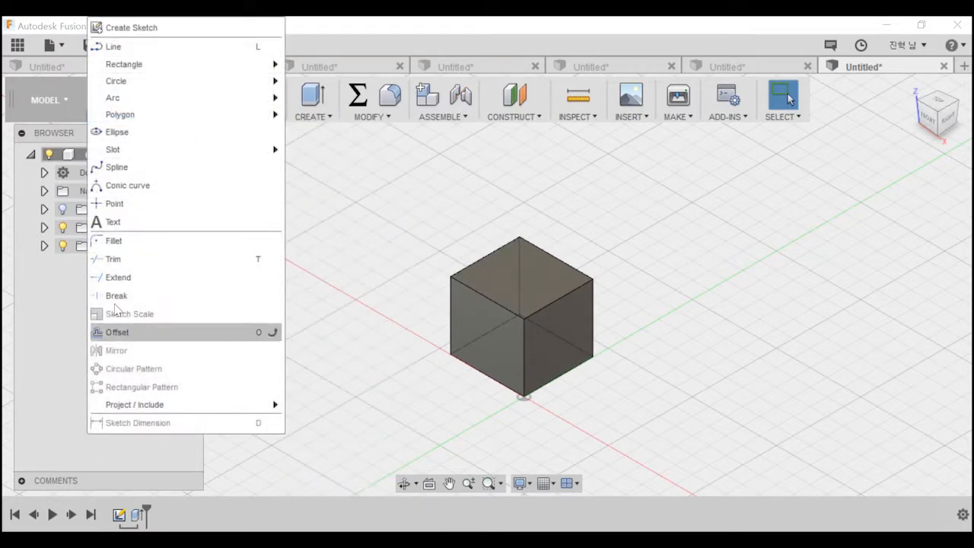
pyautogui.click(332, 143)
pyautogui.click(312, 115)
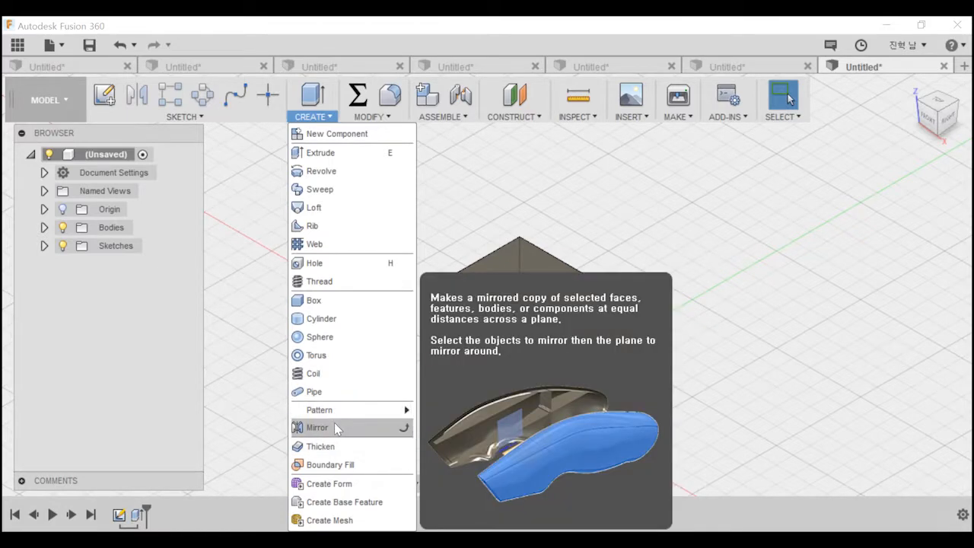
pyautogui.moveTo(346, 417)
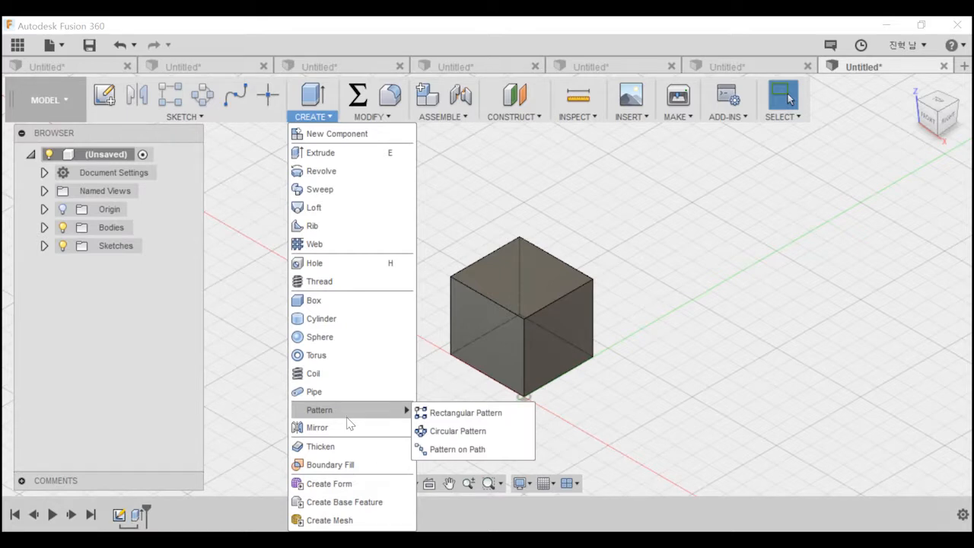
pyautogui.click(386, 118)
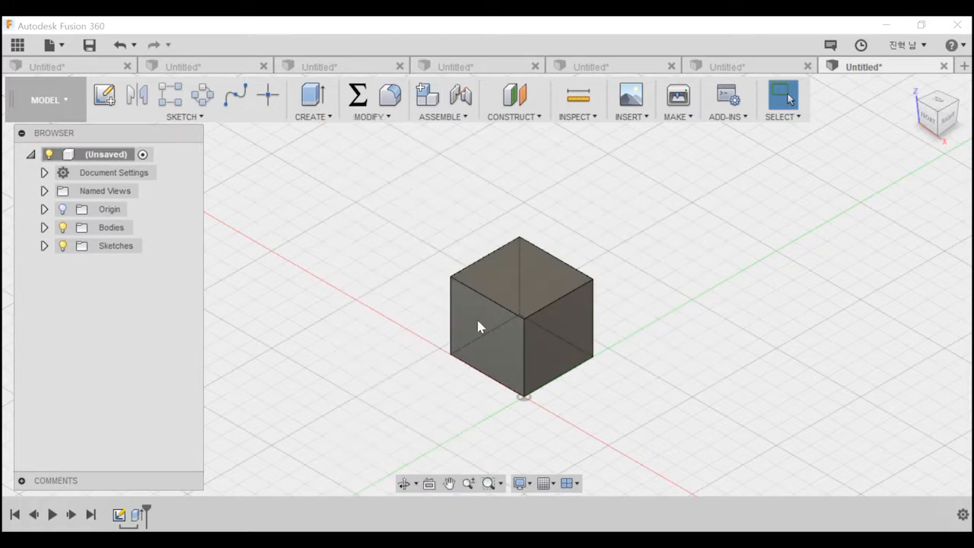
# Fillet the two opposite side edges of the block's top face with a 15 mm constant radius.
pyautogui.click(393, 122)
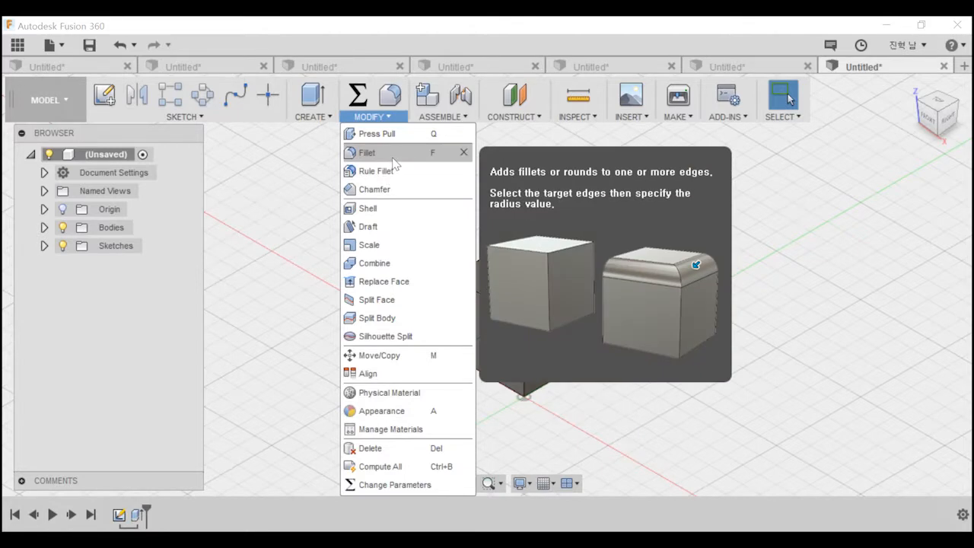
pyautogui.click(392, 157)
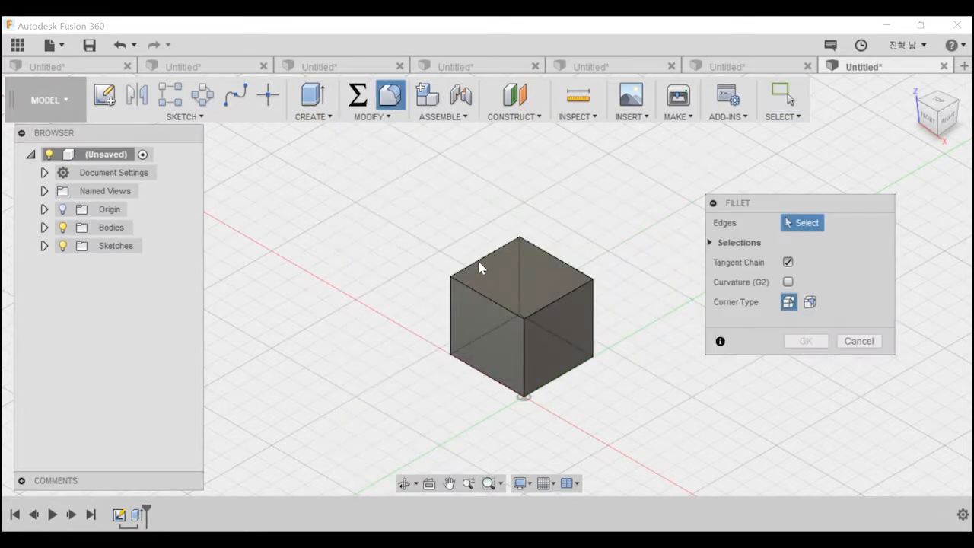
pyautogui.keyDown('shift'); pyautogui.moveTo(549, 299); pyautogui.dragTo(500, 275, button='middle'); pyautogui.keyUp('shift')
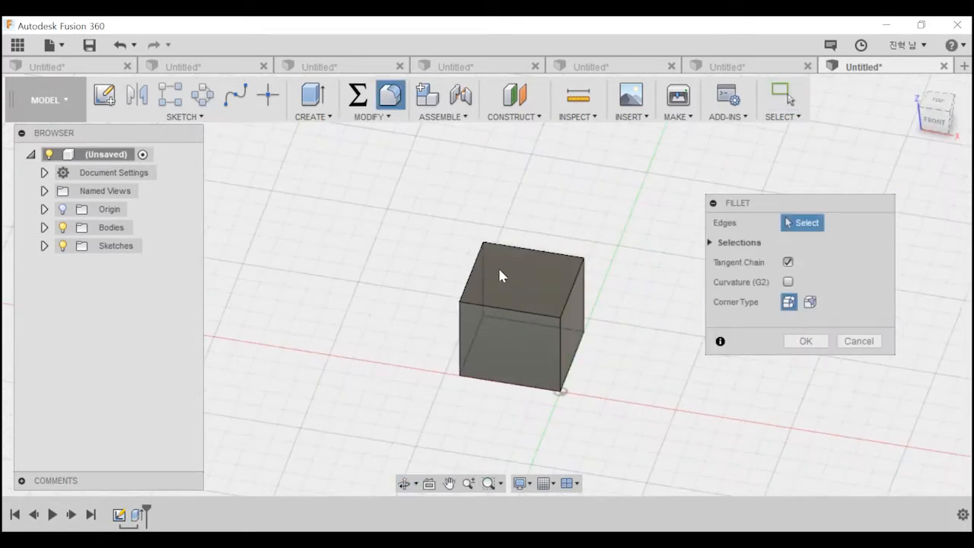
pyautogui.click(473, 266)
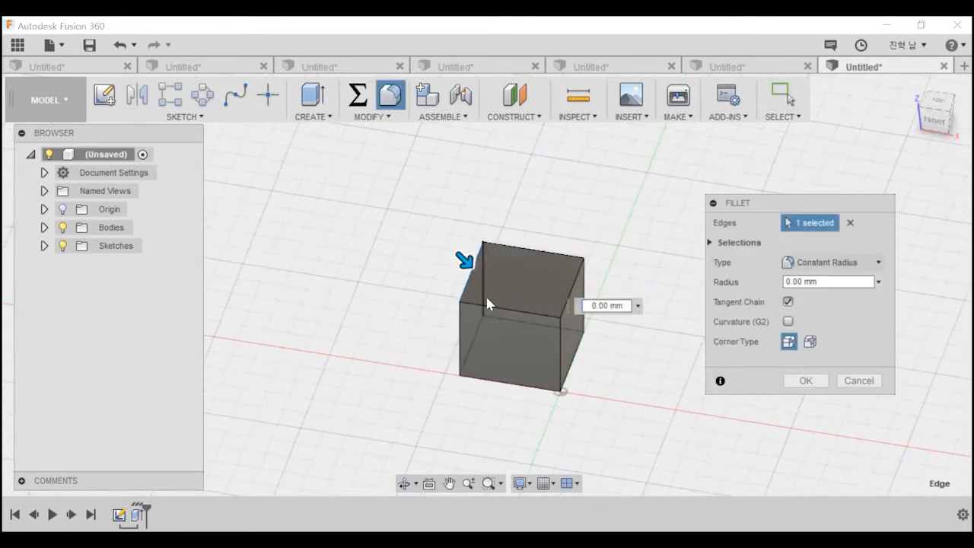
pyautogui.click(570, 293)
pyautogui.keyDown('shift'); pyautogui.moveTo(557, 291); pyautogui.dragTo(577, 261, button='middle'); pyautogui.keyUp('shift')
pyautogui.moveTo(580, 266); pyautogui.dragTo(572, 276)
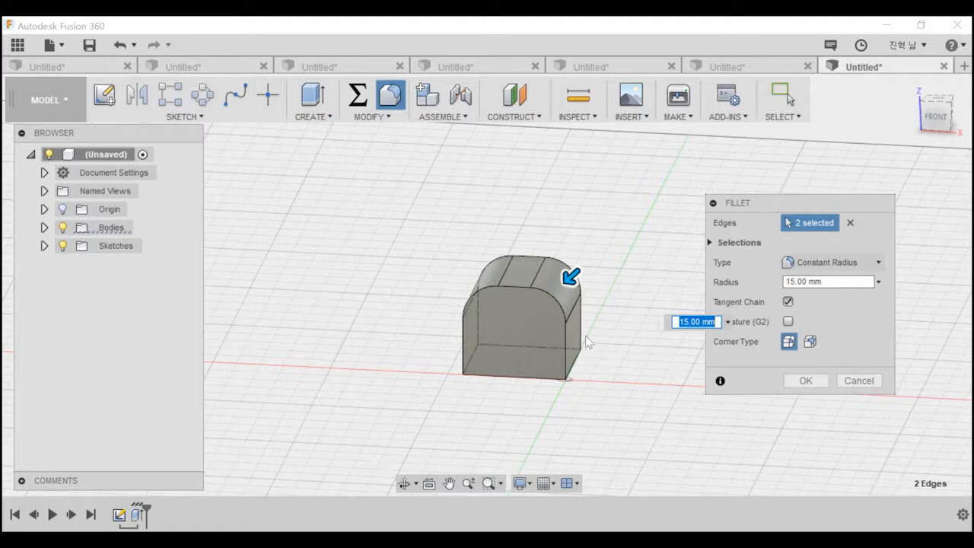
pyautogui.keyDown('shift'); pyautogui.moveTo(583, 262); pyautogui.dragTo(535, 373, button='middle'); pyautogui.keyUp('shift')
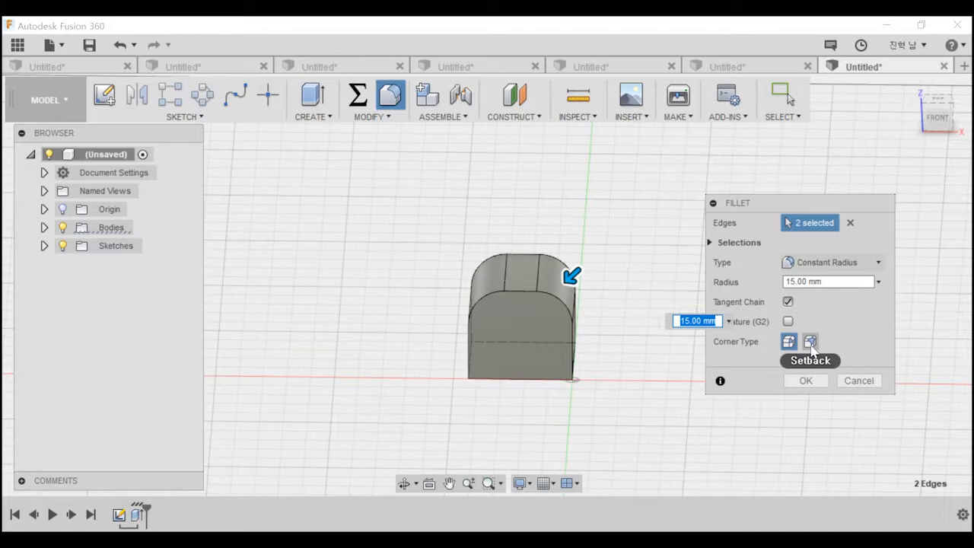
# Switch the fillet type to Chord Length, set the chord length to 20 mm and apply the fillet.
pyautogui.click(830, 263)
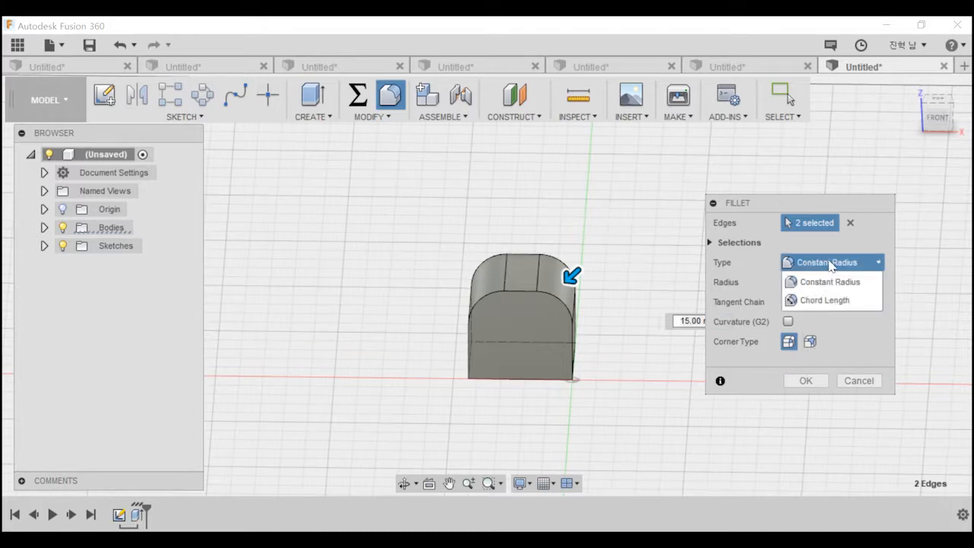
pyautogui.click(822, 301)
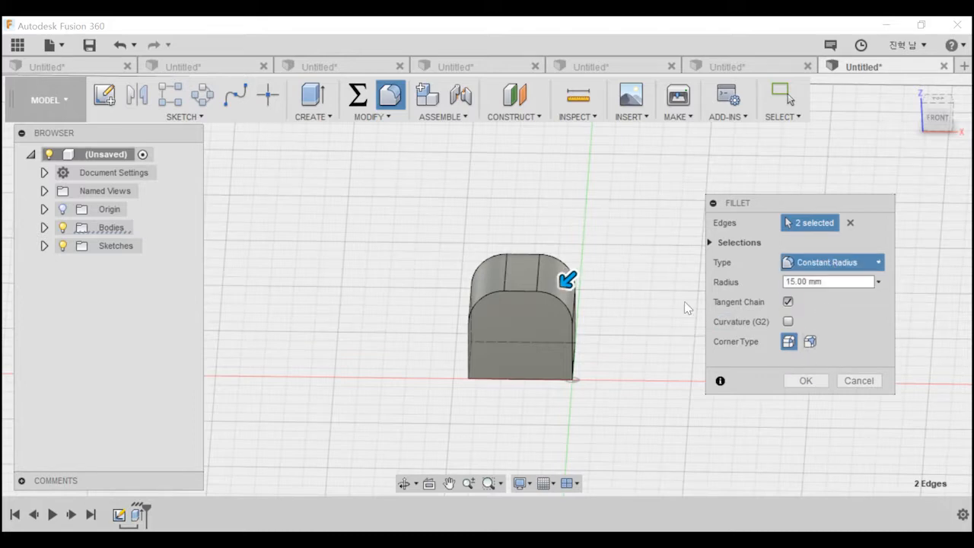
pyautogui.moveTo(571, 281)
pyautogui.mouseDown()
pyautogui.moveTo(557, 291)
pyautogui.moveTo(570, 281)
pyautogui.mouseUp()
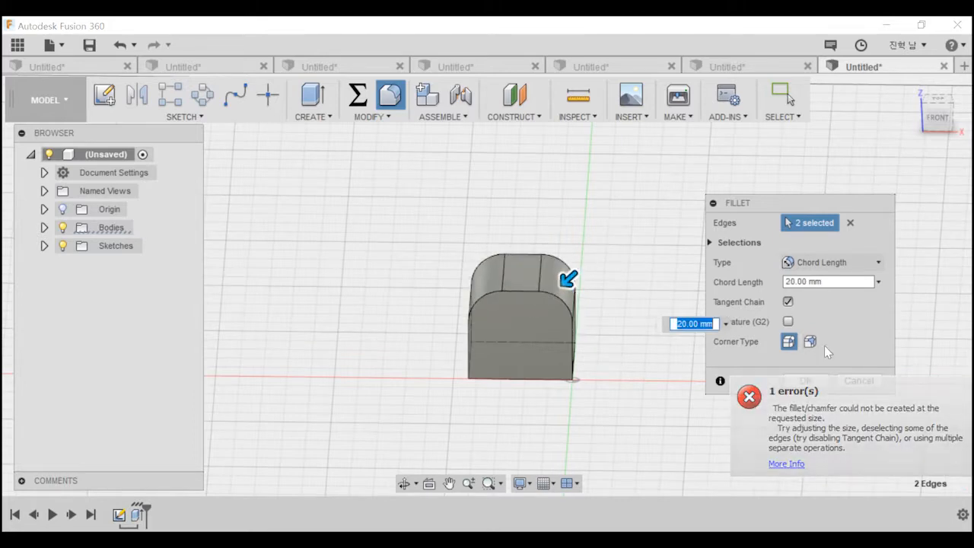
pyautogui.click(833, 263)
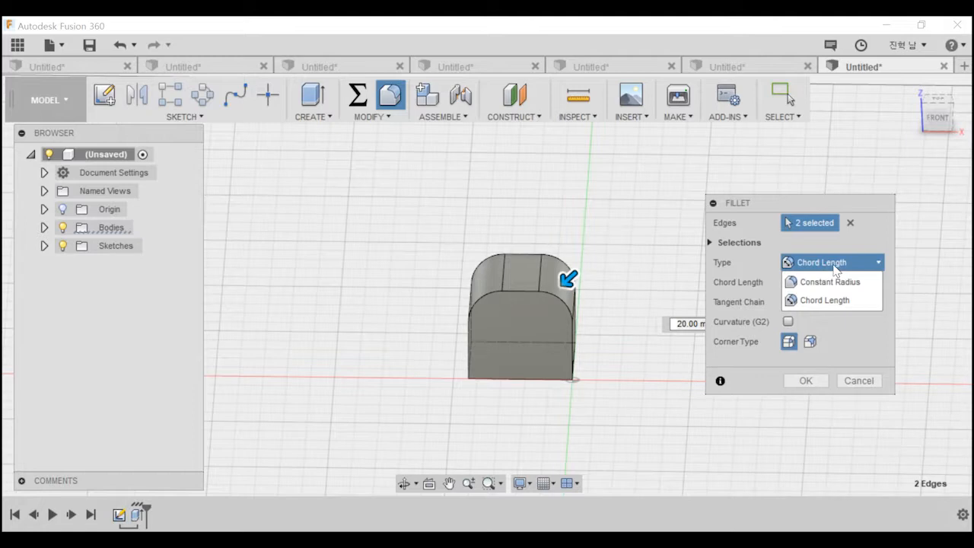
pyautogui.click(819, 384)
# Chamfer the tangent edge chain around the block's front face with an equal distance of 10 mm.
pyautogui.click(369, 117)
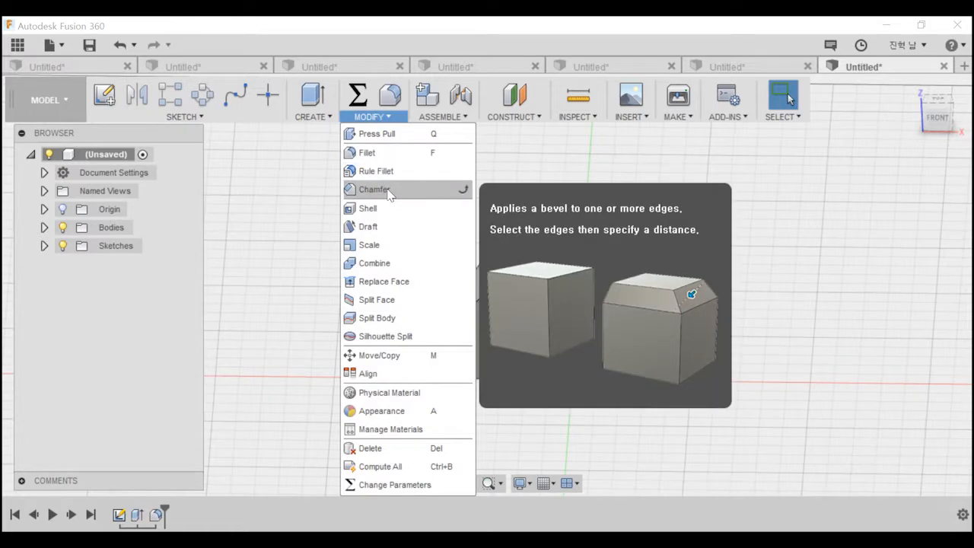
pyautogui.click(388, 192)
pyautogui.keyDown('shift'); pyautogui.moveTo(404, 206); pyautogui.dragTo(479, 295, button='middle'); pyautogui.keyUp('shift')
pyautogui.click(487, 294)
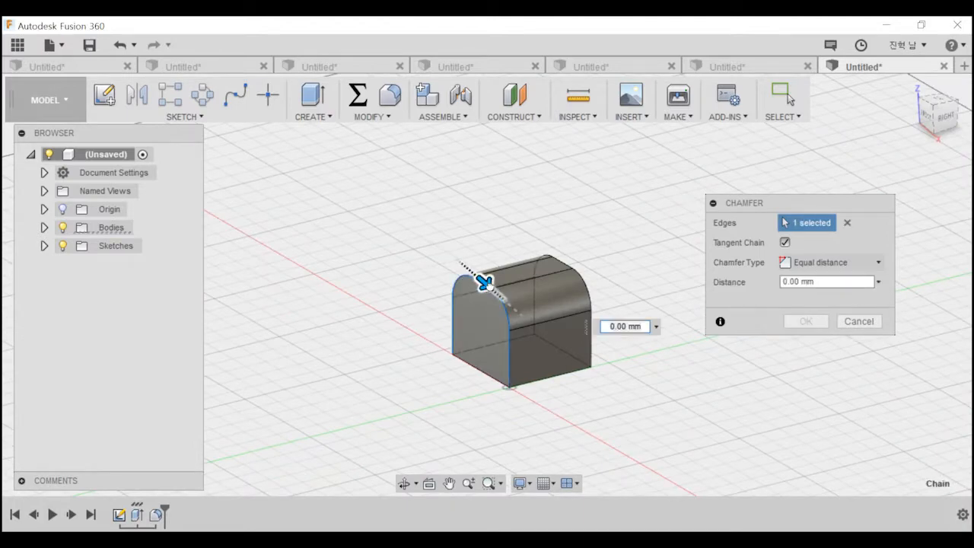
pyautogui.moveTo(491, 284); pyautogui.dragTo(497, 290)
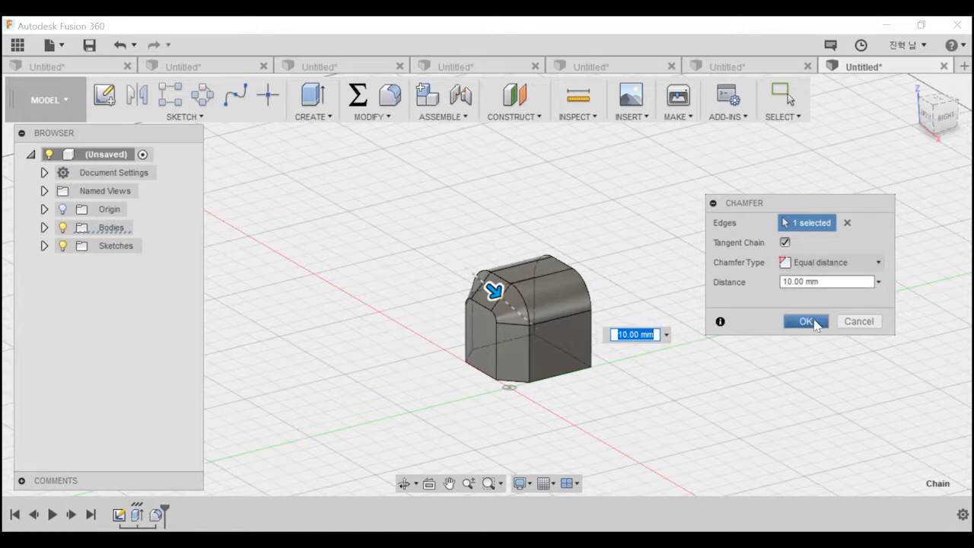
pyautogui.click(808, 320)
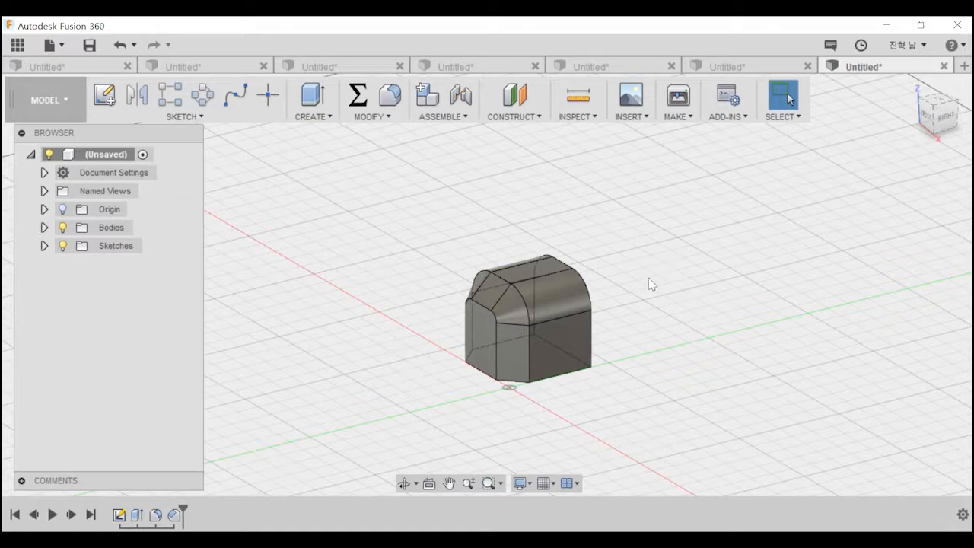
pyautogui.click(372, 119)
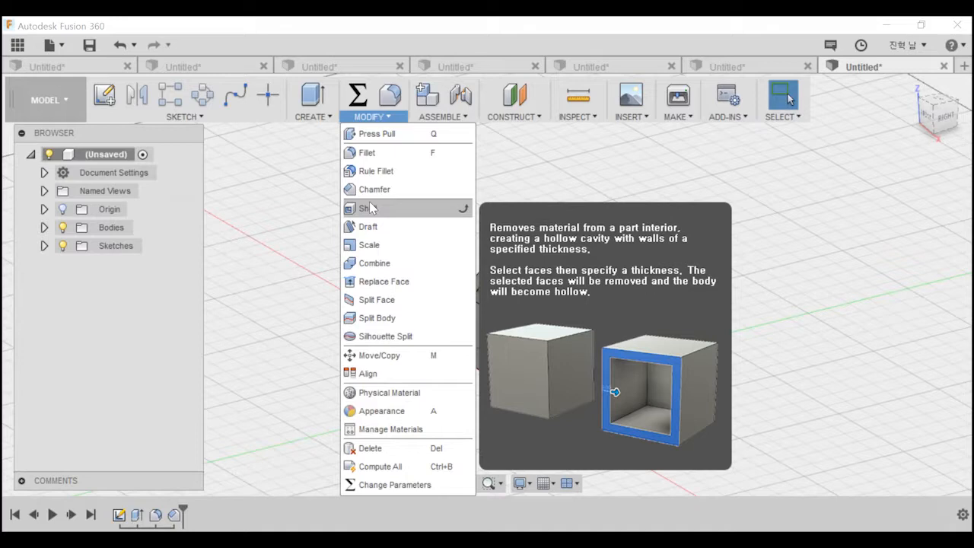
pyautogui.click(370, 208)
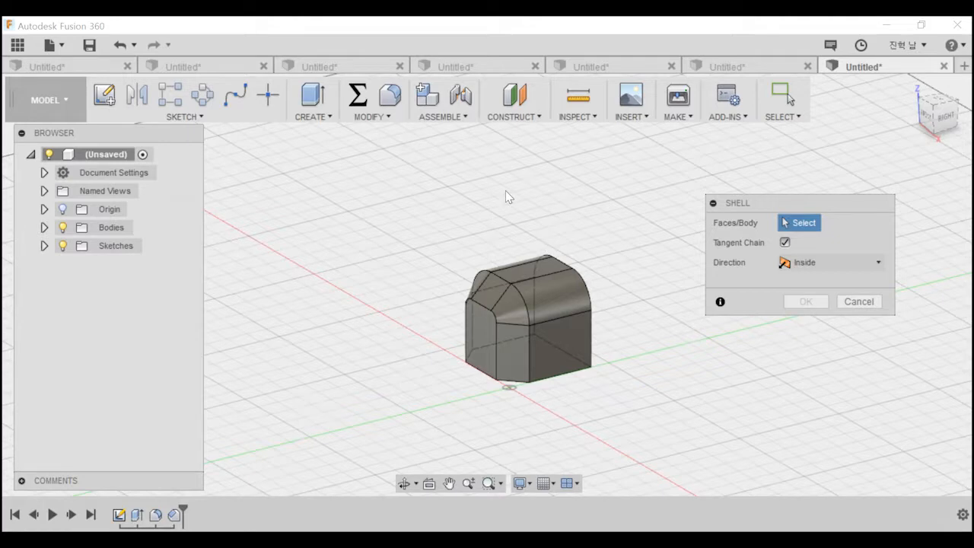
pyautogui.click(371, 118)
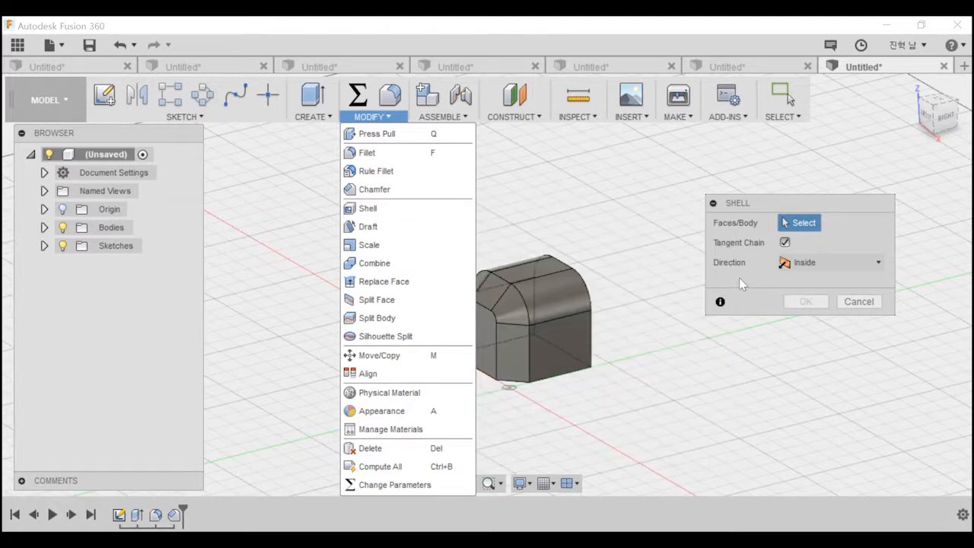
pyautogui.click(859, 302)
pyautogui.click(373, 117)
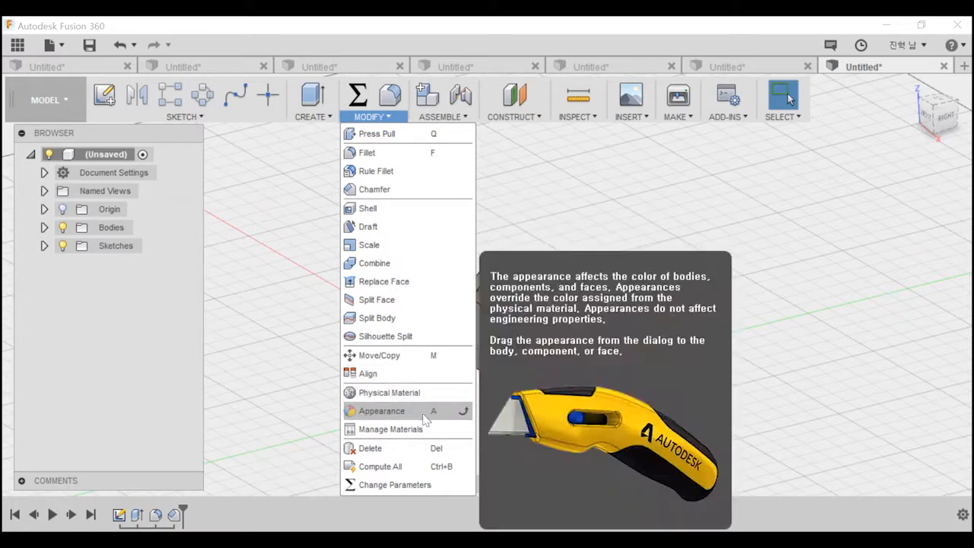
pyautogui.click(650, 194)
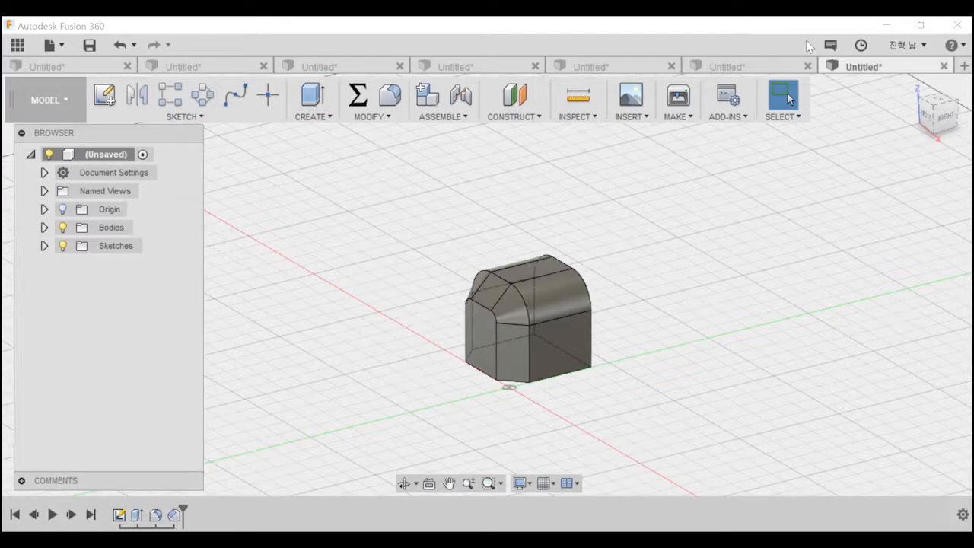
# Switch to the PowerPoint training deck, find the Phone stand example section and show slide 43.
pyautogui.click(887, 24)
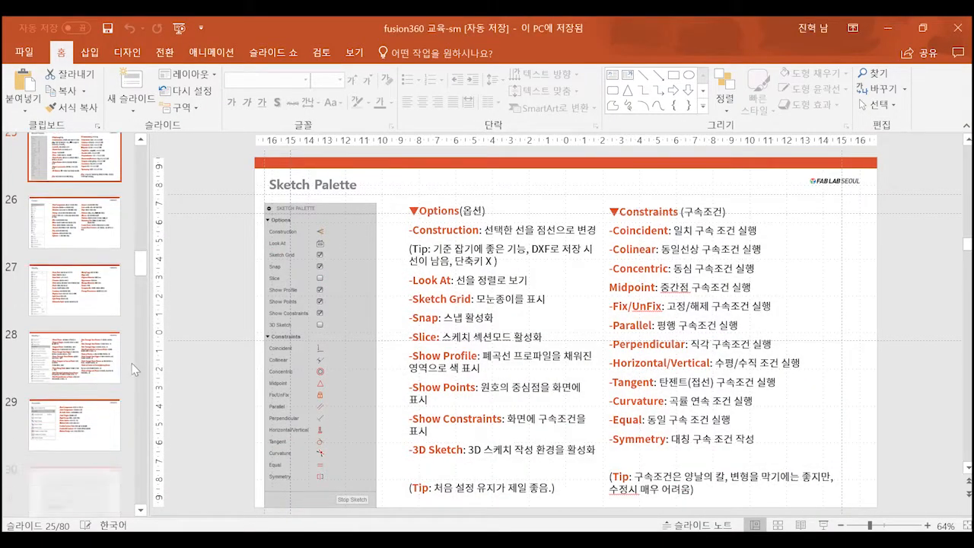
pyautogui.scroll(-5, 132, 369)
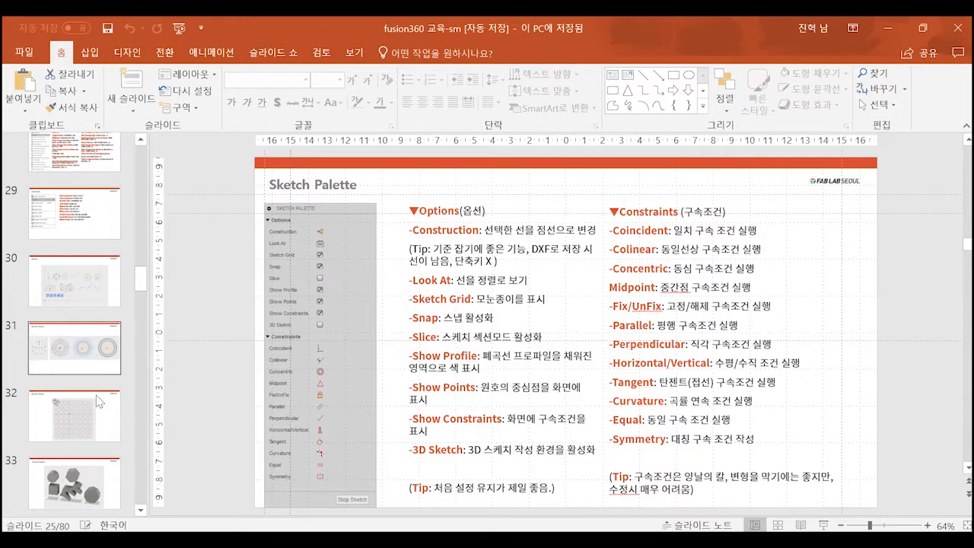
pyautogui.scroll(-3, 97, 402)
pyautogui.moveTo(139, 297); pyautogui.dragTo(143, 343)
pyautogui.click(74, 298)
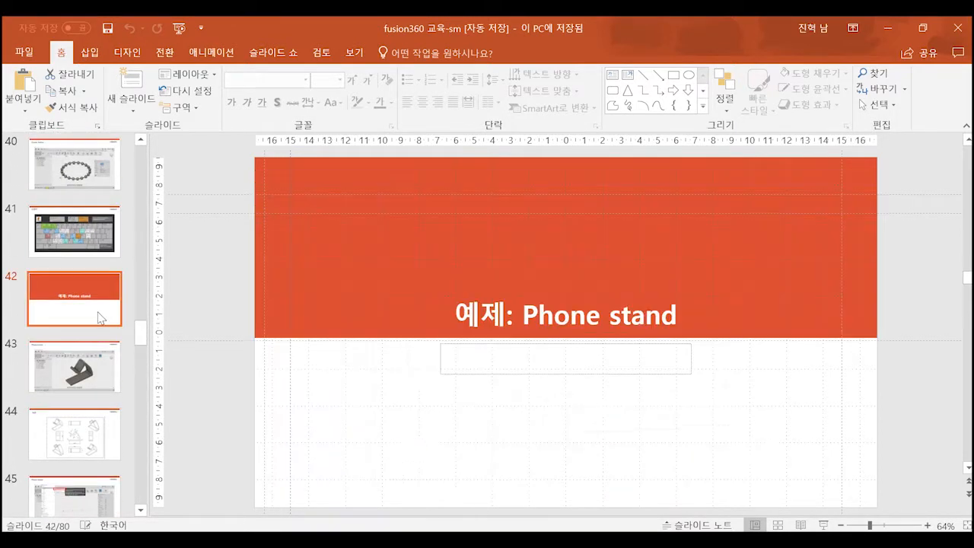
pyautogui.click(83, 370)
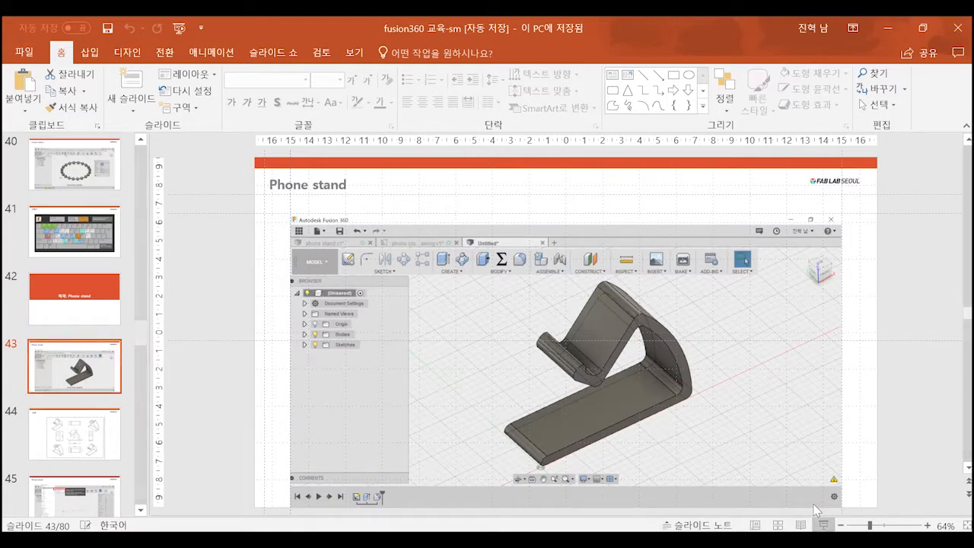
# Present the deck from the phone stand slide and advance to the technical drawing on slide 44.
pyautogui.hotkey('shift', 'F5')
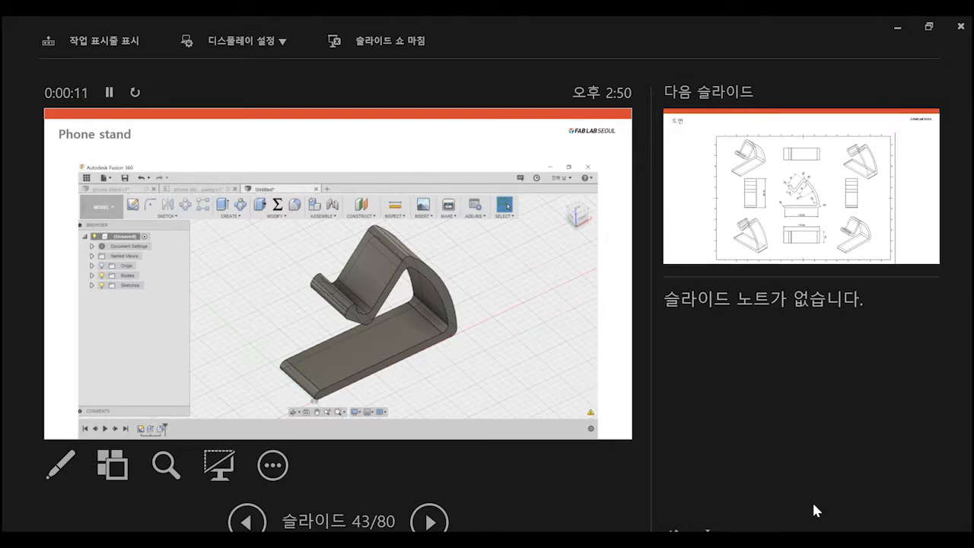
pyautogui.press('Right')
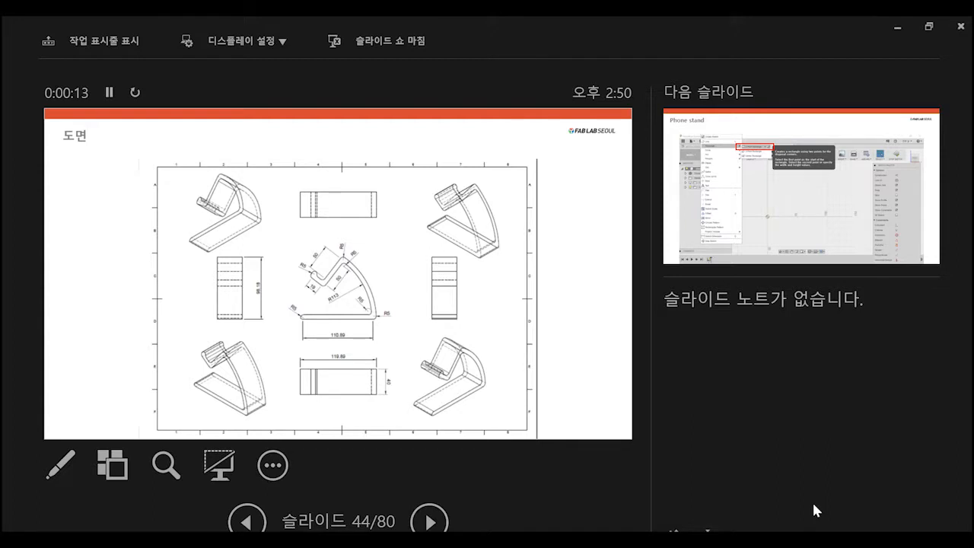